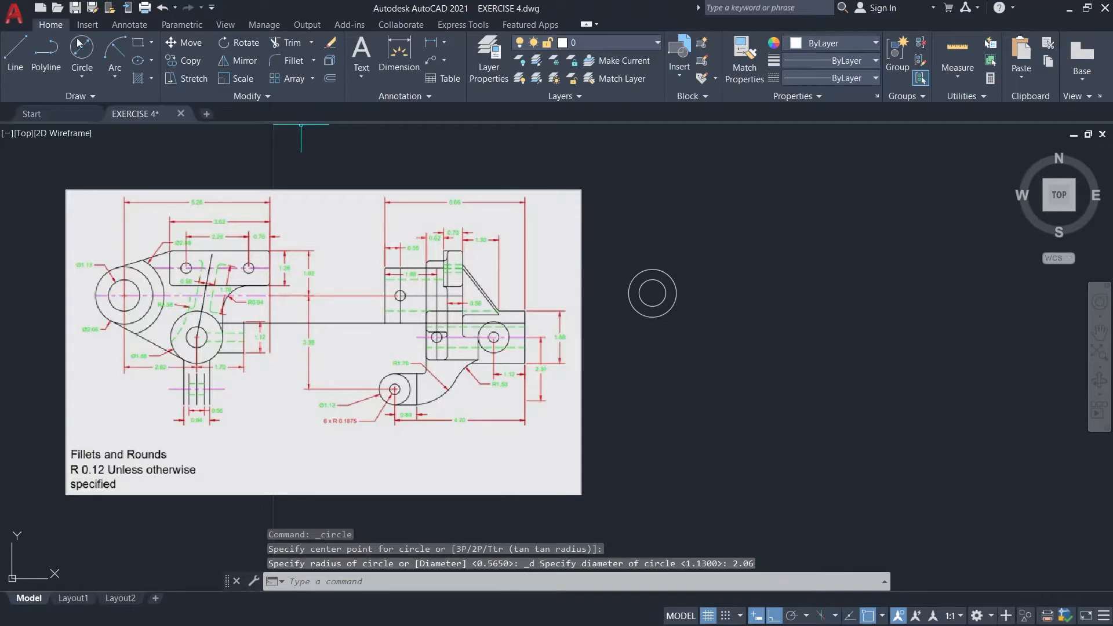
- Draw a 2.88-diameter circle concentric with the two existing circles
left_click(81, 49)
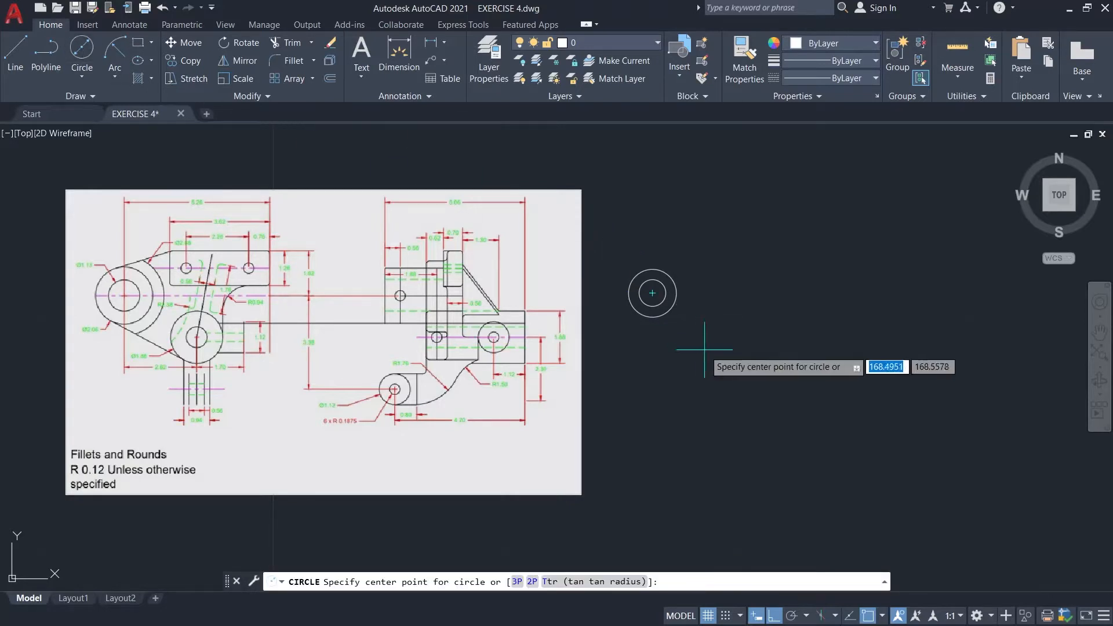
left_click(652, 292)
type("2.")
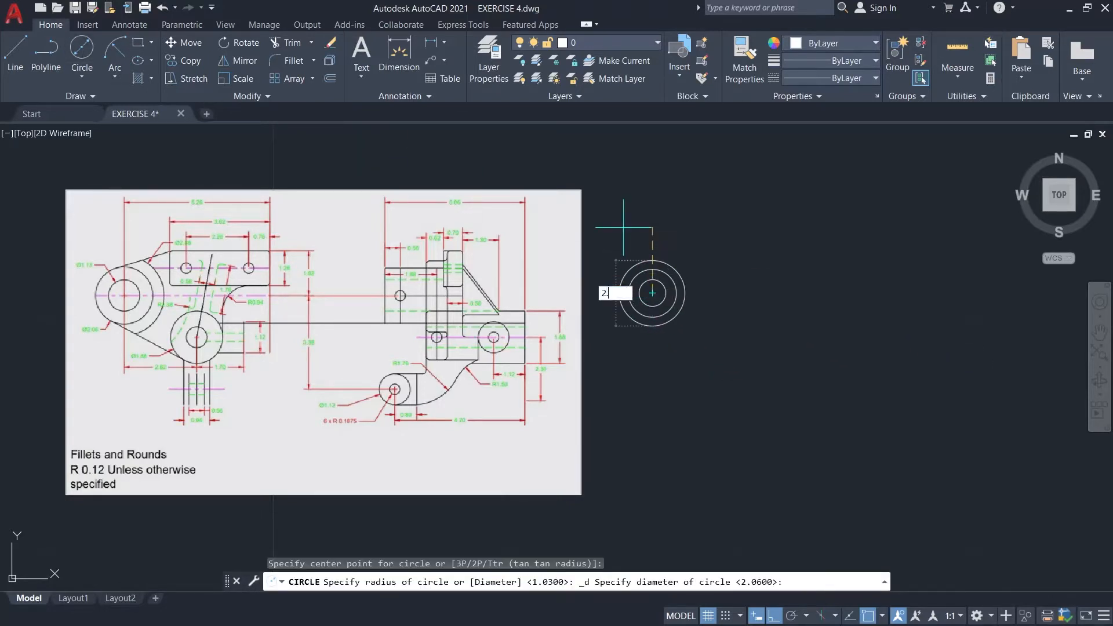
type("88")
key("Return")
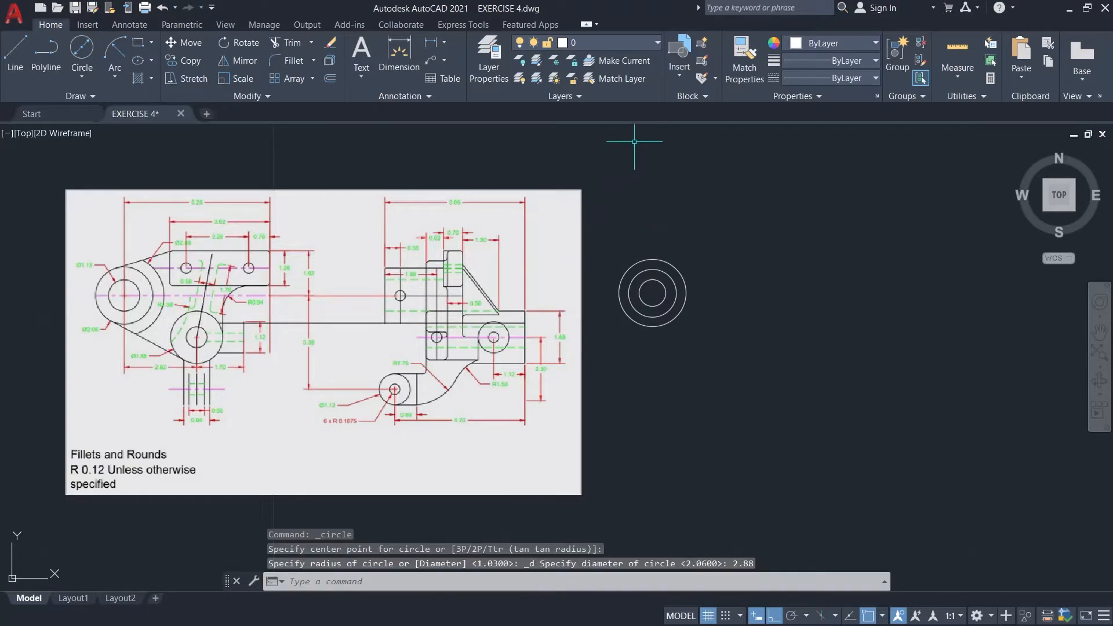
- On the GUIDE layer, draw a vertical line 1.5 long downward from the centre of the concentric circles
left_click(620, 42)
left_click(587, 111)
type("L")
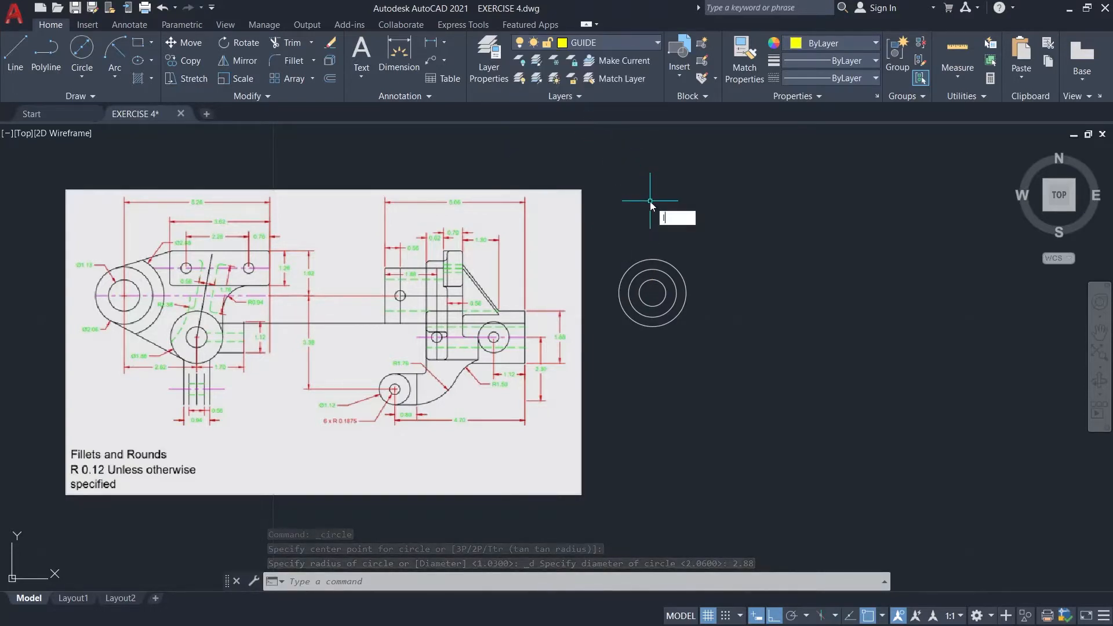
key("Return")
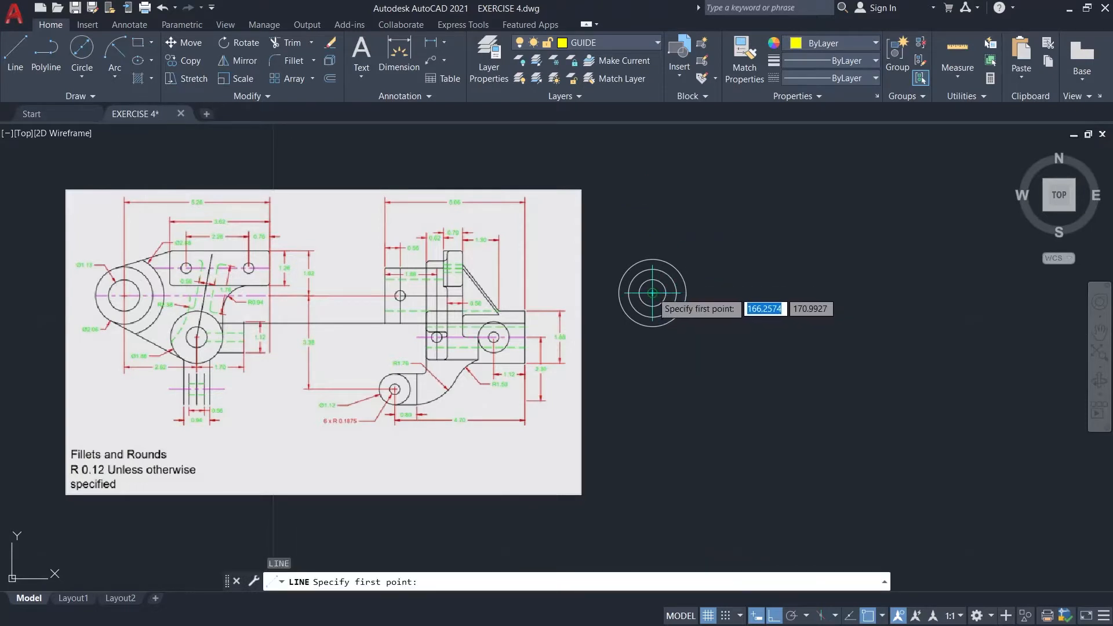
left_click(652, 293)
type("1")
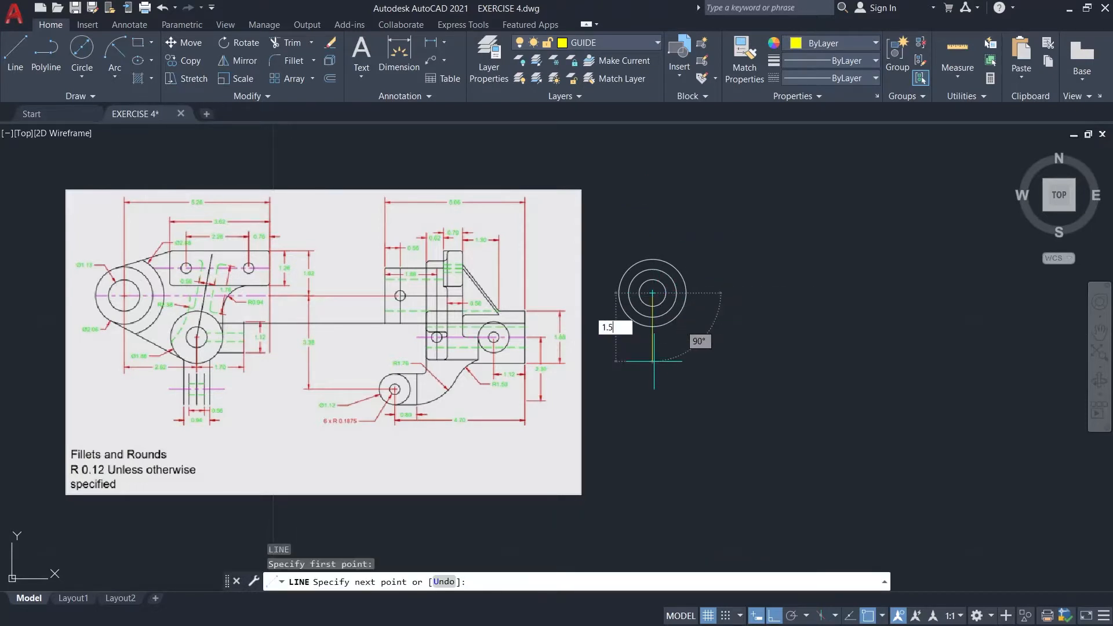
type(".5")
key("Return")
scroll(655, 325, "up", 3)
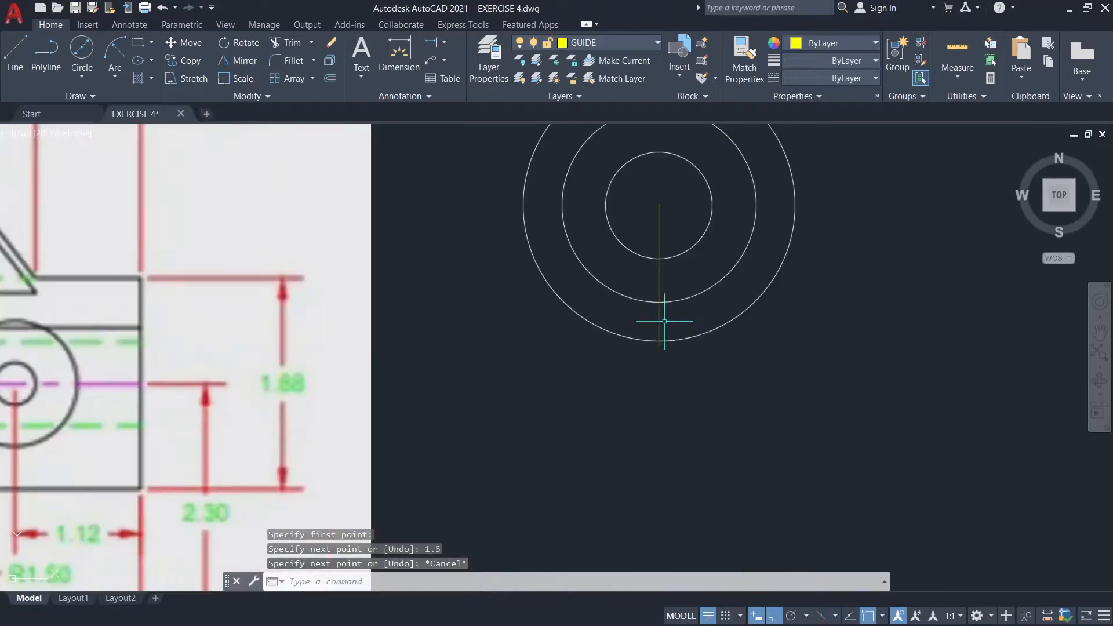
- Draw a horizontal guide line 2.62 long to the right from the lower end of the vertical guide
key("Return")
key("Return")
left_click(659, 347)
scroll(987, 345, "down", 2)
middle_click_drag(985, 346, 777, 380)
scroll(823, 377, "down", 2)
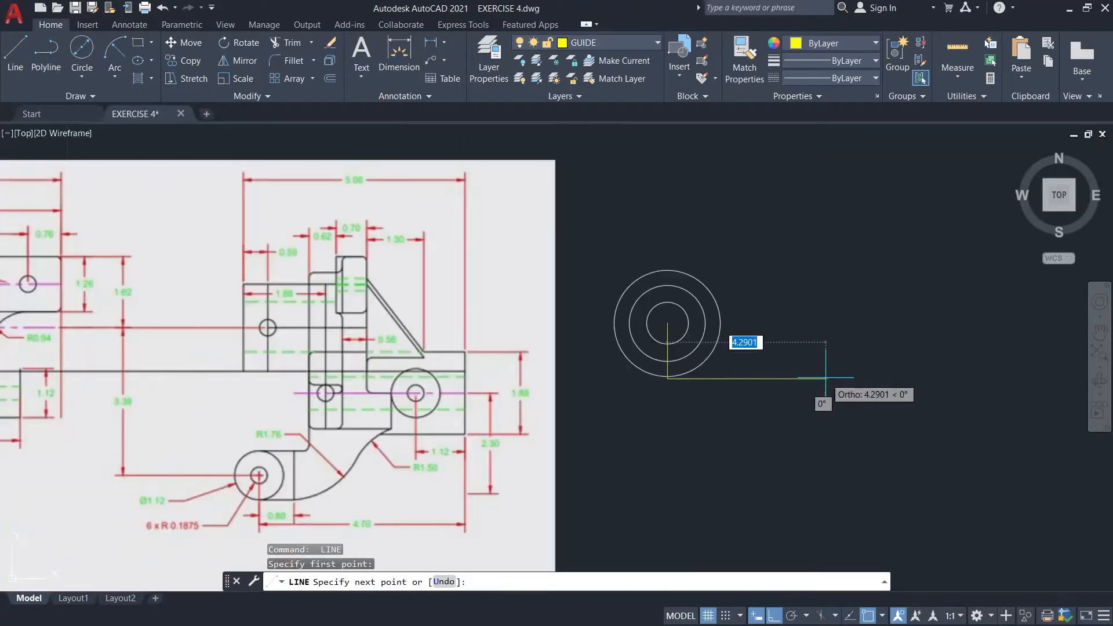
type("2.62")
key("Return")
key("Escape")
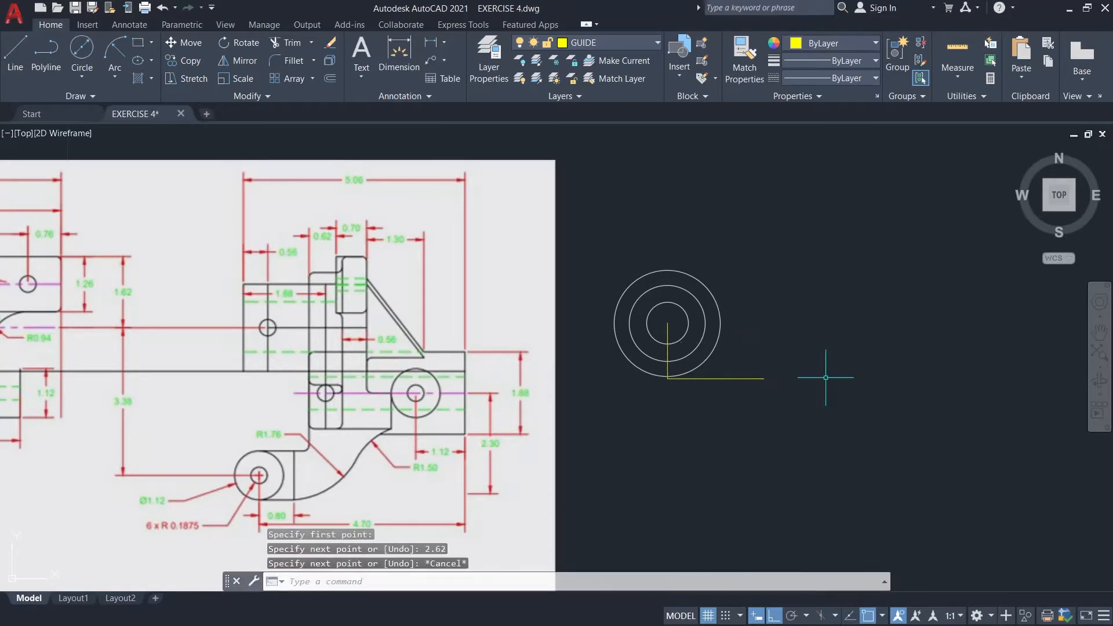
- On layer 0, draw a 0.75-diameter circle centred on the right end of the horizontal guide line
left_click(619, 46)
left_click(611, 58)
key("Escape")
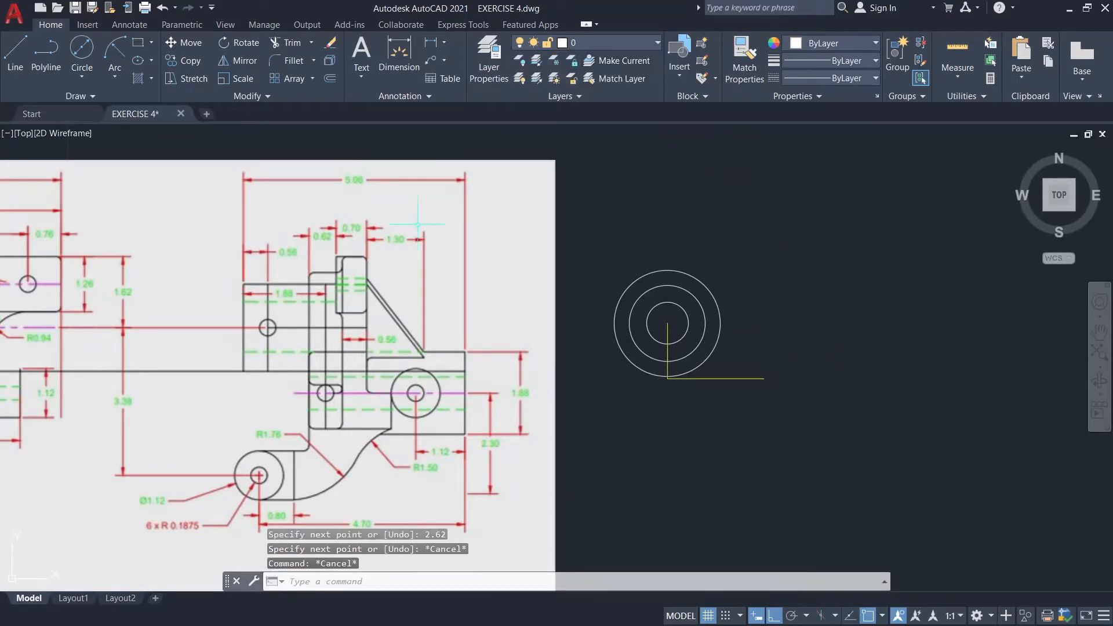
left_click(81, 74)
left_click(96, 103)
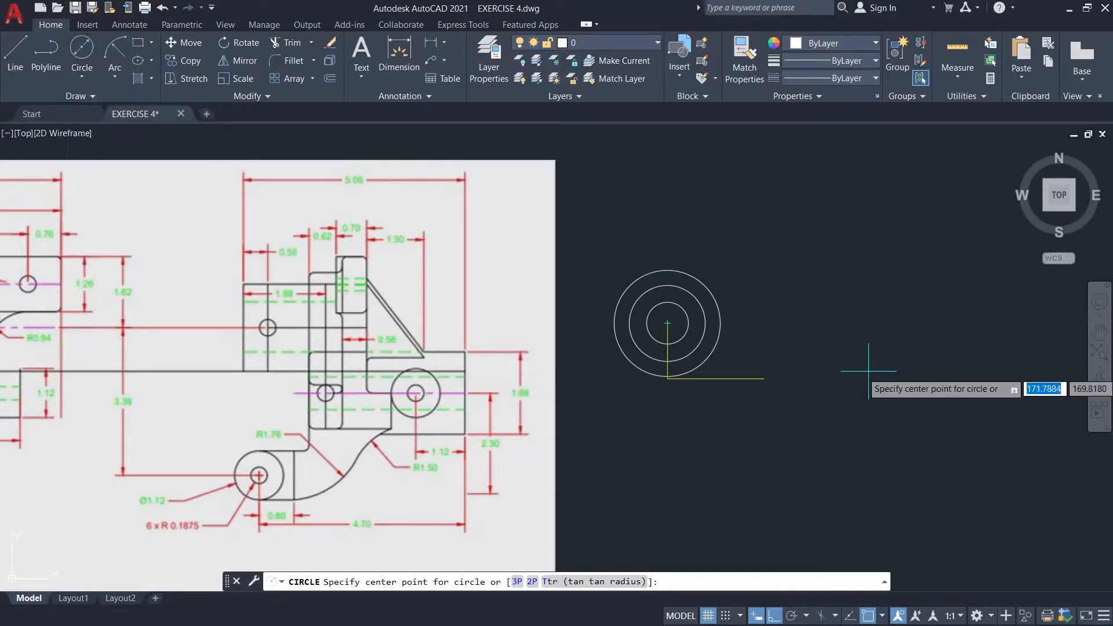
left_click(764, 379)
scroll(724, 350, "up", 2)
type("0")
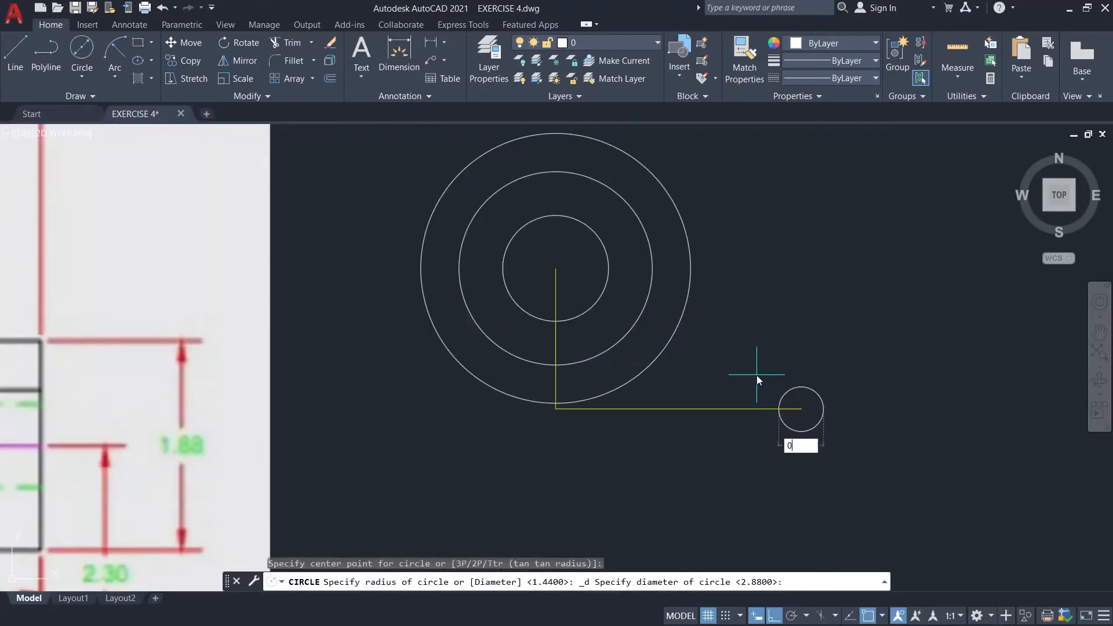
type(".75")
key("Return")
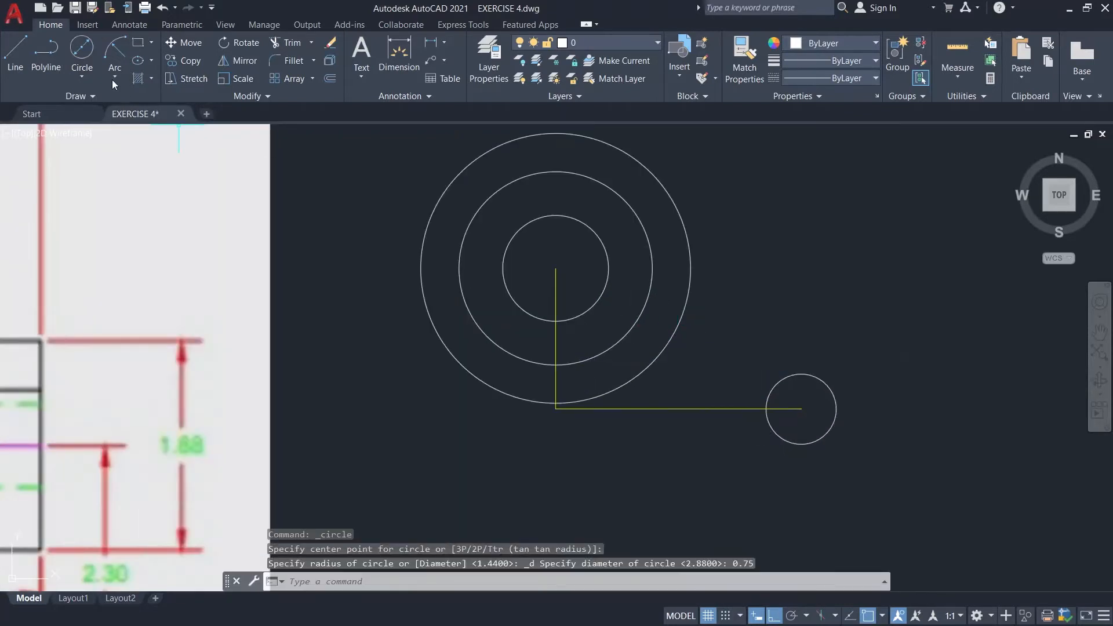
- Add a 1.88-diameter circle concentric with the 0.75-diameter circle
left_click(81, 50)
left_click(801, 409)
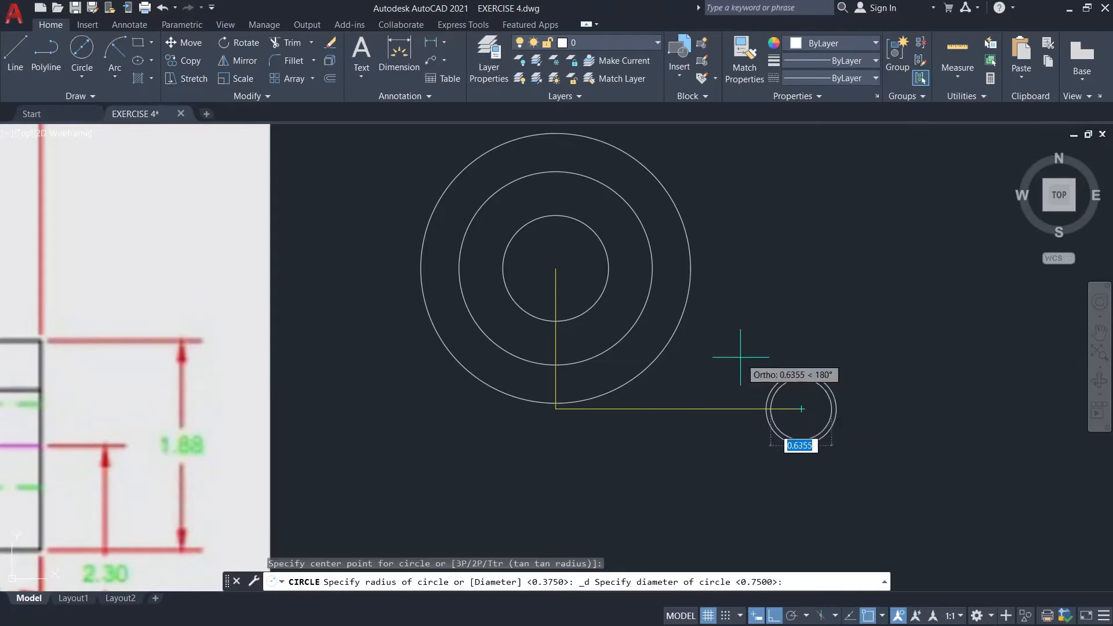
type("1.88")
key("Return")
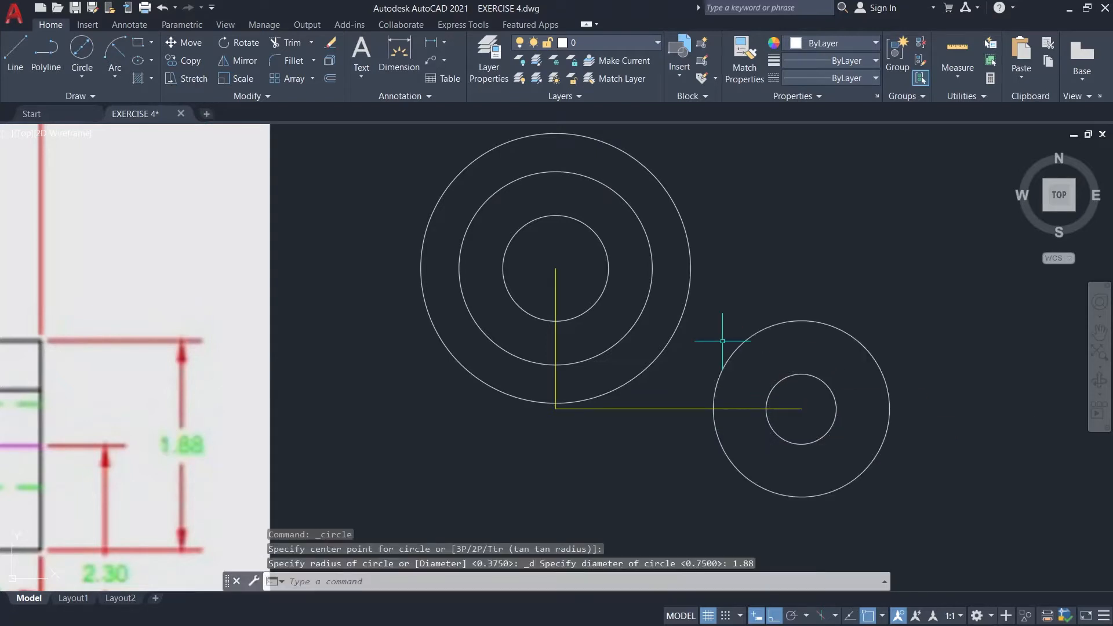
- On the GUIDE layer, draw a 0.38 line straight down from the bottom quadrant of the 1.88-diameter circle
scroll(852, 442, "down", 2)
scroll(790, 428, "up", 2)
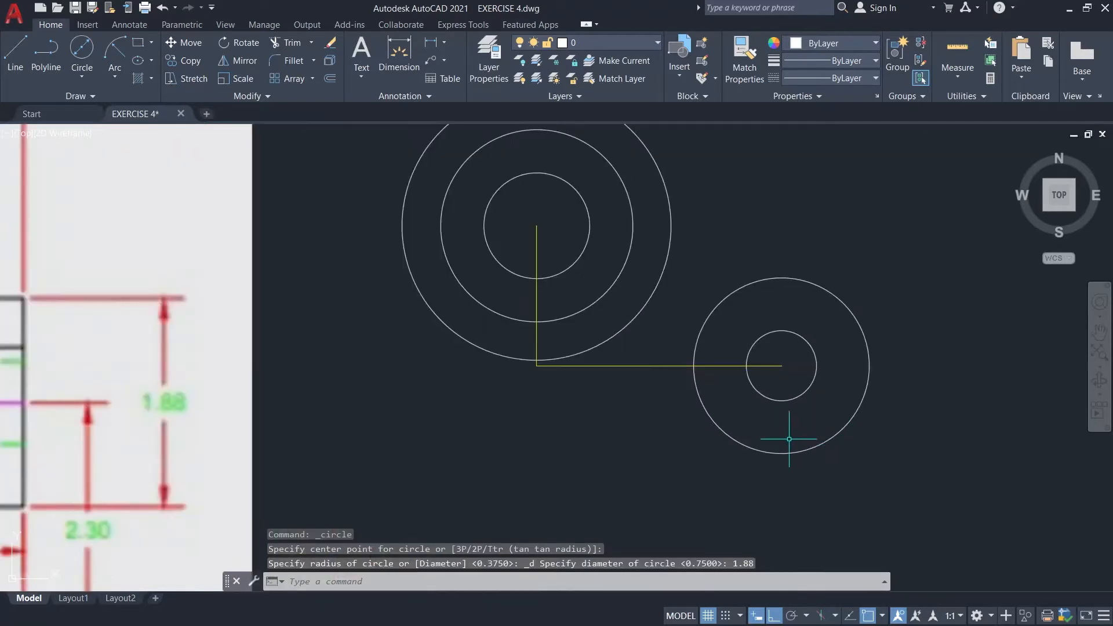
left_click(634, 42)
left_click(593, 96)
type("l")
key("Return")
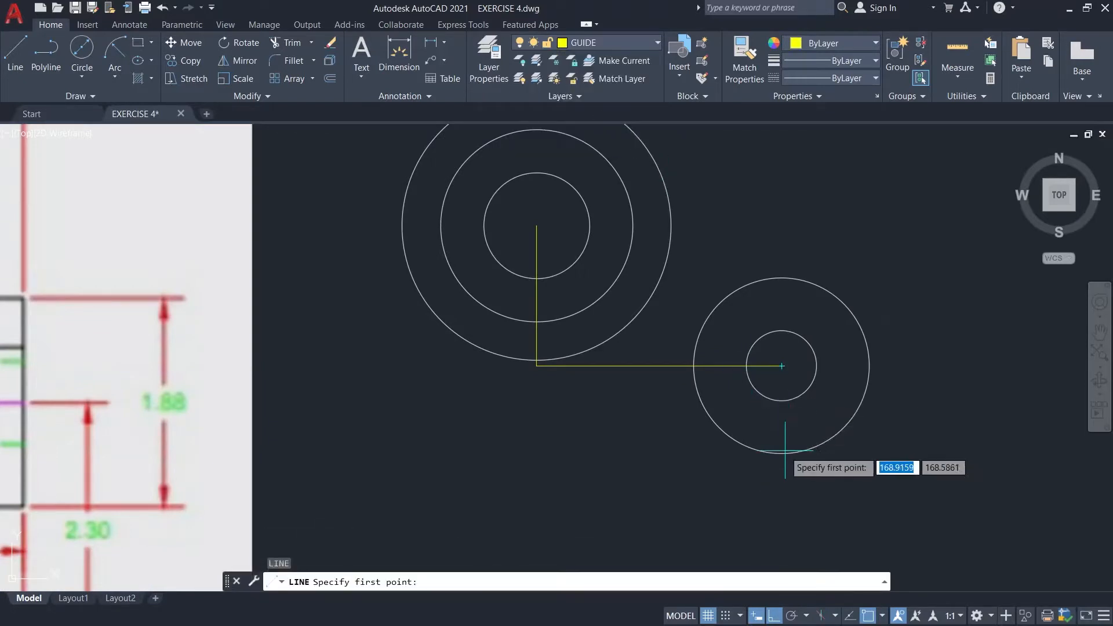
left_click(784, 440)
type("0.")
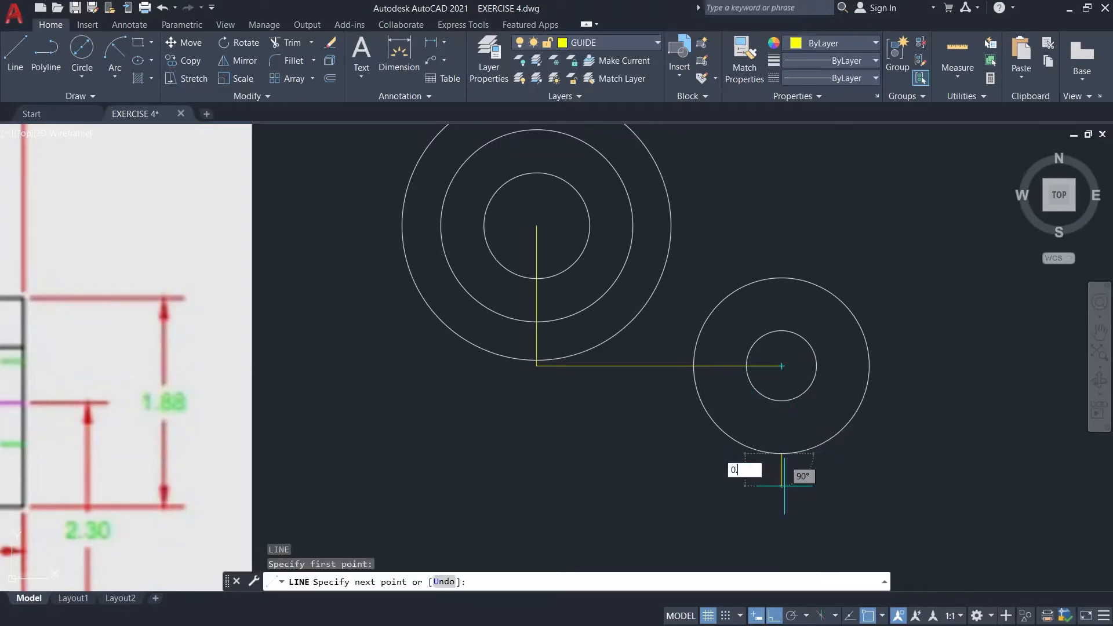
type("38")
key("Return")
key("Escape")
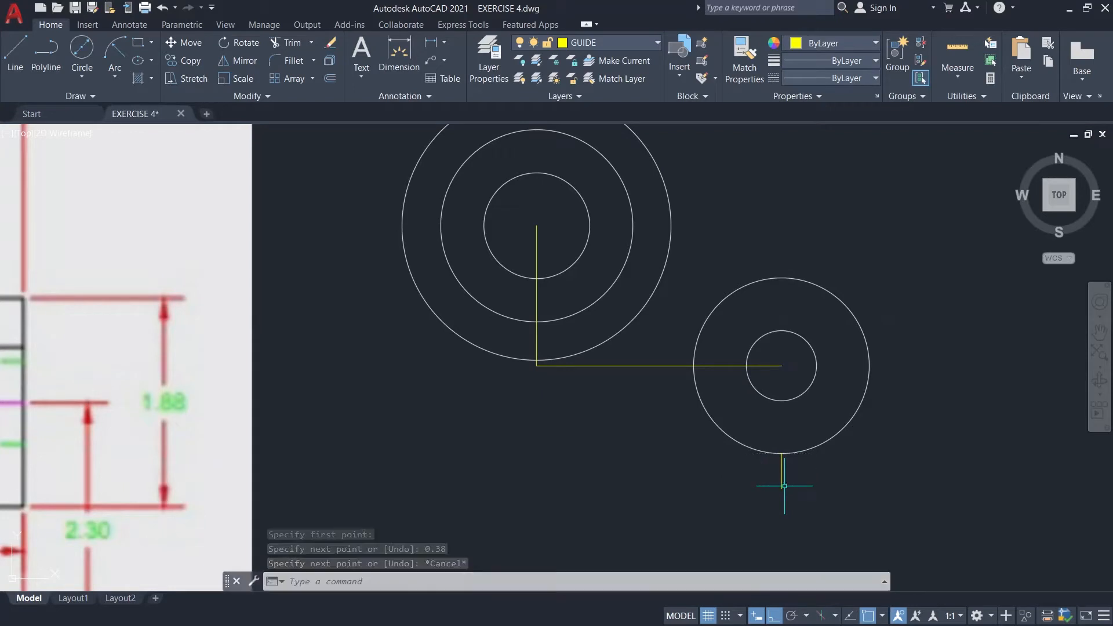
- On layer 0, draw a vertical line 1.12 long downward from the lower end of the 0.38 guide line
left_click(626, 43)
left_click(612, 57)
type("l")
key("Return")
left_click(781, 489)
scroll(779, 495, "down", 2)
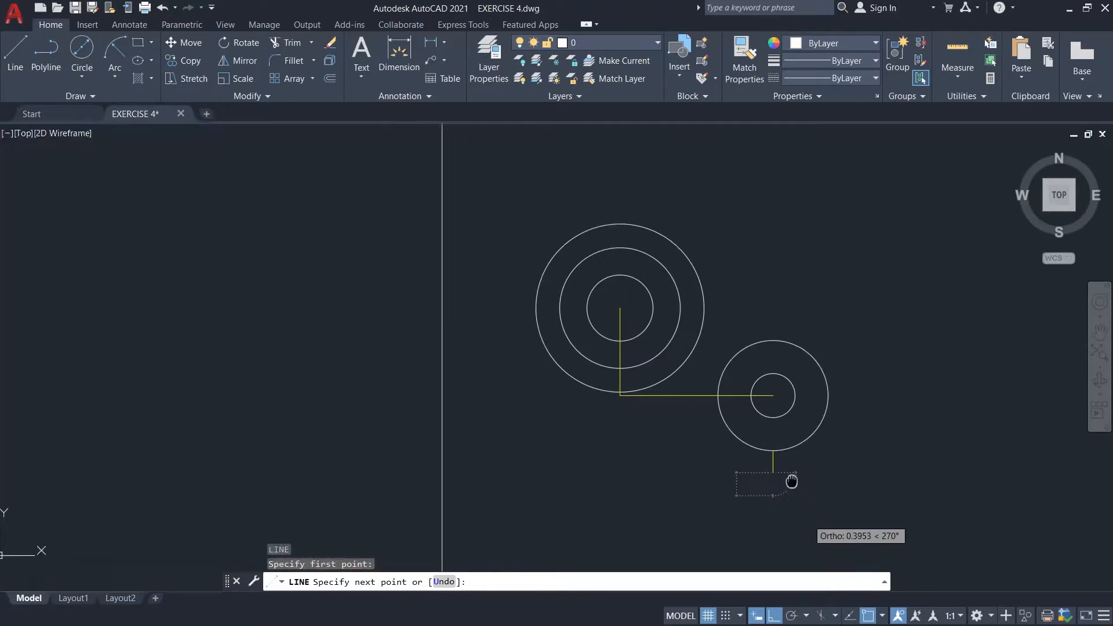
middle_click_drag(797, 505, 759, 349)
type("1.12")
key("Return")
key("Escape")
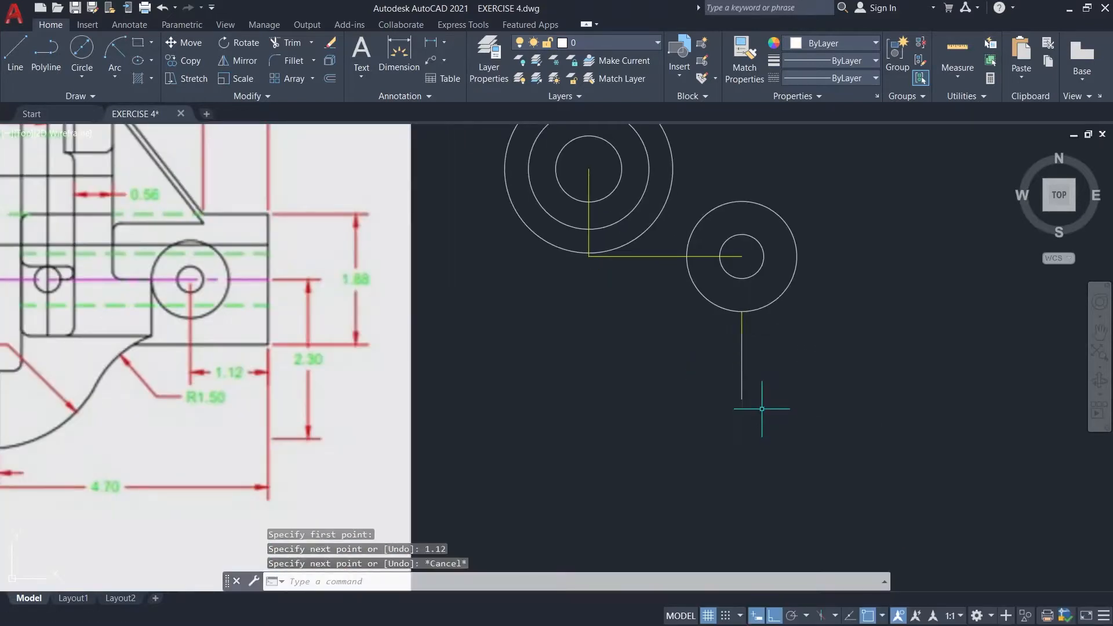
- Offset the 1.12 vertical line by 0.28 to both sides
type("o")
key("Return")
left_click(742, 334)
left_click(739, 399)
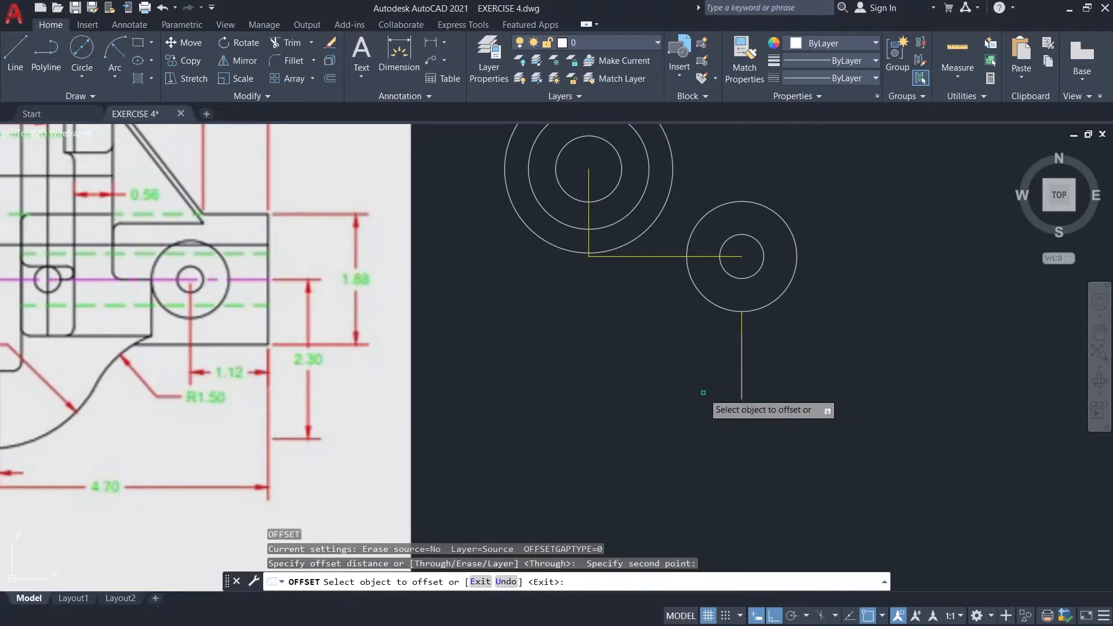
left_click(741, 381)
type("0.28")
key("Return")
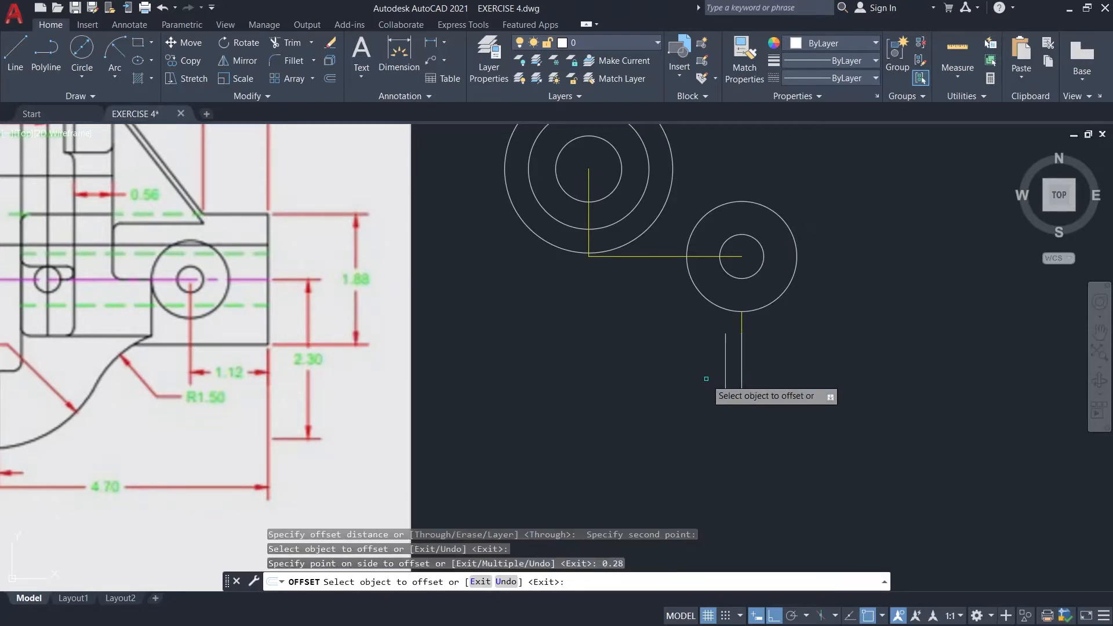
left_click(741, 361)
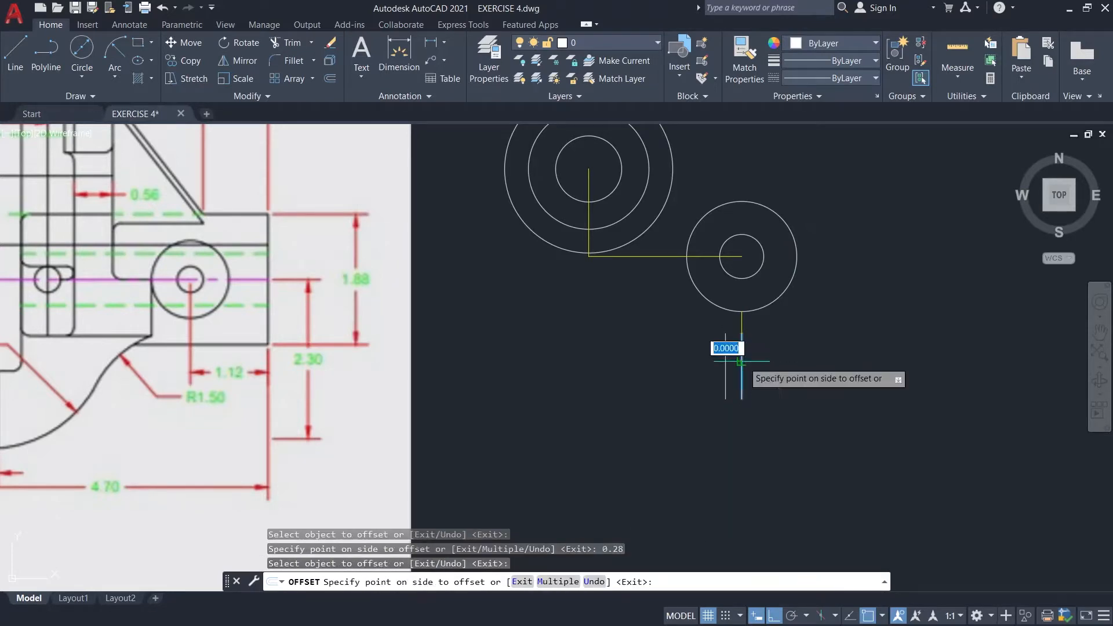
left_click(774, 356)
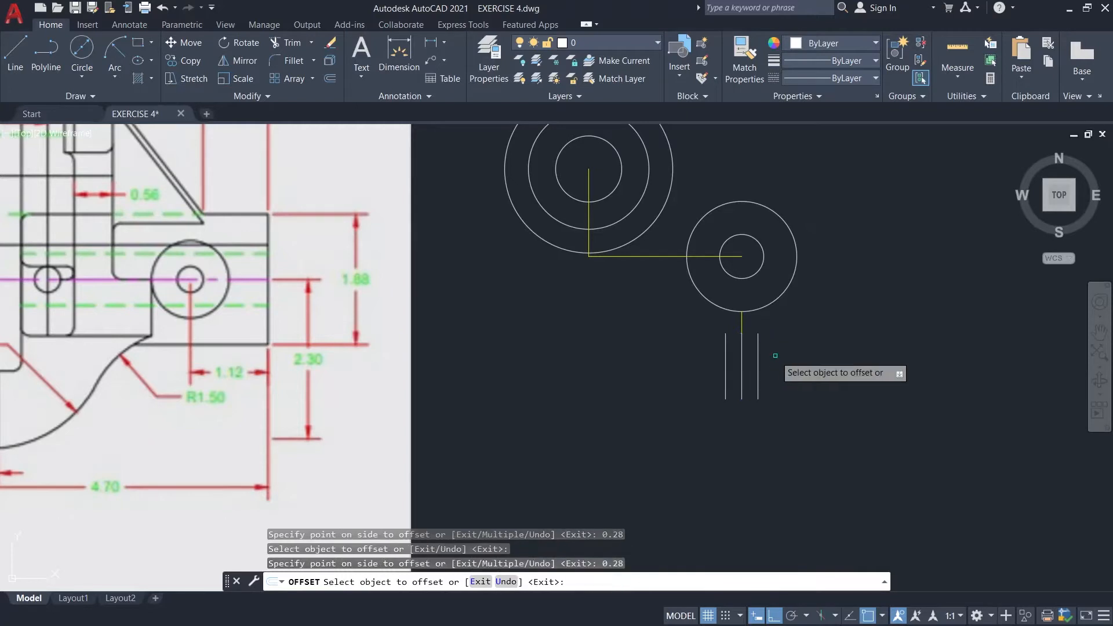
- Offset each of the two outer vertical lines outward by 0.19
left_click(725, 354)
type("0.1")
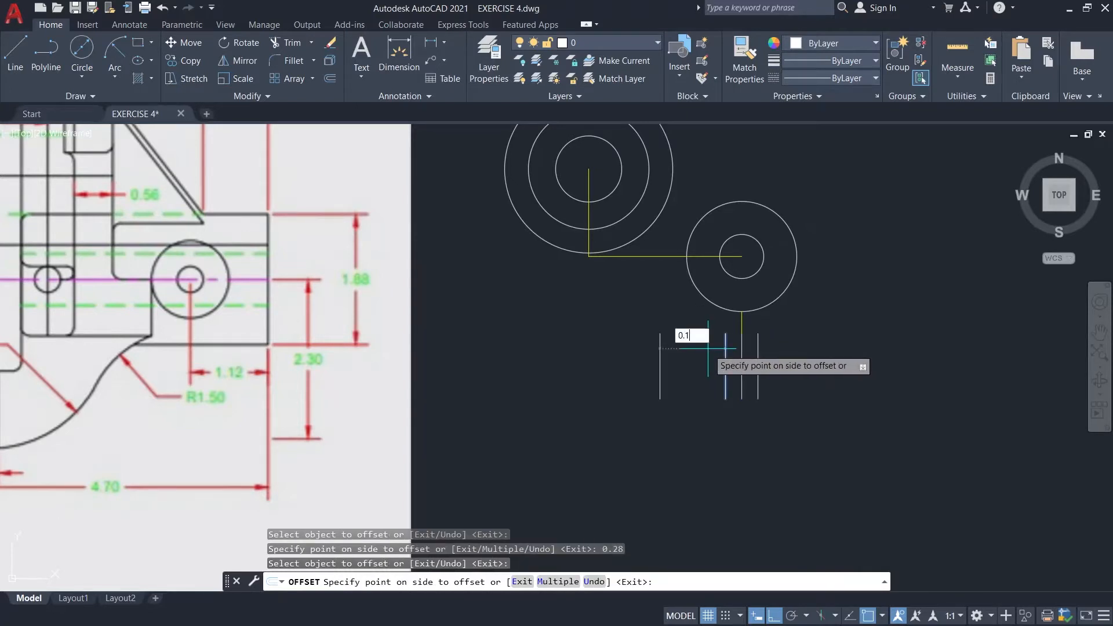
type("9")
key("Return")
left_click(758, 353)
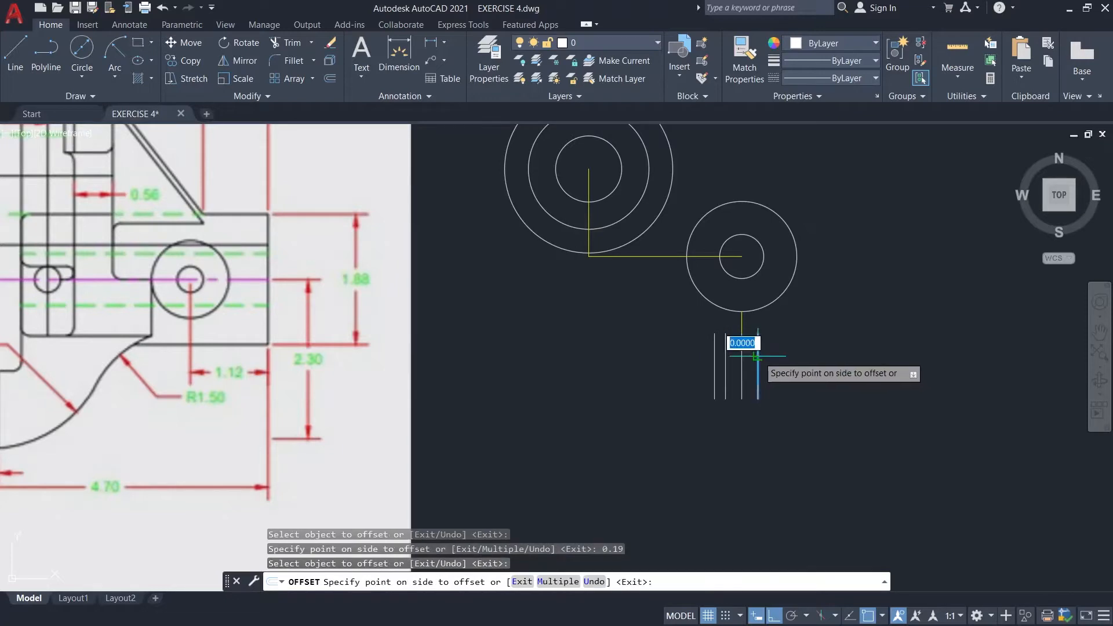
type("0.19")
key("Return")
key("Escape")
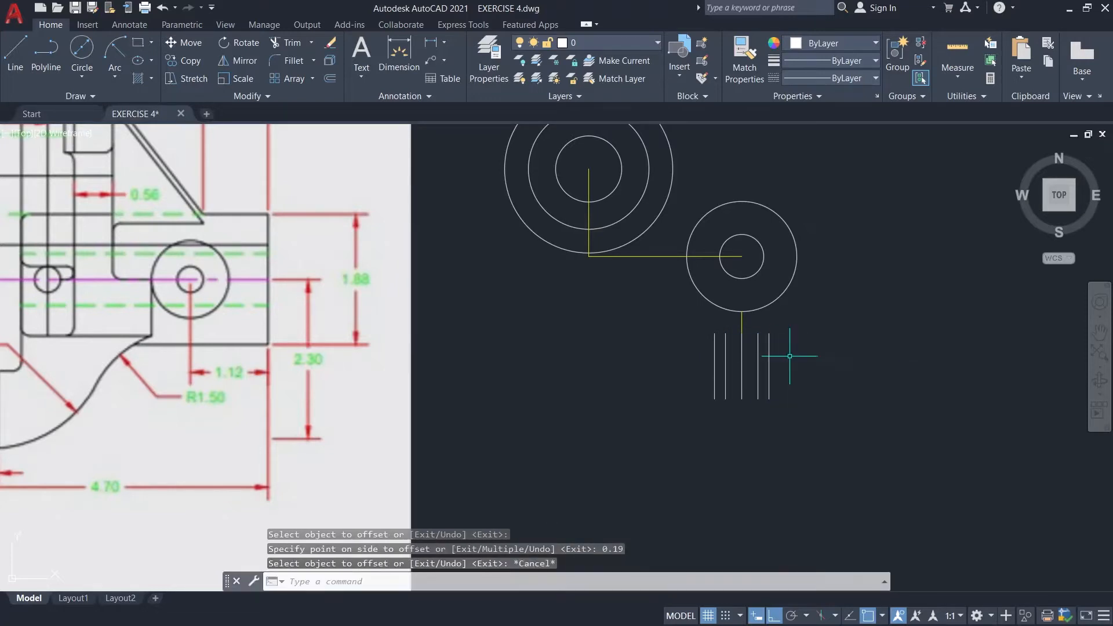
- Stretch the upper ends of the two outermost vertical lines up into the 1.88-diameter circle
left_click(713, 341)
left_click(714, 333)
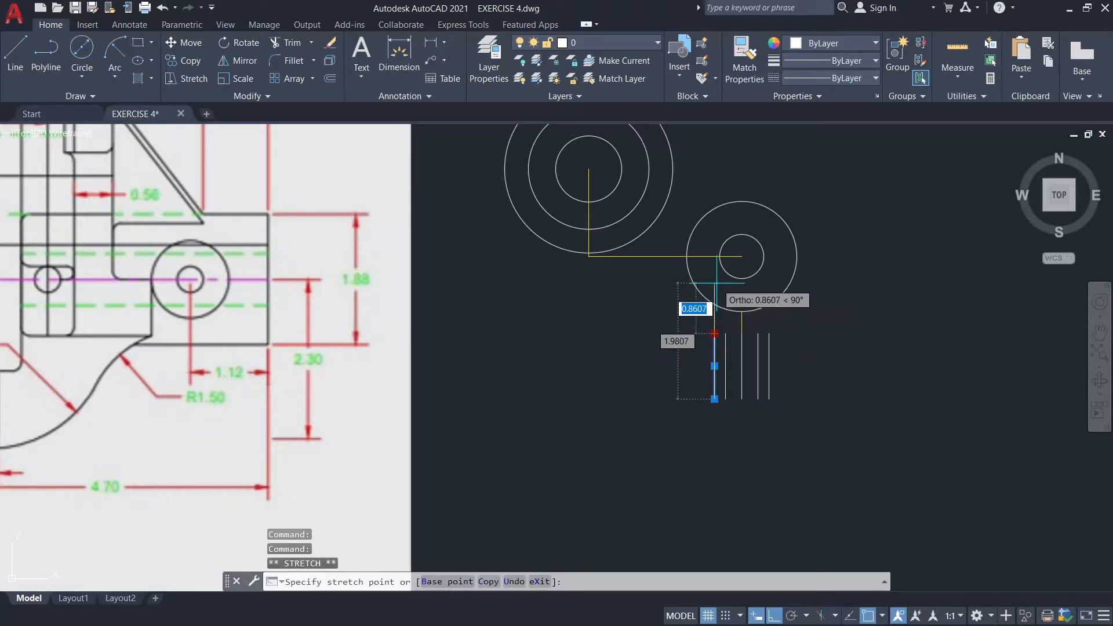
left_click(714, 284)
key("Escape")
key("Escape")
left_click(768, 339)
left_click(769, 333)
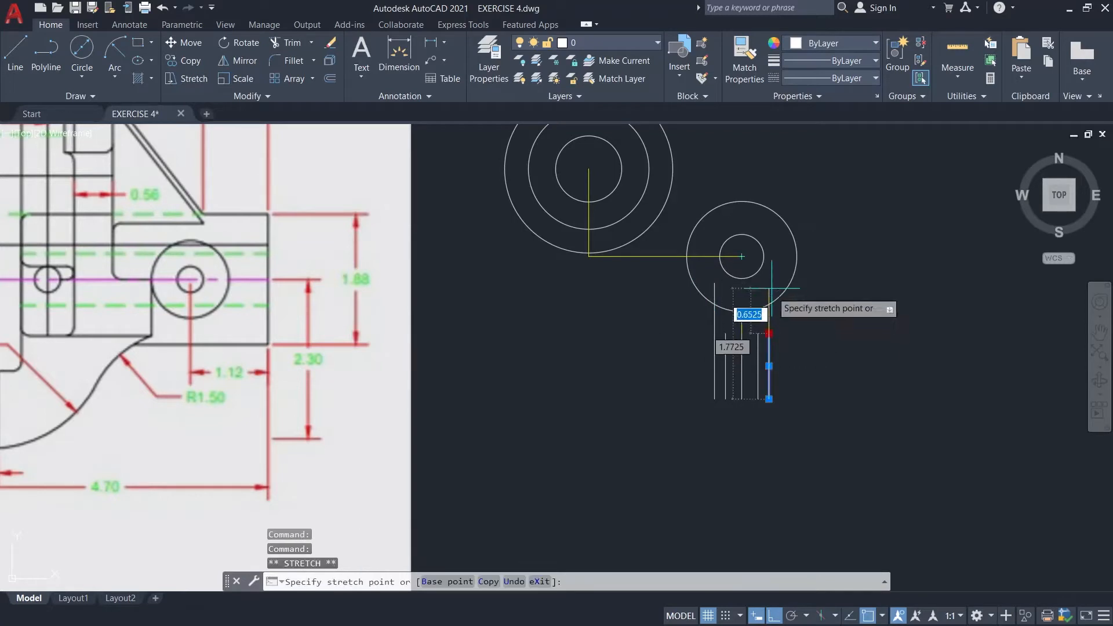
left_click(768, 284)
key("Escape")
- Trim the parts of the two outermost vertical lines that lie inside the 1.88-diameter circle
type("tr")
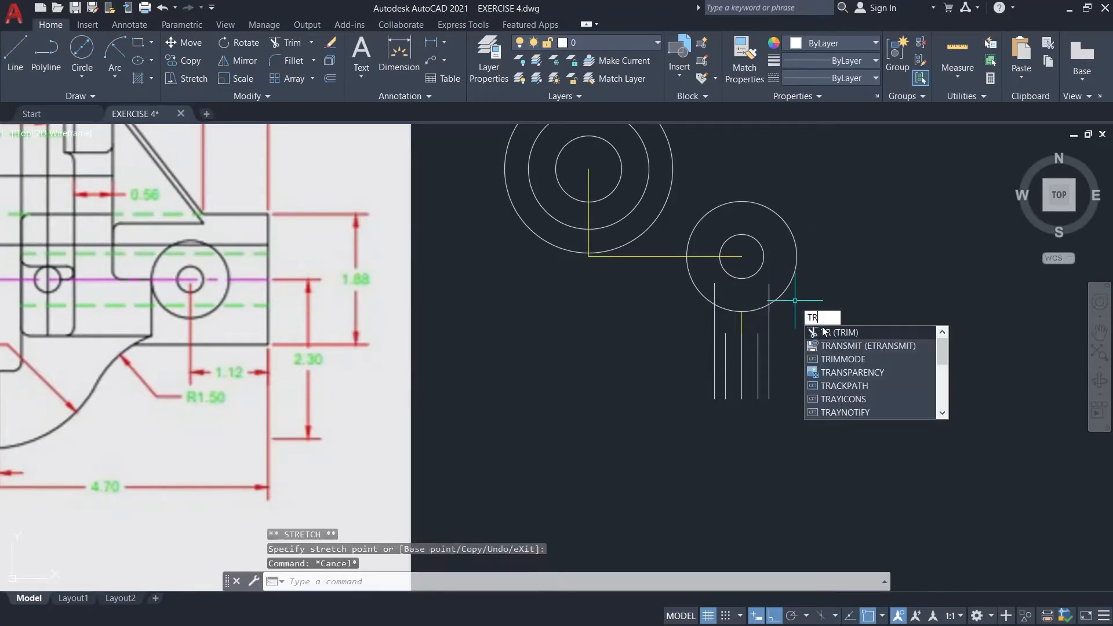
key("Return")
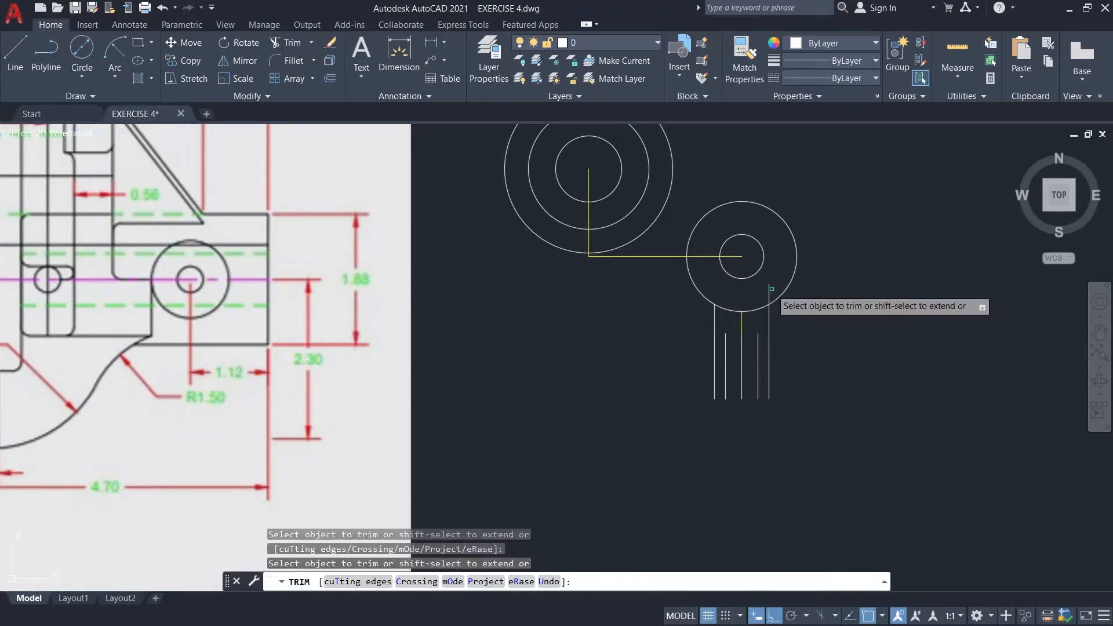
key("Escape")
- Draw a line tangent to the 1.88-diameter circle and the middle concentric circle, along their lower side, starting at the outermost left vertical line
scroll(843, 262, "down", 3)
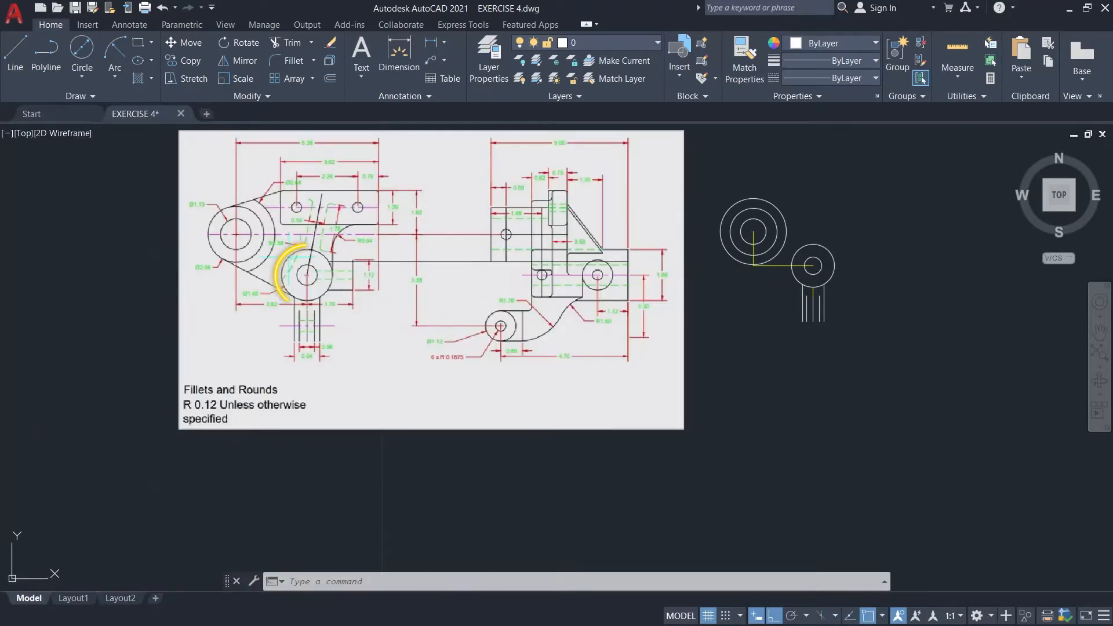
scroll(847, 255, "up", 4)
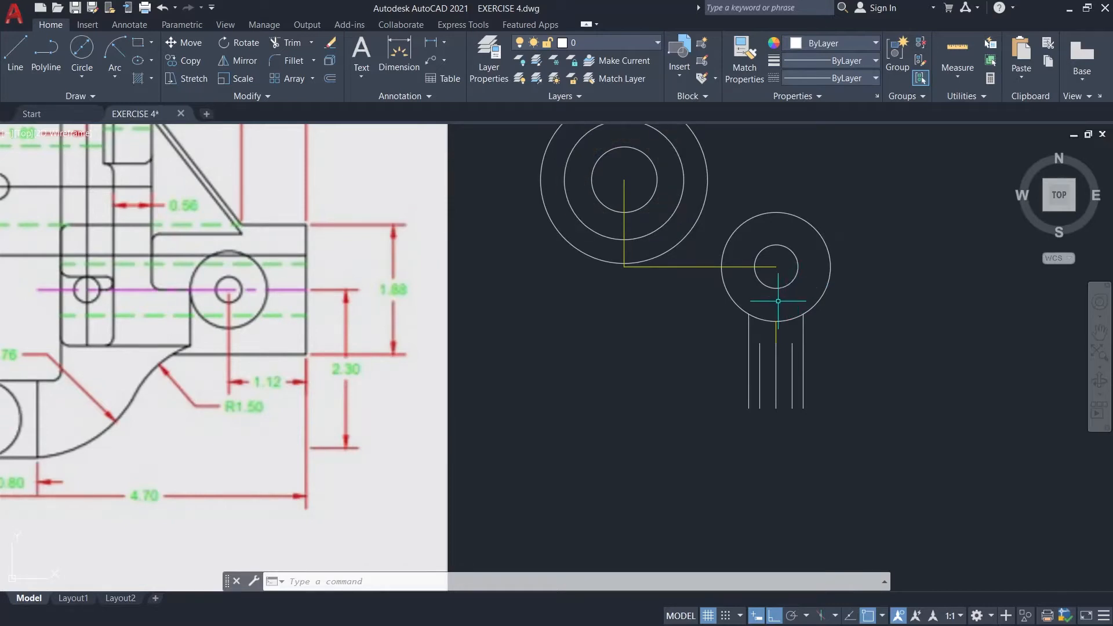
type("L")
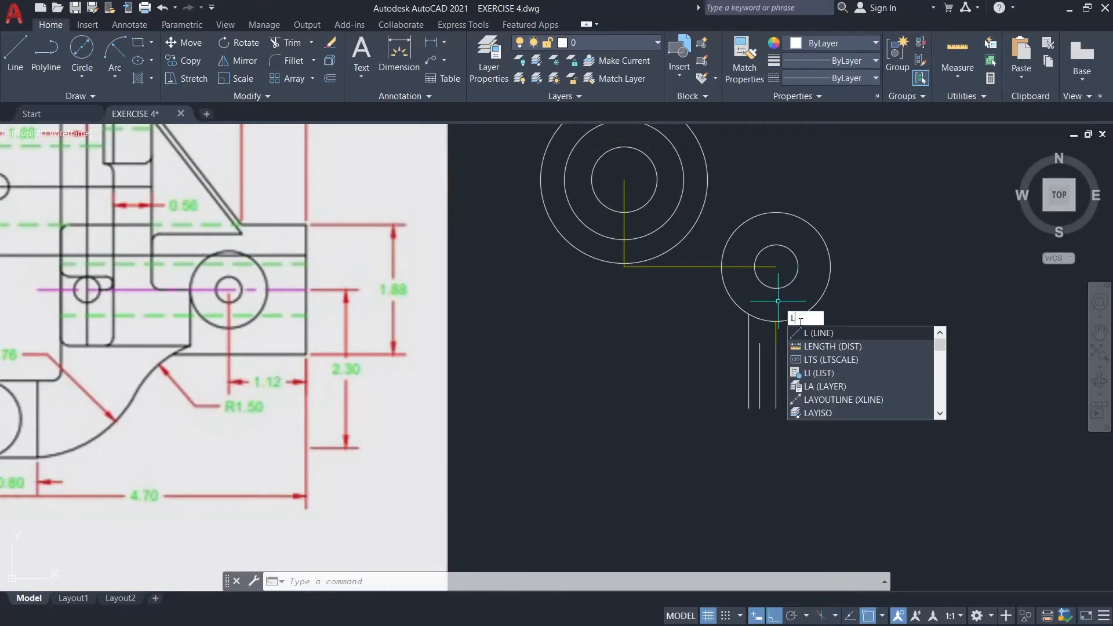
left_click(813, 333)
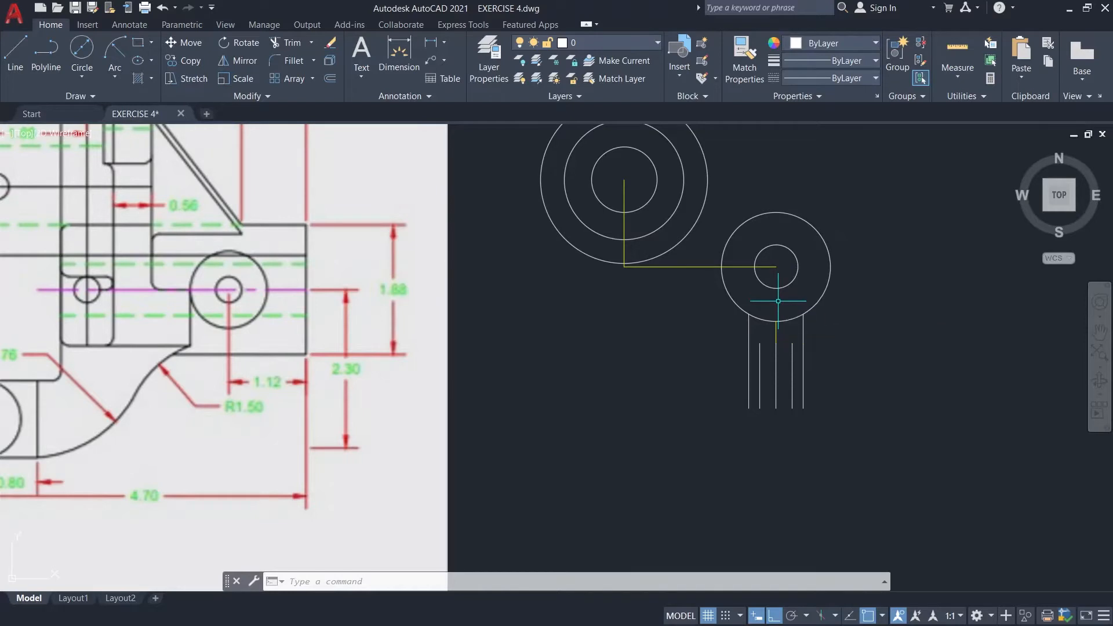
right_click(718, 343, "shift")
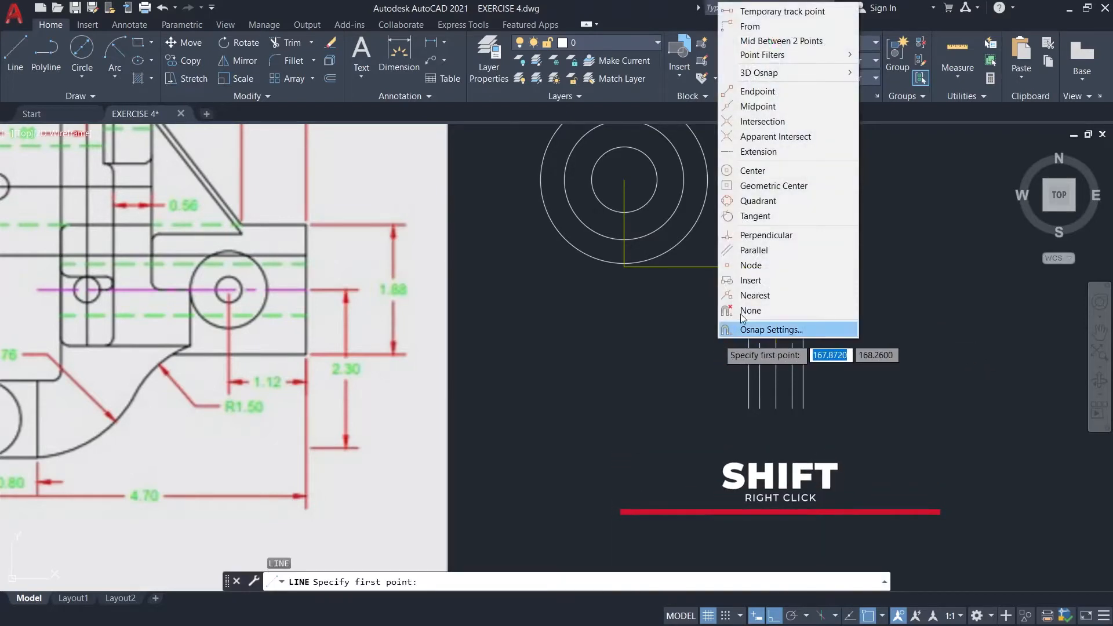
left_click(763, 221)
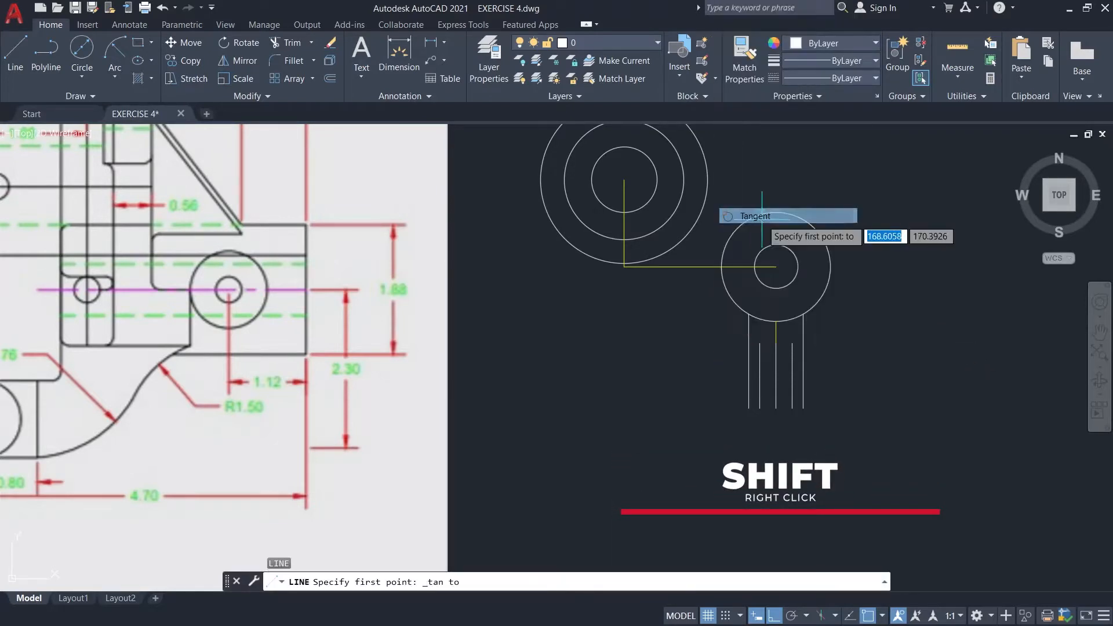
left_click(748, 314)
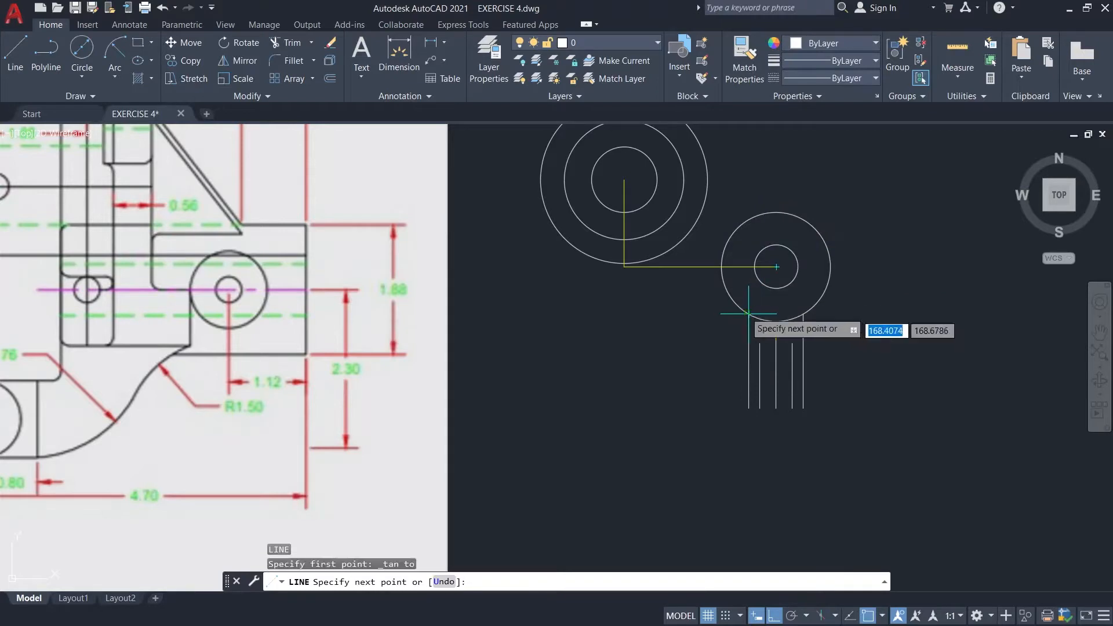
right_click(605, 236, "shift")
left_click(658, 453)
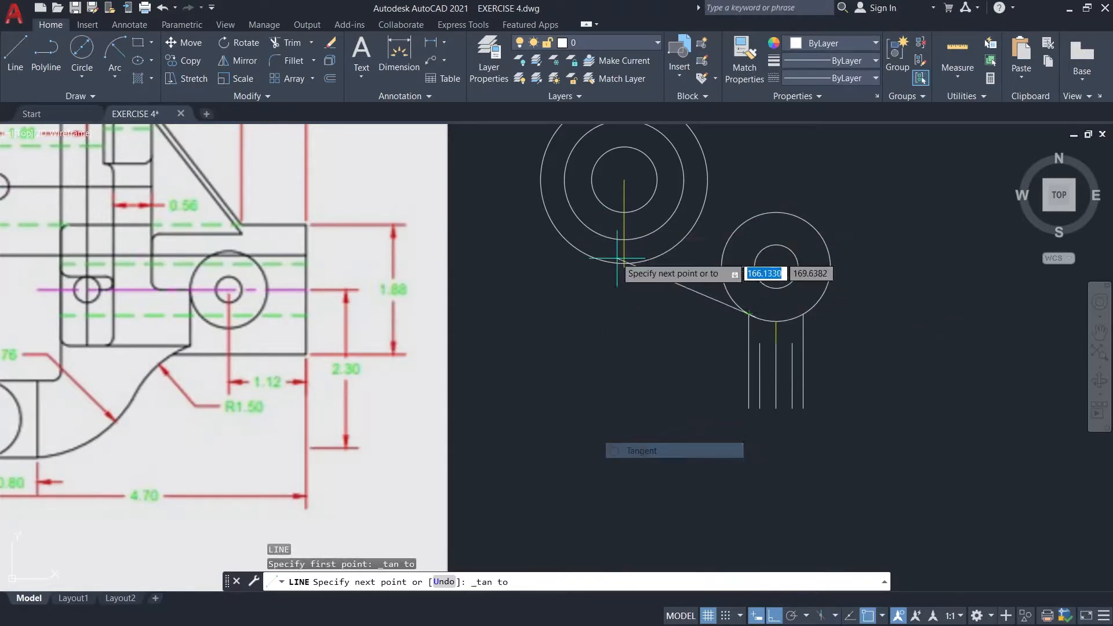
left_click(603, 237)
key("Escape")
scroll(727, 276, "down", 1)
middle_click_drag(832, 241, 817, 280)
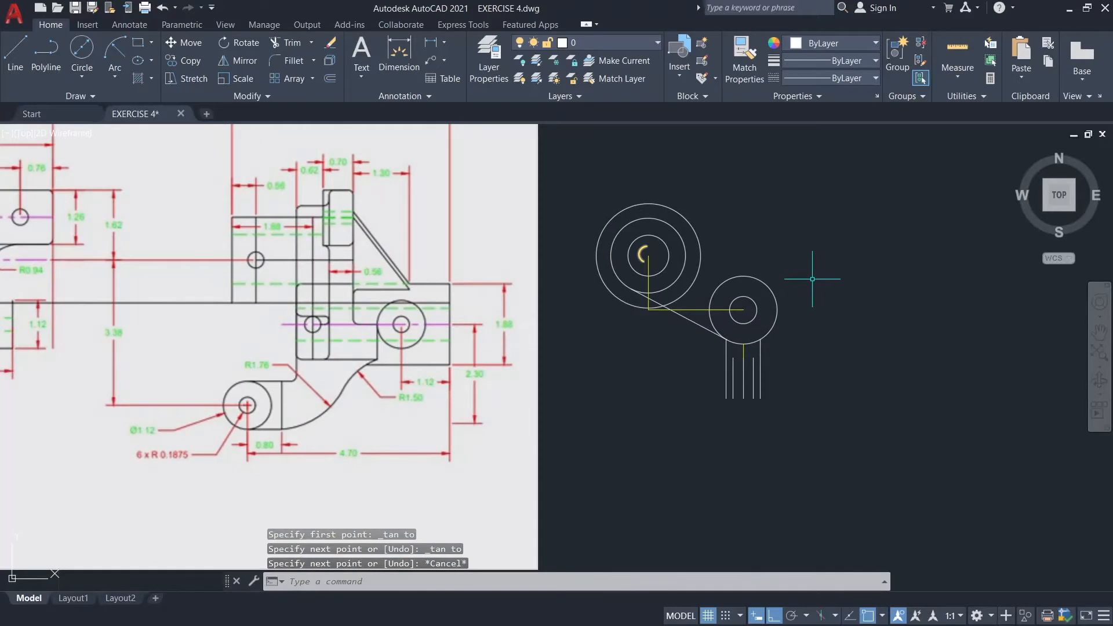
- On the GUIDE layer, draw a 5.26 horizontal guide line to the right from the centre of the large concentric circles
left_click(613, 43)
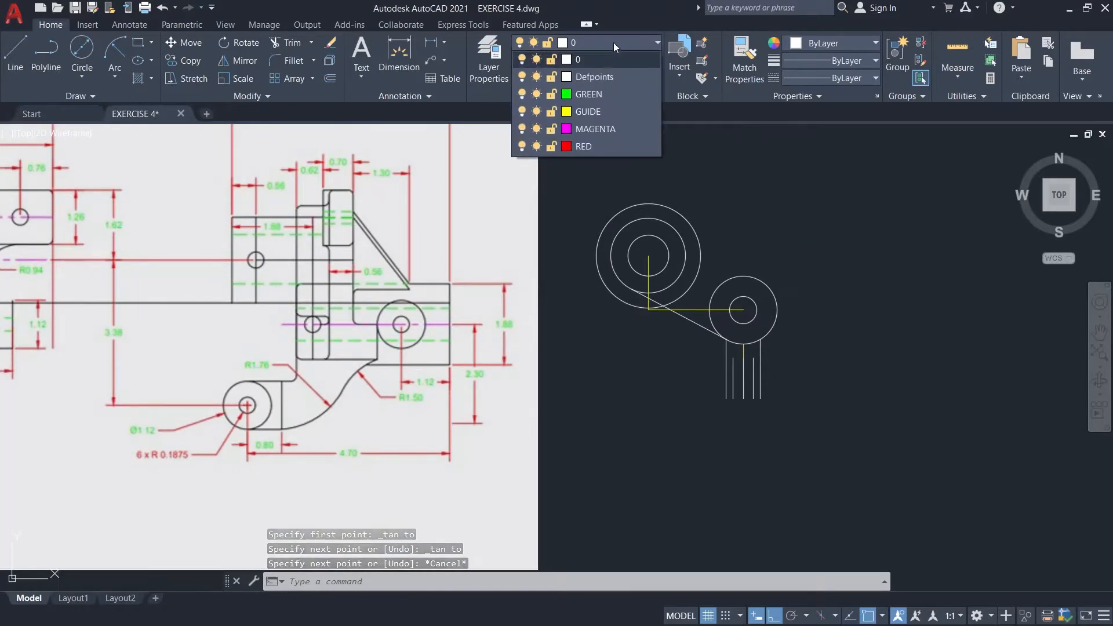
left_click(599, 110)
type("l")
key("Return")
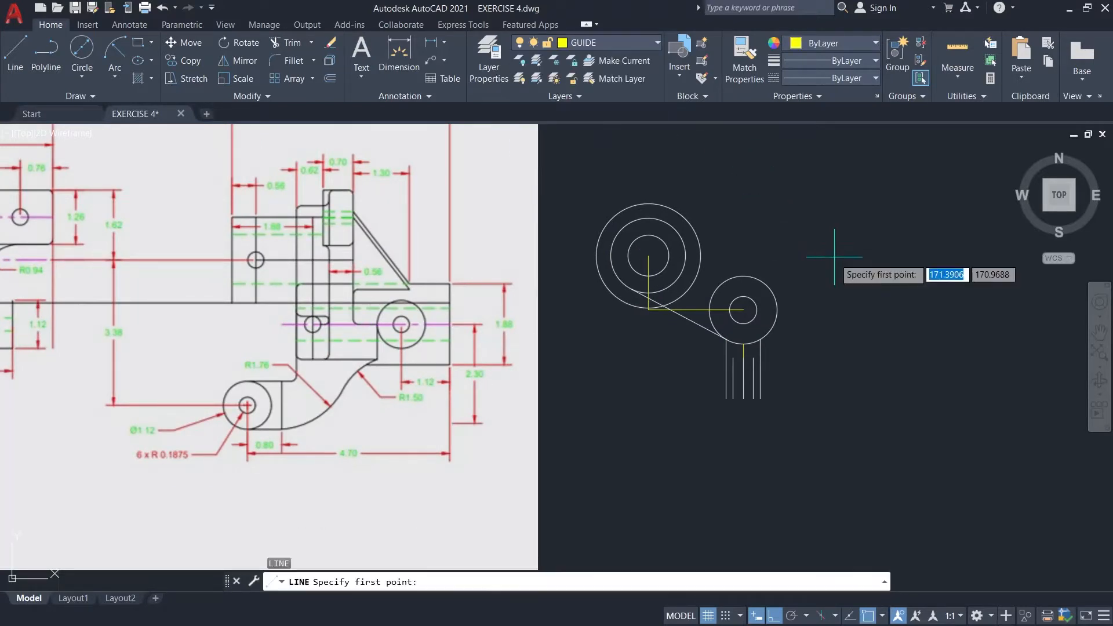
left_click(648, 255)
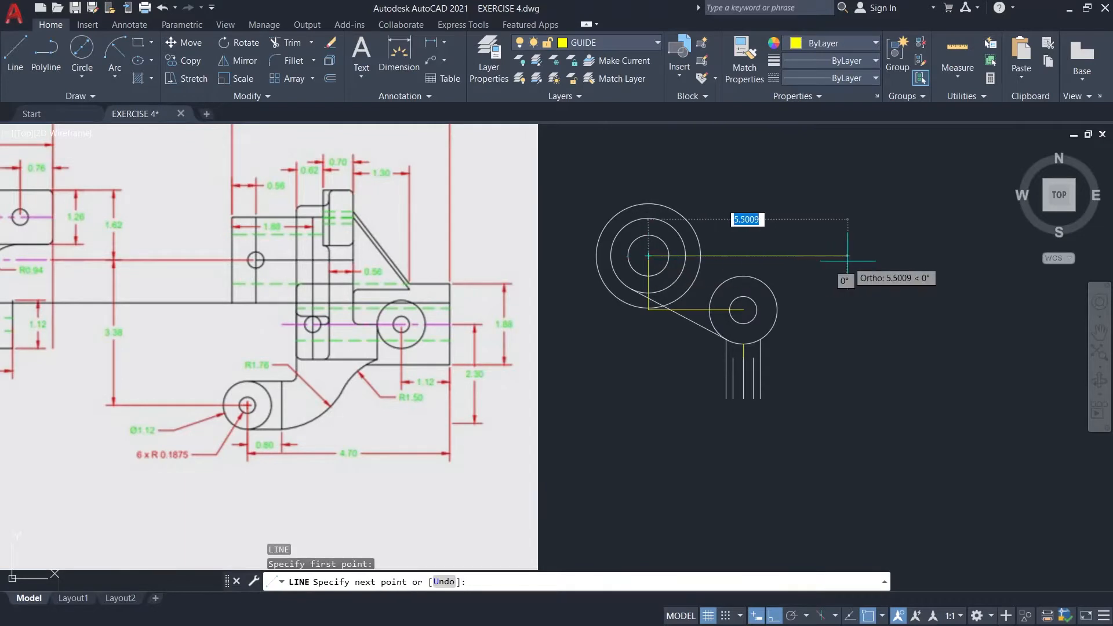
type("5.26")
key("Return")
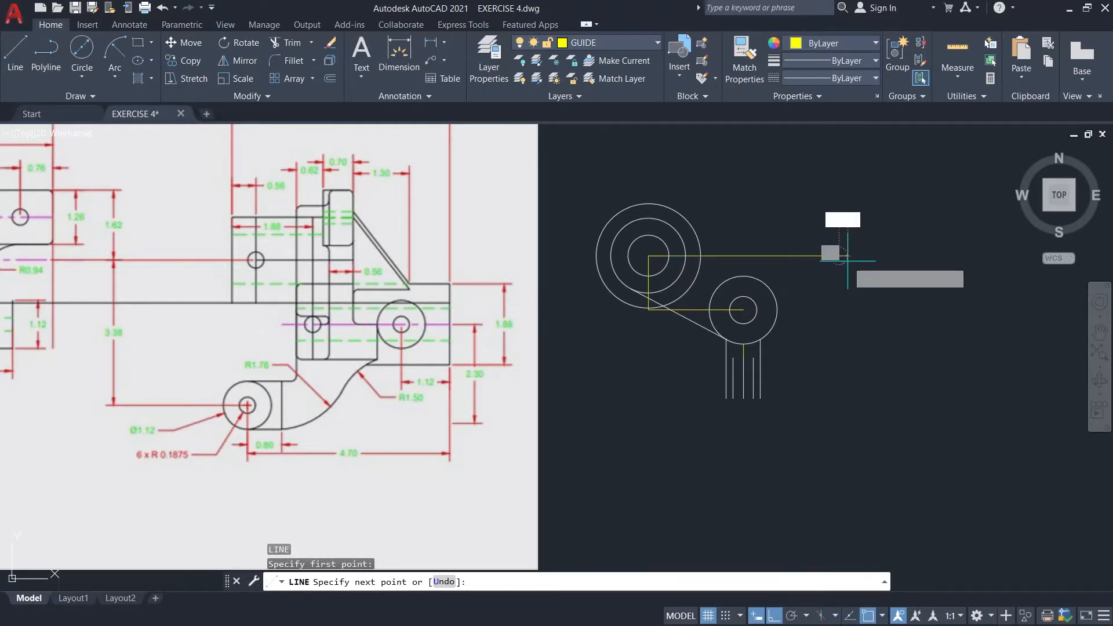
key("Escape")
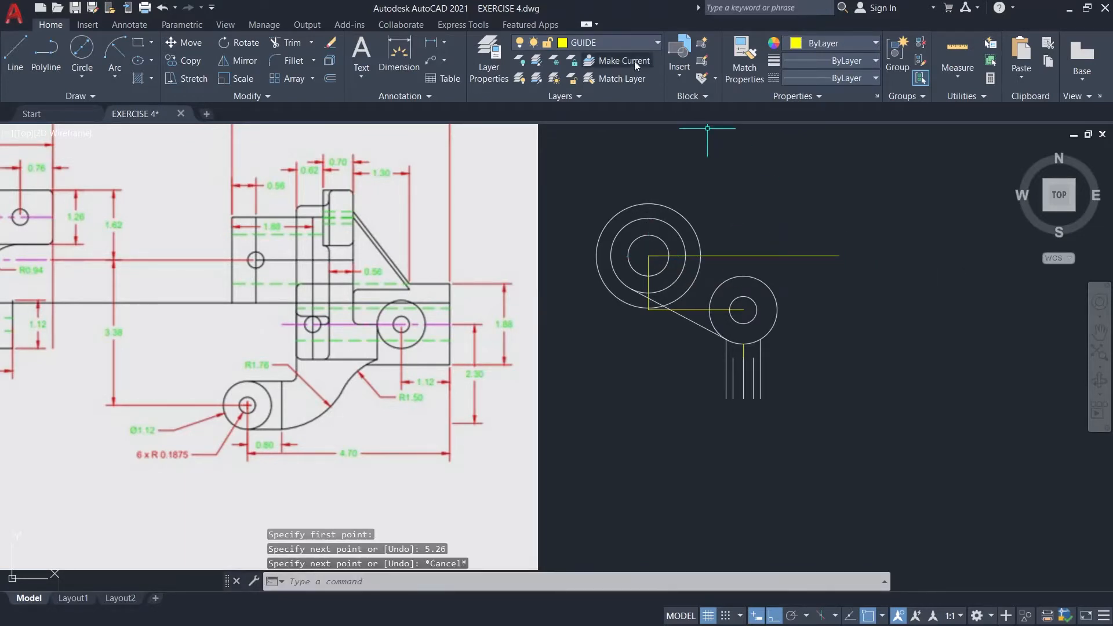
- On layer 0, draw a vertical line from the right quadrant of the 1.88-diameter circle up to the 5.26 guide line
left_click(622, 43)
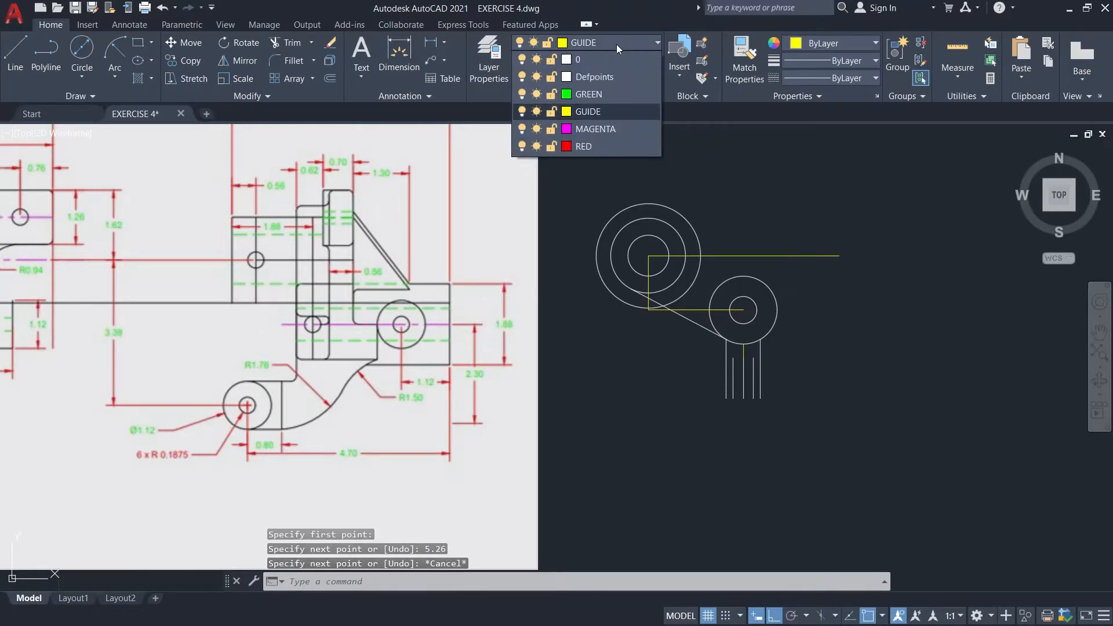
left_click(604, 59)
type("l")
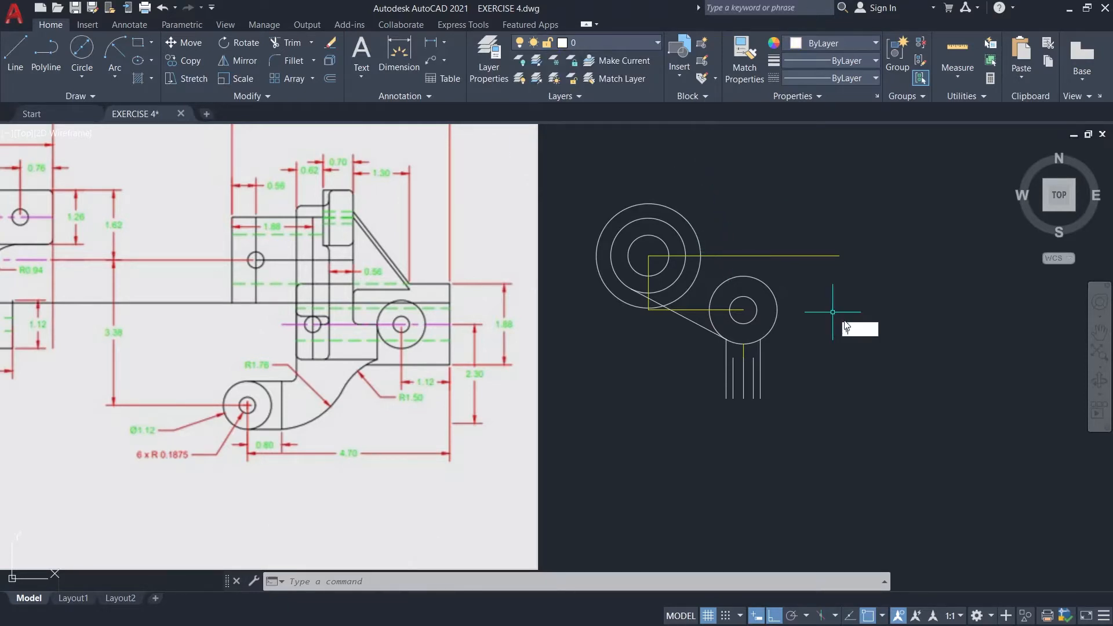
key("Return")
left_click(776, 309)
left_click(777, 256)
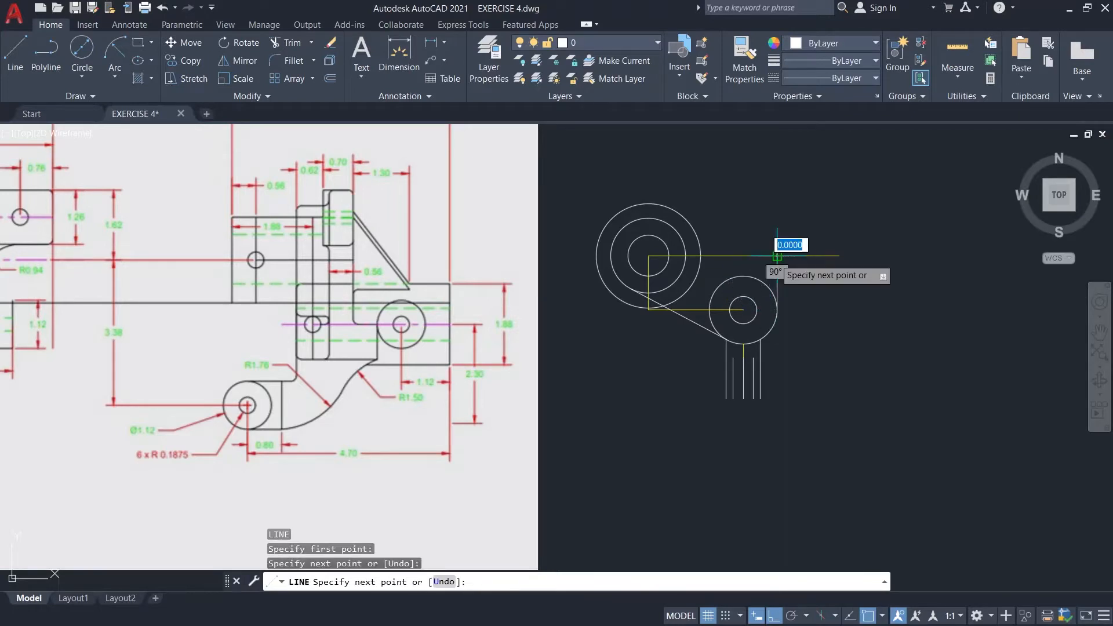
key("Escape")
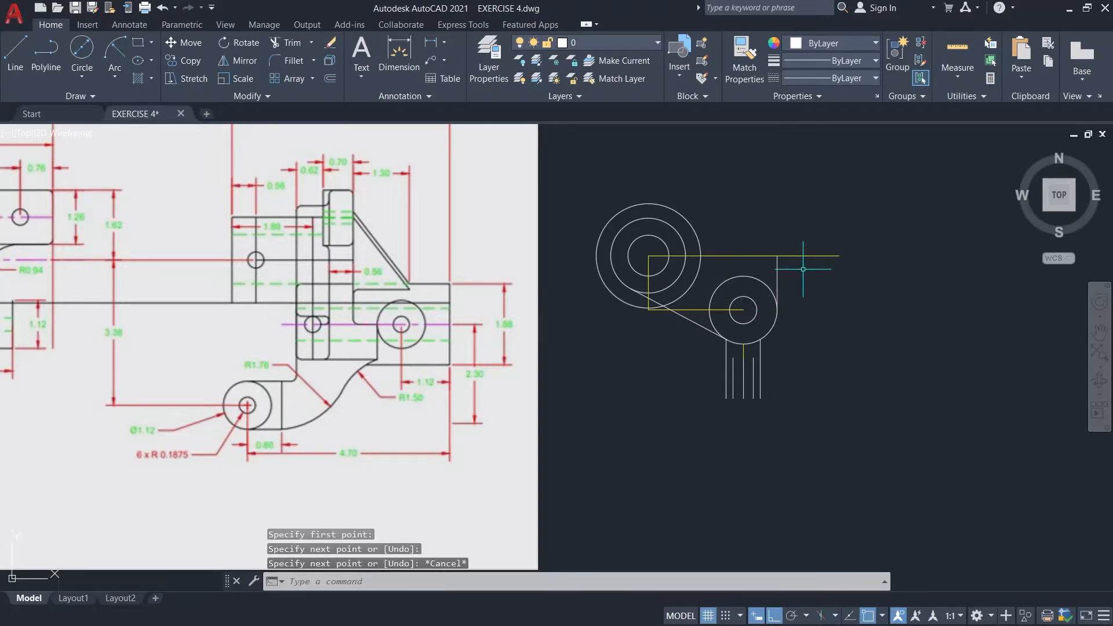
- From the right end of the 5.26 guide line, draw connected lines 1.62 up, 3.62 left, 1.26 down and back to the right edge
type("l")
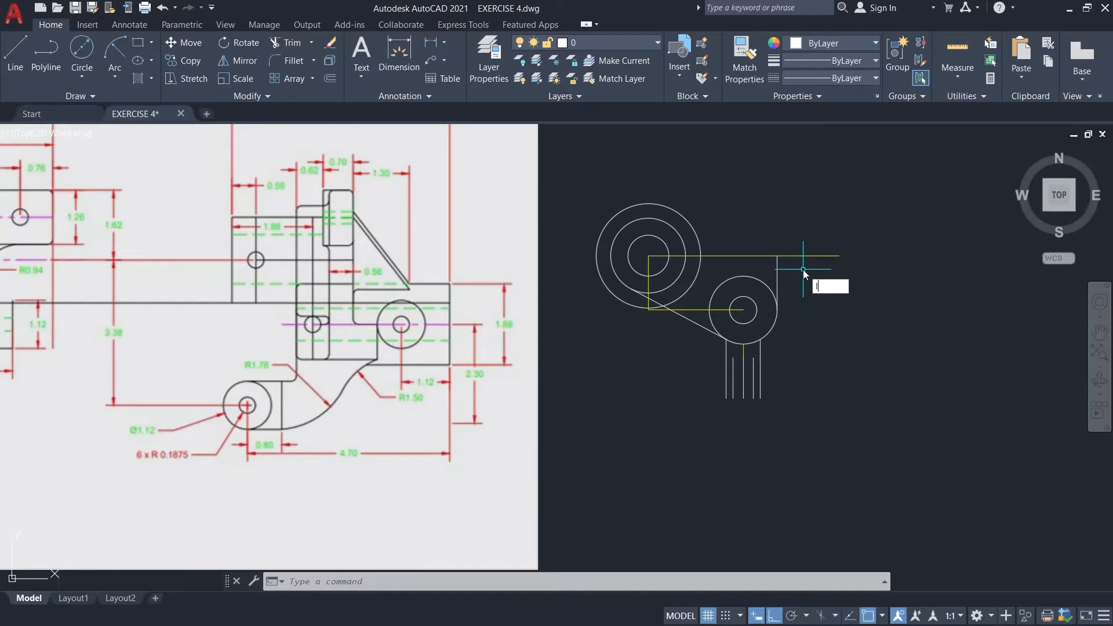
key("Return")
left_click(838, 256)
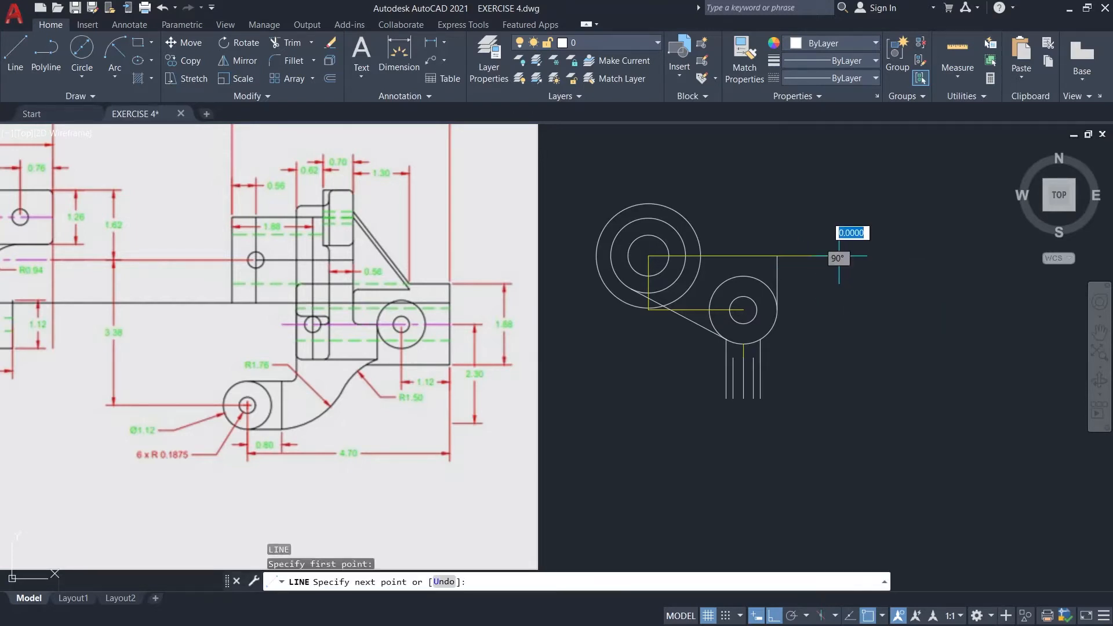
type("1.62")
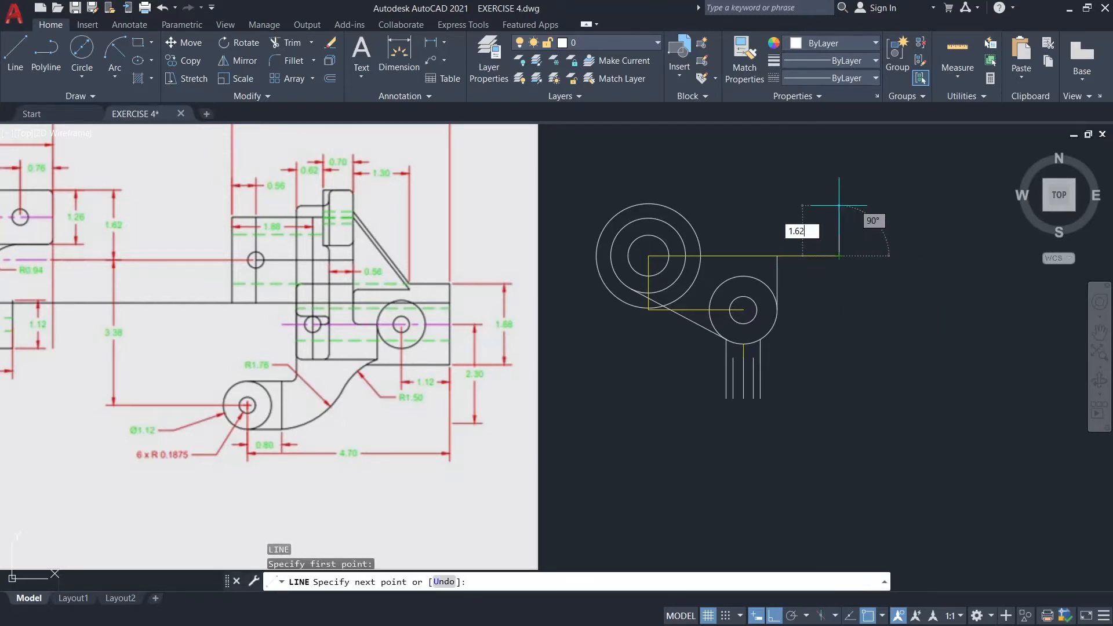
key("Return")
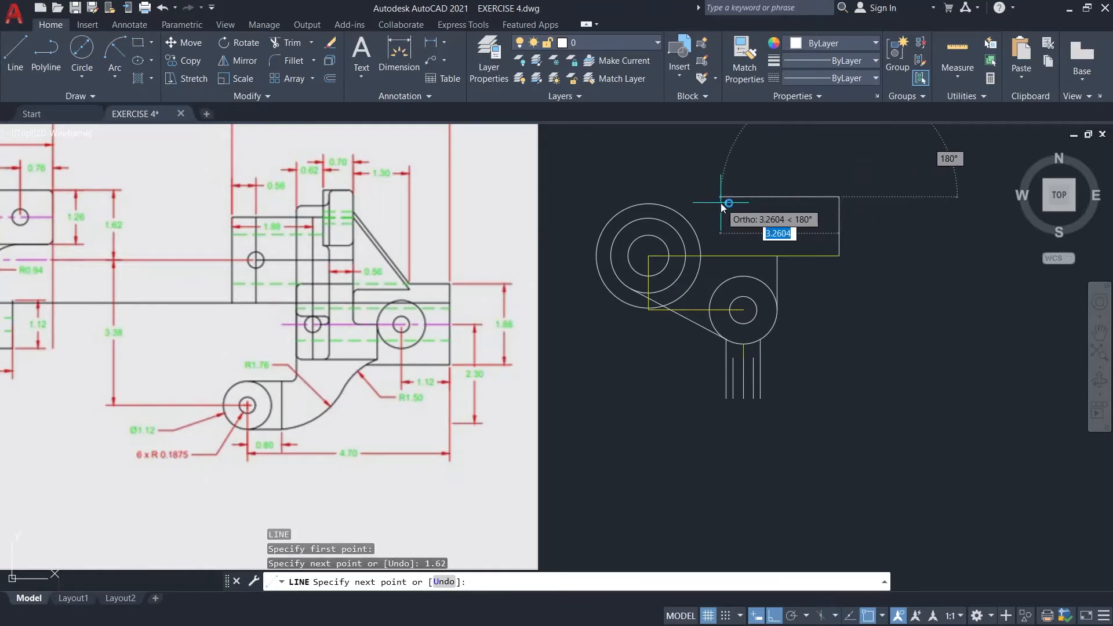
type("3.62")
key("Return")
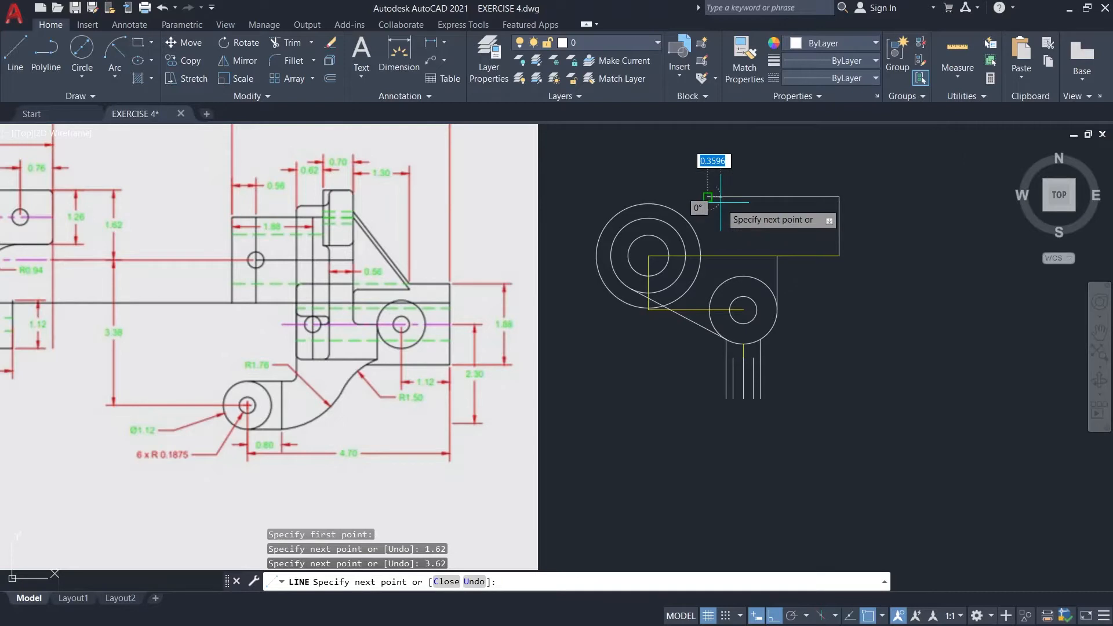
type("1.26")
key("Return")
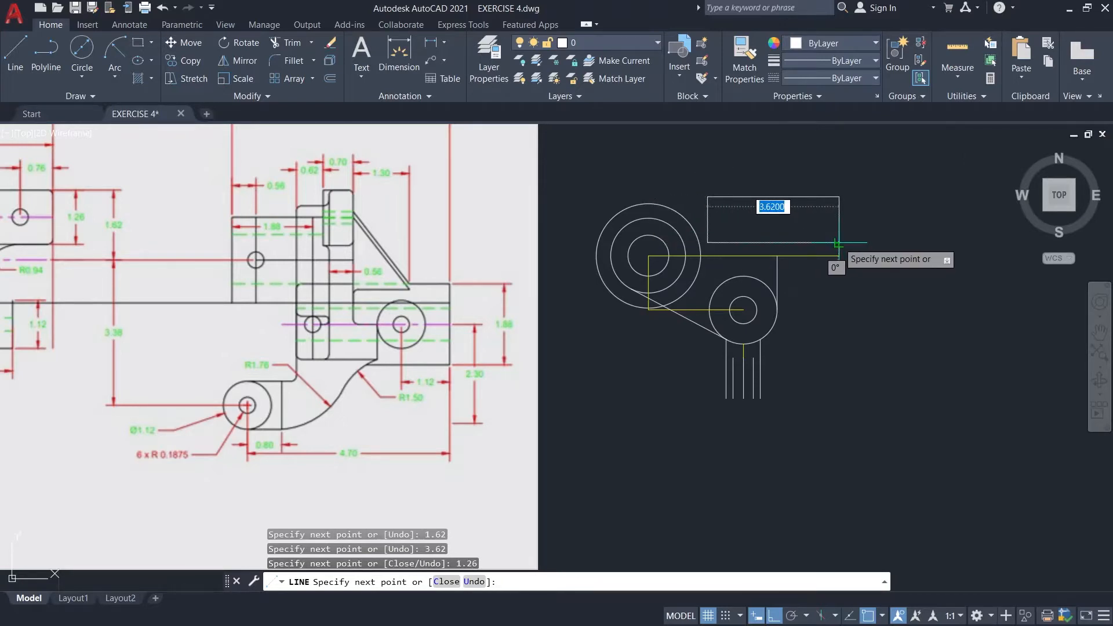
key("Escape")
key("Escape")
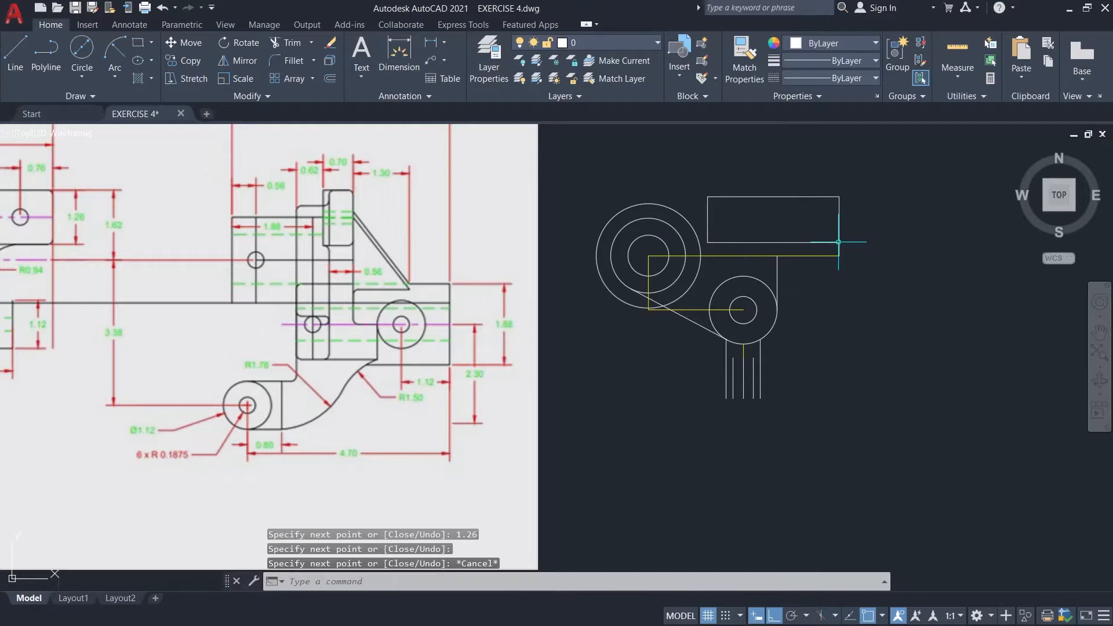
- On the GUIDE layer, draw a vertical line along the rectangle's right edge from its lower to its upper corner
left_click(603, 38)
left_click(592, 112)
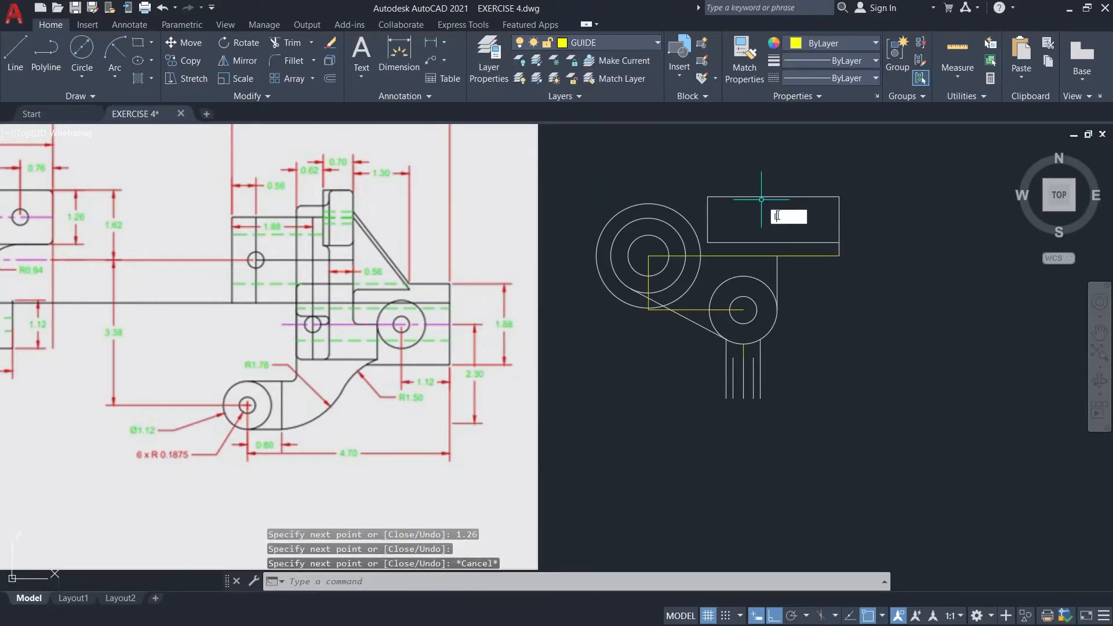
type("l")
key("Return")
left_click(839, 243)
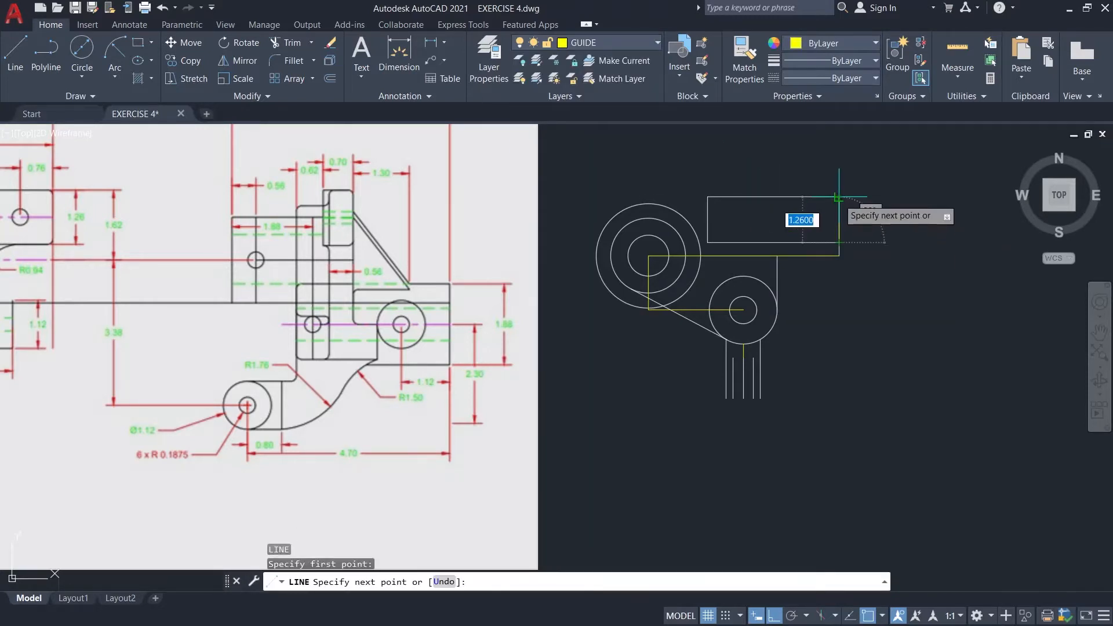
key("Escape")
- Draw guide lines leftward from the midpoint of the rectangle's right edge, 0.76 long and a further 2.26 long
scroll(872, 225, "up", 2)
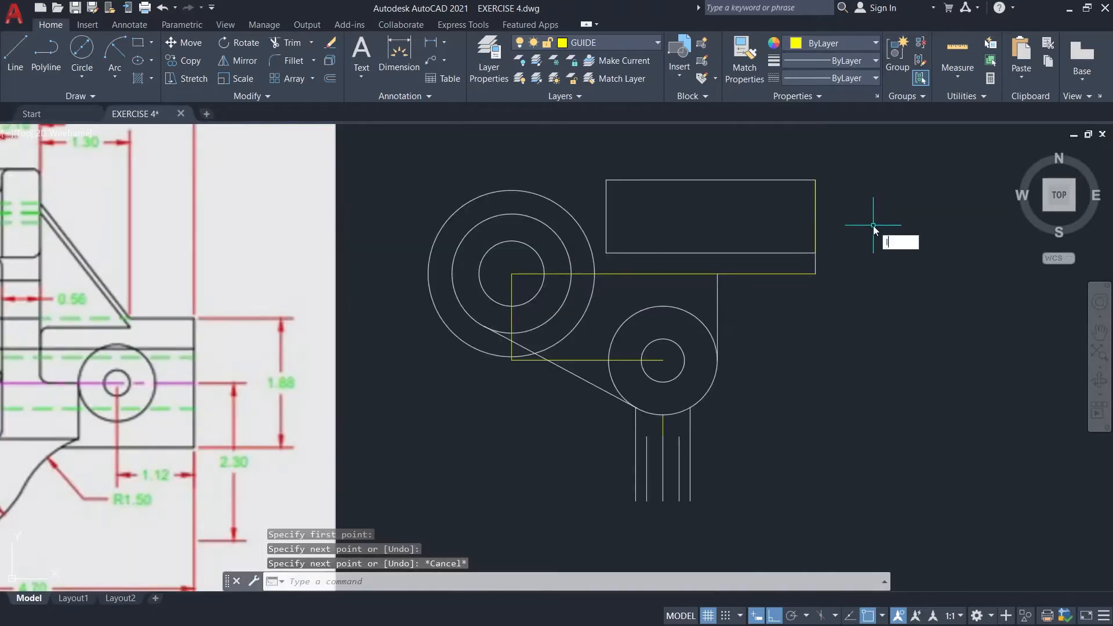
key("Return")
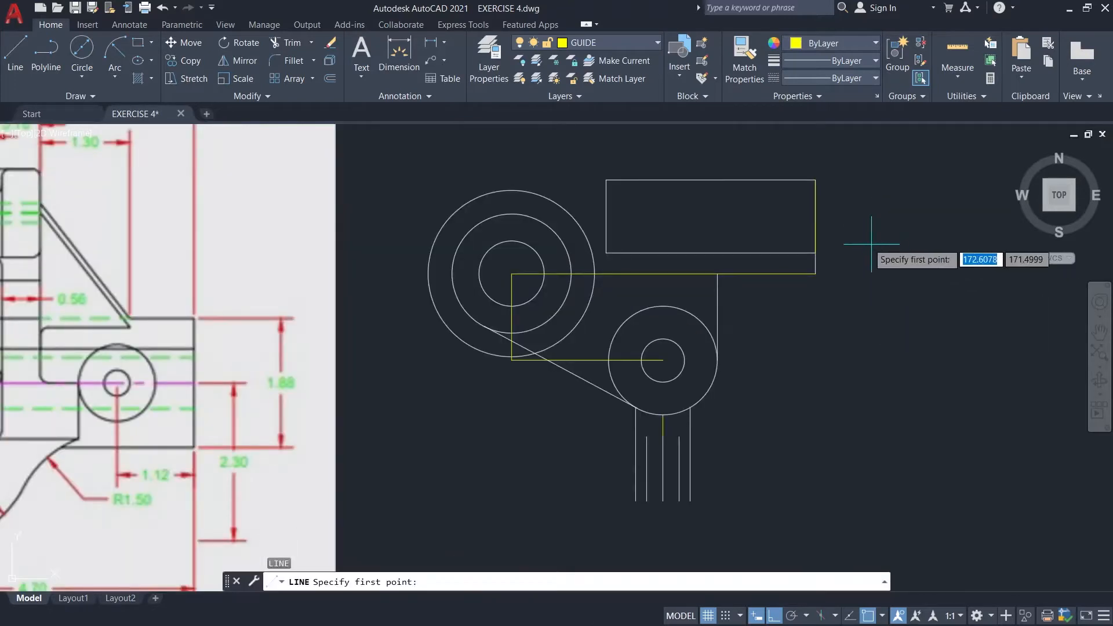
left_click(815, 216)
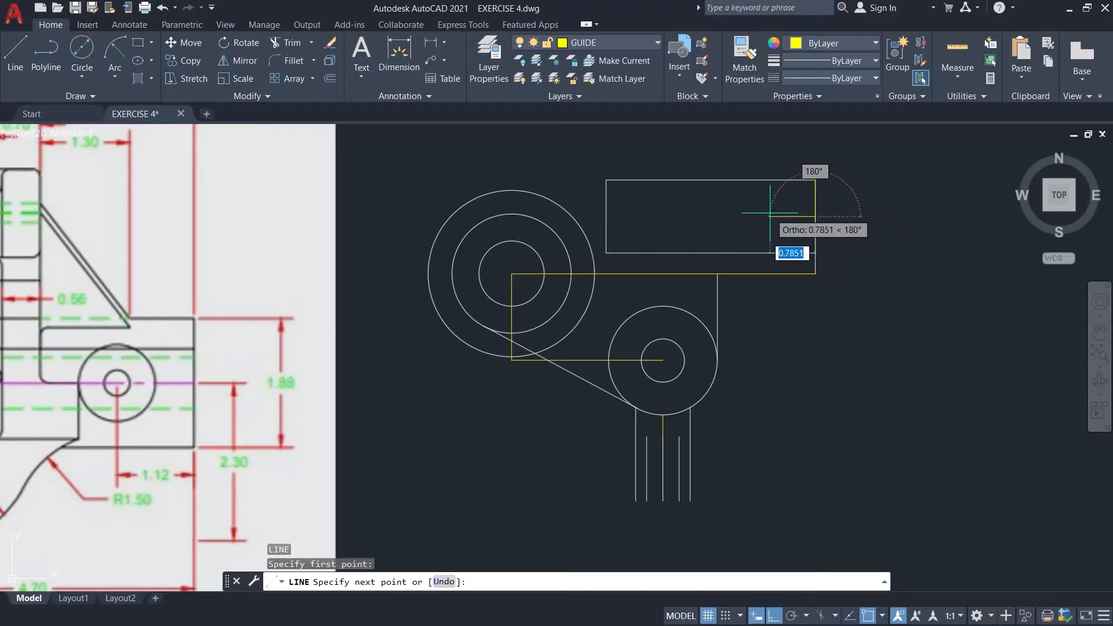
type("0.7")
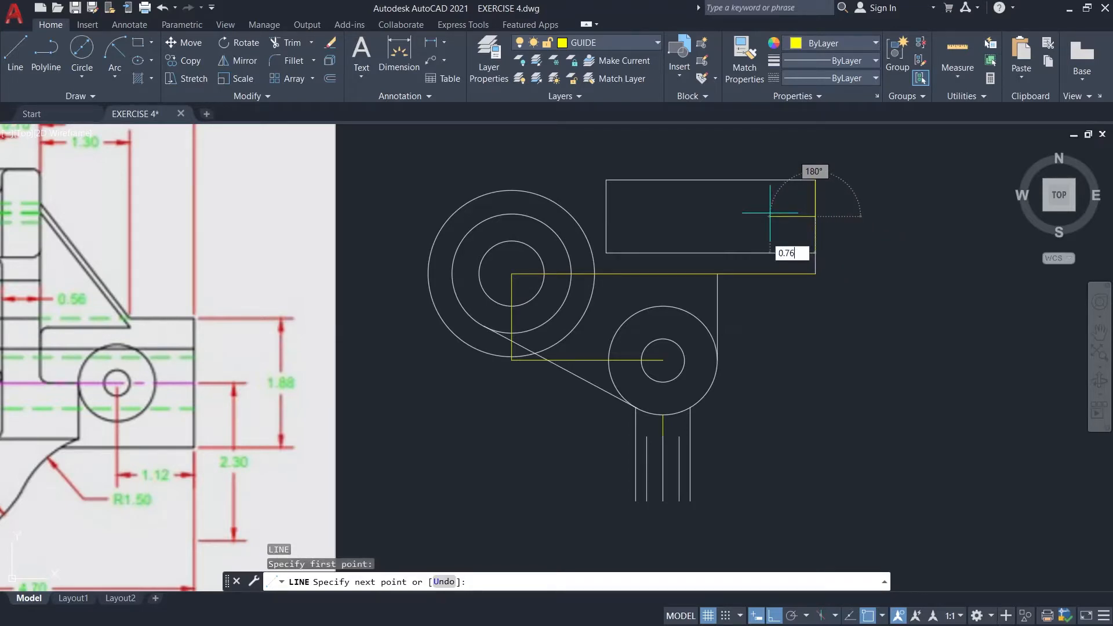
type("6")
key("Return")
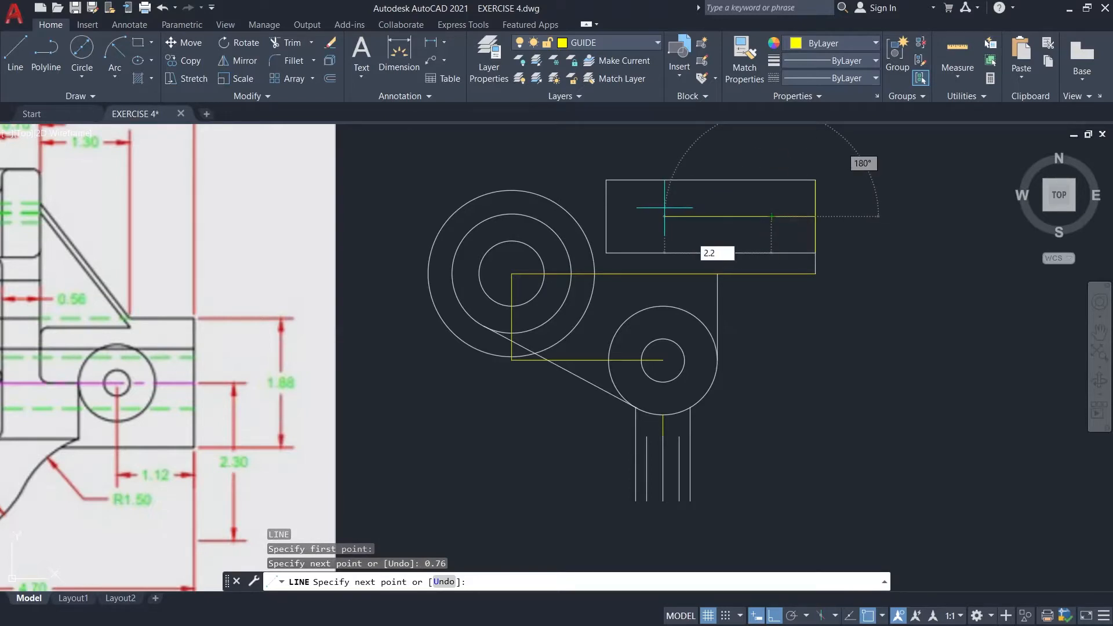
type("2.26")
key("Return")
key("Escape")
- On layer 0, draw a 0.37-diameter circle at the end of the 0.76 guide line inside the plate
left_click(613, 43)
left_click(611, 54)
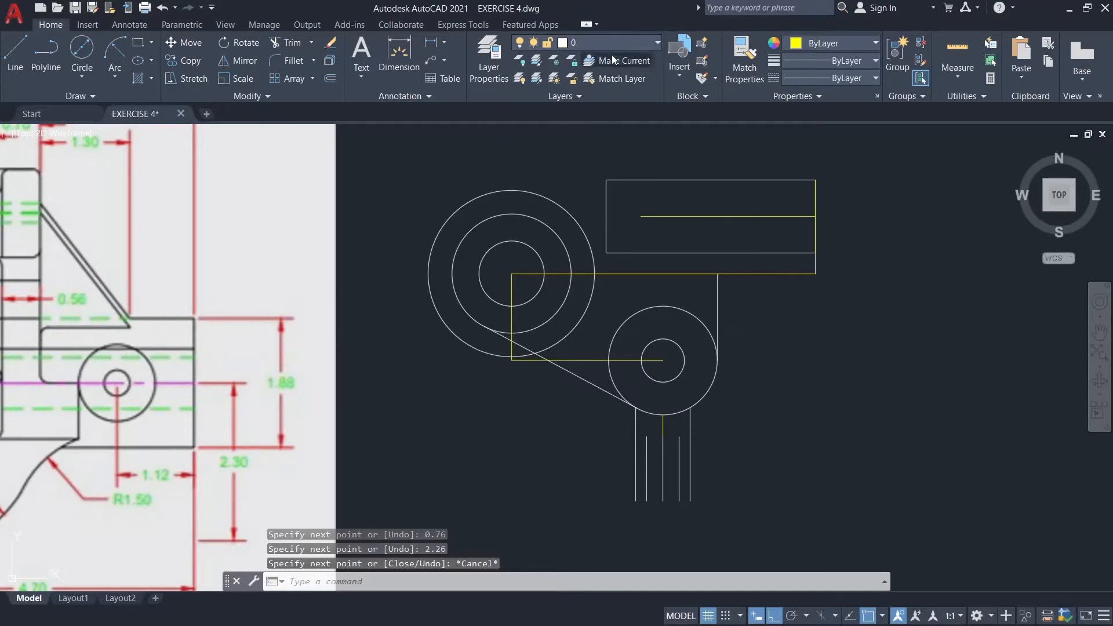
left_click(83, 51)
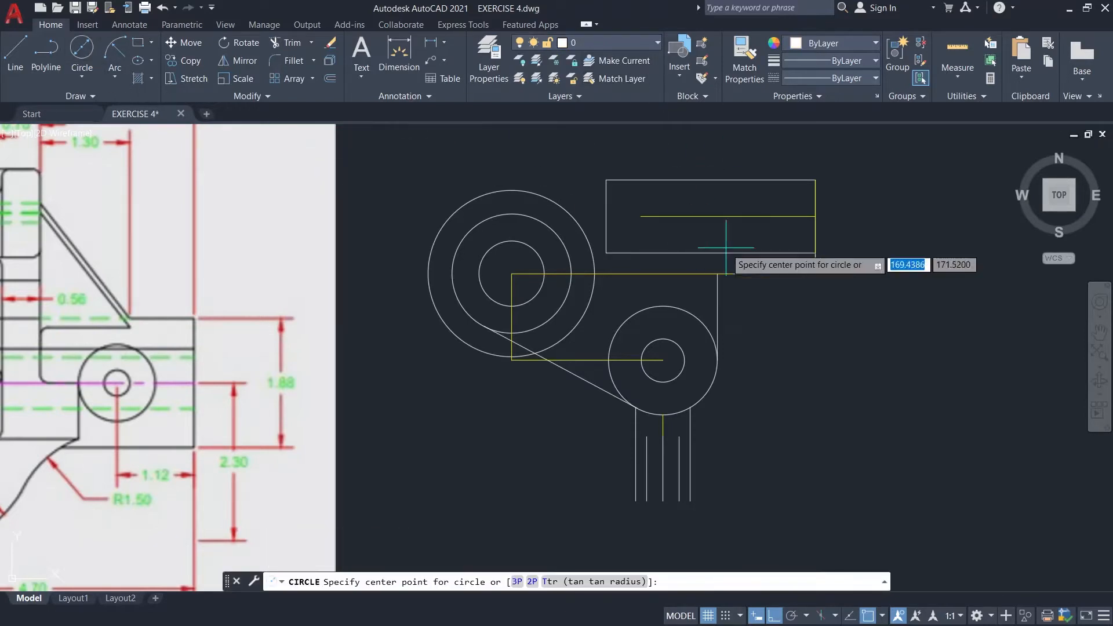
left_click(771, 216)
type("0.")
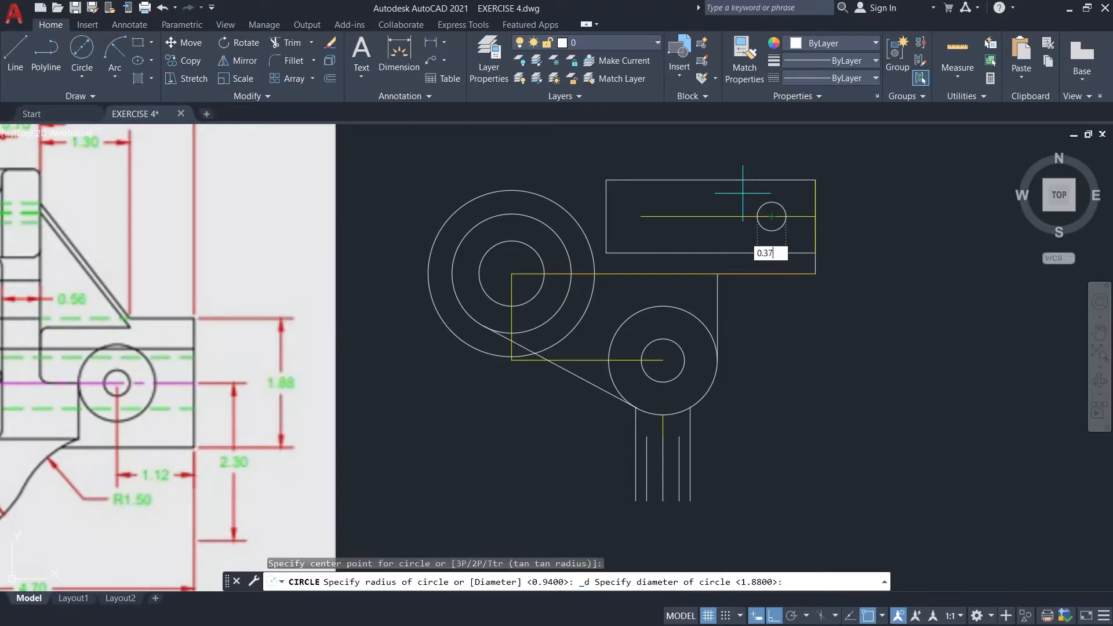
type("37")
key("Return")
- Copy the small hole circle from its centre to the left end of the plate's 2.26 guide line
left_click(771, 205)
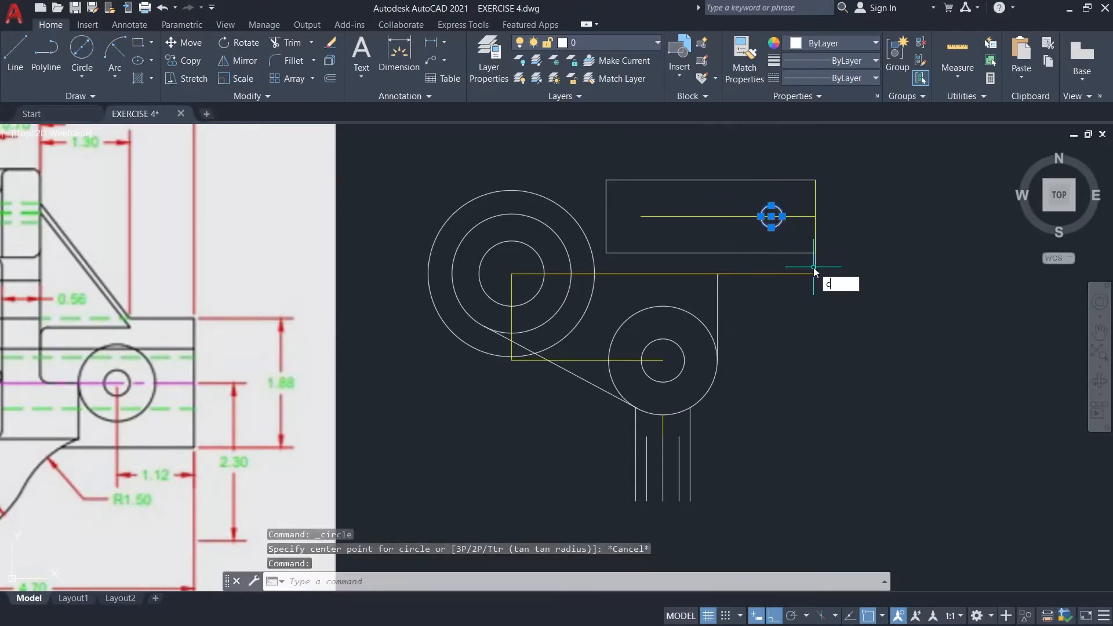
key("Return")
left_click(770, 216)
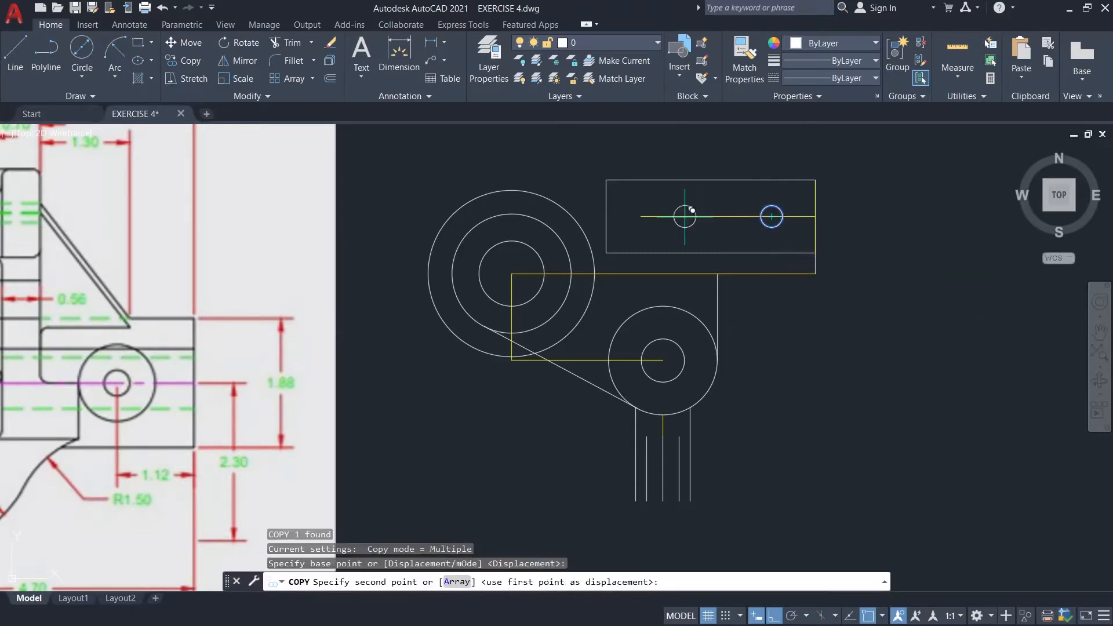
left_click(640, 217)
key("Return")
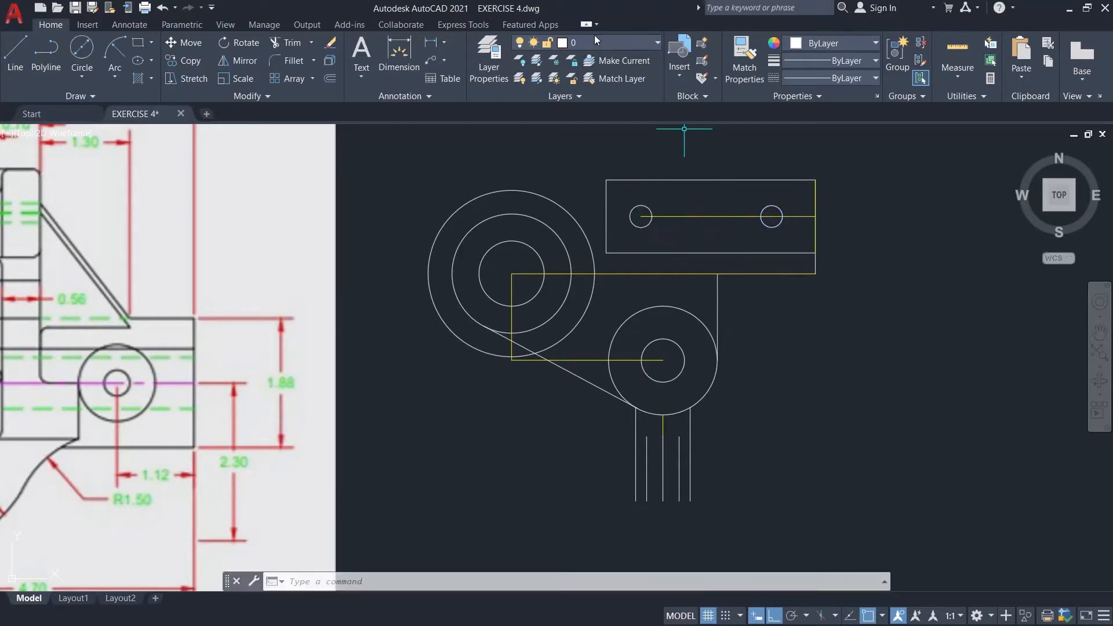
- Turn off the GUIDE layer and check the reference image for the fillet radii
left_click(606, 42)
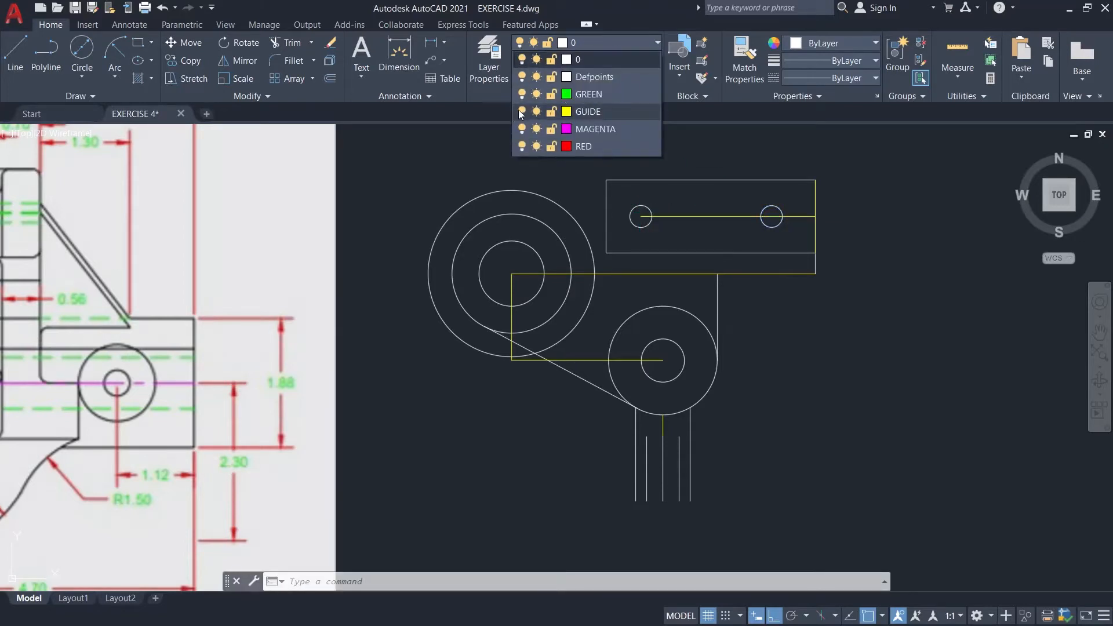
left_click(523, 112)
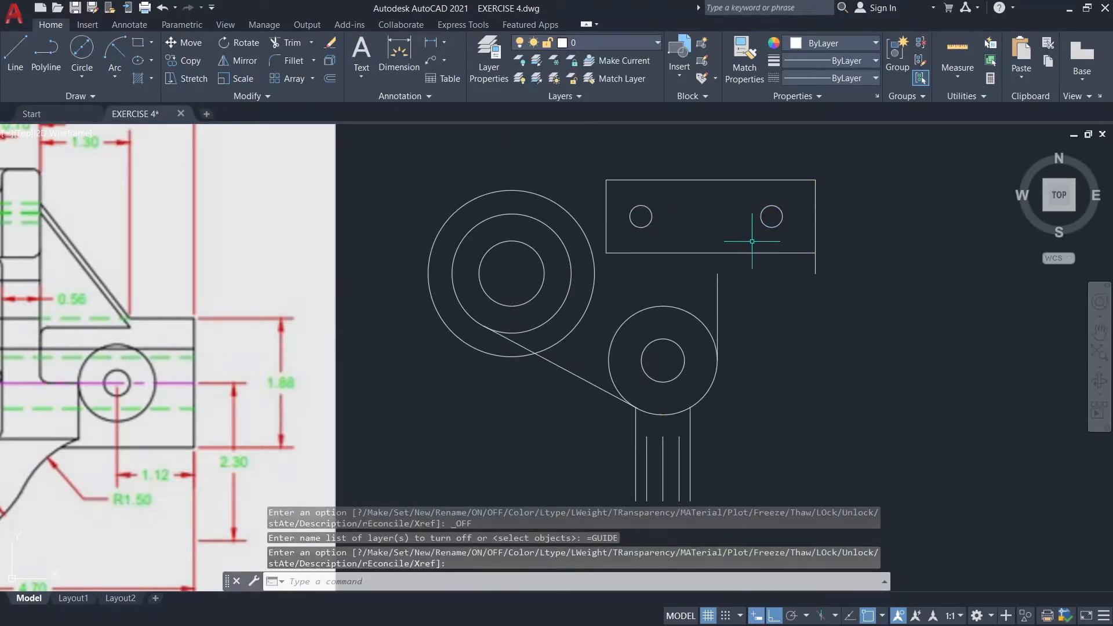
scroll(715, 247, "down", 1)
scroll(457, 243, "down", 2)
middle_click_drag(466, 244, 562, 256)
scroll(326, 262, "up", 2)
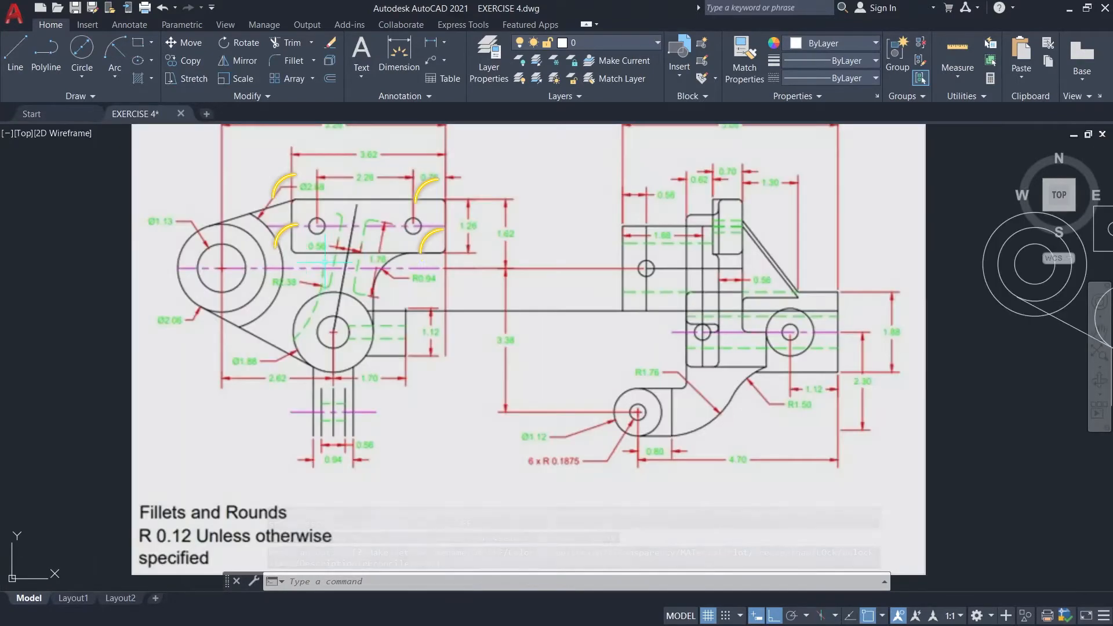
scroll(758, 240, "down", 1)
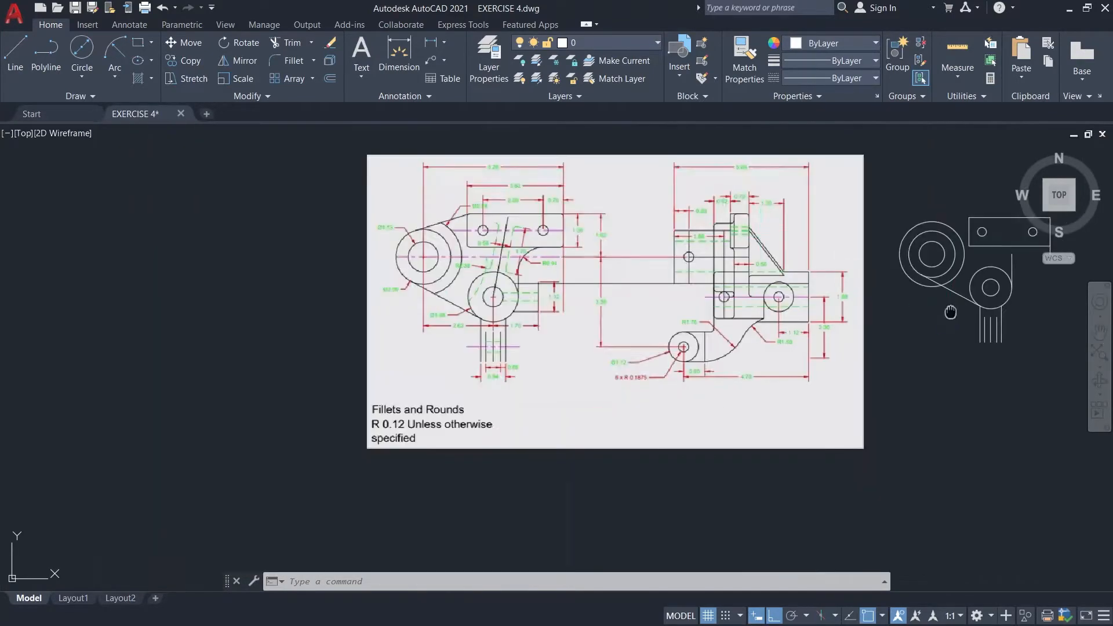
middle_click_drag(951, 310, 707, 343)
scroll(818, 316, "up", 1)
- Fillet all four corners of the upper rectangular plate with radius 0.12, using the Multiple option
key("Return")
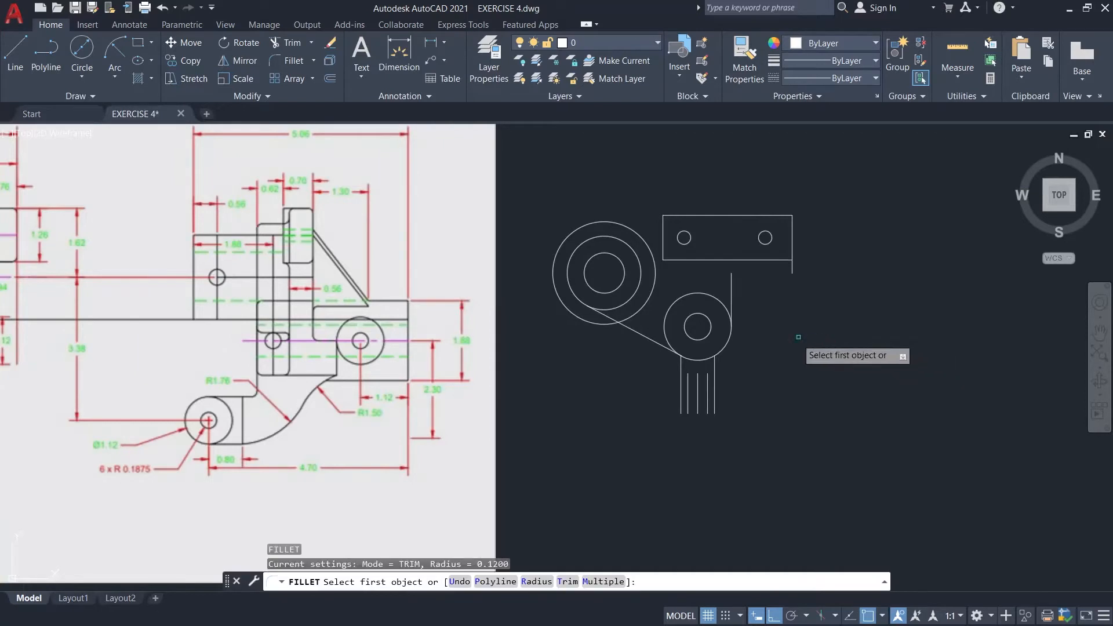
left_click(536, 582)
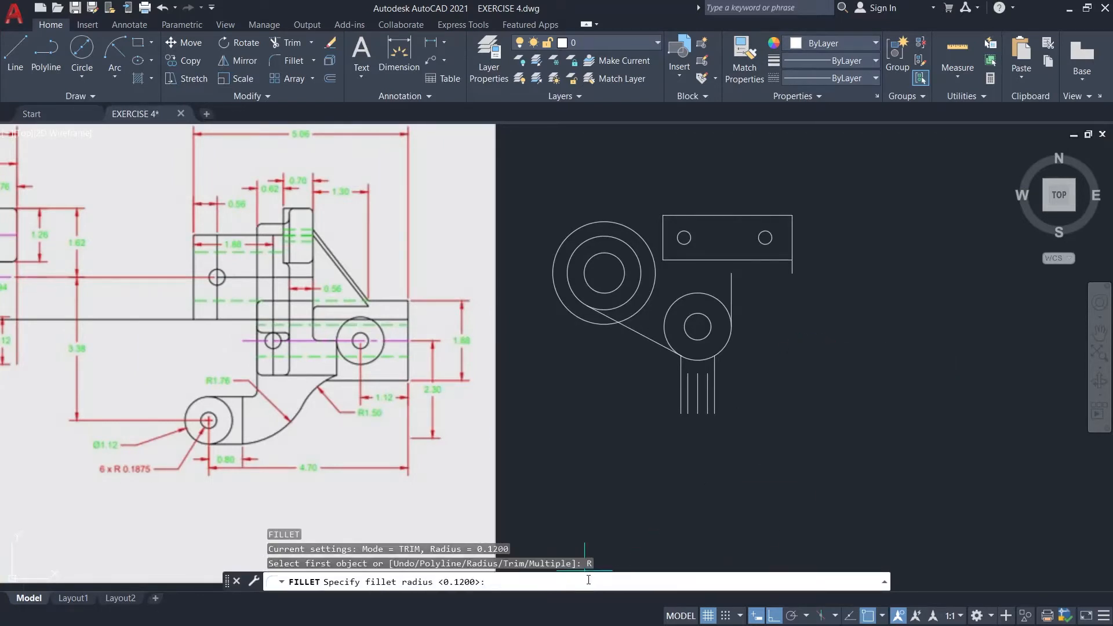
key("Return")
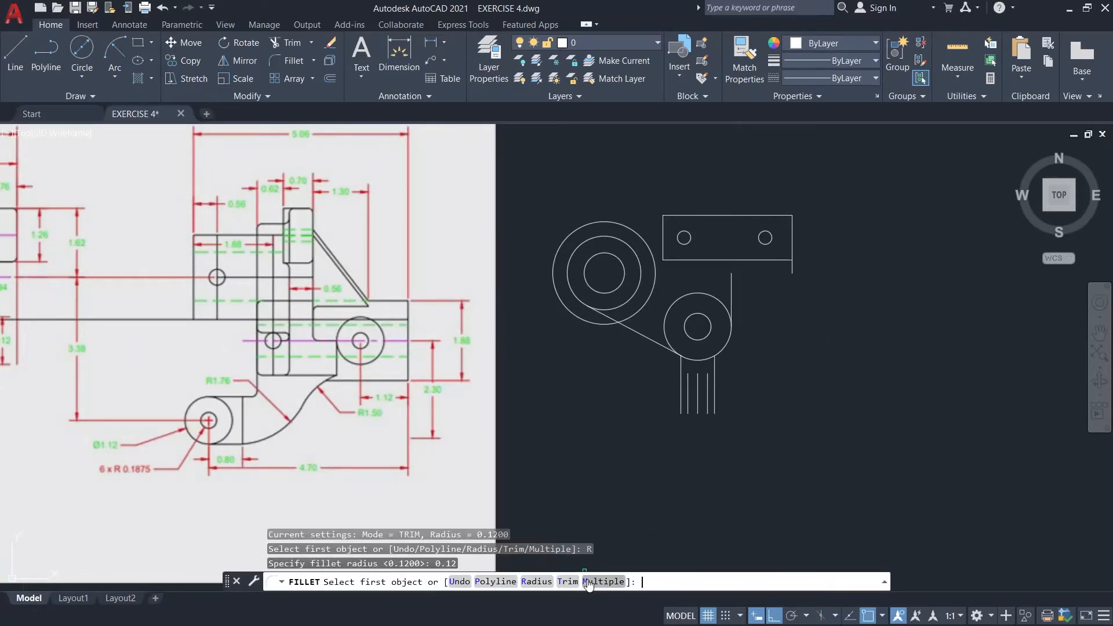
left_click(591, 581)
scroll(765, 258, "up", 4)
left_click(767, 260)
left_click(792, 250)
left_click(502, 229)
left_click(531, 263)
left_click(821, 149)
left_click(830, 162)
left_click(502, 154)
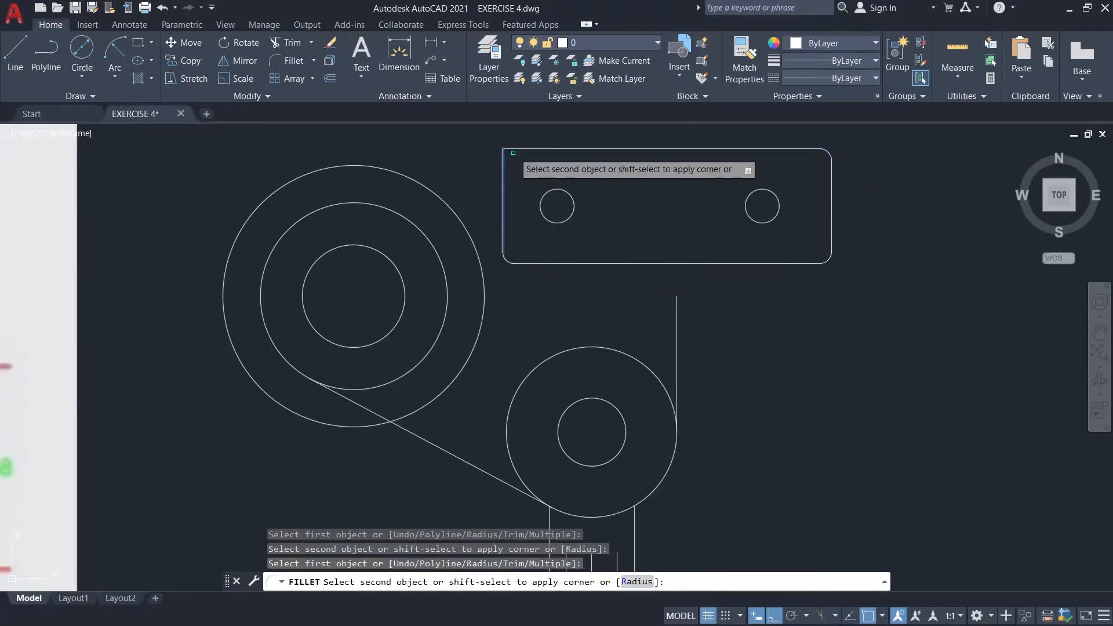
key("Escape")
- Turn the GUIDE layer back on
scroll(553, 153, "down", 2)
left_click(612, 44)
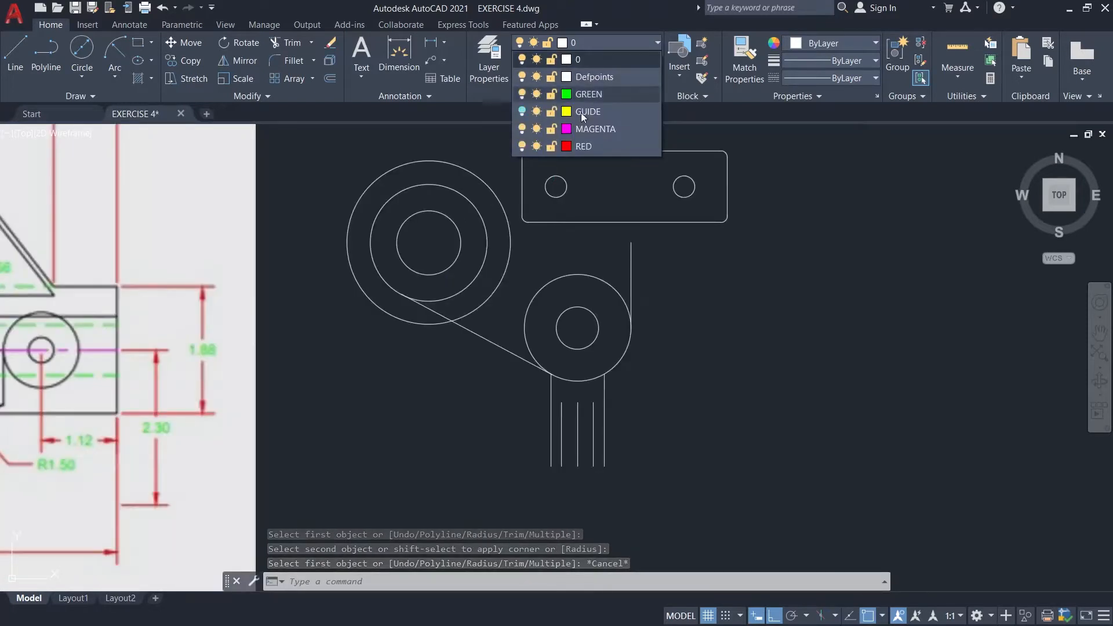
left_click(518, 115)
- Stretch the upper end of the vertical line beside the 1.88-diameter circle up to the plate's lower edge
scroll(732, 295, "down", 2)
middle_click_drag(572, 334, 913, 317)
middle_click_drag(739, 328, 428, 376)
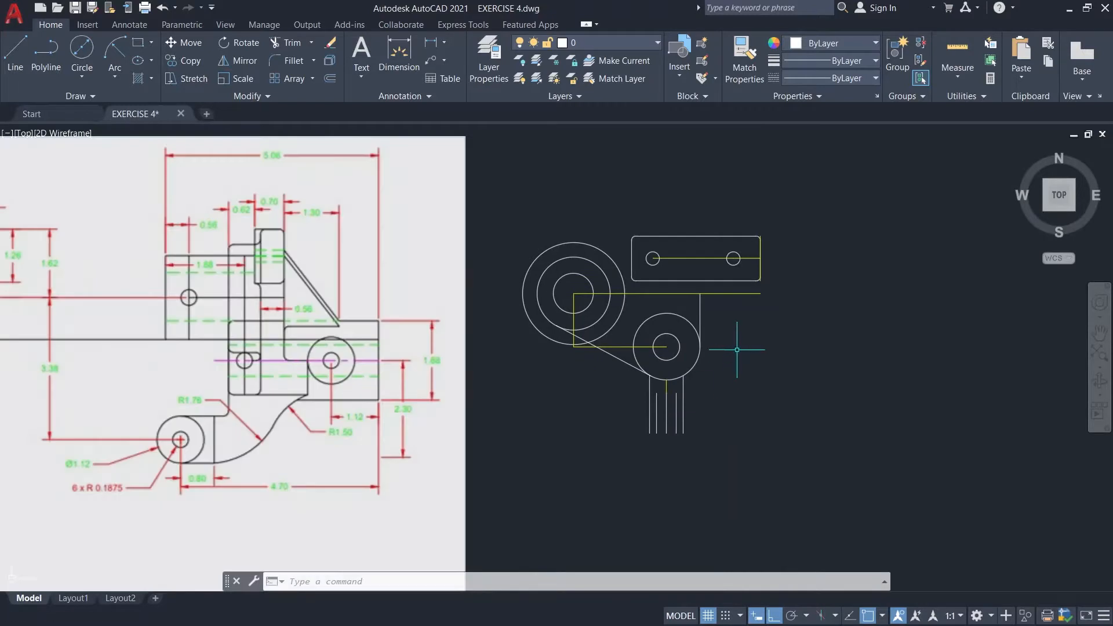
scroll(736, 348, "up", 2)
left_click(675, 262)
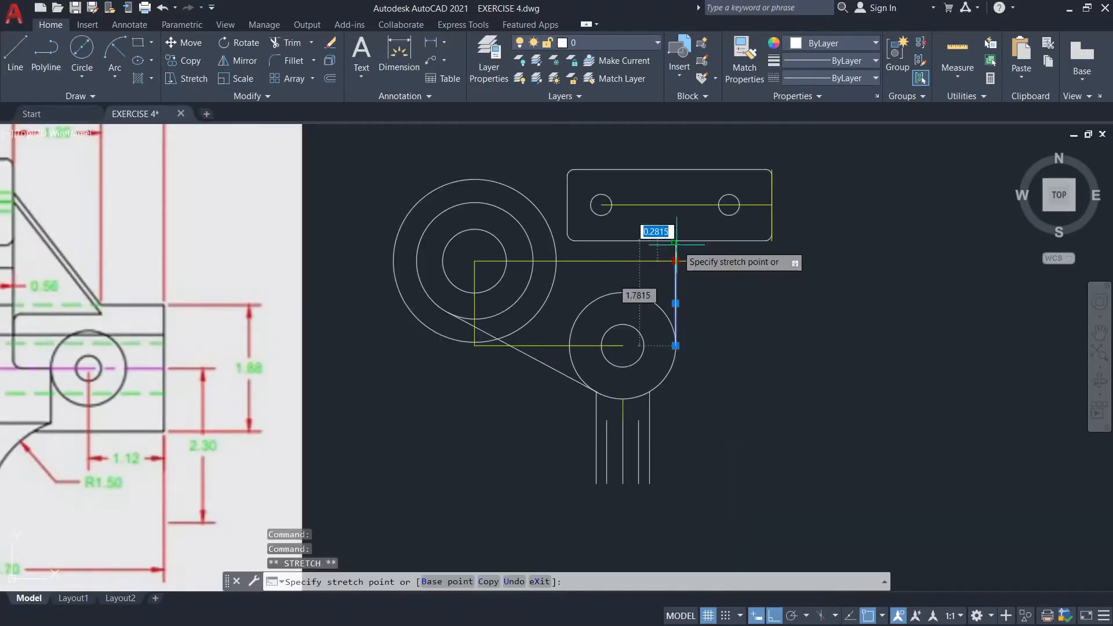
left_click(676, 240)
key("Escape")
- Draw a line from the vertical line's upper end rightward along the plate's lower edge
type("l")
key("Return")
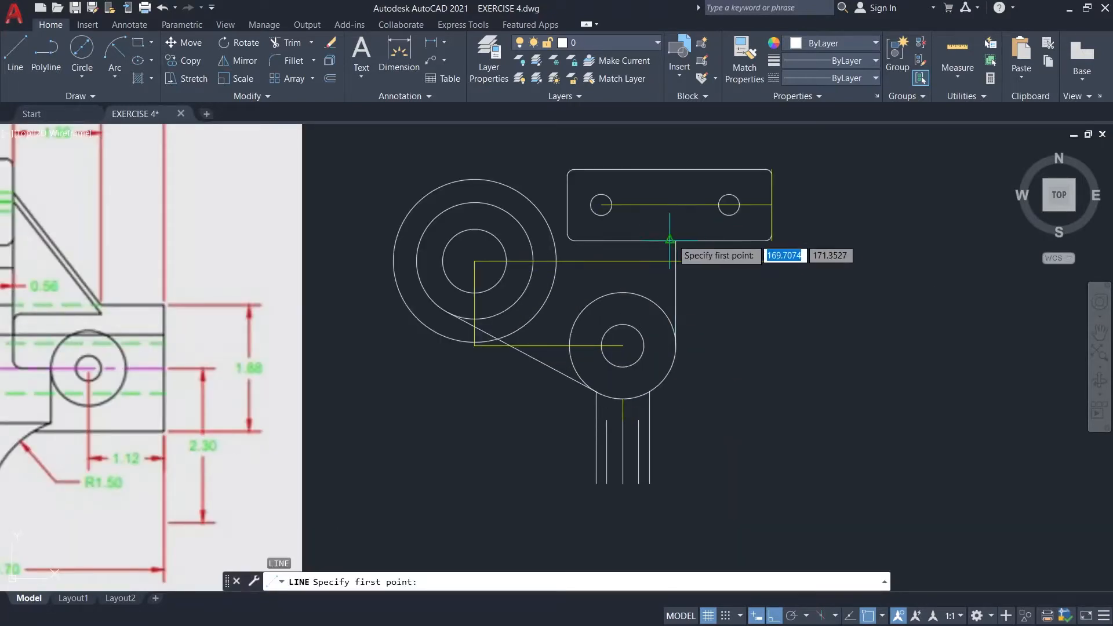
left_click(675, 240)
key("Escape")
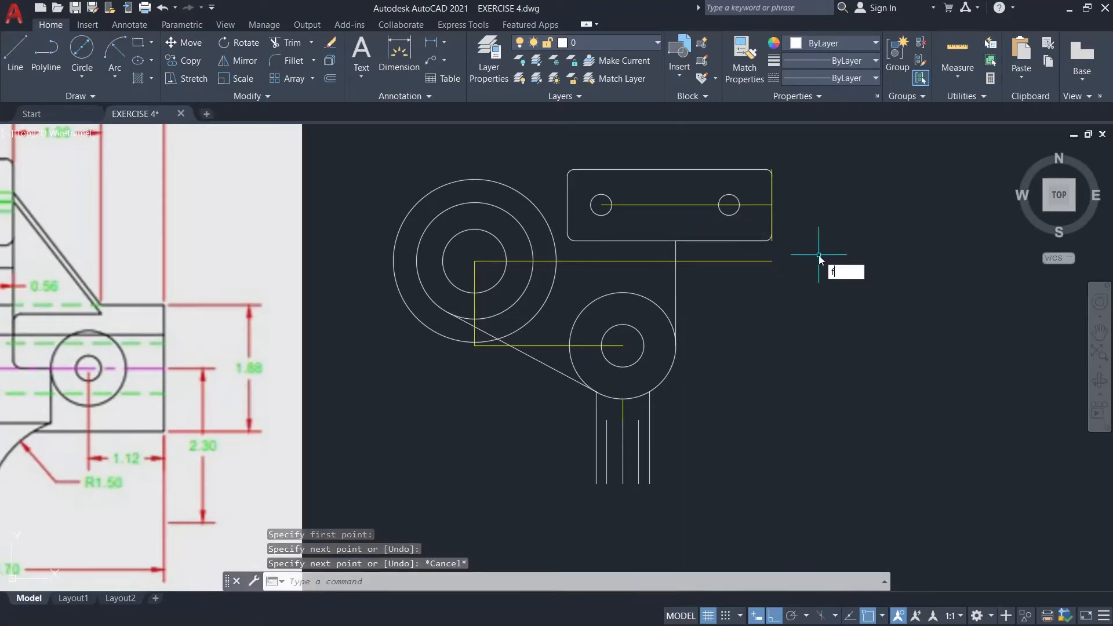
- Fillet the vertical line and the helper line along the plate's lower edge with radius 0.94, and delete the helper line's remainder
key("Return")
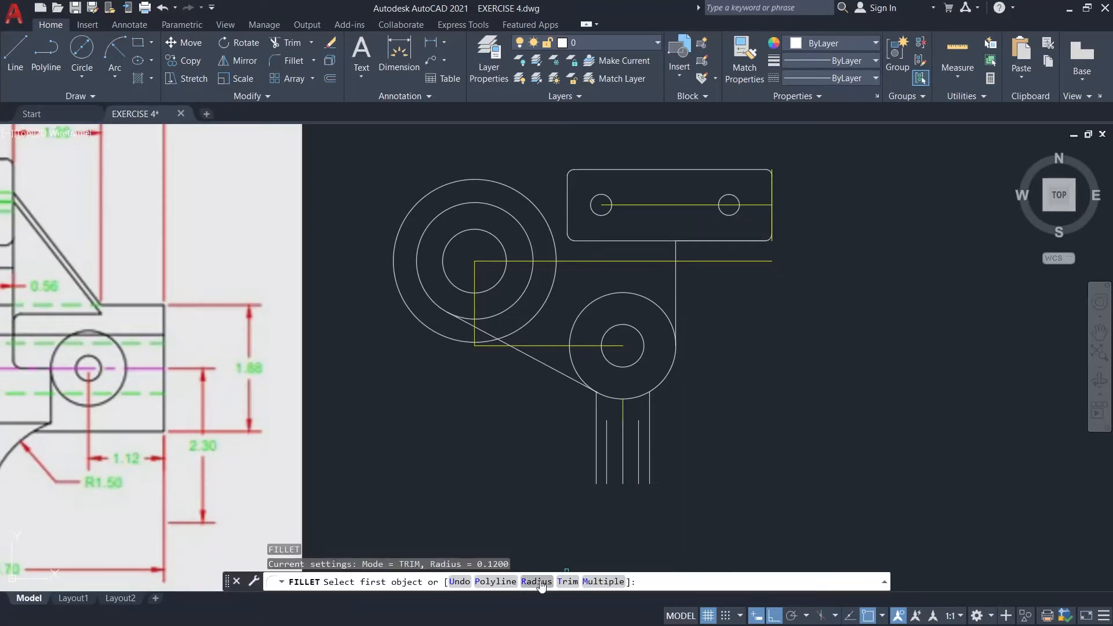
left_click(536, 581)
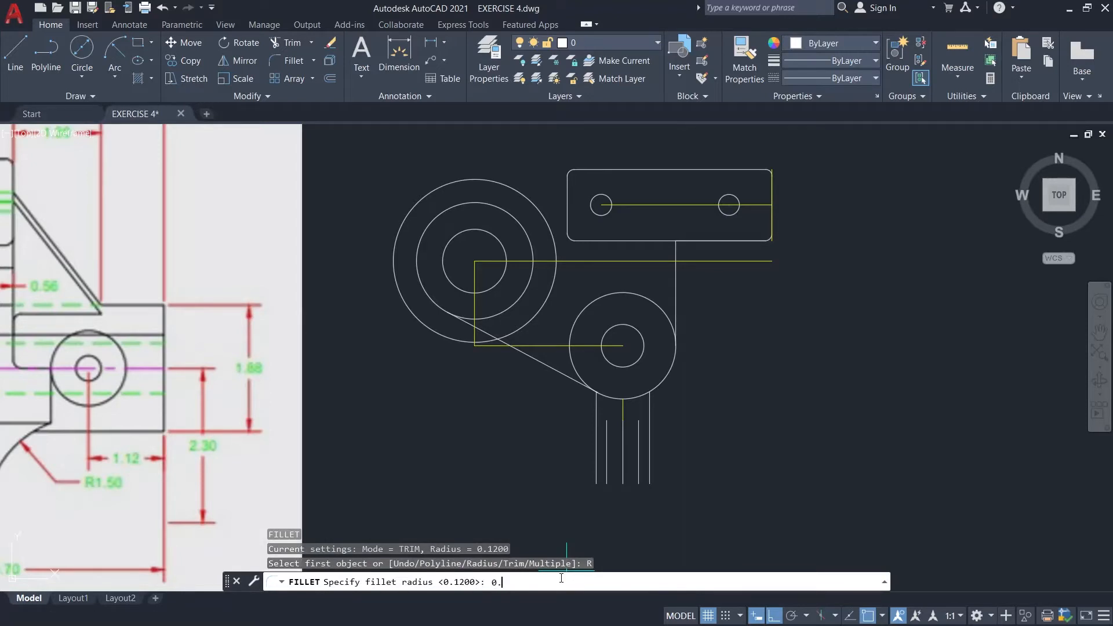
key("Return")
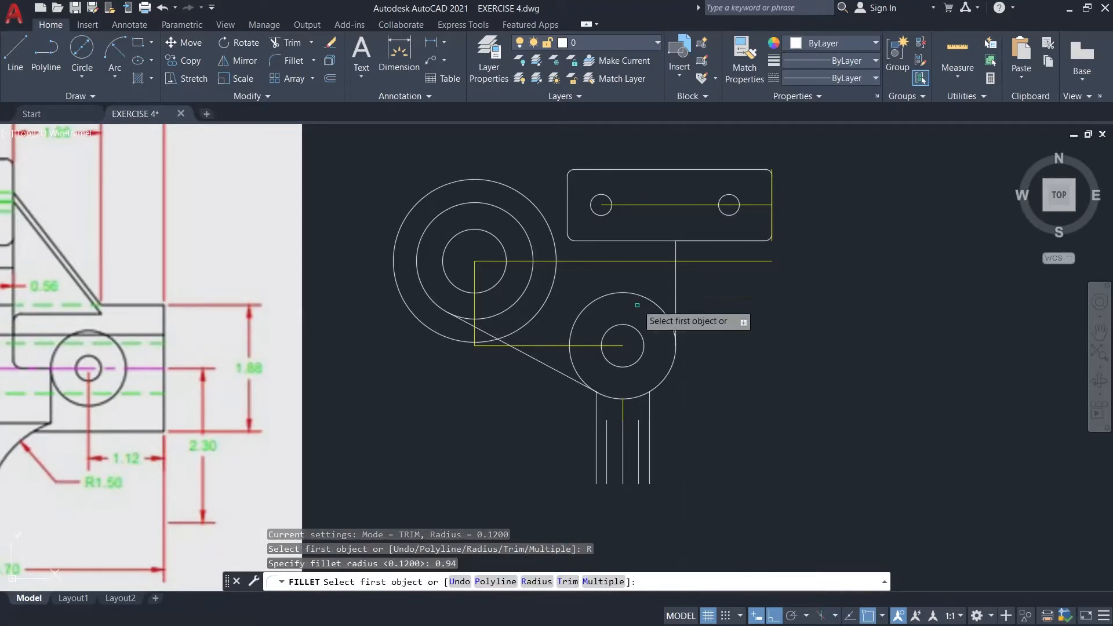
left_click(675, 290)
left_click(707, 241)
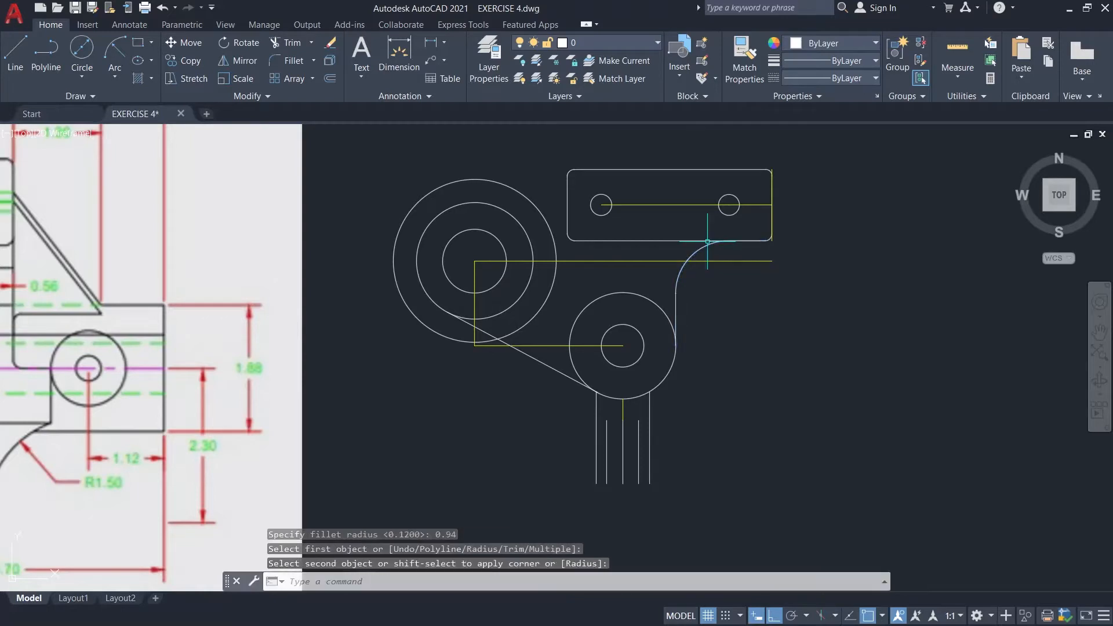
key("Escape")
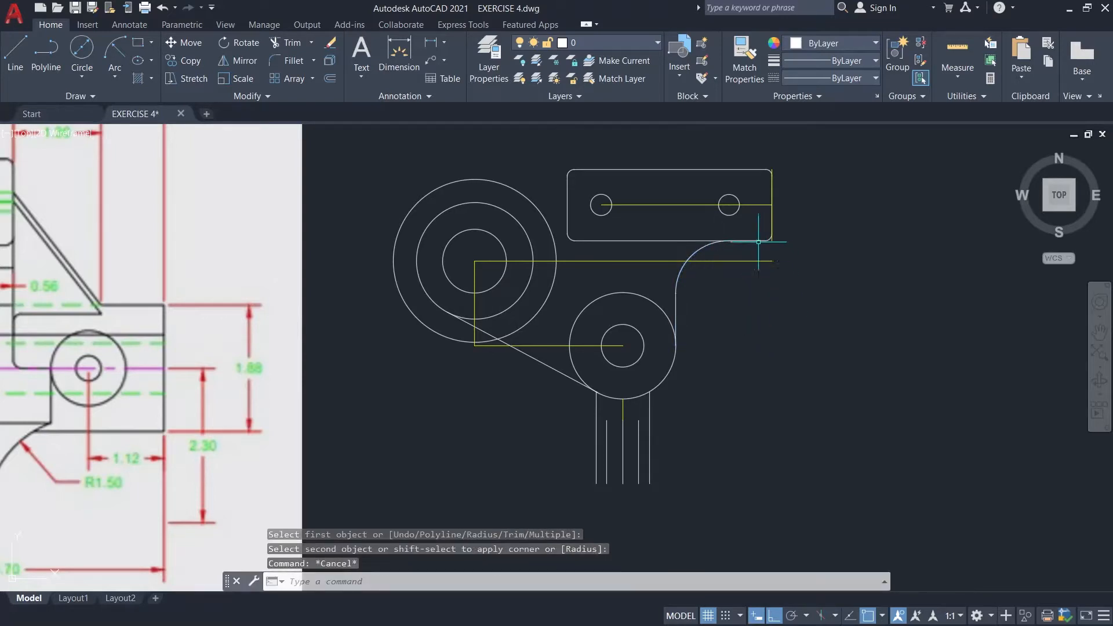
left_click(757, 240)
key("Delete")
- Draw a tangent line from the top of the middle concentric circle to the plate's rounded upper-left corner
scroll(730, 221, "down", 1)
middle_click_drag(567, 218, 1013, 291)
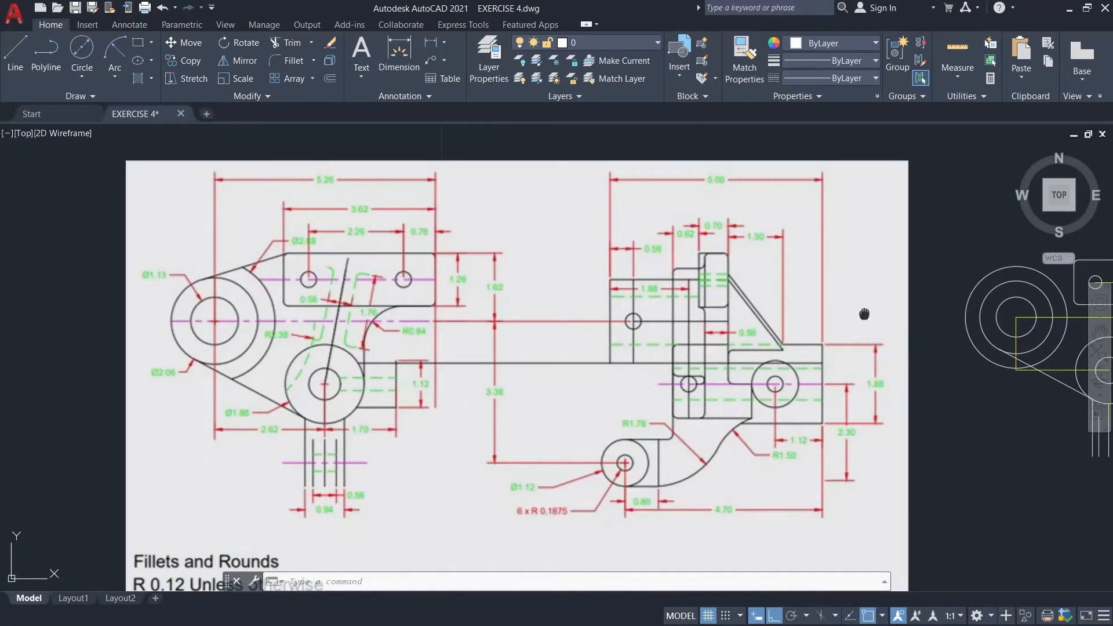
middle_click_drag(957, 317, 482, 318)
type("L")
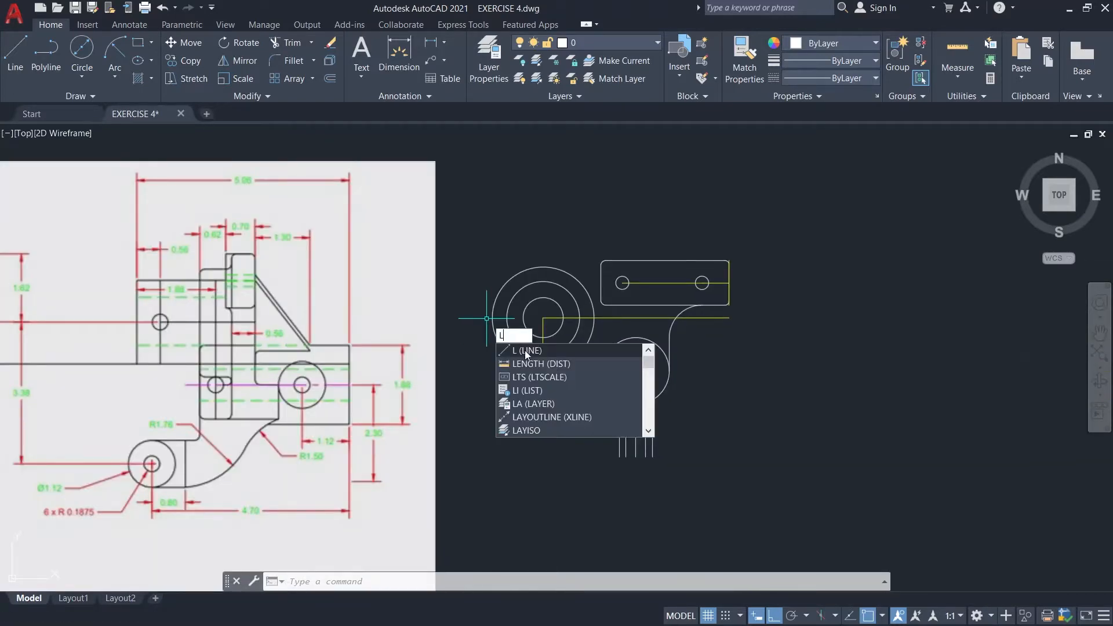
left_click(527, 351)
right_click(510, 240, "shift")
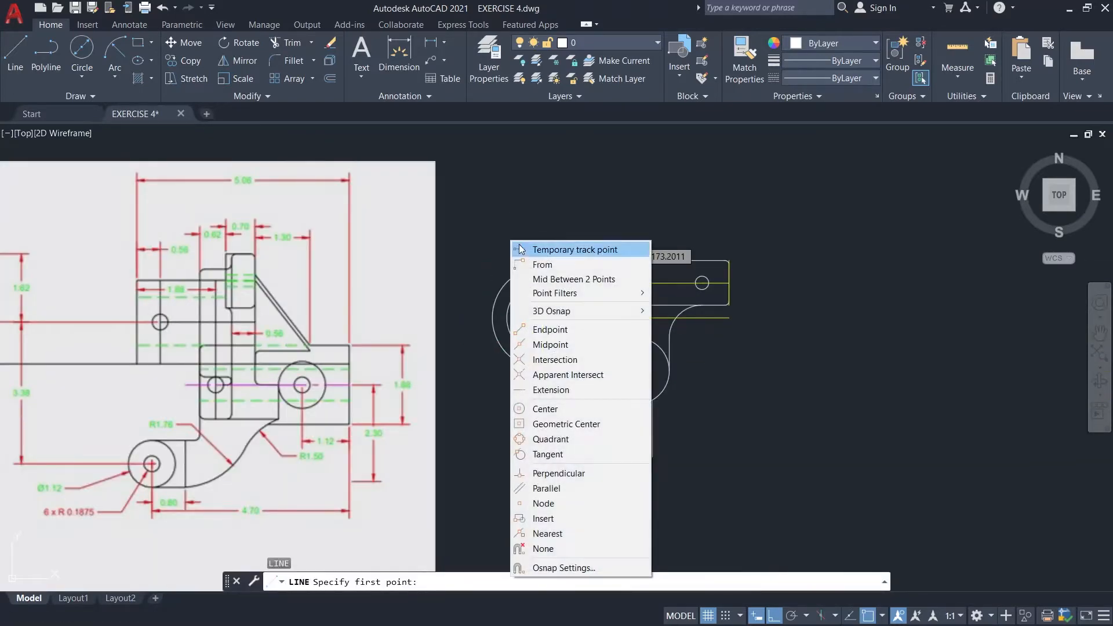
left_click(553, 455)
scroll(525, 277, "up", 3)
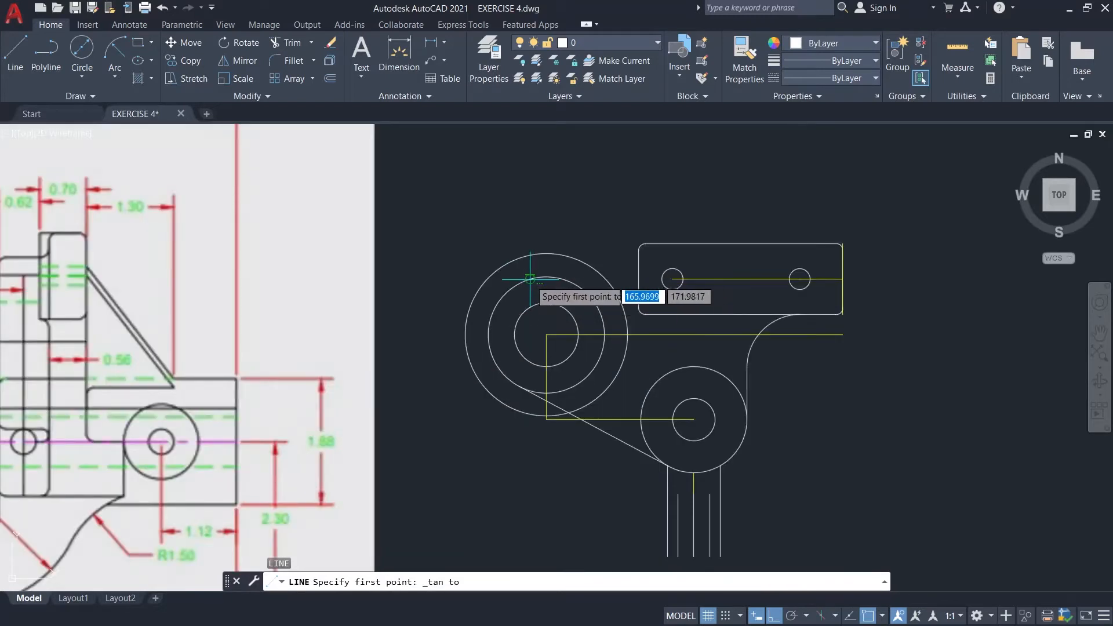
left_click(530, 279)
right_click(634, 250, "shift")
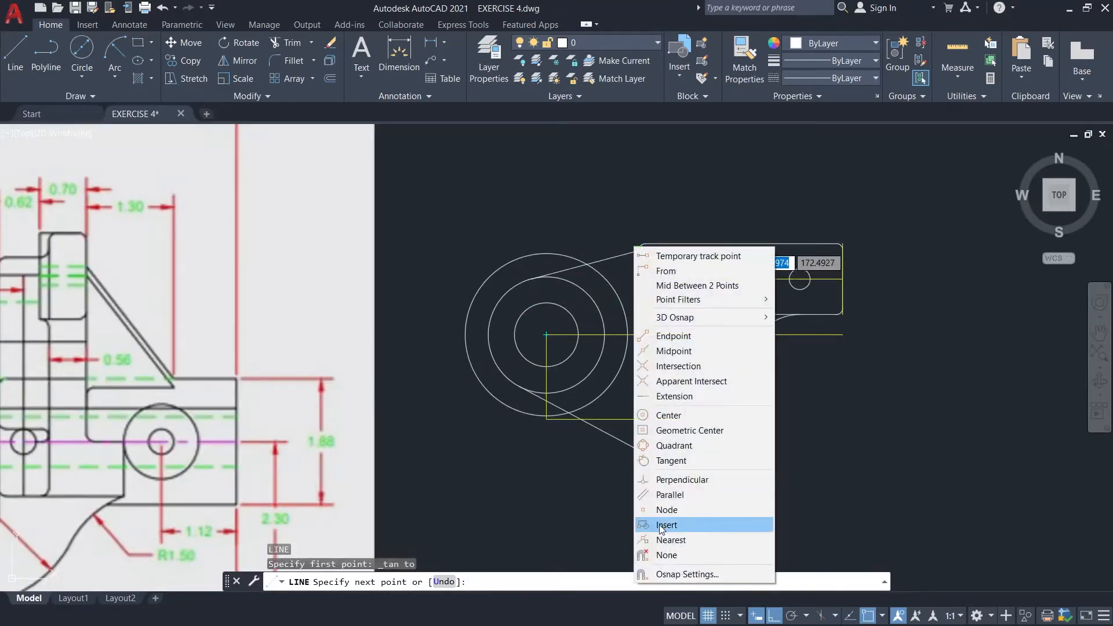
left_click(672, 460)
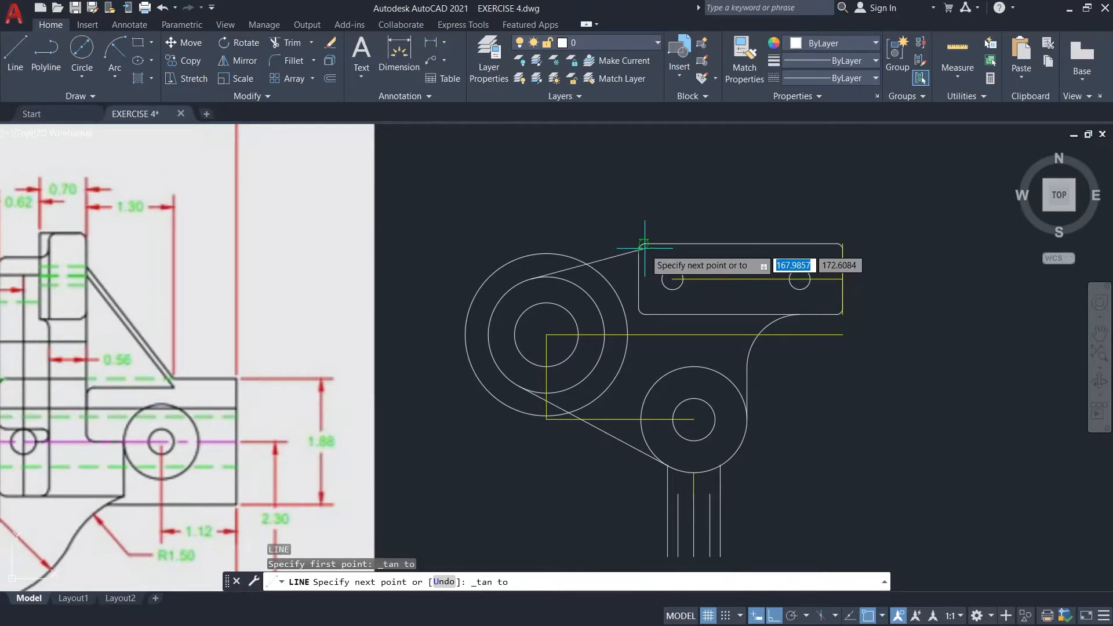
scroll(643, 246, "up", 3)
left_click(631, 231)
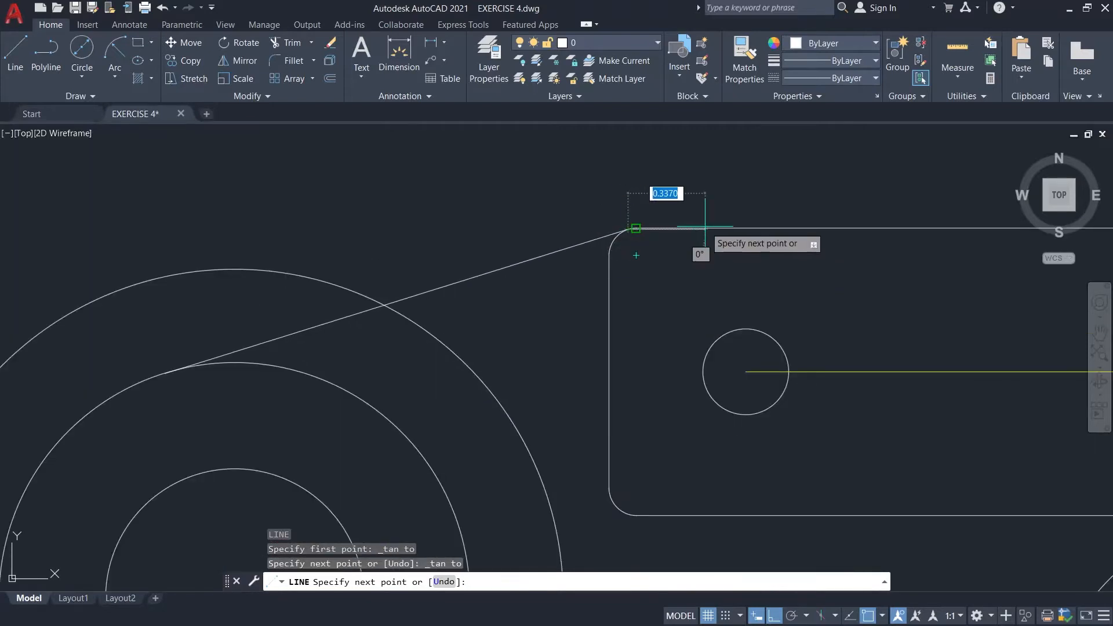
key("Escape")
- Trim the outermost concentric circle back to its right-hand arc between the upper and lower tangent lines
scroll(705, 226, "down", 3)
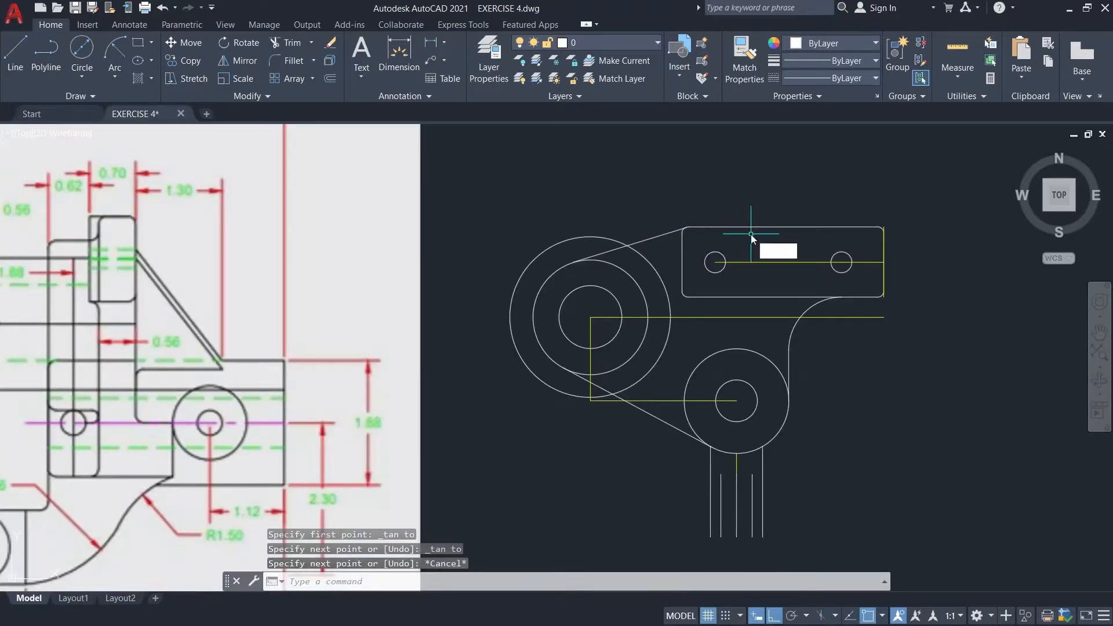
key("Return")
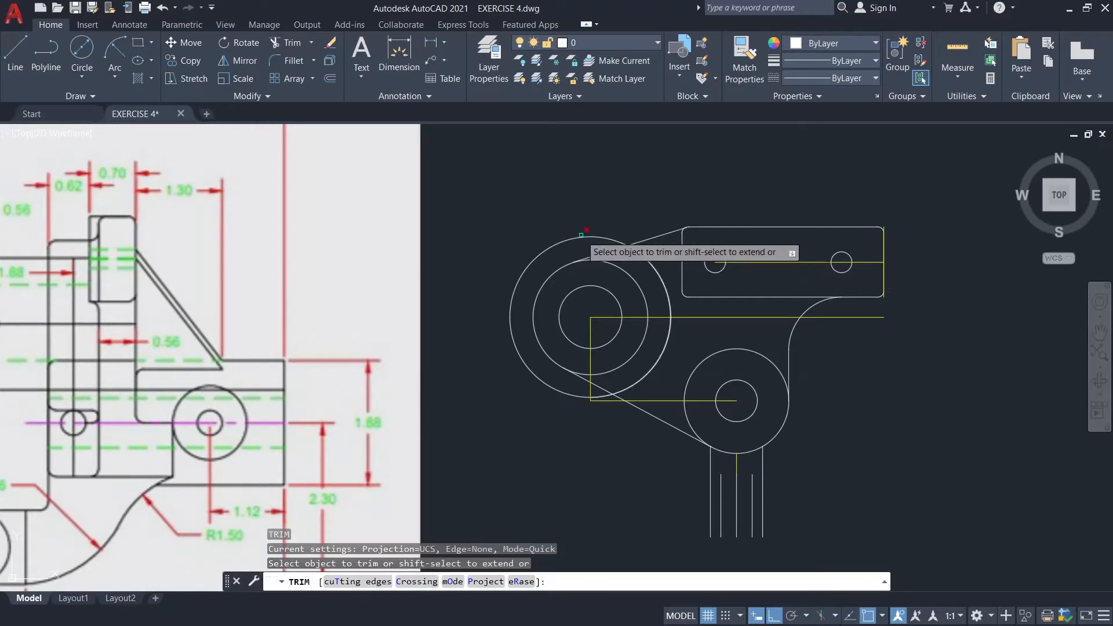
left_click(582, 237)
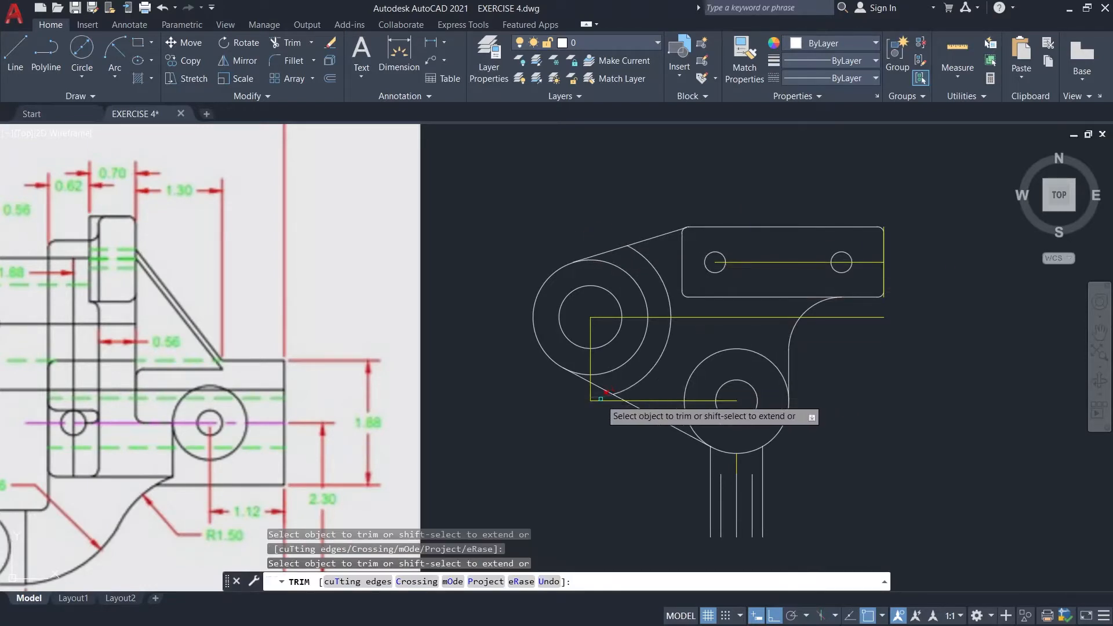
left_click(602, 396)
key("Escape")
scroll(830, 346, "down", 2)
middle_click_drag(921, 357, 769, 345)
scroll(650, 375, "up", 4)
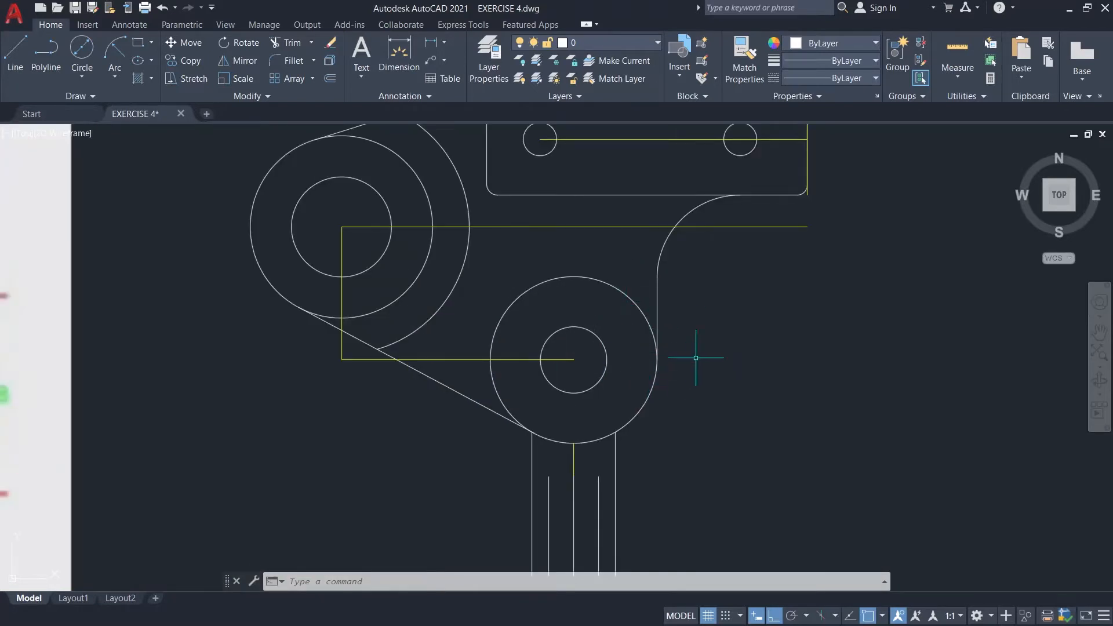
- Draw a vertical line 0.5 long upward from the right quadrant of the lower large circle
middle_click_drag(703, 319, 721, 301)
type("l")
key("Return")
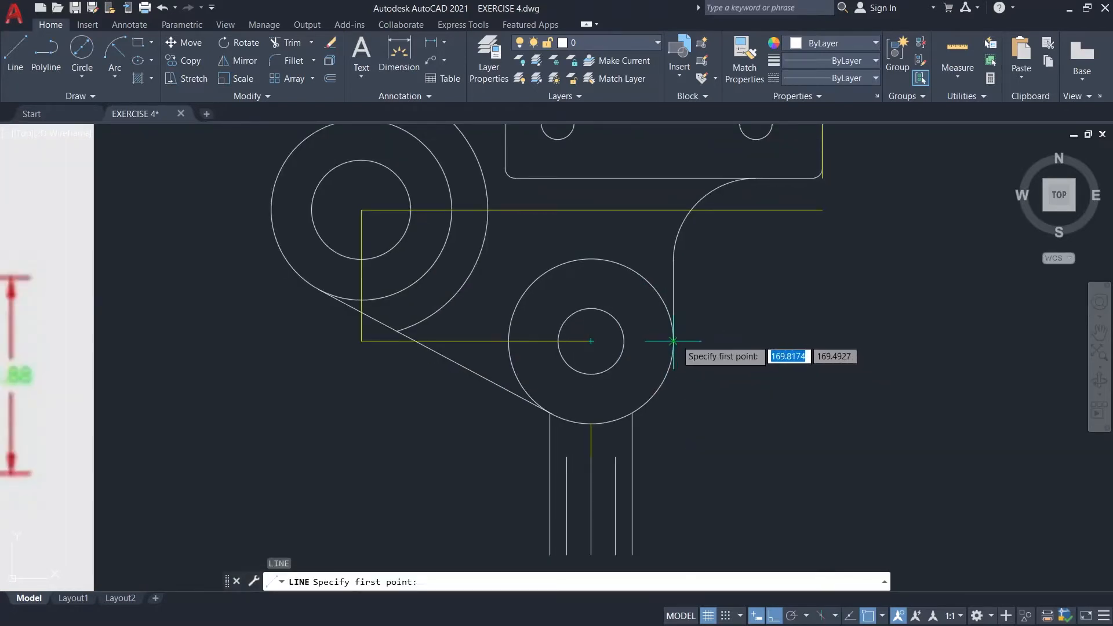
left_click(673, 340)
type("0.5")
key("Return")
- Continue the line 0.76 to the right, 1.06 straight down, and back left into the lower large circle
key("F8")
key("F8")
scroll(788, 285, "up", 4)
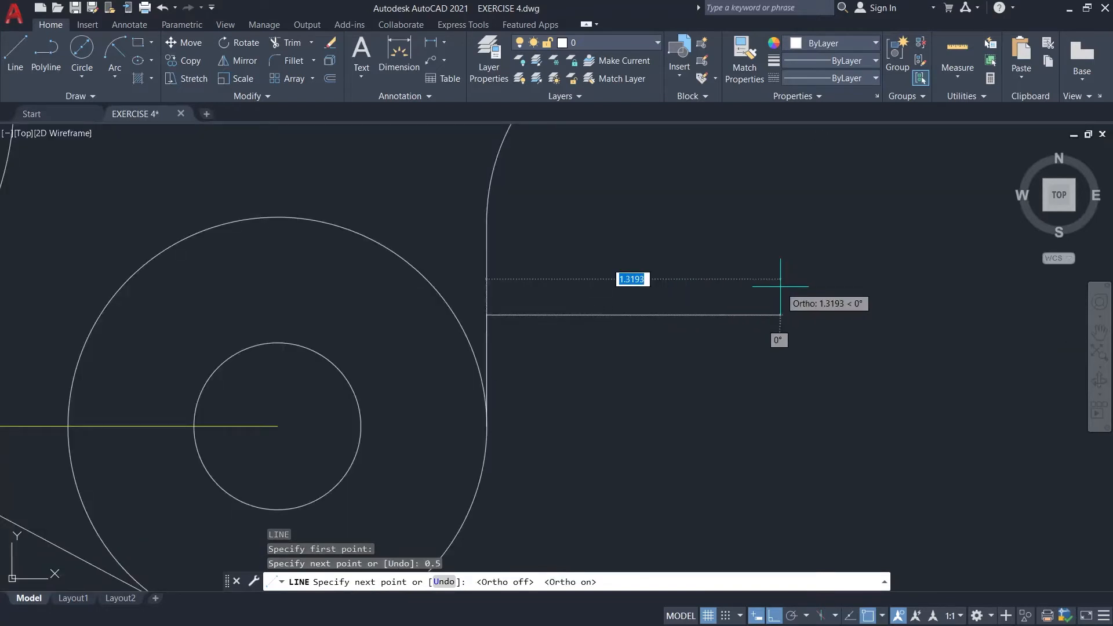
type("0.76")
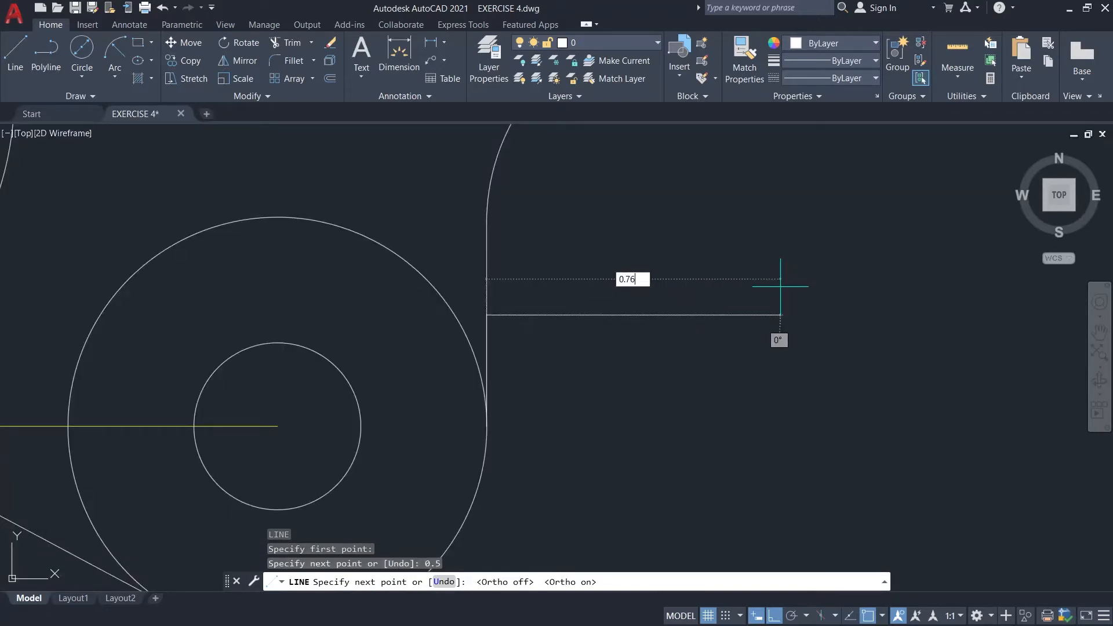
key("Return")
scroll(775, 460, "down", 2)
middle_click_drag(772, 462, 775, 378)
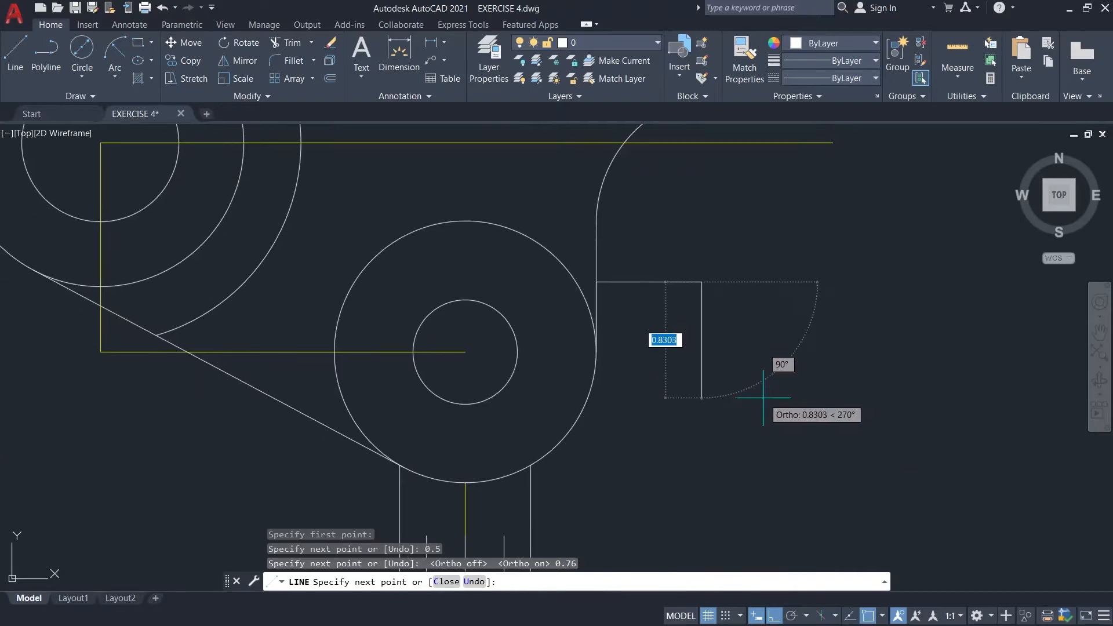
type("1.06")
key("Return")
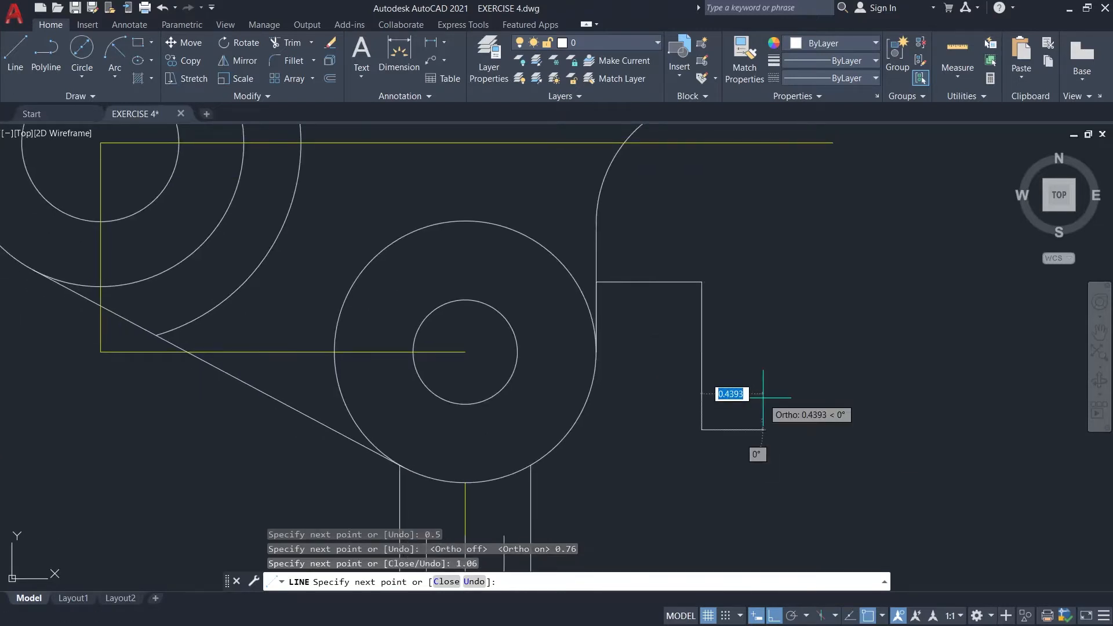
left_click(543, 428)
key("Escape")
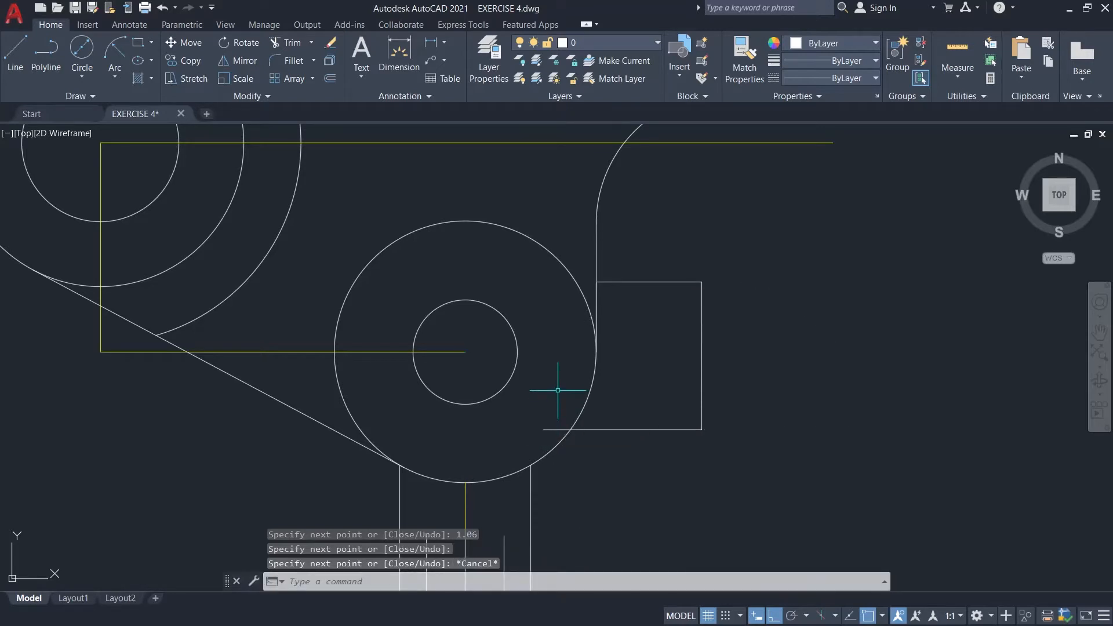
- Trim the part of the boss's lower horizontal line that lies inside the large circle
key("Return")
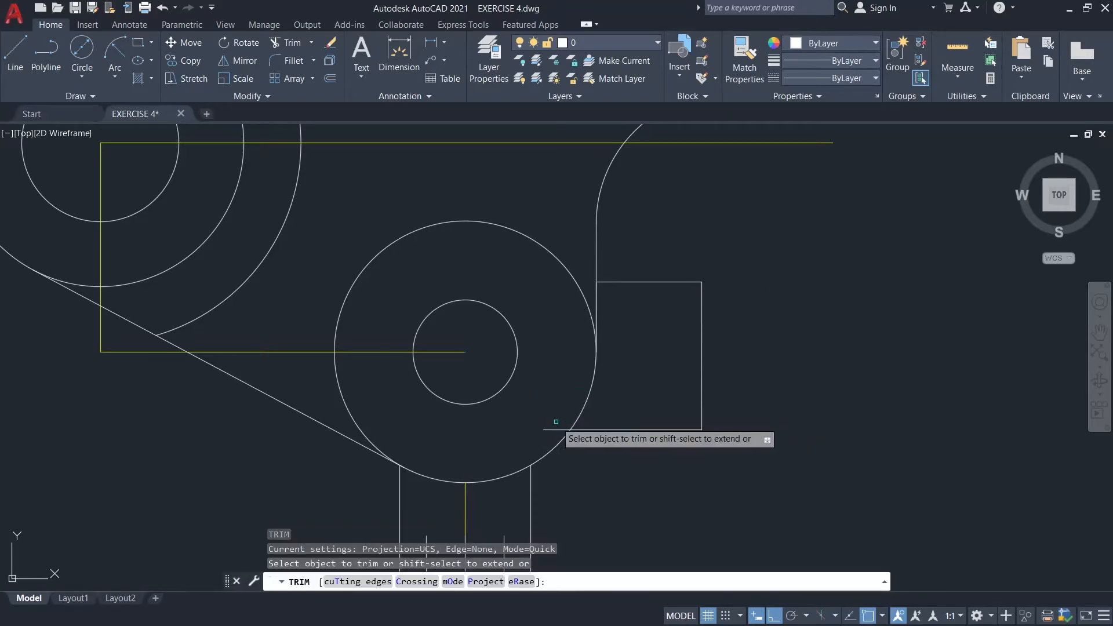
left_click(550, 430)
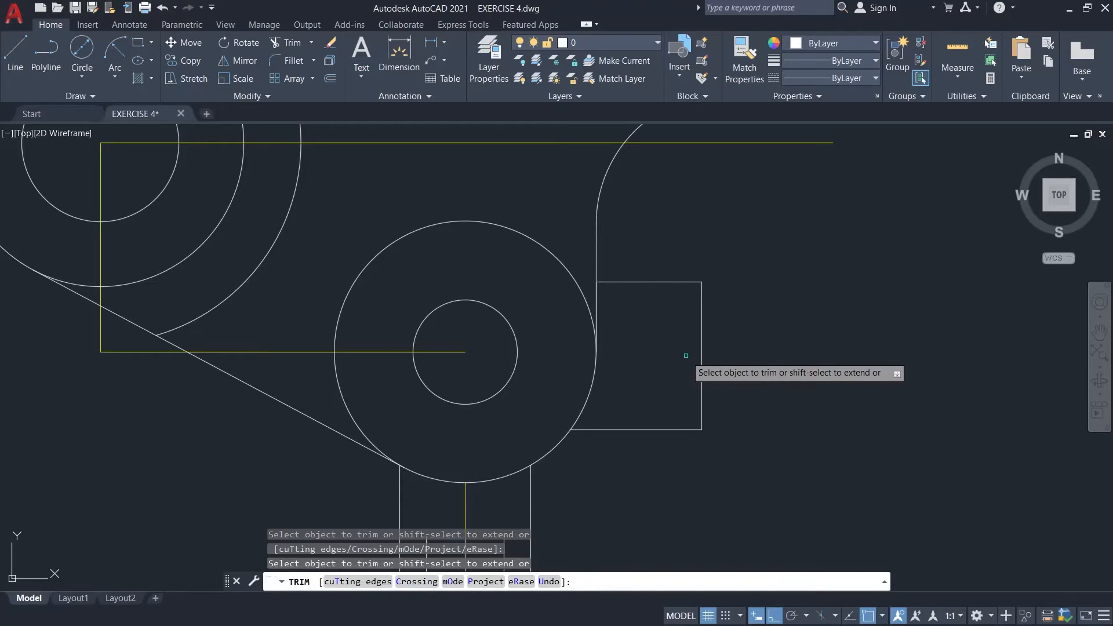
key("Escape")
- Stretch the upper end of the boss's right vertical line upward by 0.06
left_click(702, 295)
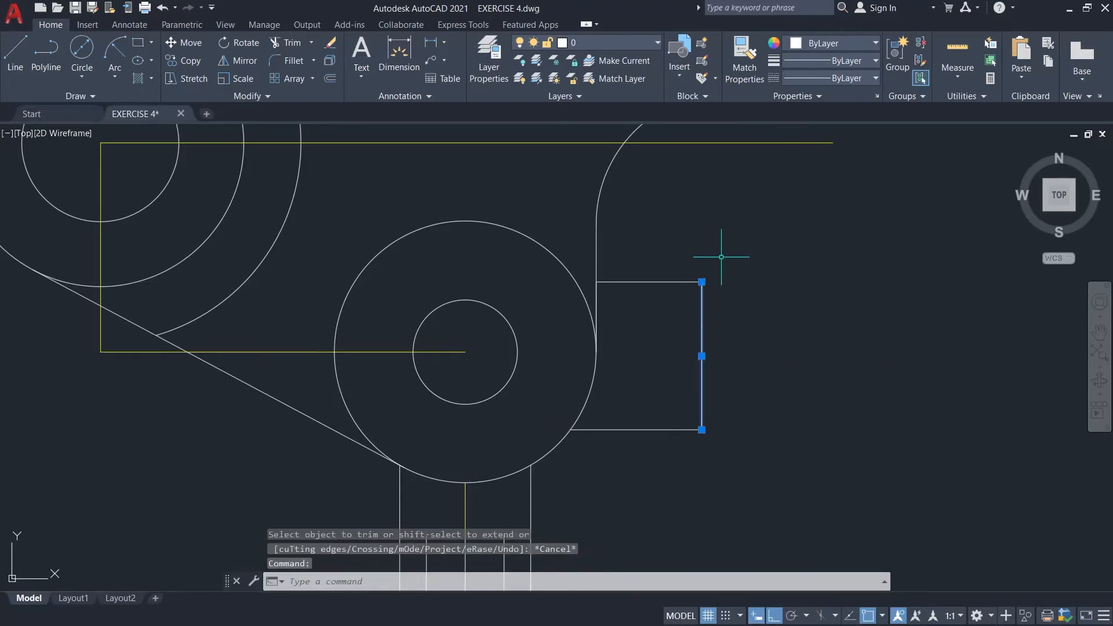
scroll(723, 252, "up", 4)
left_click(667, 321)
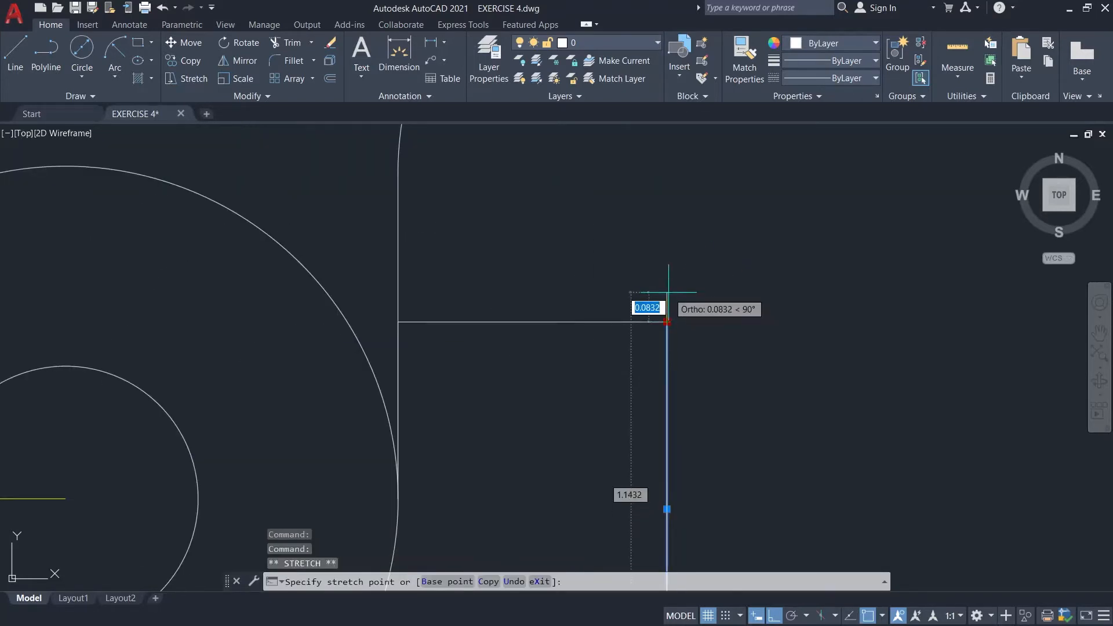
type("0")
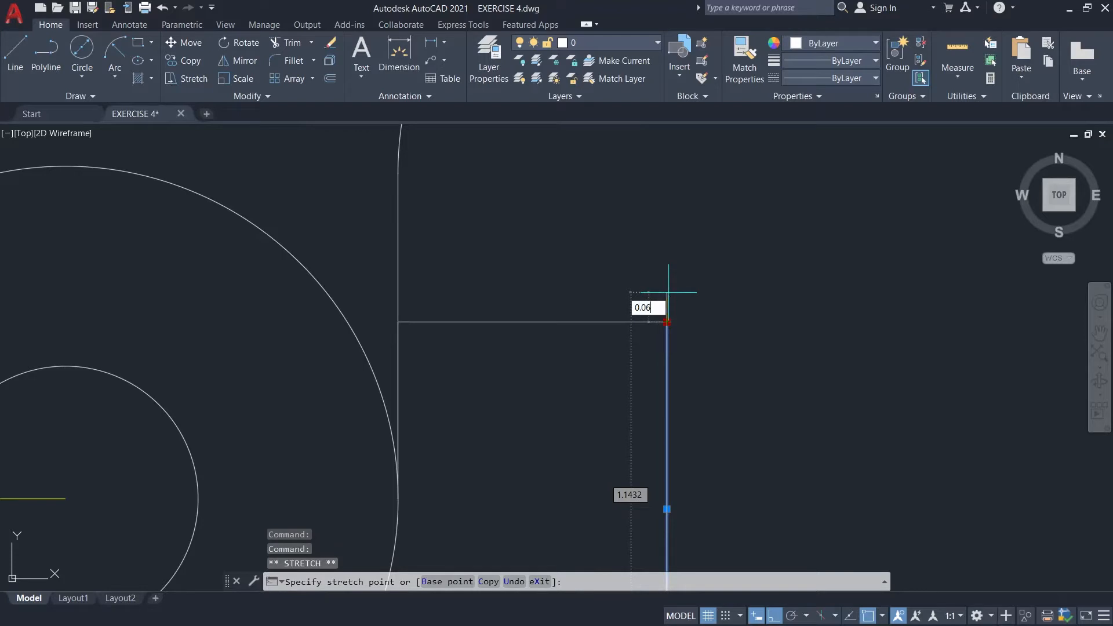
key("Return")
key("Escape")
- Extend the boss's upper horizontal line leftward and trim it at the lower large circle
left_click(470, 321)
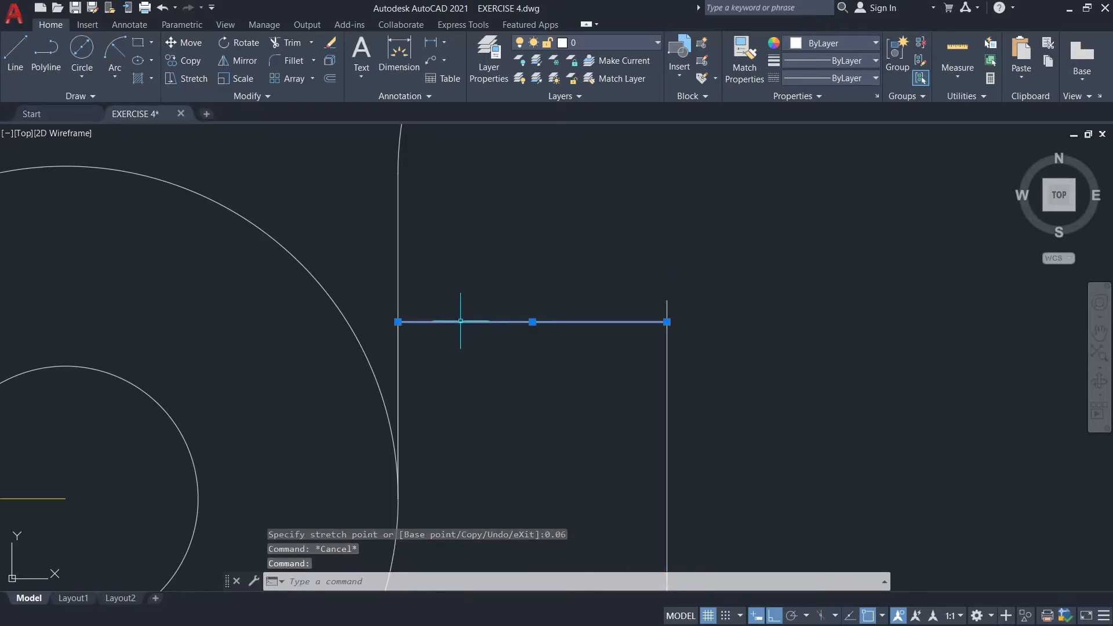
left_click(398, 322)
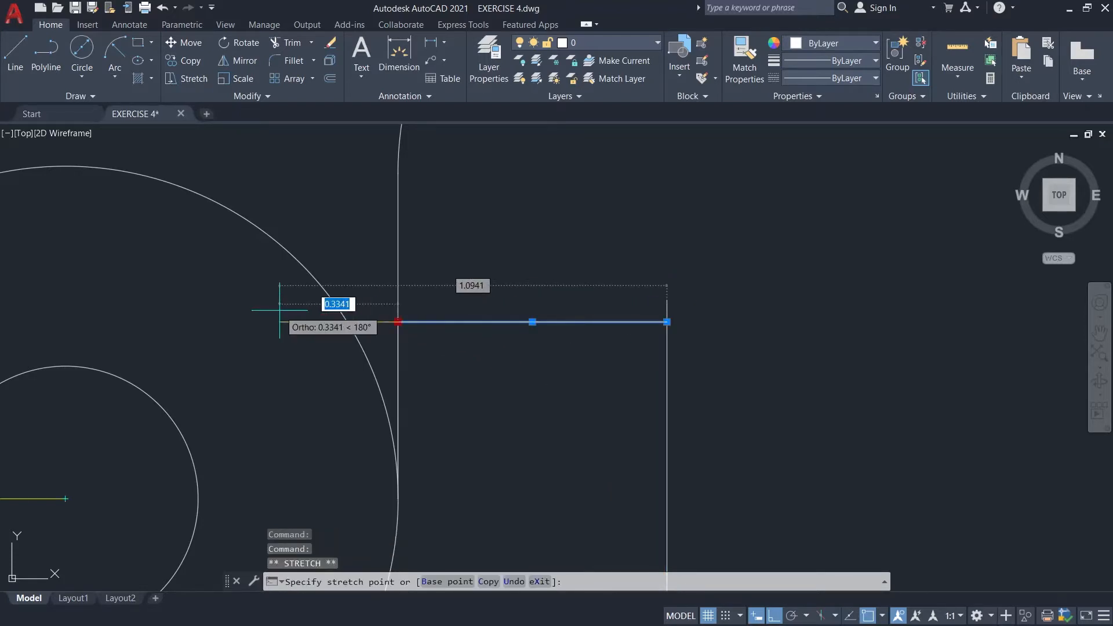
key("Escape")
type("tr")
key("Return")
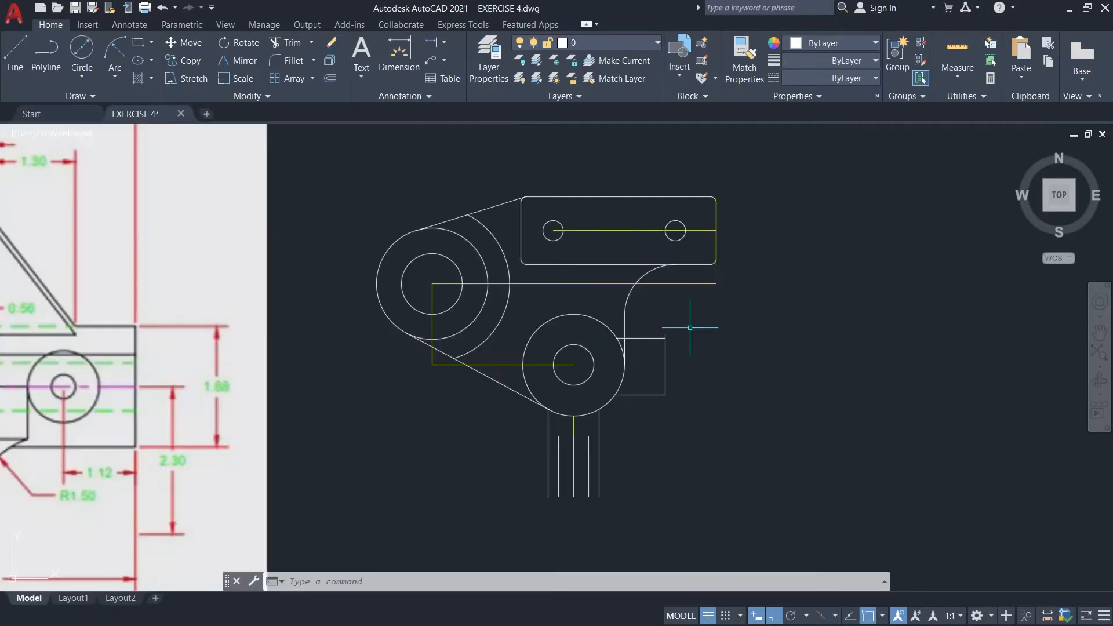
- Check the reference image and draw an inclined line 3.05 long at 79° from the lower circles' centre
scroll(689, 328, "down", 2)
middle_click_drag(499, 342, 692, 309)
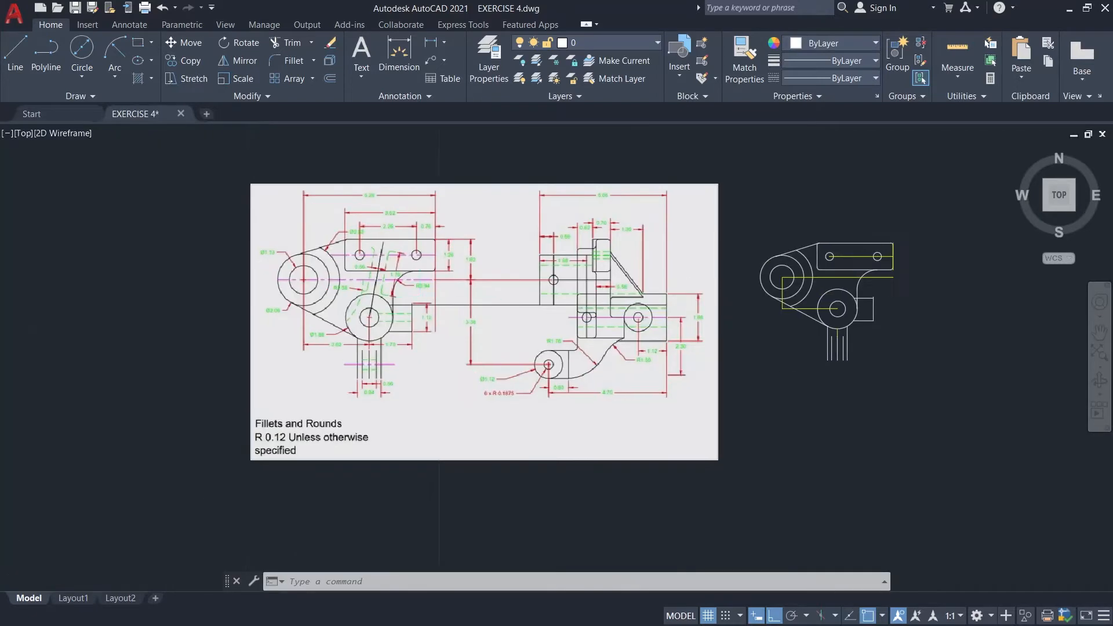
scroll(400, 302, "up", 1)
scroll(448, 286, "down", 1)
middle_click_drag(912, 363, 578, 407)
key("F8")
scroll(546, 366, "up", 2)
type("l")
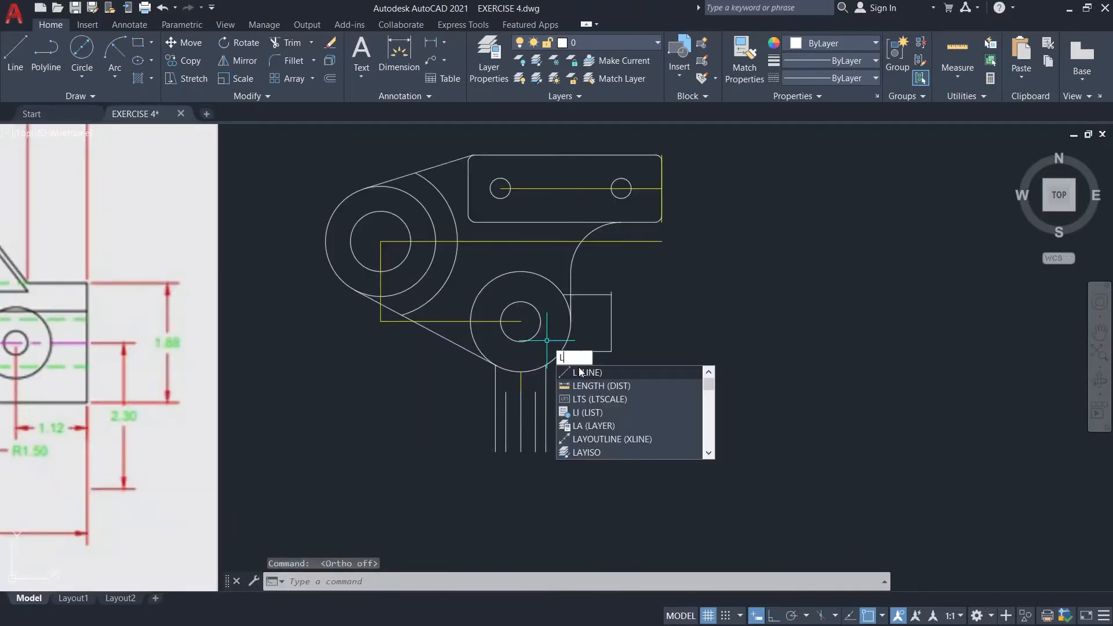
key("Return")
left_click(521, 321)
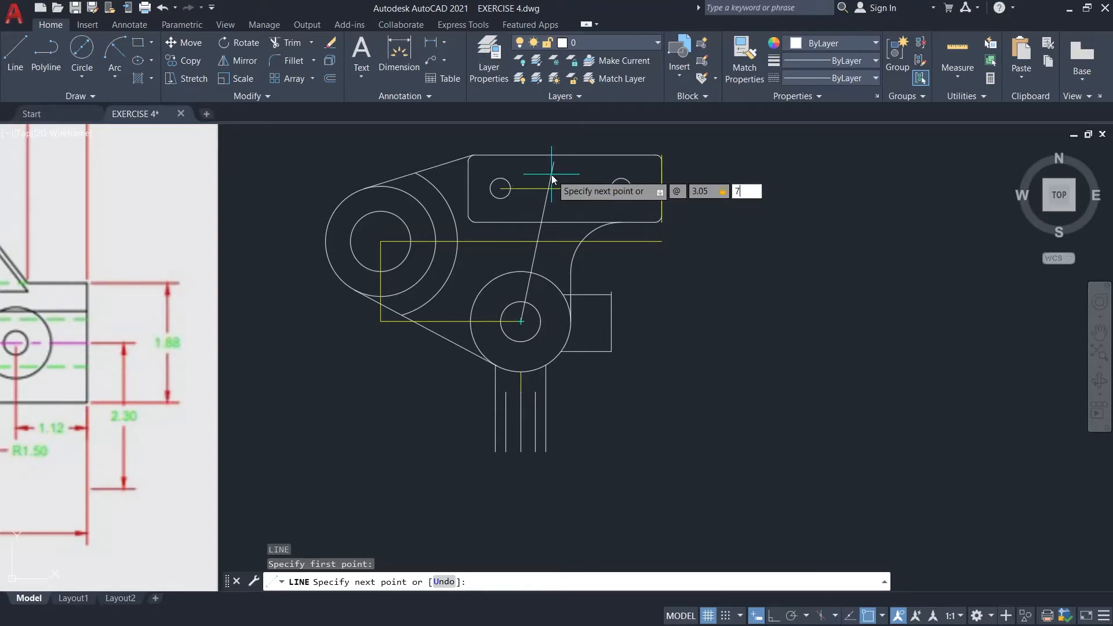
key("Return")
key("Escape")
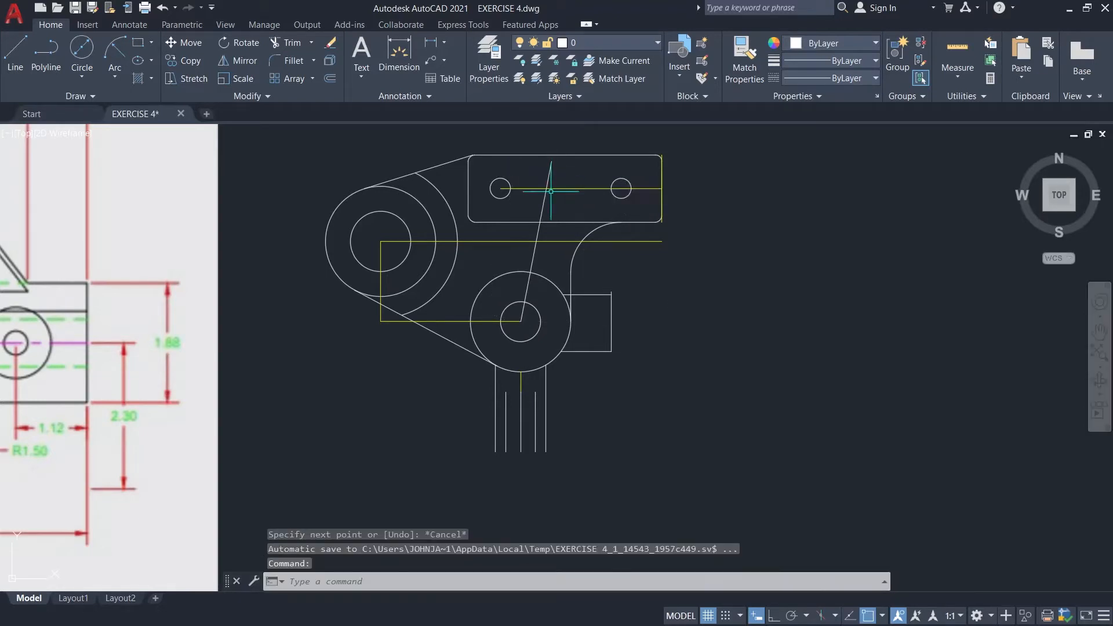
- Draw a 2.75 long line from the lower circles' centre along the inclined line
type("l")
key("Return")
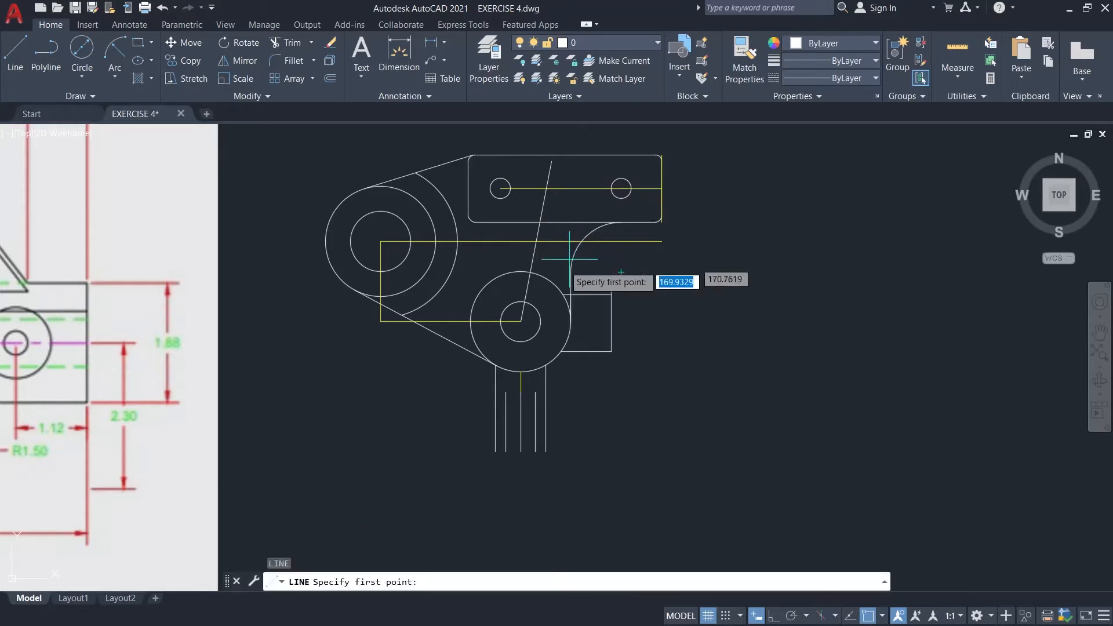
left_click(521, 320)
type("2.")
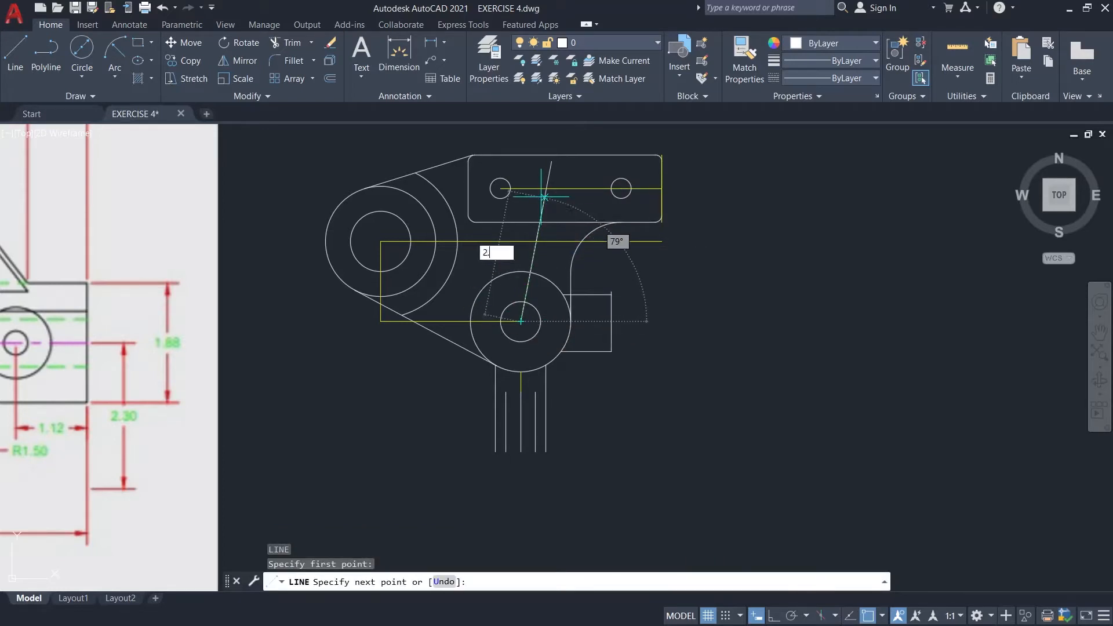
type("75")
key("Return")
key("Escape")
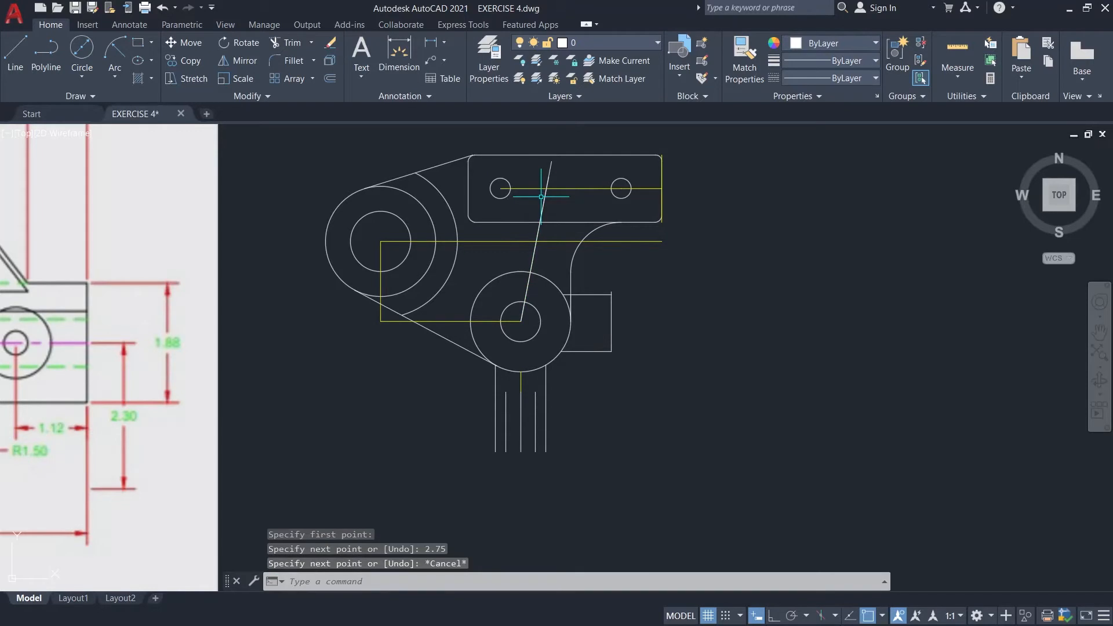
- Offset the 2.75 inclined line by 0.28 to both sides
scroll(542, 213, "up", 2)
left_click(541, 196)
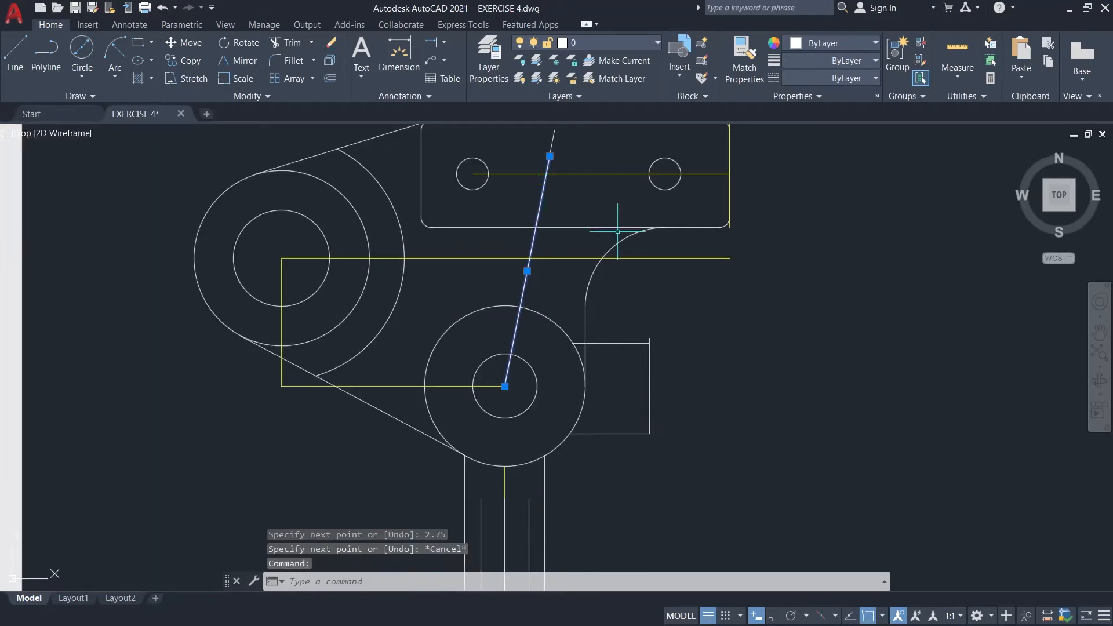
key("Return")
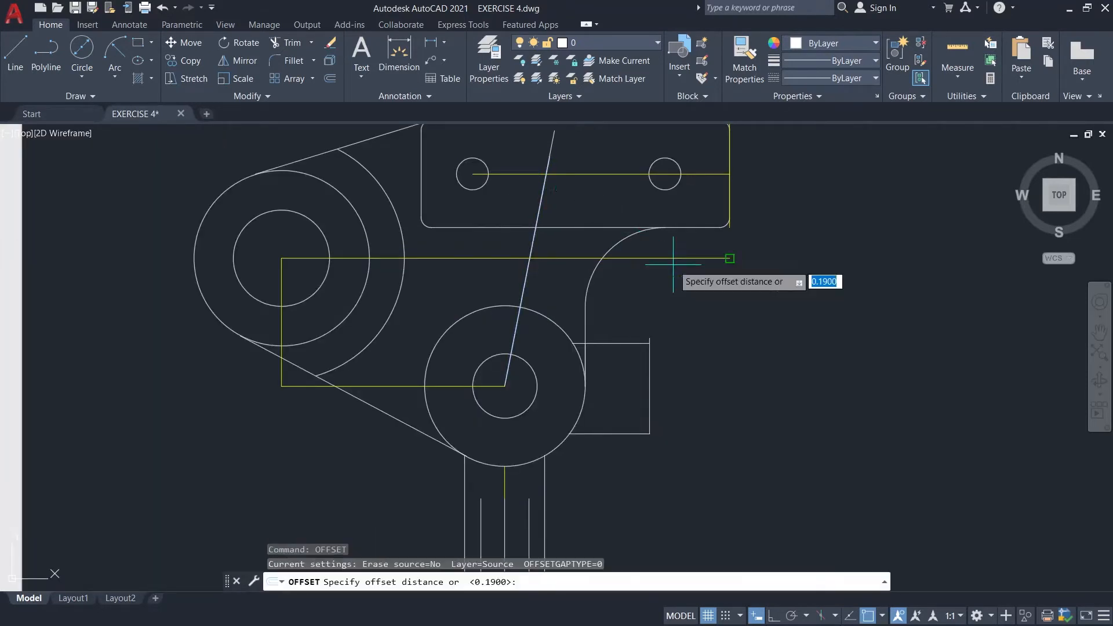
left_click(549, 156)
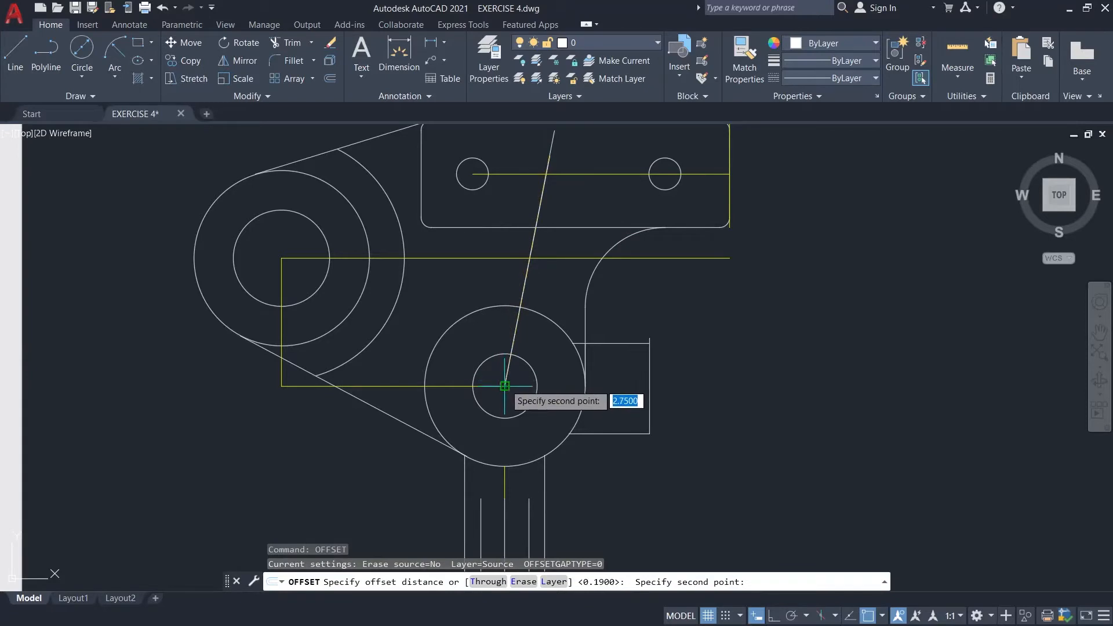
left_click(505, 385)
type("0.28")
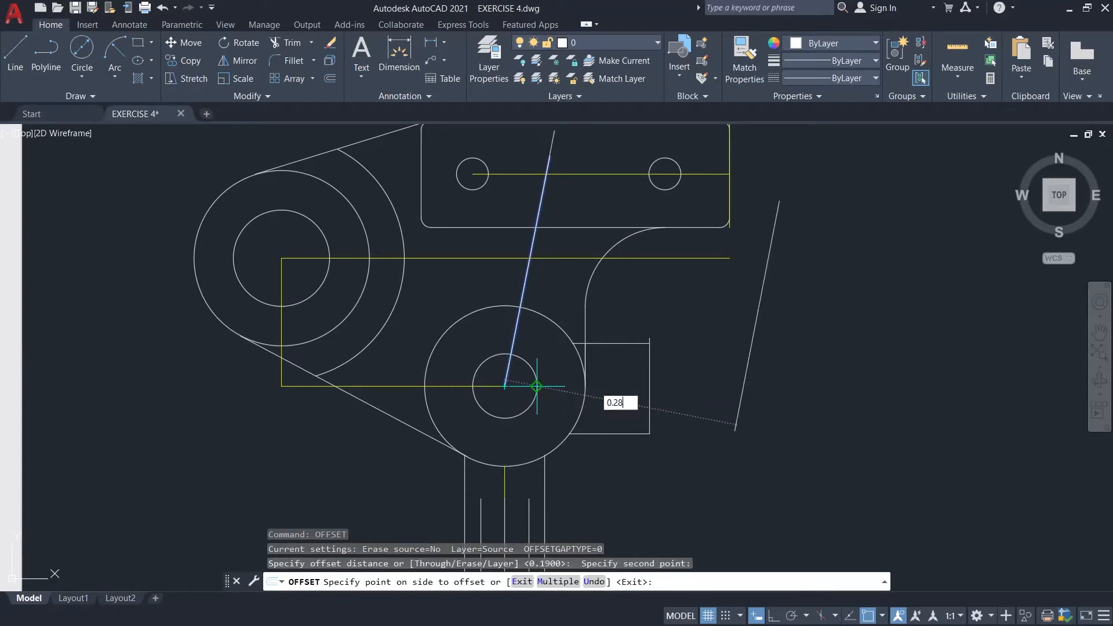
key("Return")
left_click(525, 280)
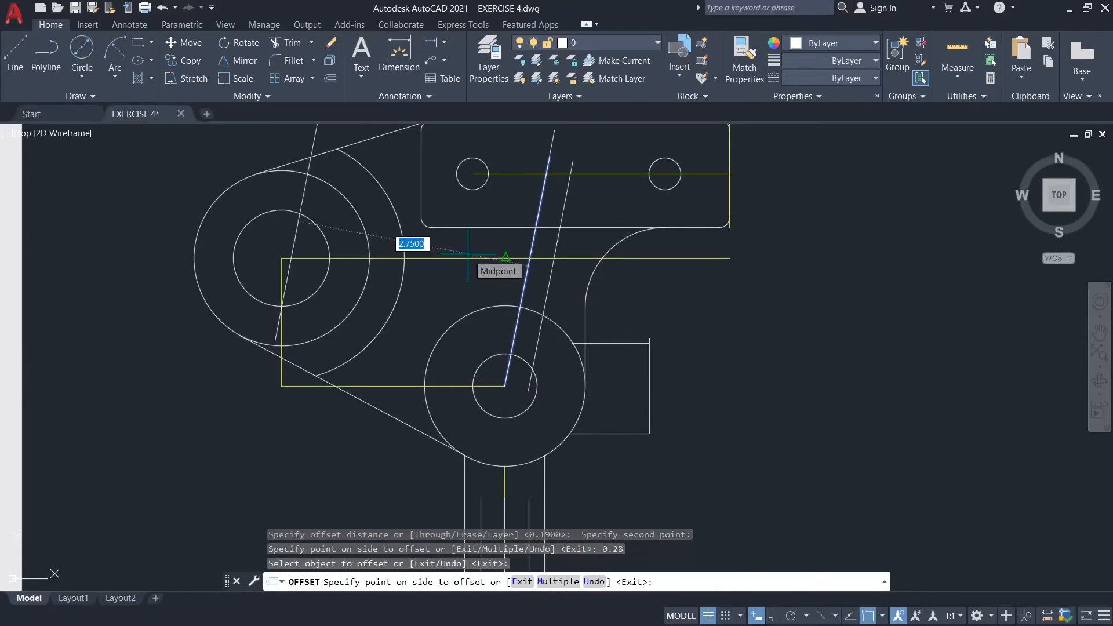
left_click(468, 254)
key("Escape")
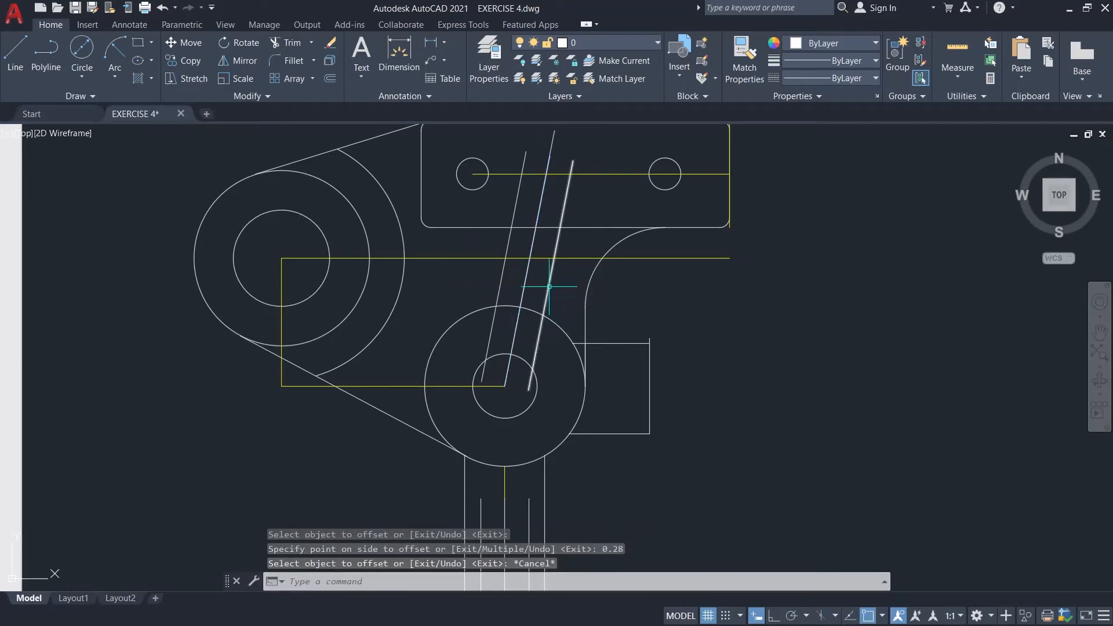
- Draw a line 1.76 long from the upper end of the right offset line downward along it
left_click(549, 288)
key("Escape")
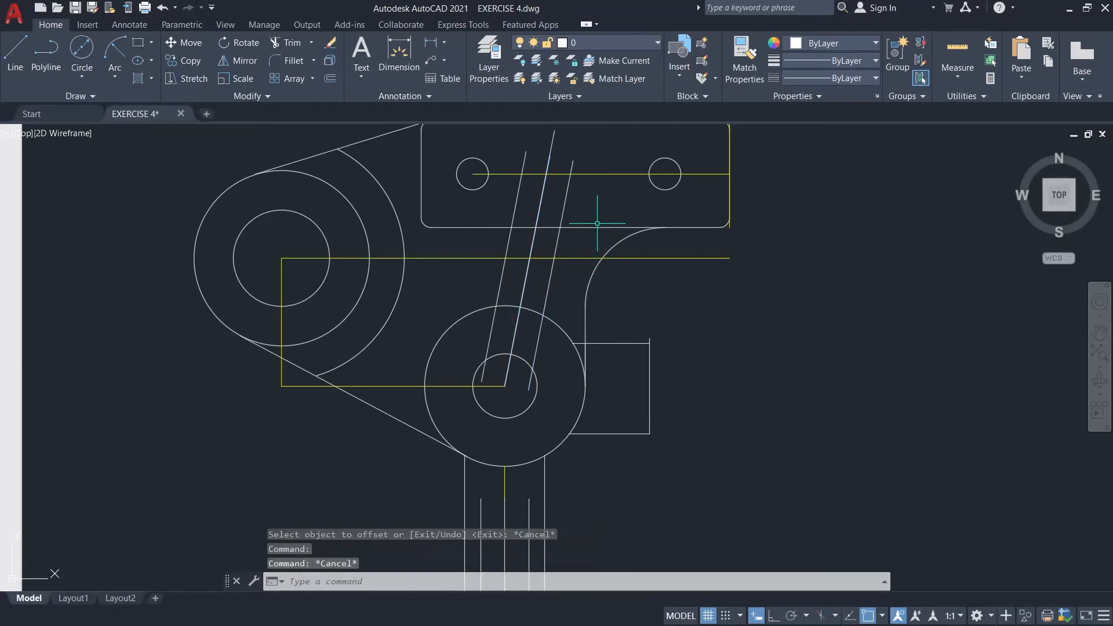
type("l")
key("Return")
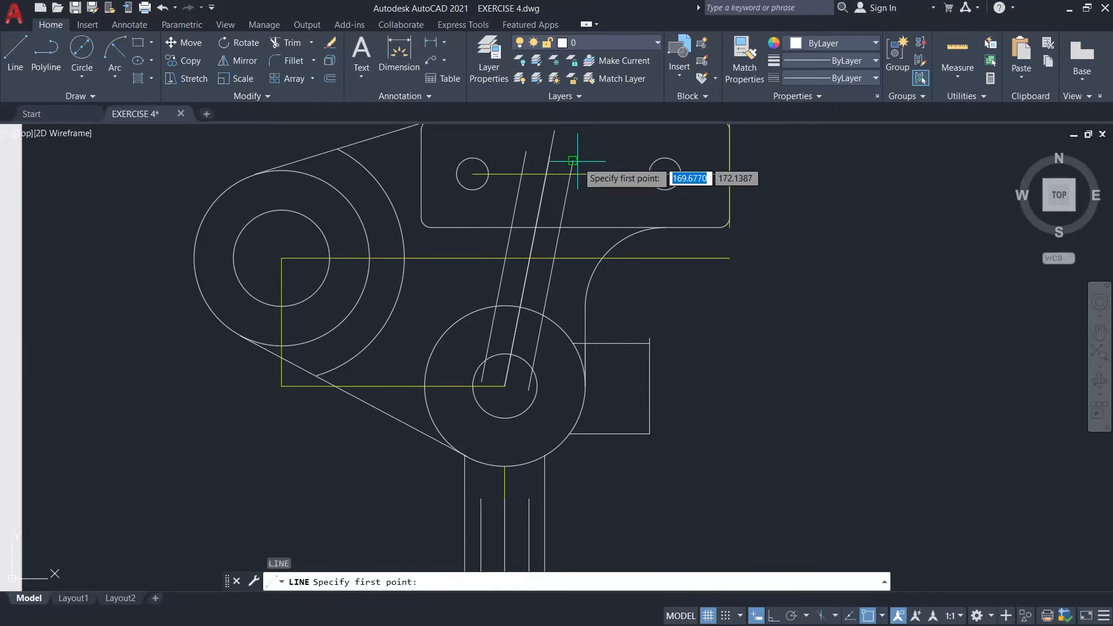
left_click(573, 161)
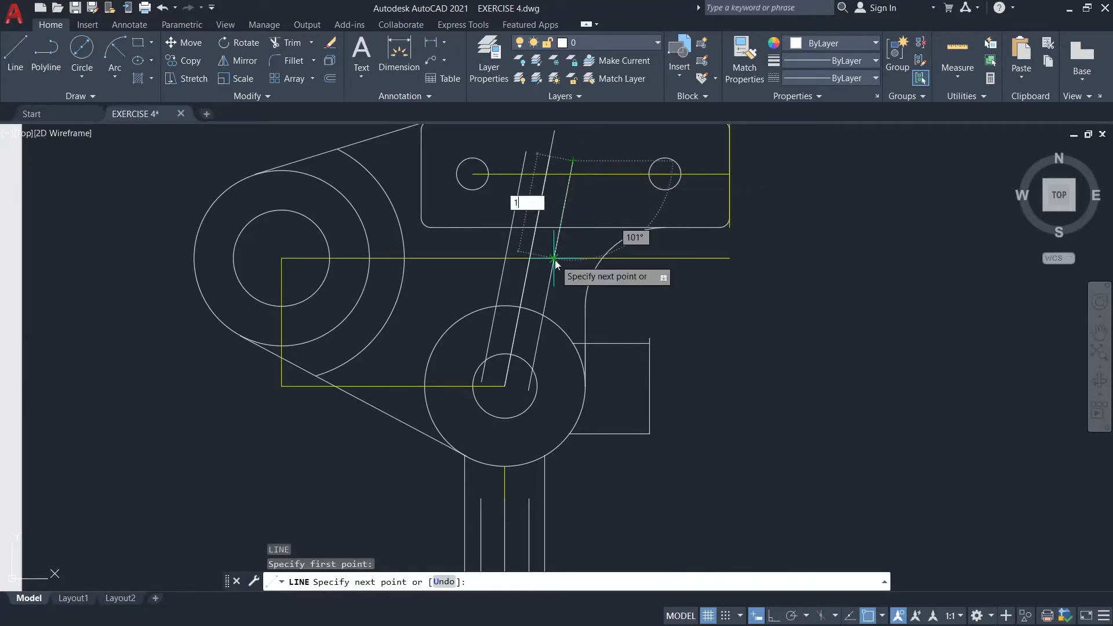
type("1.76")
key("Return")
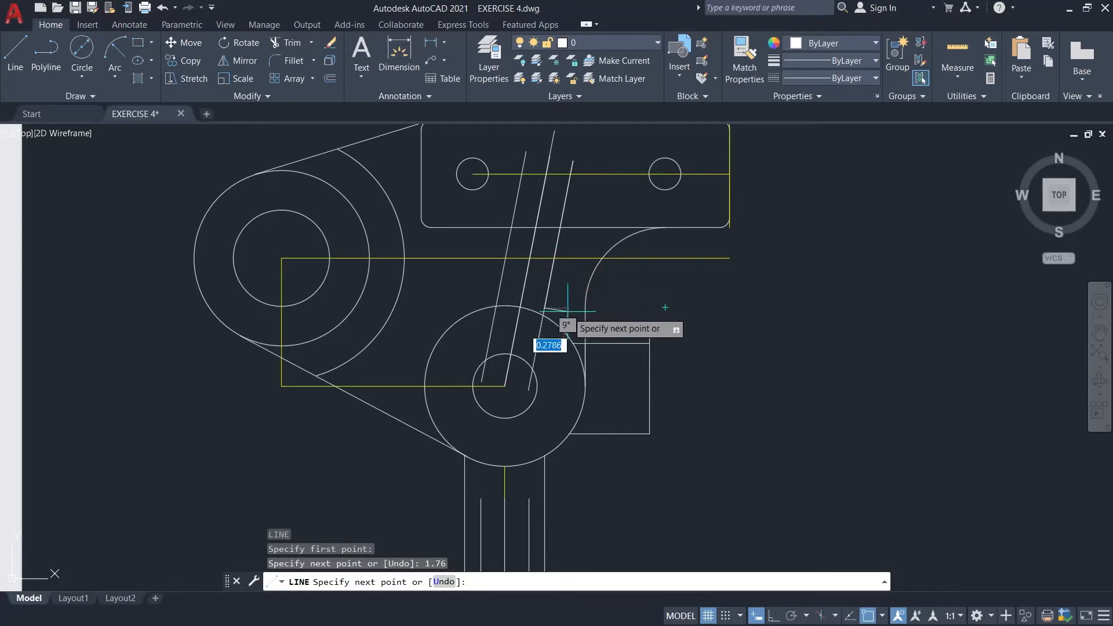
scroll(557, 311, "up", 2)
key("Escape")
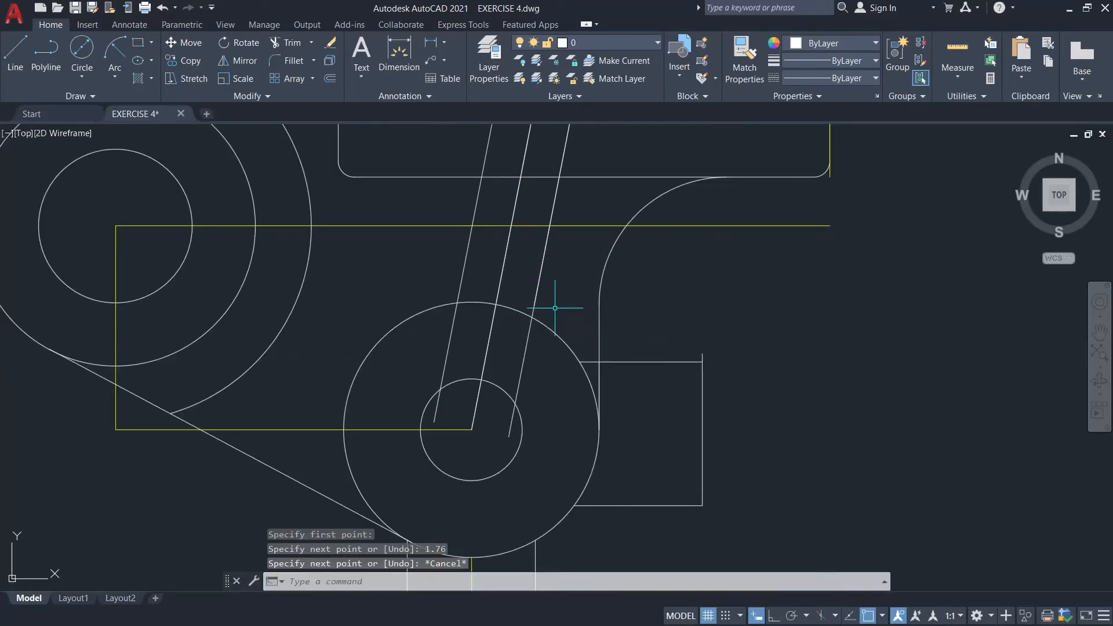
- Draw a 0.30 long line to the right from the 1.76 line's lower end, perpendicular to it
key("Return")
left_click(534, 305)
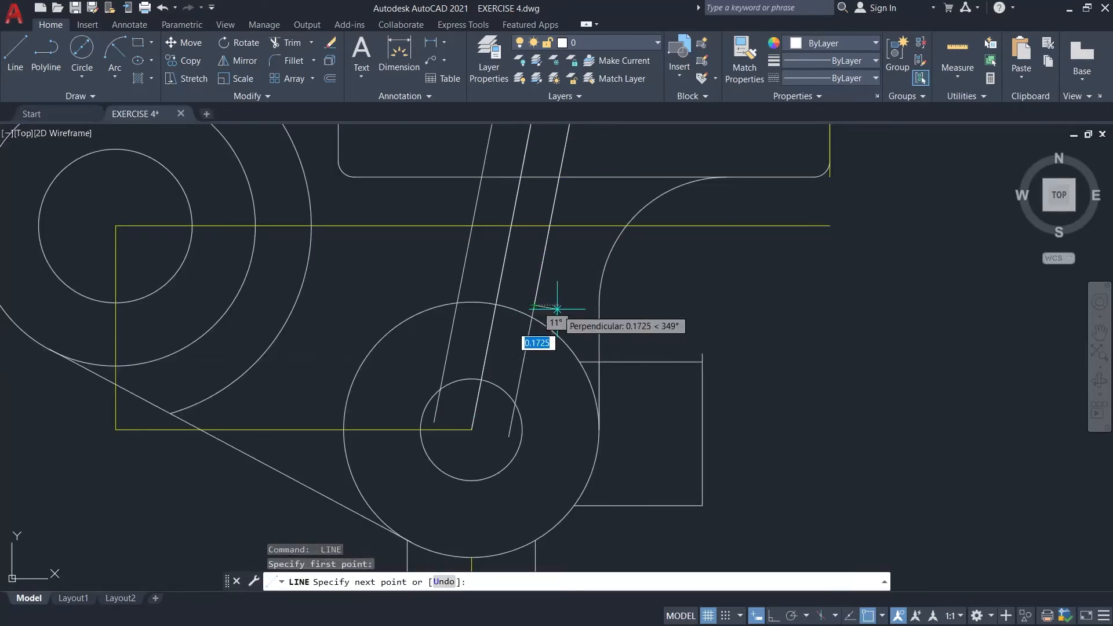
type("0.30")
key("Return")
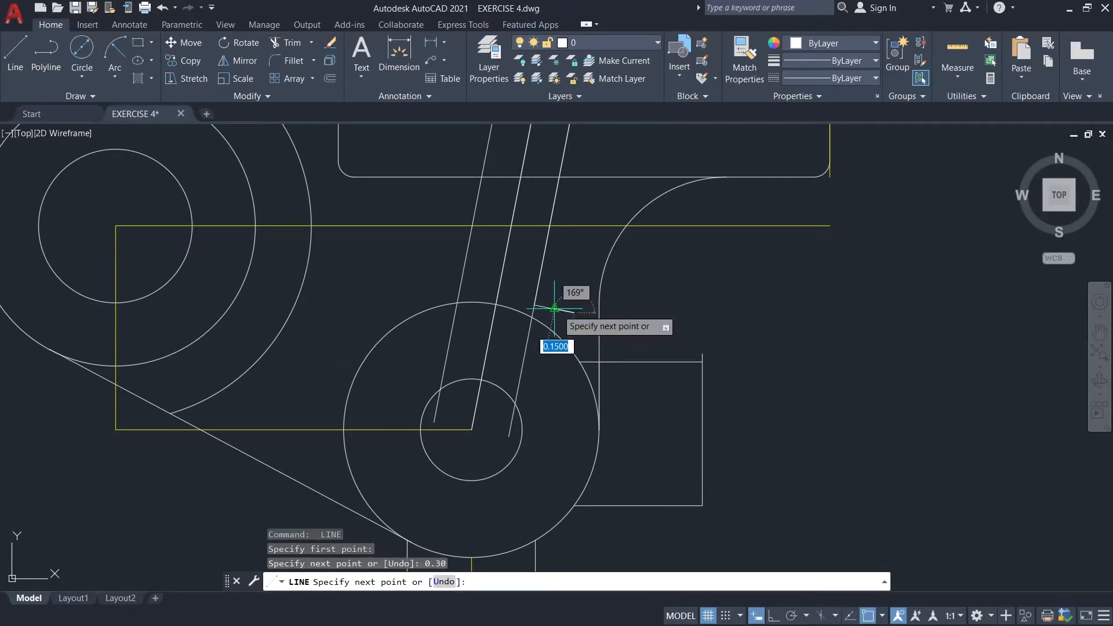
key("Escape")
- Draw a 0.30 long line to the right from the right offset line's upper end, perpendicular to it
scroll(585, 226, "down", 2)
scroll(603, 174, "up", 2)
key("Return")
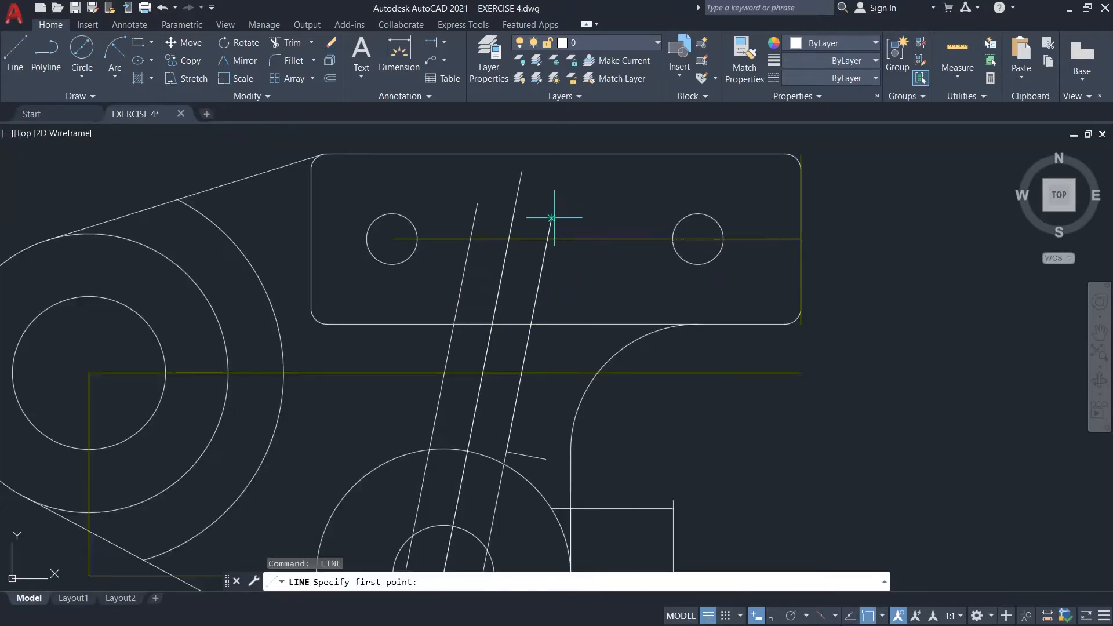
left_click(551, 218)
type("0.3")
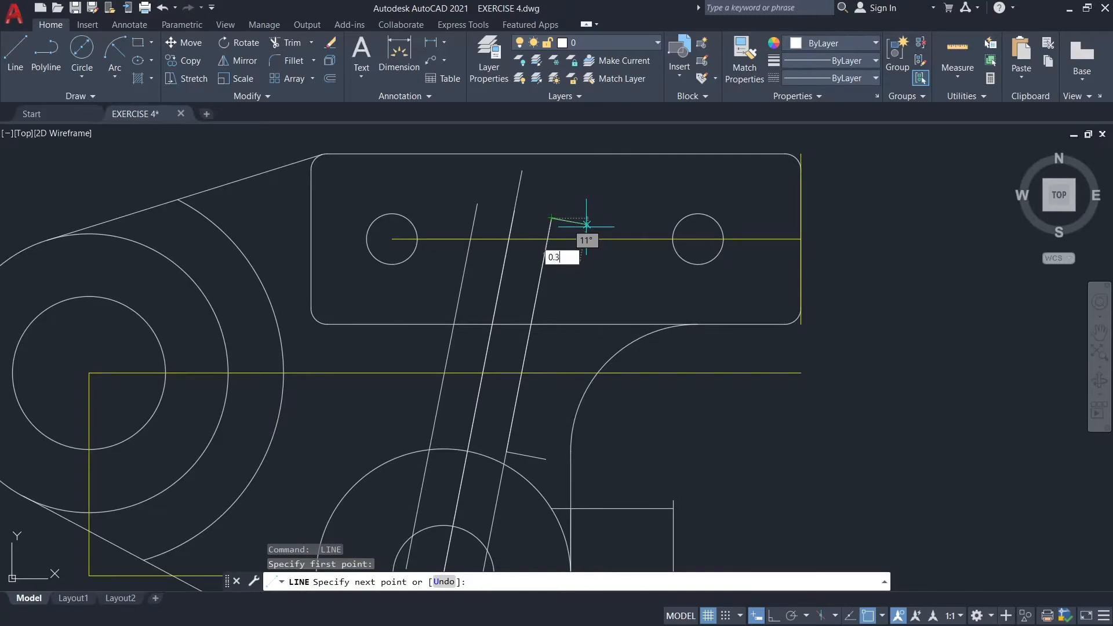
type("0")
key("Return")
key("Escape")
scroll(583, 307, "down", 2)
- Fillet both corners of the right rib outline with radius 0.12 and erase the leftover right offset line
type("F")
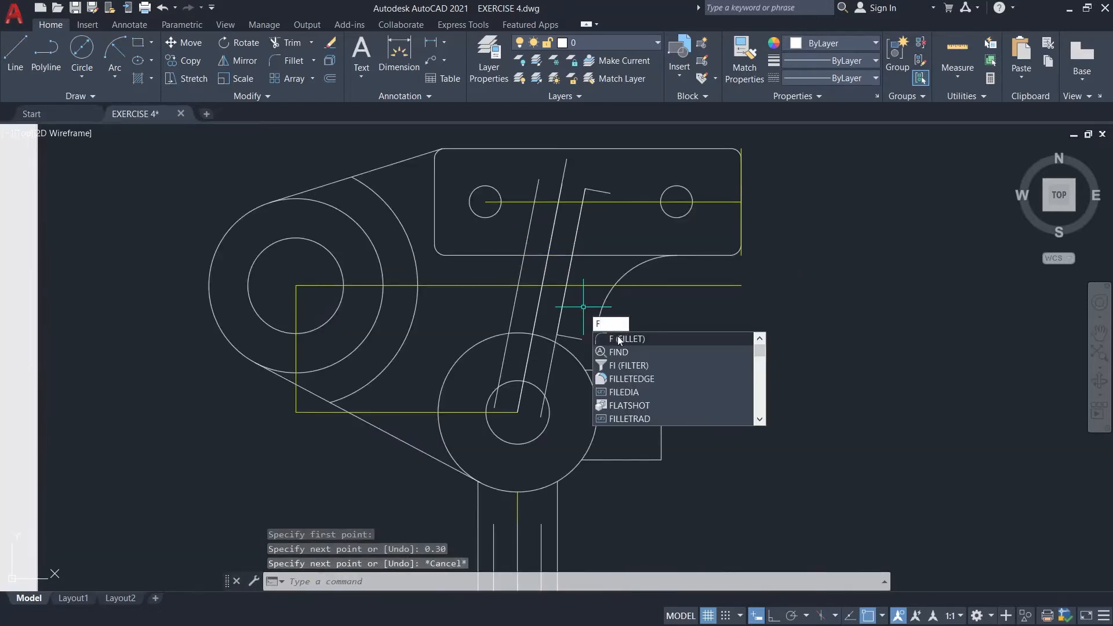
left_click(619, 340)
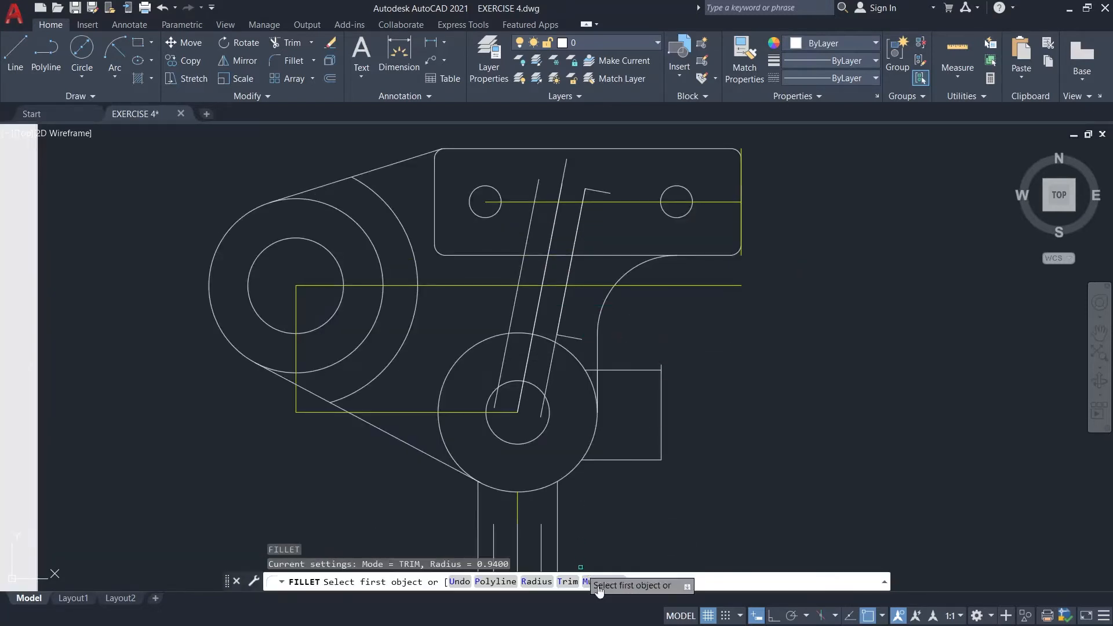
left_click(545, 581)
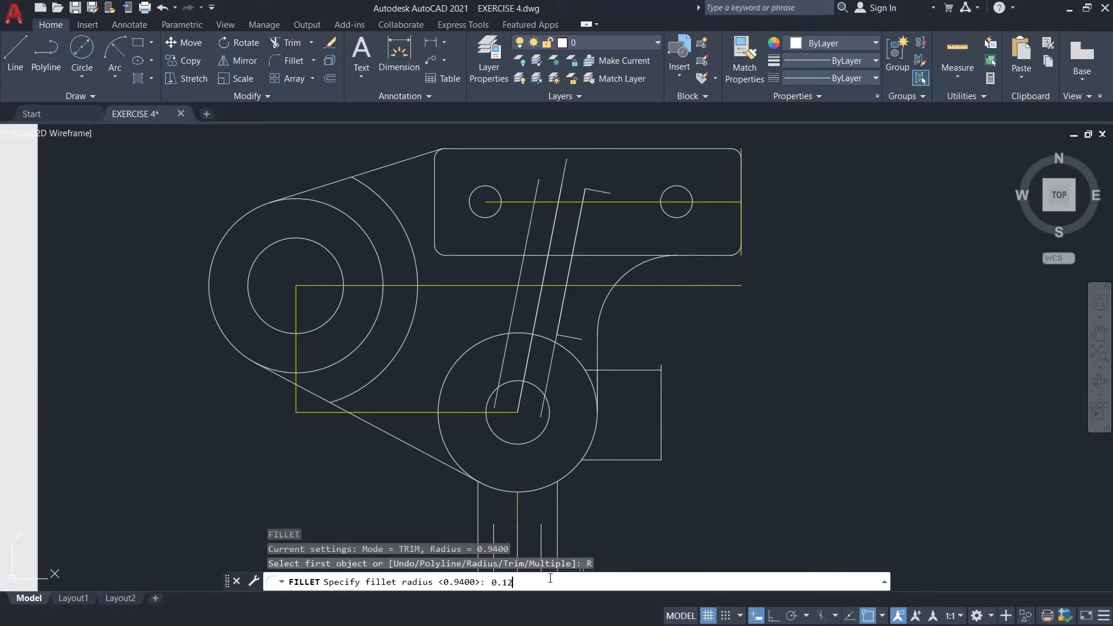
type("0.12")
key("Return")
left_click(603, 581)
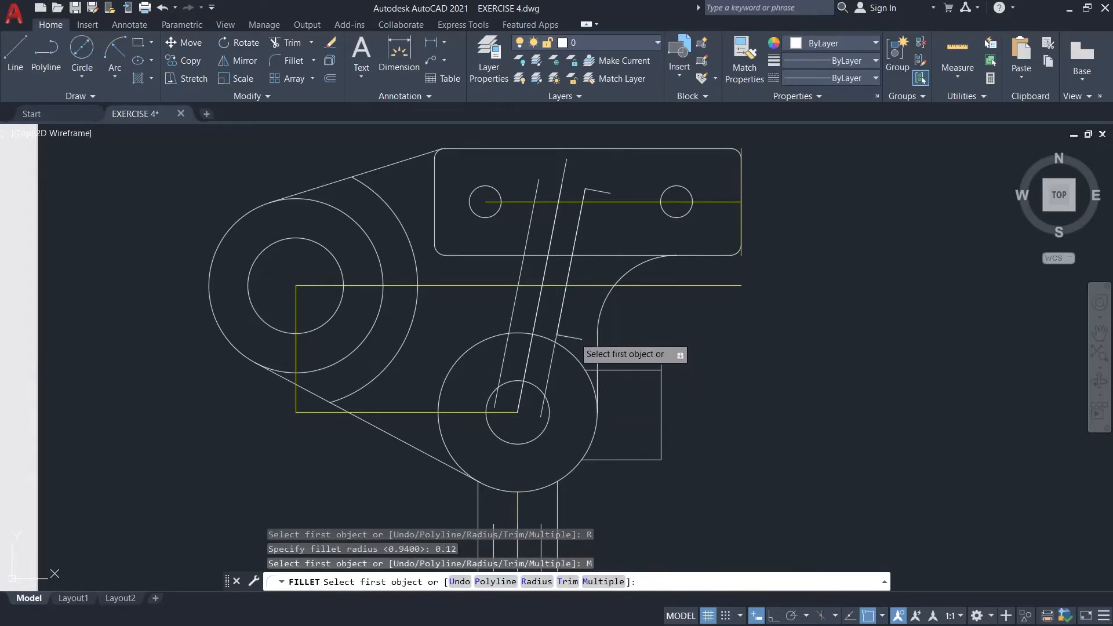
left_click(574, 339)
left_click(563, 302)
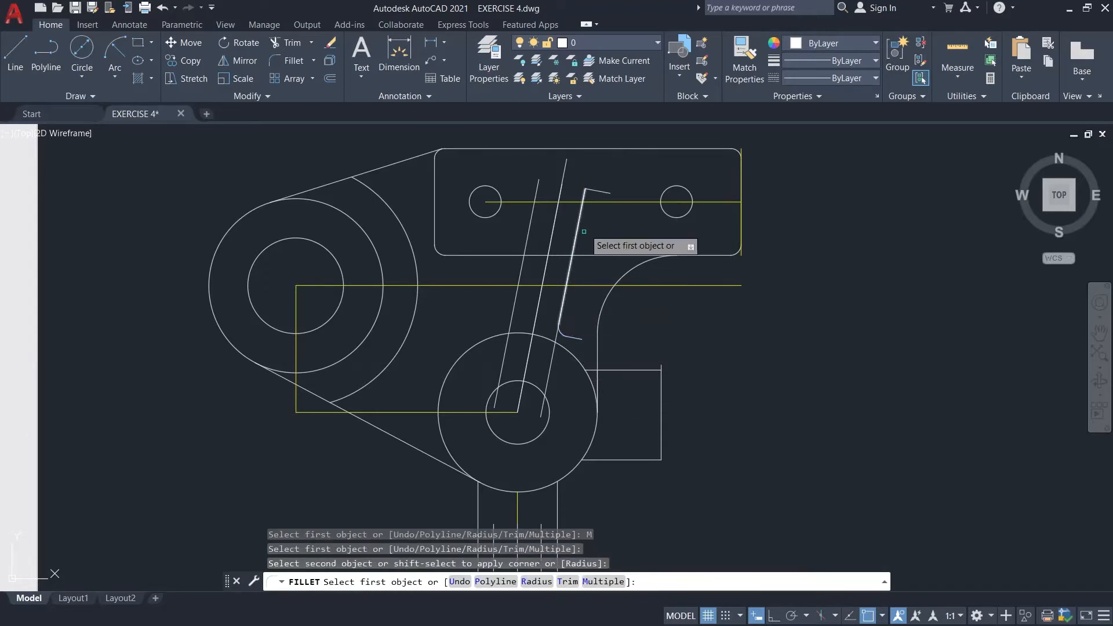
left_click(585, 199)
left_click(584, 199)
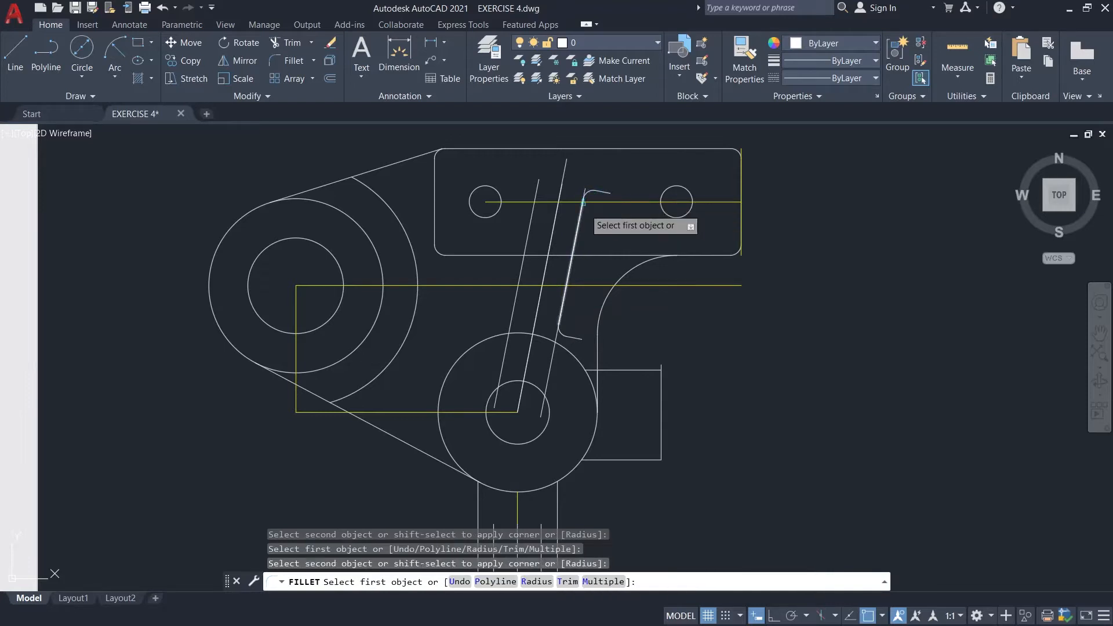
key("Escape")
left_click(554, 351)
key("Delete")
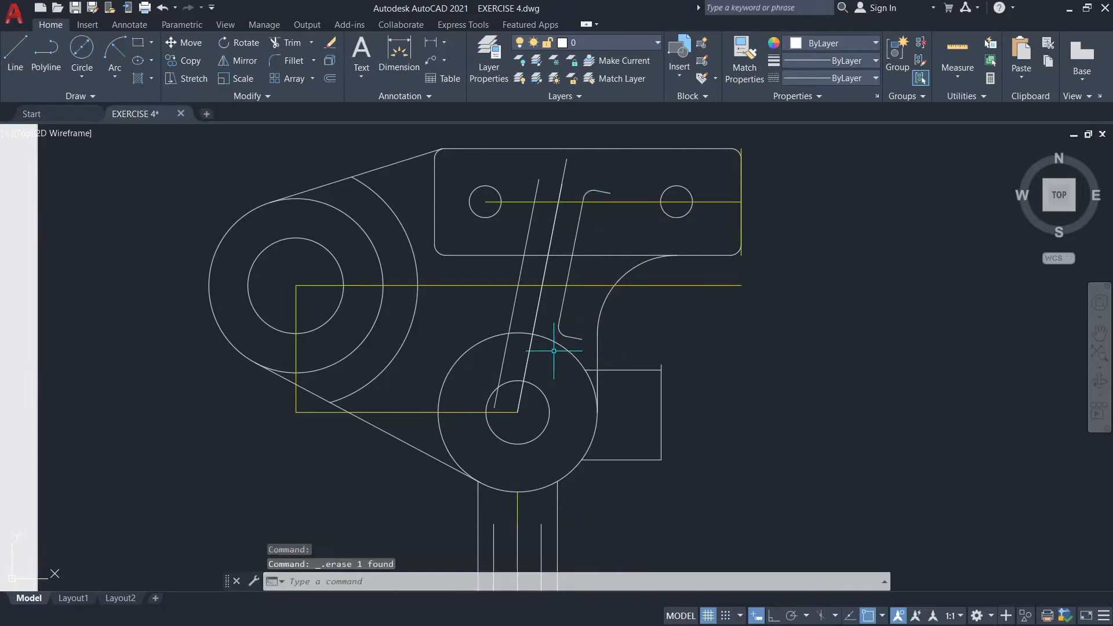
- Draw a 1.76 long line from the left offset line's upper end downward along it
scroll(506, 202, "up", 2)
left_click(522, 247)
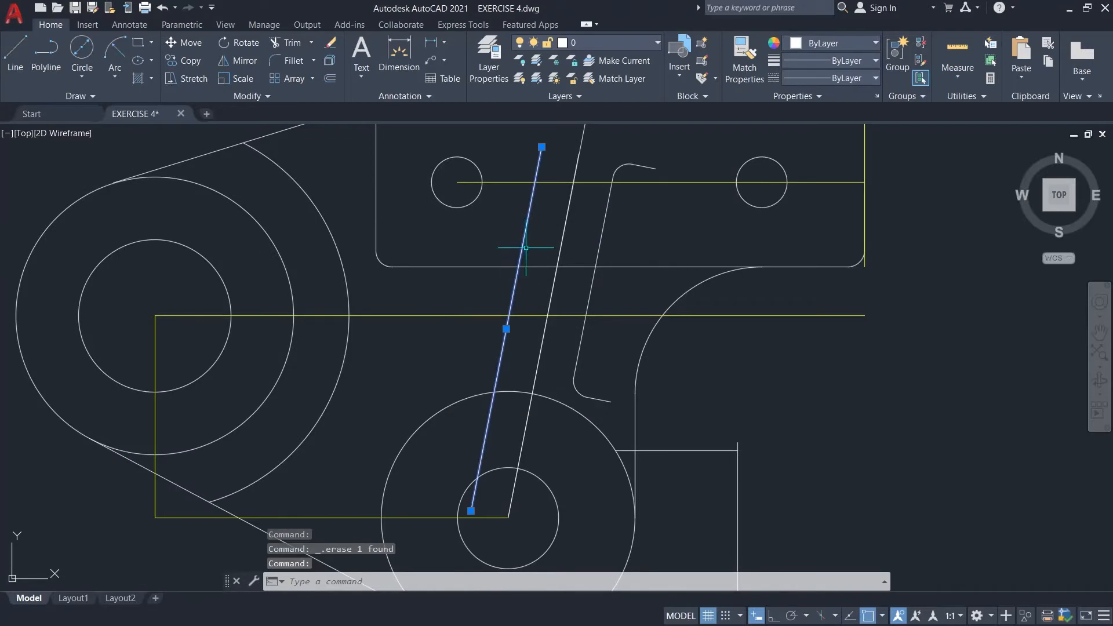
type("l")
key("Return")
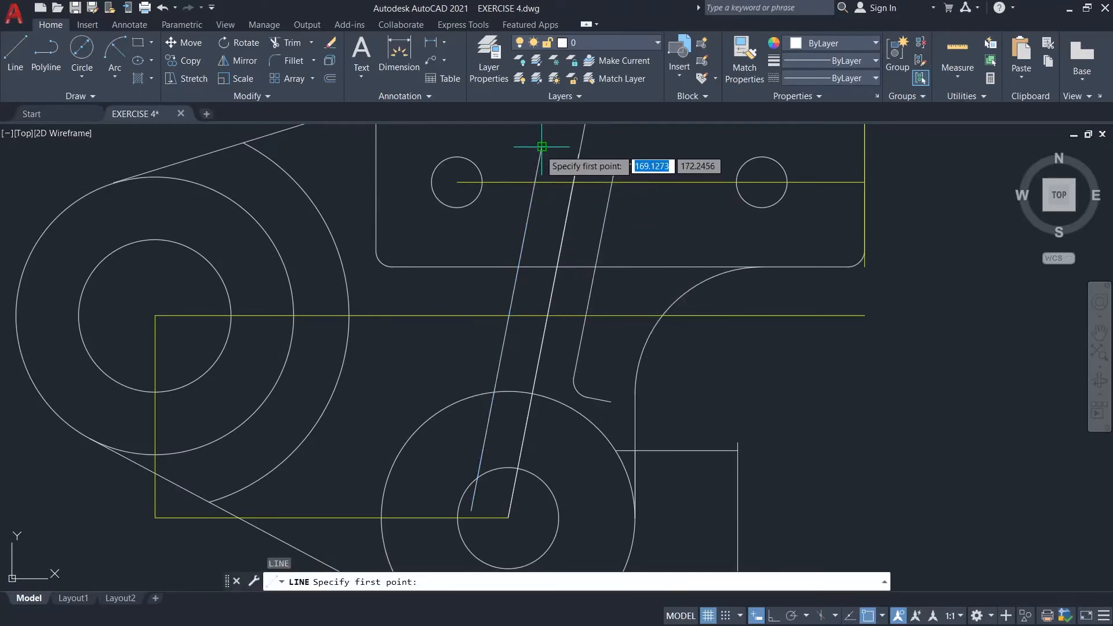
left_click(542, 147)
type("1")
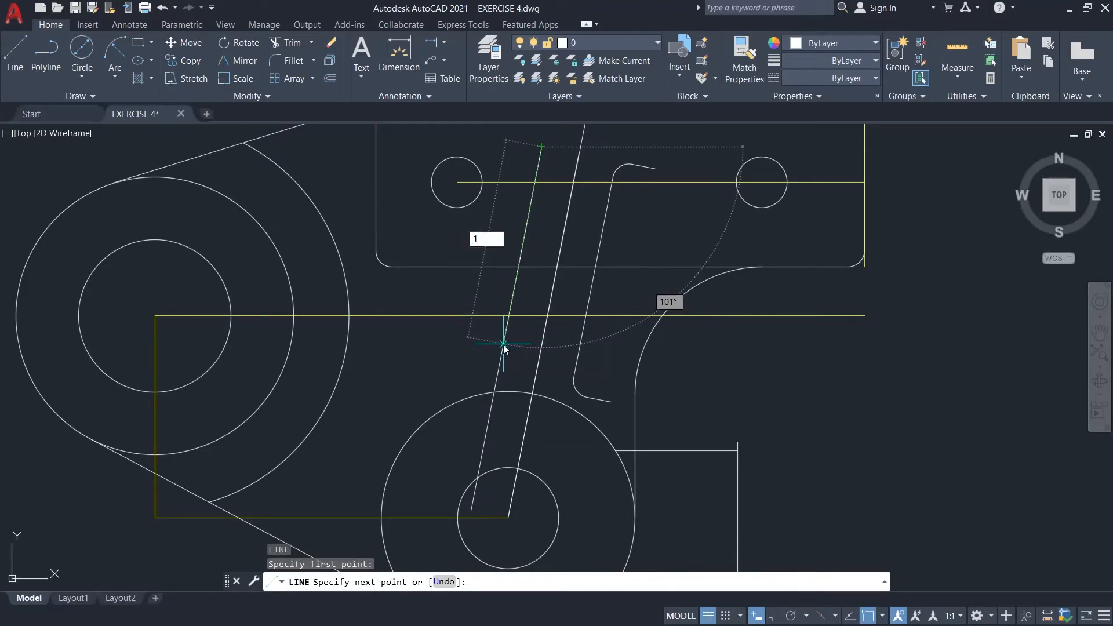
type(".76")
key("Return")
key("Escape")
left_click(502, 351)
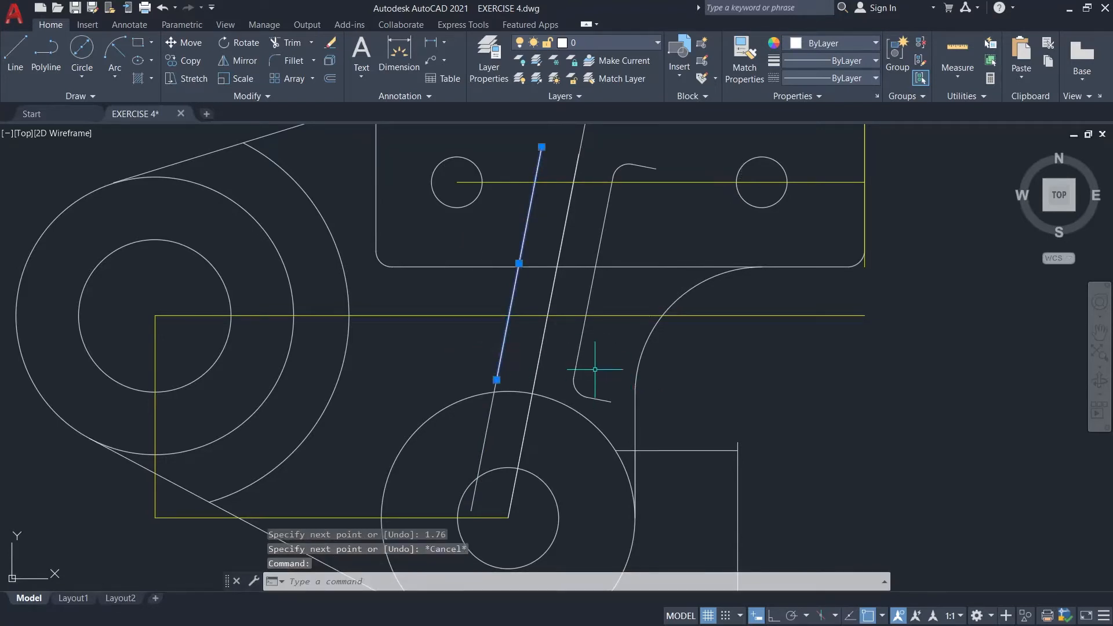
left_click(603, 234)
key("Escape")
left_click(525, 228)
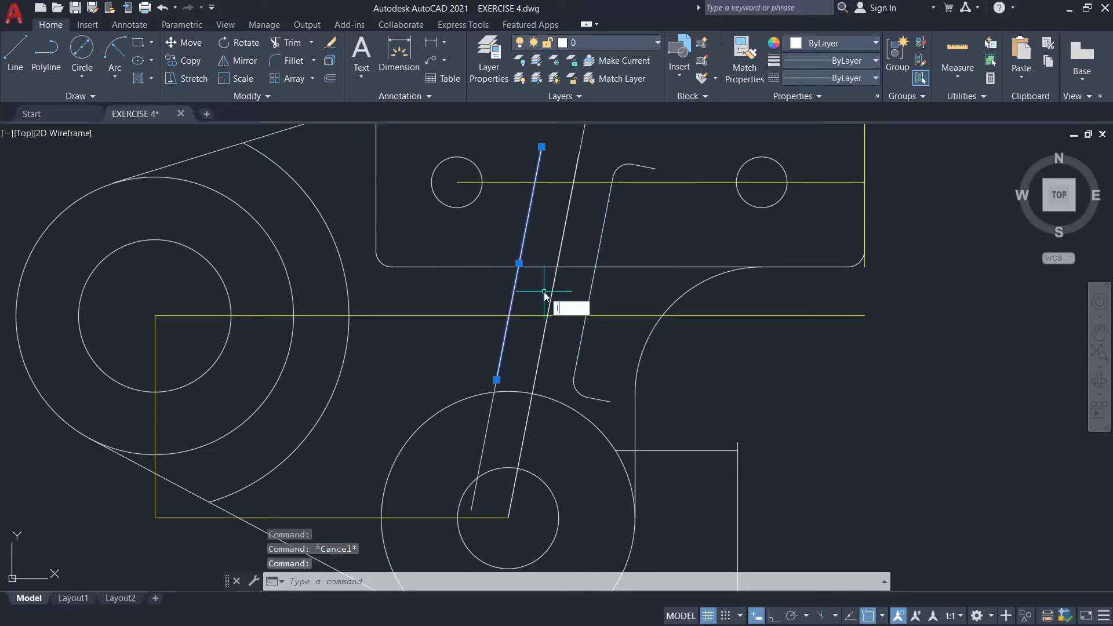
key("Return")
left_click(539, 149)
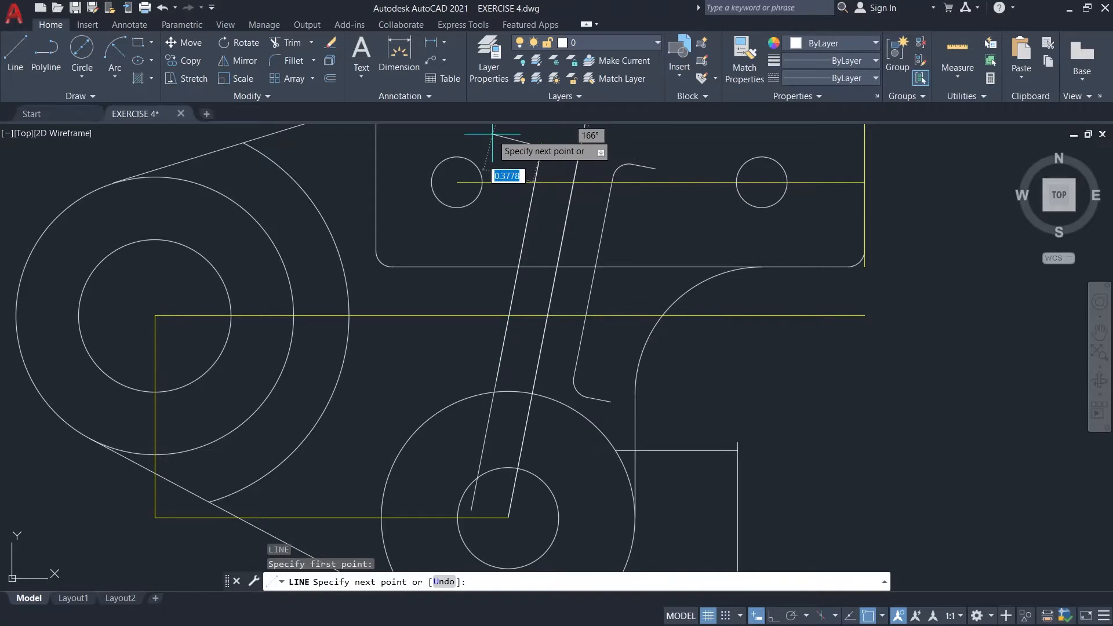
key("Escape")
- Draw short perpendicular lines to the left from the upper and lower ends of the left 1.76 line
key("Return")
left_click(541, 149)
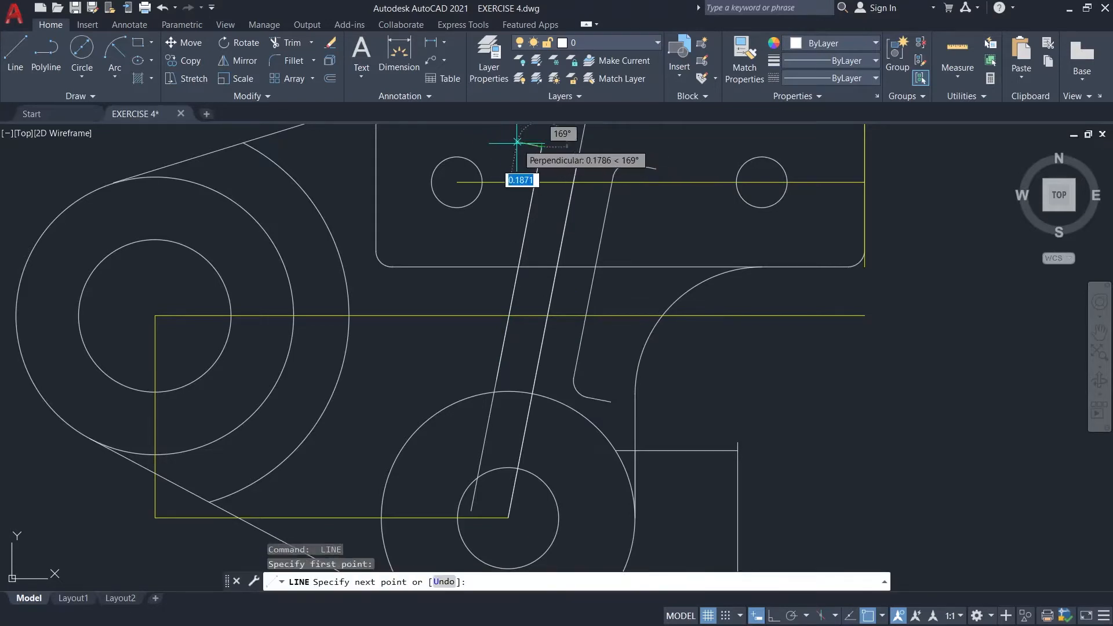
type("0.1")
key("Return")
key("Escape")
key("Return")
left_click(496, 379)
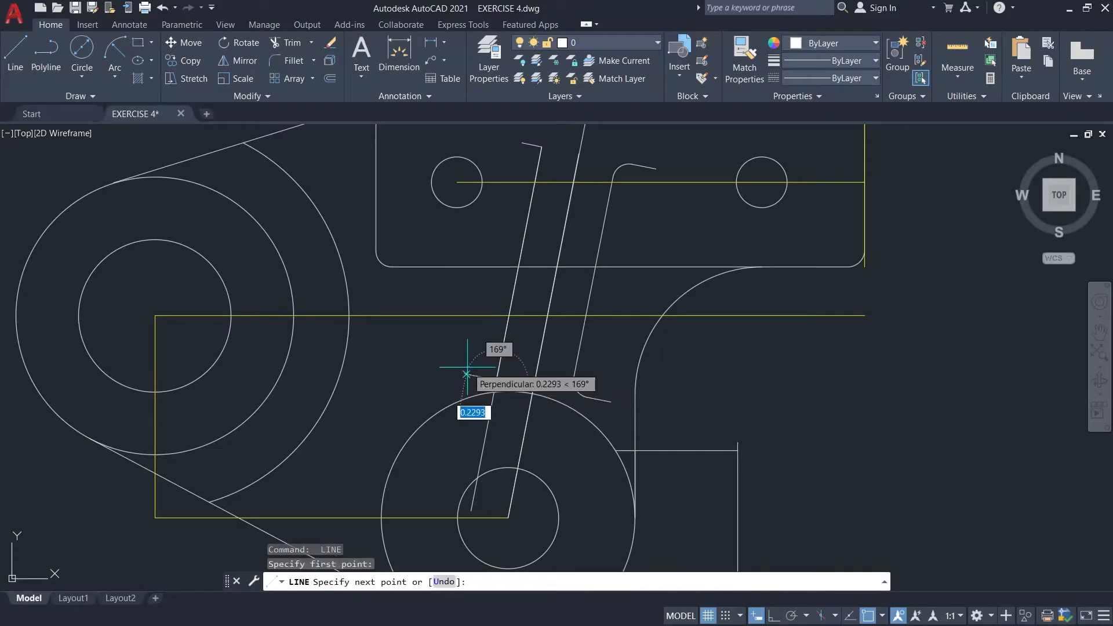
key("BackSpace")
key("BackSpace")
key("Escape")
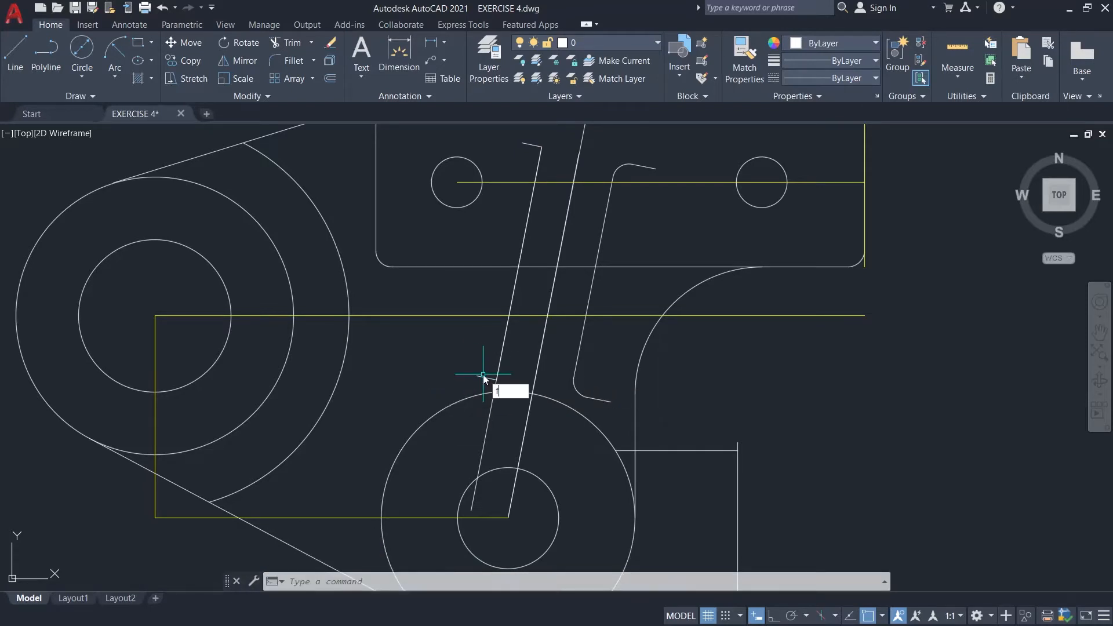
- Fillet both corners of the left rib outline with radius 0.12 and erase the leftover left offset line
type("F")
key("Return")
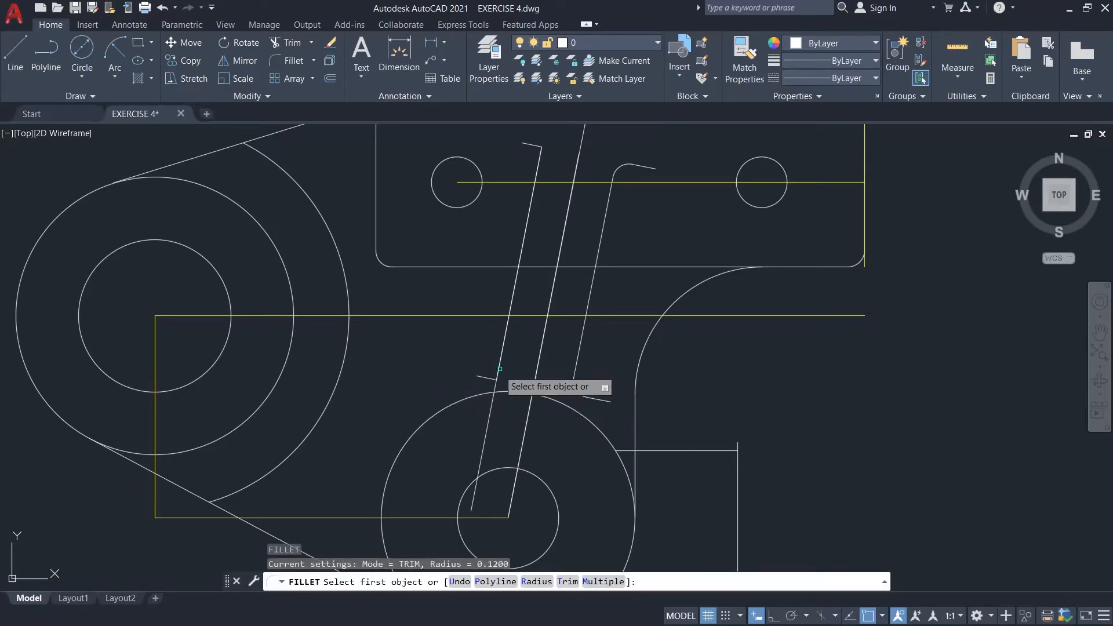
type("M")
key("Return")
left_click(481, 375)
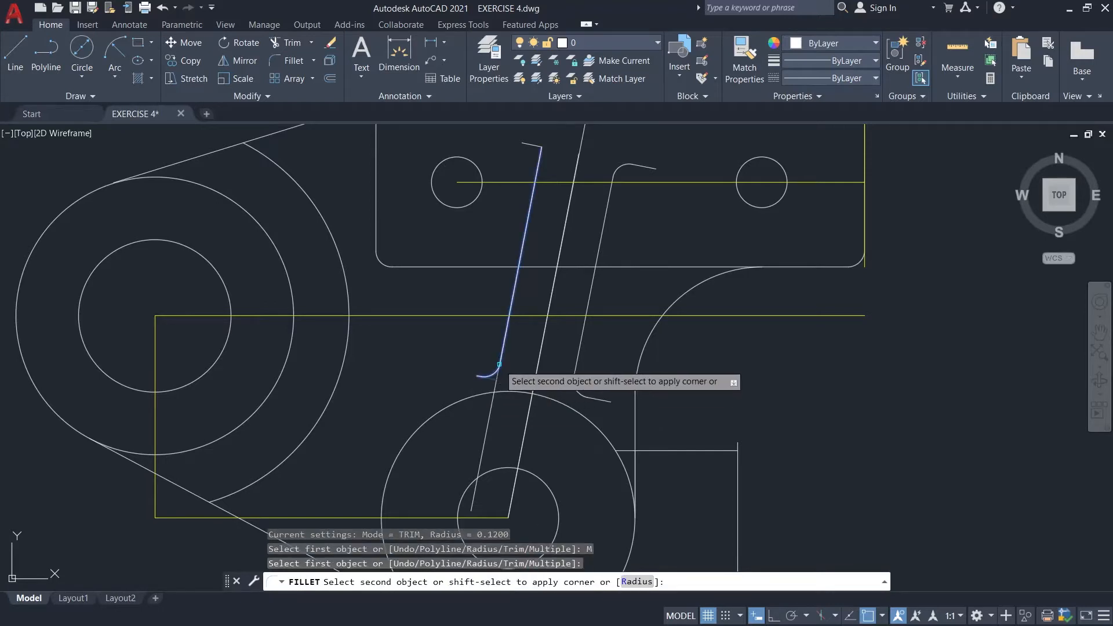
left_click(499, 363)
key("Escape")
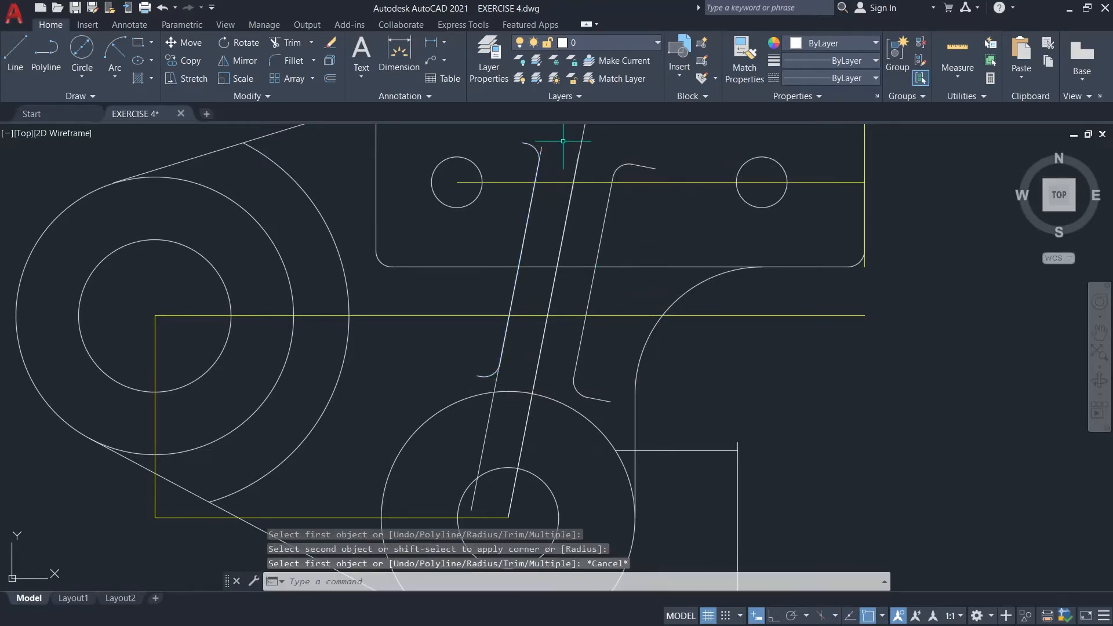
left_click(536, 146)
key("Delete")
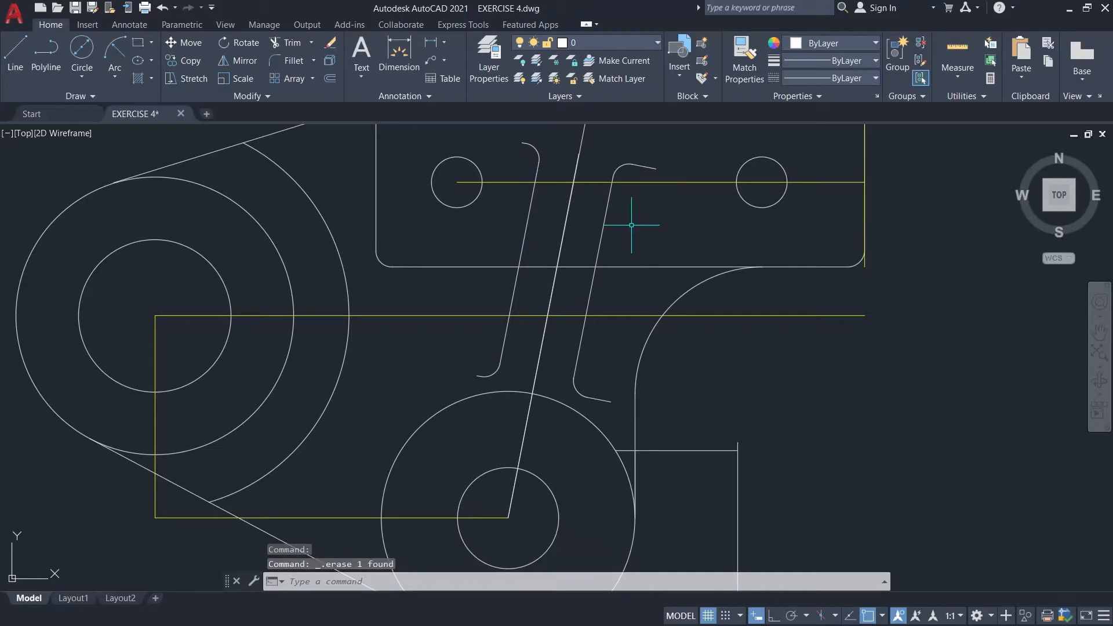
- Move all lines and fillet arcs of both rib outlines to the GREEN layer
left_click(516, 190)
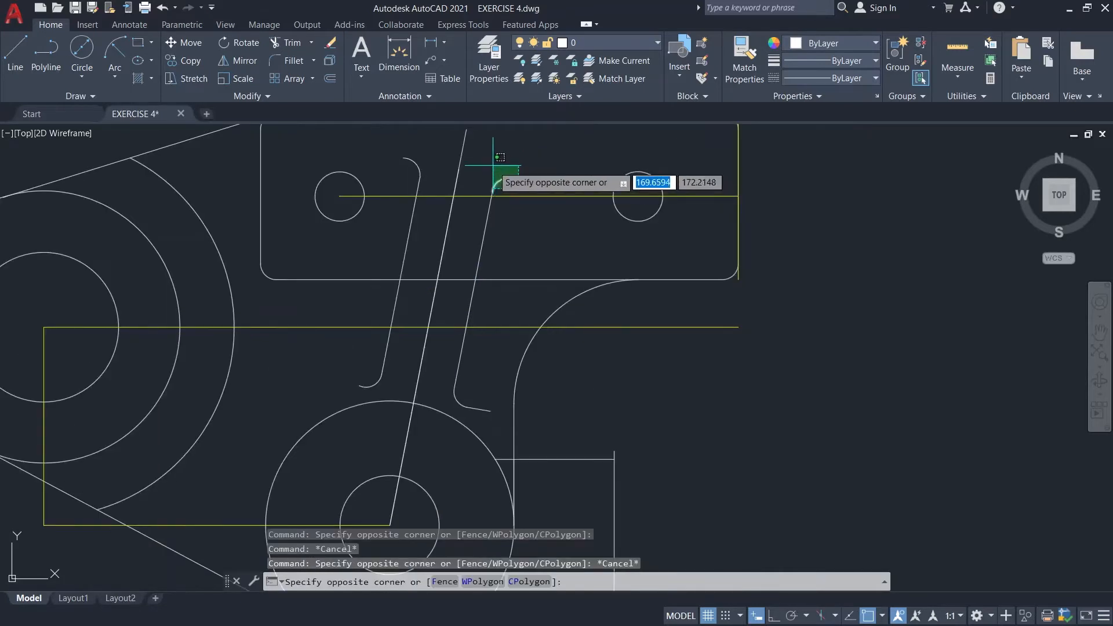
left_click(493, 166)
scroll(501, 174, "up", 3)
left_click(473, 407)
left_click(383, 346)
scroll(471, 326, "down", 3)
middle_click_drag(493, 376, 526, 226)
scroll(469, 385, "up", 2)
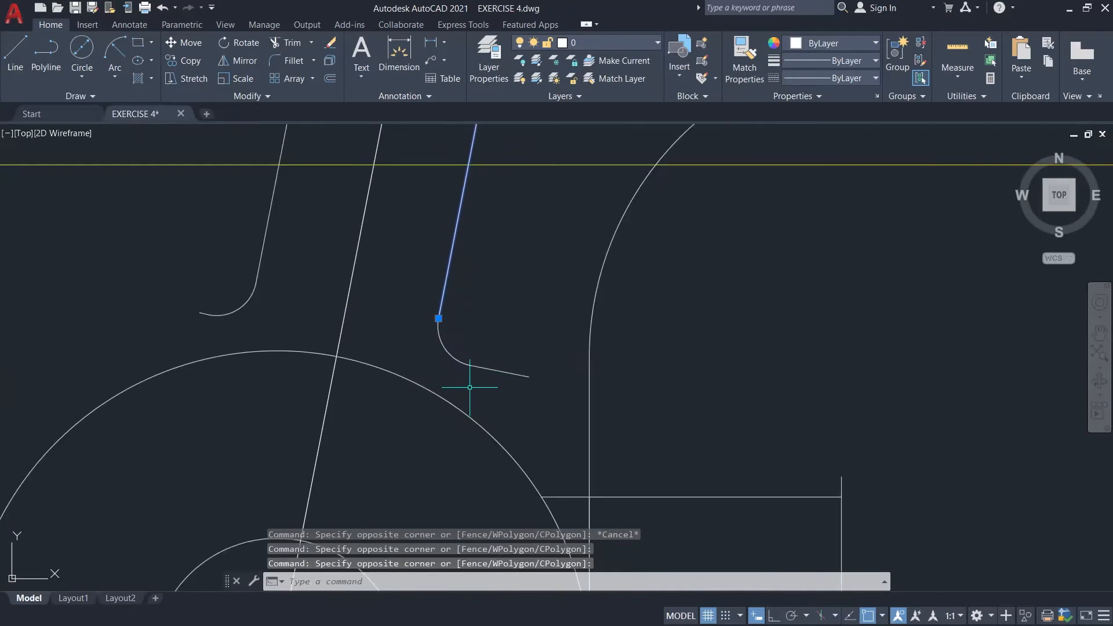
left_click(548, 386)
left_click(427, 303)
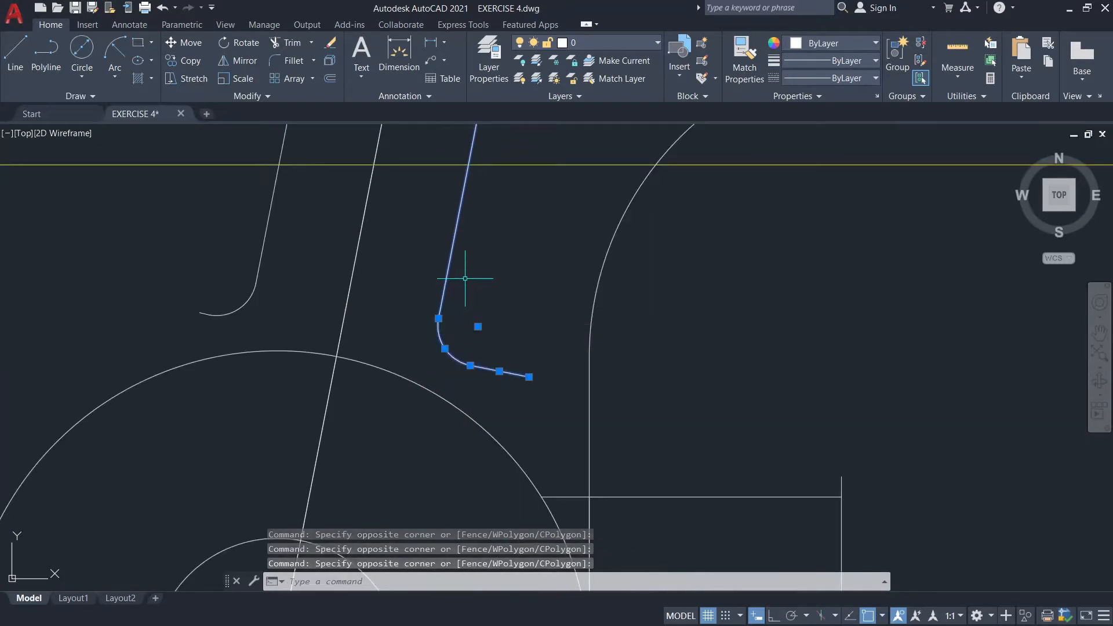
scroll(464, 280, "down", 2)
left_click(336, 303)
left_click(273, 272)
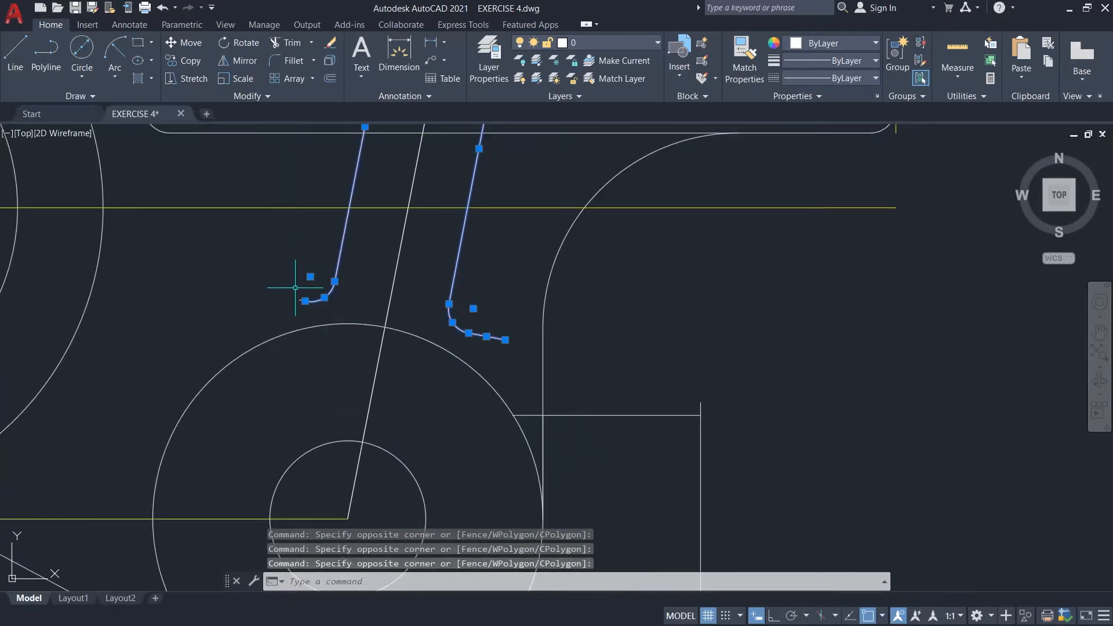
scroll(295, 284, "up", 5)
left_click(343, 319)
scroll(431, 281, "down", 4)
middle_click_drag(461, 206, 471, 472)
scroll(468, 332, "up", 3)
left_click(557, 415)
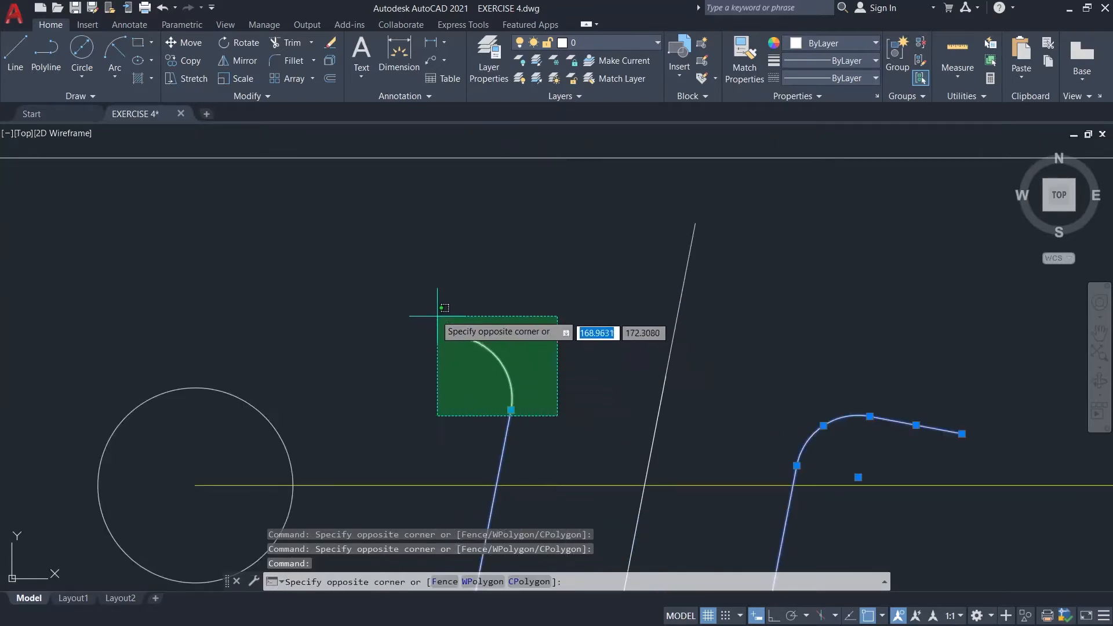
left_click(410, 301)
left_click(583, 42)
left_click(576, 96)
scroll(672, 207, "down", 3)
key("Escape")
- Make the GREEN layer current and draw a circle of radius 2.38 centred on the left boss's concentric circles
scroll(710, 303, "down", 3)
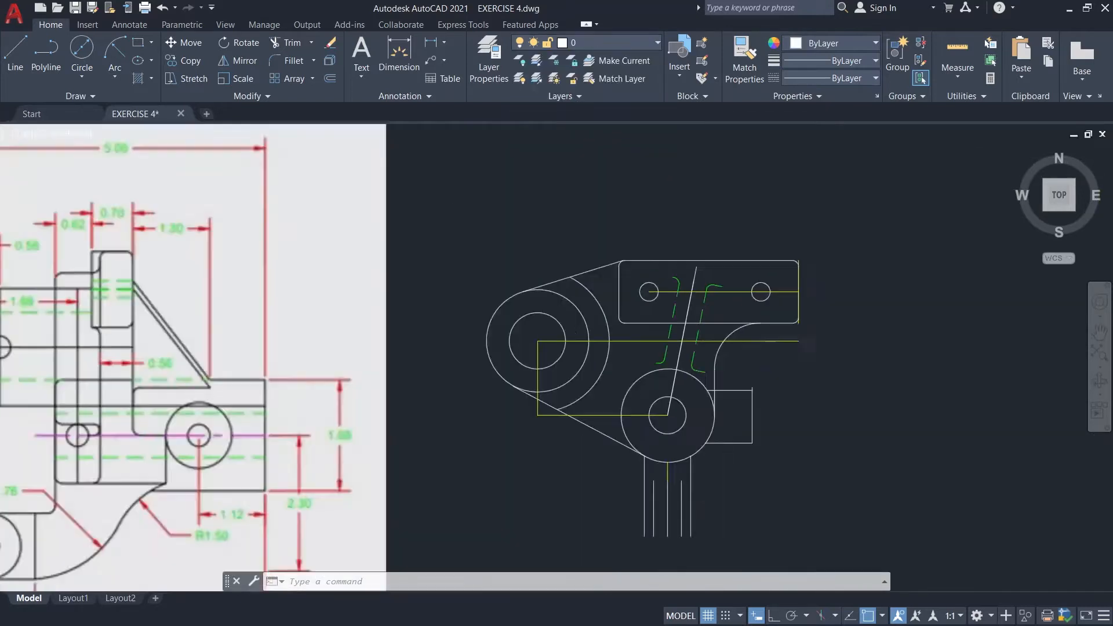
middle_click_drag(523, 327, 862, 260)
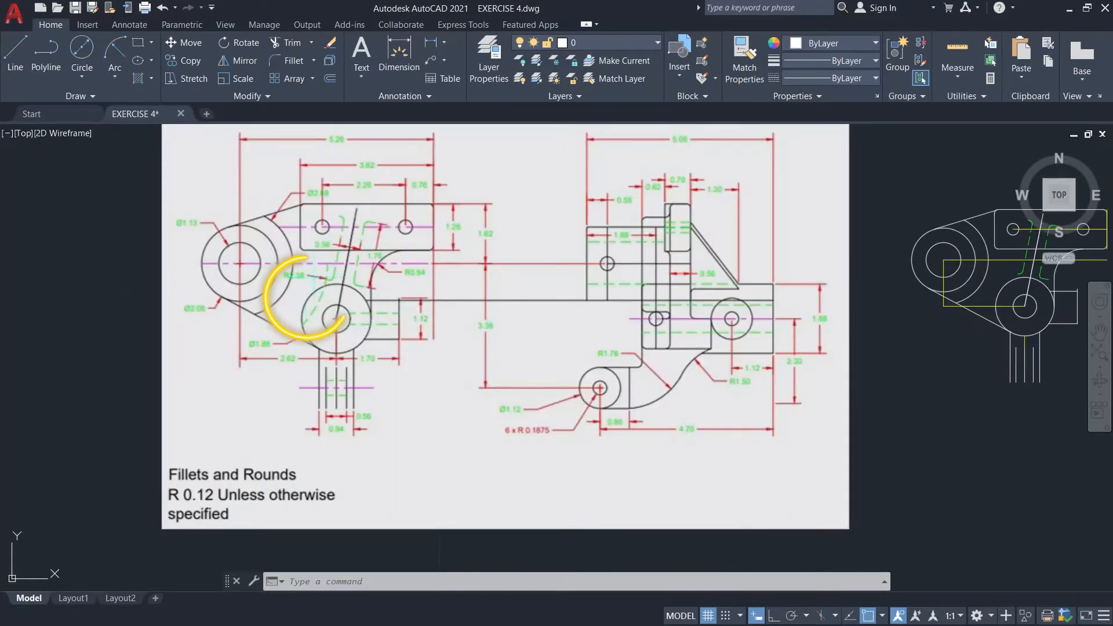
middle_click_drag(890, 339, 568, 361)
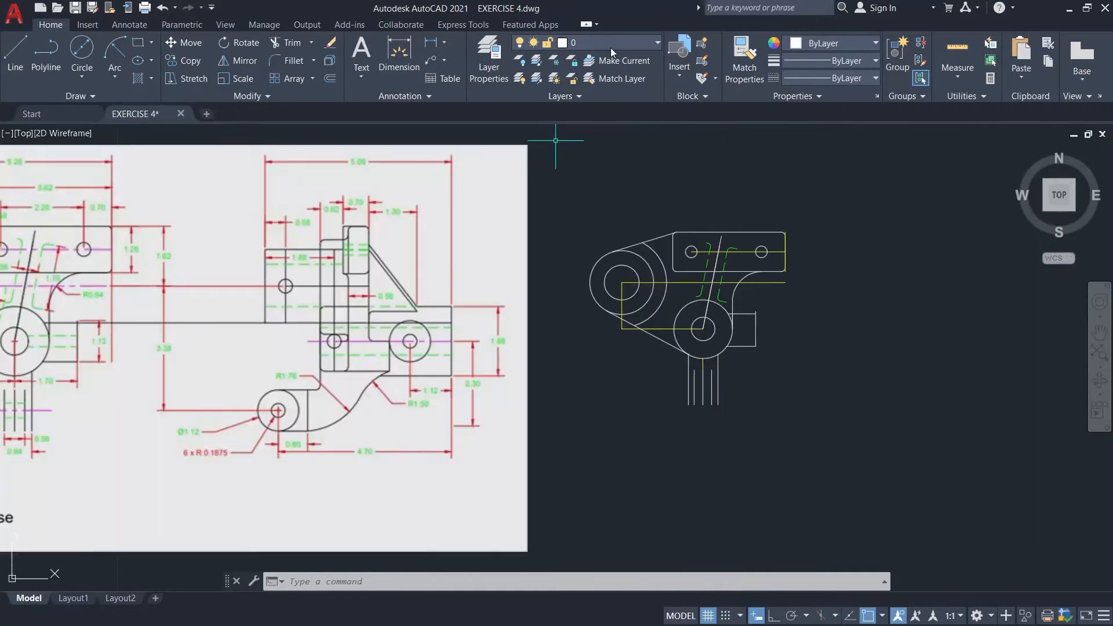
left_click(610, 47)
left_click(594, 95)
left_click(92, 81)
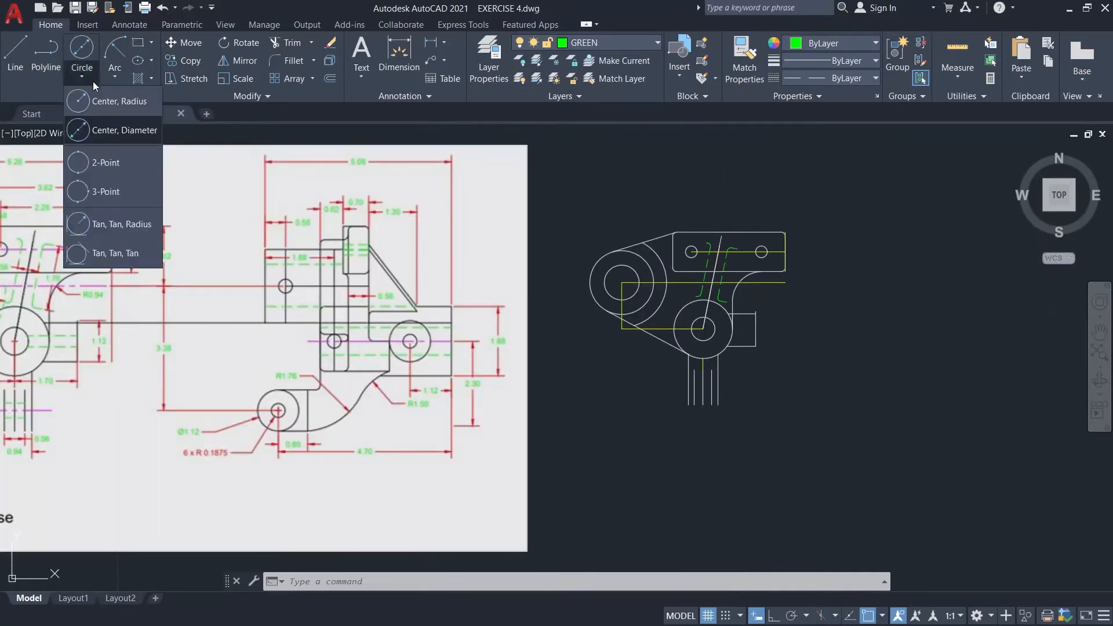
left_click(126, 103)
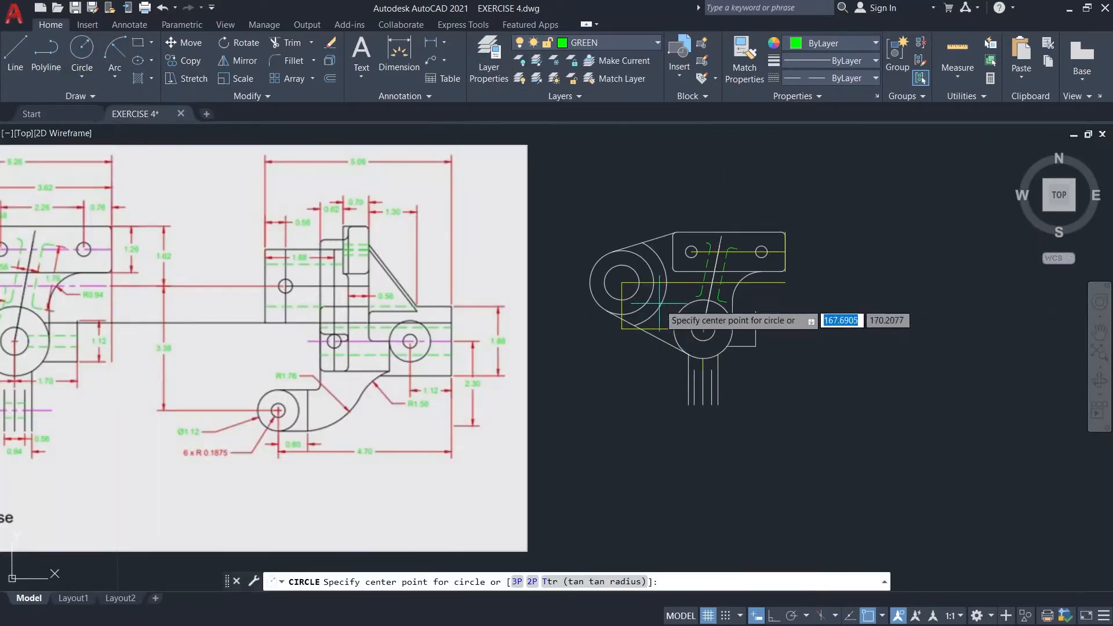
left_click(622, 283)
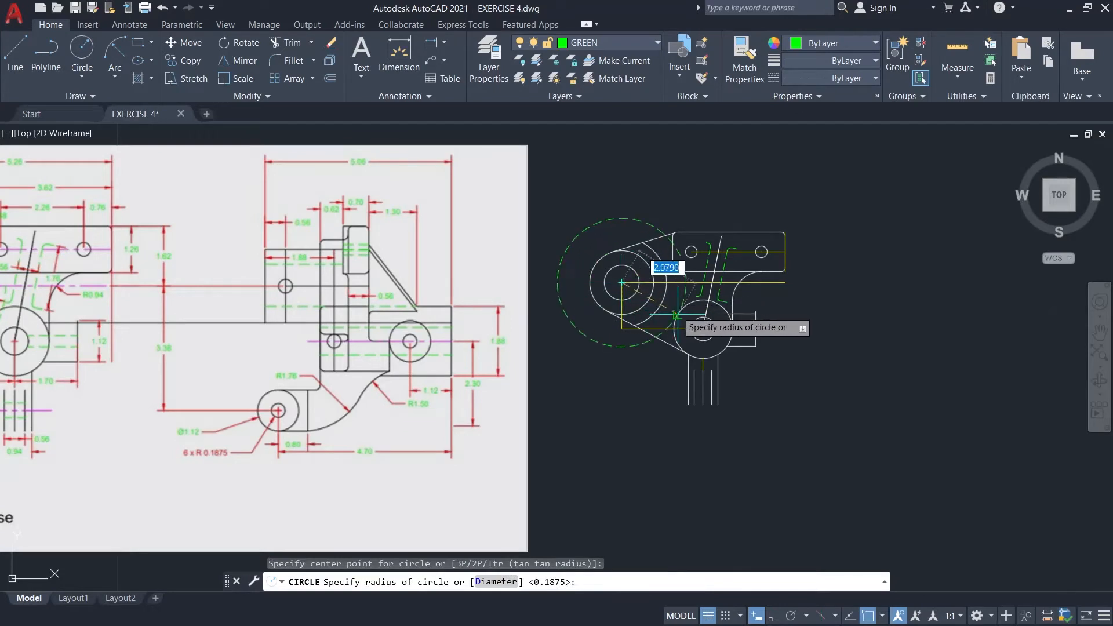
key("Return")
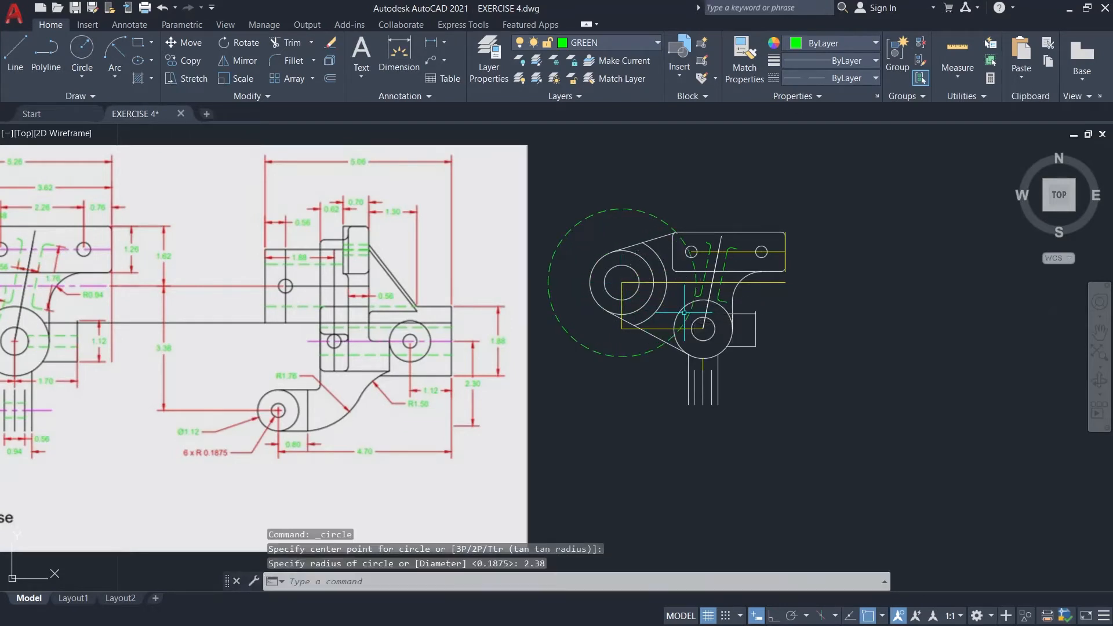
- Trim the radius 2.38 circle to the hidden arc running down to the lower boss's outer circle
scroll(692, 252, "up", 2)
type("tr")
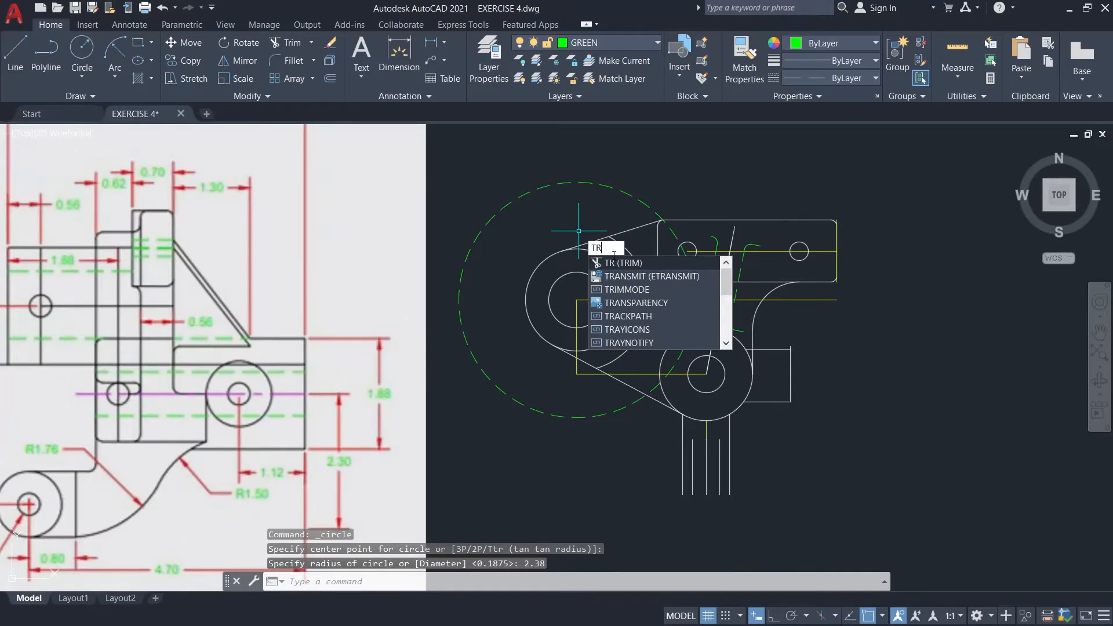
key("Return")
left_click(489, 220)
left_click(671, 237)
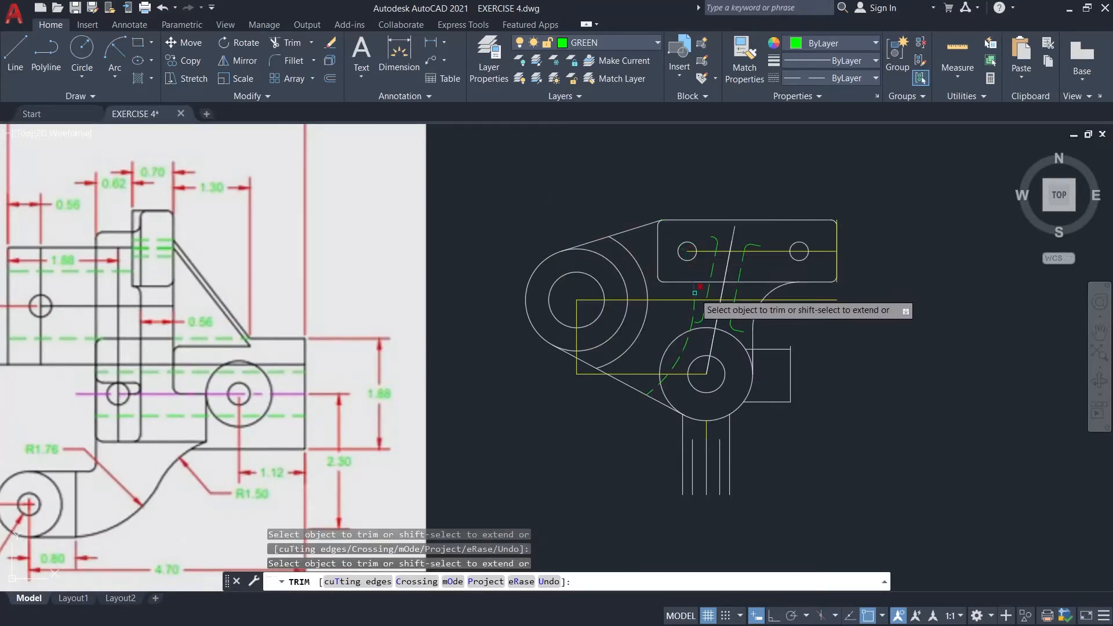
left_click(653, 387)
key("Escape")
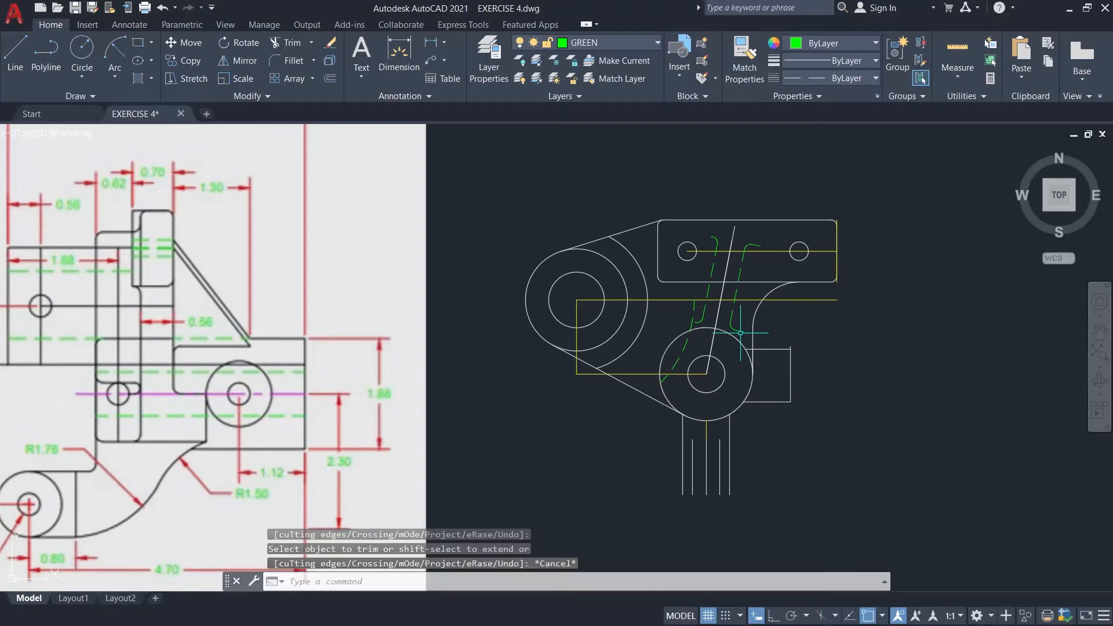
- Make the GUIDE layer current and draw a 0.15 vertical line down from the lower boss's centre with Ortho on
scroll(840, 306, "down", 5)
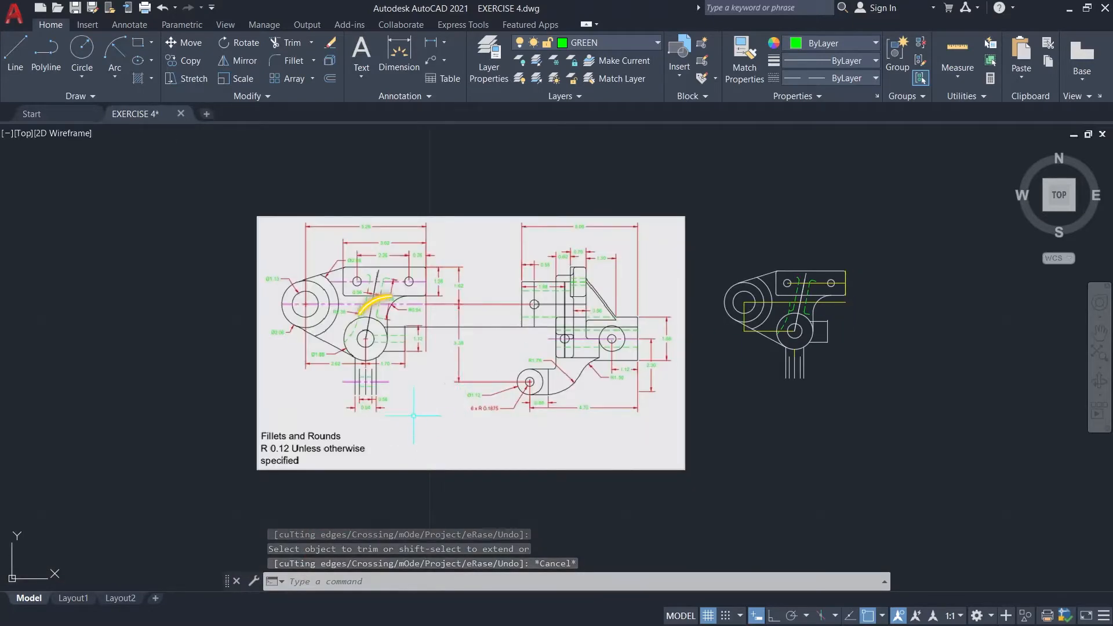
scroll(392, 334, "up", 2)
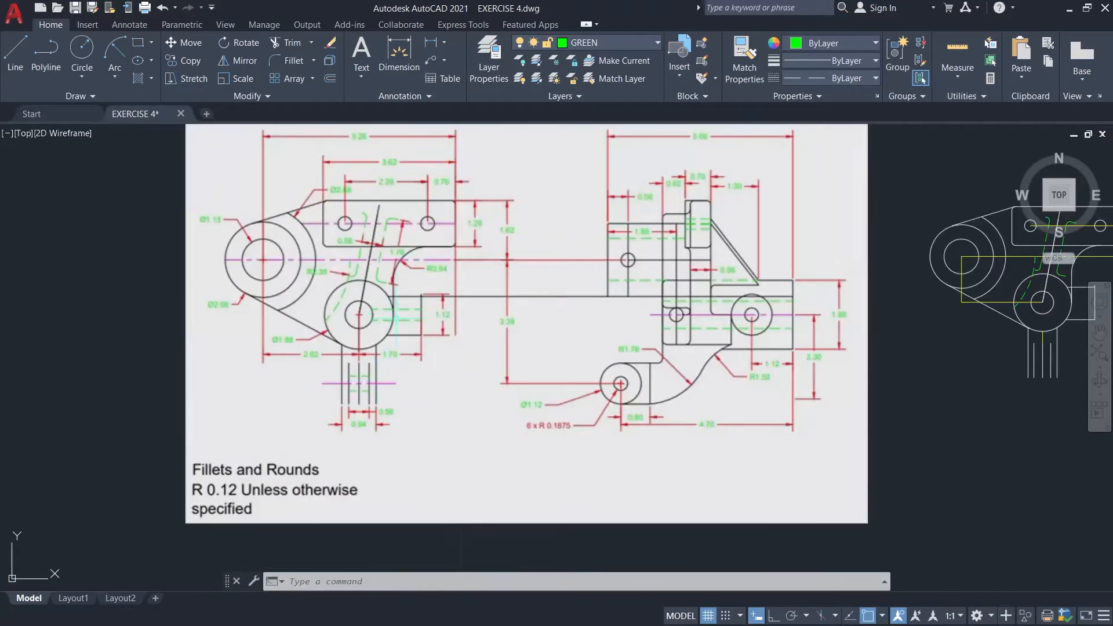
scroll(799, 355, "down", 1)
middle_click_drag(1044, 394, 664, 413)
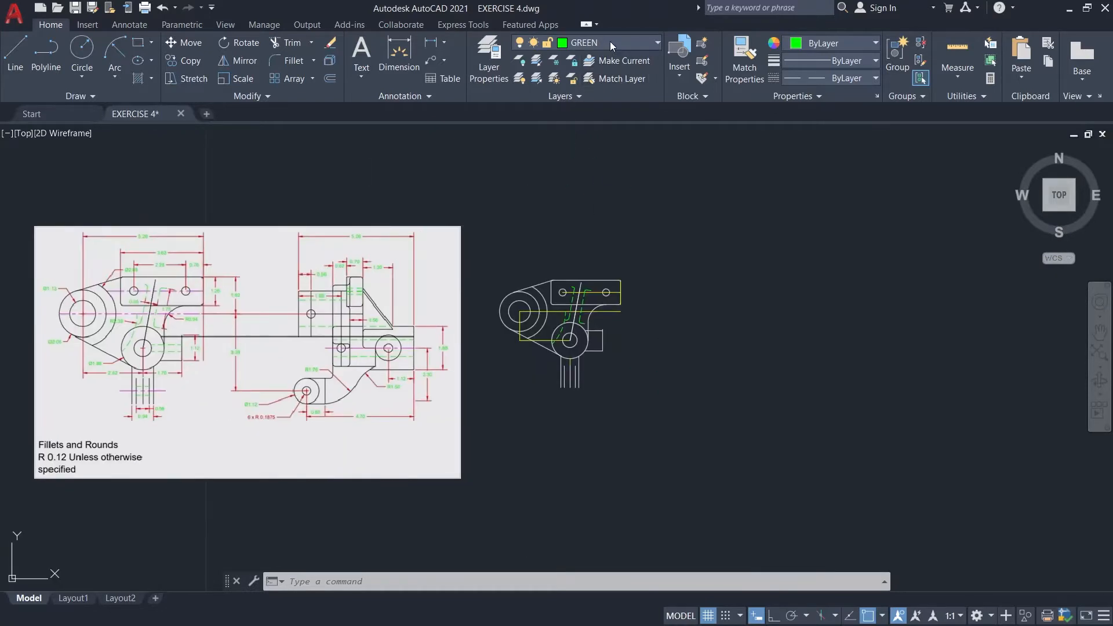
left_click(612, 44)
left_click(593, 111)
scroll(579, 300, "up", 2)
scroll(571, 408, "up", 1)
key("F8")
type("l")
left_click(585, 429)
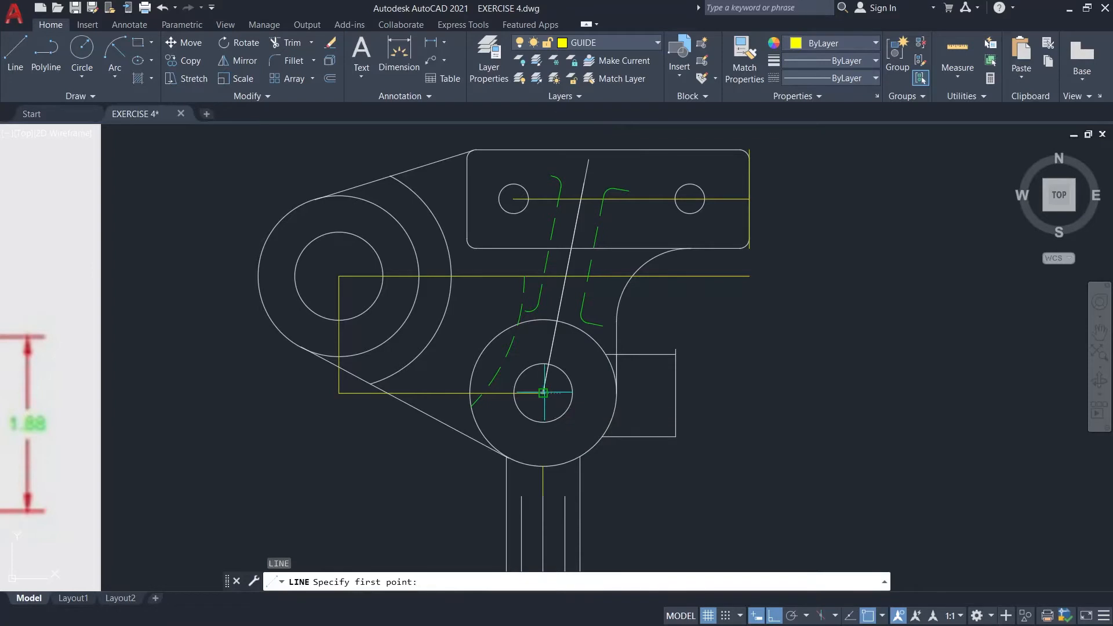
left_click(542, 393)
type("0.15")
key("Return")
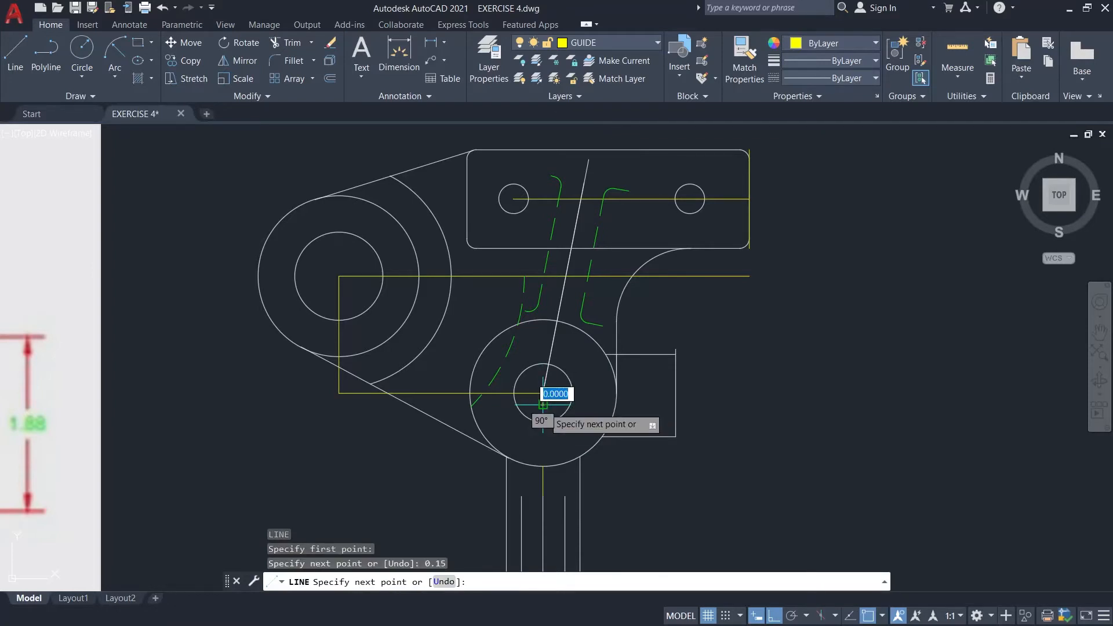
key("Escape")
- Stretch the upper end of the short vertical guide line 0.15 upward from the lower boss's centre
scroll(543, 393, "up", 4)
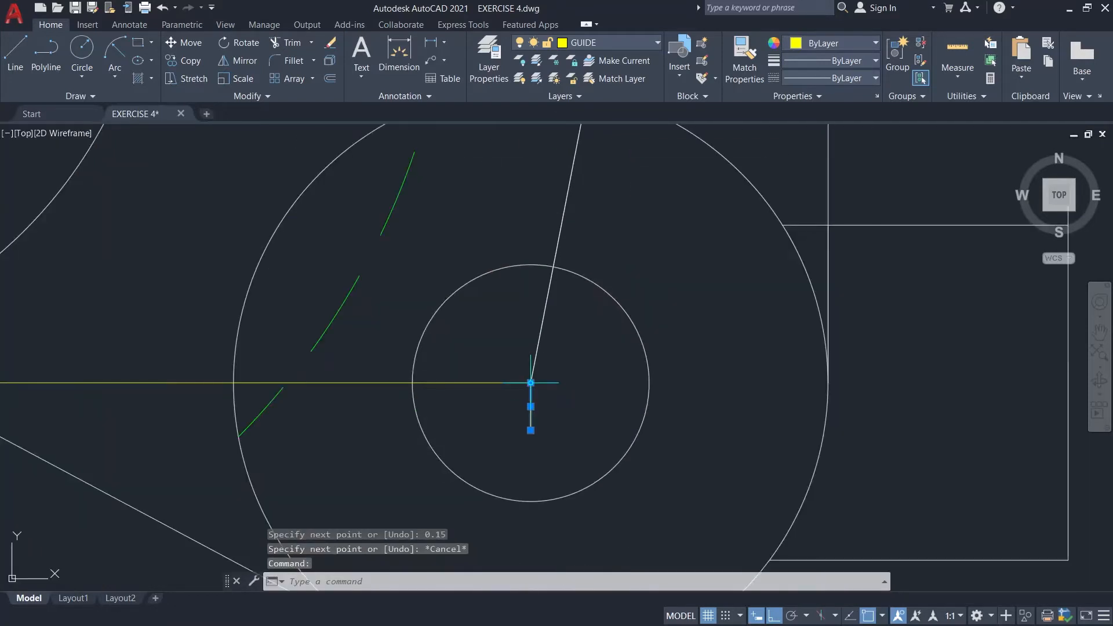
left_click(531, 383)
type("0.1")
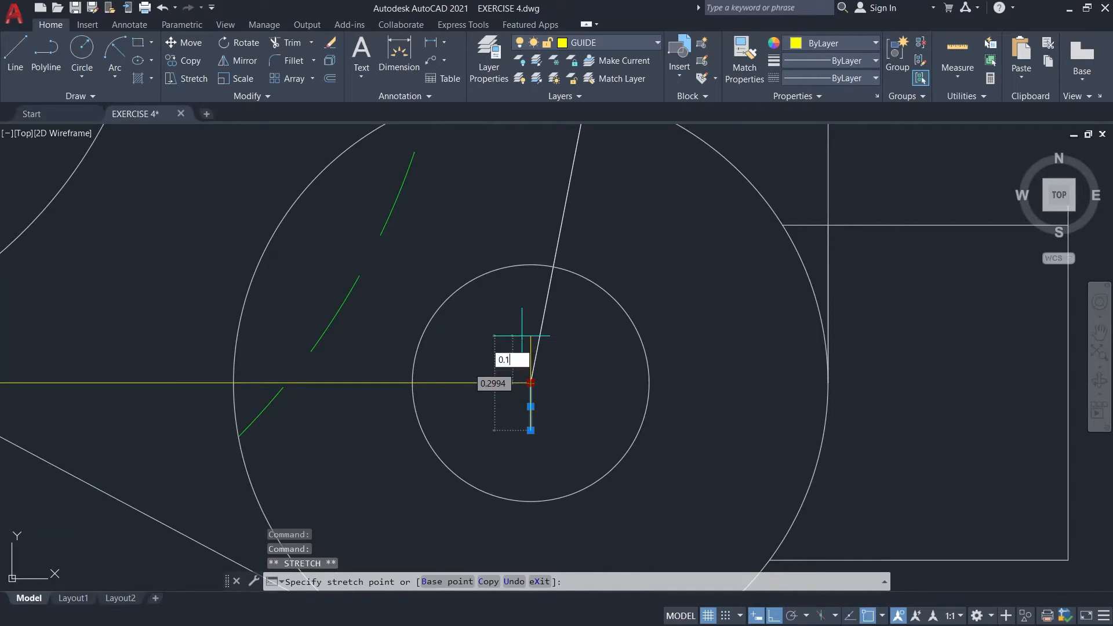
type("5")
key("Return")
key("Escape")
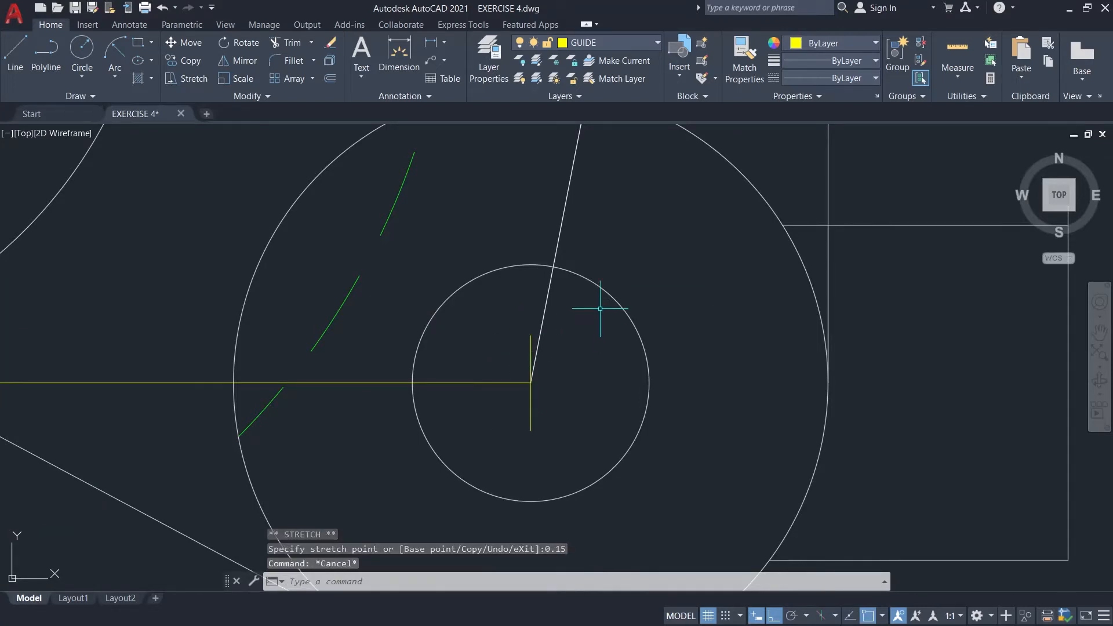
- Make the GREEN layer current and draw horizontal hidden lines from both ends of the short guide to the right edge of the side block
scroll(599, 308, "down", 4)
left_click(611, 43)
left_click(586, 93)
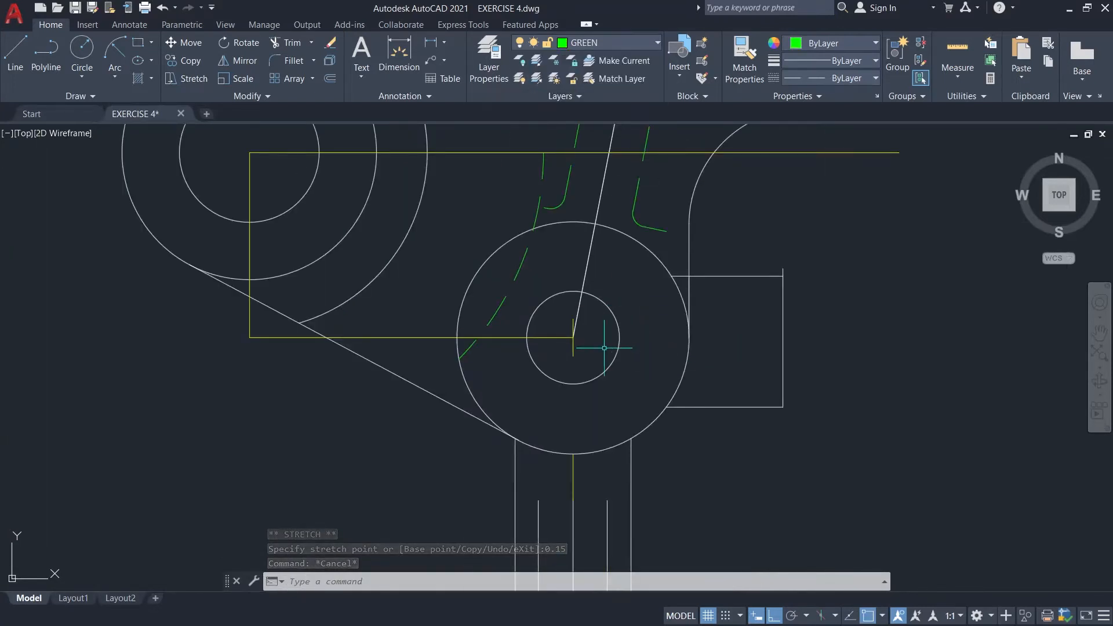
type("l")
key("Return")
left_click(572, 319)
left_click(783, 319)
key("Return")
key("Return")
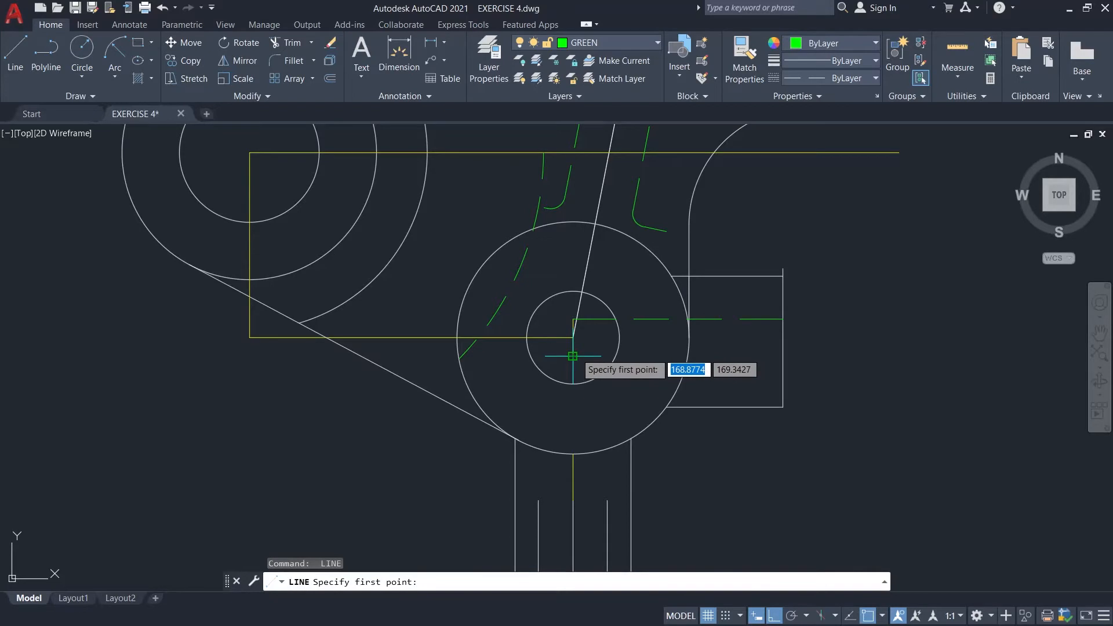
left_click(573, 356)
left_click(782, 356)
key("Escape")
- Make the GUIDE layer current and draw a 0.2 line upward from the midpoint of the stem's middle vertical line
scroll(807, 331, "down", 2)
middle_click_drag(821, 414, 773, 343)
scroll(693, 348, "down", 4)
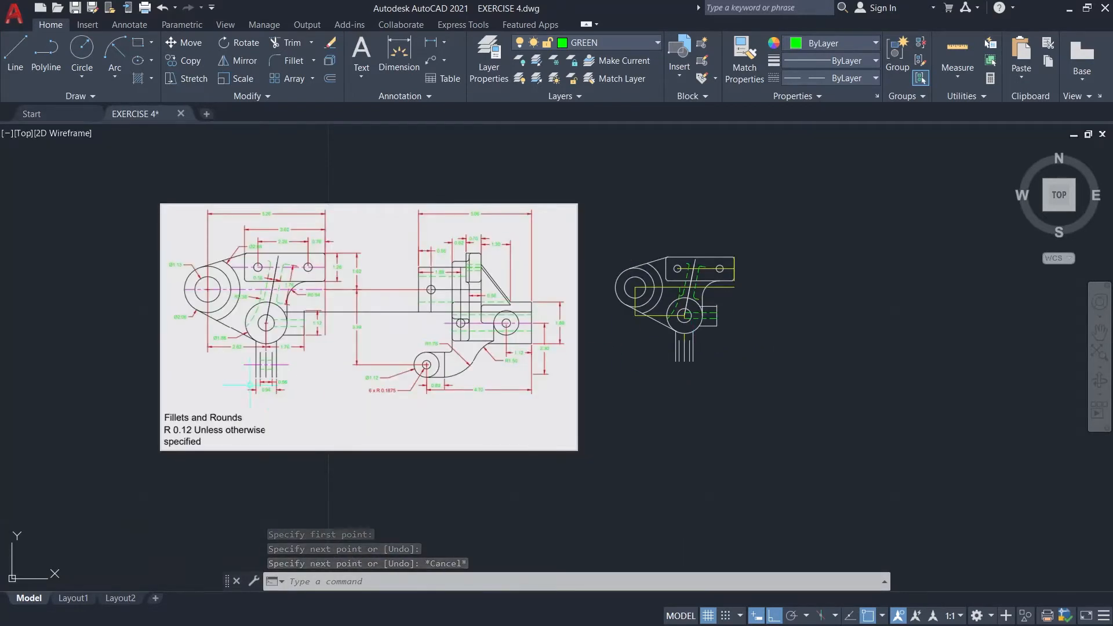
scroll(272, 360, "up", 3)
scroll(301, 336, "up", 2)
scroll(322, 326, "down", 1)
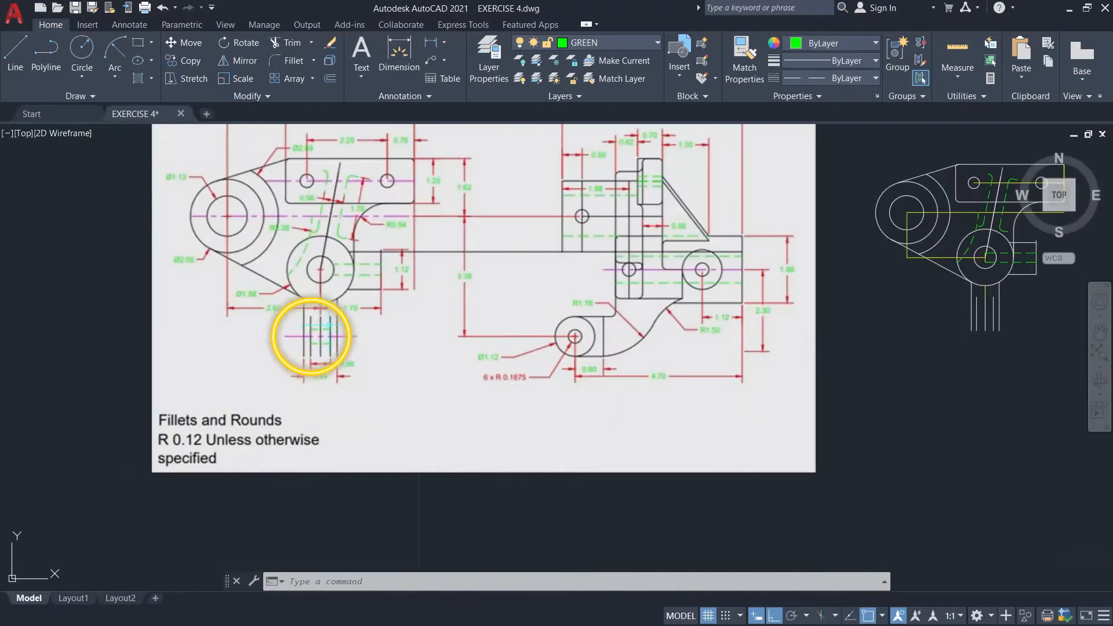
middle_click_drag(933, 361, 640, 387)
scroll(689, 358, "up", 2)
scroll(747, 330, "up", 2)
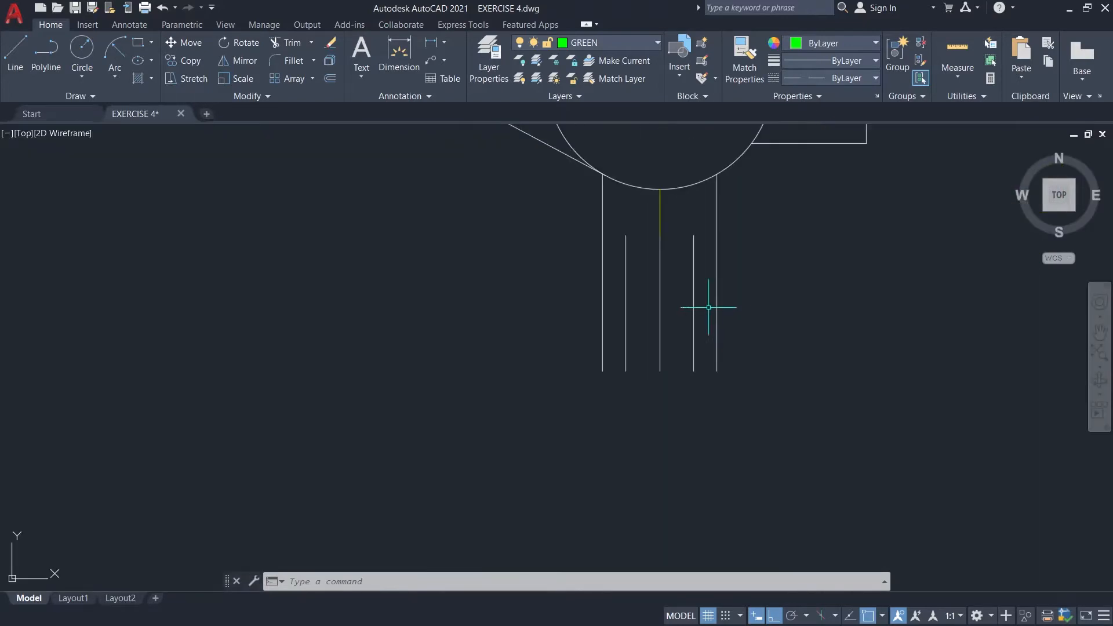
left_click(648, 48)
left_click(593, 111)
key("l")
key("Return")
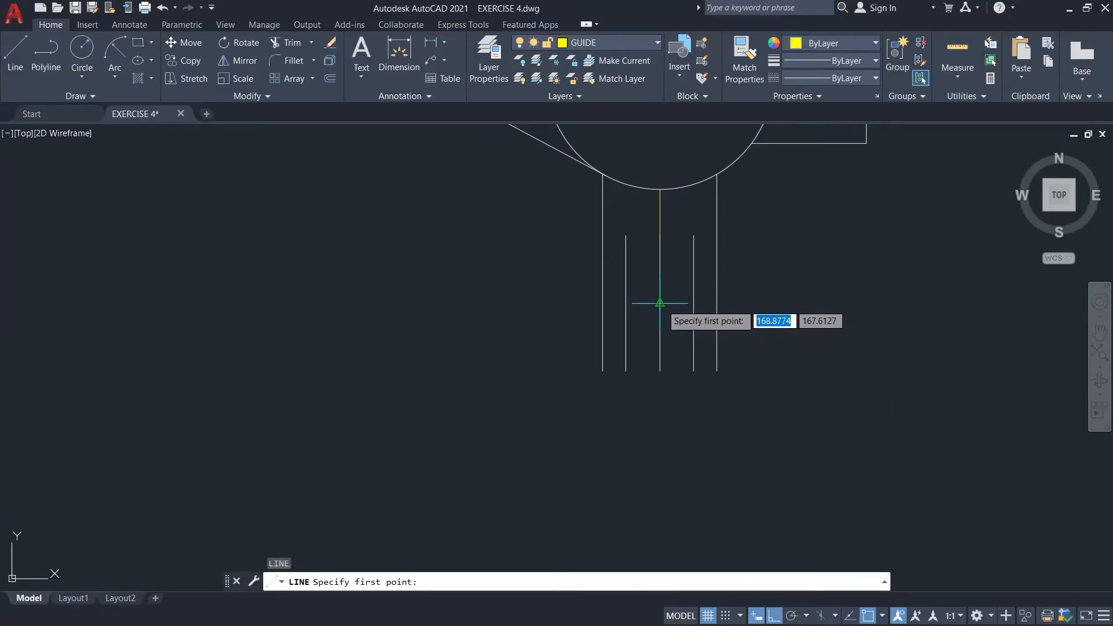
left_click(660, 302)
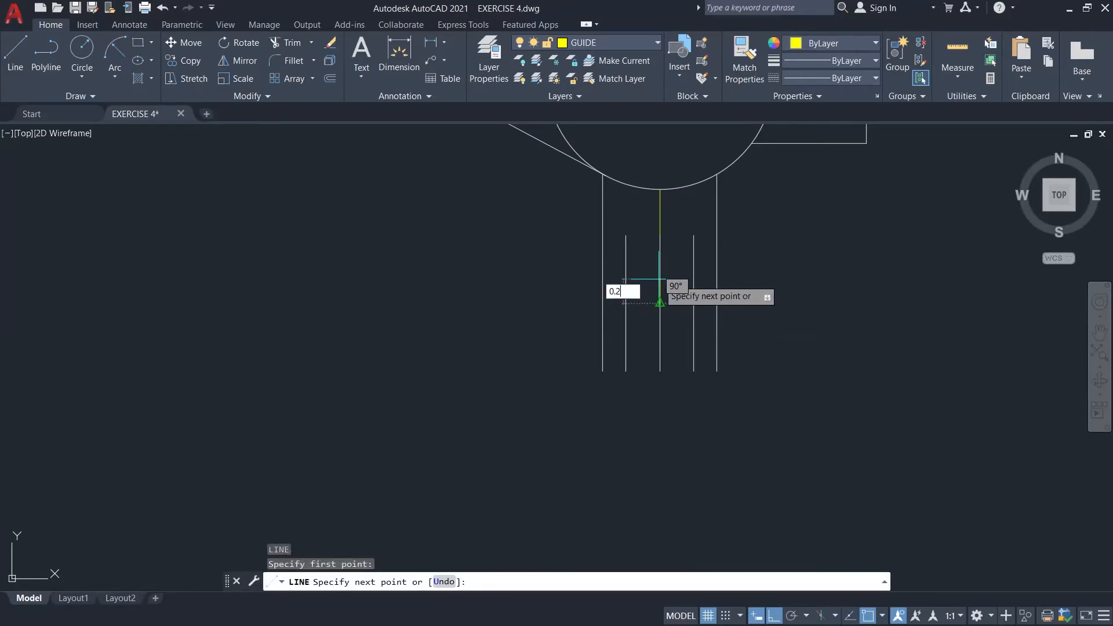
type("0.2")
key("Return")
key("Escape")
- On the GREEN layer, draw a hidden line from the 0.2 guide's upper end to the left inner stem line, and stretch it across to the right one
scroll(668, 277, "up", 2)
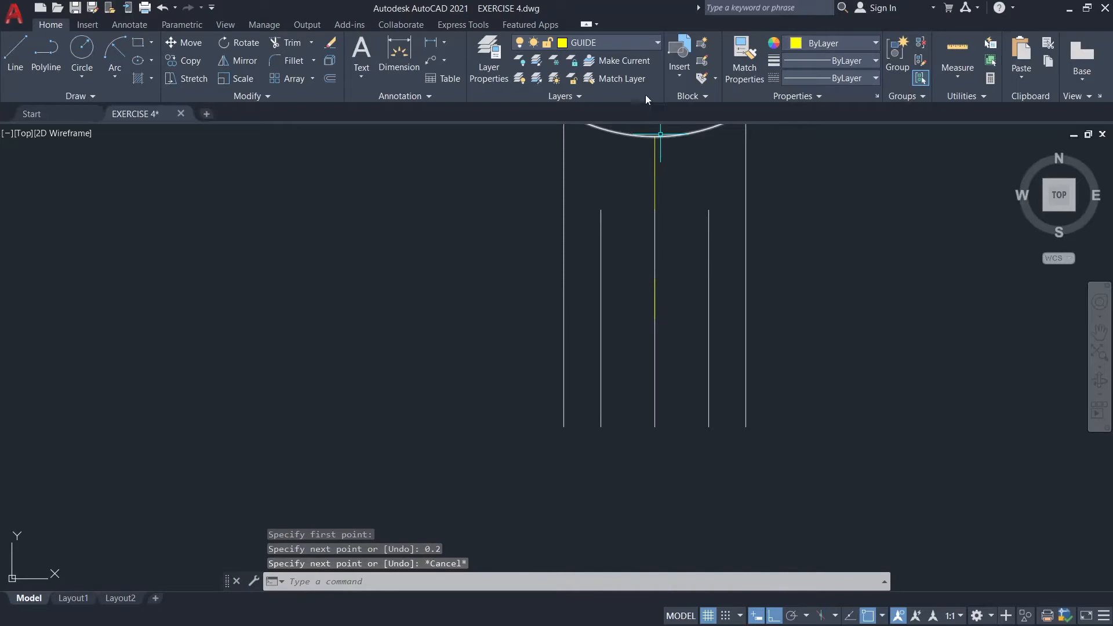
left_click(621, 48)
left_click(595, 96)
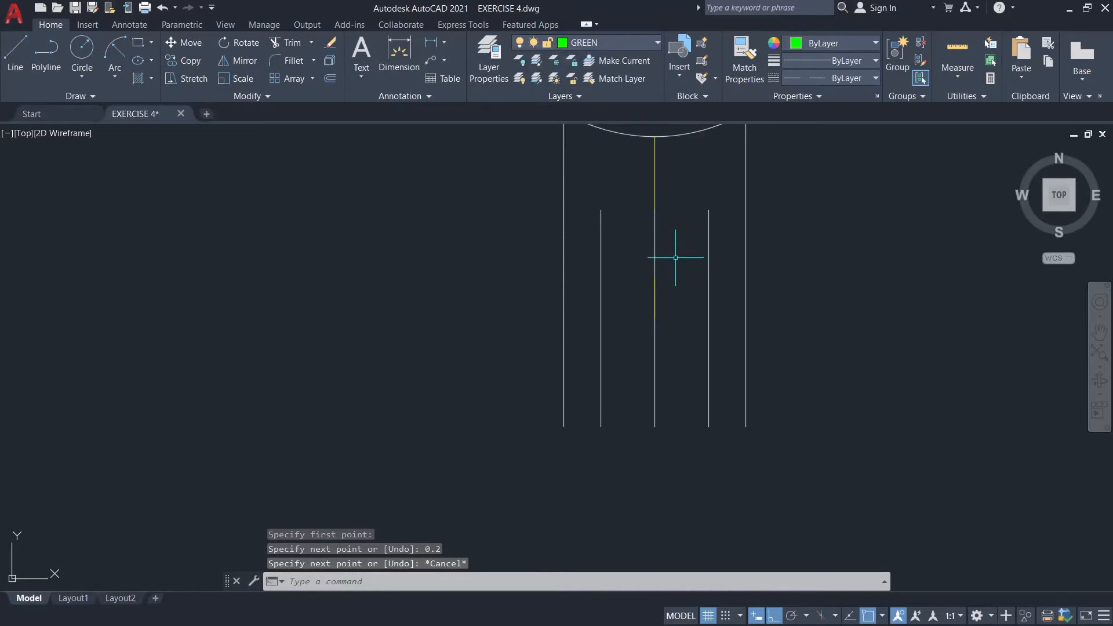
key("Return")
left_click(654, 279)
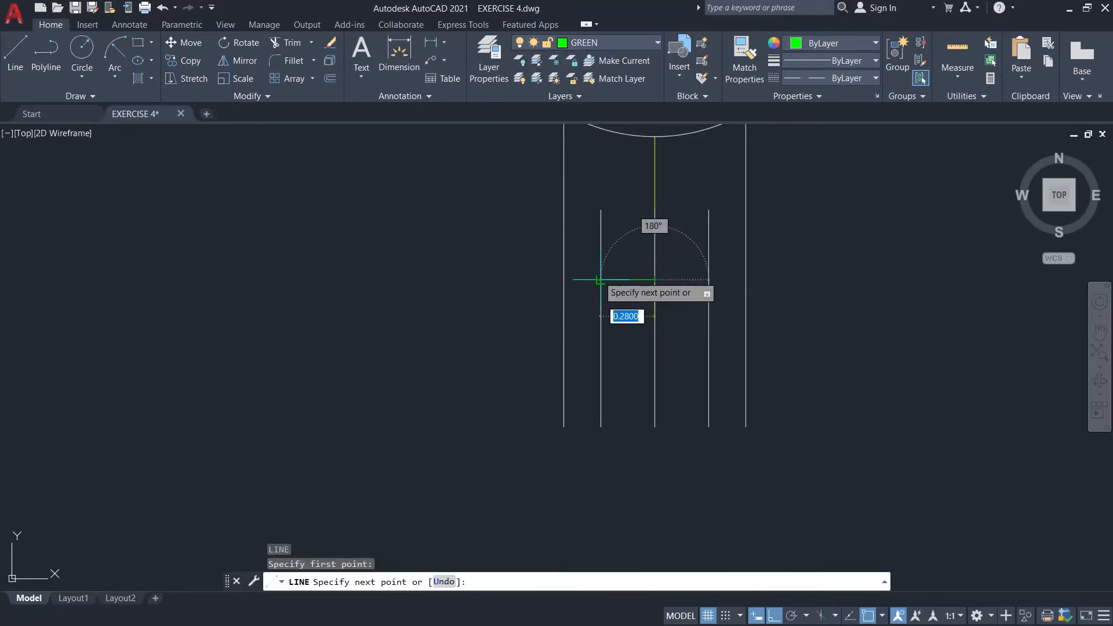
left_click(601, 279)
key("Escape")
left_click(633, 279)
left_click(655, 279)
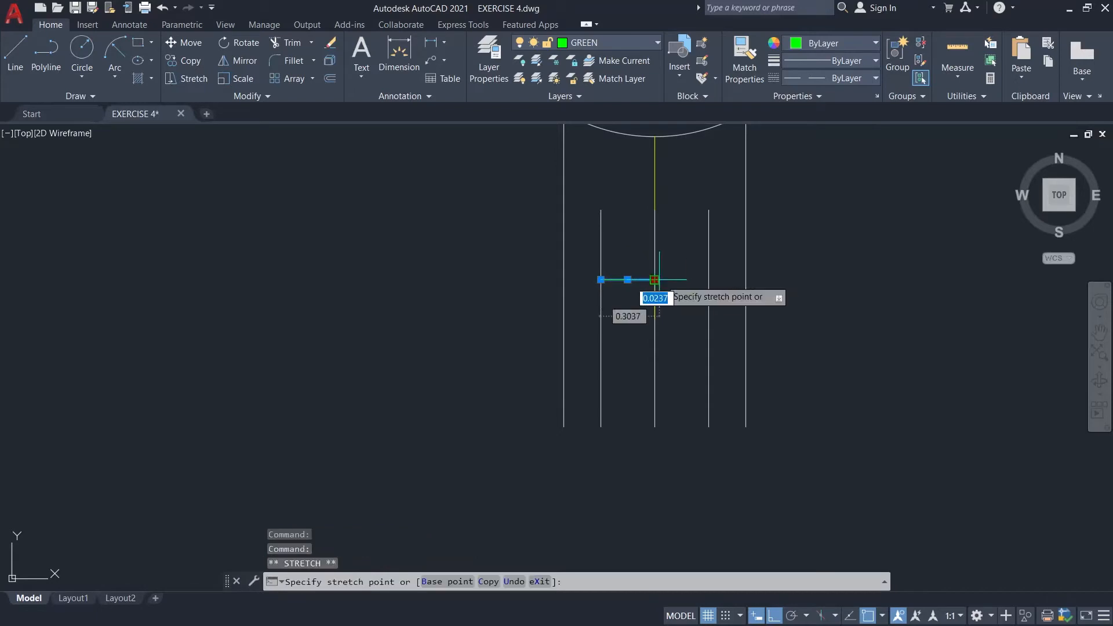
key("Escape")
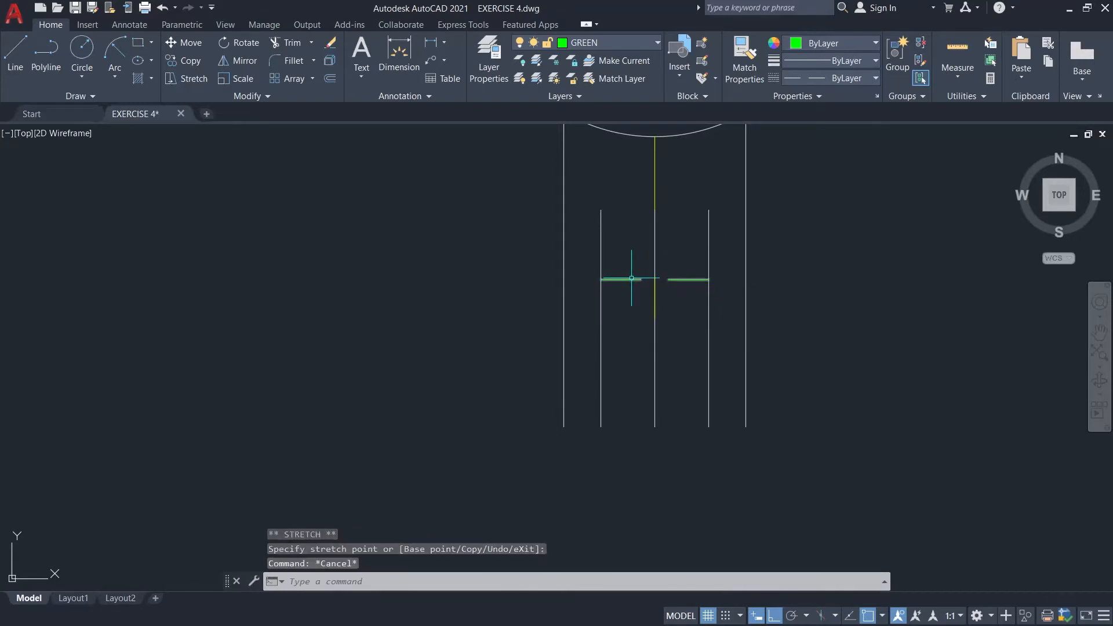
- Offset the stem's horizontal hidden line 0.40 downward
type("o")
key("Return")
left_click(600, 279)
left_click(708, 280)
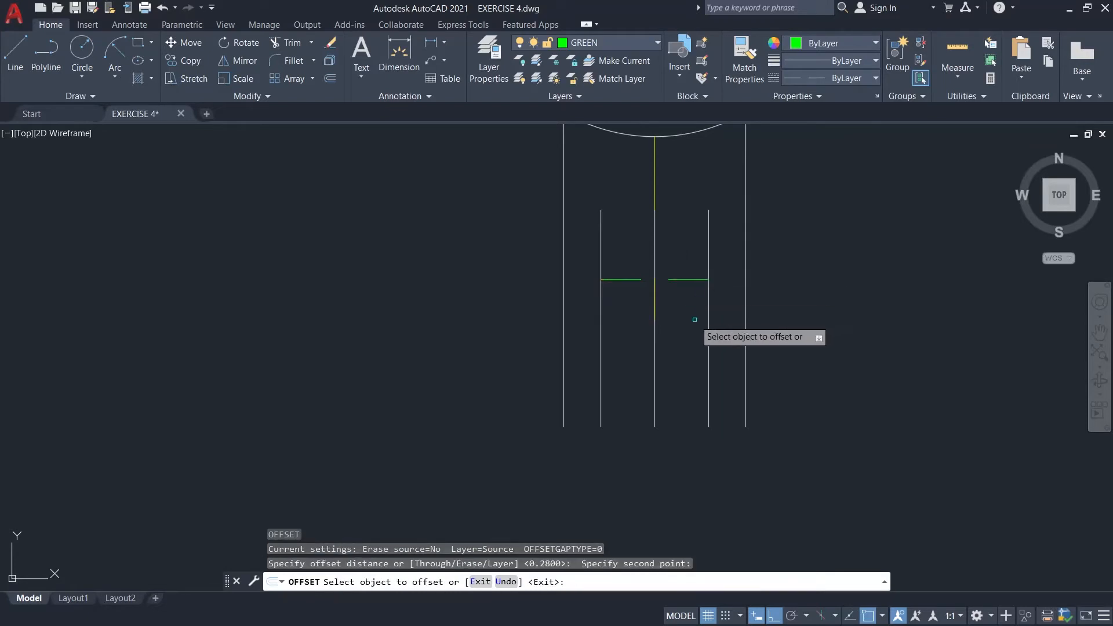
left_click(691, 279)
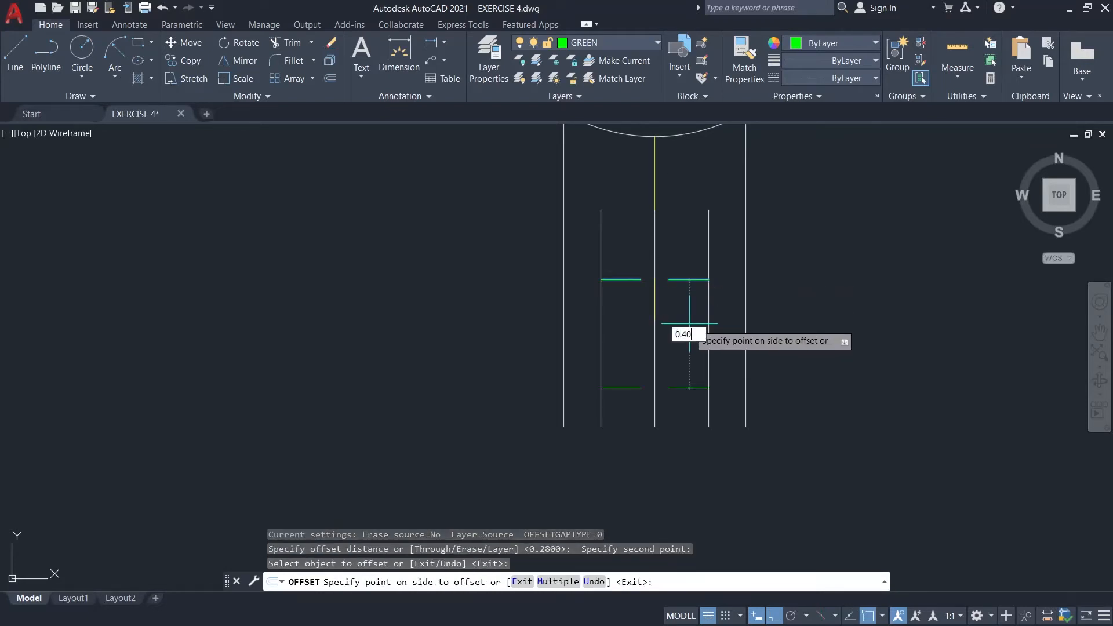
type("0.40")
key("Return")
key("Escape")
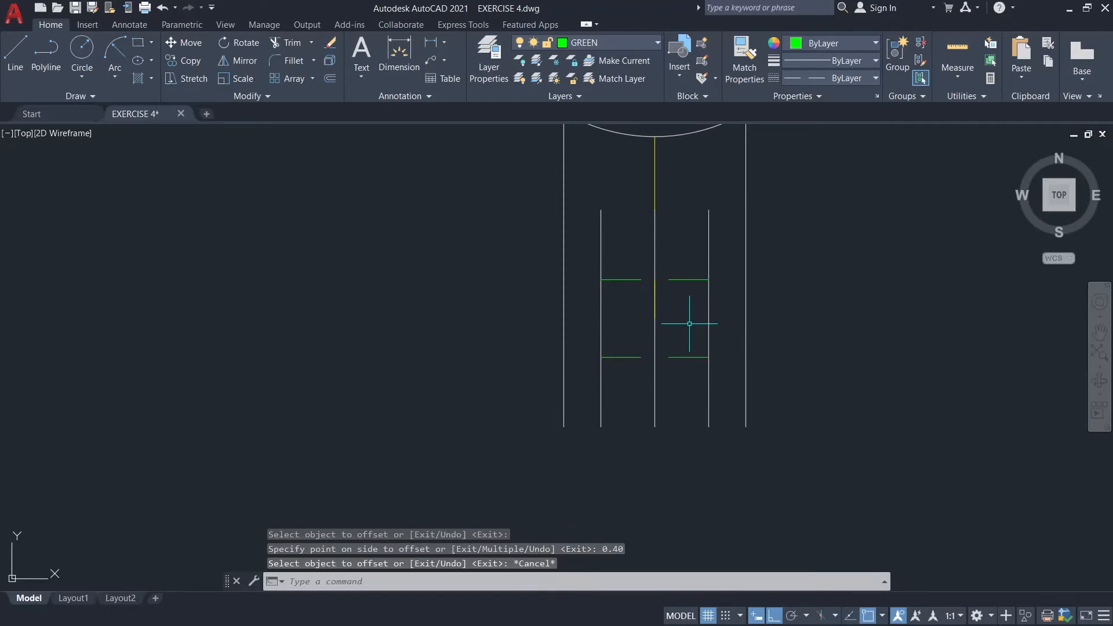
- Make the MAGENTA layer current and draw a horizontal centre line from the plate's right edge leftward through both plate holes
scroll(689, 324, "down", 8)
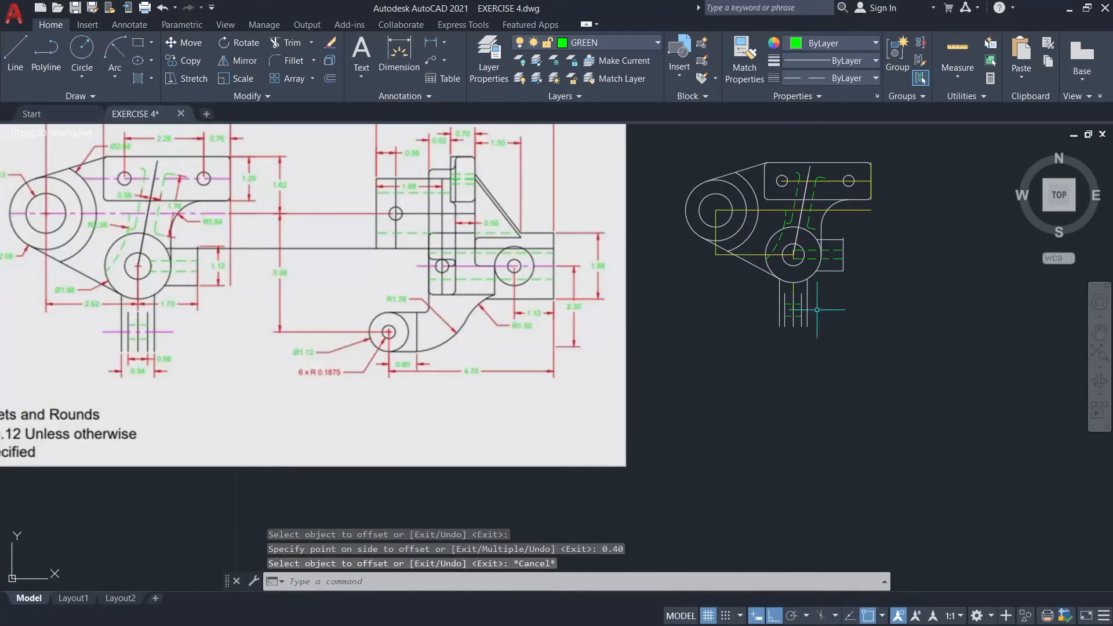
mouse_move(910, 295)
middle_mouse_down()
mouse_move(899, 309)
mouse_move(962, 345)
middle_mouse_up()
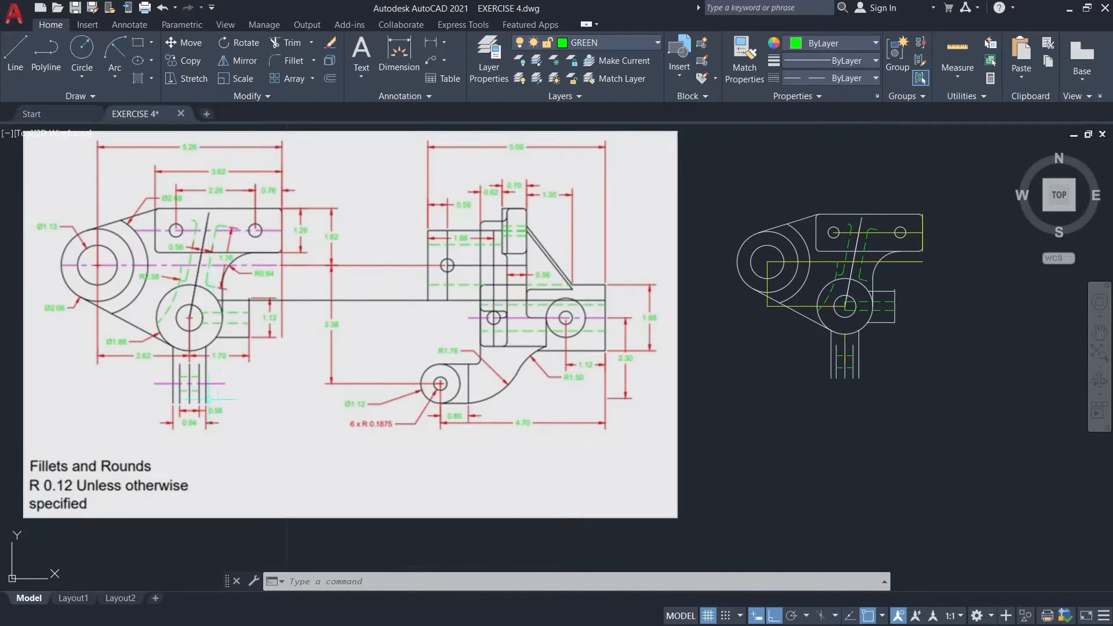
middle_click_drag(768, 304, 565, 324)
left_click(610, 42)
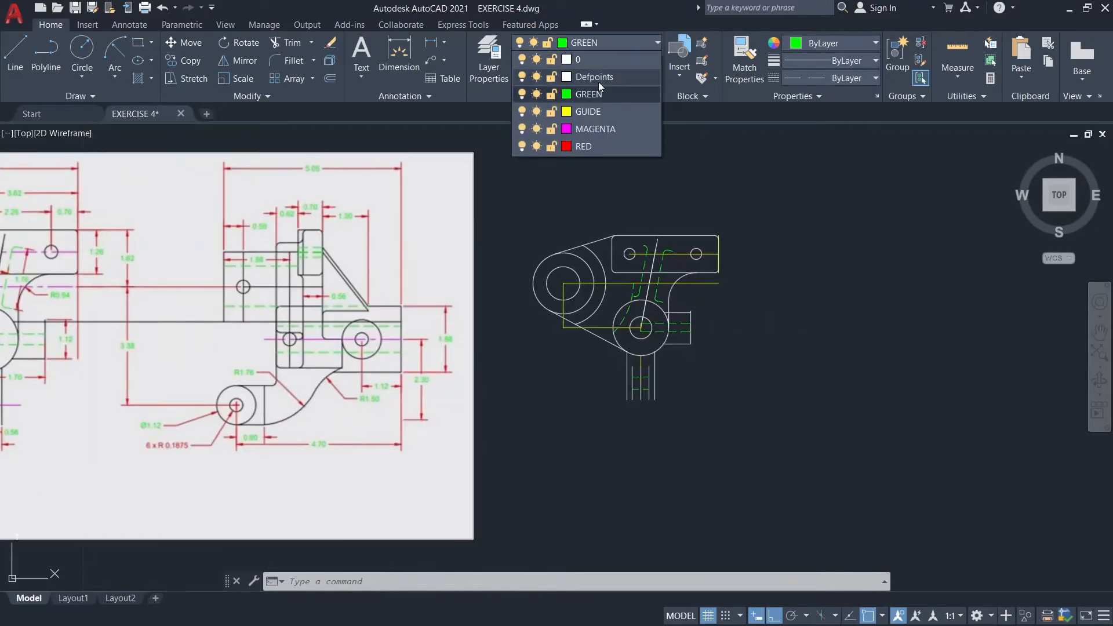
left_click(597, 128)
scroll(701, 248, "up", 4)
type("L")
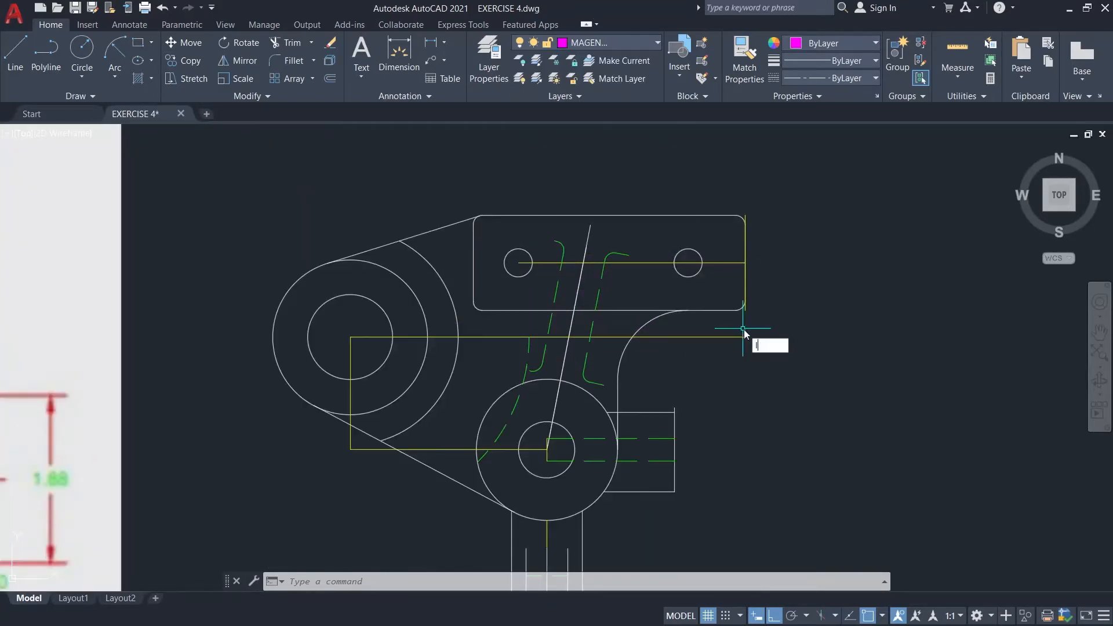
left_click(780, 361)
left_click(745, 263)
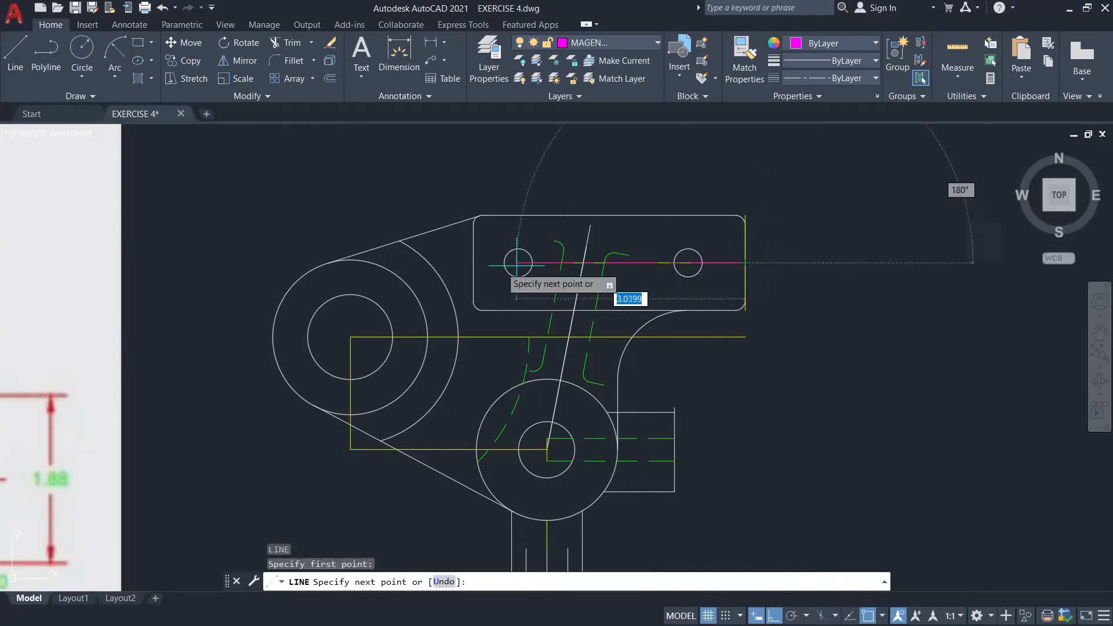
left_click(400, 264)
key("Escape")
- Trim the left overhang of the plate holes' centre line back to the large arc around the left boss
type("tr")
key("Return")
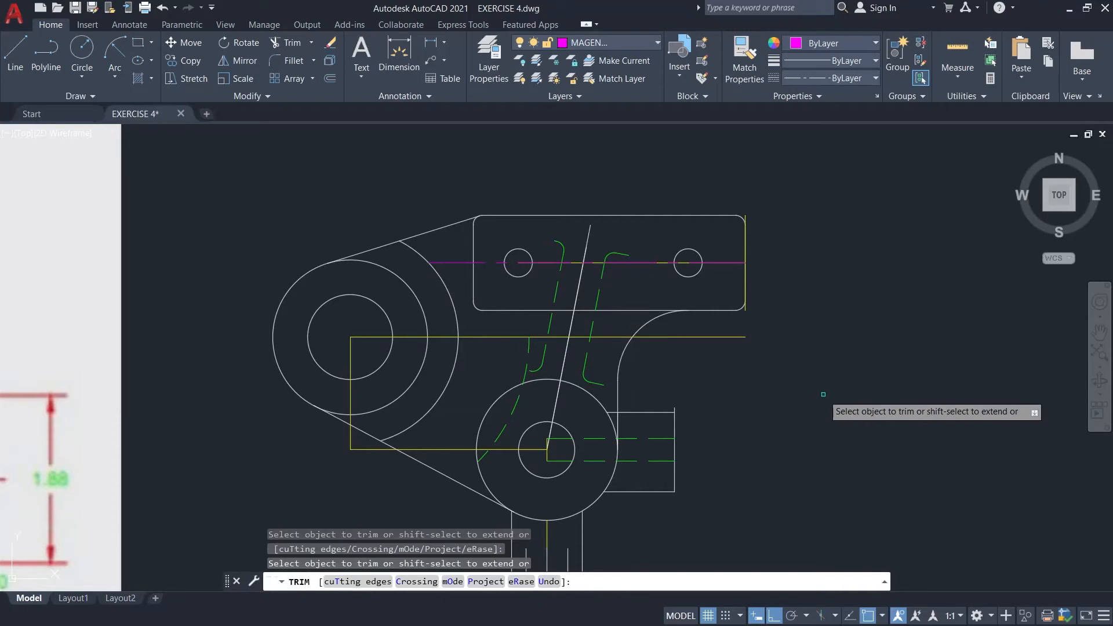
key("Escape")
- Draw a horizontal centre line 7 long to the right from the left boss's leftmost quadrant, passing through its centre
type("l")
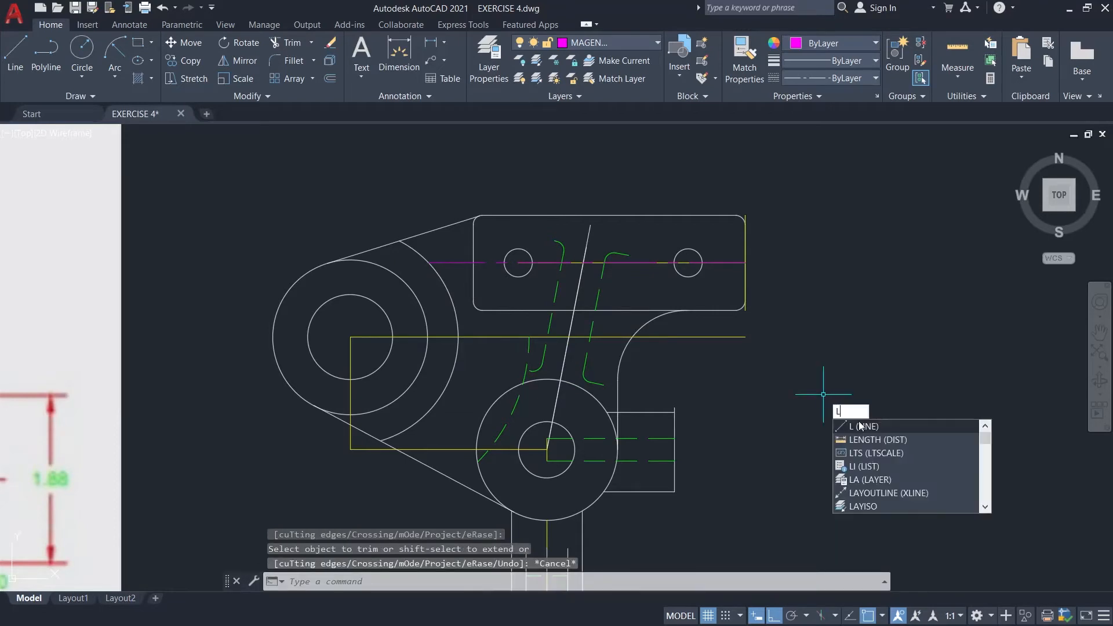
key("Return")
left_click(272, 336)
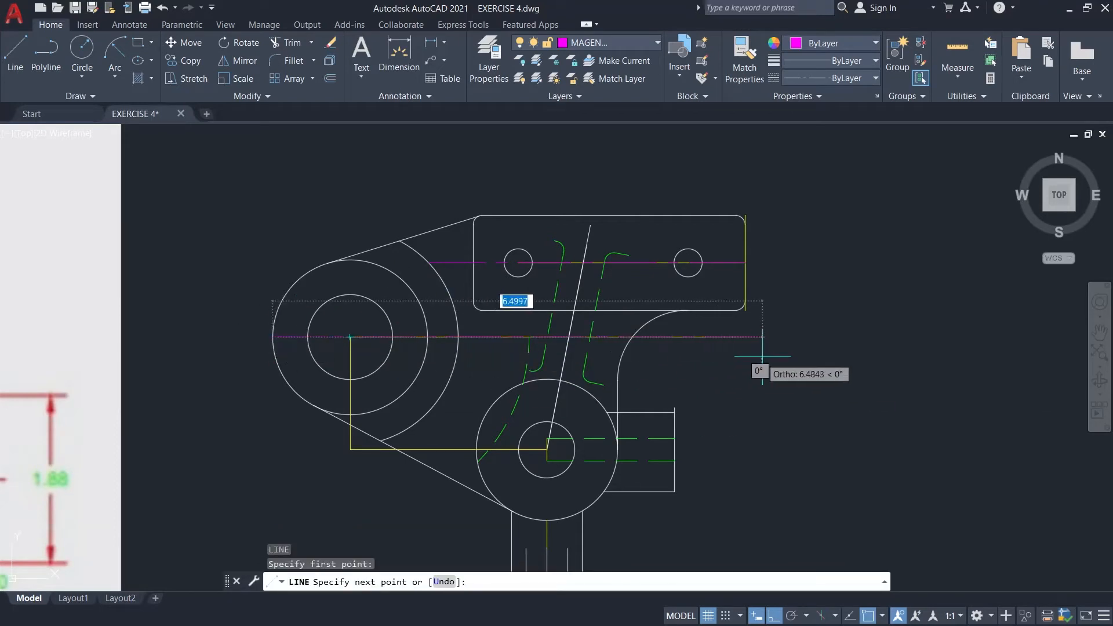
type("7")
key("Return")
key("Escape")
scroll(785, 355, "down", 4)
middle_click_drag(768, 400, 803, 379)
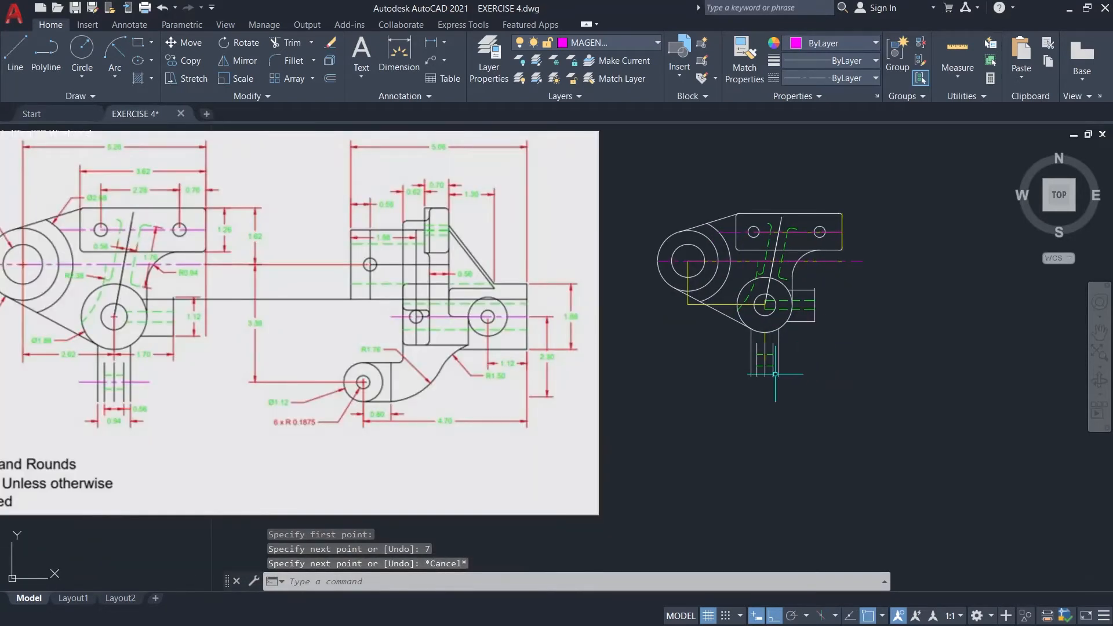
- Draw a horizontal centre line 1 long to the left from the stem's middle line, midway between its hidden lines
scroll(775, 374, "up", 6)
type("l")
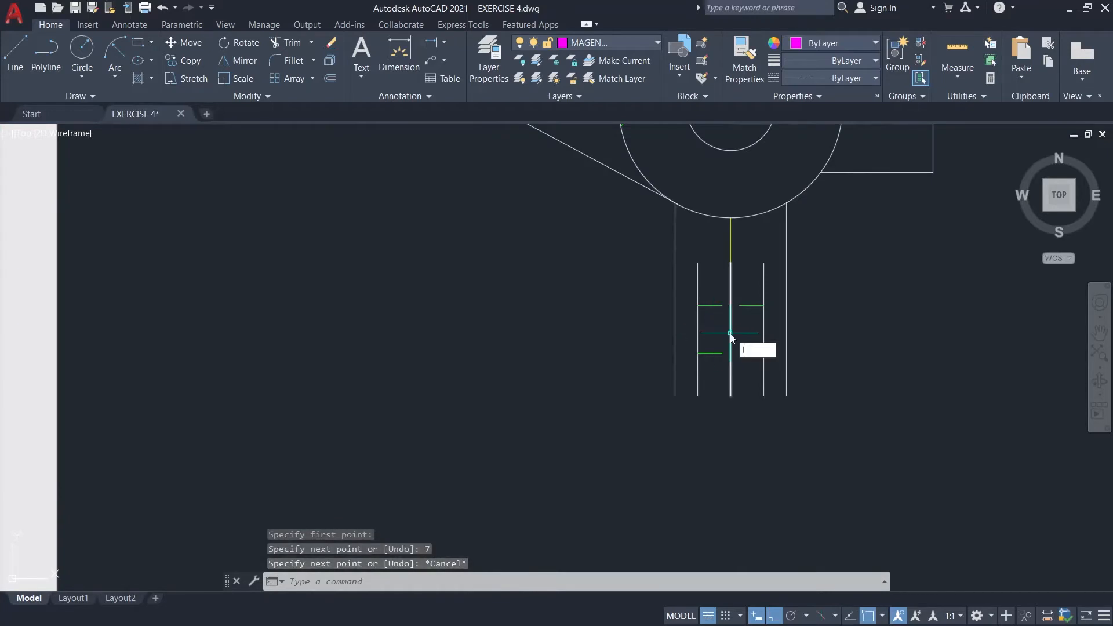
key("Return")
left_click(730, 329)
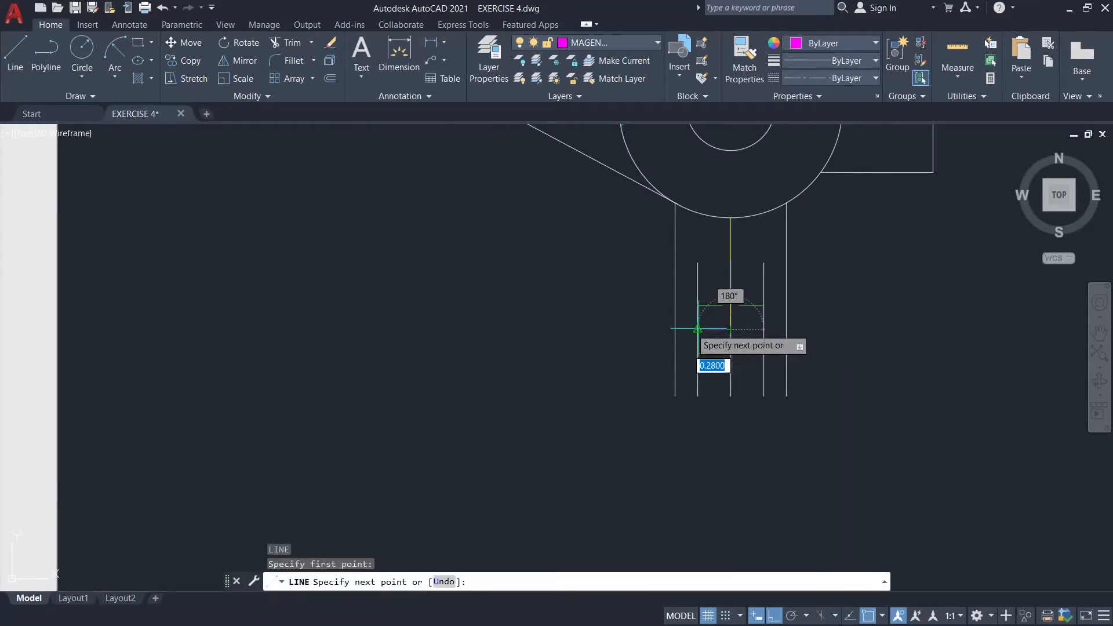
key("Return")
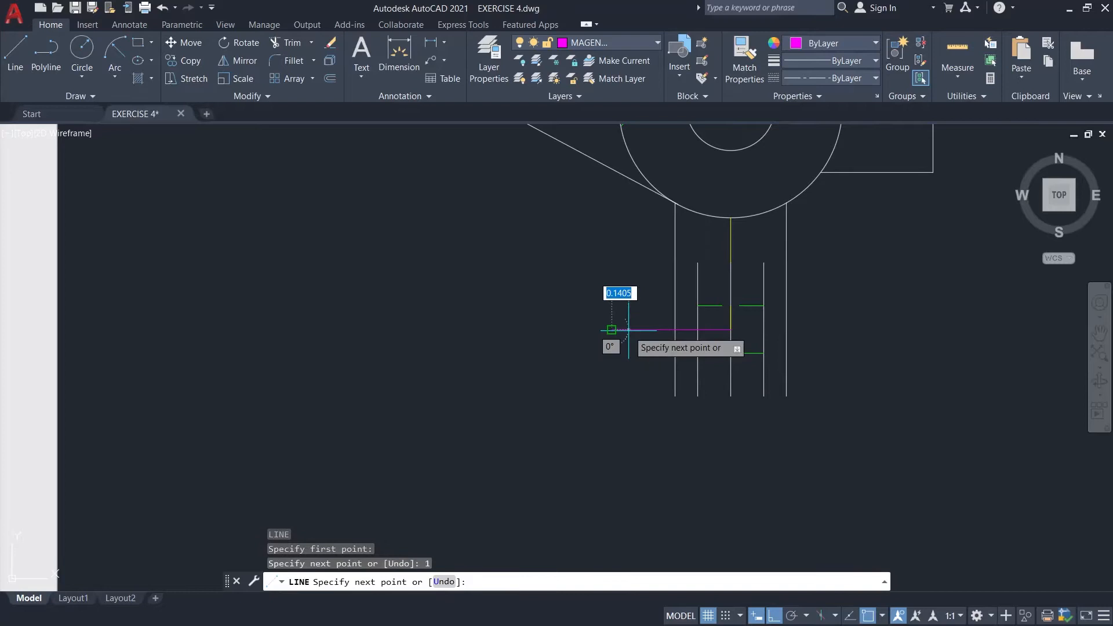
key("Escape")
- Stretch the inner end of the stem's centre line 1 to the right so it crosses the whole stem
left_click(708, 330)
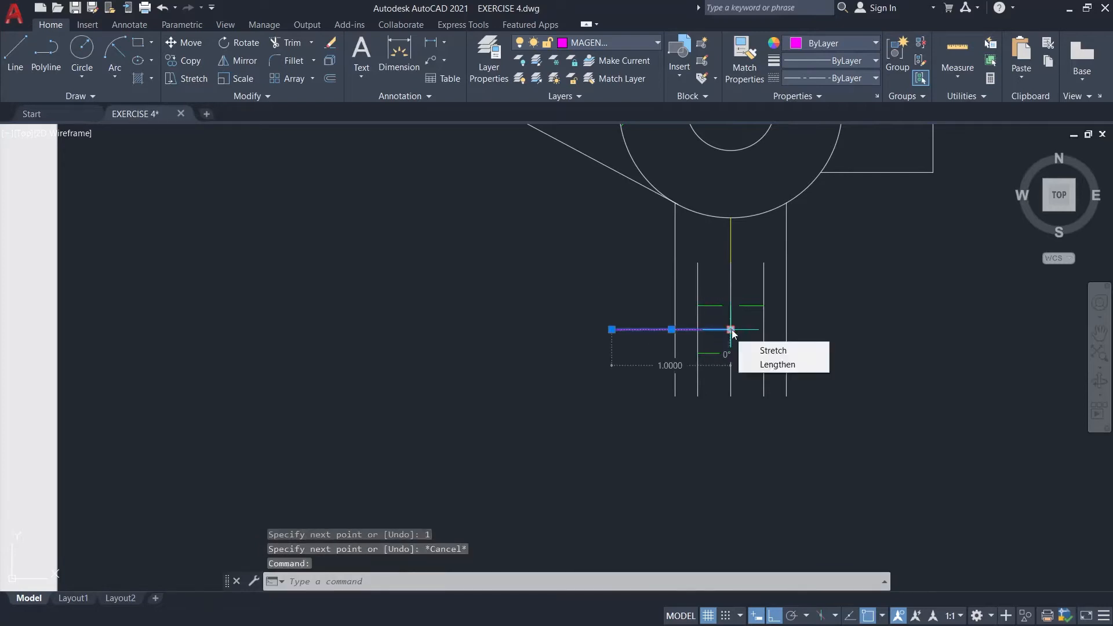
left_click(731, 329)
type("1")
key("Return")
key("Escape")
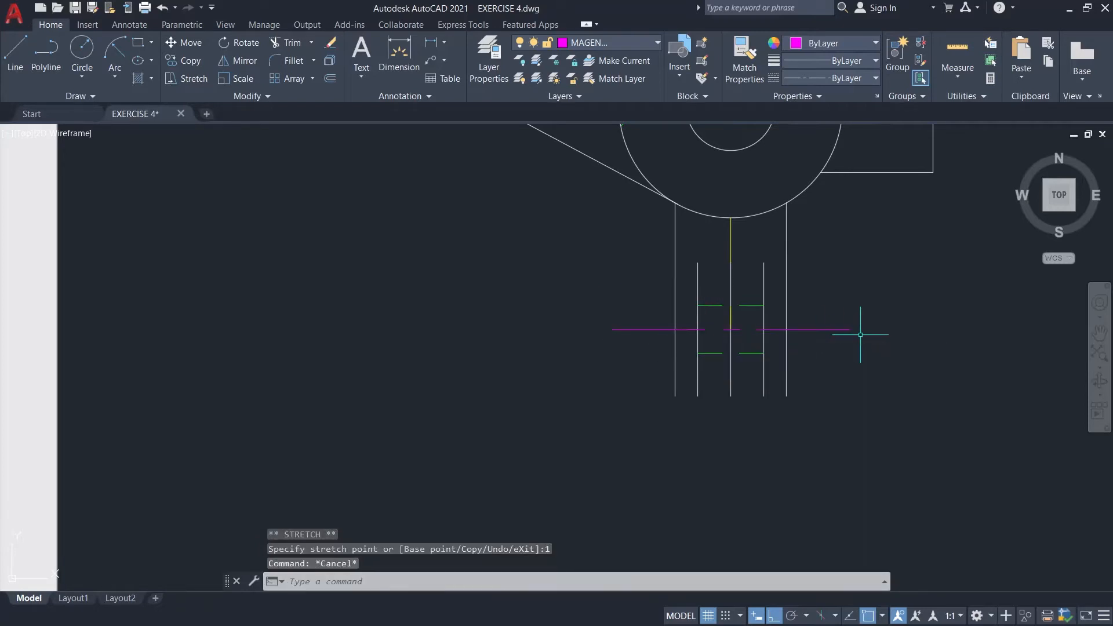
- Make the RED layer current for the dimensions
scroll(860, 335, "down", 5)
middle_click_drag(910, 282, 886, 306)
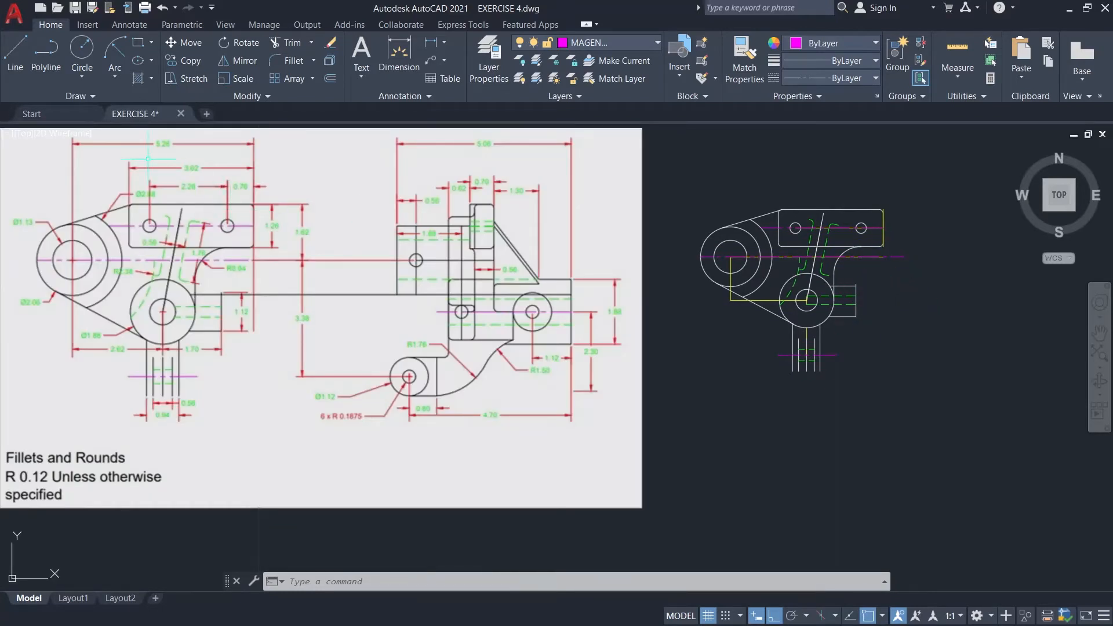
left_click(444, 42)
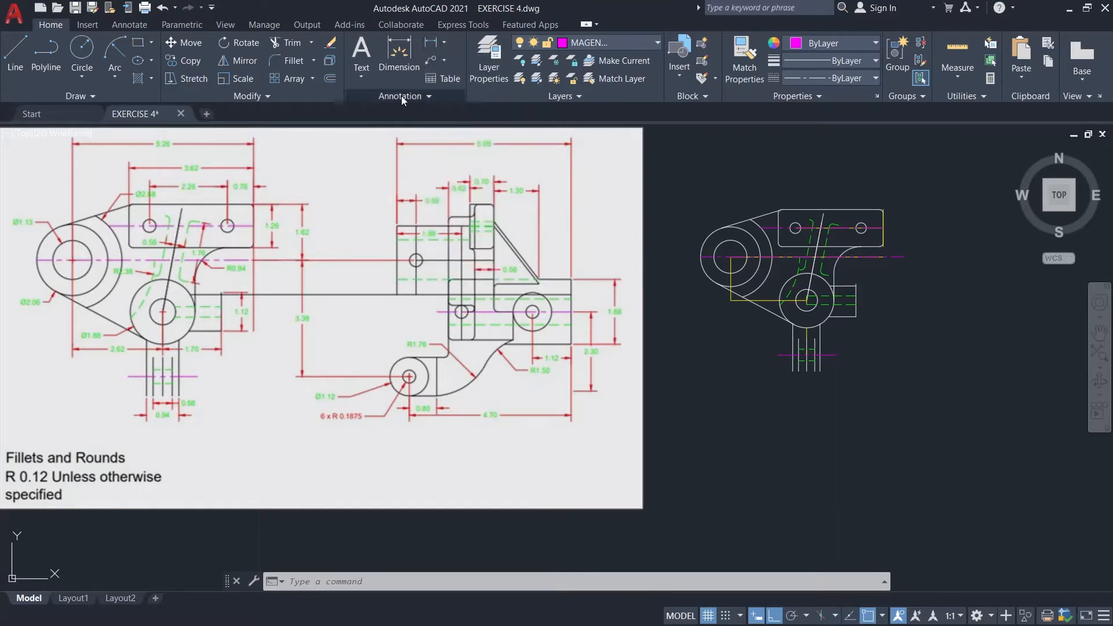
left_click(619, 37)
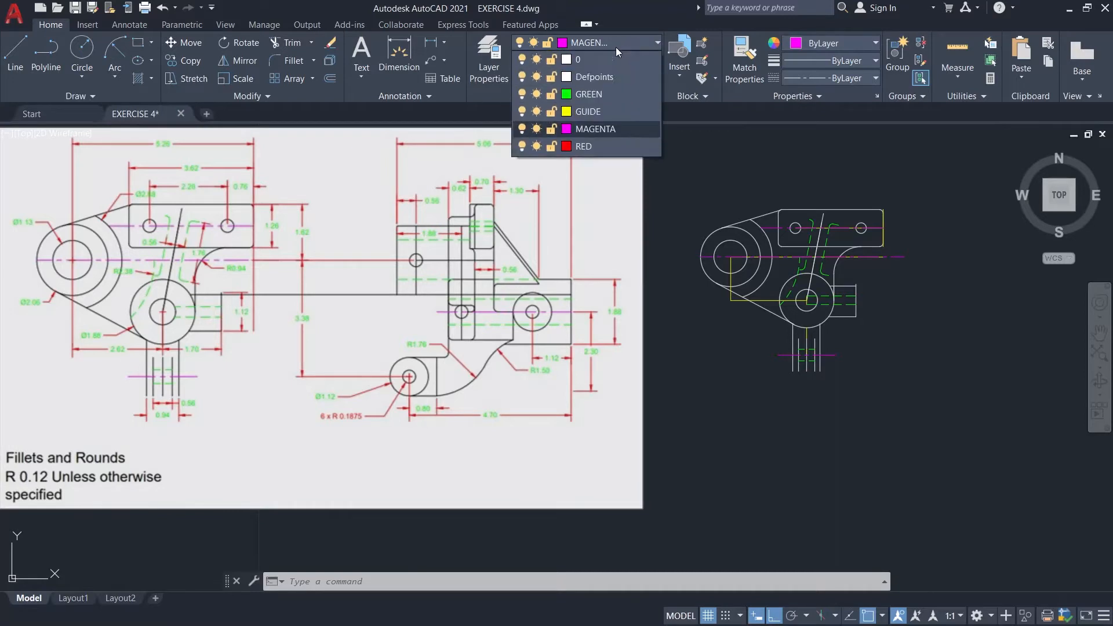
left_click(586, 146)
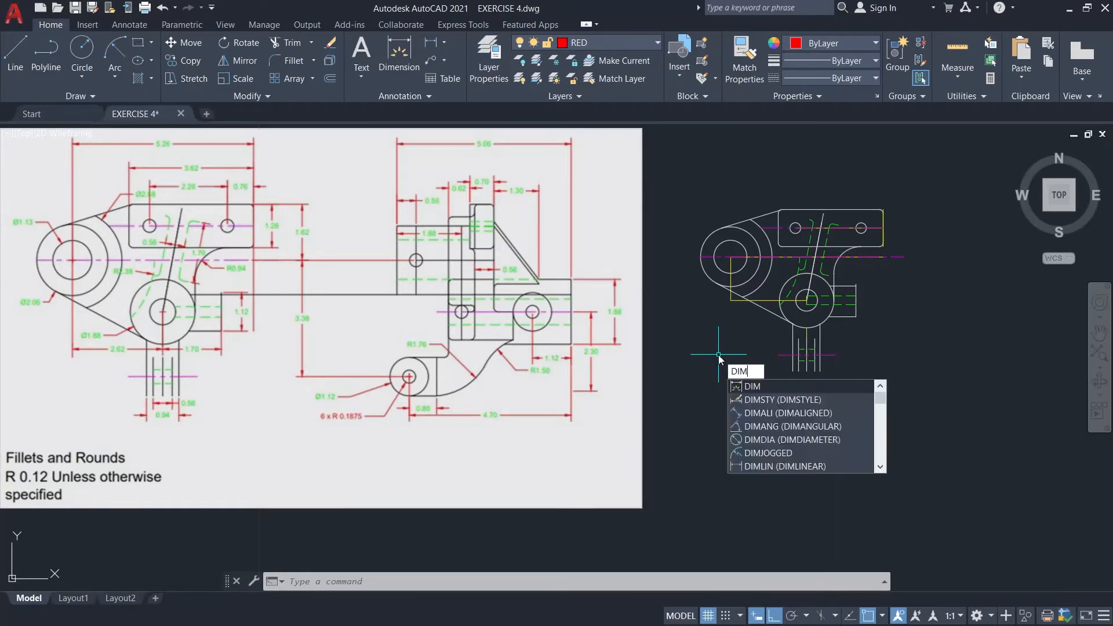
- Modify the Standard dimension style with Green as its text colour
left_click(773, 397)
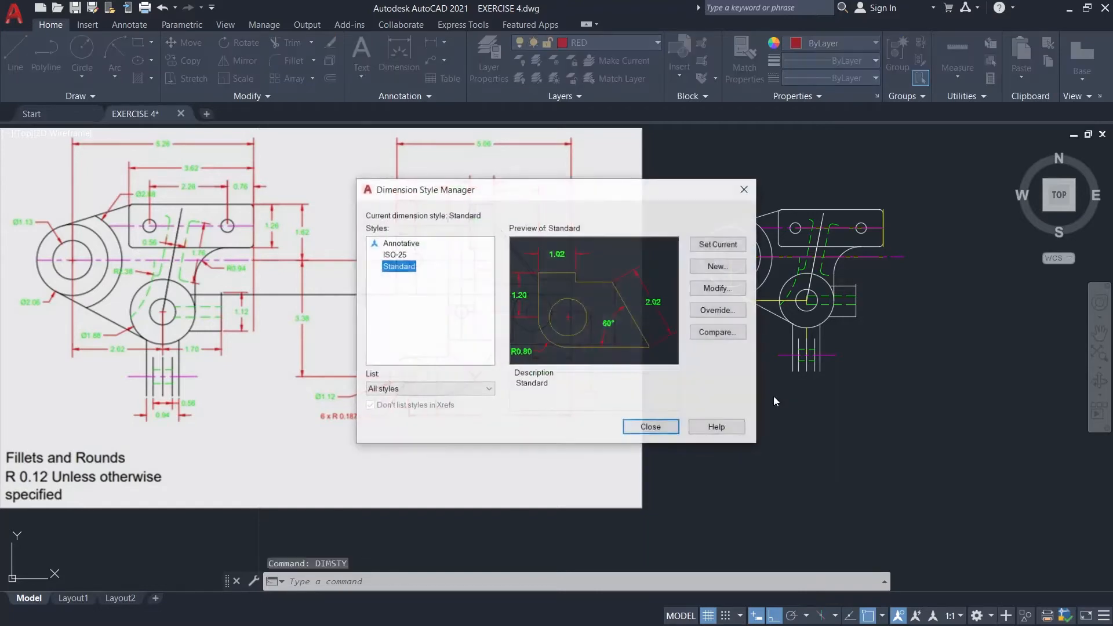
left_click(718, 288)
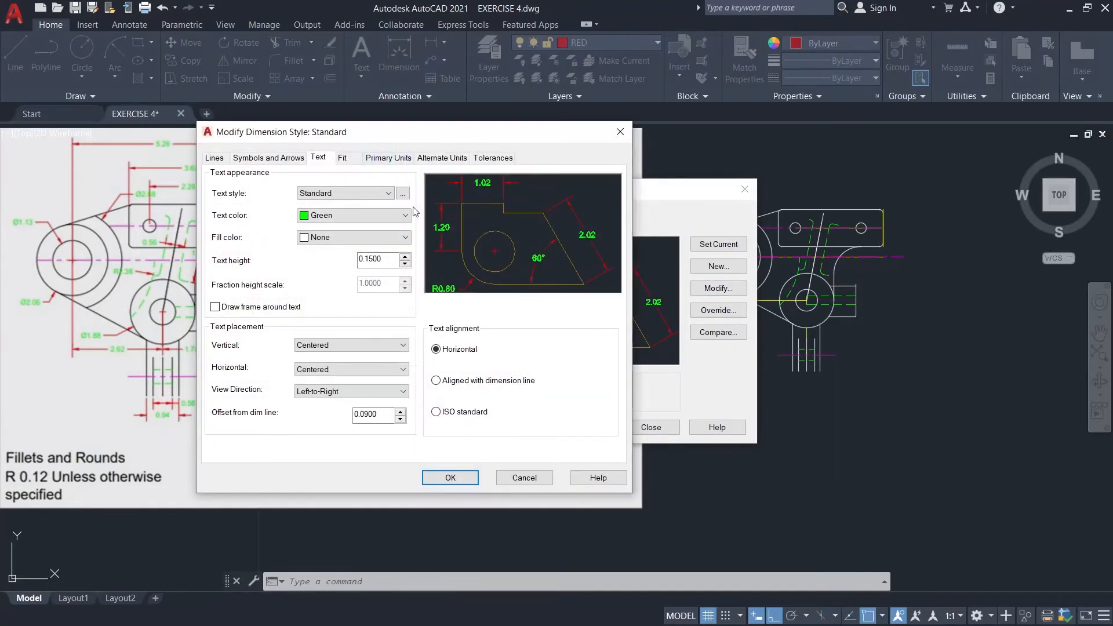
left_click(360, 215)
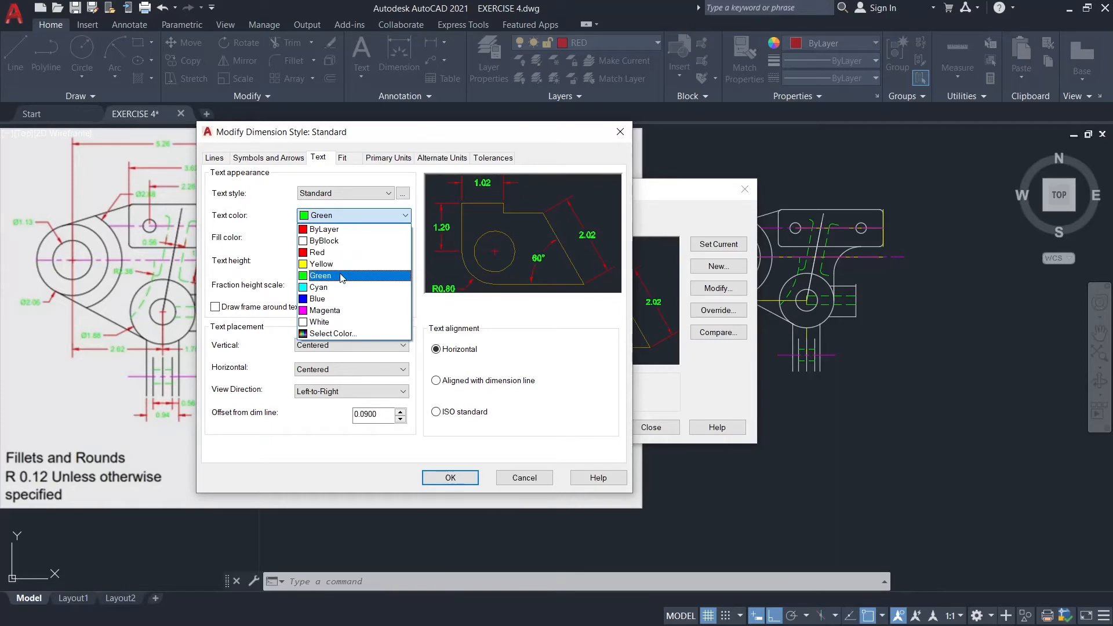
left_click(333, 276)
left_click(450, 478)
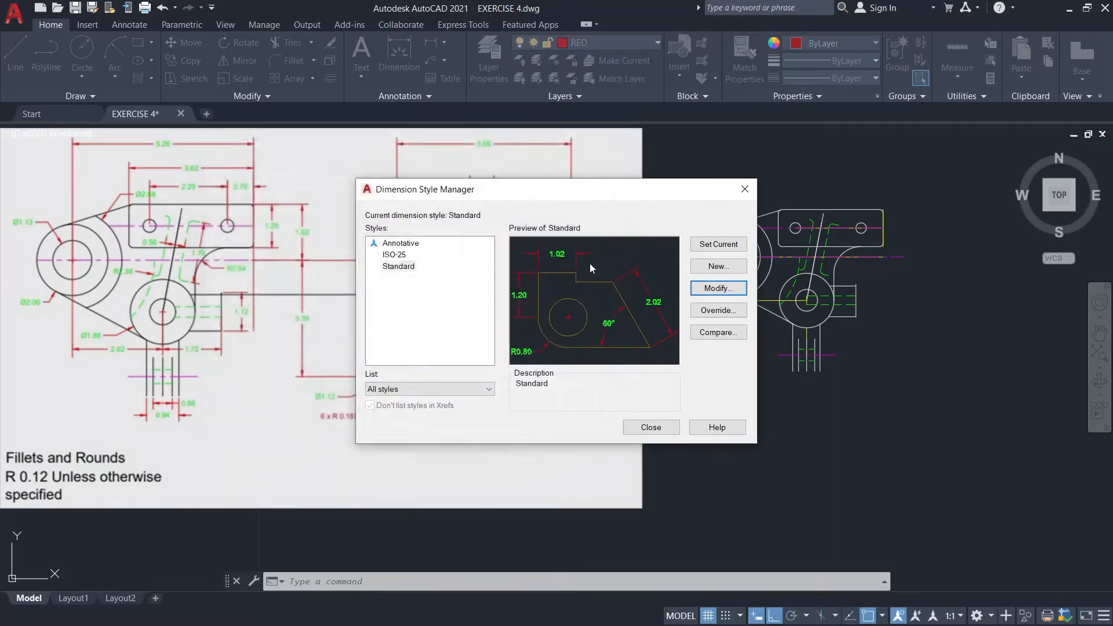
left_click(651, 427)
- Draw a vertical red line 3.85 long downward from the left boss's top quadrant, passing through its centre
type("l")
key("Return")
scroll(731, 238, "up", 5)
left_click(728, 191)
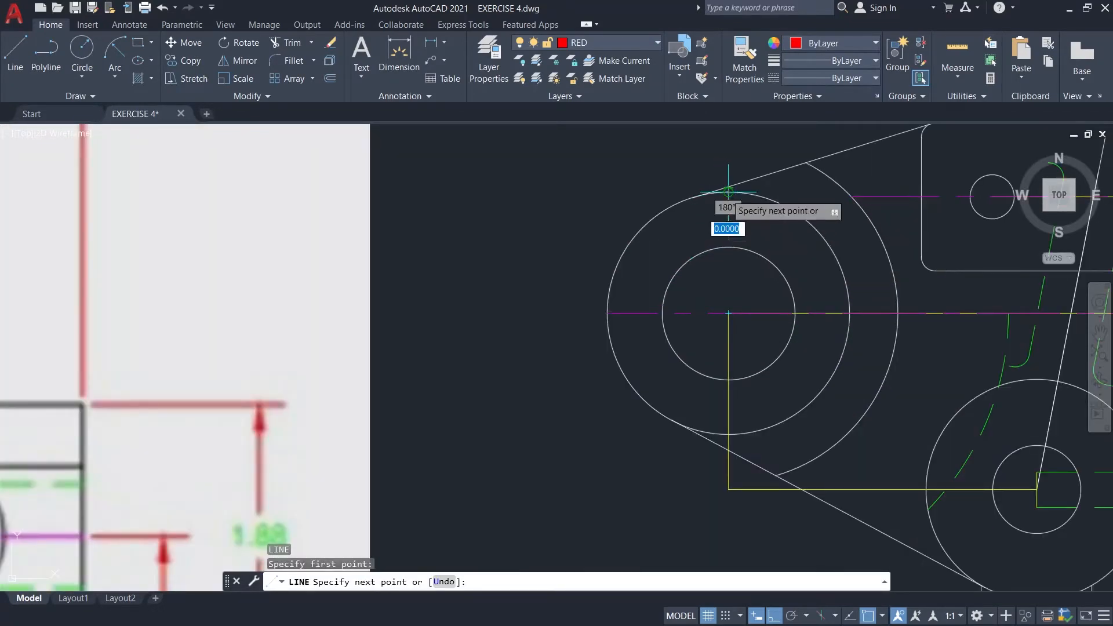
scroll(696, 406, "down", 5)
middle_click_drag(741, 484, 762, 390)
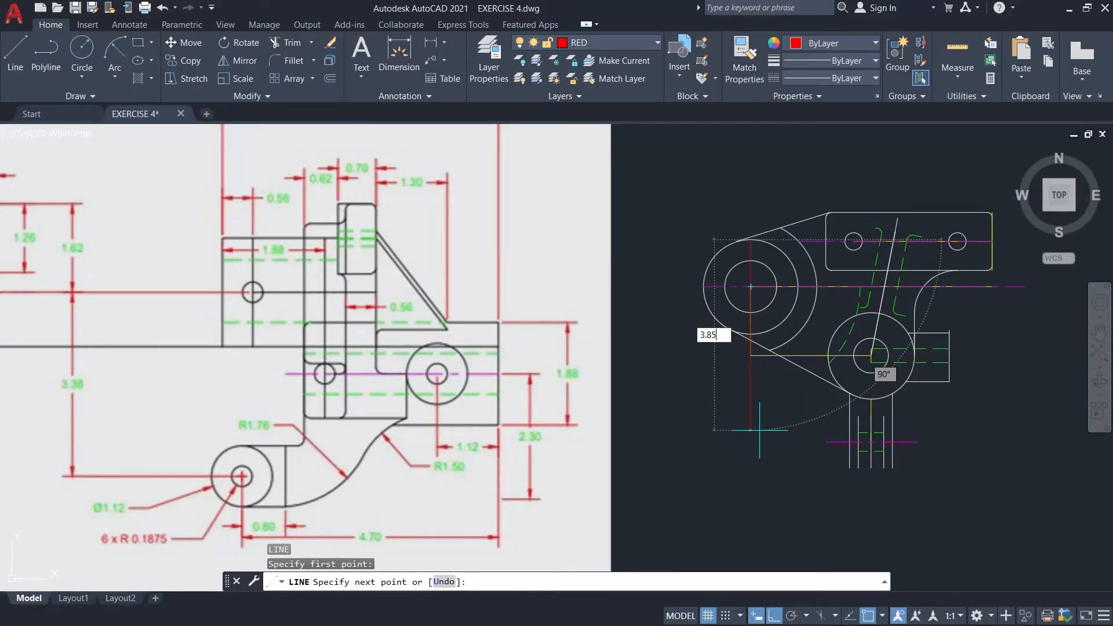
type("3.85")
key("Return")
key("Escape")
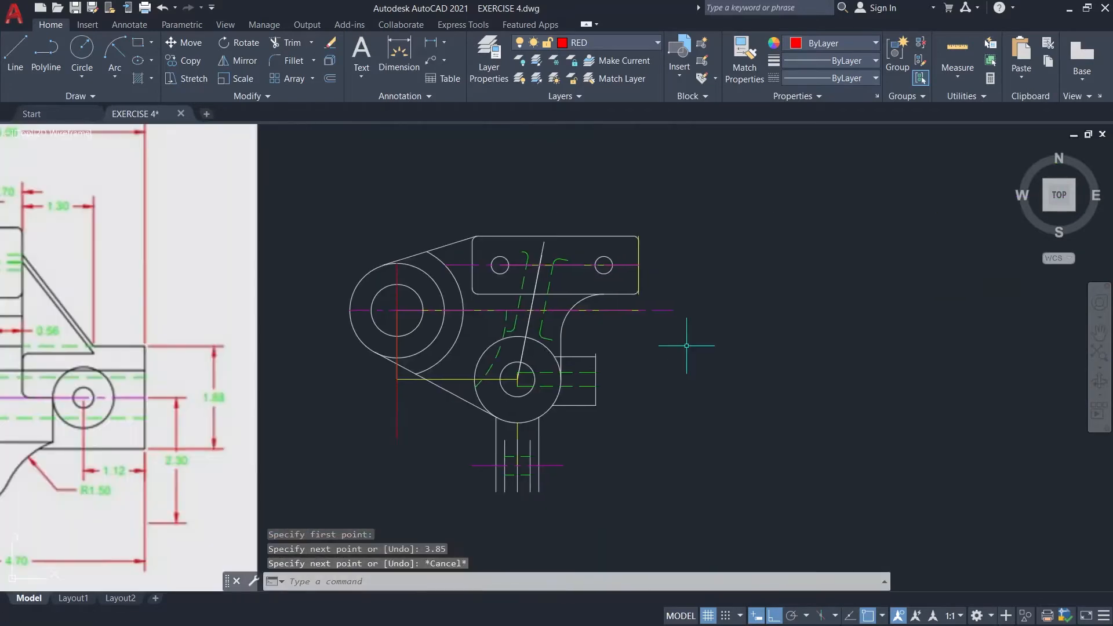
- Draw a vertical red line 3.68 long downward from the plate's upper right corner
scroll(641, 242, "up", 4)
key("Return")
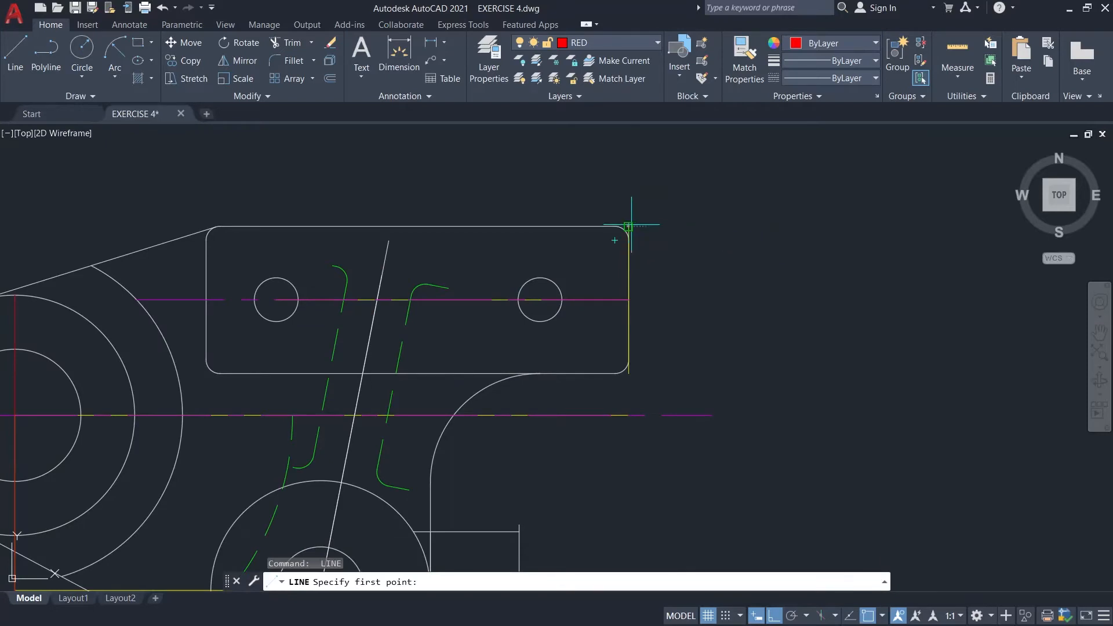
left_click(629, 227)
scroll(626, 250, "down", 3)
scroll(750, 336, "down", 2)
scroll(750, 336, "down", 5)
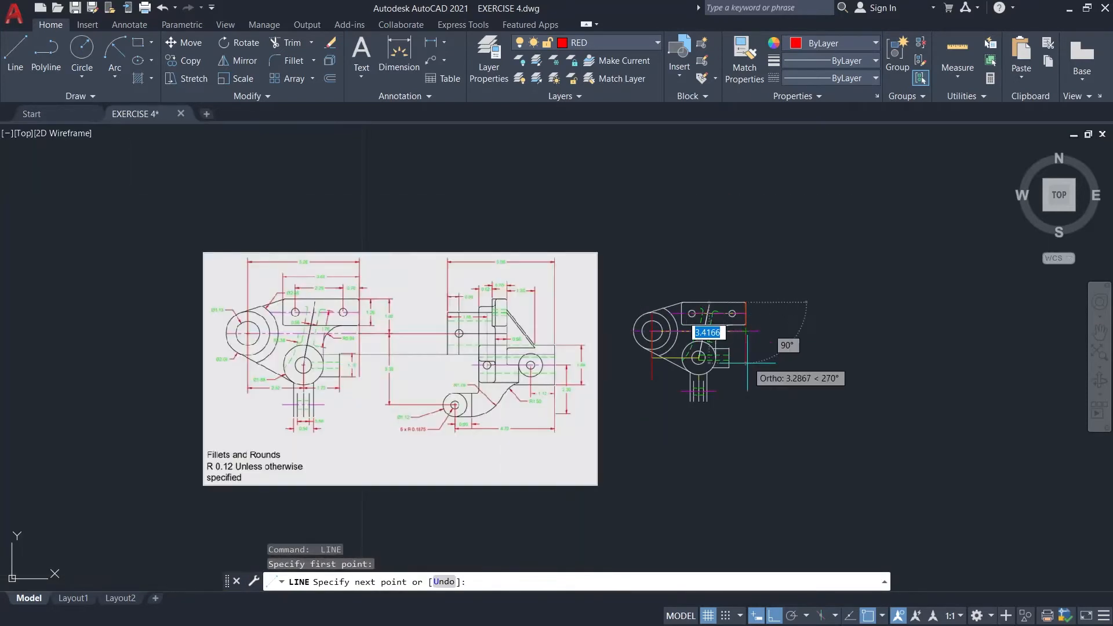
scroll(746, 364, "up", 2)
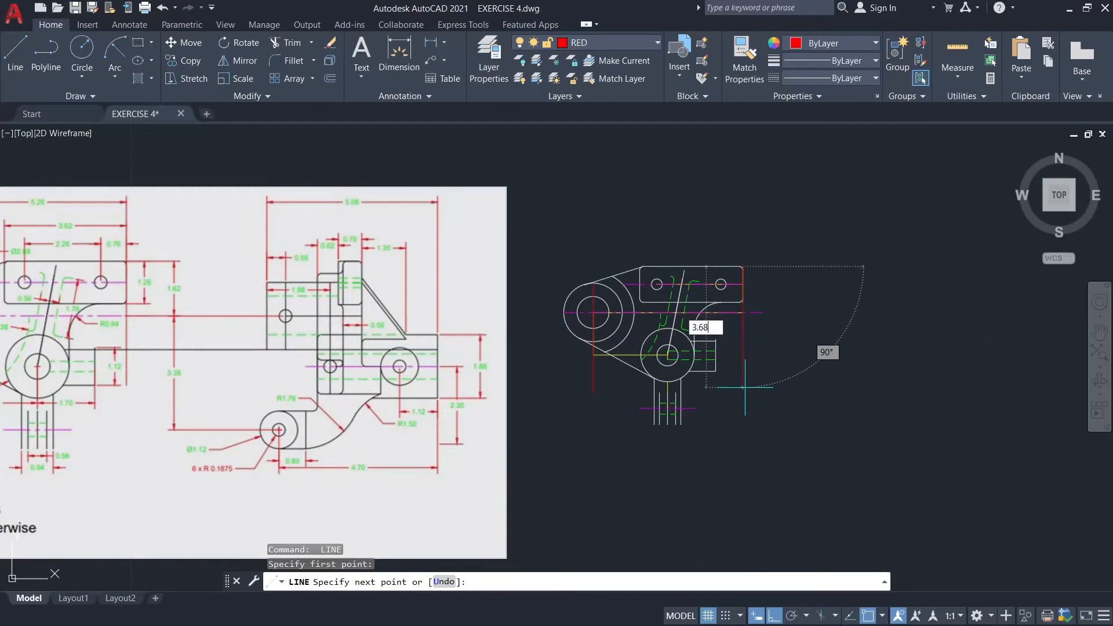
key("Return")
key("Escape")
- Add a horizontal linear dimension from the left boss's vertical axis to the plate's right edge, placed well above the view
middle_click_drag(754, 364, 893, 345)
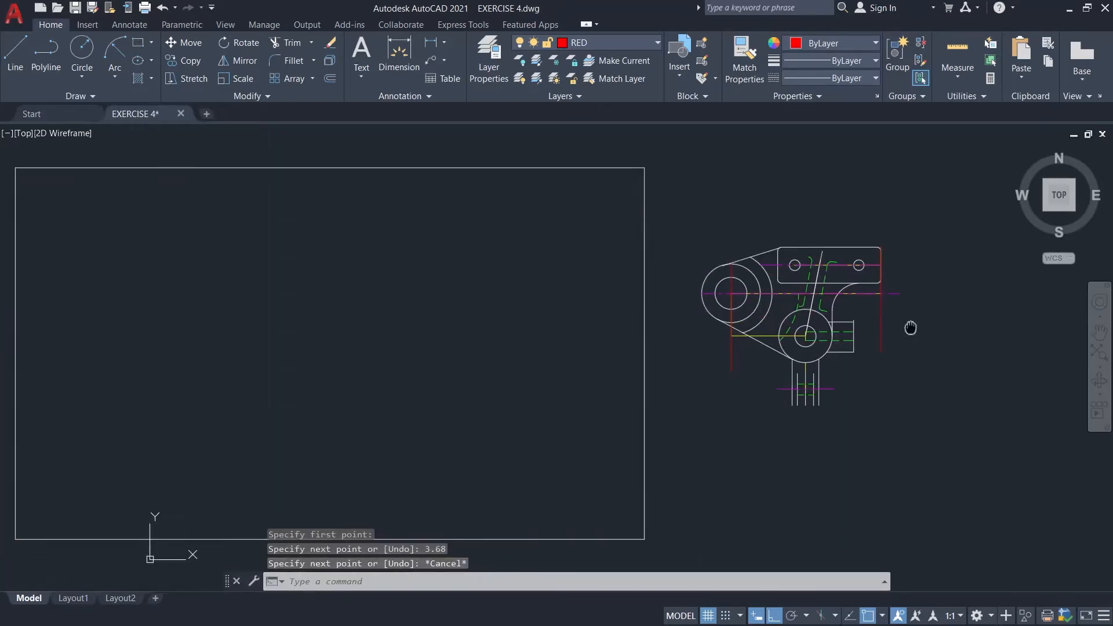
left_click(447, 43)
left_click(457, 64)
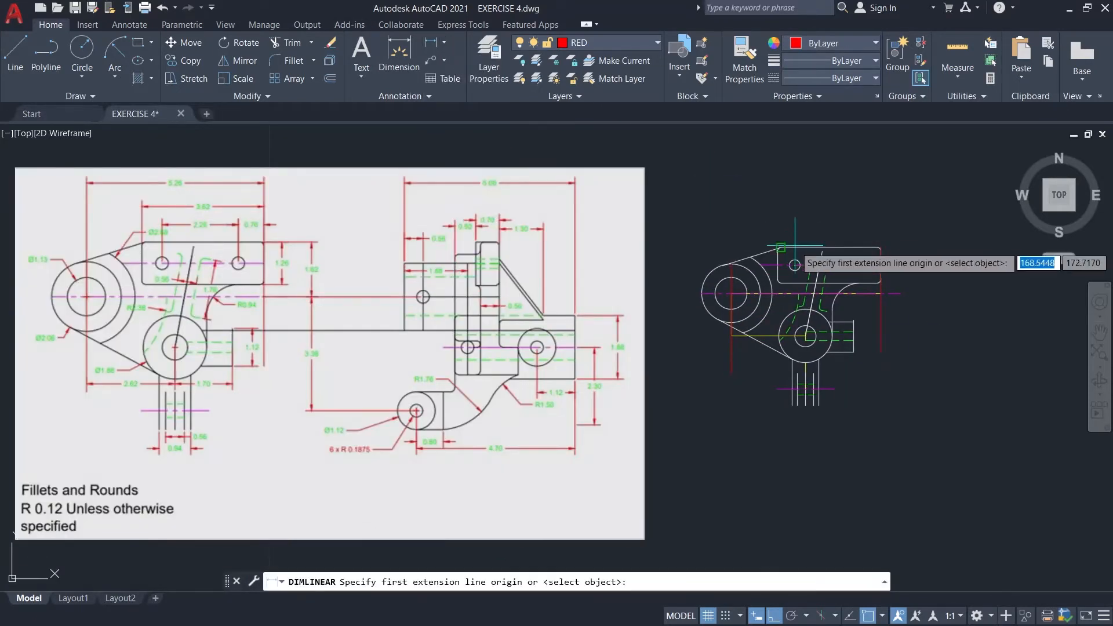
scroll(727, 264, "up", 6)
left_click(731, 264)
scroll(736, 264, "down", 4)
scroll(670, 272, "down", 2)
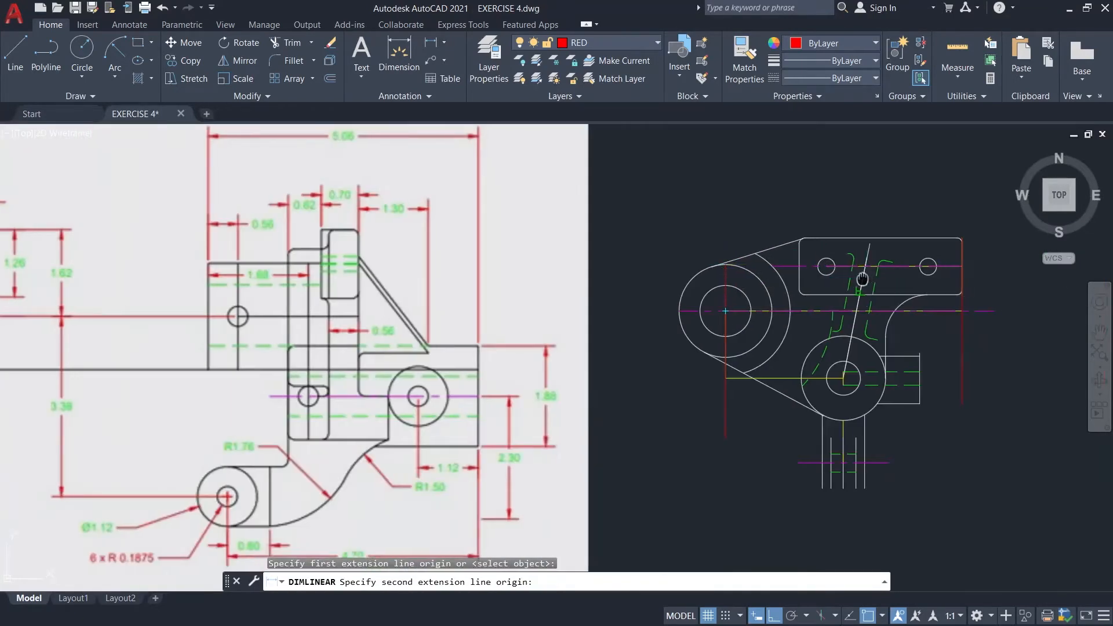
left_click(854, 269)
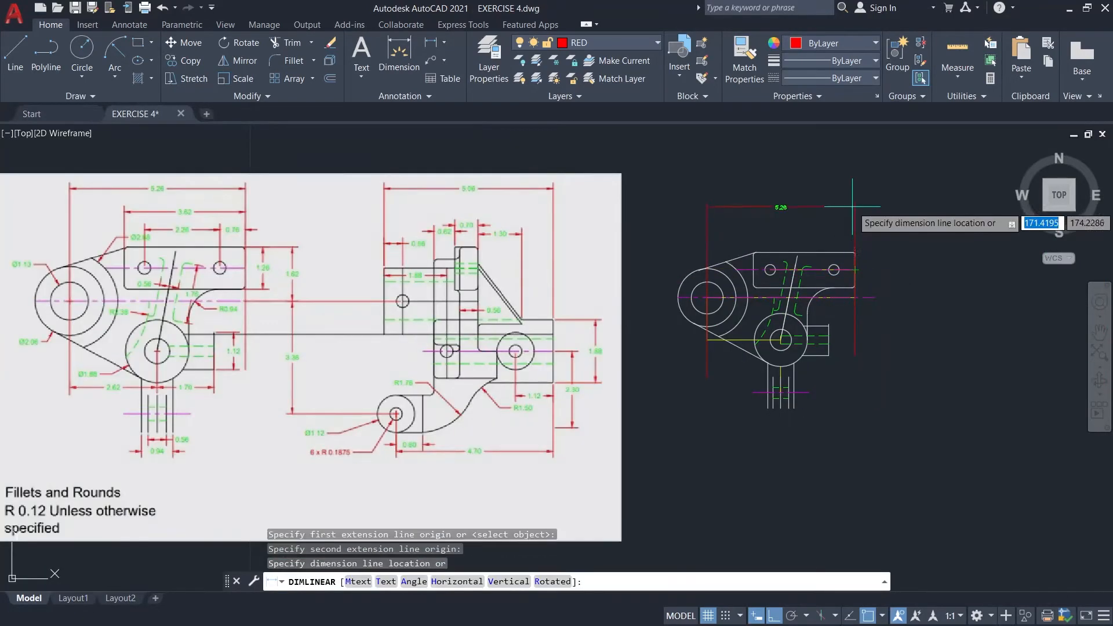
left_click(702, 191)
scroll(882, 267, "up", 2)
key("Return")
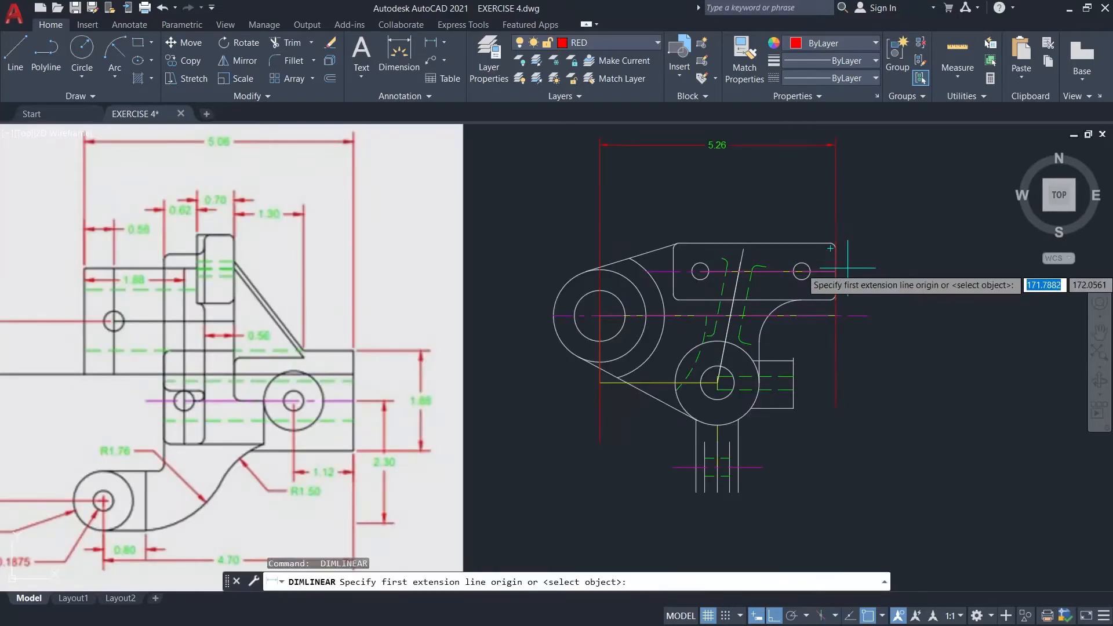
scroll(806, 271, "down", 2)
key("Escape")
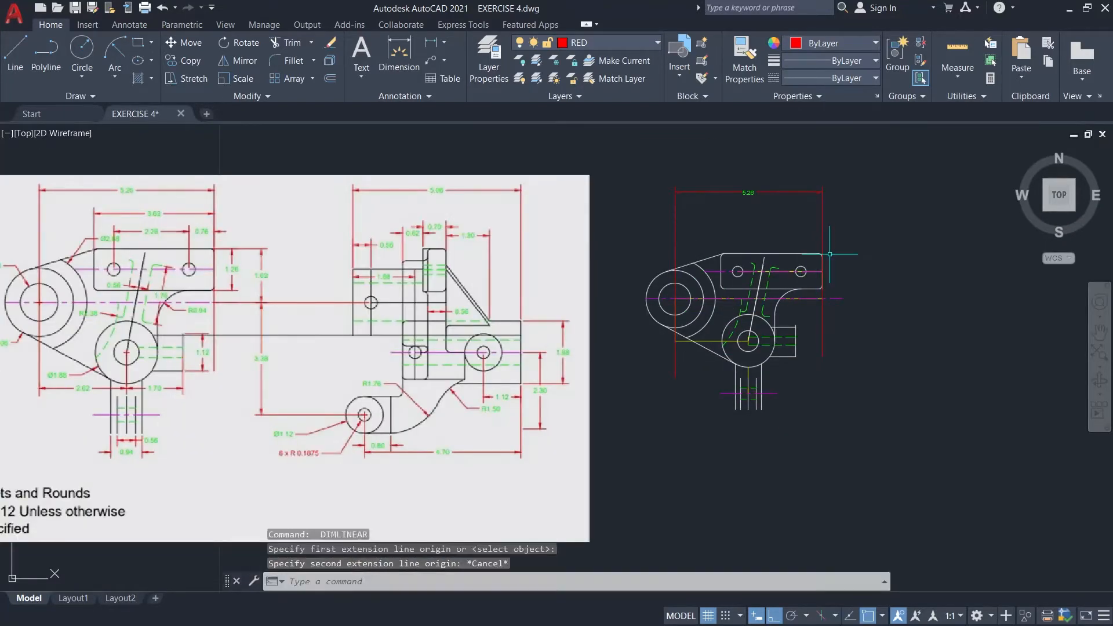
- Add a horizontal linear dimension from the plate's upper right corner to the right hole's centre, placed just above the plate
key("Return")
scroll(825, 255, "up", 6)
left_click(807, 245)
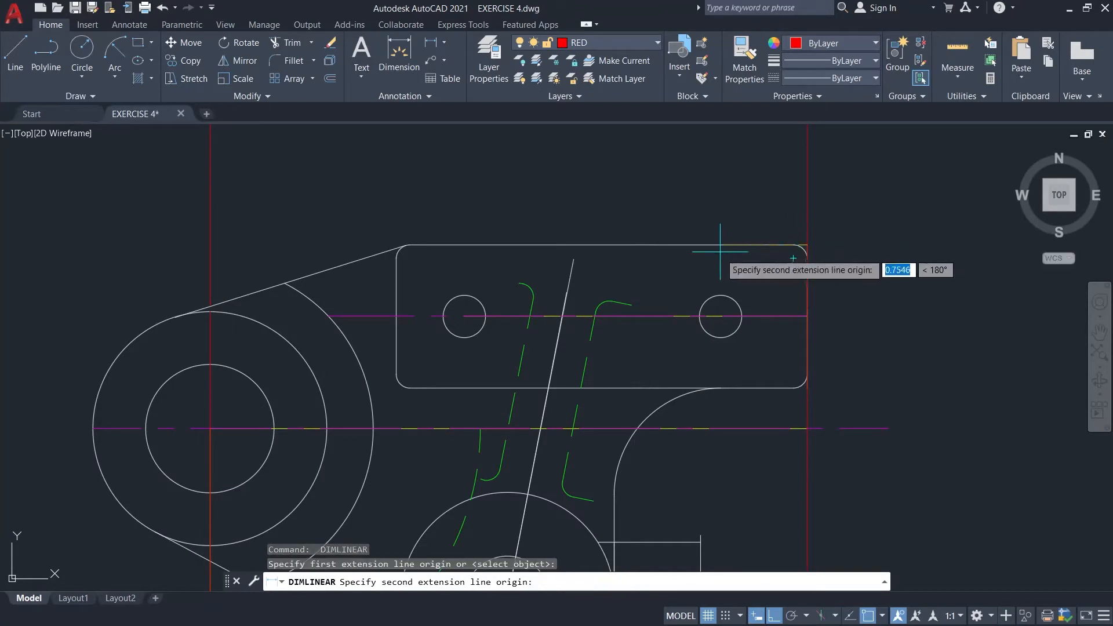
left_click(720, 316)
scroll(724, 201, "down", 2)
middle_click_drag(724, 193, 866, 249)
scroll(866, 249, "down", 1)
scroll(866, 249, "up", 1)
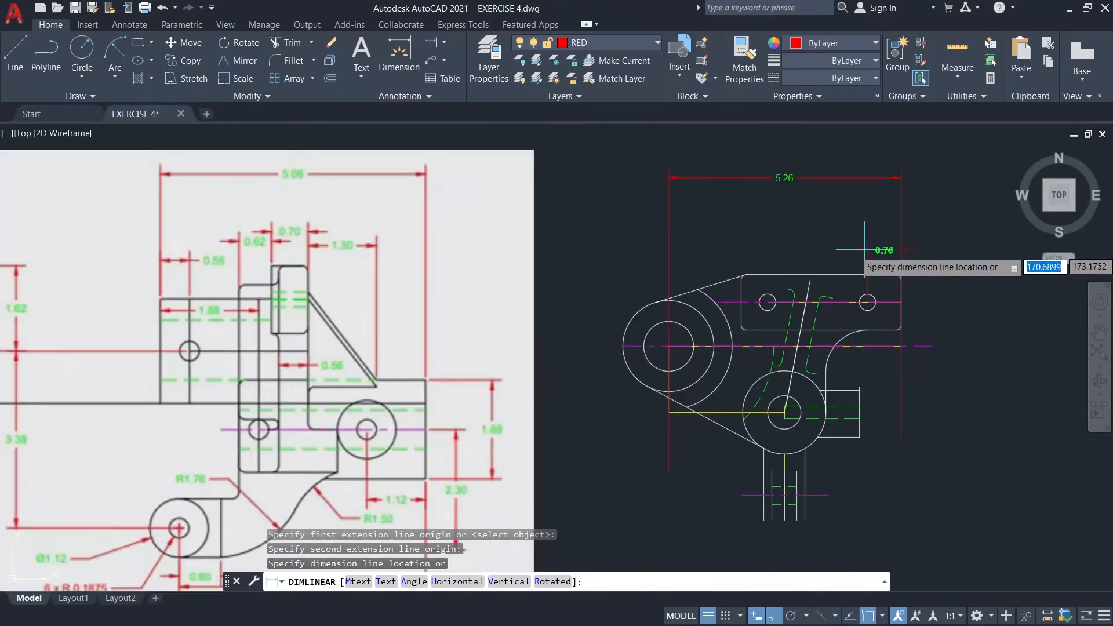
left_click(869, 251)
- Dimension the horizontal distance between the plate's two hole centres, aligned with the hole-to-edge dimension
key("Return")
scroll(873, 316, "down", 3)
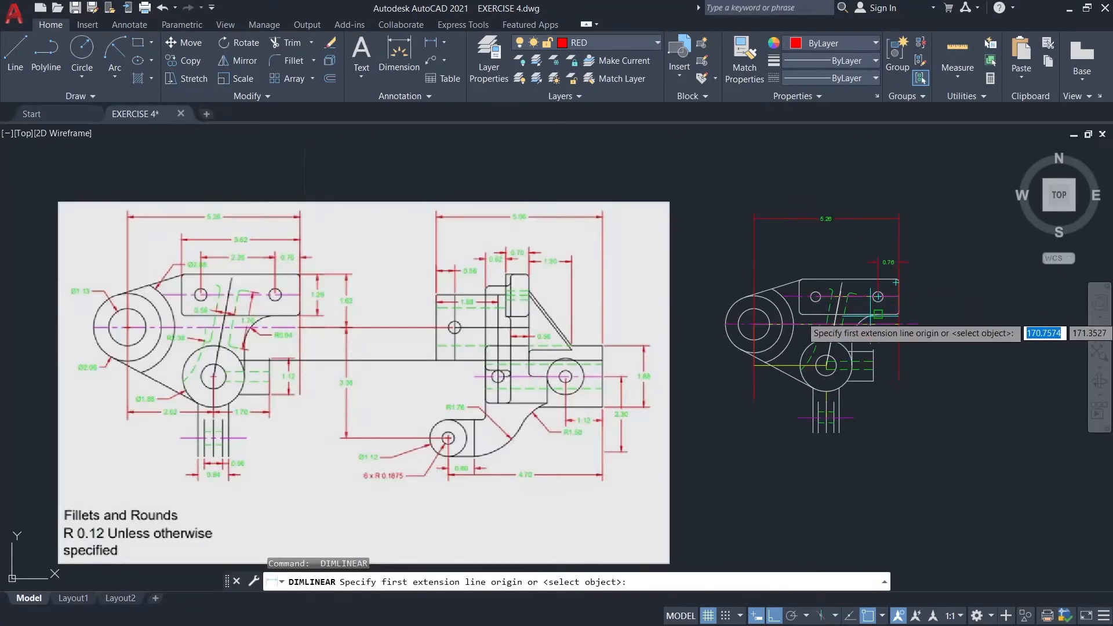
scroll(872, 276, "up", 3)
left_click(879, 284)
left_click(780, 284)
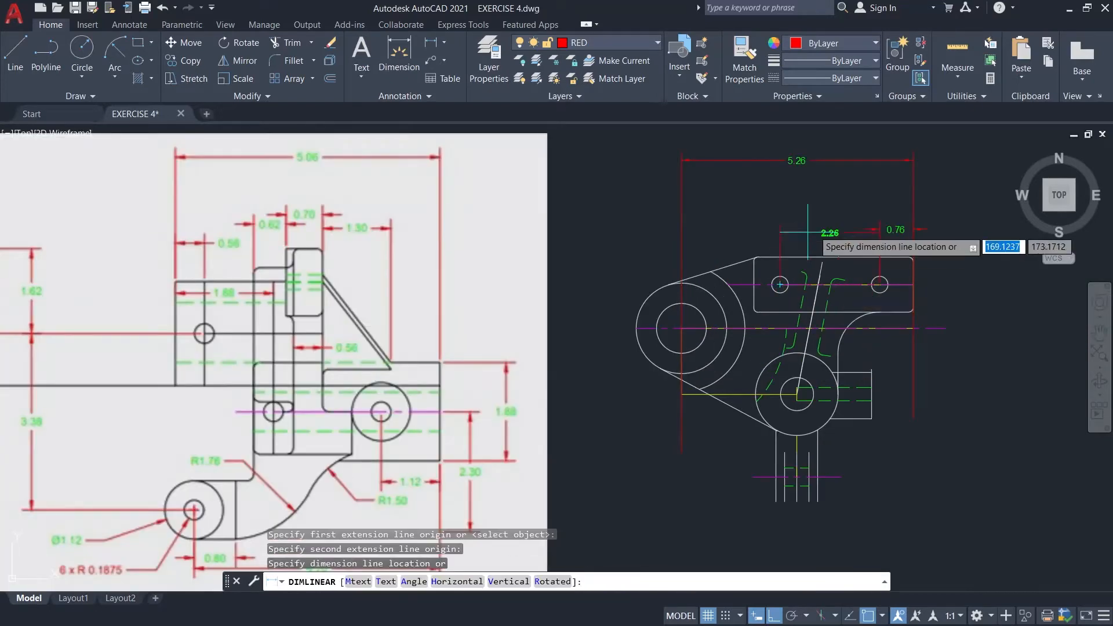
left_click(878, 230)
- Dimension the plate's overall width, placed between the hole-spacing dimensions and the overall dimension above the view
scroll(943, 252, "down", 3)
scroll(928, 249, "up", 4)
scroll(905, 255, "down", 4)
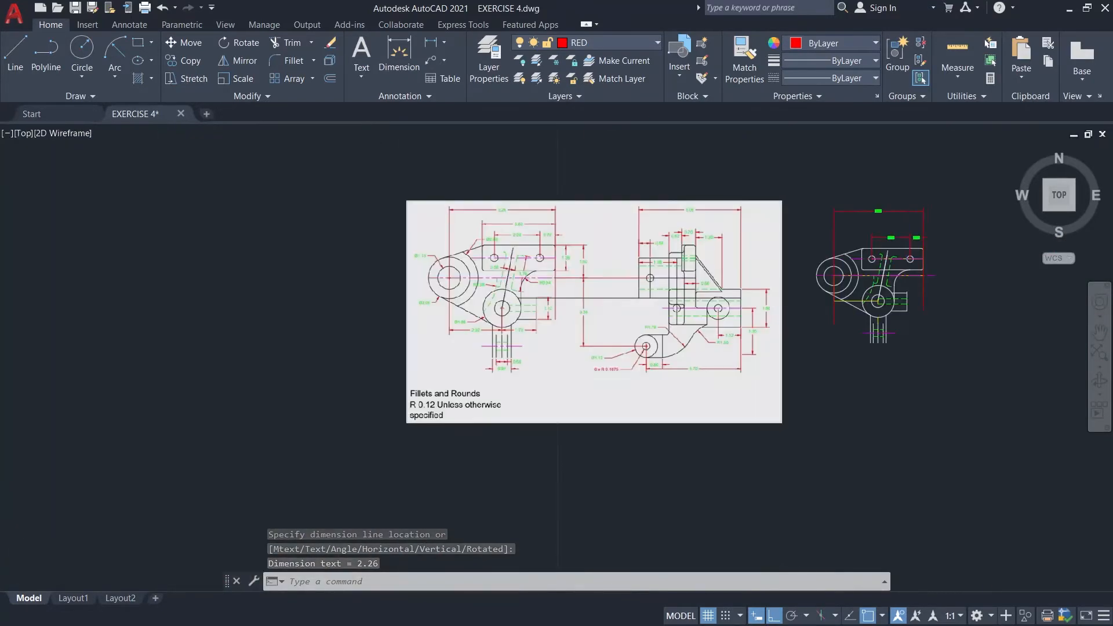
scroll(886, 264, "up", 1)
key("Return")
scroll(904, 267, "up", 5)
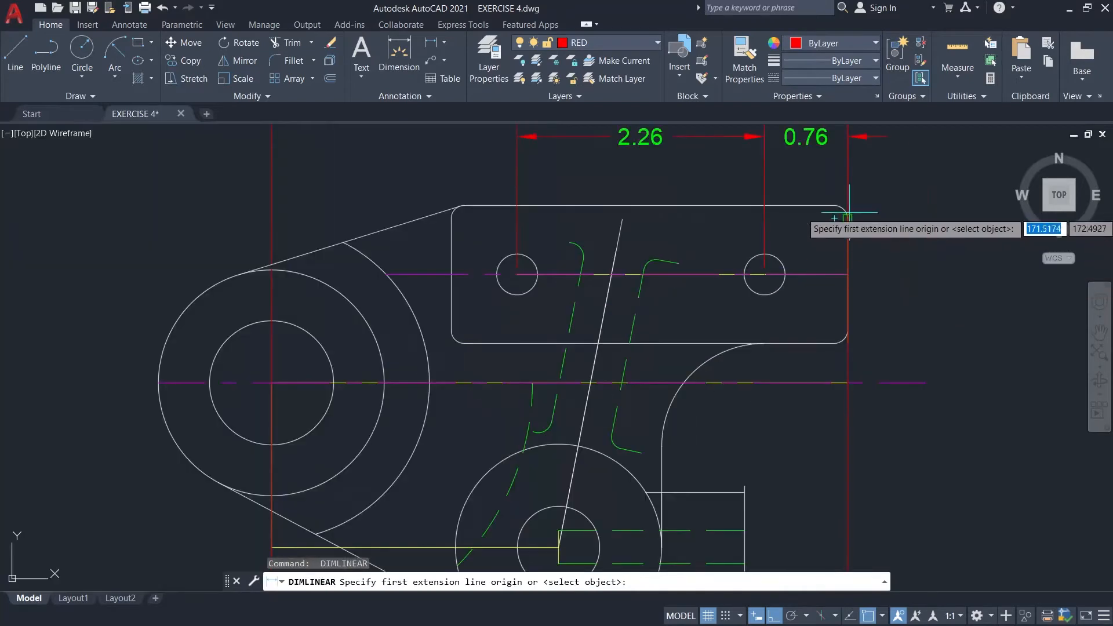
left_click(849, 206)
scroll(493, 238, "down", 5)
scroll(834, 241, "up", 7)
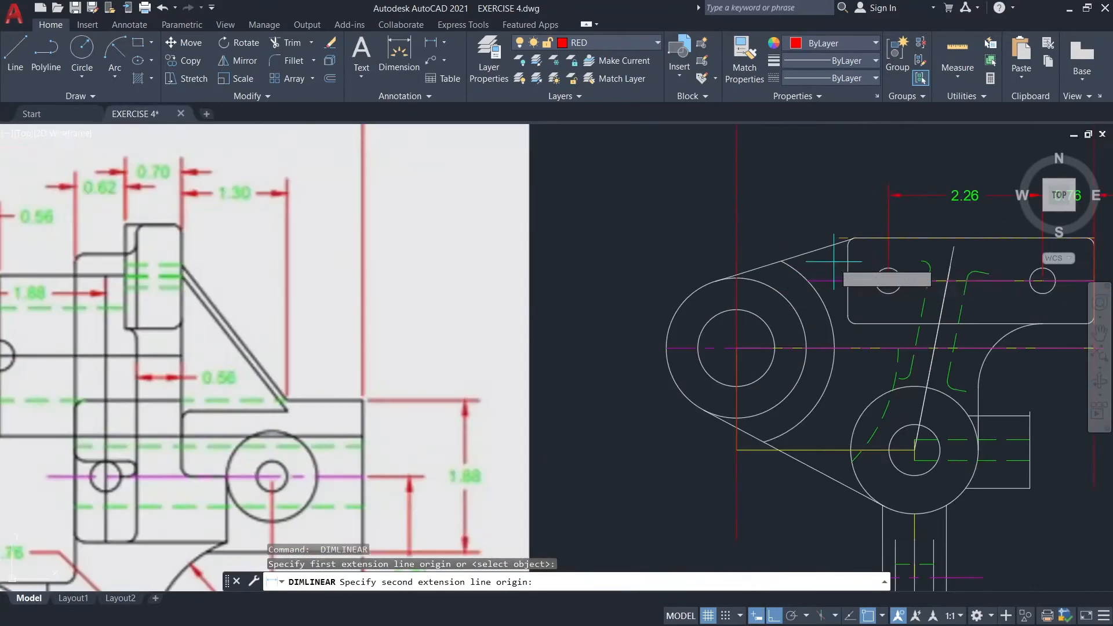
left_click(830, 253)
scroll(835, 250, "down", 5)
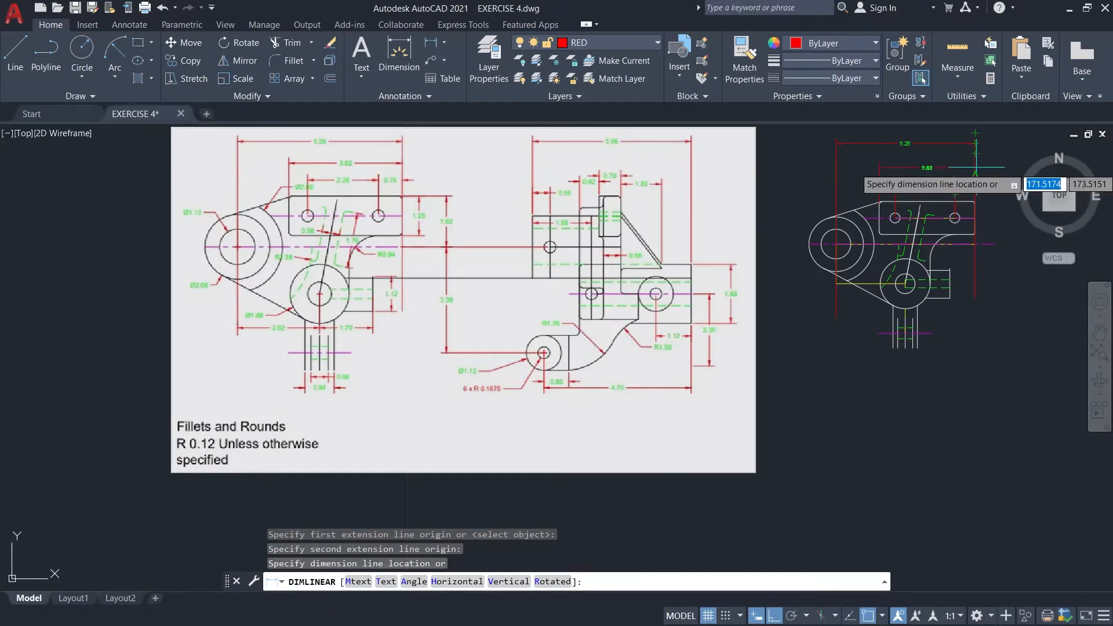
left_click(876, 166)
- Dimension the plate's height with a vertical linear dimension placed just to the right of the plate
scroll(870, 243, "up", 3)
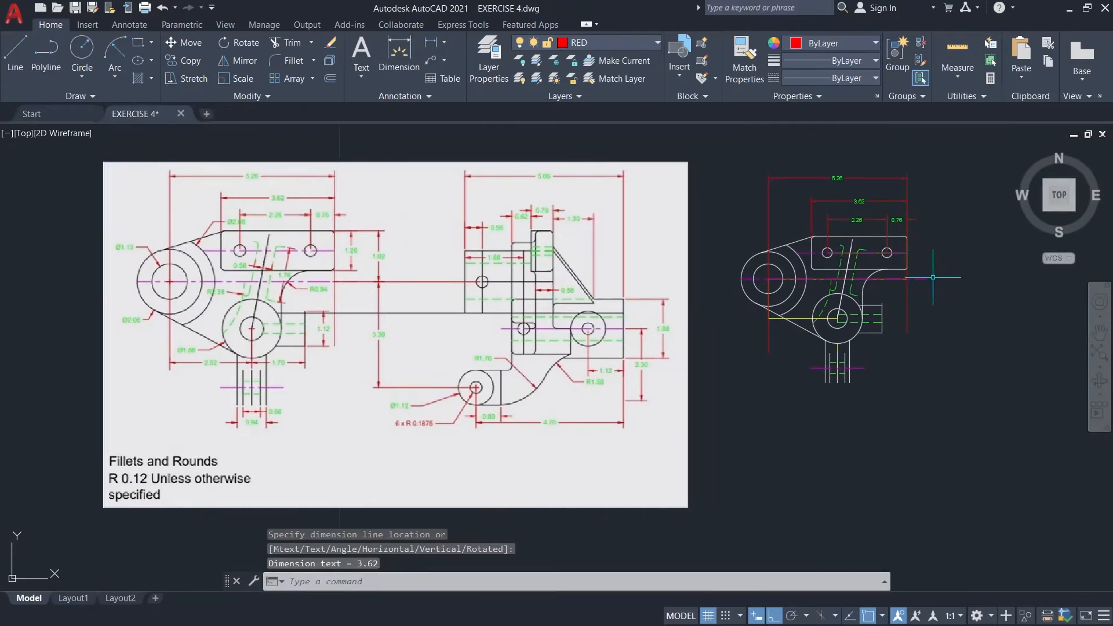
key("Return")
scroll(826, 223, "up", 4)
left_click(805, 213)
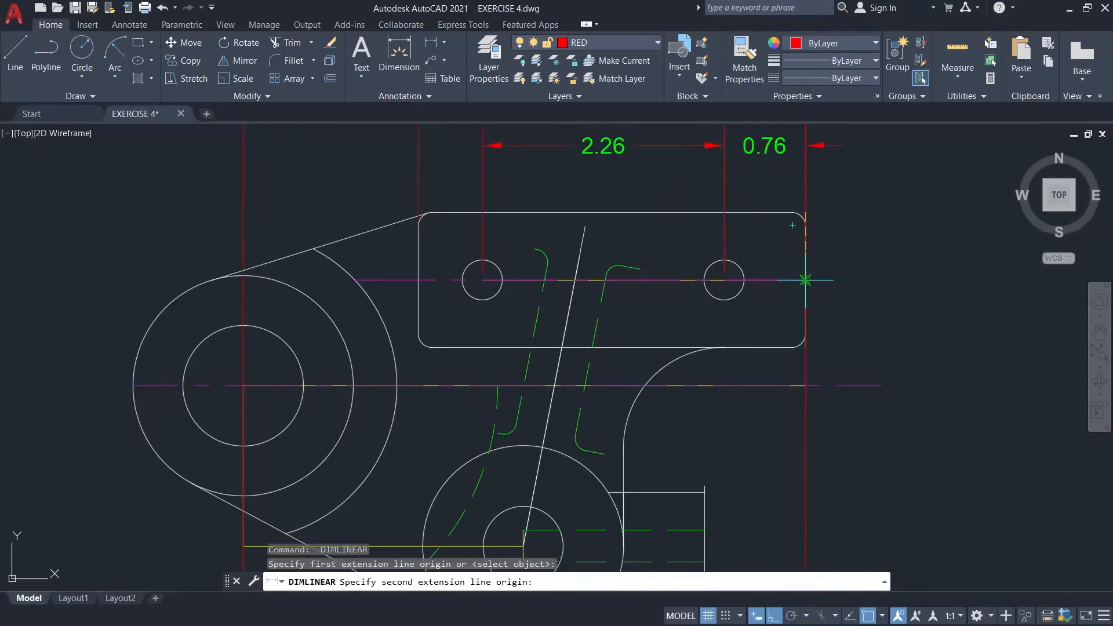
left_click(805, 347)
scroll(905, 335, "down", 4)
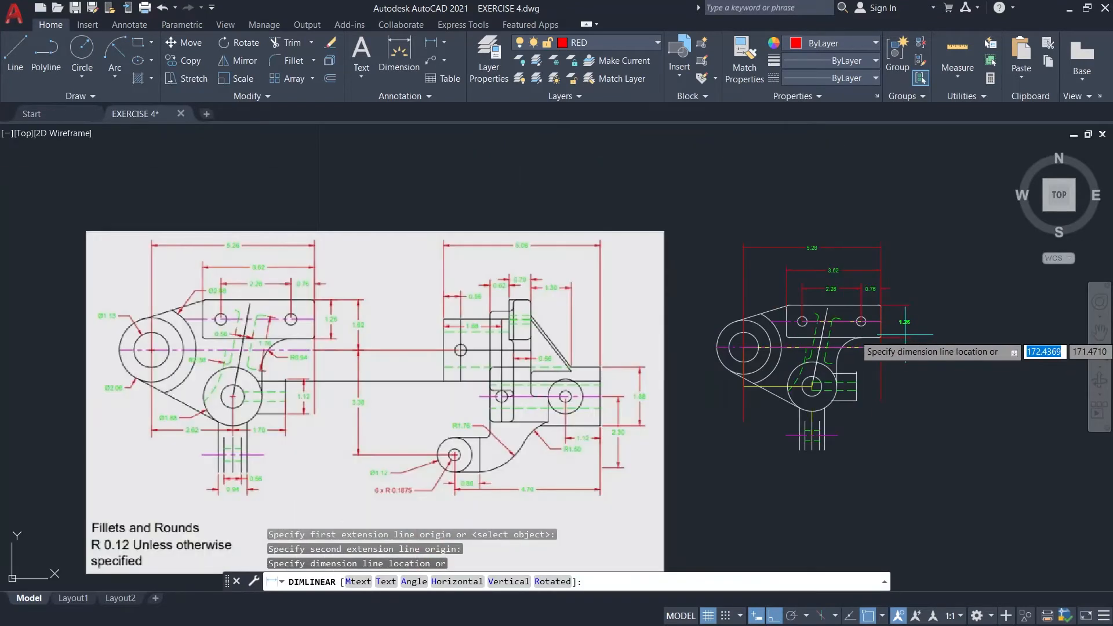
left_click(893, 339)
- Dimension the vertical distance from the plate's upper edge to the left boss's horizontal centre line, outside the plate-height dimension
key("Return")
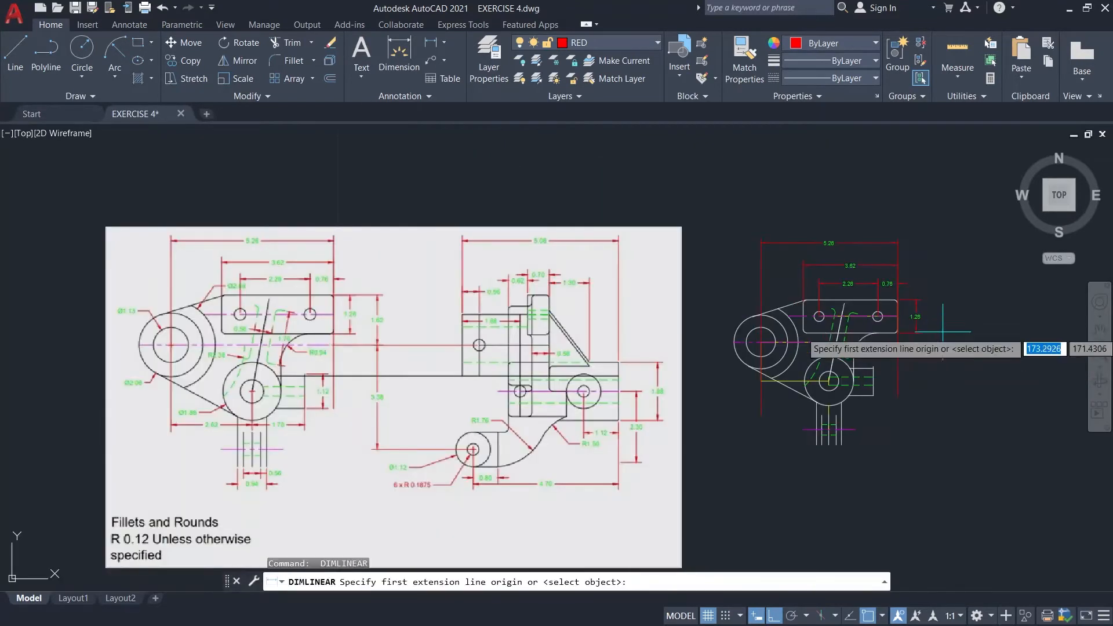
scroll(933, 345, "up", 4)
left_click(757, 195)
left_click(756, 365)
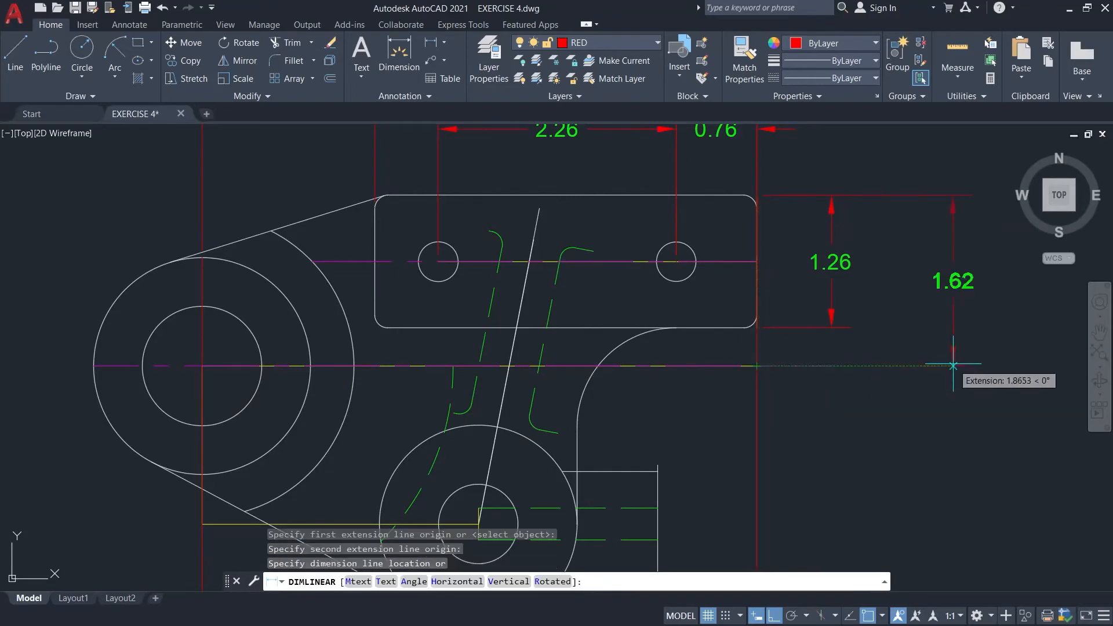
scroll(953, 371, "down", 4)
left_click(937, 360)
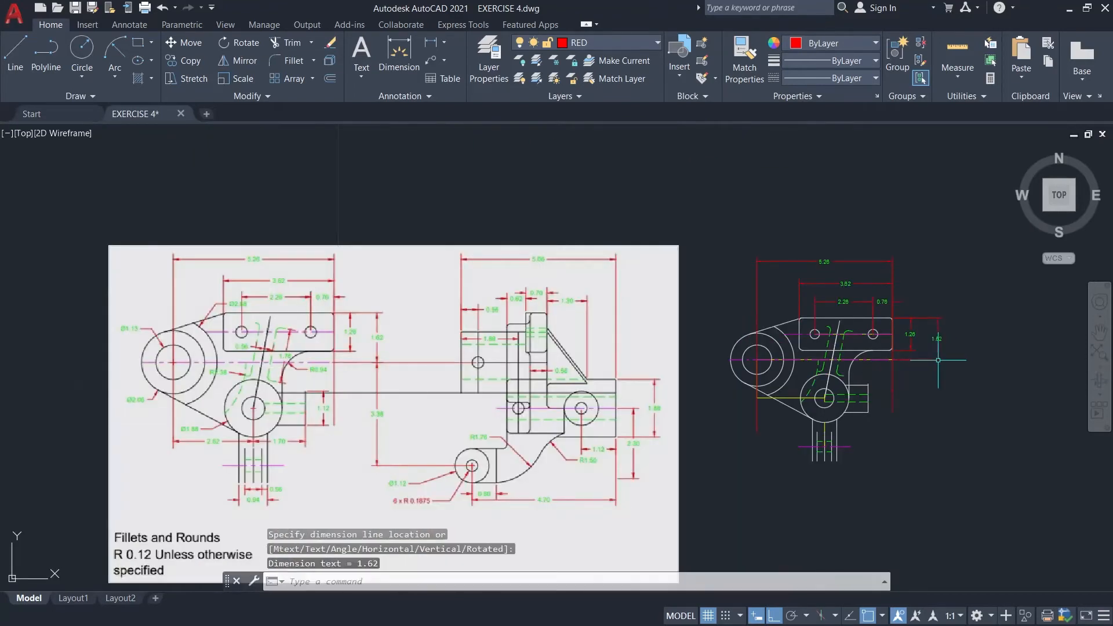
- Add a vertical linear dimension for the height of the stub projecting right of the lower boss, placed beyond its end
middle_click_drag(922, 422, 931, 383)
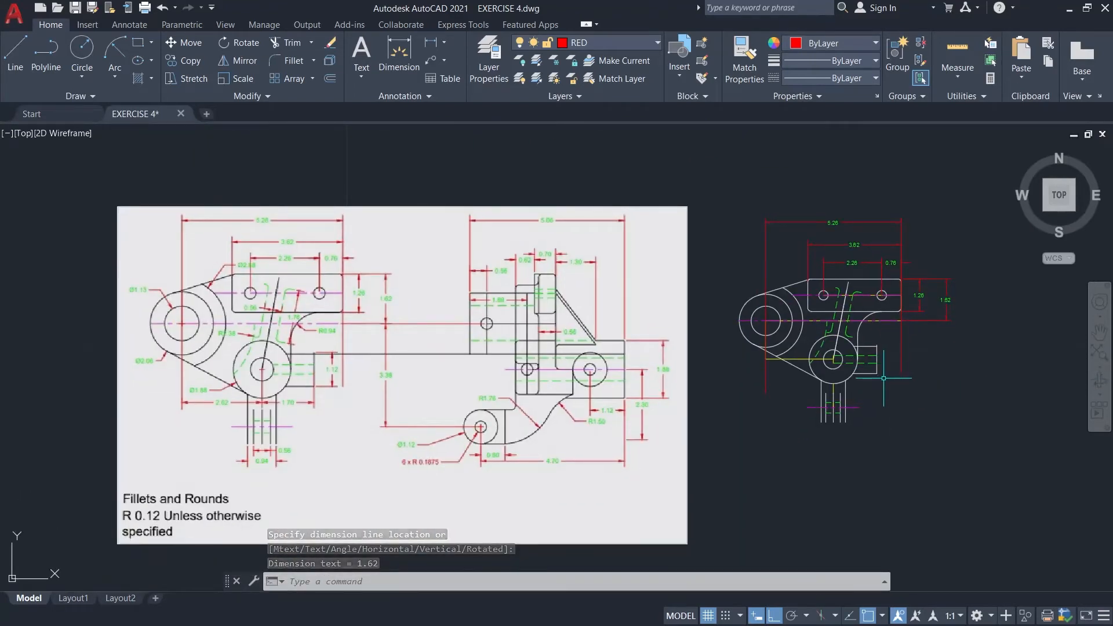
key("Return")
scroll(883, 371, "up", 5)
left_click(862, 435)
left_click(862, 434)
left_click(928, 428)
scroll(973, 407, "down", 3)
middle_click_drag(943, 437, 931, 364)
scroll(931, 373, "up", 2)
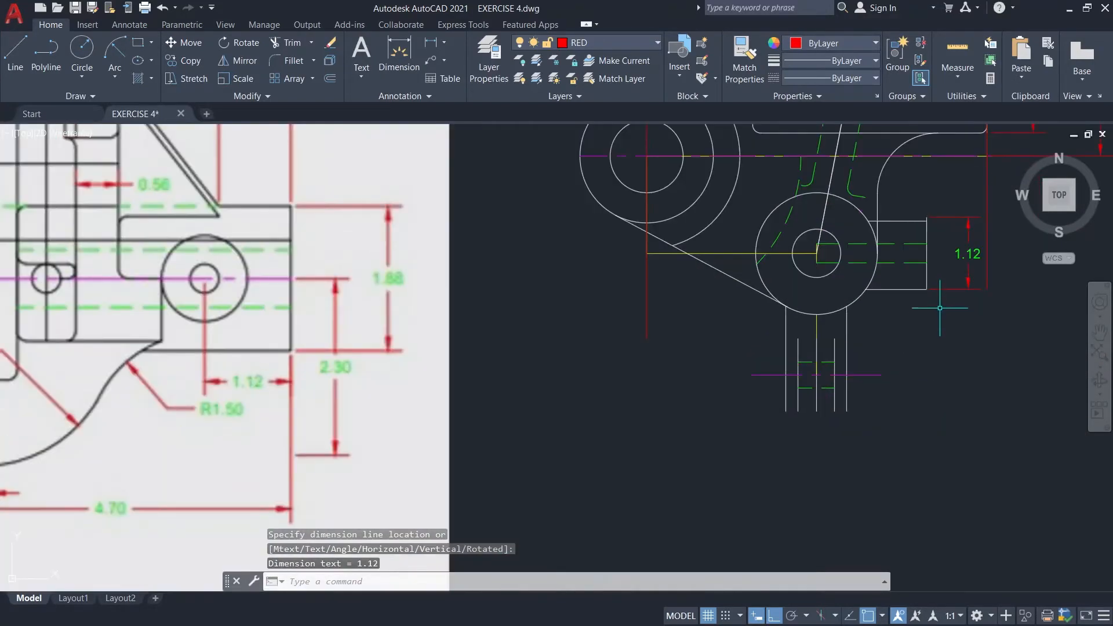
- Add a horizontal linear dimension from the lower boss's centre to the stub's right end, placed below the boss
scroll(940, 301, "down", 4)
key("Return")
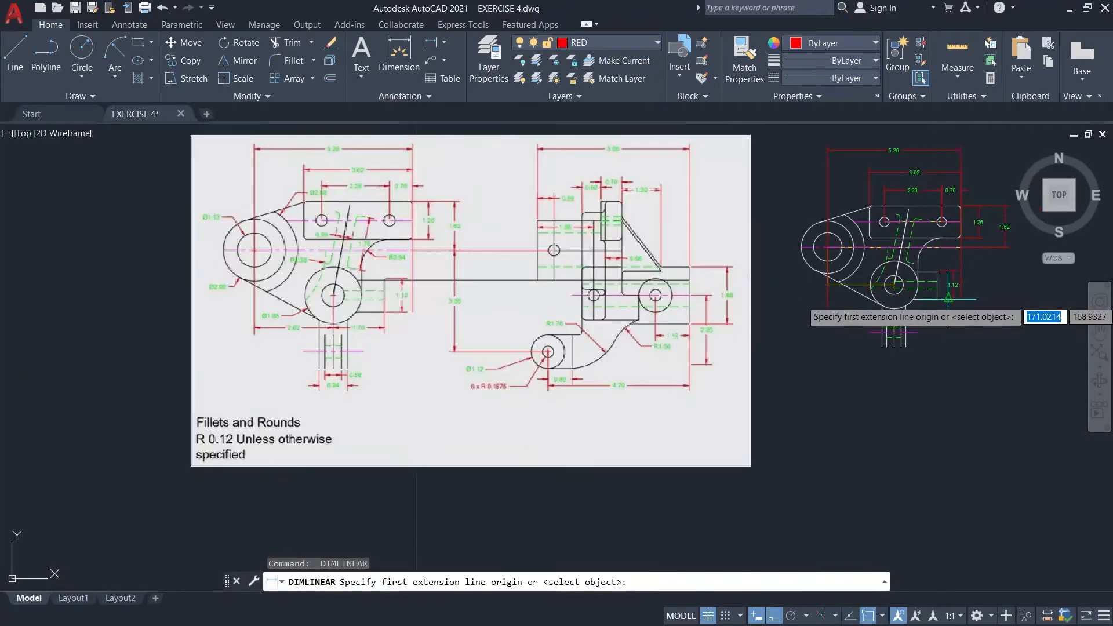
scroll(947, 300, "up", 5)
left_click(717, 238)
left_click(891, 296)
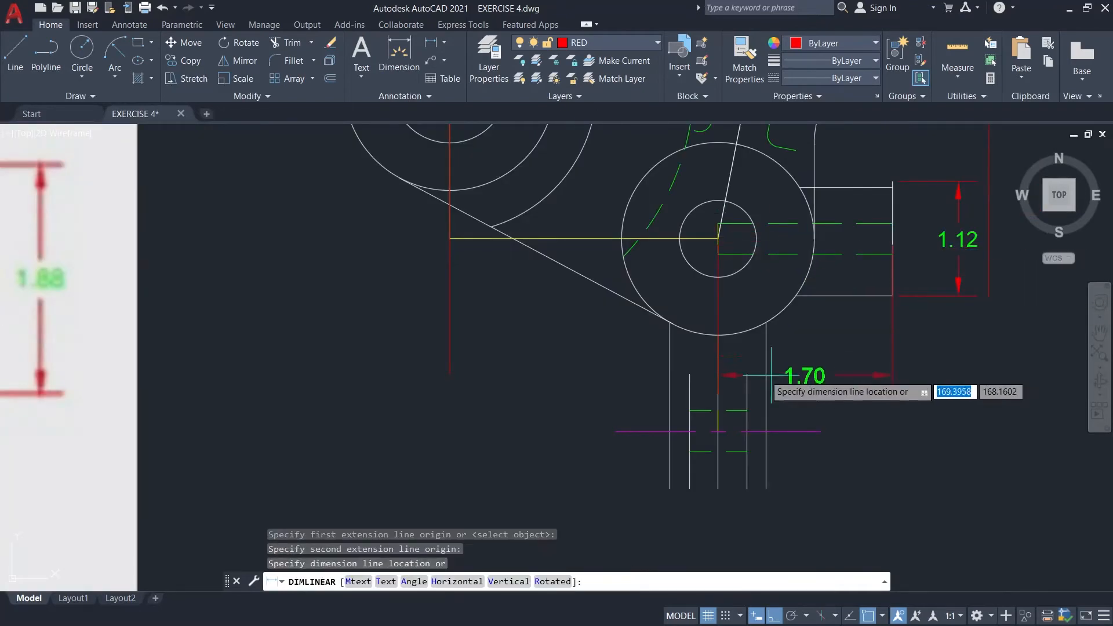
left_click(812, 356)
scroll(821, 355, "down", 4)
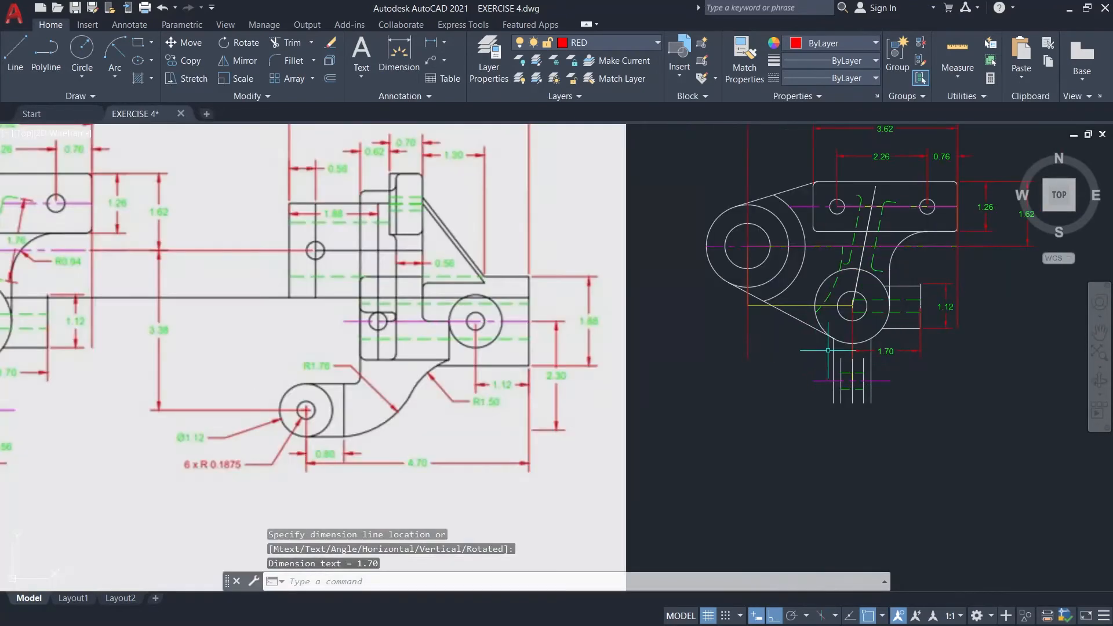
- Dimension the horizontal distance from the left boss's axis to the lower boss's centre, aligned with the boss-to-stub dimension
key("Return")
scroll(812, 325, "down", 4)
scroll(747, 307, "up", 4)
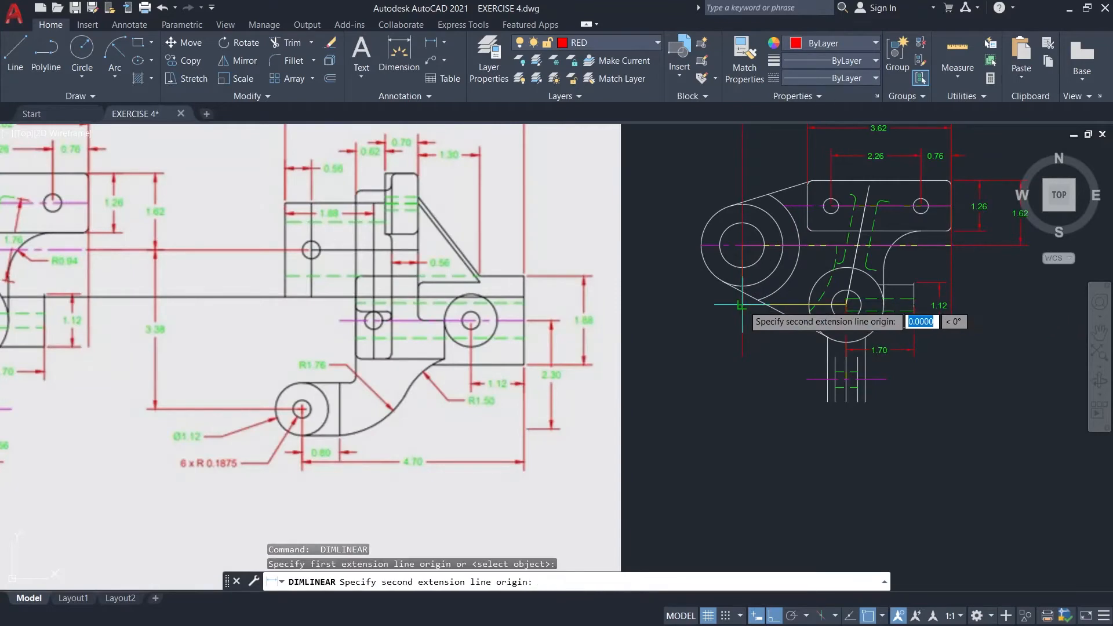
left_click(742, 304)
scroll(846, 325, "up", 4)
left_click(857, 370)
left_click(977, 413)
scroll(976, 417, "down", 4)
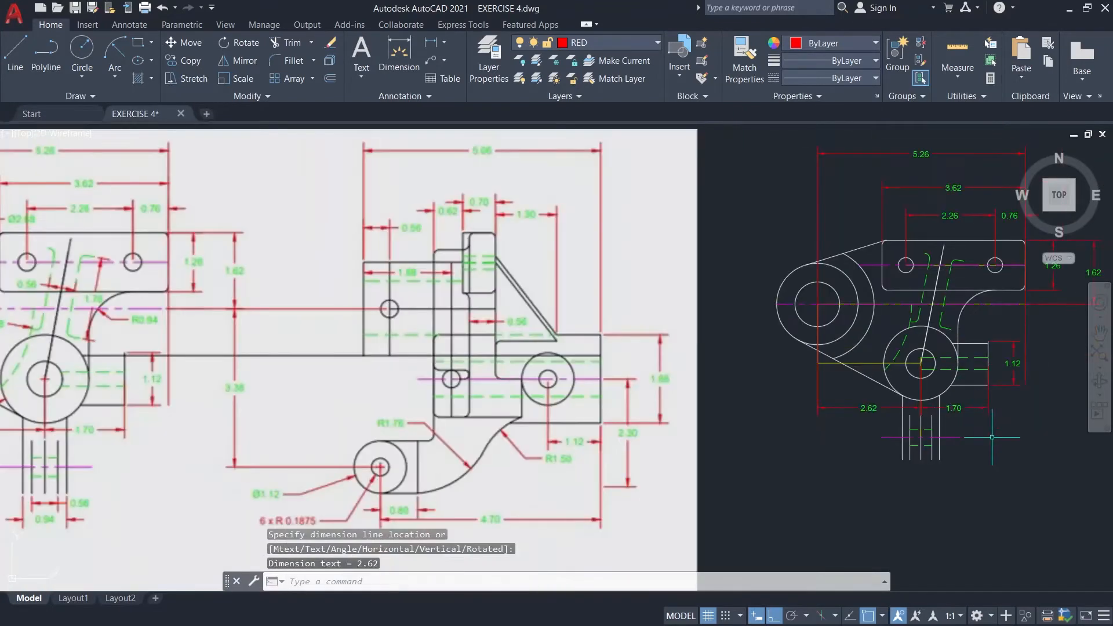
- Dimension the horizontal distance between the lower stem's two inner lines, placed just below the stem
scroll(976, 418, "down", 4)
scroll(857, 318, "up", 4)
key("Return")
scroll(819, 278, "up", 3)
left_click(791, 270)
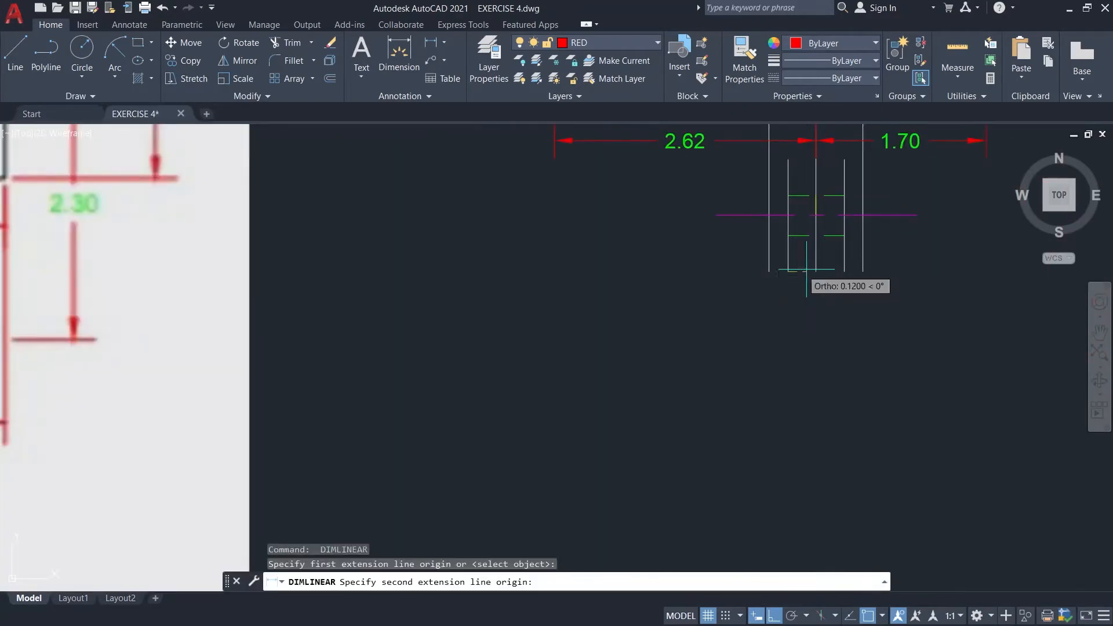
left_click(844, 271)
left_click(887, 298)
- Dimension the overall width of the lower stem, placed beneath the inner-width dimension
key("Return")
left_click(789, 270)
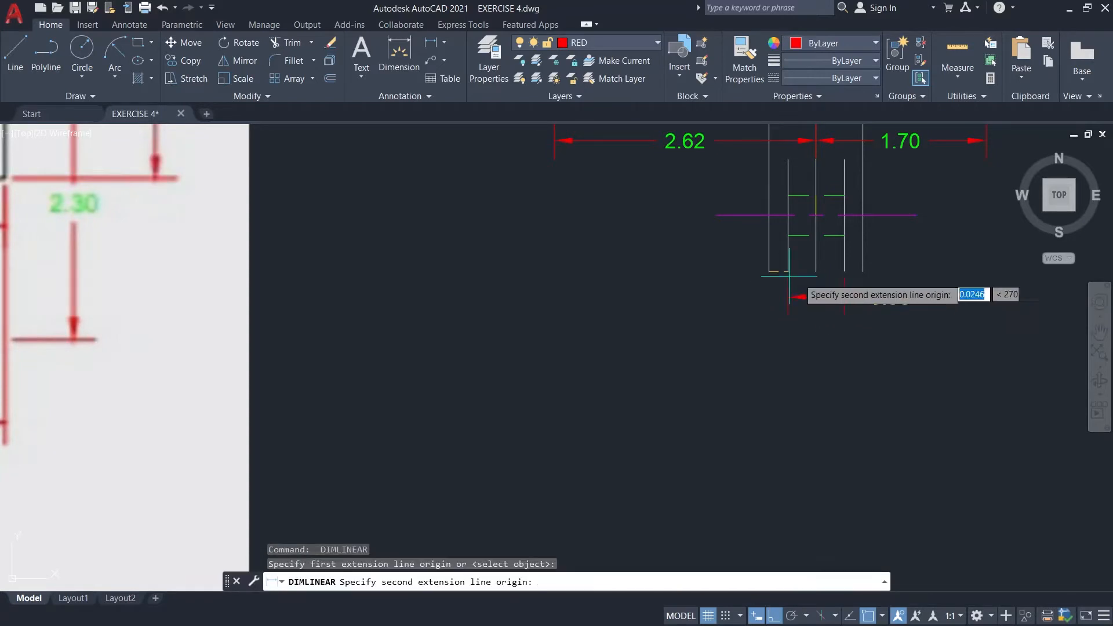
left_click(862, 272)
left_click(858, 332)
scroll(928, 348, "down", 5)
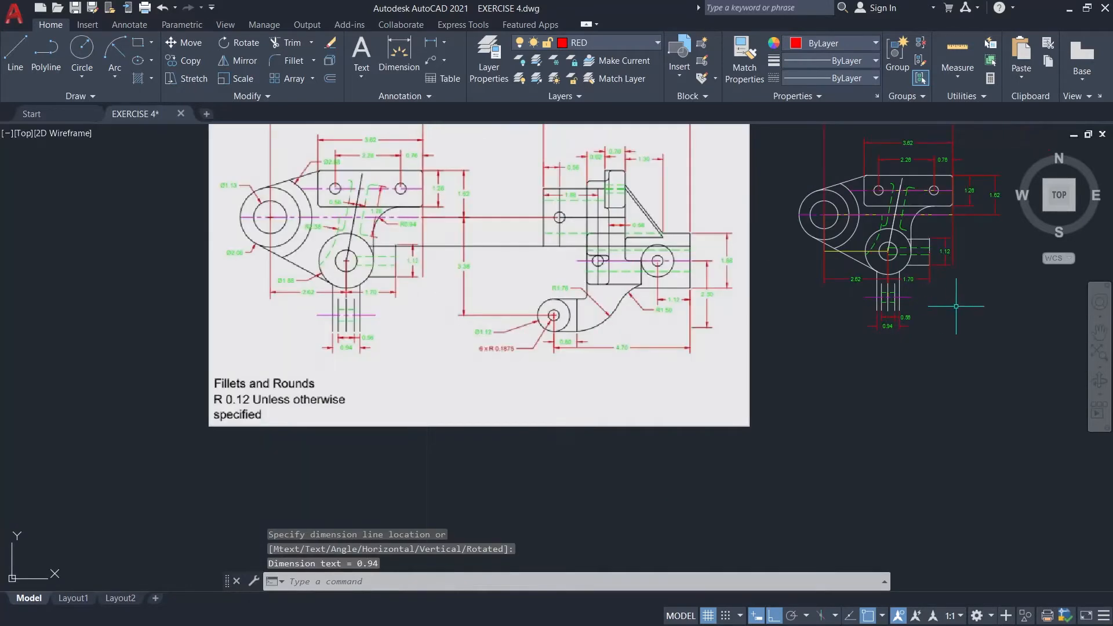
- Add an aligned dimension across the two slanted hidden lines of the rib, near the plate's lower edge
middle_click_drag(983, 370, 919, 378)
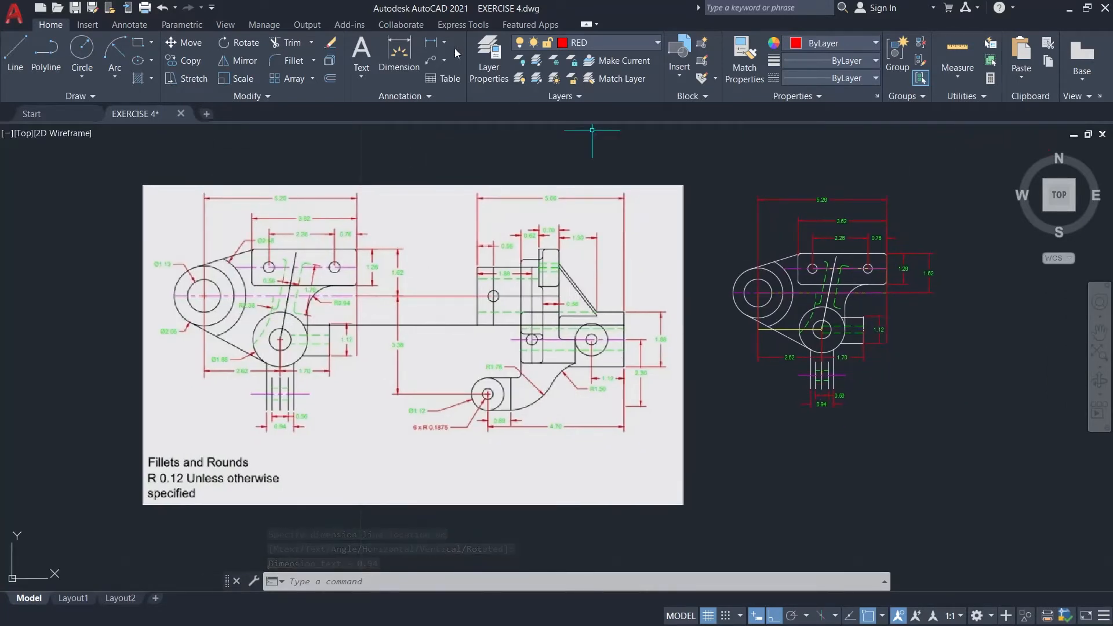
left_click(445, 41)
left_click(456, 96)
scroll(830, 284, "up", 6)
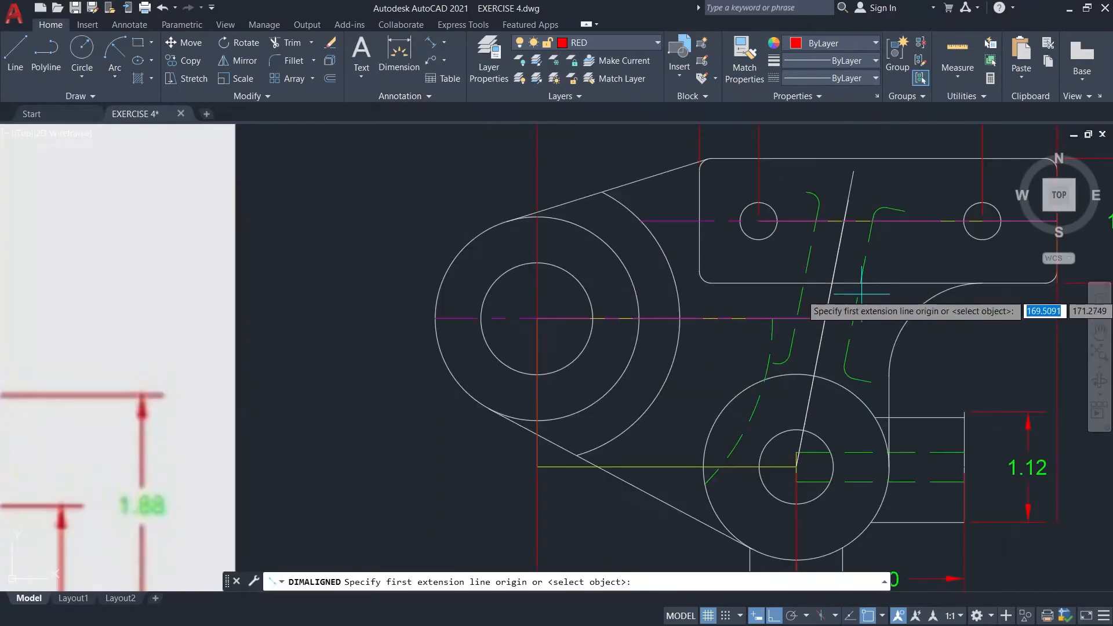
left_click(857, 291)
scroll(803, 284, "up", 6)
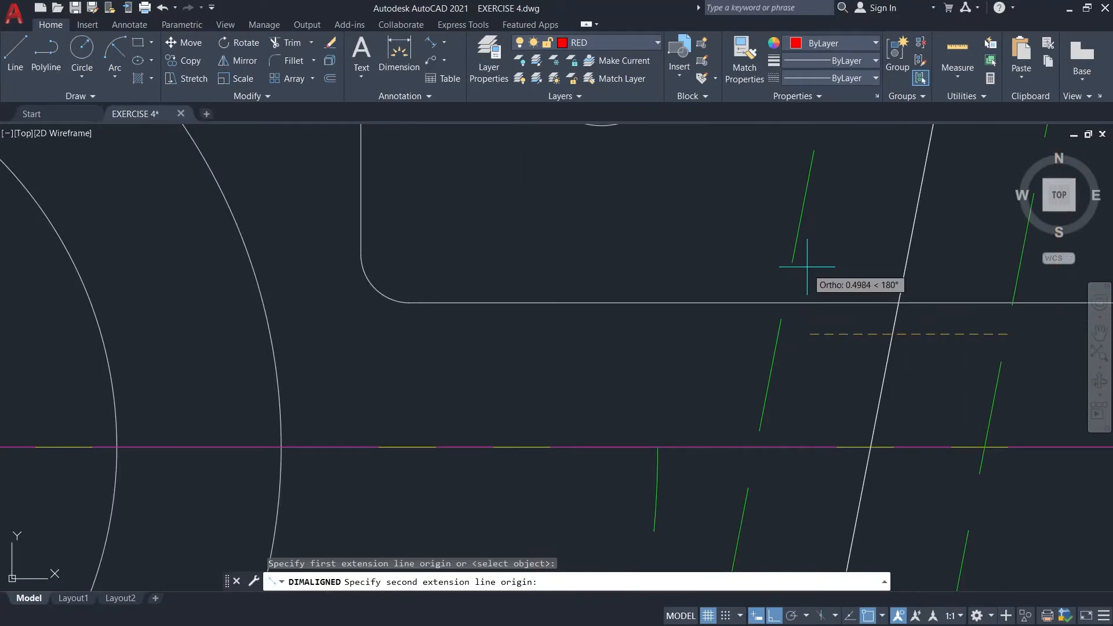
left_click(786, 291)
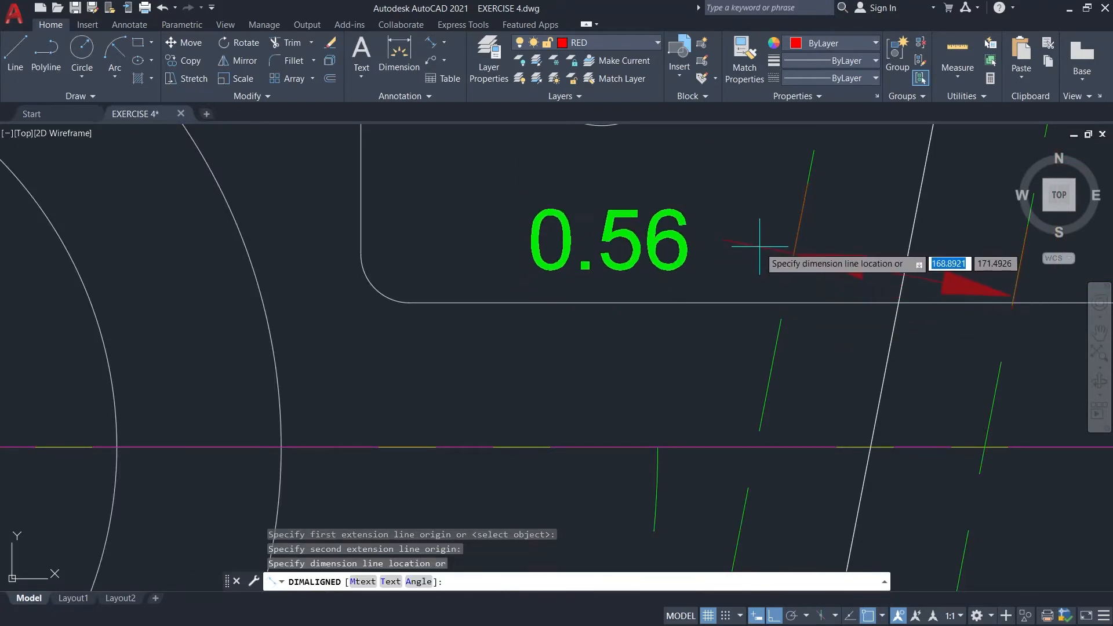
left_click(819, 265)
scroll(819, 266, "down", 10)
scroll(819, 265, "down", 4)
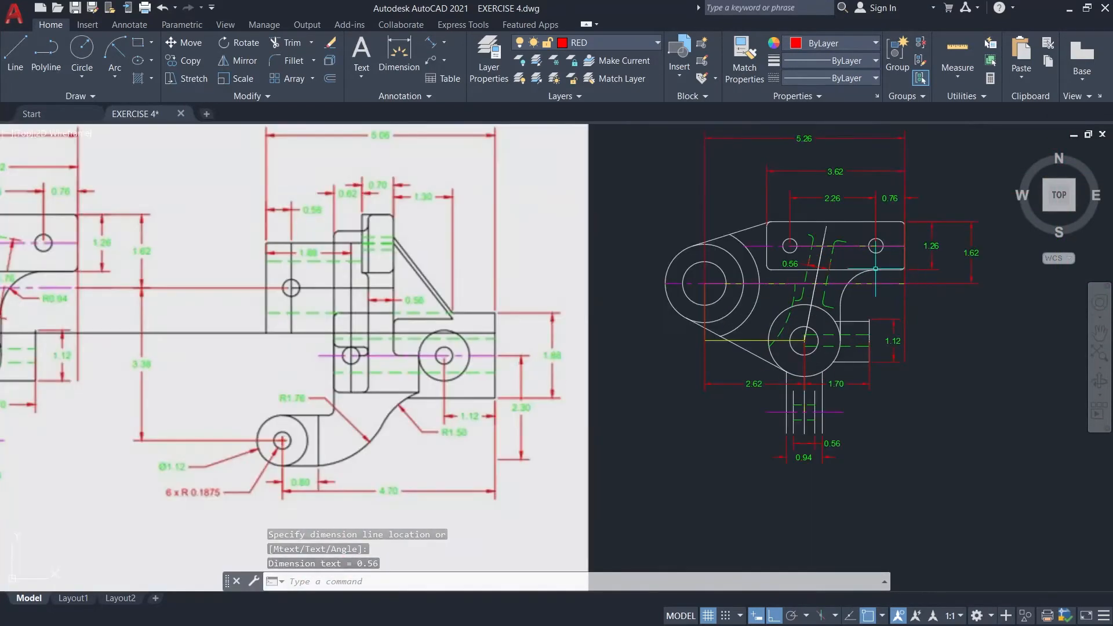
- Add an aligned dimension along the right slanted hidden line, between the ends of its upper and lower bends
key("Return")
scroll(853, 252, "up", 4)
left_click(836, 224)
left_click(805, 387)
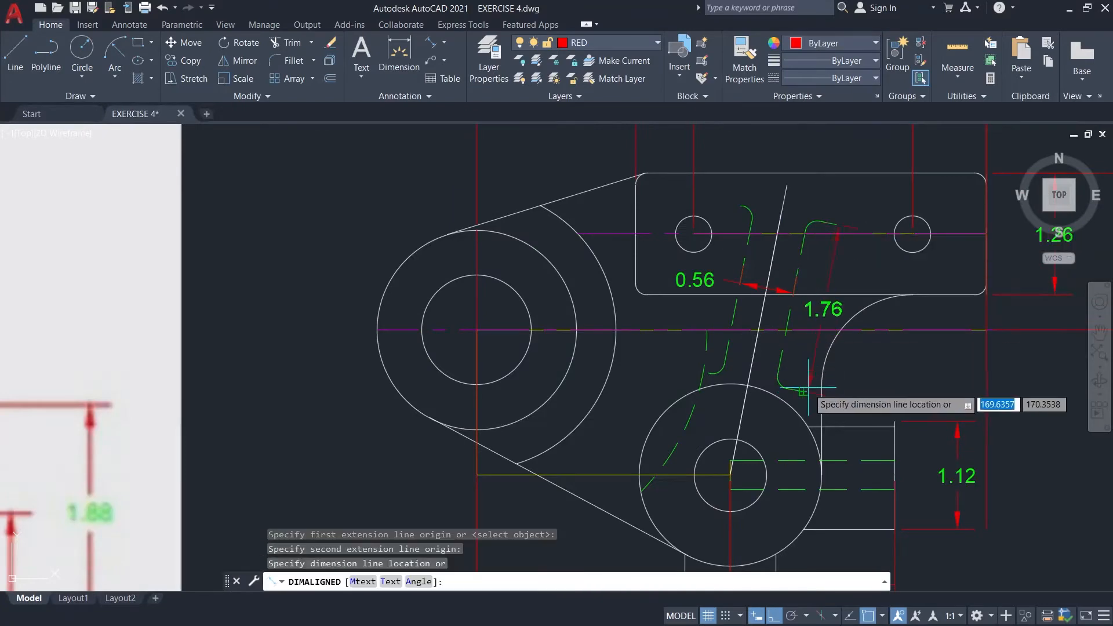
scroll(814, 386, "up", 4)
left_click(820, 385)
scroll(811, 382, "down", 6)
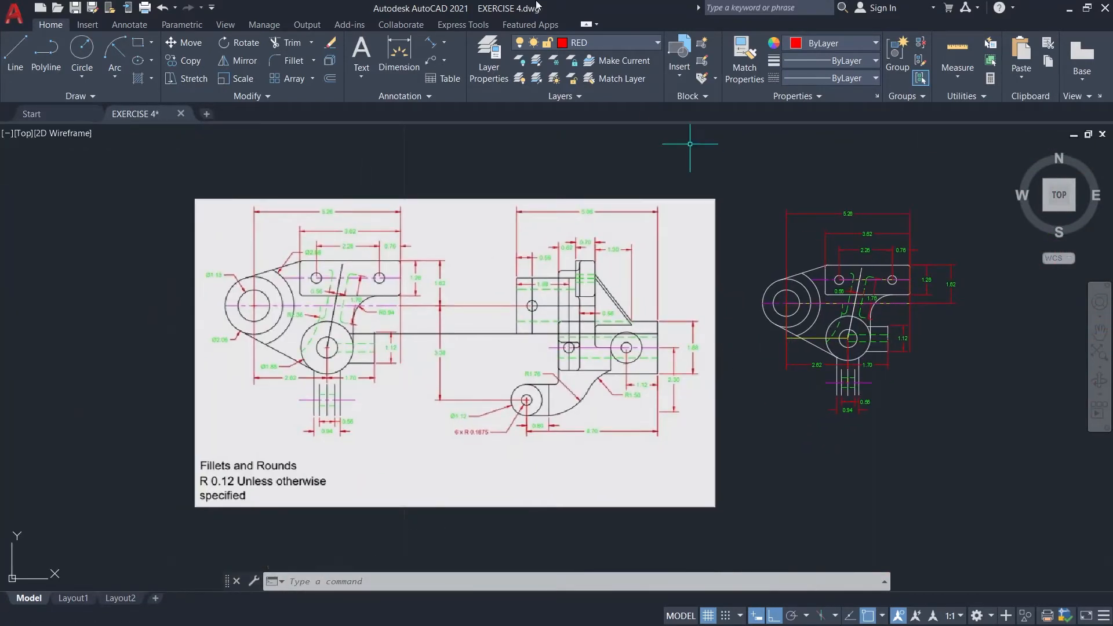
- Try to add a radius dimension to the hidden arc that runs into the lower boss
left_click(443, 48)
left_click(463, 176)
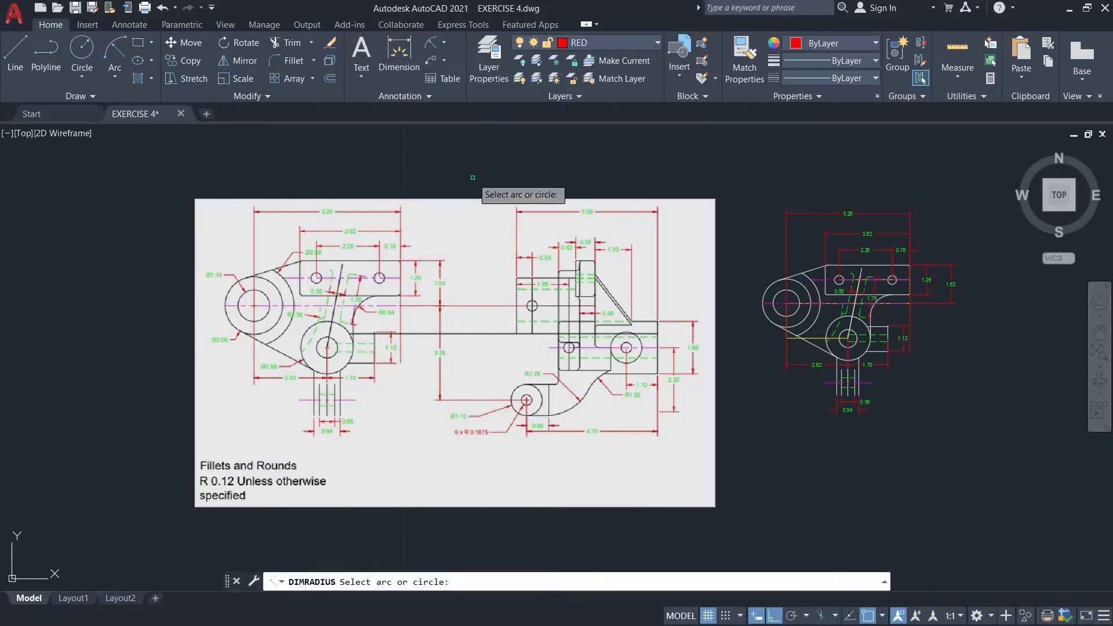
left_click(832, 318)
scroll(834, 313, "up", 3)
key("ctrl+z")
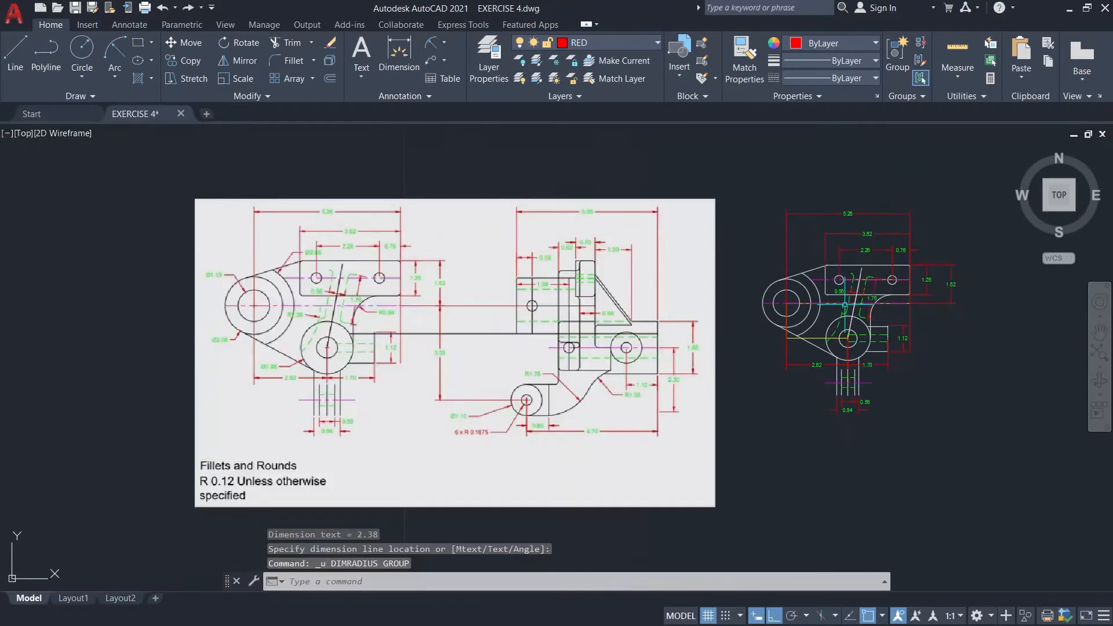
- Dimension the radius of the hidden arc running into the lower boss, with the text to the arc's left
scroll(652, 155, "up", 3)
left_click(429, 45)
scroll(832, 289, "up", 5)
left_click(832, 291)
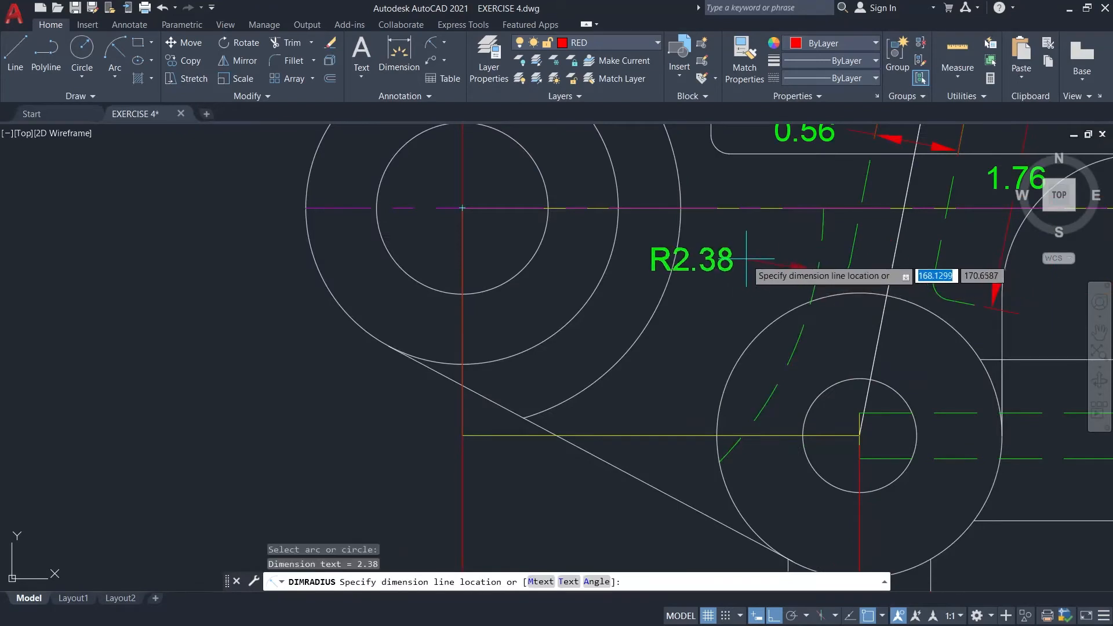
scroll(831, 290, "down", 8)
- Dimension the radius of the large concave arc beneath the plate, with the text to its lower right
scroll(863, 319, "up", 7)
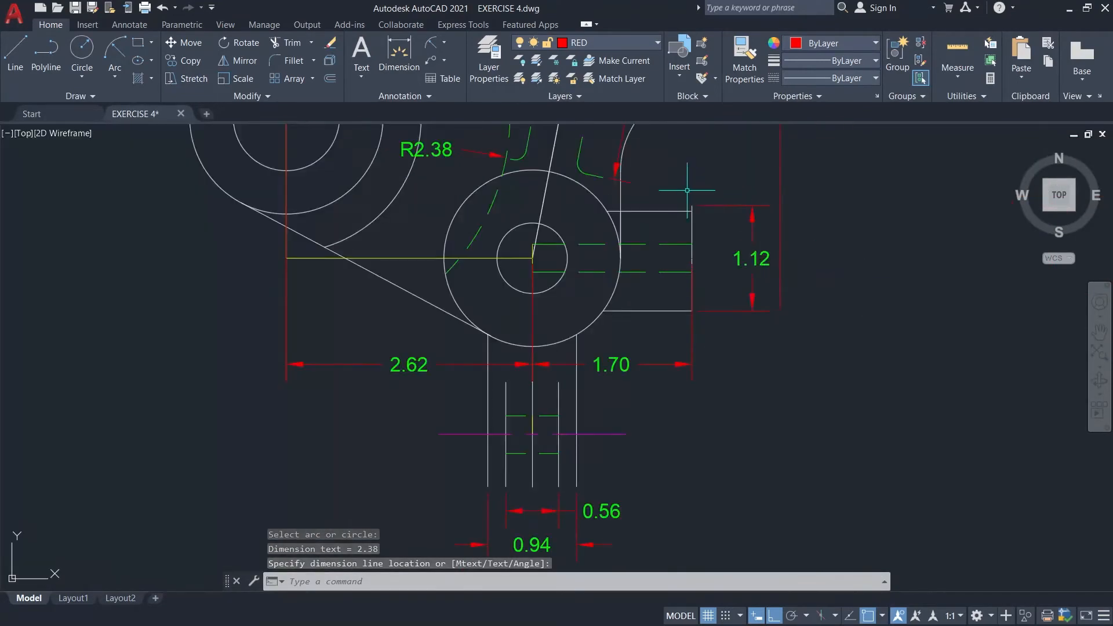
scroll(715, 319, "down", 2)
key("Return")
left_click(690, 249)
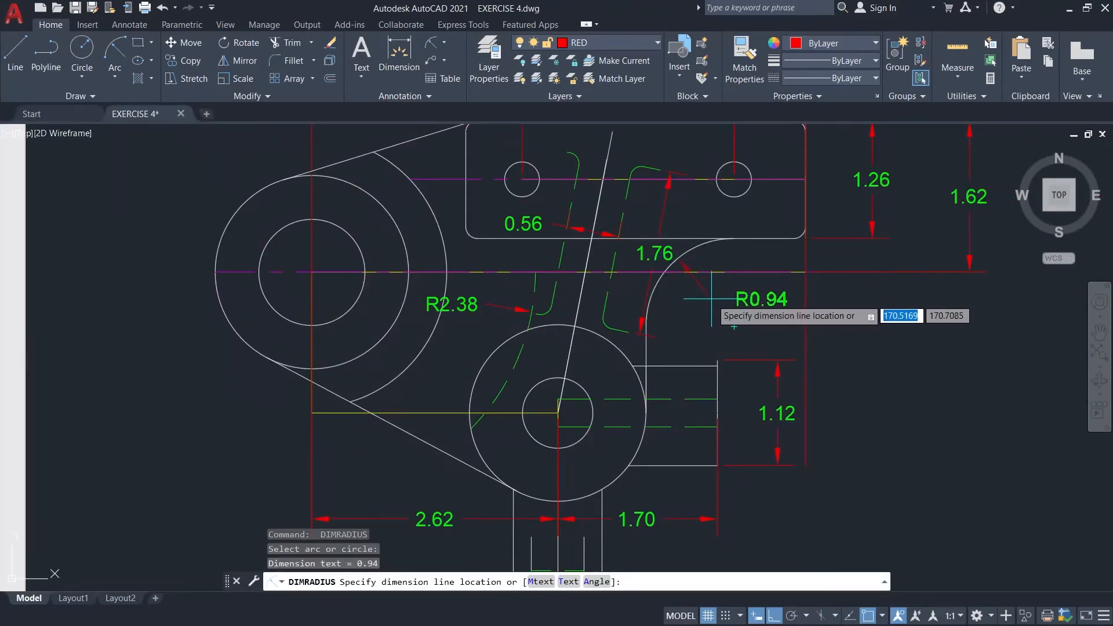
left_click(712, 298)
scroll(753, 287, "down", 6)
- Add a diameter dimension to the lower boss's outer circle, with the text to its lower left
middle_click_drag(798, 329, 878, 338)
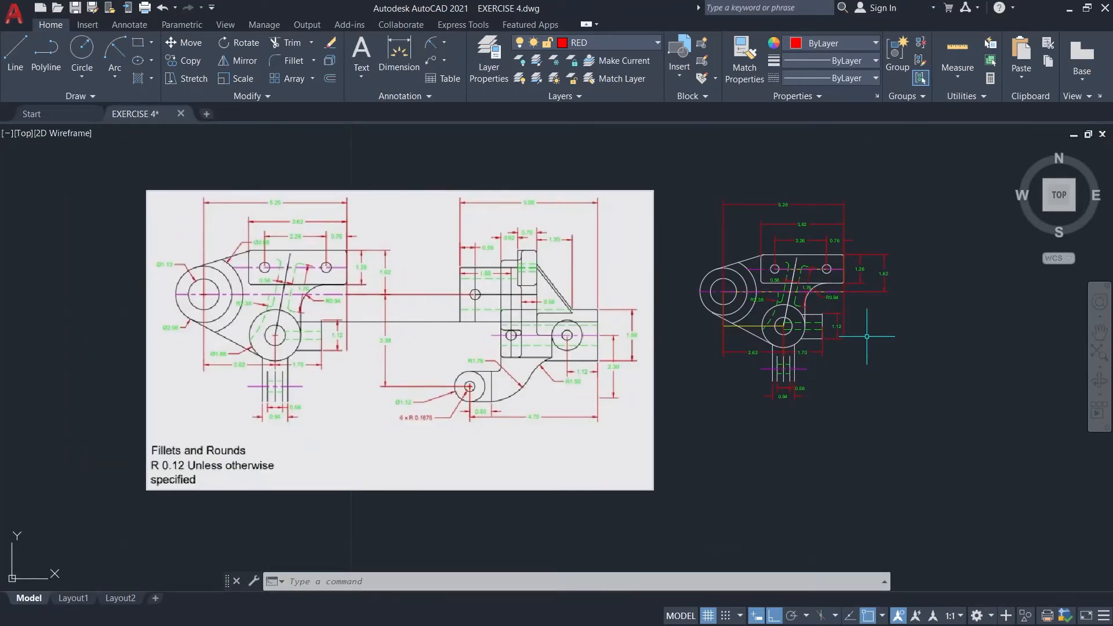
left_click(444, 42)
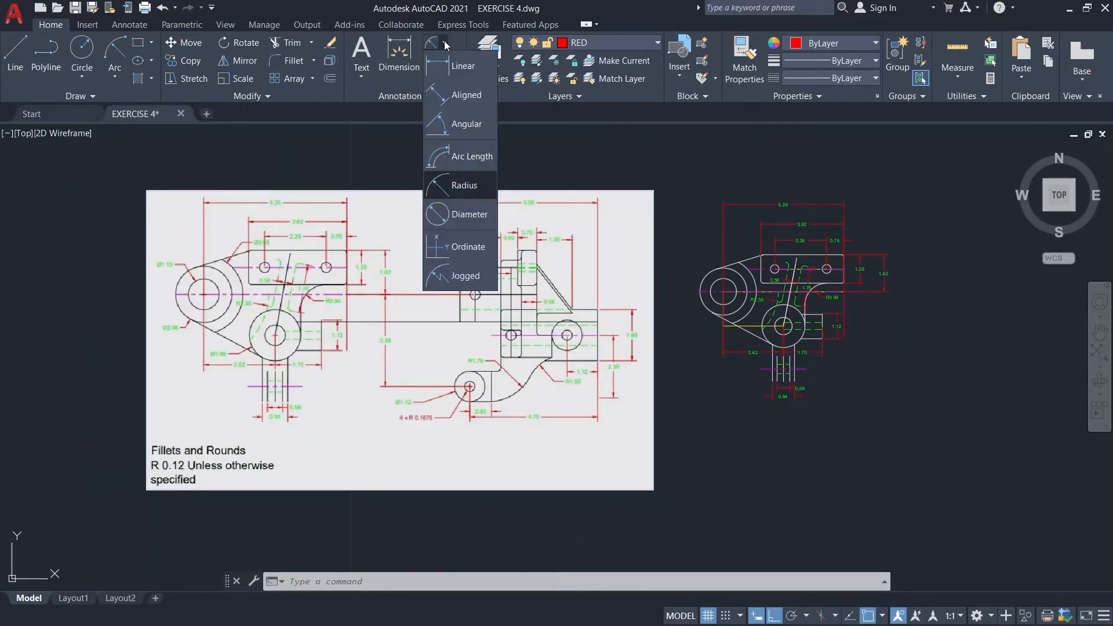
left_click(477, 213)
scroll(772, 338, "up", 2)
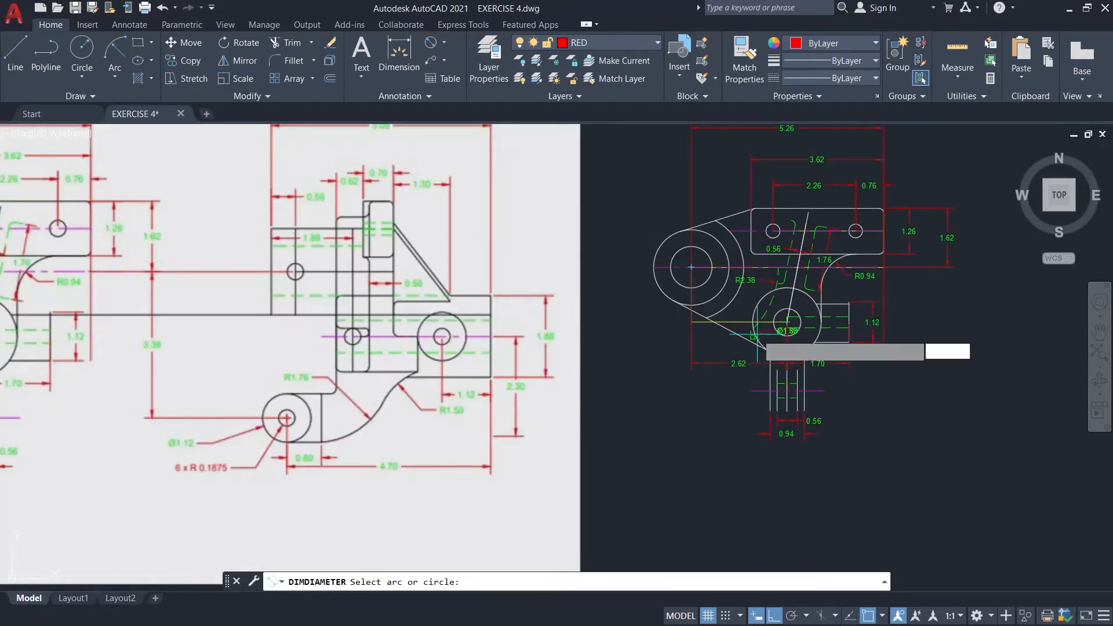
left_click(756, 337)
left_click(710, 351)
scroll(744, 317, "down", 1)
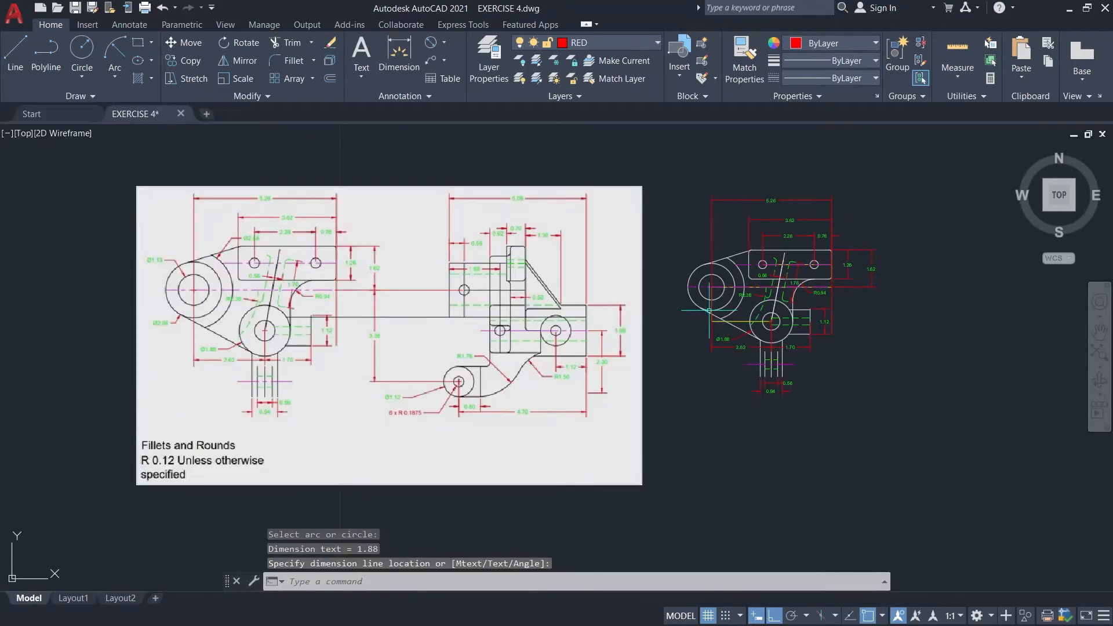
- Add a diameter dimension to the left boss's outer circle, with the text to its lower left
key("Return")
left_click(708, 312)
left_click(697, 318)
- Try to add a diameter dimension to the left boss's inner circle, with the text to its upper left
key("Return")
left_click(703, 276)
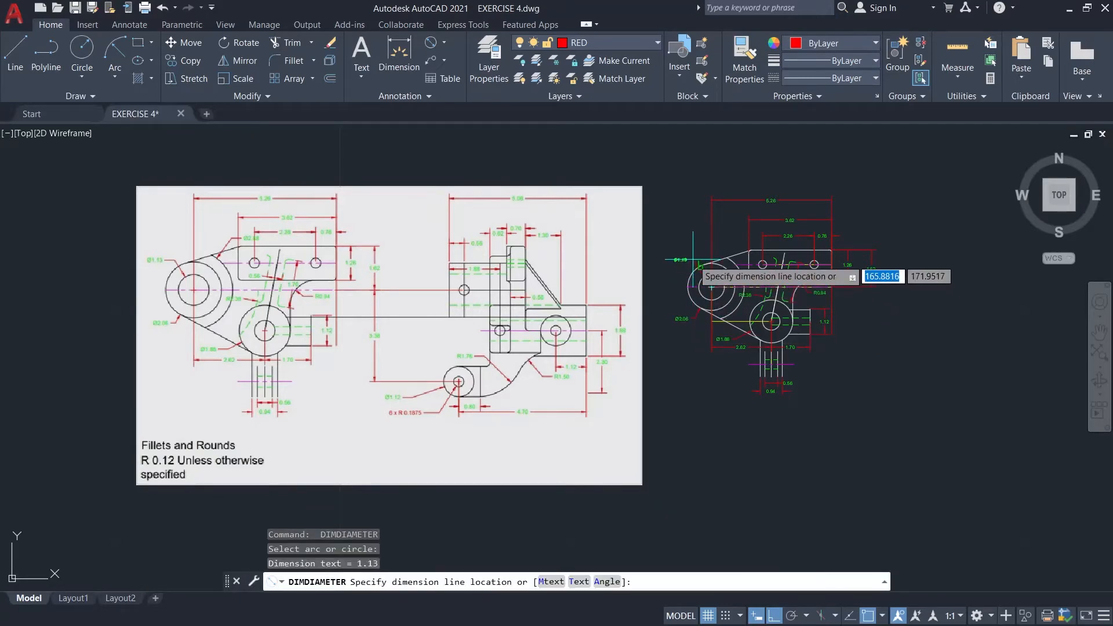
left_click(693, 259)
key("ctrl+z")
- Undo the left boss's outer-diameter dimension and redo it
scroll(696, 260, "up", 2)
key("Return")
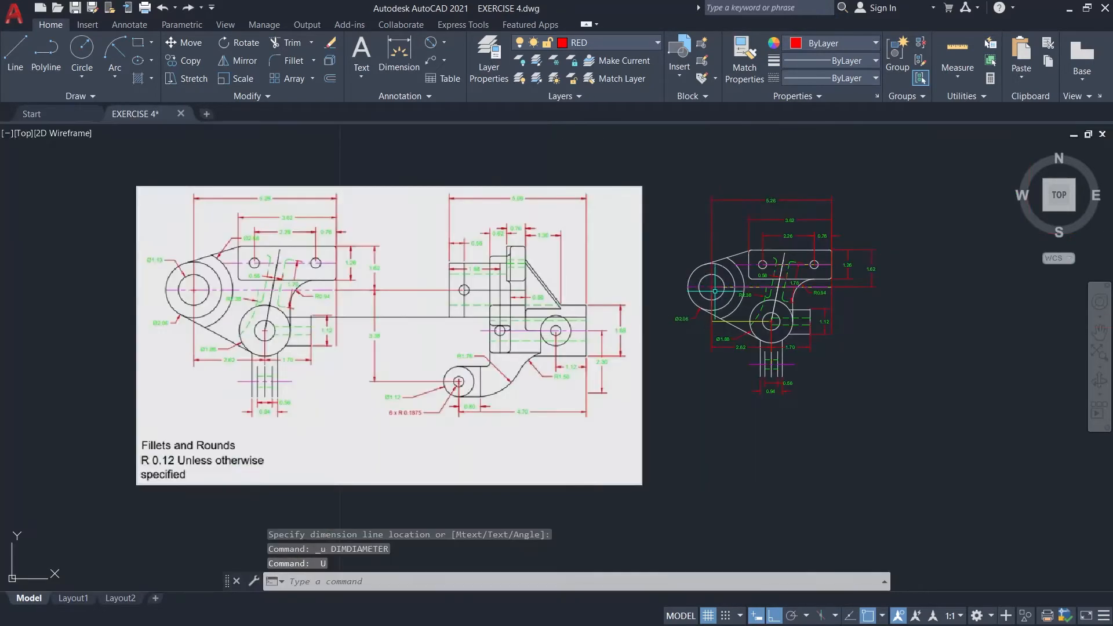
type("U")
key("Return")
key("ctrl+y")
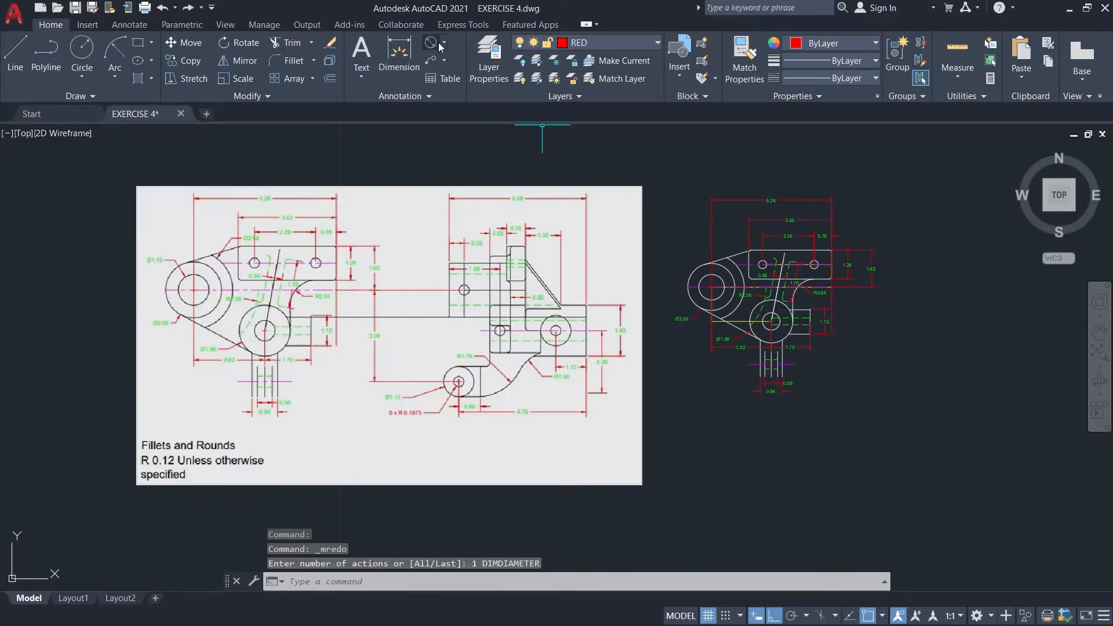
- Add a diameter dimension to the left boss's inner circle, with the text to its upper left
left_click(431, 43)
scroll(692, 248, "up", 3)
left_click(741, 356)
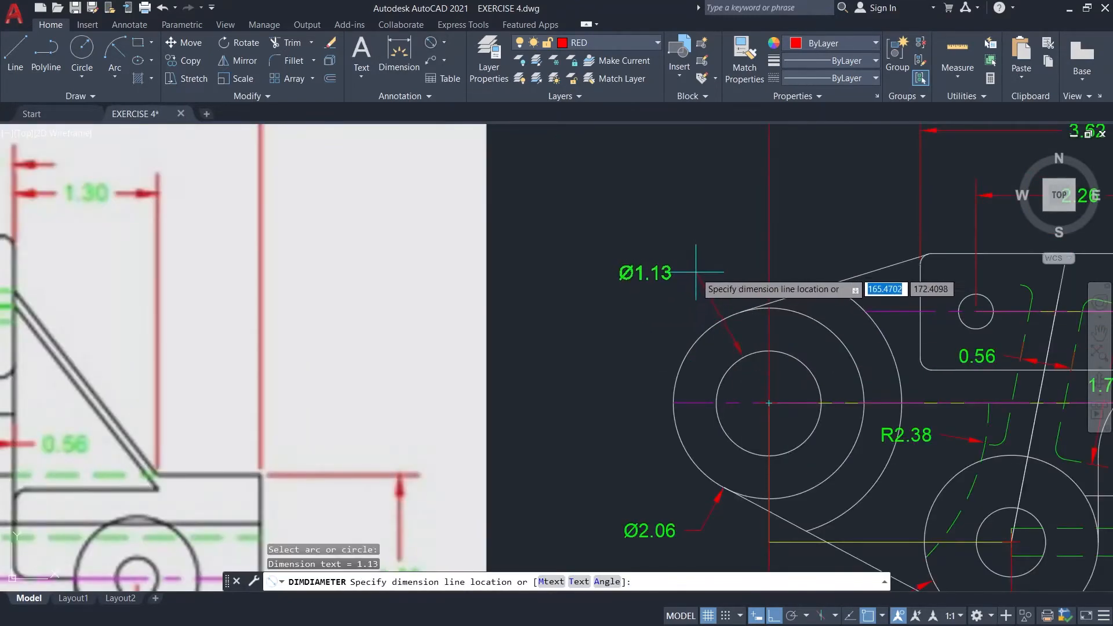
scroll(748, 266, "down", 7)
scroll(814, 267, "up", 4)
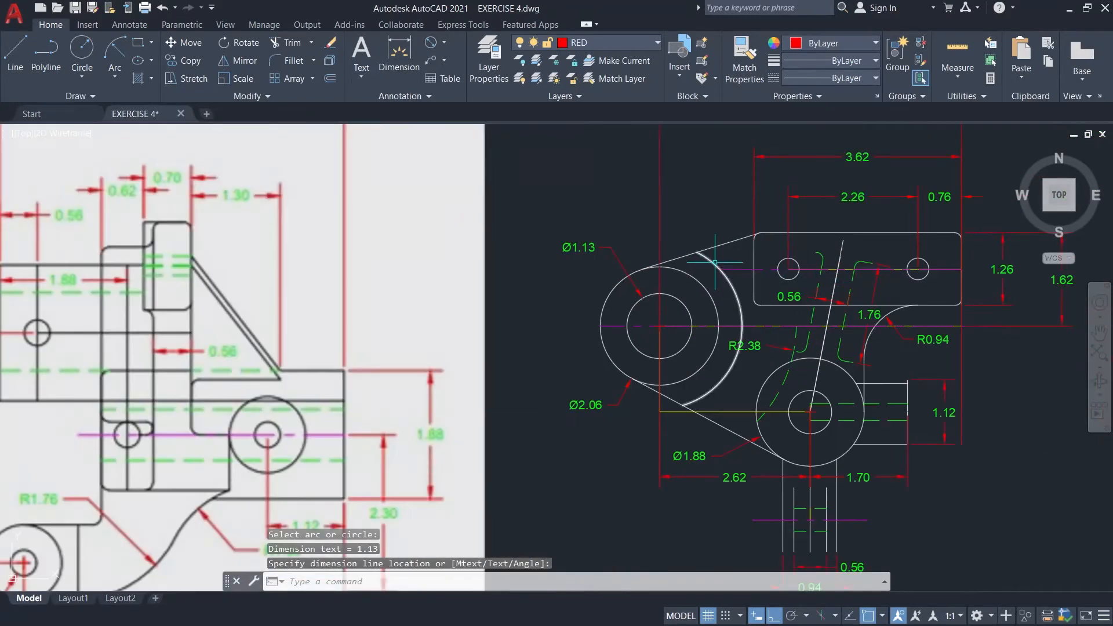
- Add a diameter dimension to the large arc around the left boss, with the text to its upper right
key("Return")
left_click(704, 255)
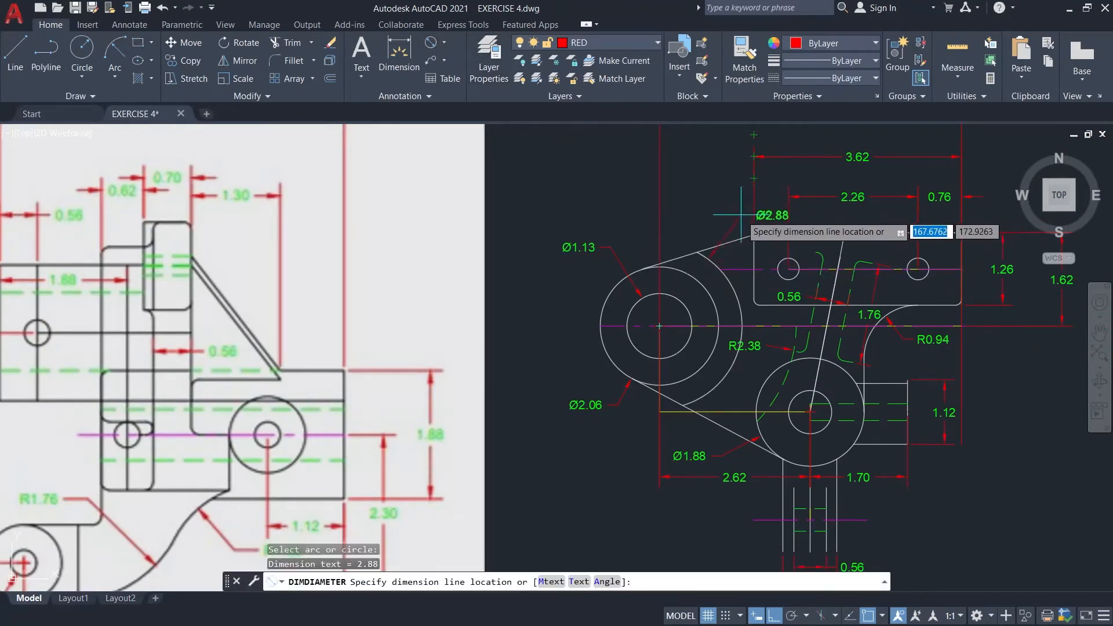
left_click(740, 215)
scroll(798, 215, "down", 4)
middle_click_drag(954, 291, 933, 302)
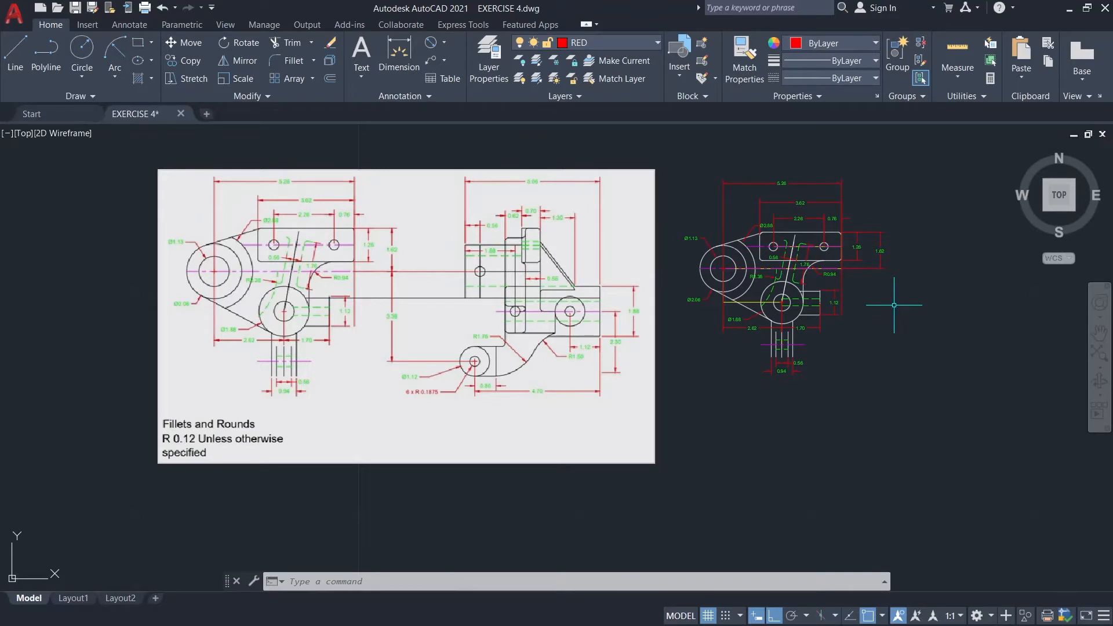
- Turn off the RED dimension layer and make GUIDE the current layer
middle_click_drag(918, 295, 804, 329)
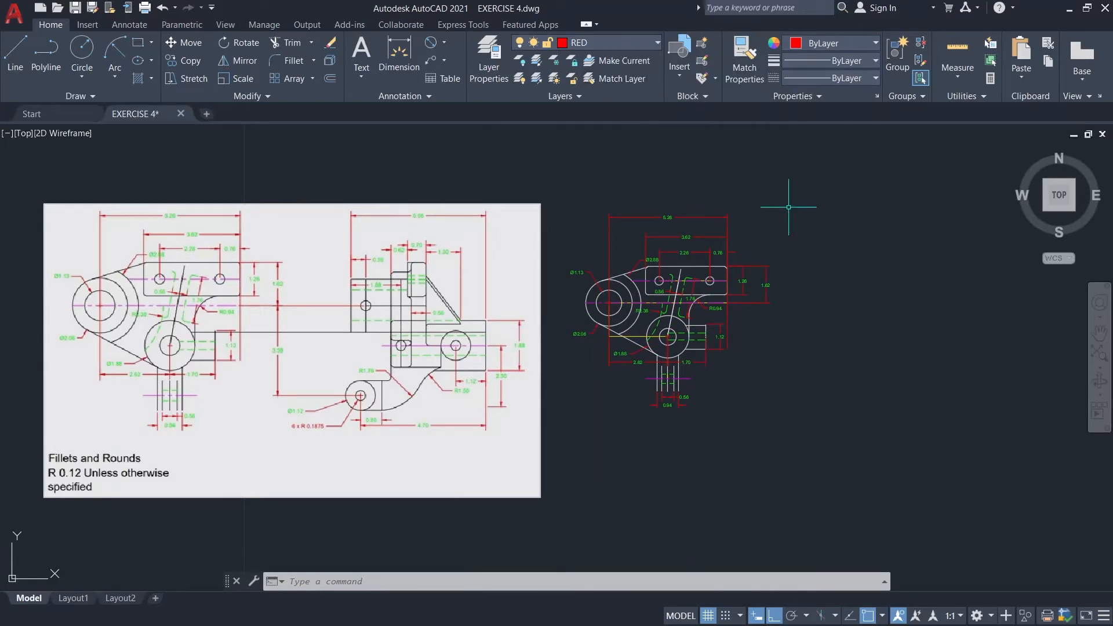
left_click(642, 43)
left_click(522, 146)
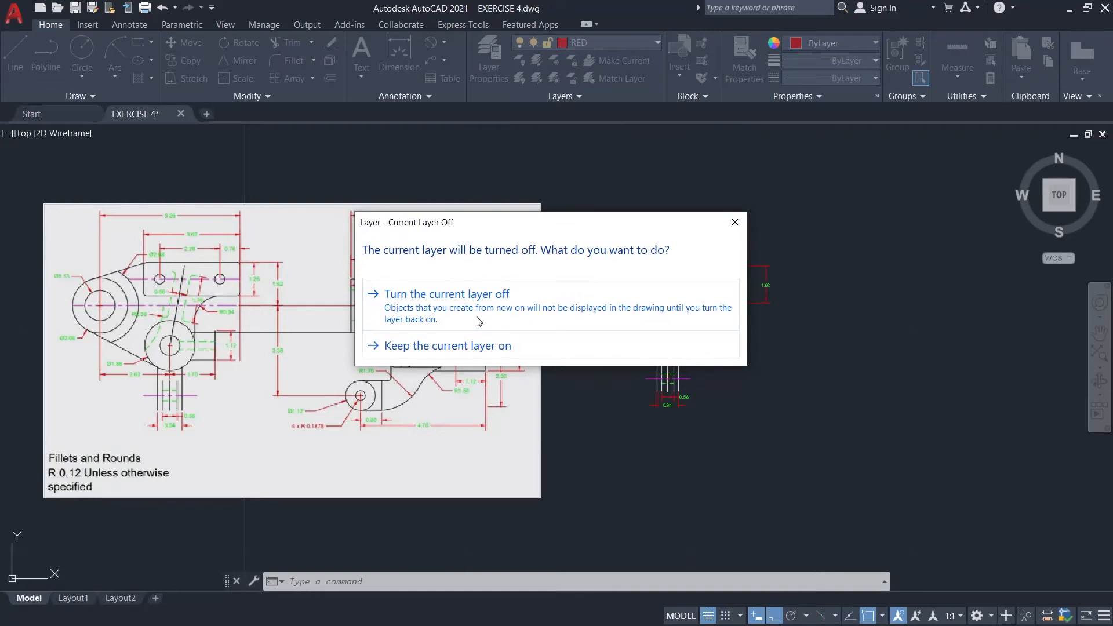
left_click(479, 321)
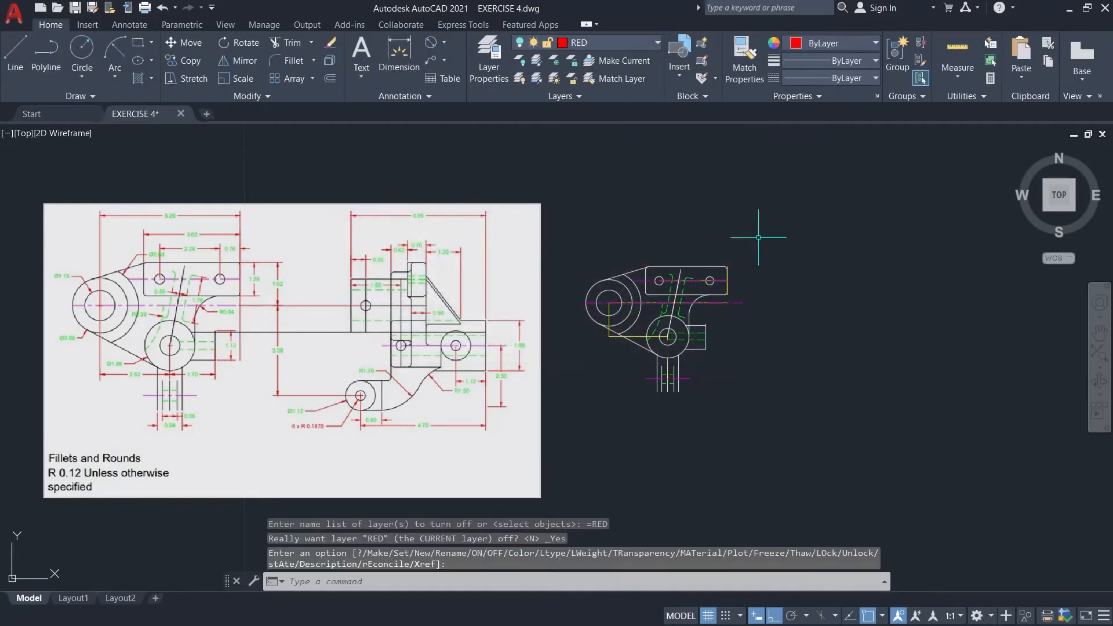
scroll(767, 331, "up", 2)
left_click(626, 40)
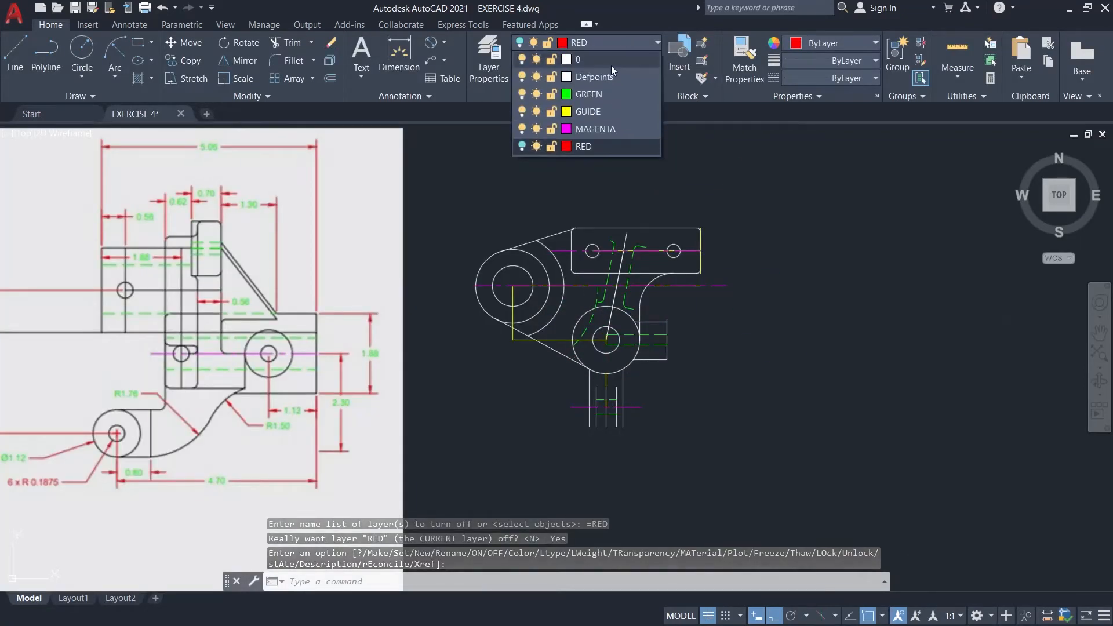
left_click(595, 116)
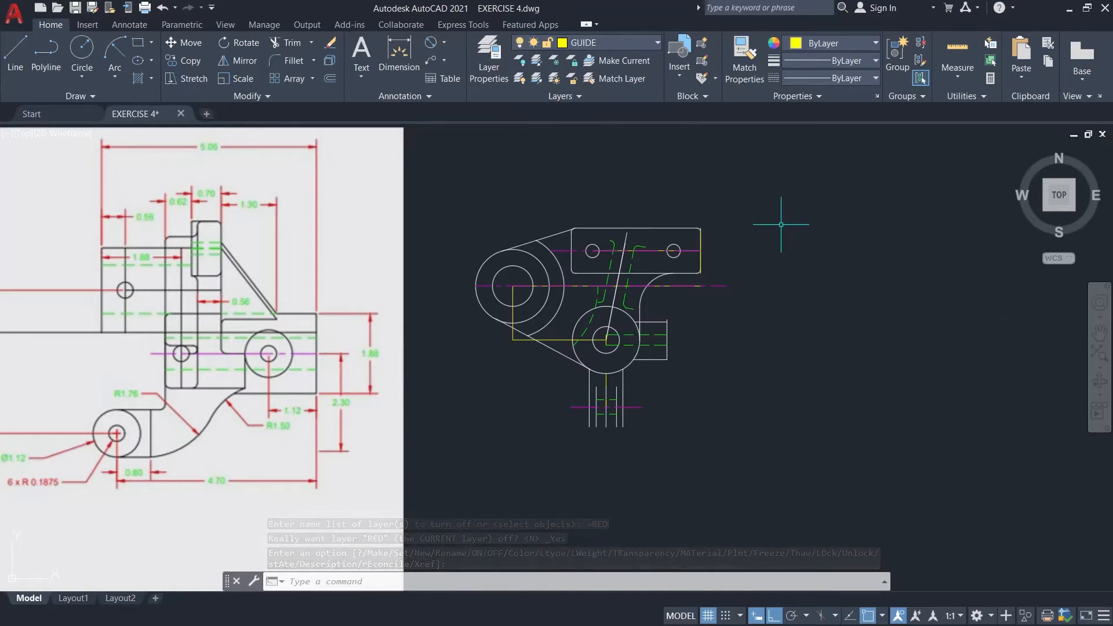
- Draw a horizontal guide line 7.1 units to the right from the upper plate's top right corner
scroll(781, 225, "down", 2)
middle_click_drag(828, 293, 870, 298)
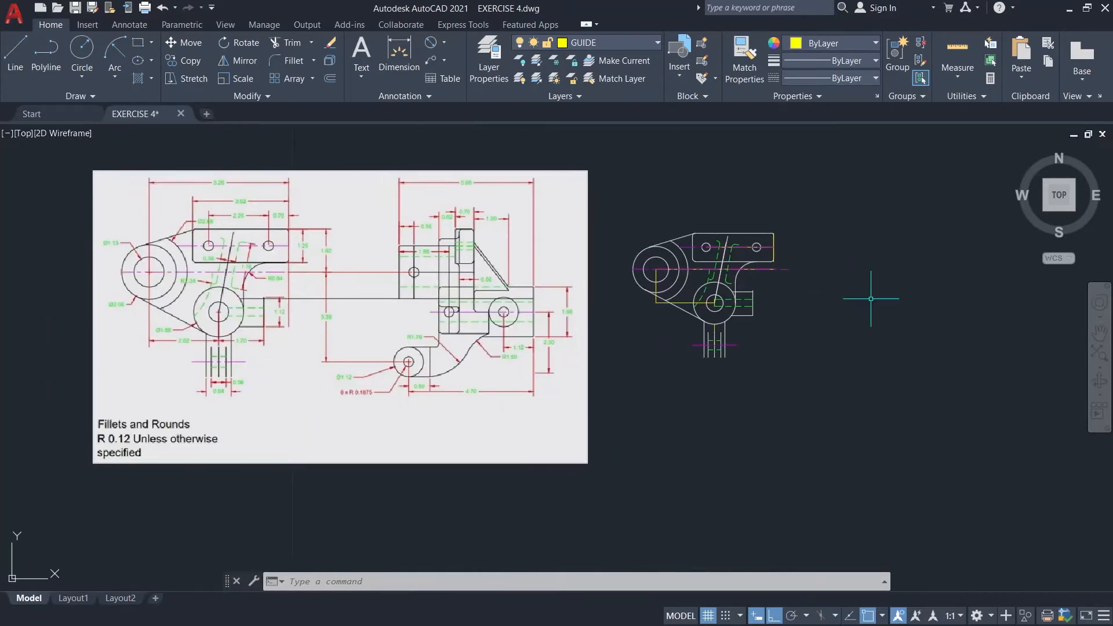
scroll(822, 266, "up", 4)
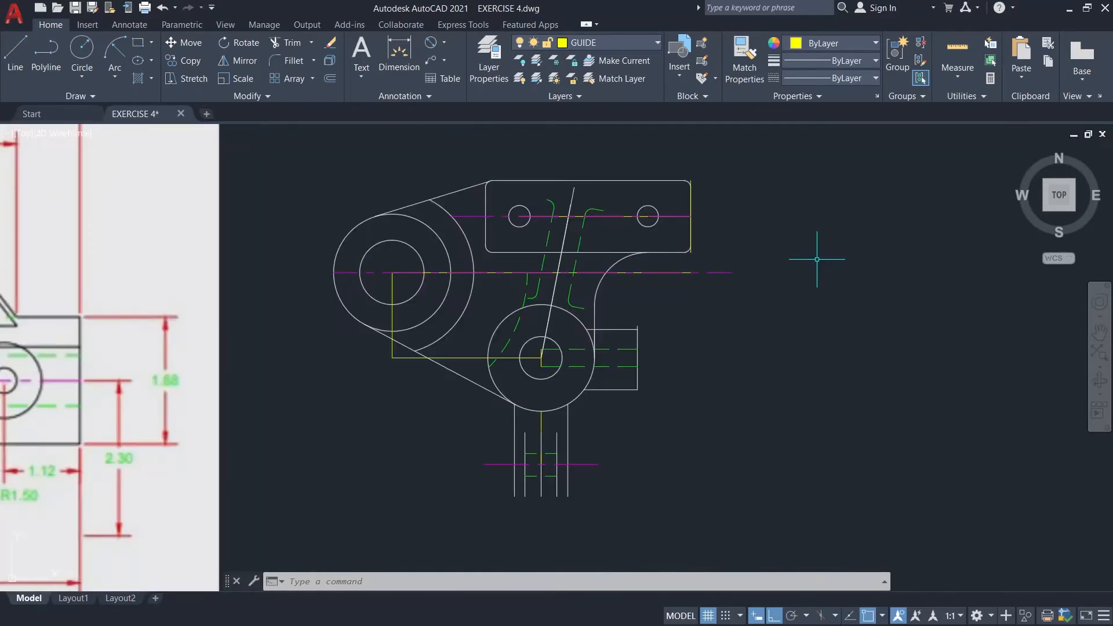
type("l")
key("Return")
left_click(691, 182)
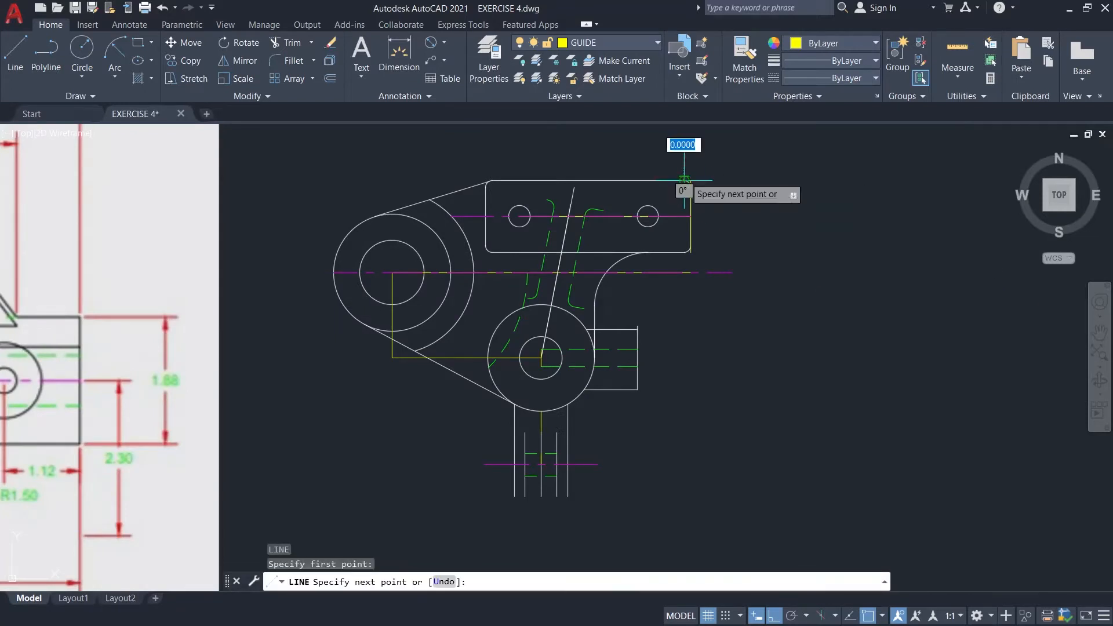
scroll(934, 189, "up", 2)
scroll(933, 189, "down", 6)
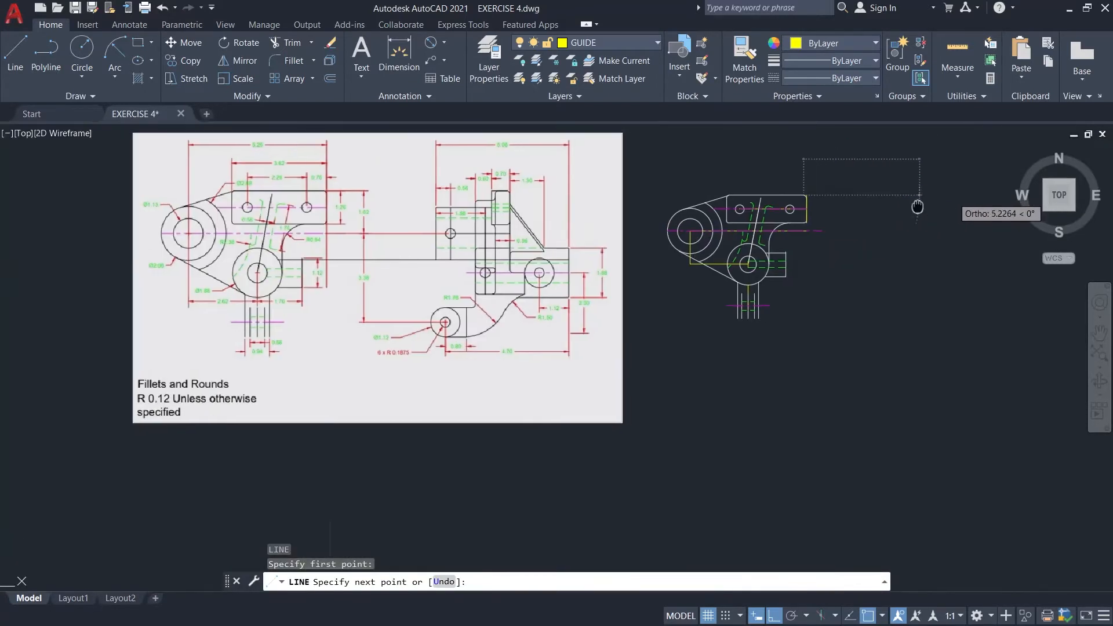
type("7.1")
key("Return")
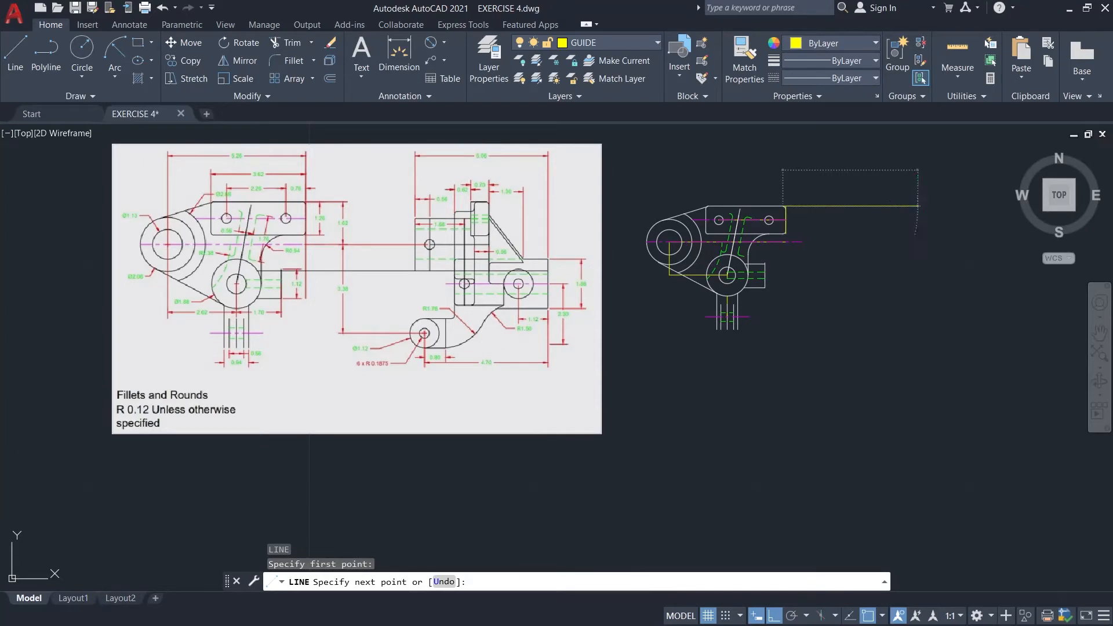
key("Return")
- Draw a horizontal guide line to the right from the centre of the upper plate's right hole
key("Return")
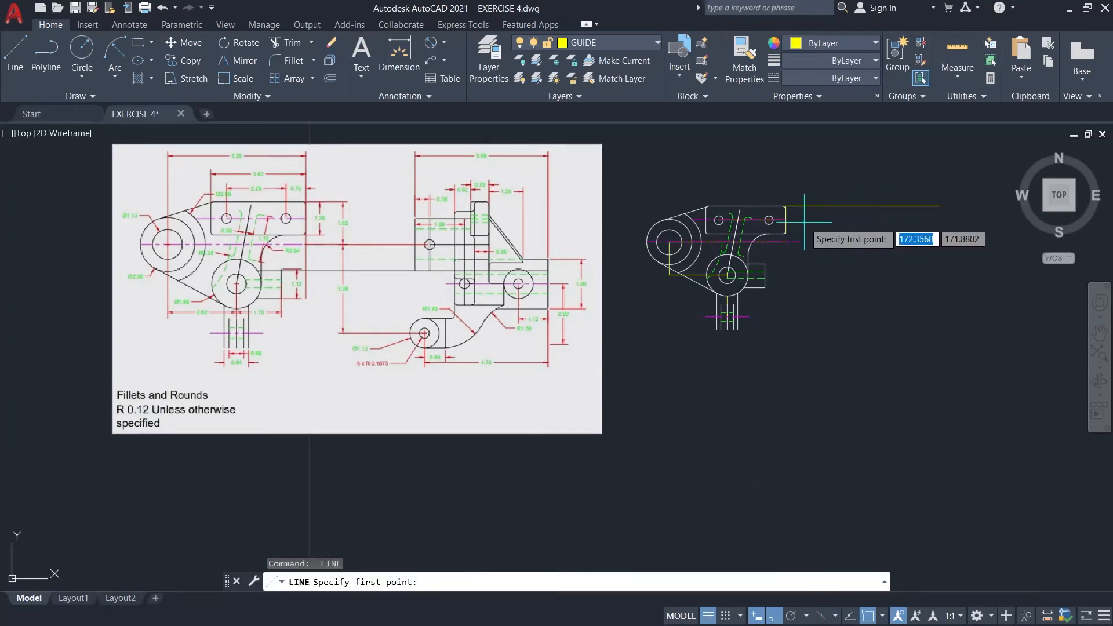
scroll(794, 223, "up", 2)
left_click(755, 220)
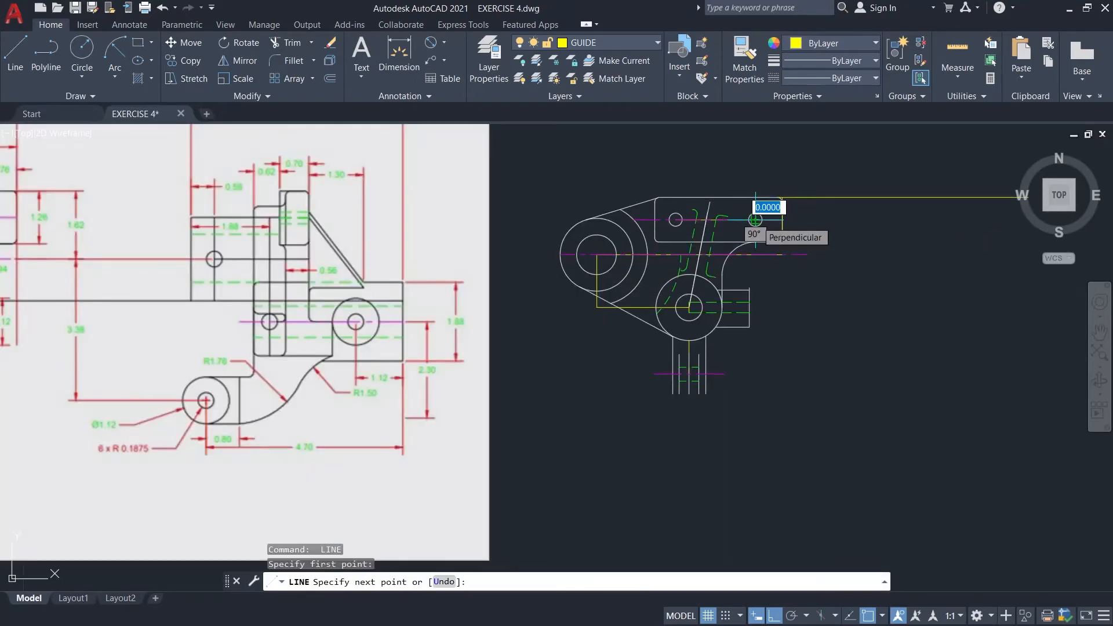
scroll(791, 226, "up", 2)
scroll(912, 228, "down", 2)
middle_click_drag(954, 240, 545, 270)
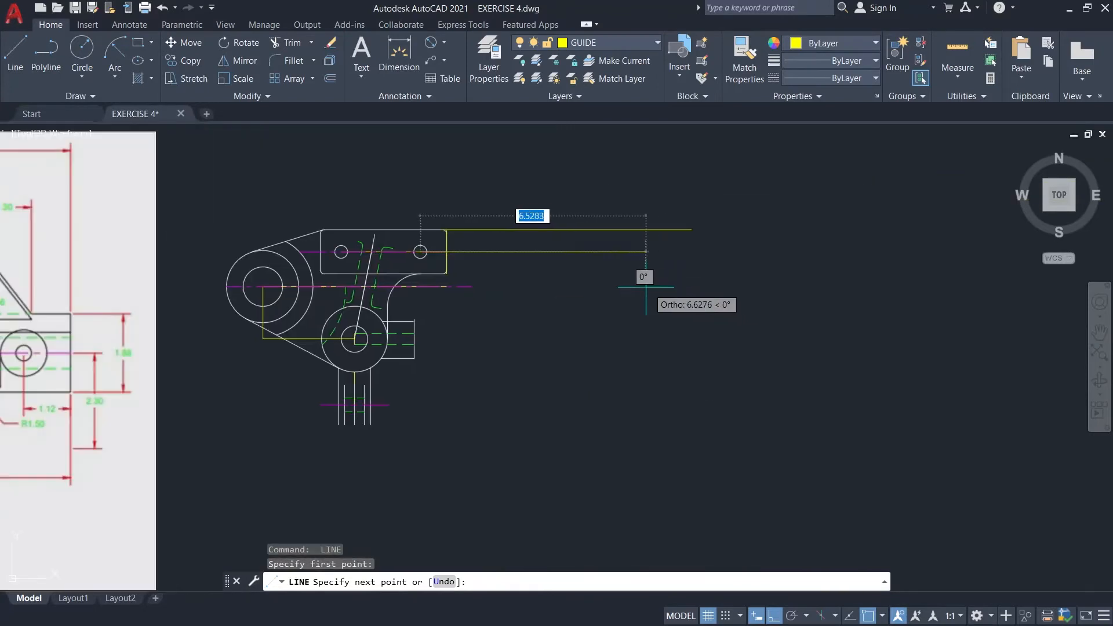
key("Return")
scroll(635, 282, "down", 4)
key("Escape")
- Draw a horizontal guide line 5.33 units to the right from the right end of the left boss's centreline
key("Return")
scroll(591, 288, "up", 2)
left_click(614, 286)
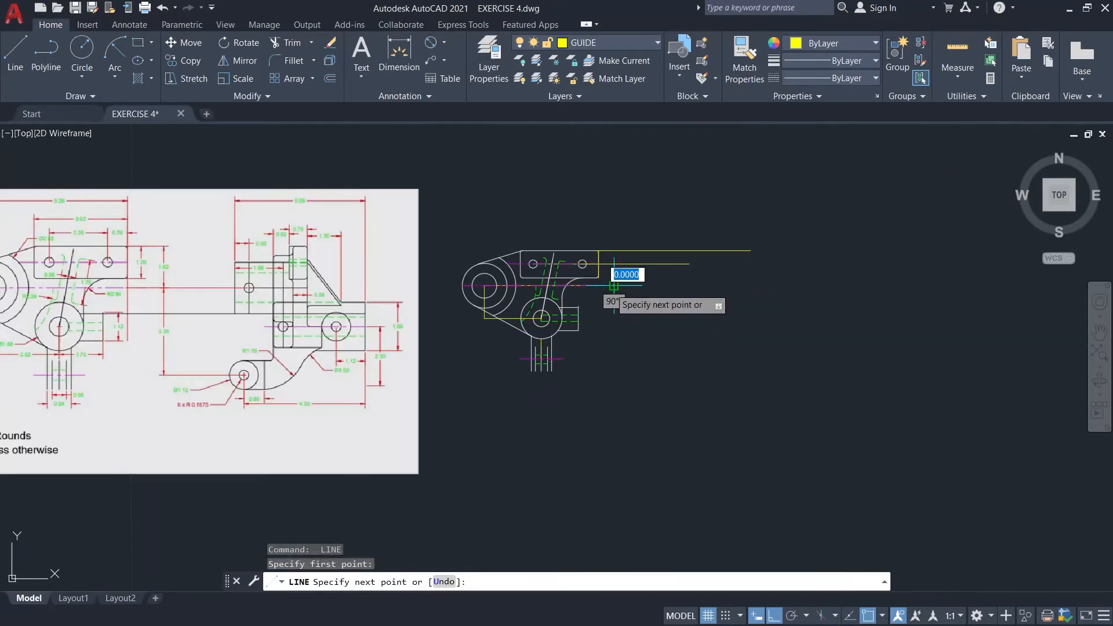
type("5.")
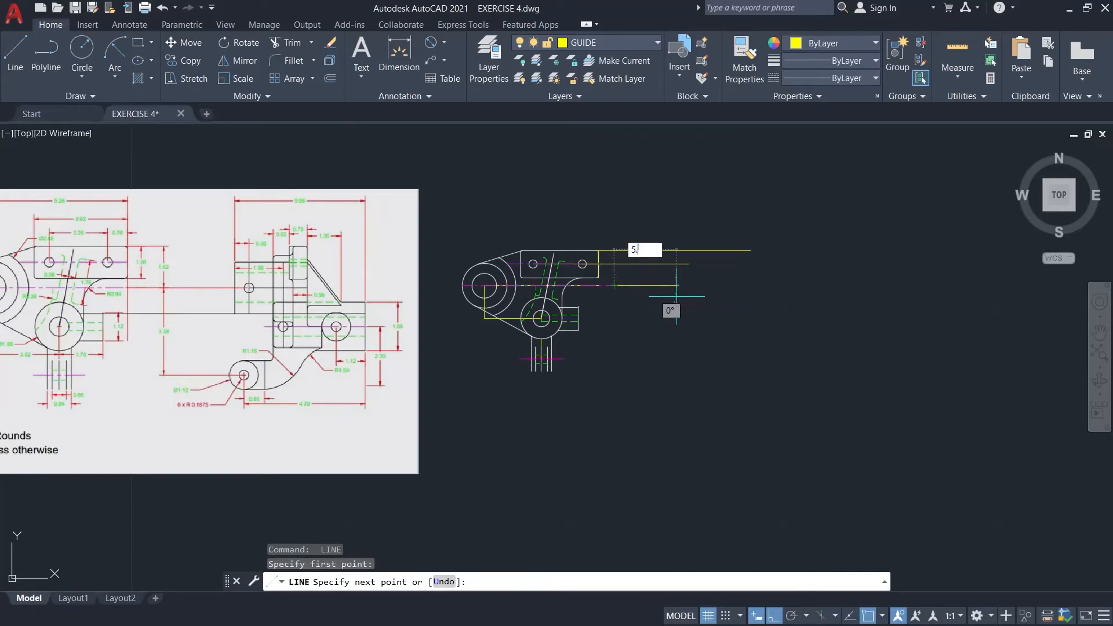
type("33")
key("Return")
key("Escape")
- Draw a horizontal guide line 10.92 units to the right from the top of the lower boss's outer circle
type("l")
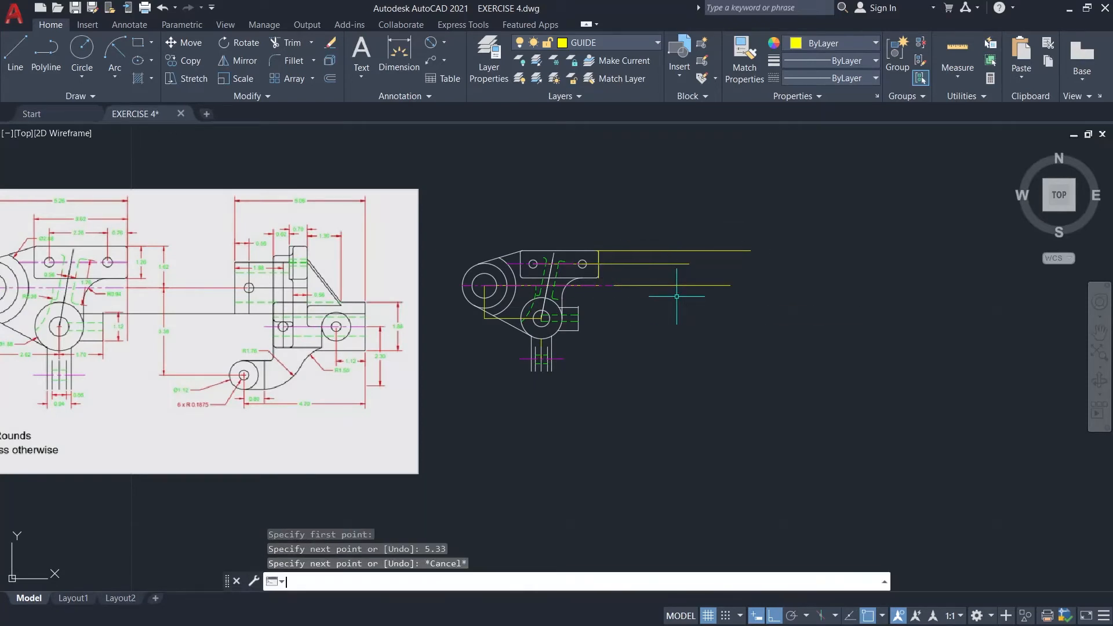
key("Return")
scroll(529, 290, "up", 5)
left_click(519, 286)
scroll(593, 287, "down", 2)
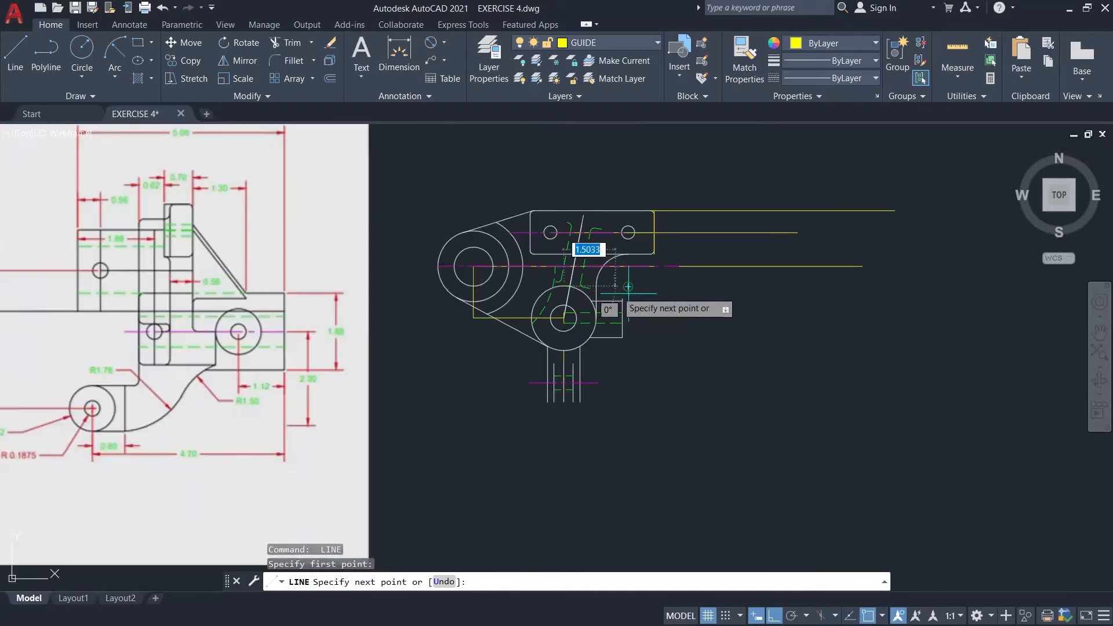
type("10.92")
key("Return")
key("Escape")
- Draw a horizontal guide line 10.16 units to the right from the upper end of the small side lug's right edge
type("l")
key("Return")
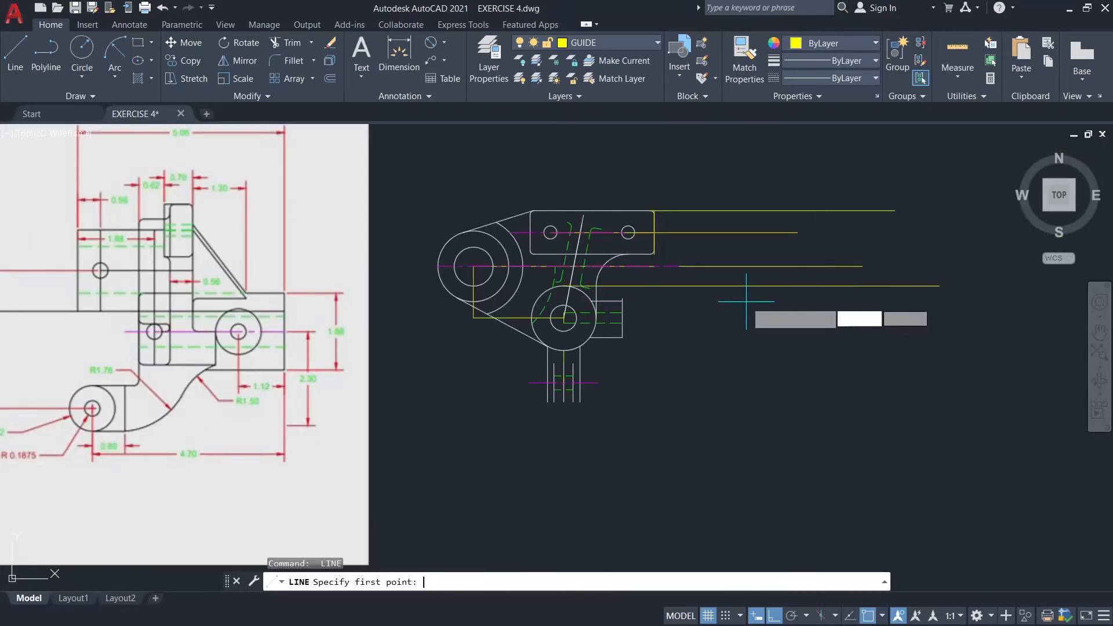
scroll(746, 305, "up", 2)
left_click(605, 293)
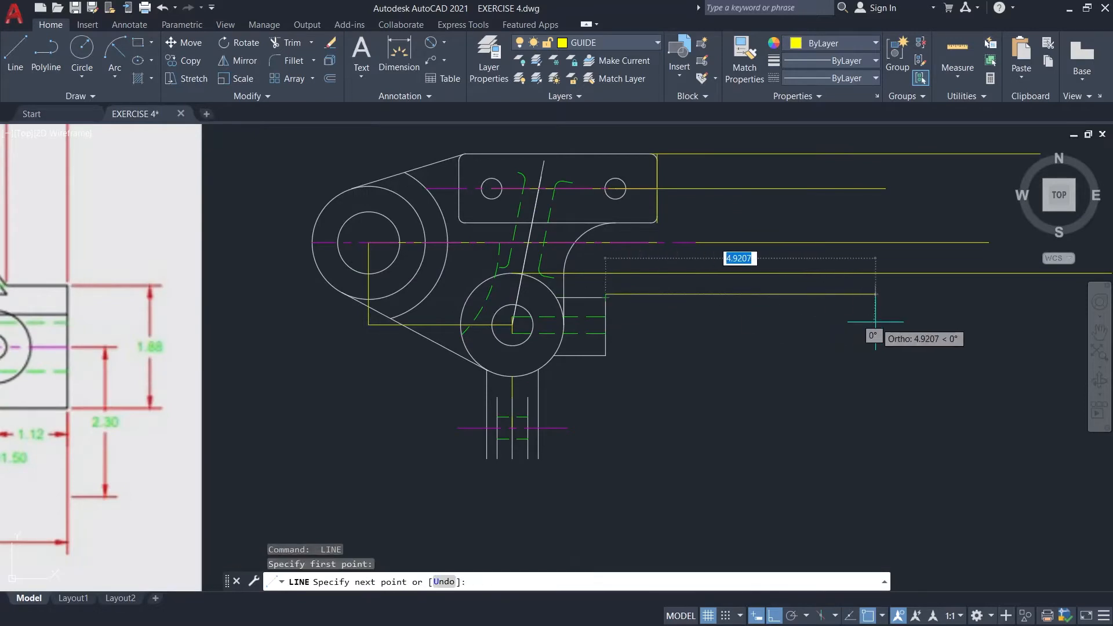
scroll(985, 342, "down", 2)
scroll(863, 339, "up", 1)
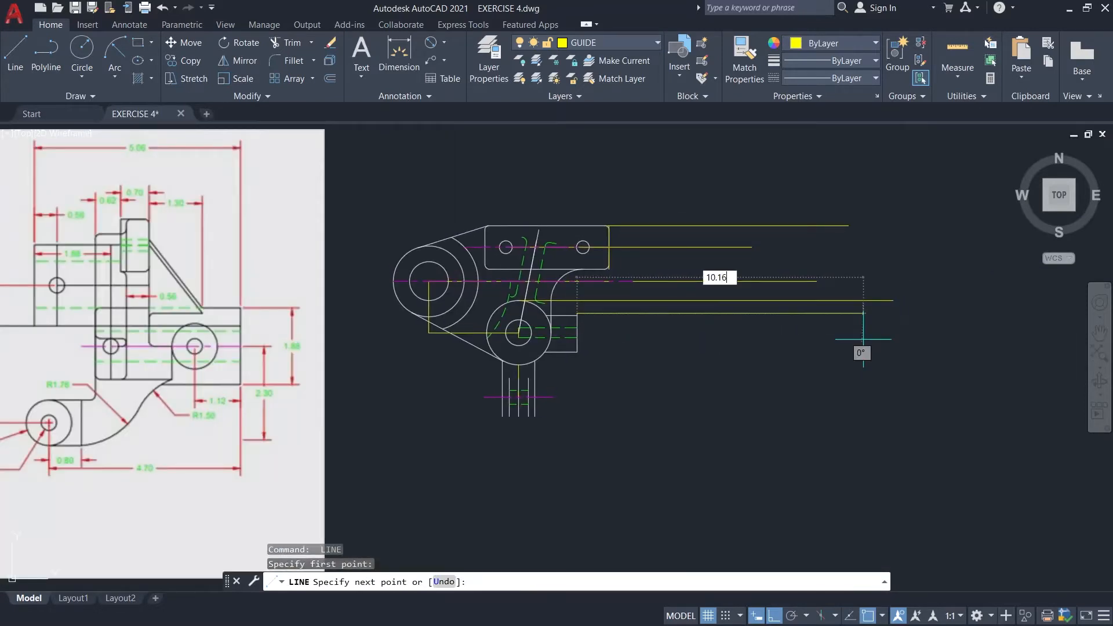
key("Return")
key("Return")
- Draw a horizontal guide line 11.86 units to the right from the lower boss's centre
key("Return")
scroll(600, 340, "up", 3)
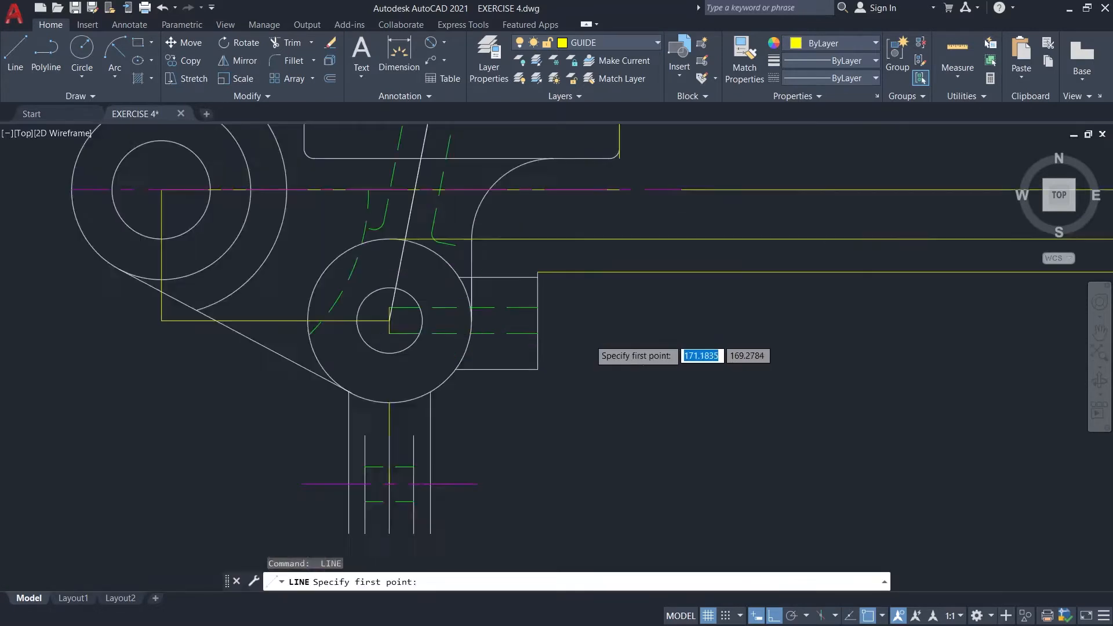
scroll(268, 307, "up", 5)
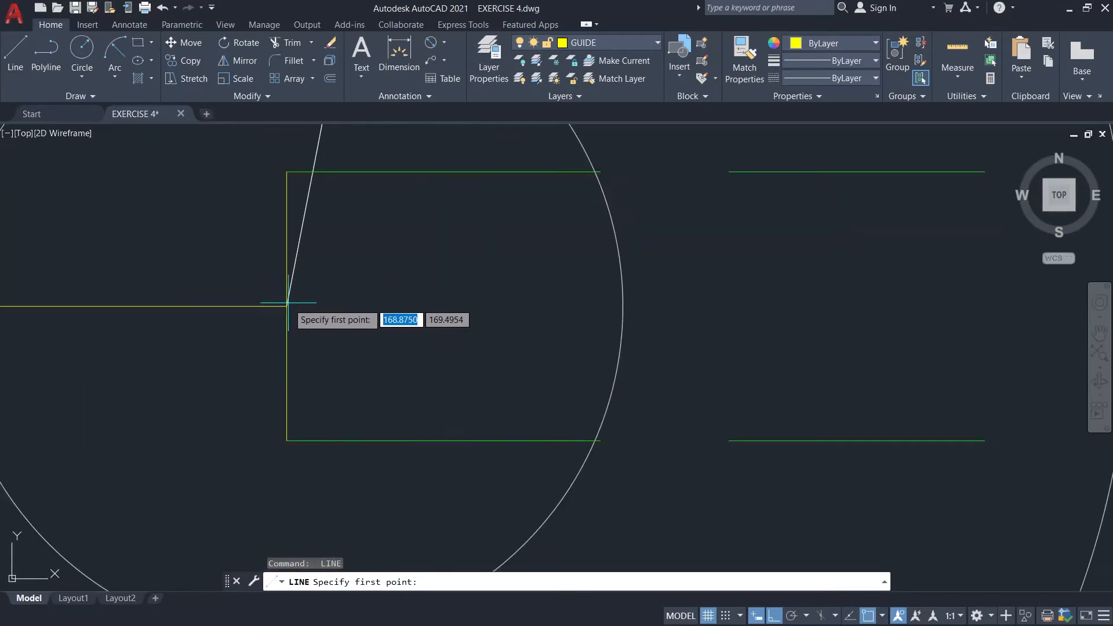
left_click(269, 308)
scroll(435, 329, "down", 8)
middle_click_drag(964, 324, 770, 345)
key("Return")
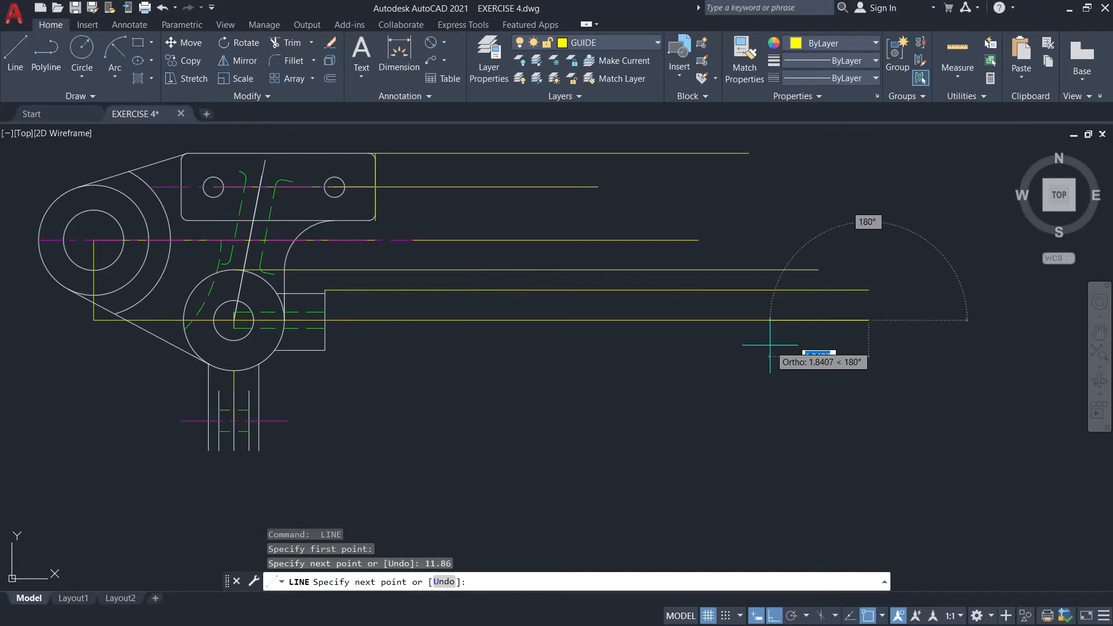
key("Escape")
- Draw a horizontal guide line 9.75 units to the right from the upper end of the stem's right outer edge
key("Return")
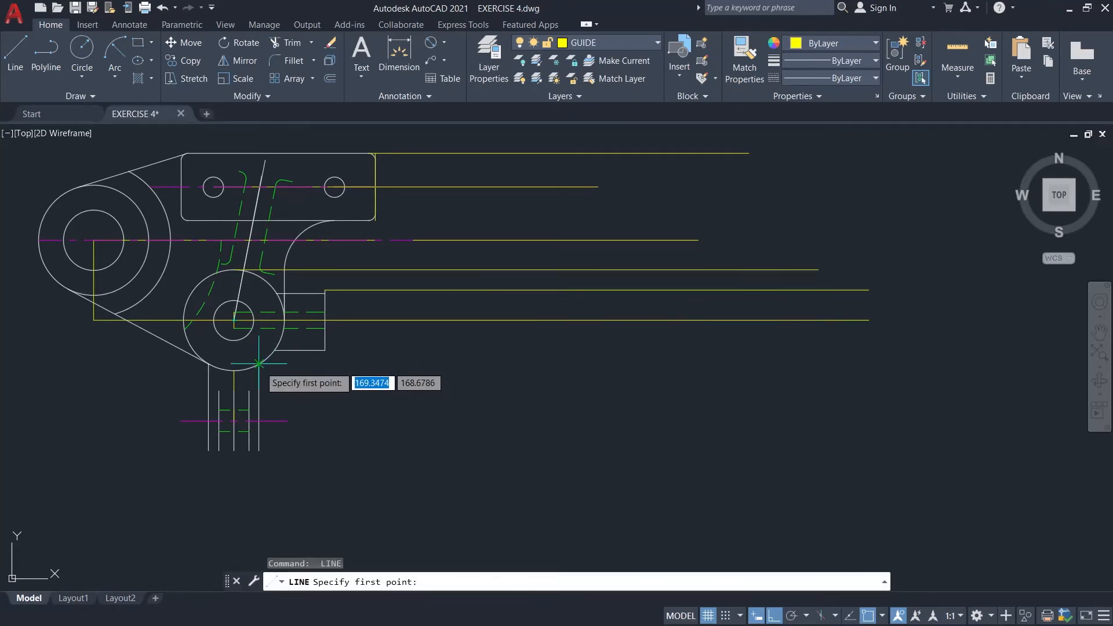
scroll(258, 363, "up", 5)
left_click(258, 363)
scroll(852, 355, "down", 5)
scroll(619, 325, "down", 2)
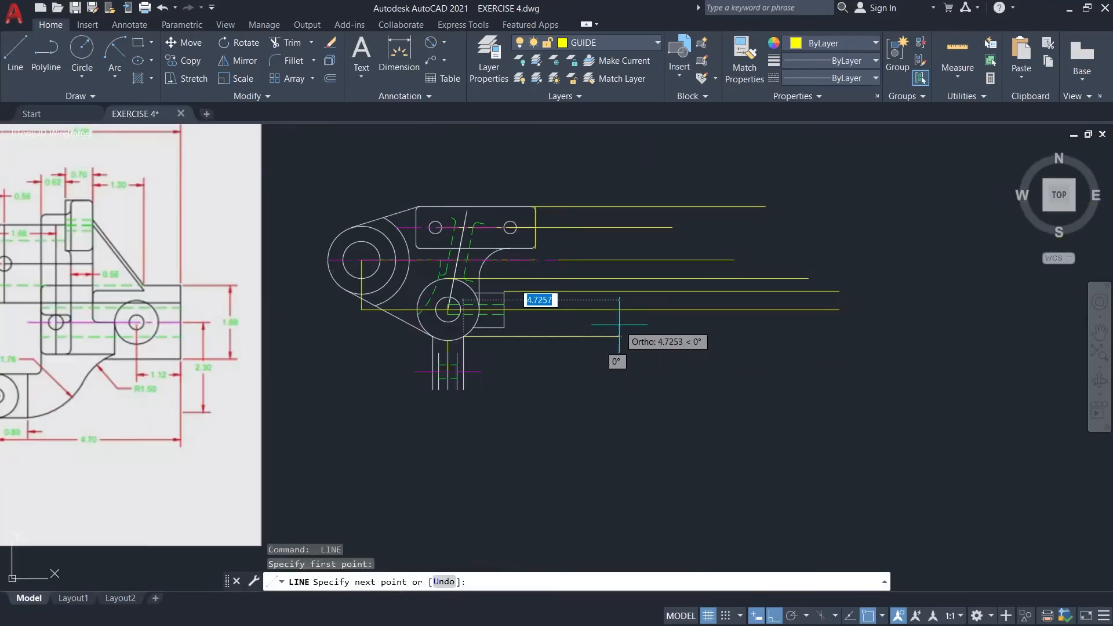
type("9.7")
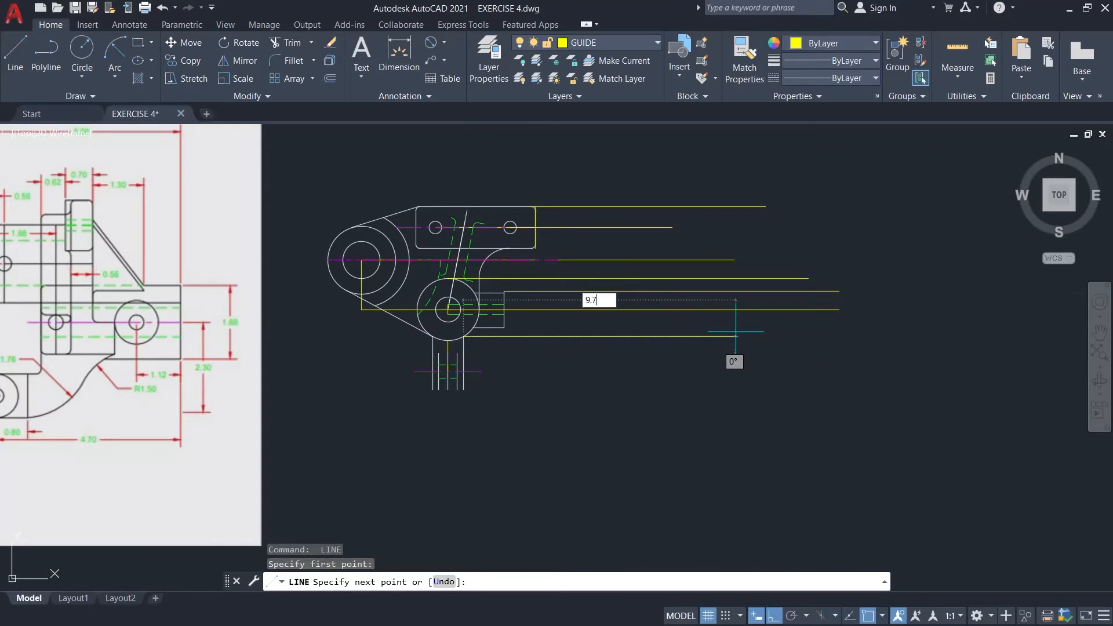
type("5")
key("Return")
key("Escape")
- Draw a horizontal guide line 8.06 units to the right from the upper end of the stem's right inner line
key("Return")
left_click(457, 353)
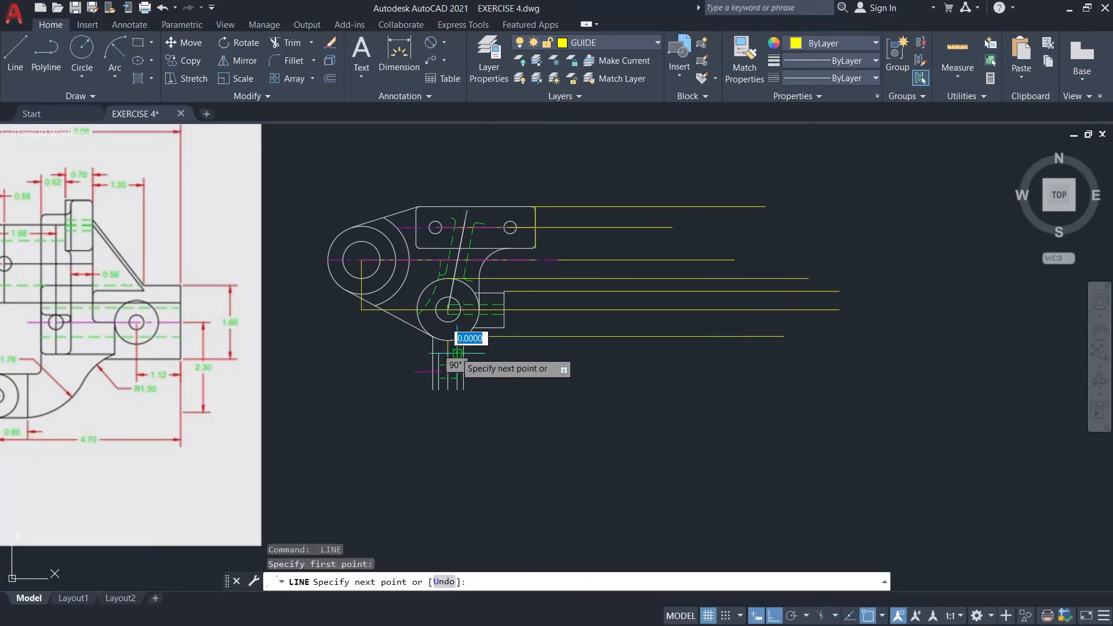
type("8.06")
key("Return")
key("Escape")
- Draw a horizontal guide line 6.96 units to the right from the right end of the stem's magenta centreline
key("Return")
left_click(480, 371)
type("6.96")
key("Return")
key("Escape")
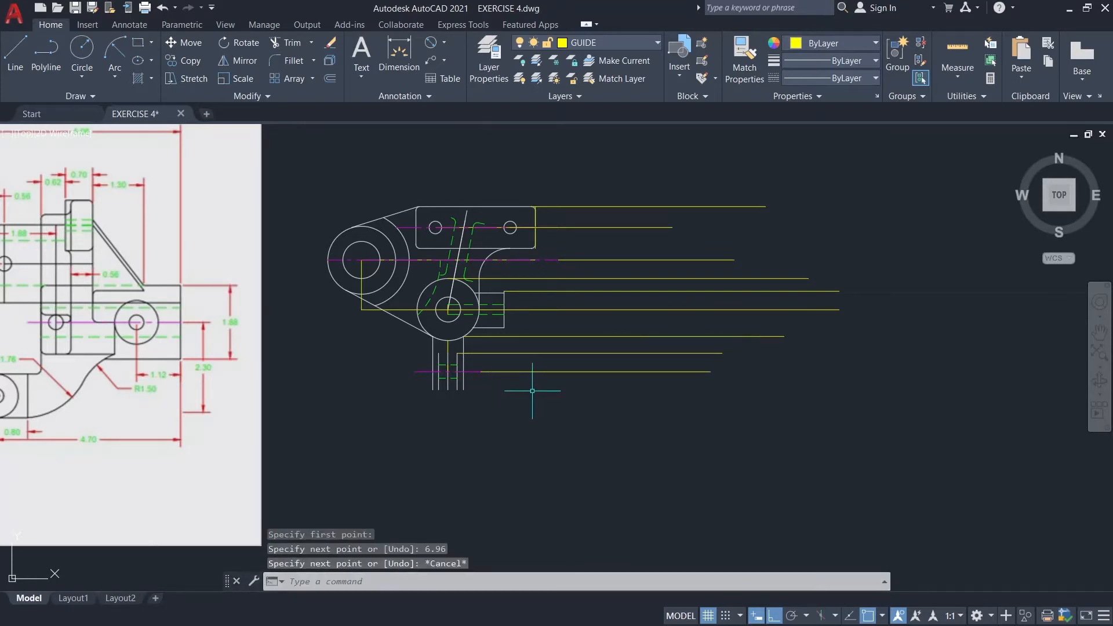
- Draw a horizontal guide line 7.49 units to the right from the lower end of the stem's right outer edge
key("Return")
left_click(463, 389)
type("7")
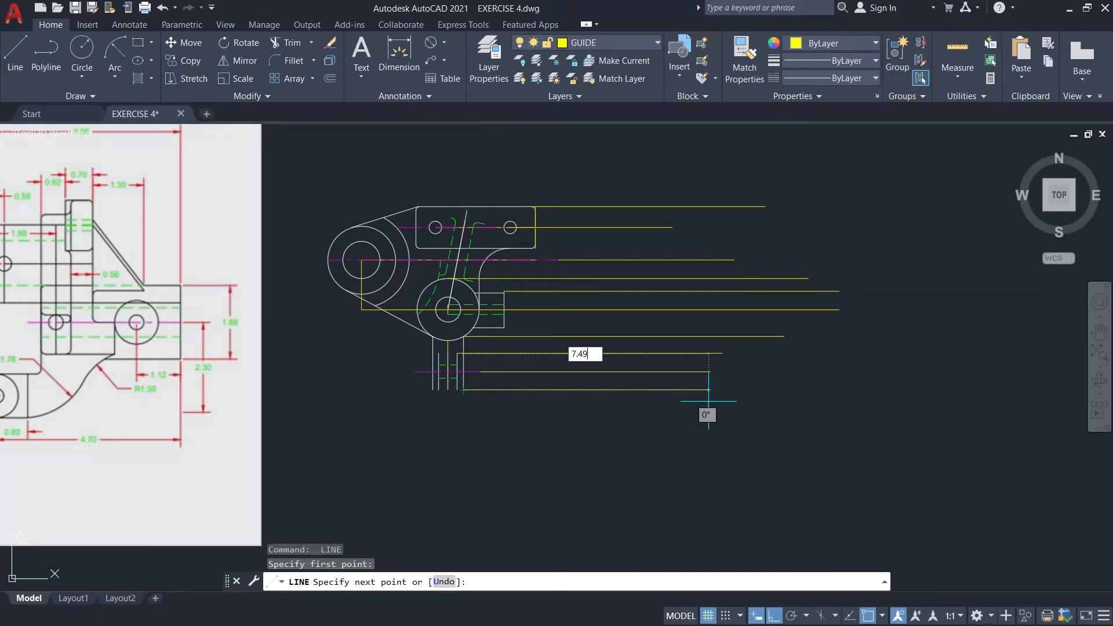
type(".49")
key("Return")
key("Escape")
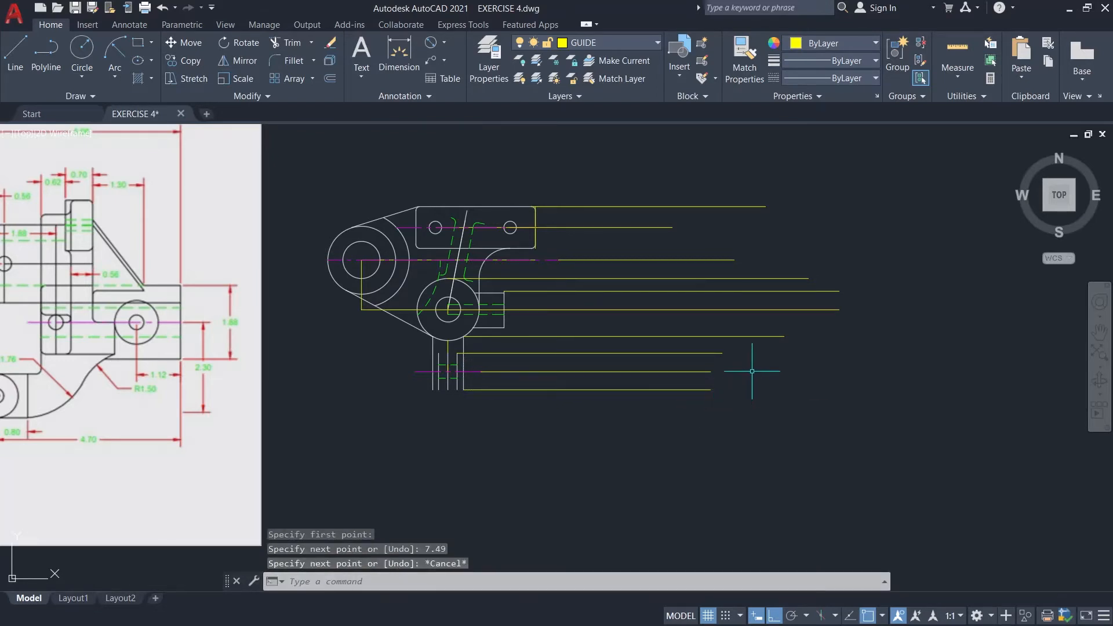
- Turn off the GUIDE layer and make layer 0 the current layer
left_click(596, 43)
left_click(521, 113)
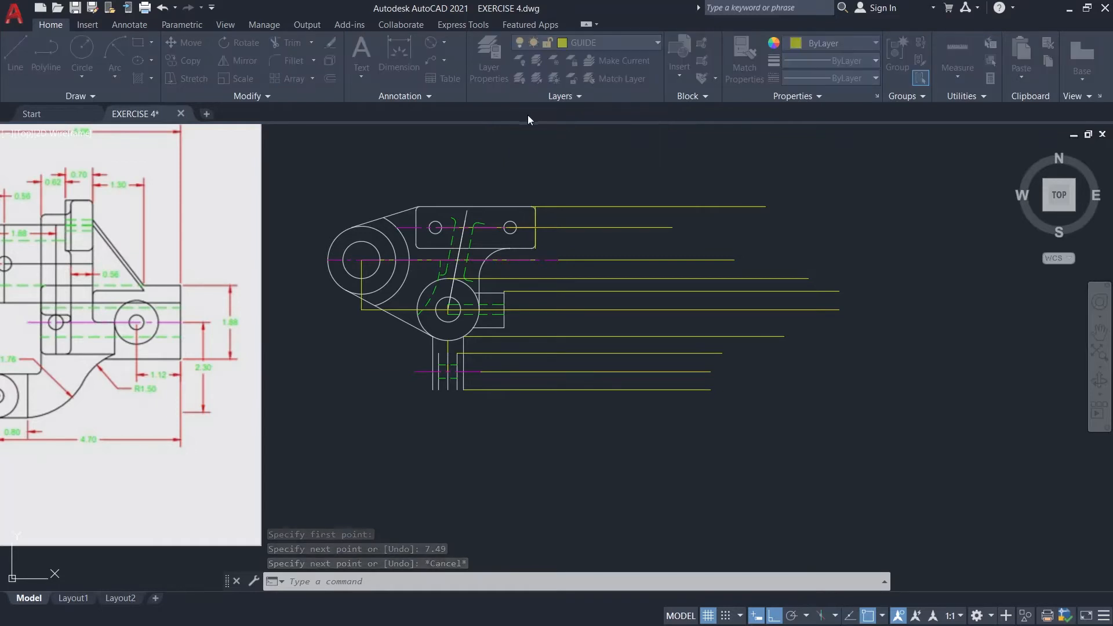
left_click(557, 294)
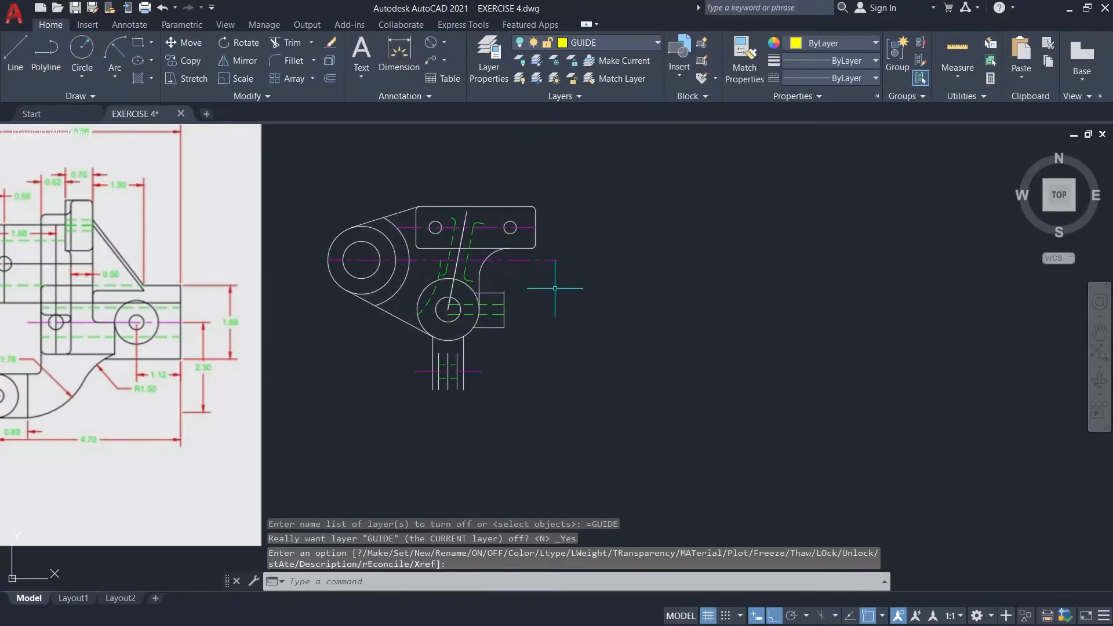
left_click(634, 44)
left_click(606, 61)
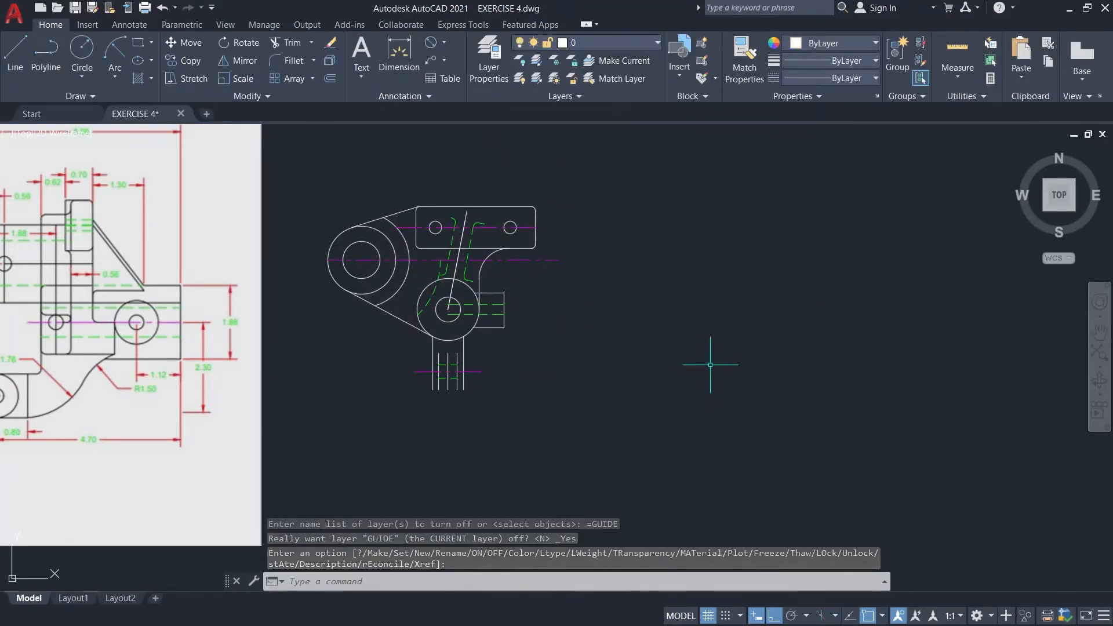
- Draw a horizontal line 5.1 units to the right from the upper outer corner of the small rectangular boss beside the lower circle
scroll(502, 298, "up", 5)
type("l")
key("Return")
scroll(504, 278, "up", 5)
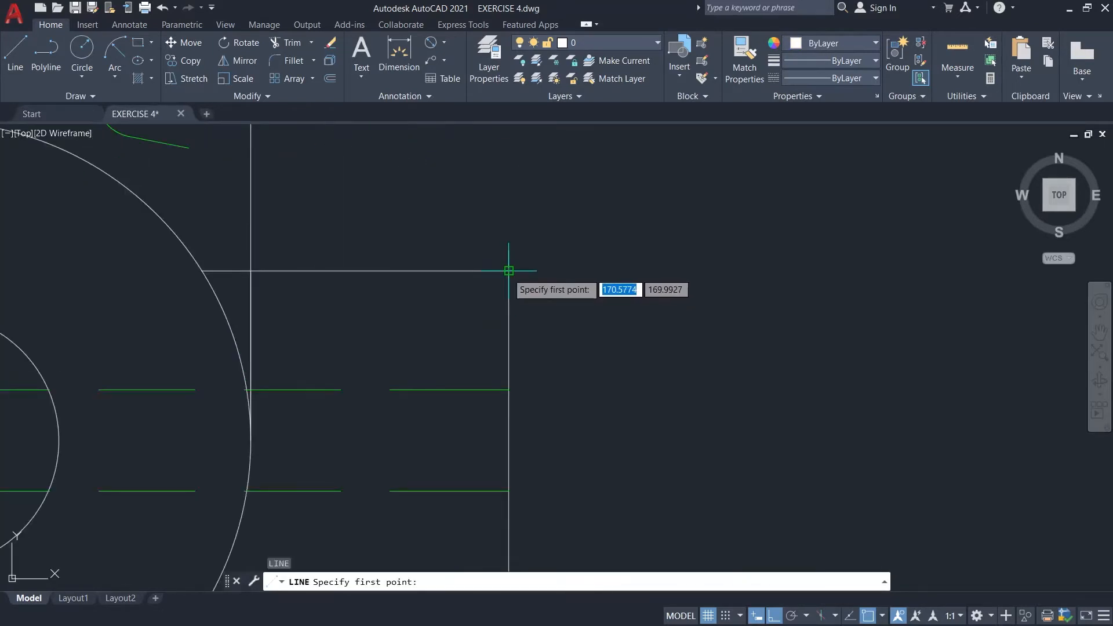
left_click(508, 270)
scroll(817, 279, "down", 6)
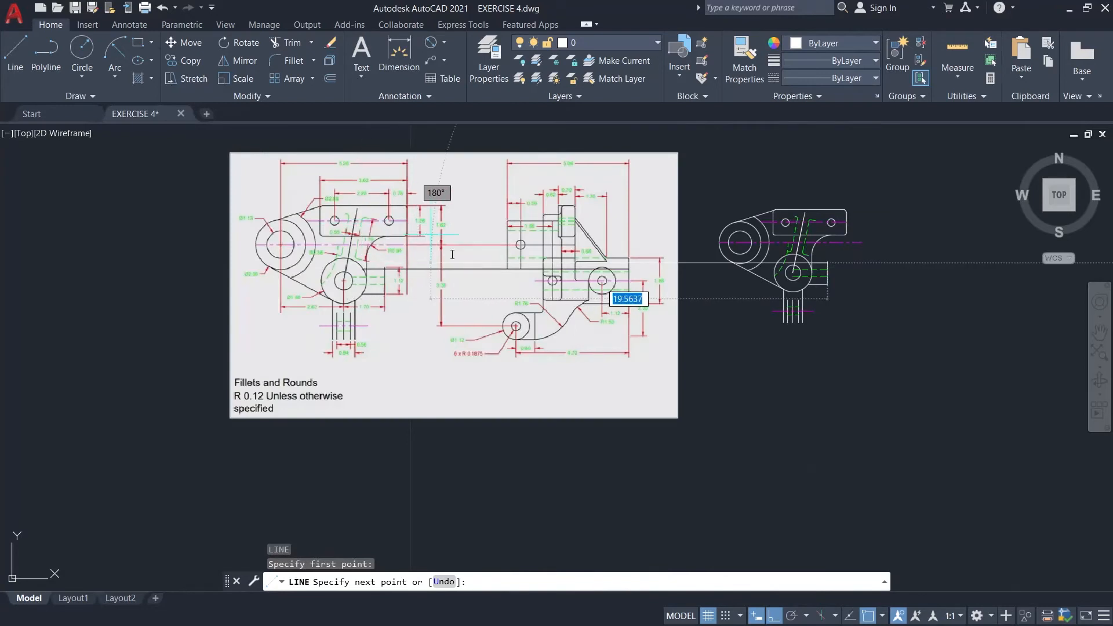
scroll(949, 288, "down", 1)
middle_click_drag(949, 288, 673, 330)
scroll(691, 316, "up", 2)
type("5")
key("Return")
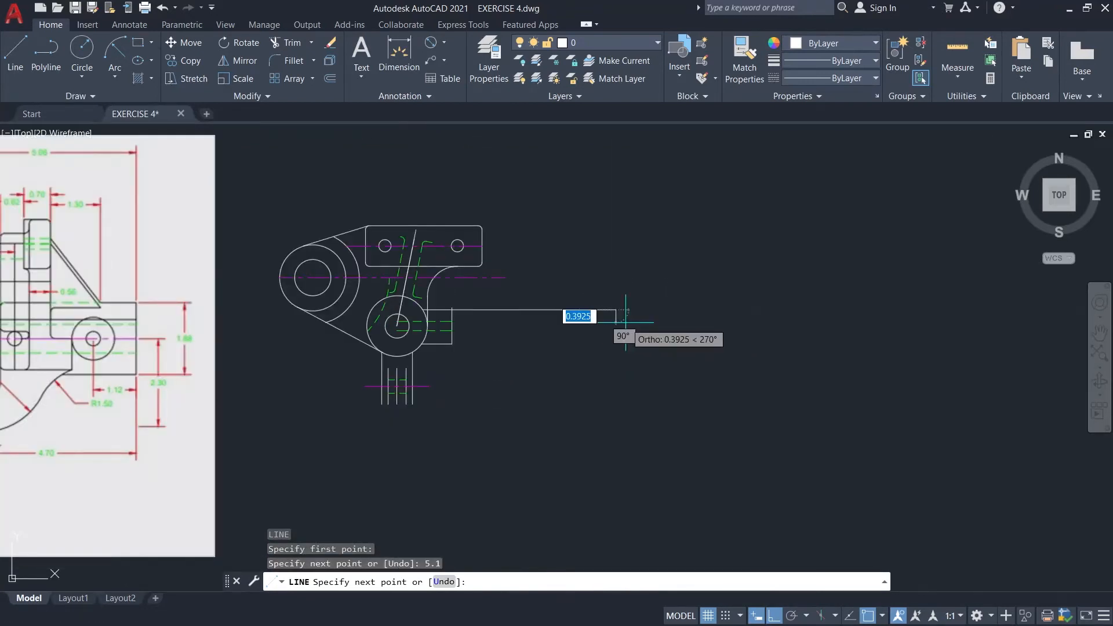
key("Escape")
- Draw a horizontal line 5.06 units to the right from the end of the 5.1-unit line
key("Return")
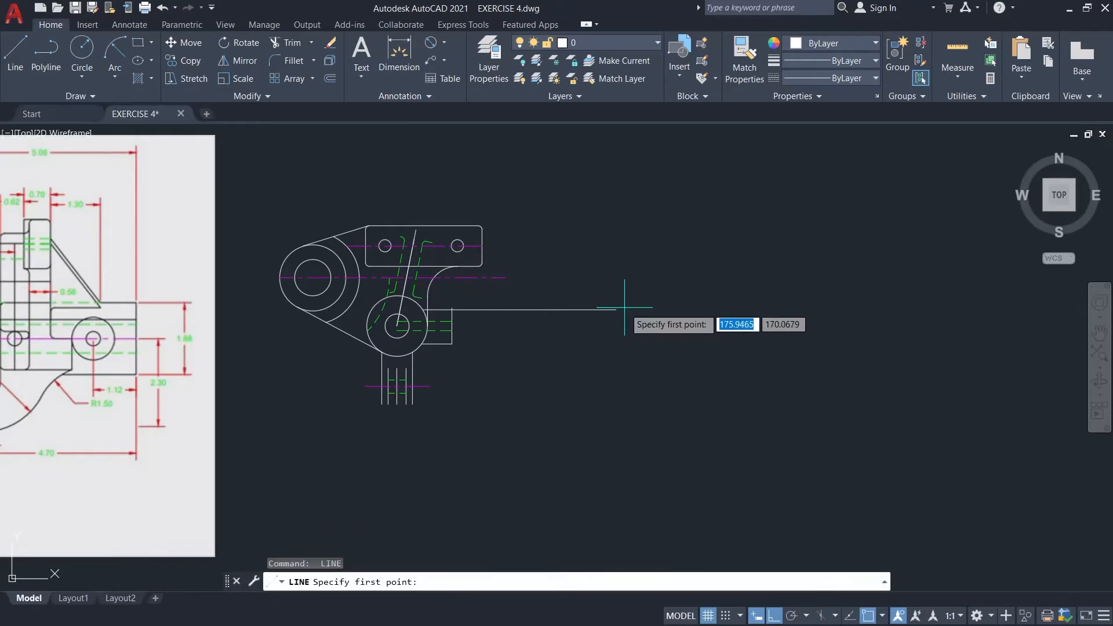
left_click(616, 309)
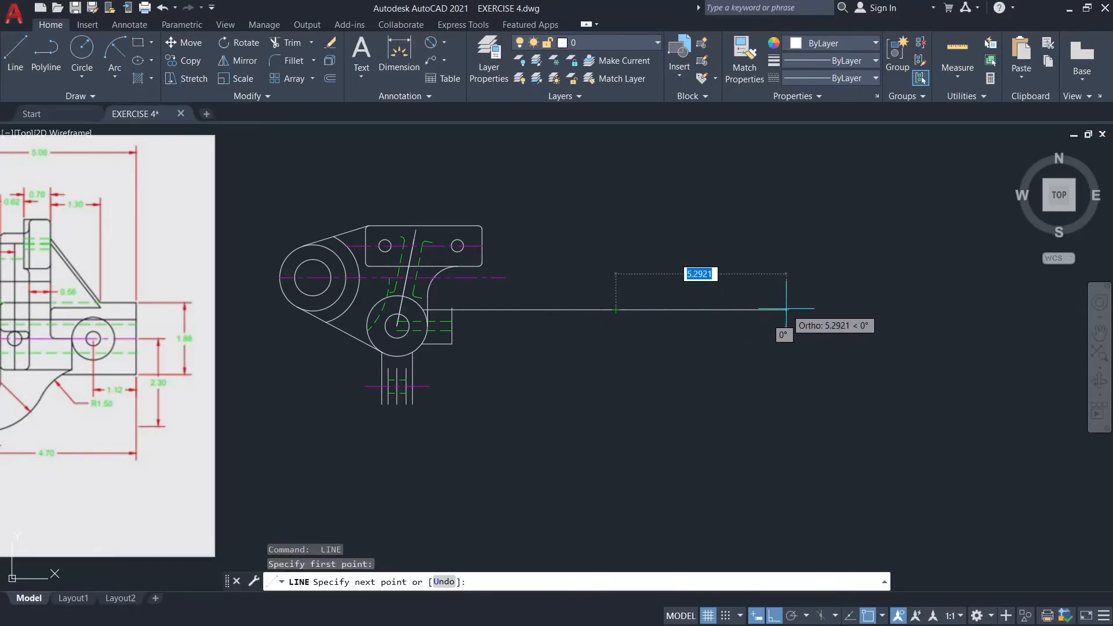
type("5.06")
key("Return")
key("Escape")
key("Escape")
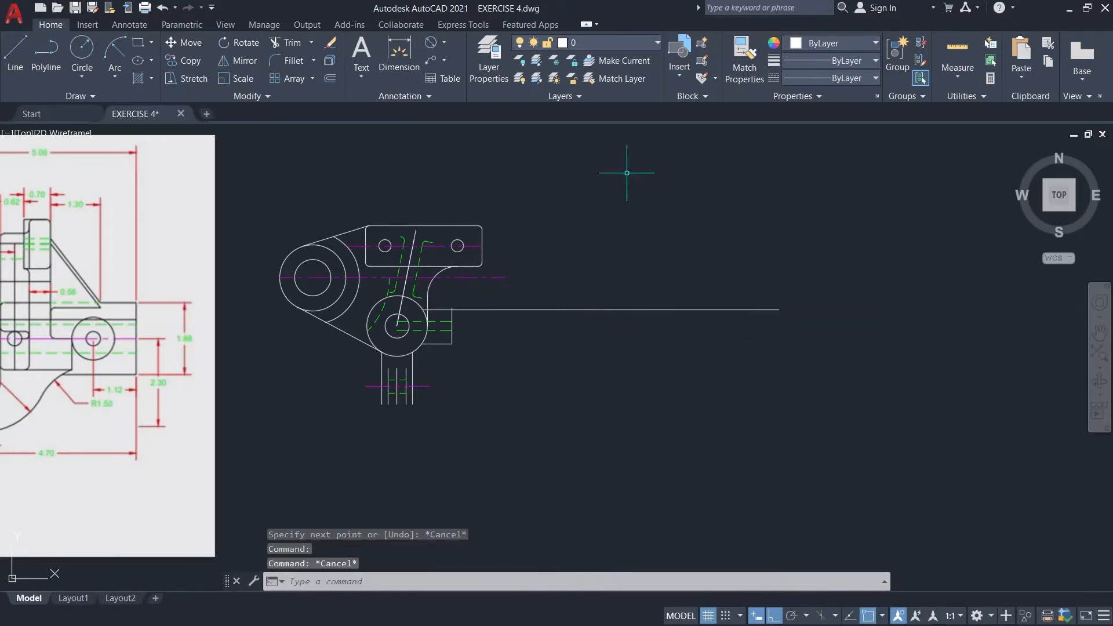
- Turn the GUIDE layer back on
left_click(609, 45)
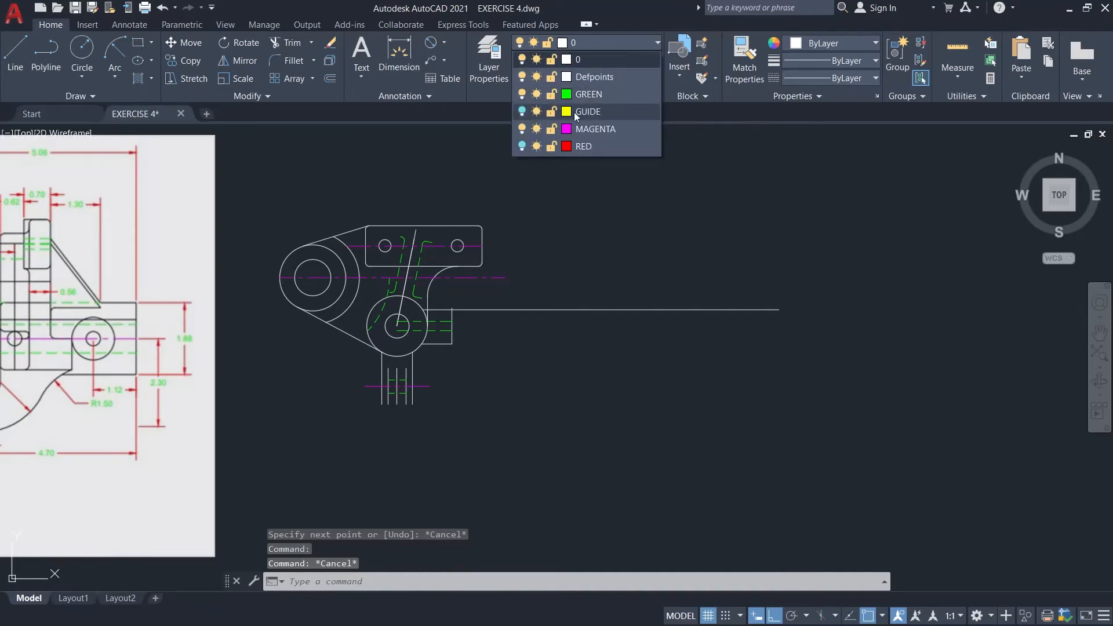
left_click(522, 112)
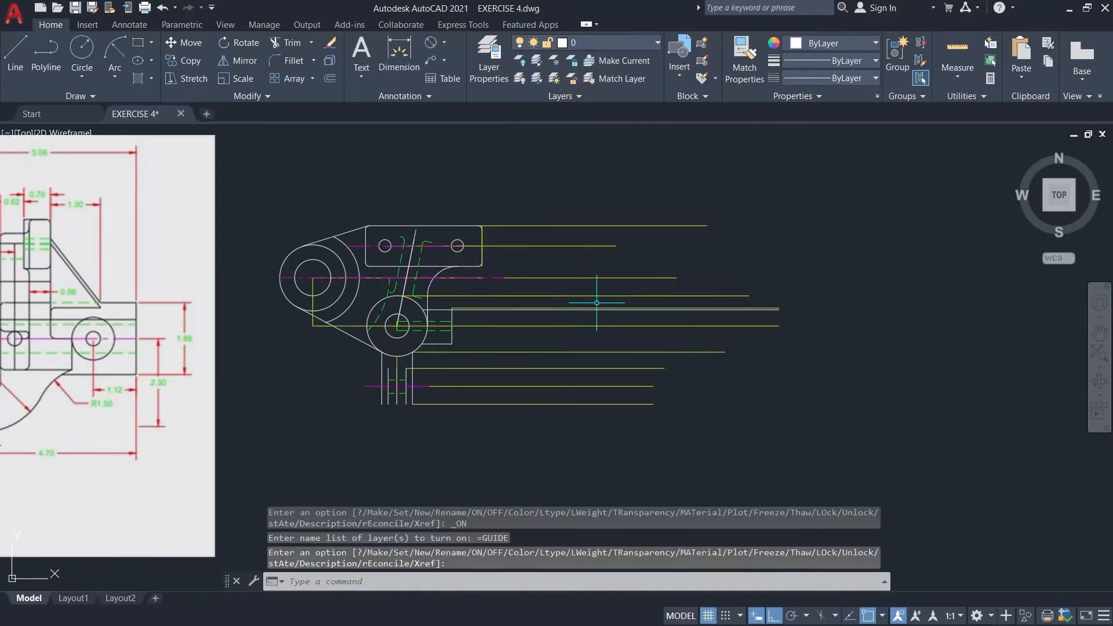
left_click(643, 311)
- Draw a vertical line from the left end of the 5.06-unit line up to the end of the hole guide line
scroll(615, 313, "up", 4)
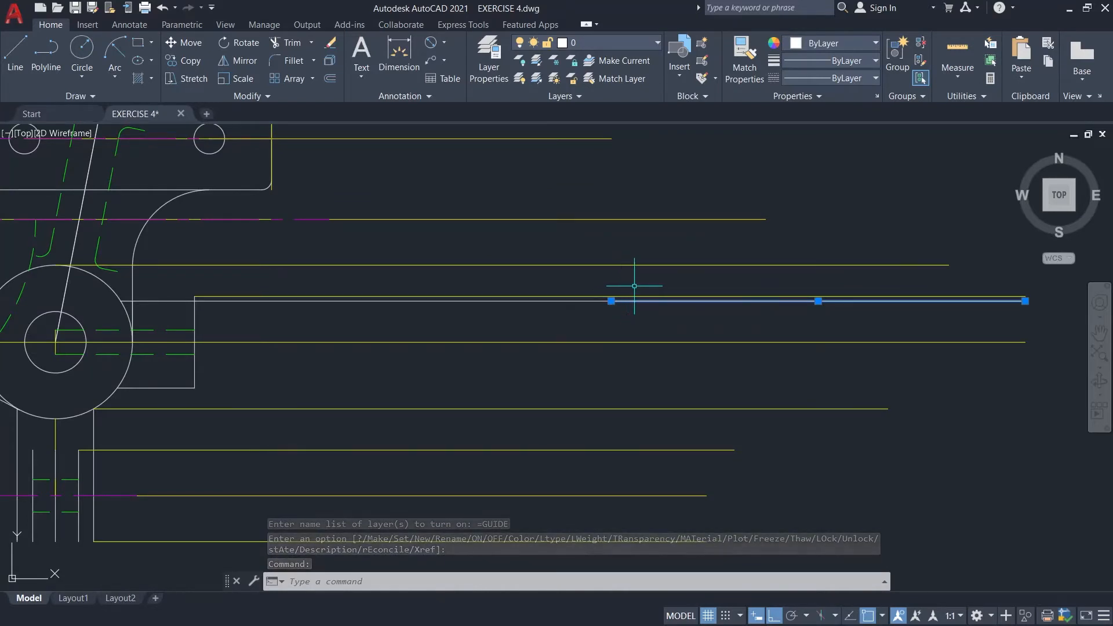
type("l")
key("Return")
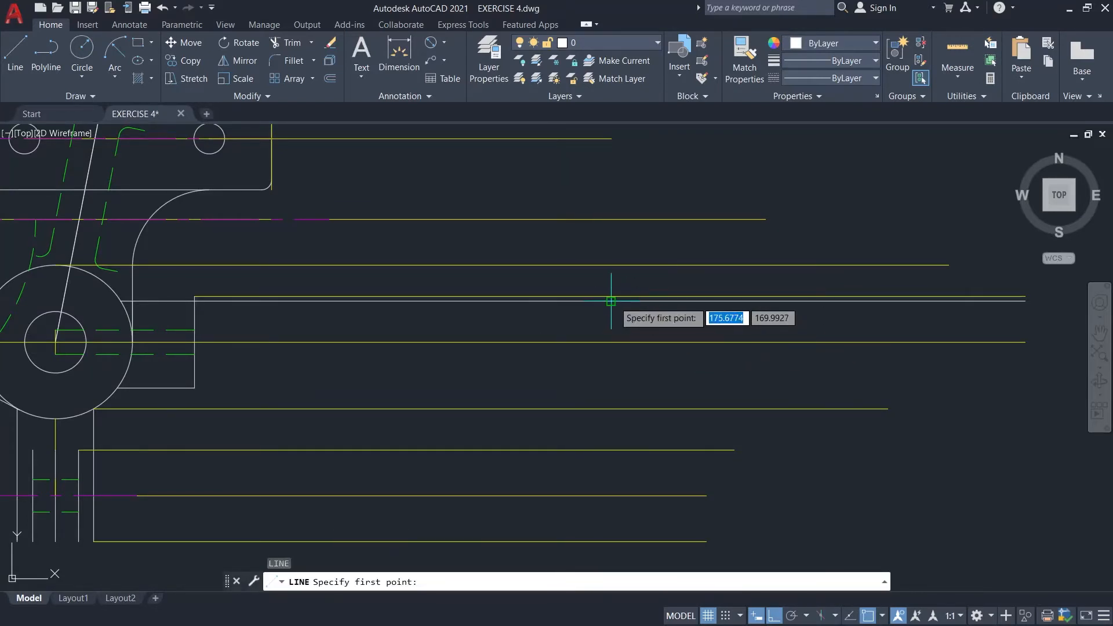
left_click(611, 301)
left_click(611, 138)
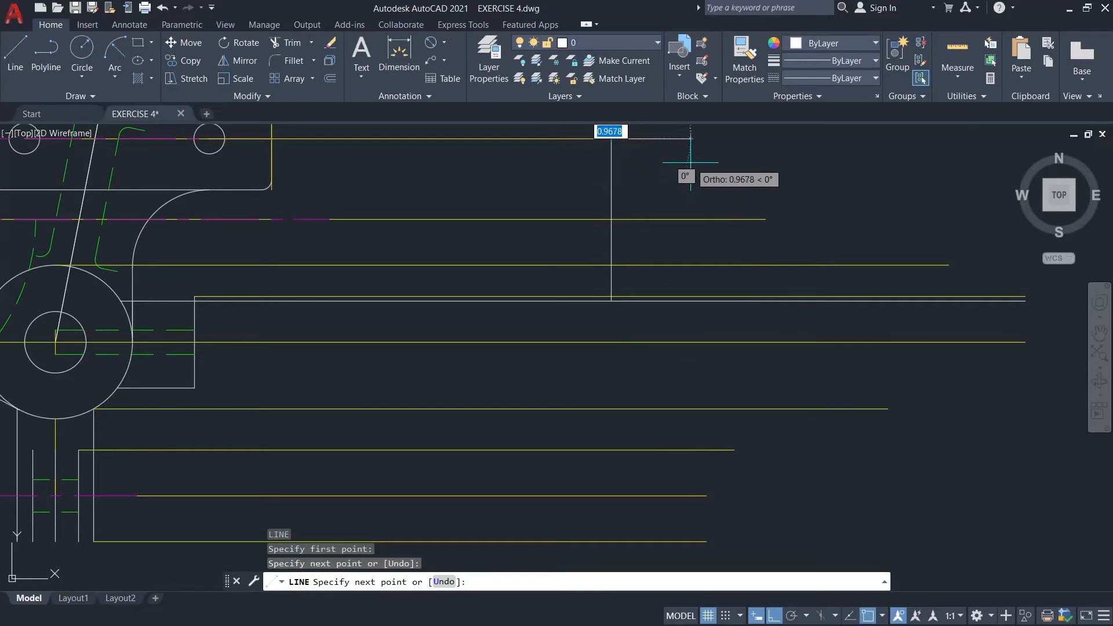
- Continue the line horizontally to the right with consecutive segments of 0.56, 0.94 and 0.38 units
middle_click_drag(690, 162, 621, 241)
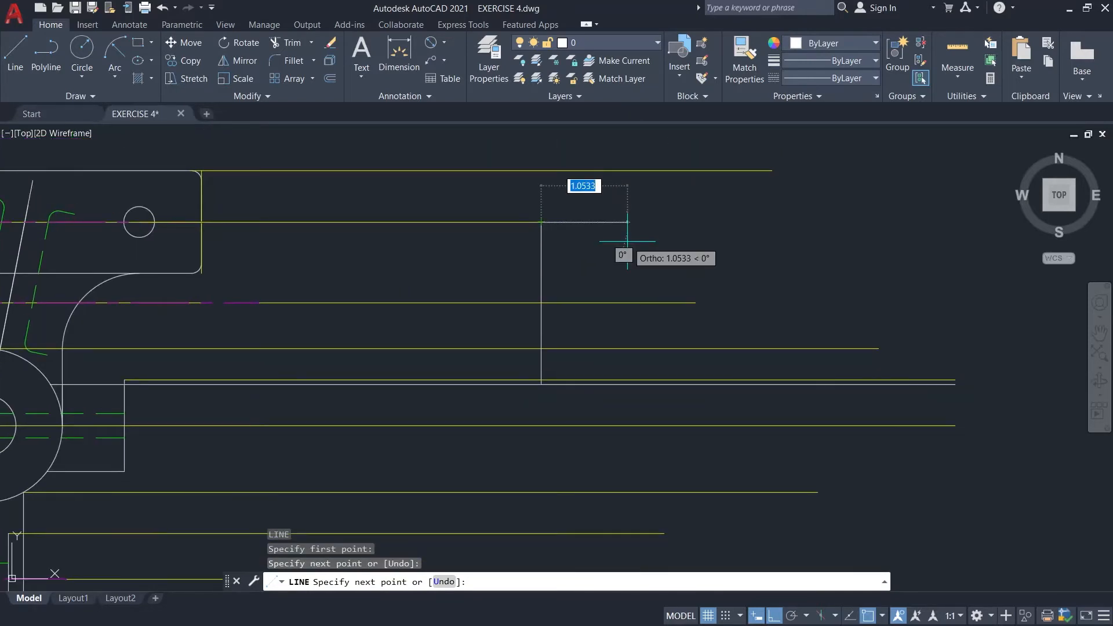
key("Return")
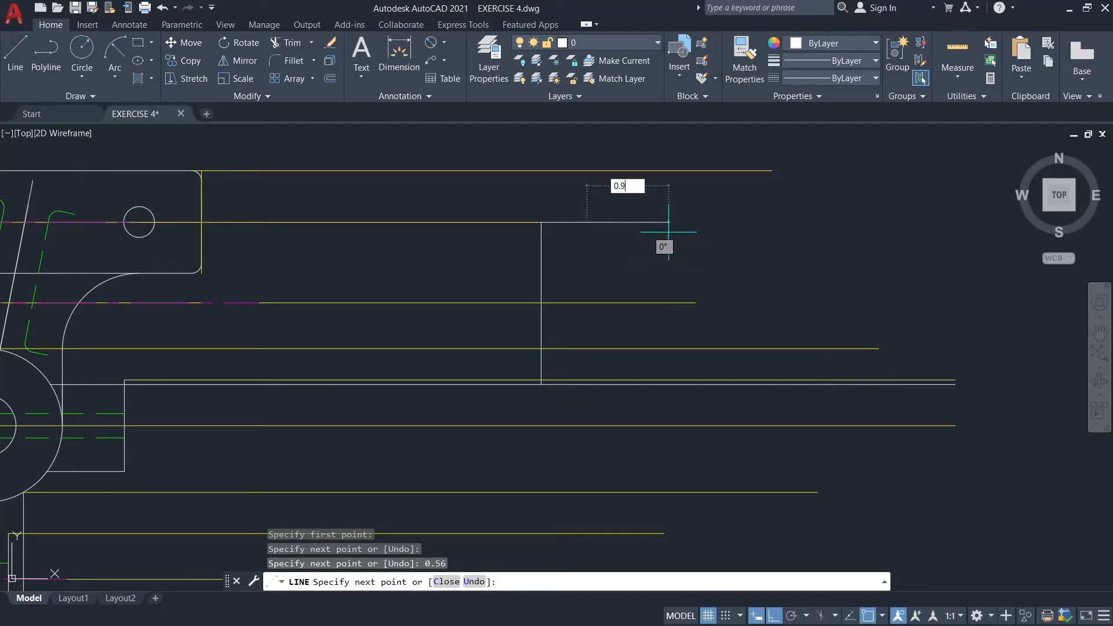
type("0.94")
key("Return")
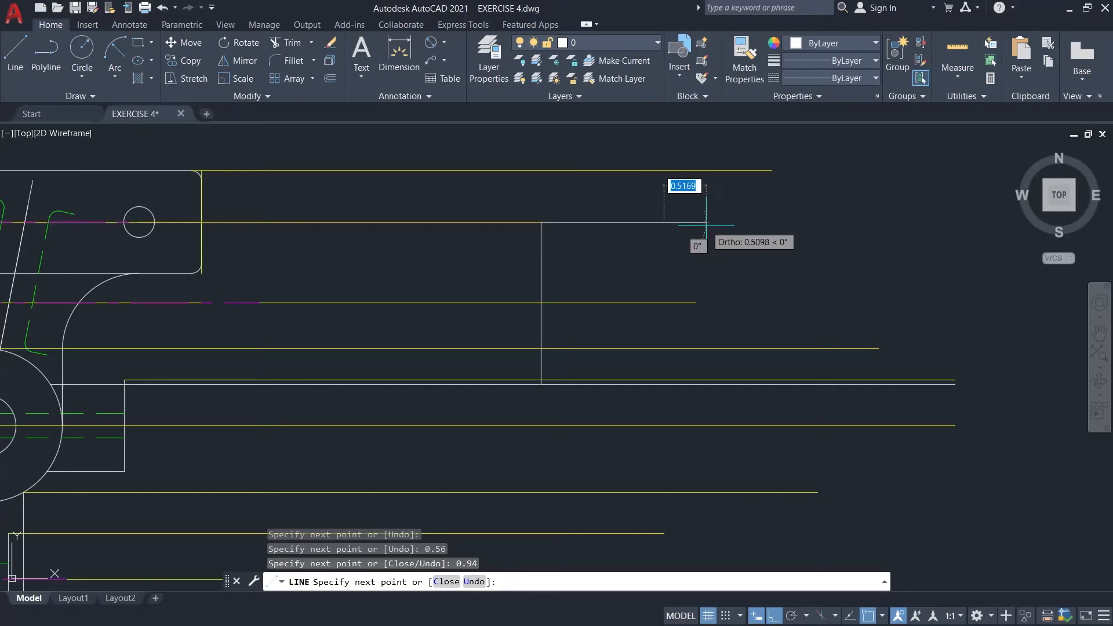
type("0.3")
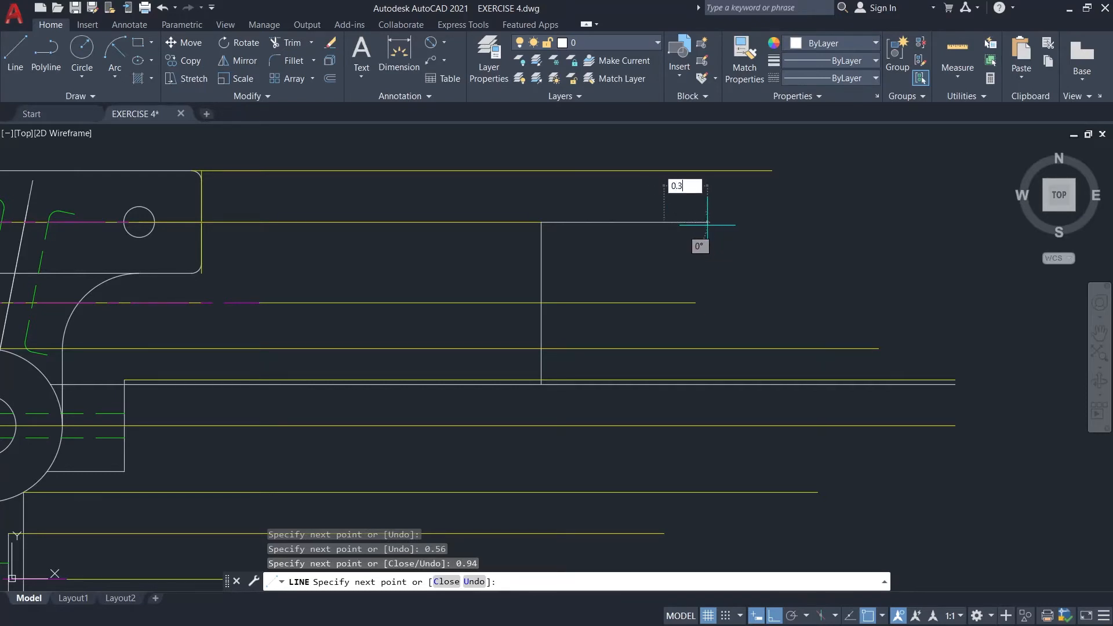
key("Return")
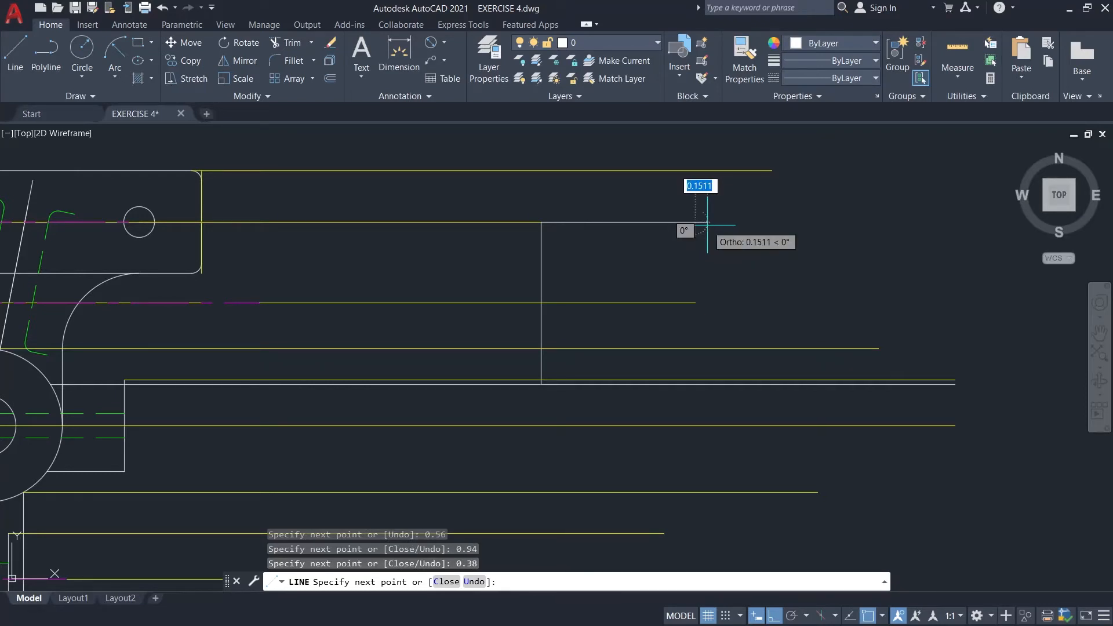
key("Escape")
- Select the short horizontal segments that run right from the upper end of the vertical line
left_click(649, 223)
left_click(680, 222)
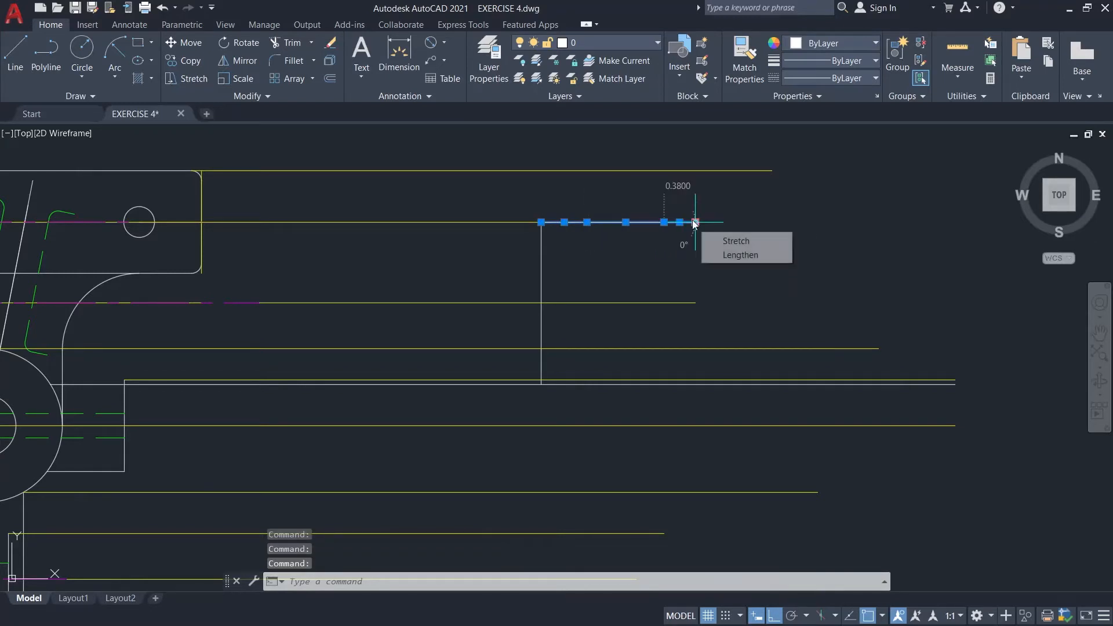
- Draw two vertical lines from the inner division points of the upper white line down to the long white baseline
key("Return")
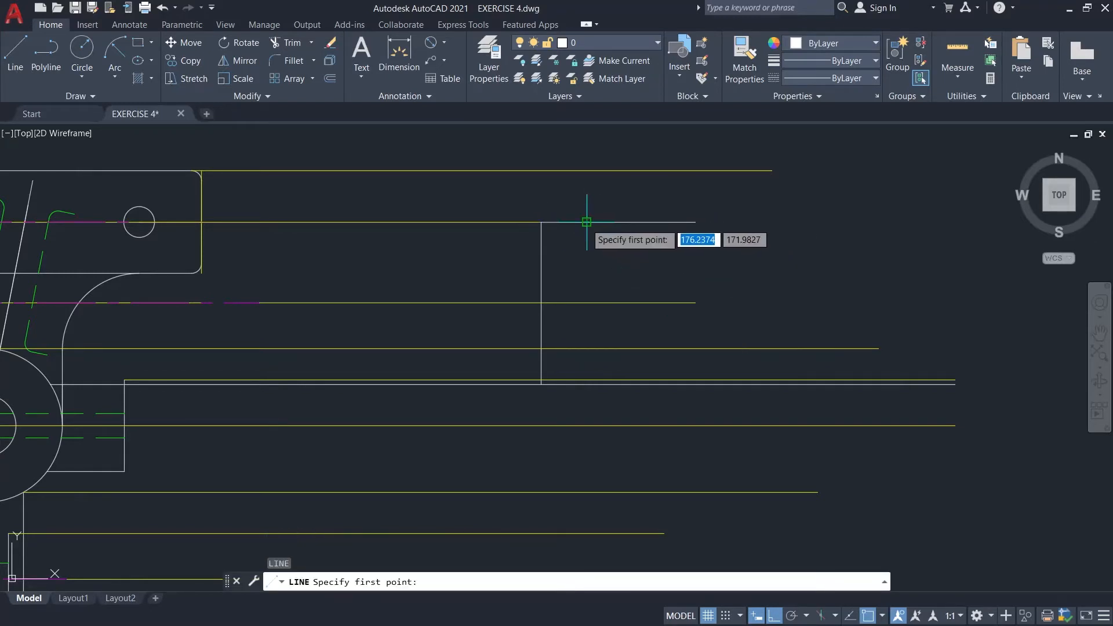
left_click(587, 222)
left_click(586, 385)
key("Escape")
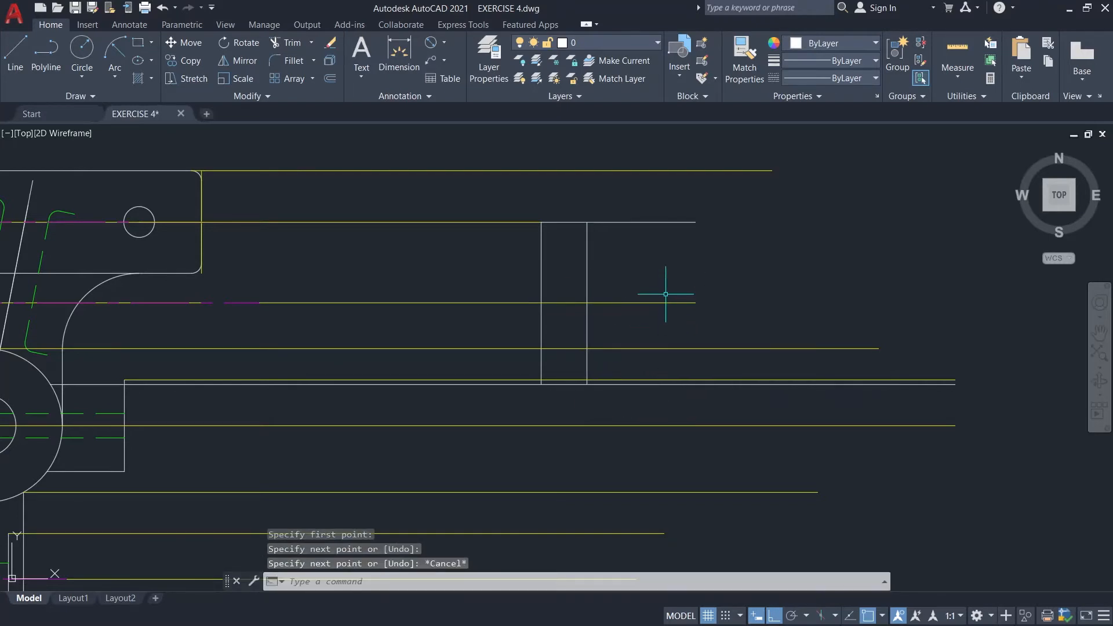
key("Return")
left_click(664, 222)
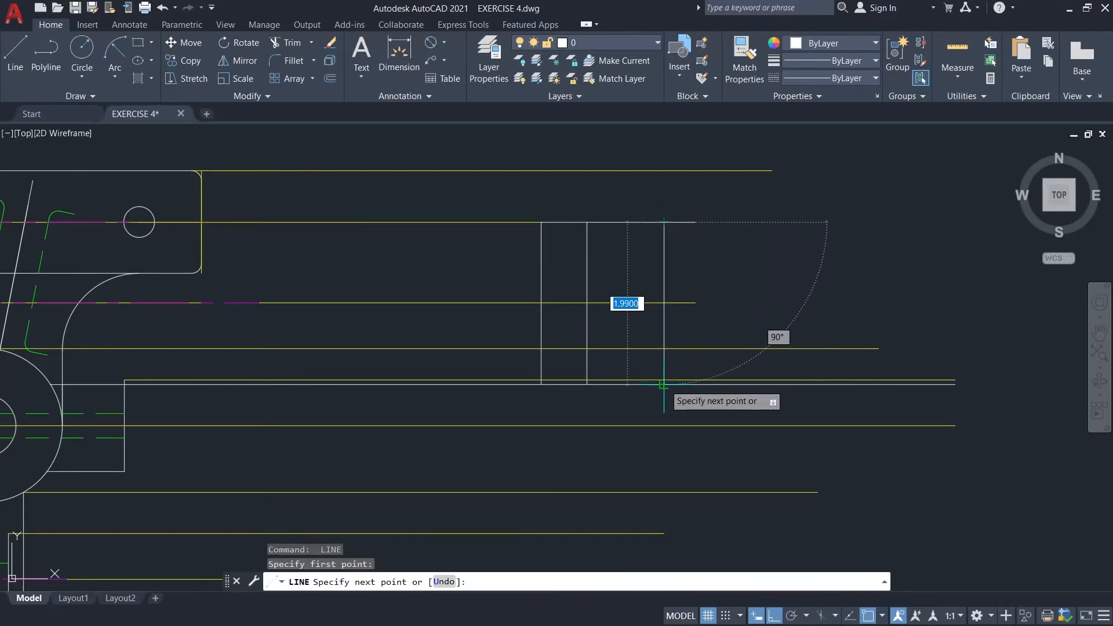
left_click(664, 384)
key("Escape")
- Draw a vertical line from the right end of the upper white line down to the baseline, closing the block
key("Return")
left_click(695, 222)
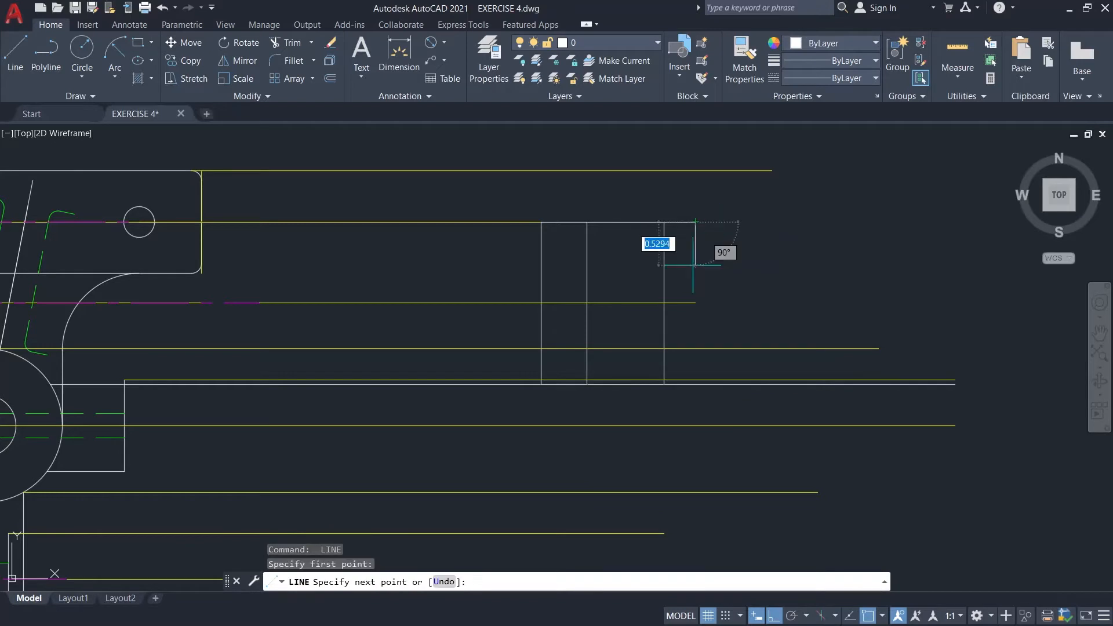
key("Escape")
middle_click_drag(534, 300, 621, 297)
scroll(680, 297, "up", 2)
key("Escape")
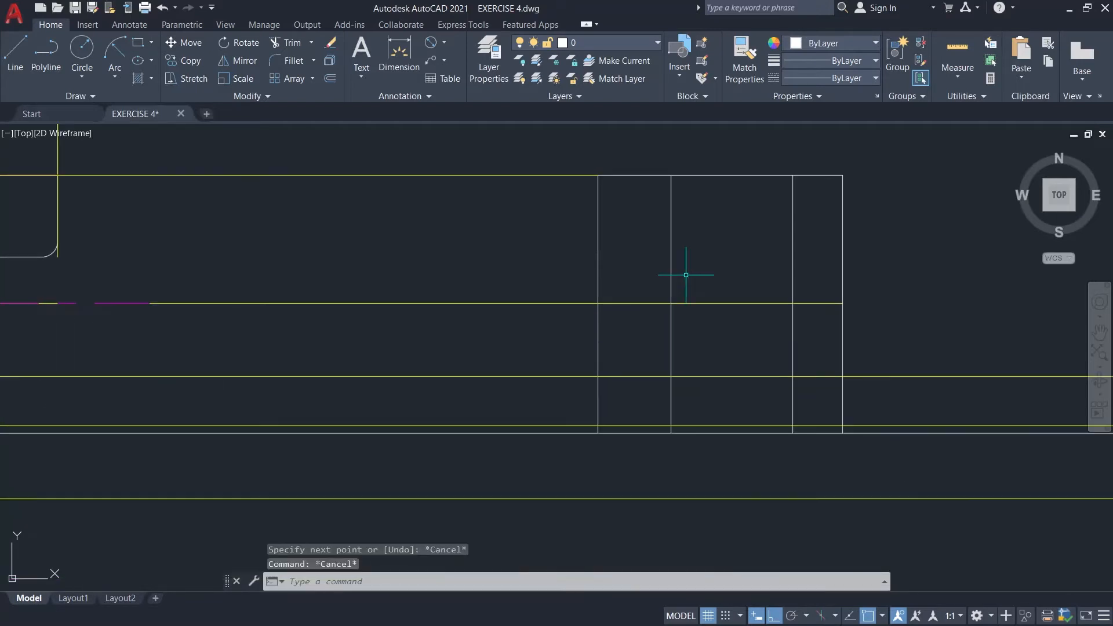
- Draw a 0.375 diameter circle centred where the block's second vertical line crosses the yellow guide line
left_click(84, 78)
left_click(109, 130)
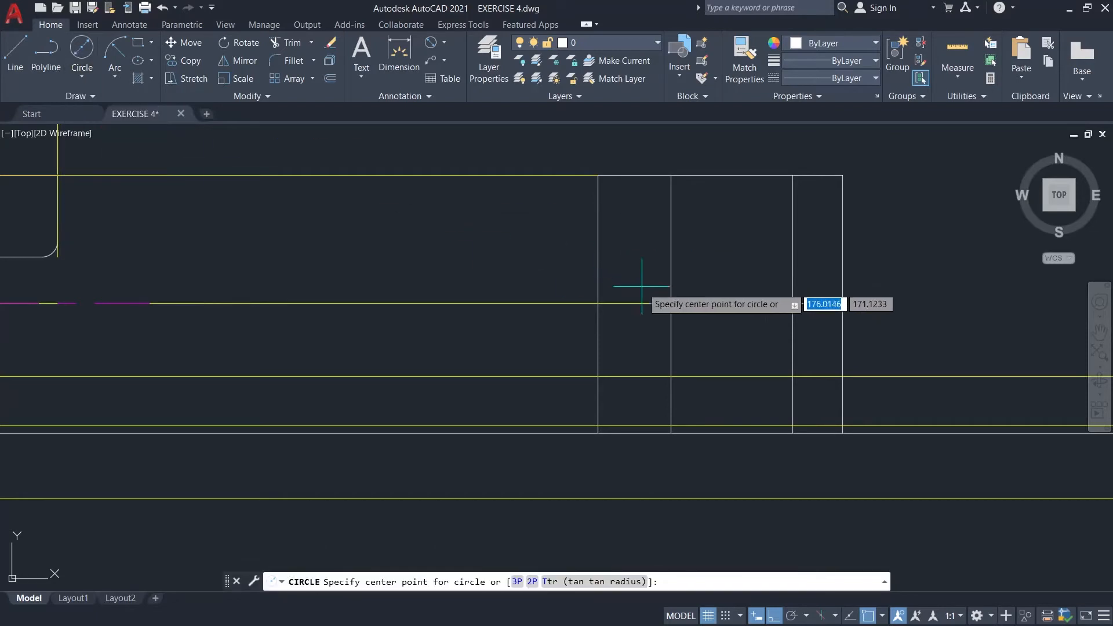
scroll(671, 304, "up", 6)
left_click(659, 296)
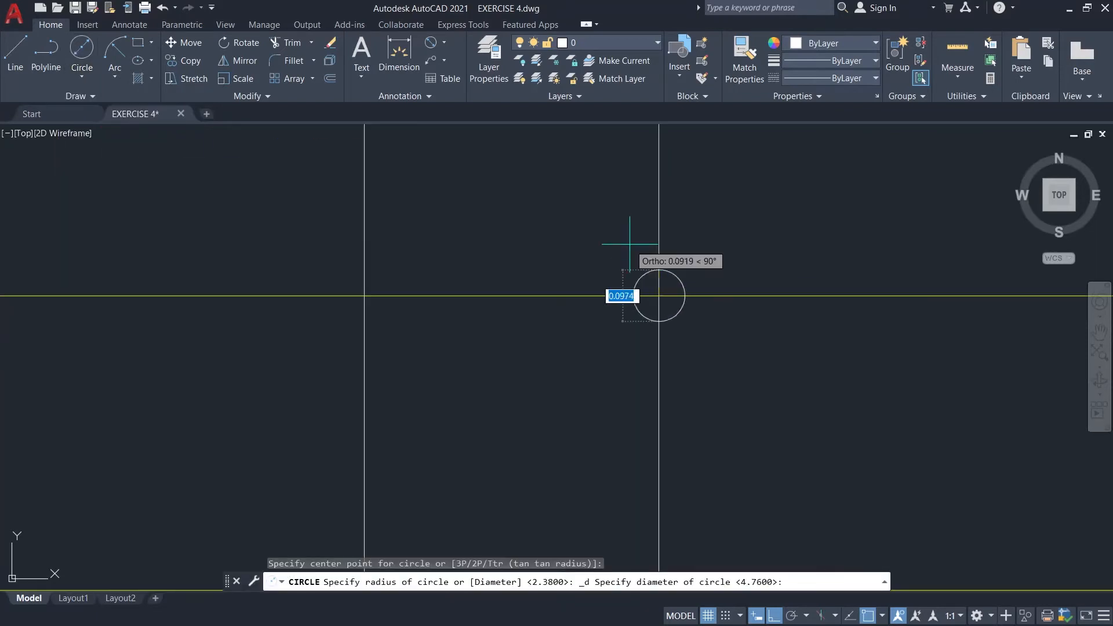
scroll(620, 229, "down", 6)
type("0")
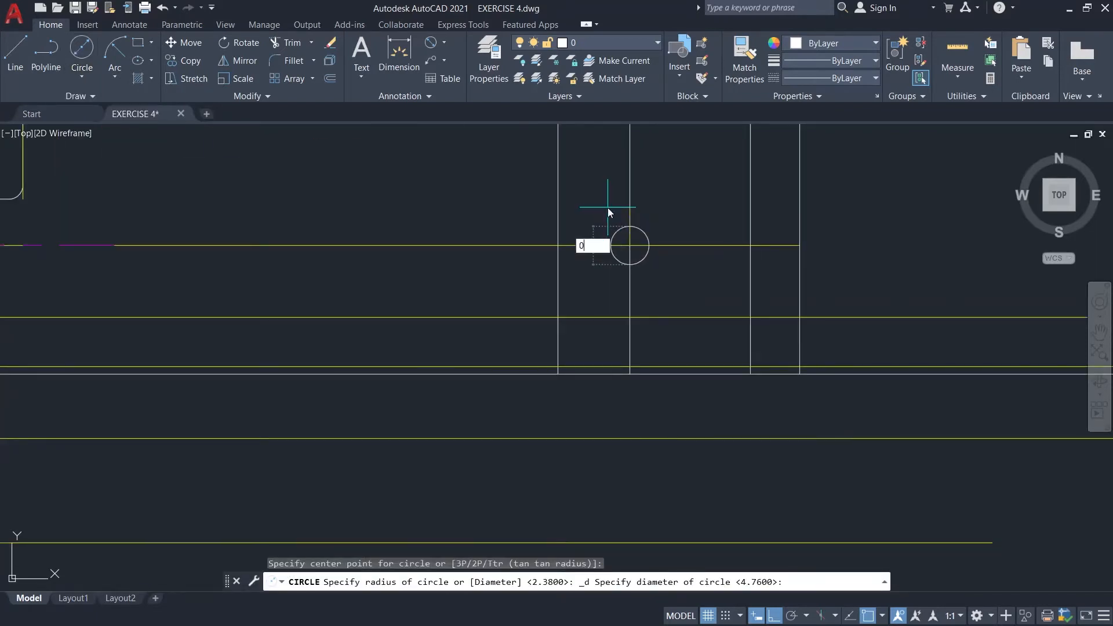
type(".375")
key("Return")
scroll(717, 306, "down", 5)
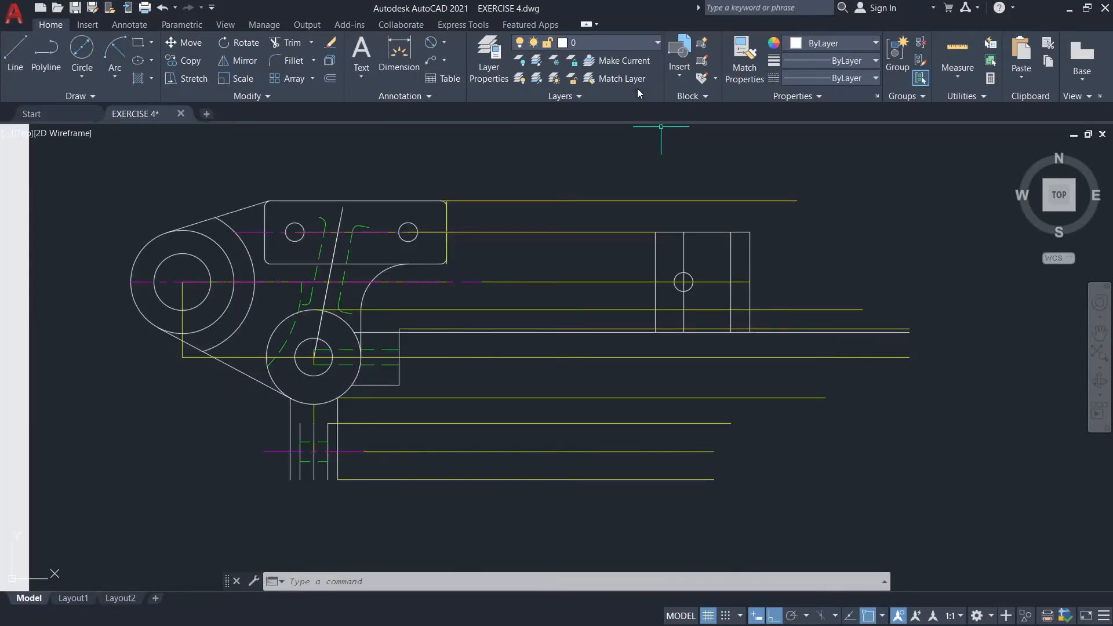
- Draw a line 2.26 to the right from the circle's centre, continuing vertically up to the top guide line
type("l")
key("Return")
scroll(681, 282, "up", 10)
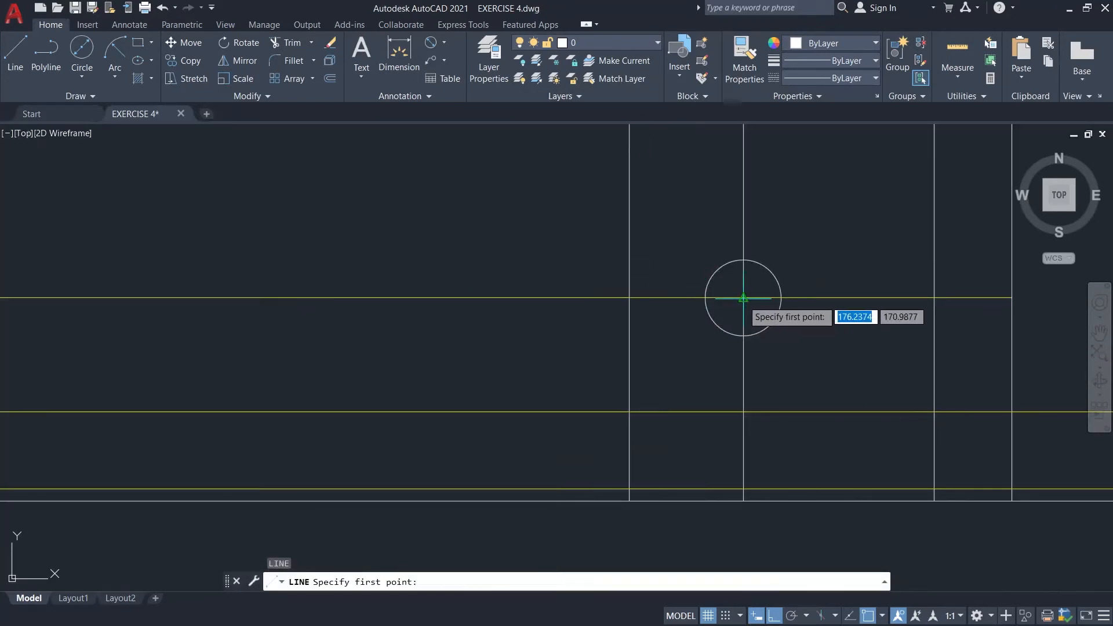
left_click(731, 290)
scroll(851, 303, "down", 2)
middle_click_drag(958, 310, 411, 324)
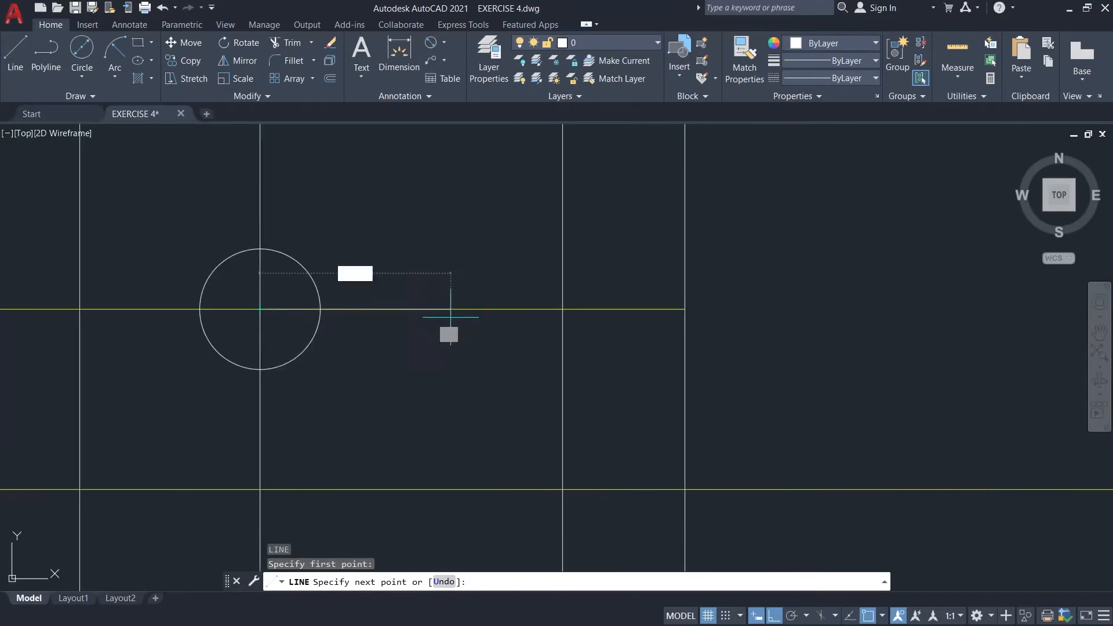
scroll(614, 319, "down", 2)
type("2.2")
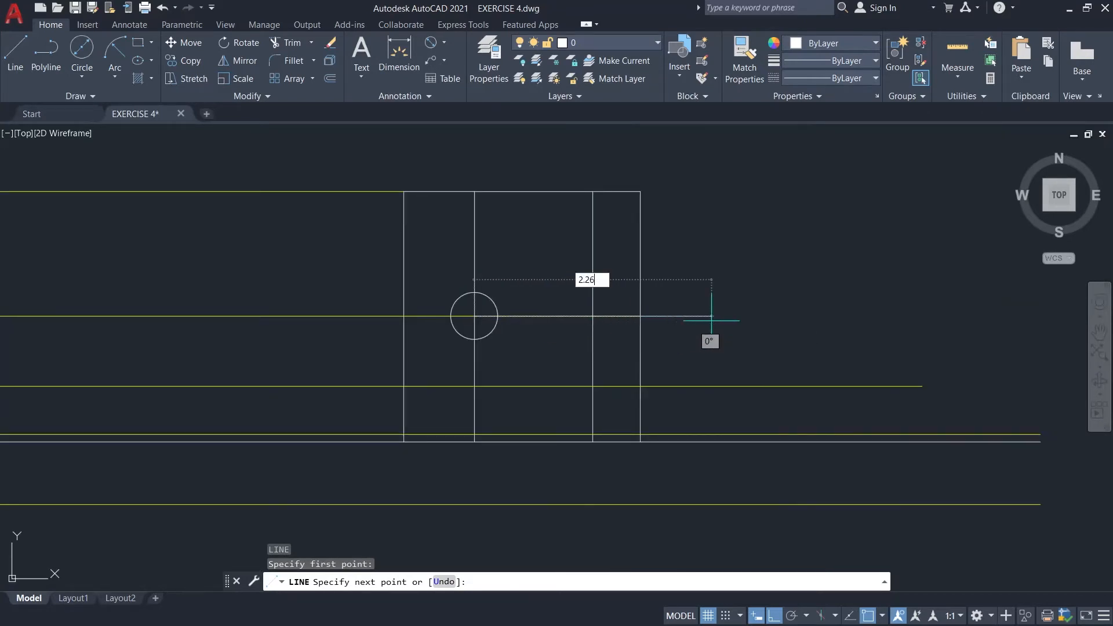
type("6")
key("Return")
middle_click_drag(741, 177, 734, 340)
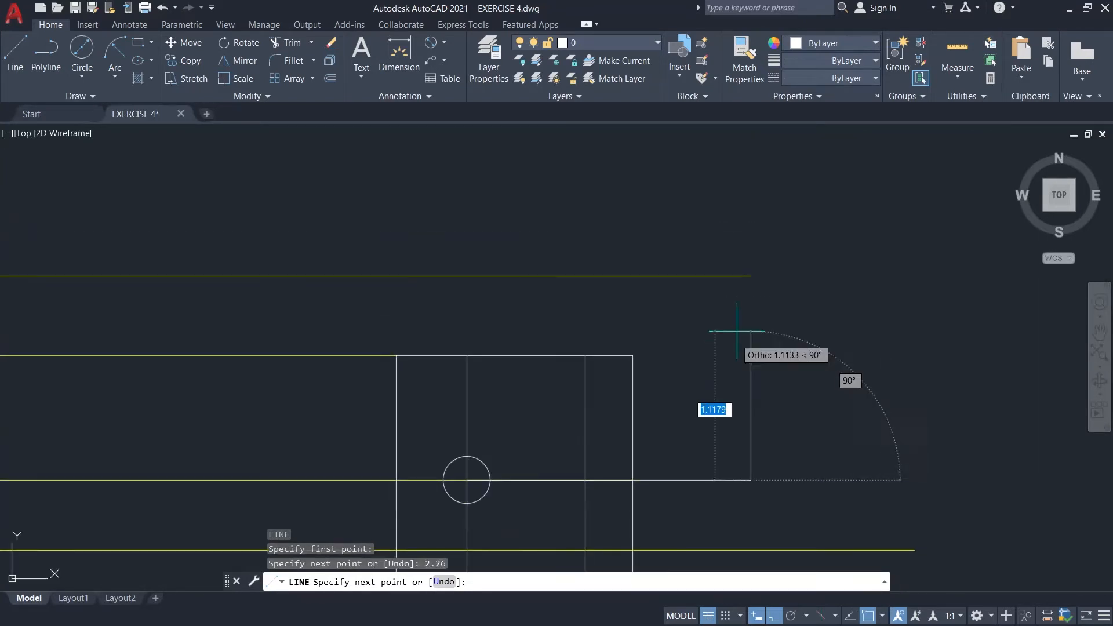
left_click(751, 277)
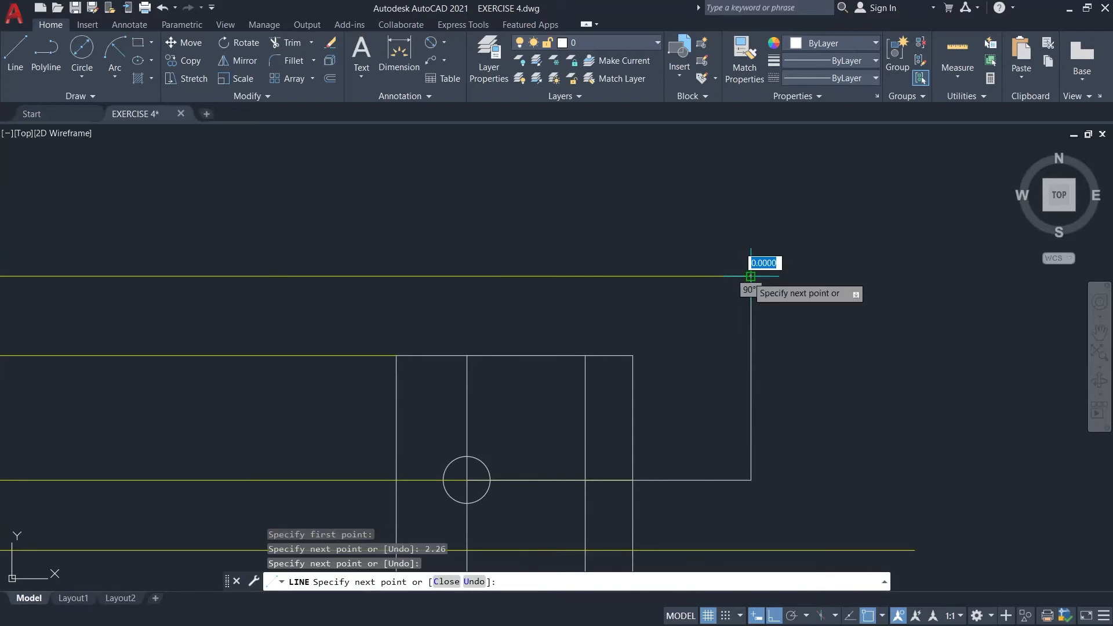
key("Escape")
scroll(790, 291, "down", 2)
mouse_move(820, 298)
middle_mouse_down()
mouse_move(831, 306)
mouse_move(804, 292)
middle_mouse_up()
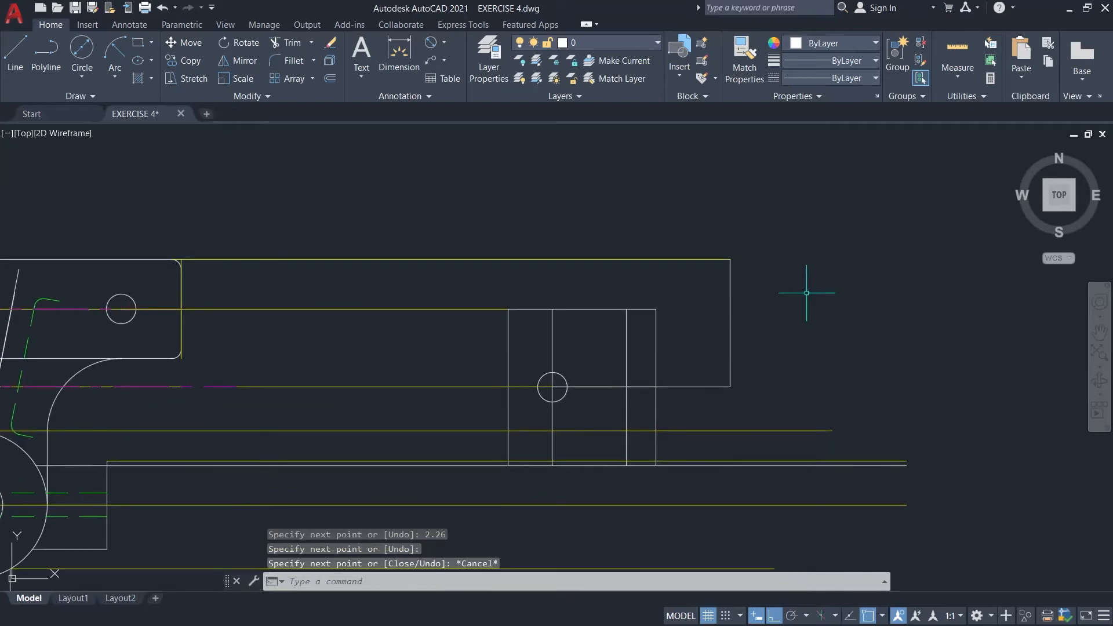
- Draw two consecutive line segments leftward from the upper-right corner along the top guide, 0.56 and 0.14 long
key("Return")
left_click(730, 259)
type("0.56")
key("Return")
type("0.14")
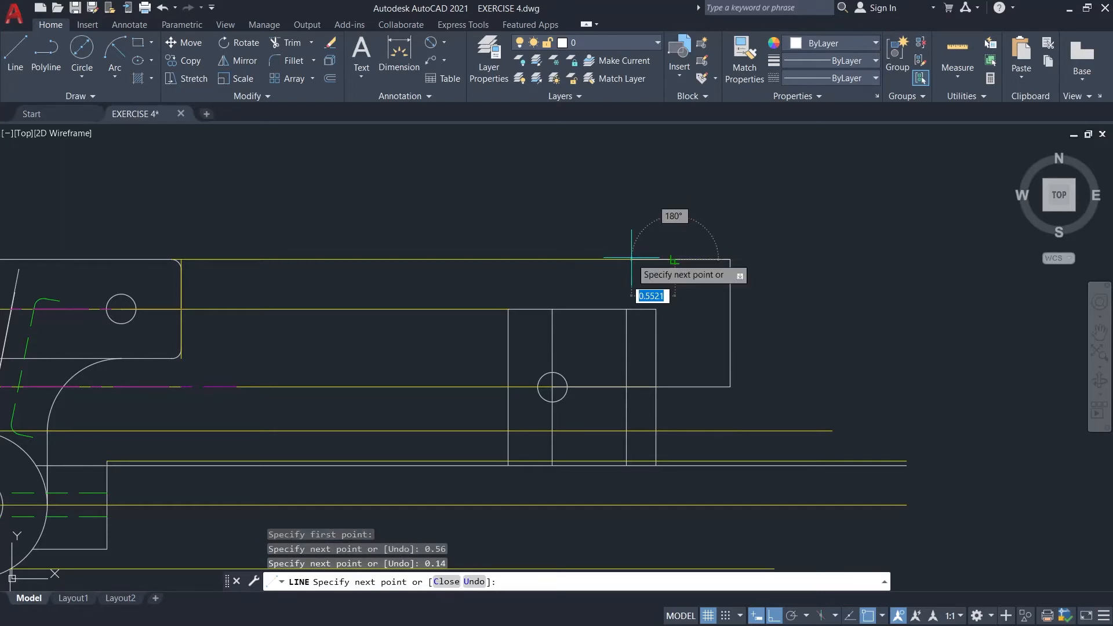
key("Return")
key("Escape")
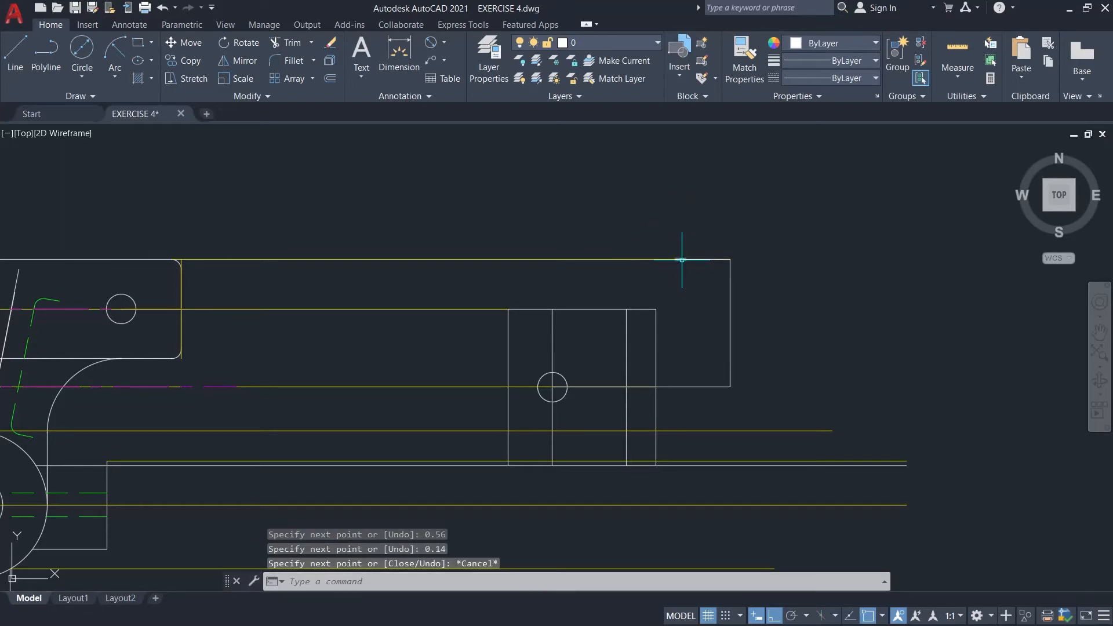
left_click(708, 260)
scroll(694, 263, "up", 3)
key("Escape")
scroll(719, 292, "down", 1)
- Draw two vertical lines 1.29 long downward, from the left end and from the start of the 0.14 segment
type("l")
key("Return")
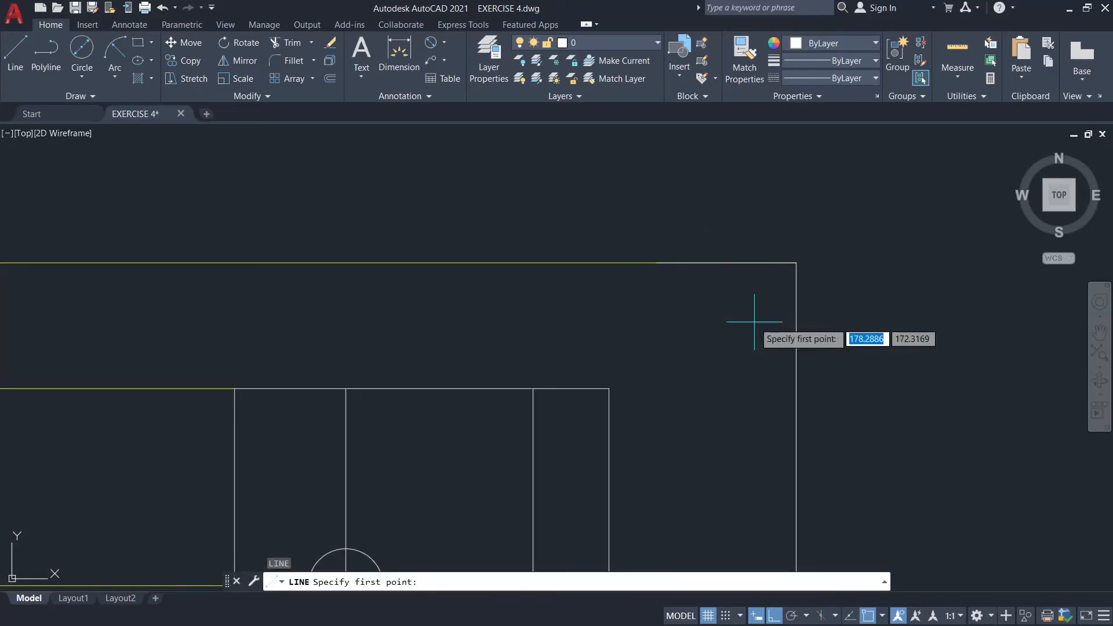
left_click(656, 263)
type("1")
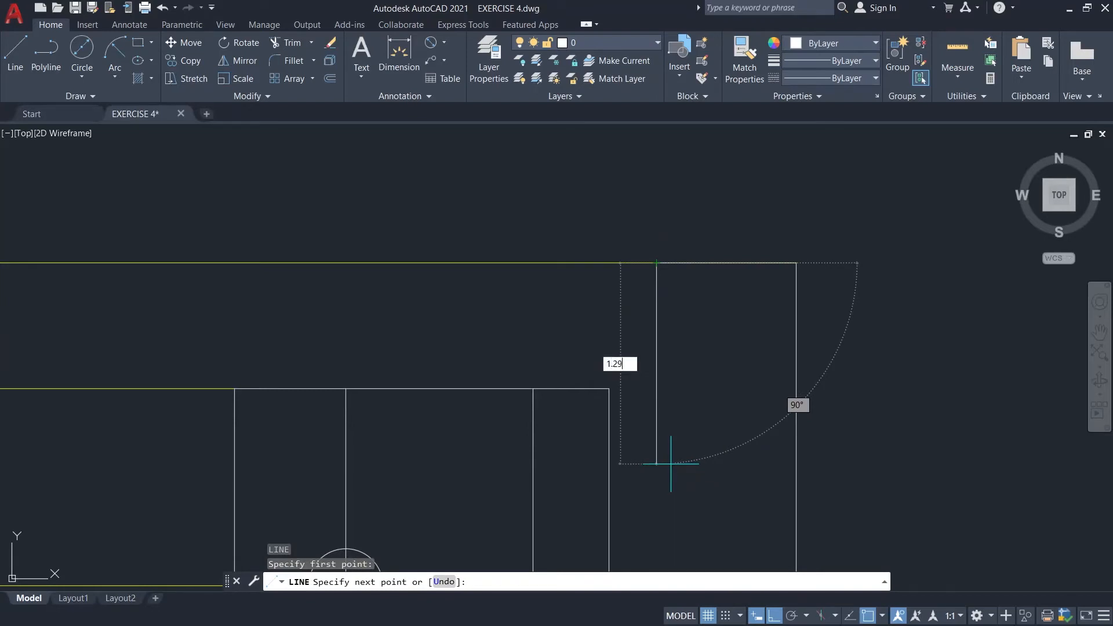
type(".29")
key("Return")
key("Escape")
key("Return")
left_click(684, 263)
type("1.29")
key("Return")
key("Escape")
scroll(724, 463, "down", 3)
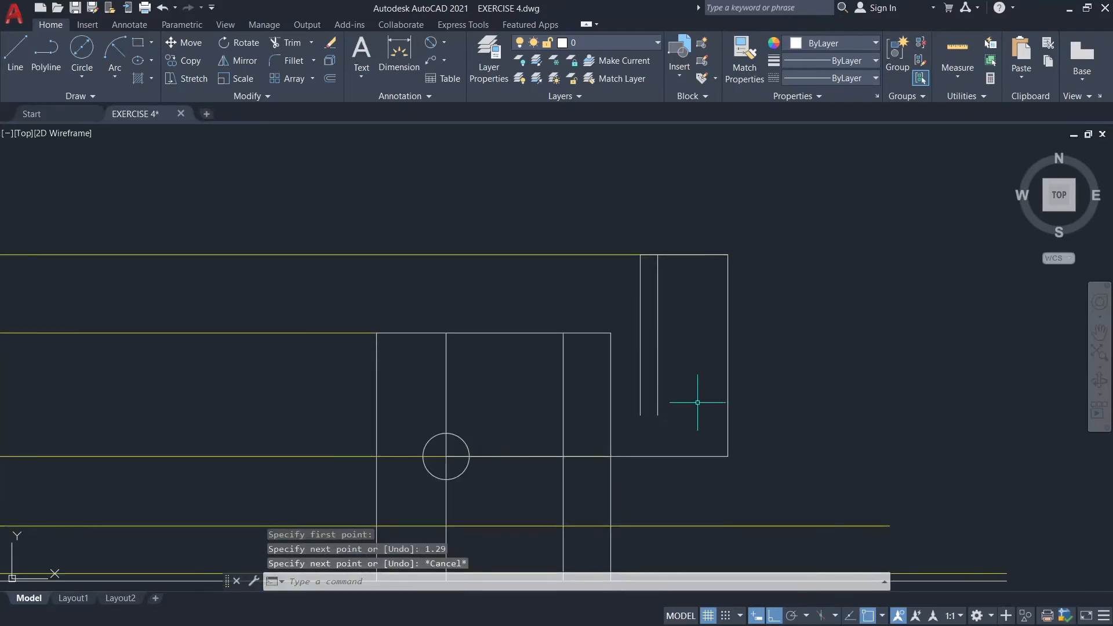
- Join the lower ends of the 1.29 lines to the right edge with a horizontal line, and stretch the block's top line to the leftmost 1.29 line
key("Return")
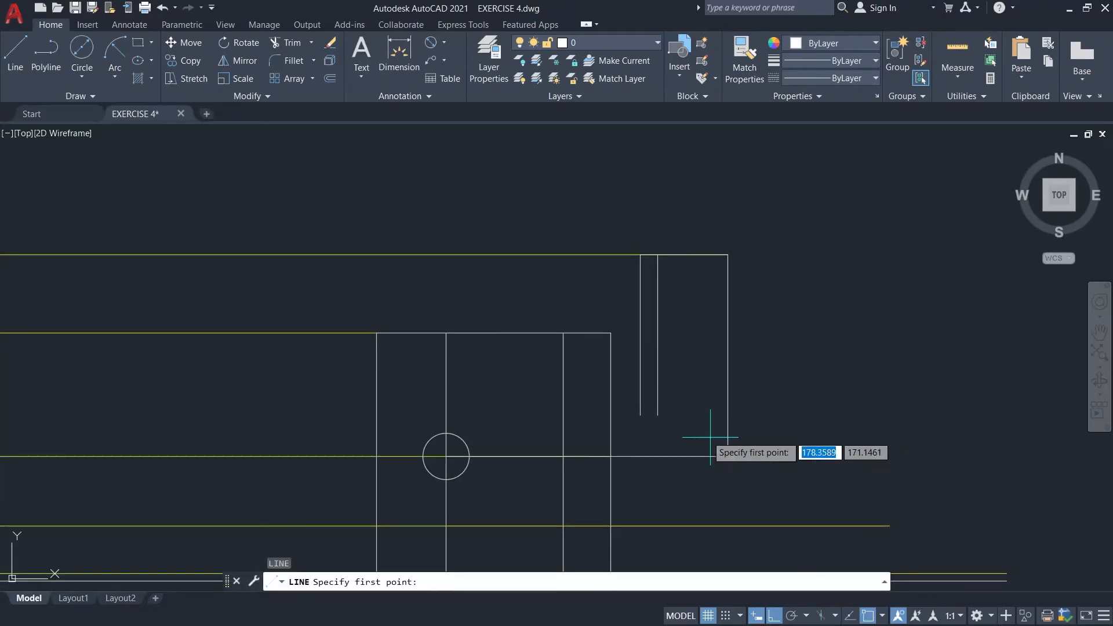
left_click(640, 415)
left_click(726, 415)
key("Escape")
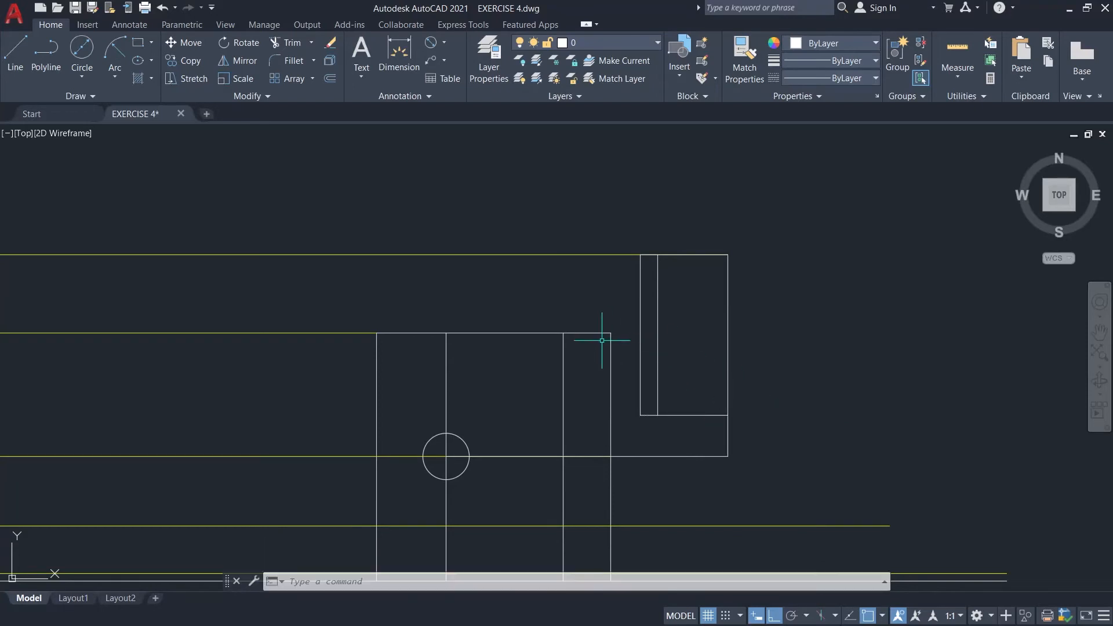
left_click(610, 333)
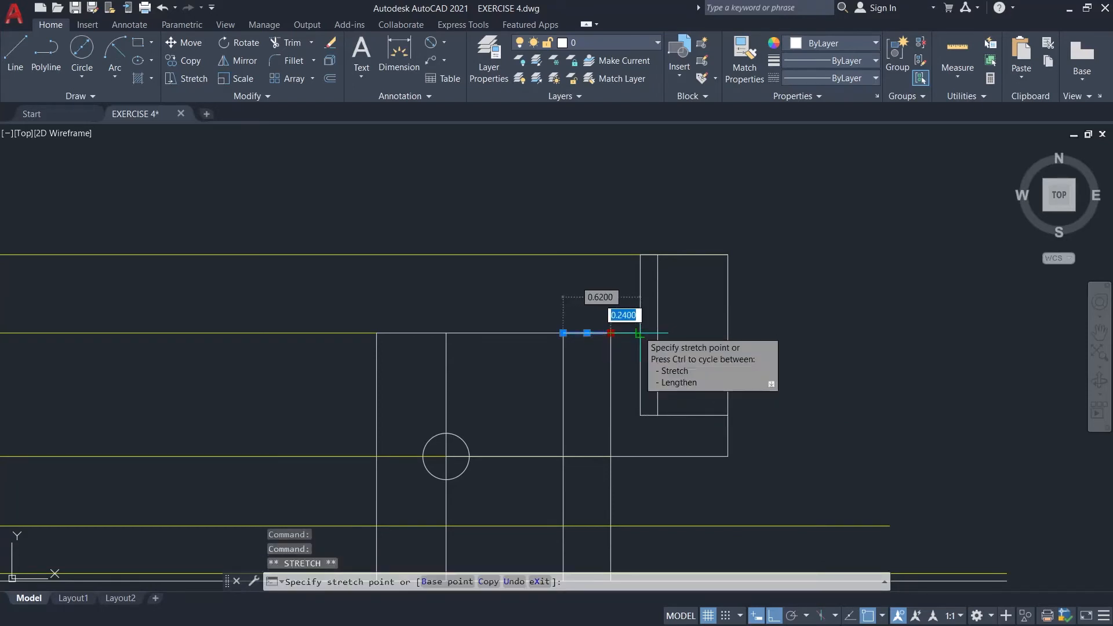
key("Escape")
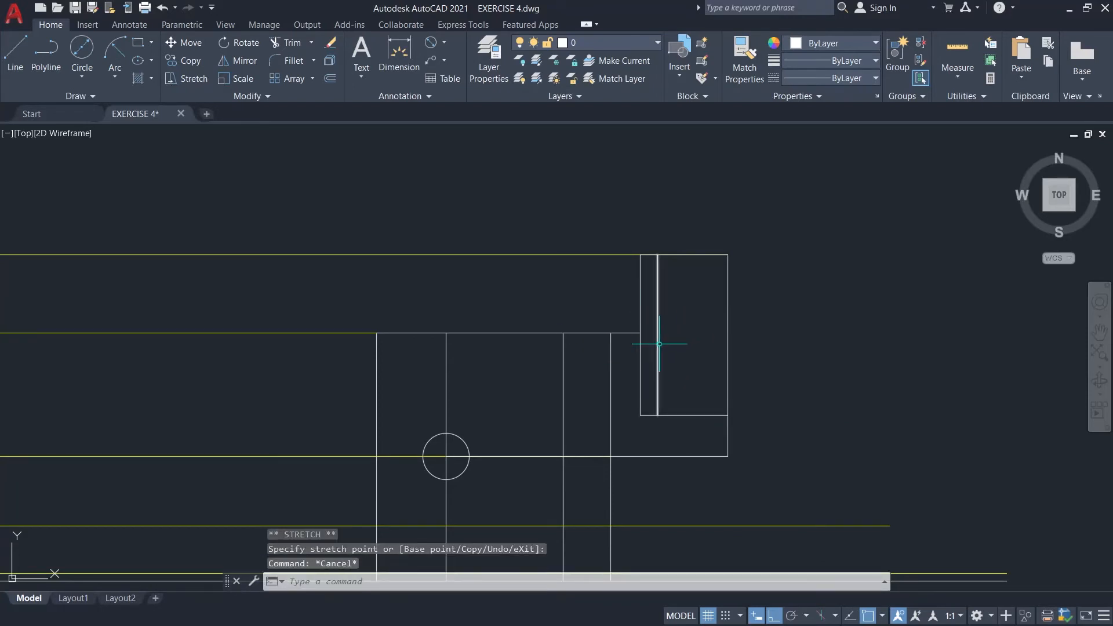
- Make the GUIDE layer current and draw a 0.265 vertical guide line upward from the right end of the block's top line
left_click(606, 50)
left_click(580, 95)
type("L")
left_click(703, 377)
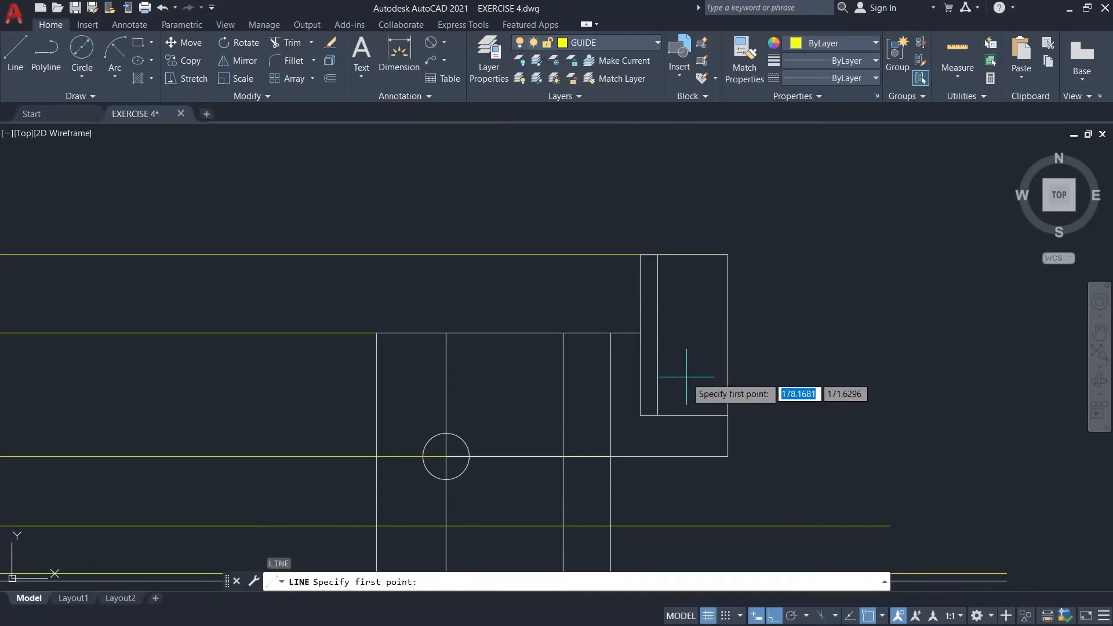
scroll(639, 333, "up", 4)
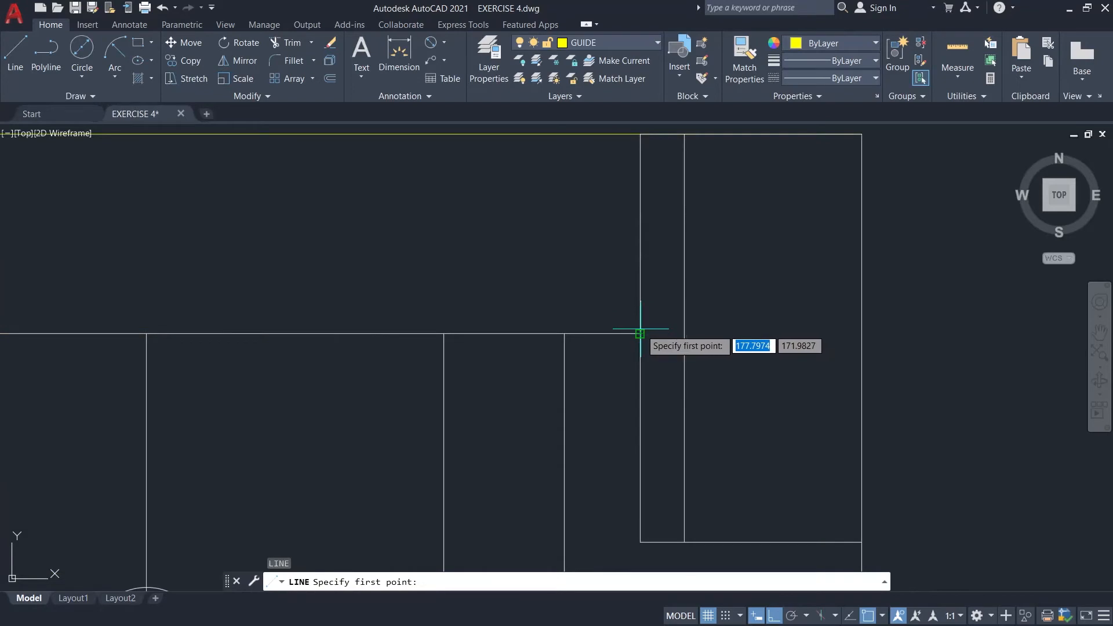
left_click(639, 333)
type("0.2")
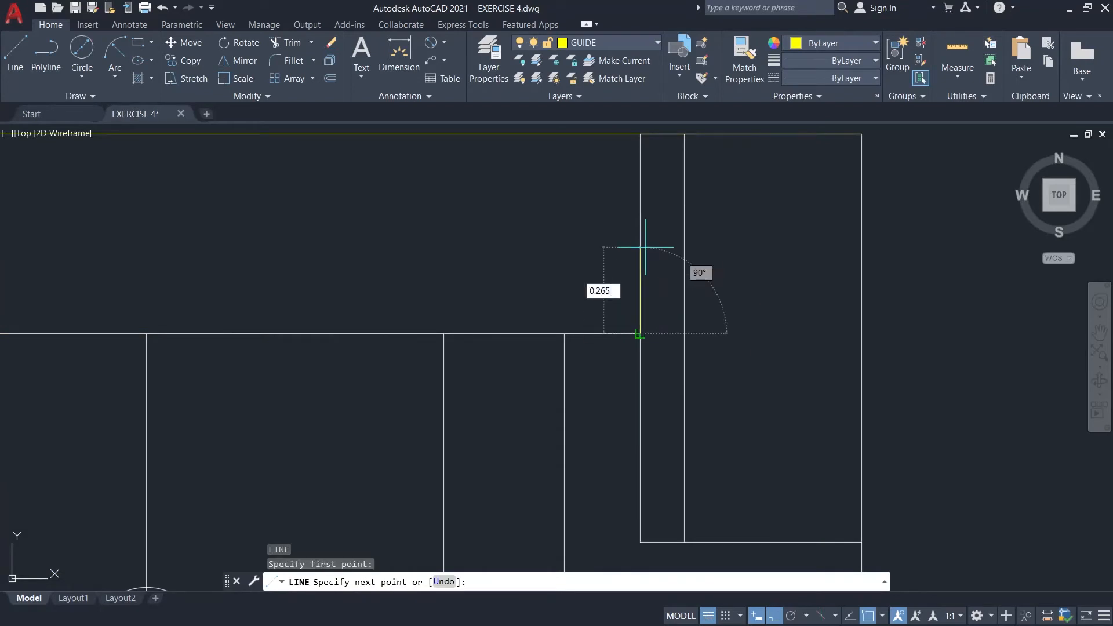
type("65")
key("Return")
key("Escape")
- On layer 0, draw a line 0.62 to the left from the guide's upper end and down to the block's top line
left_click(630, 43)
left_click(609, 65)
type("l")
key("Return")
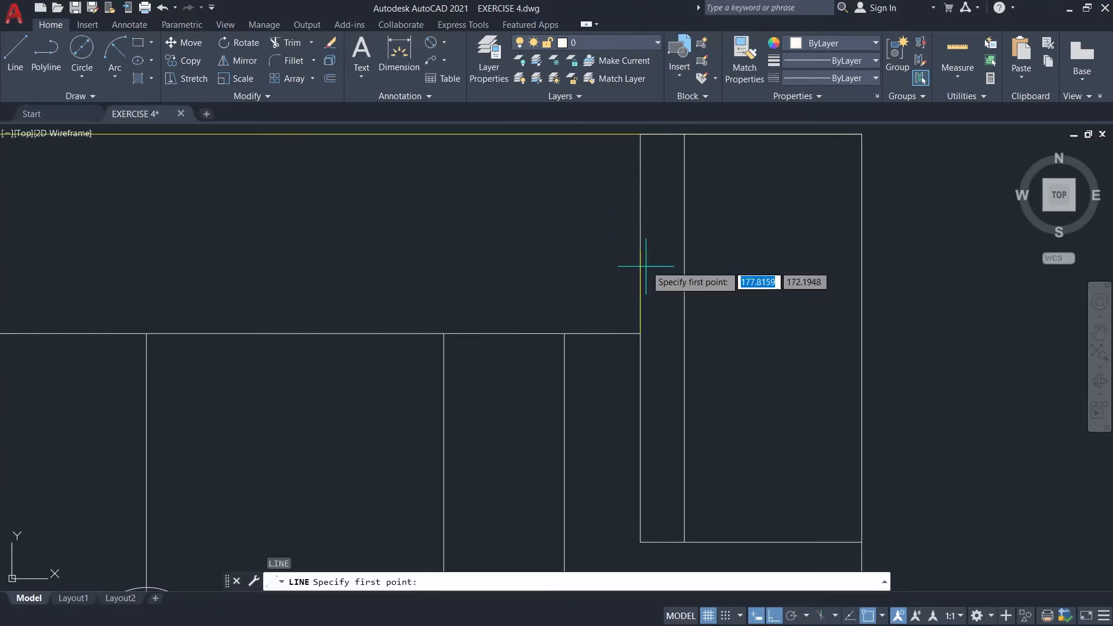
left_click(639, 250)
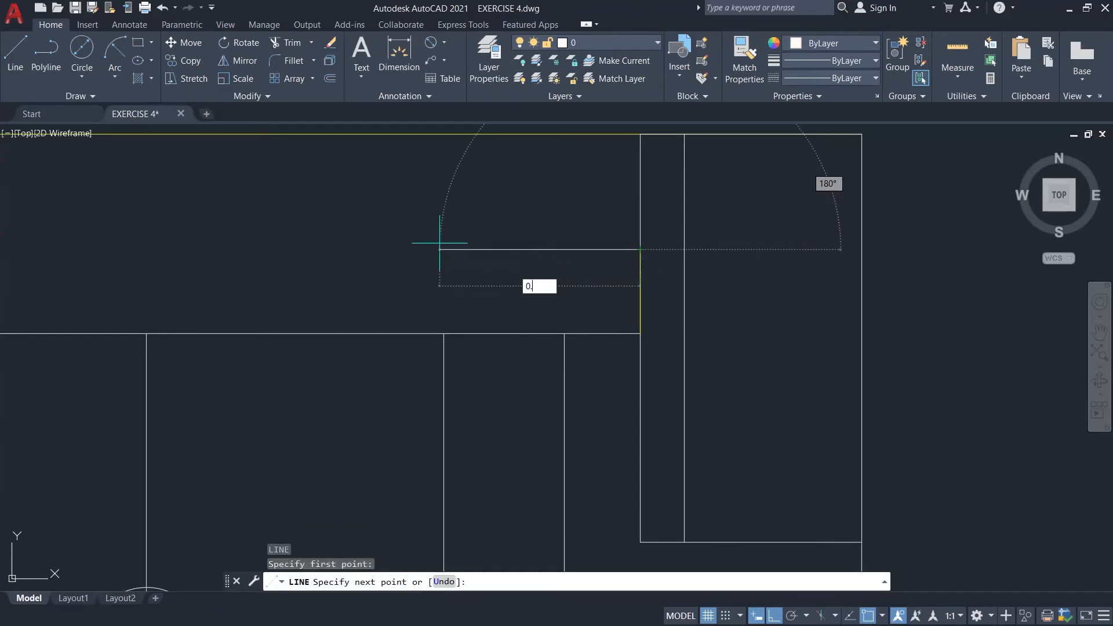
key("Return")
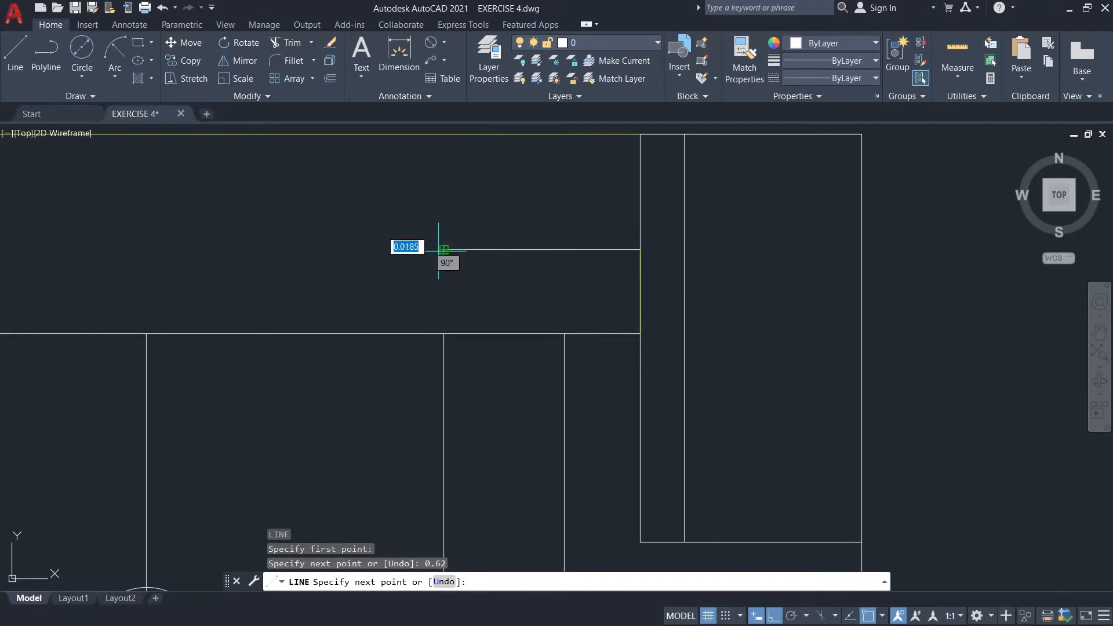
left_click(444, 334)
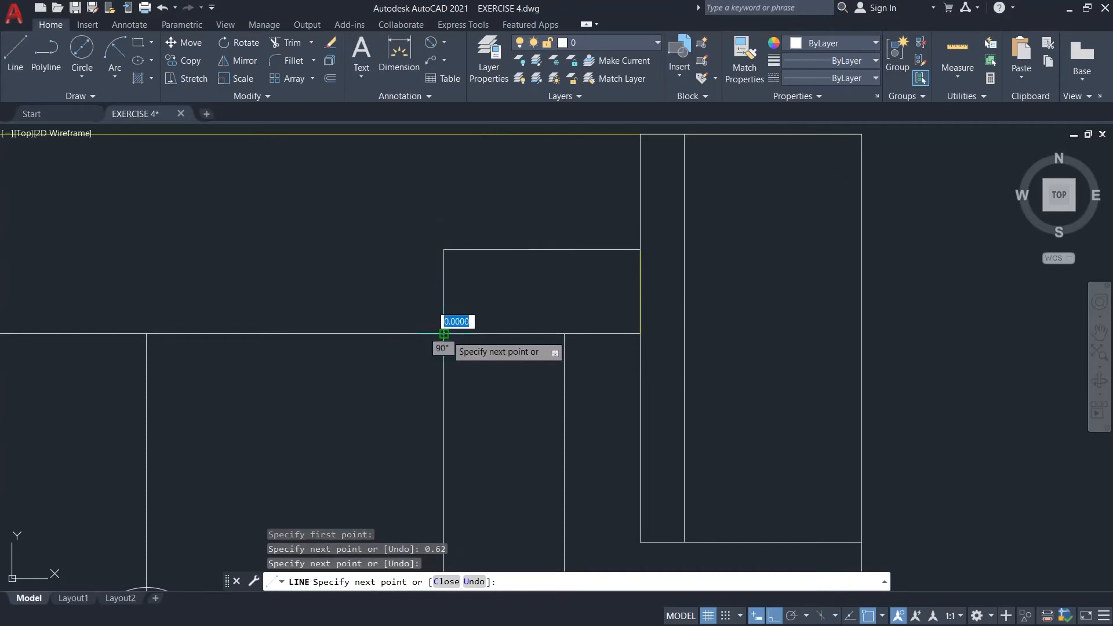
key("Escape")
scroll(549, 301, "down", 2)
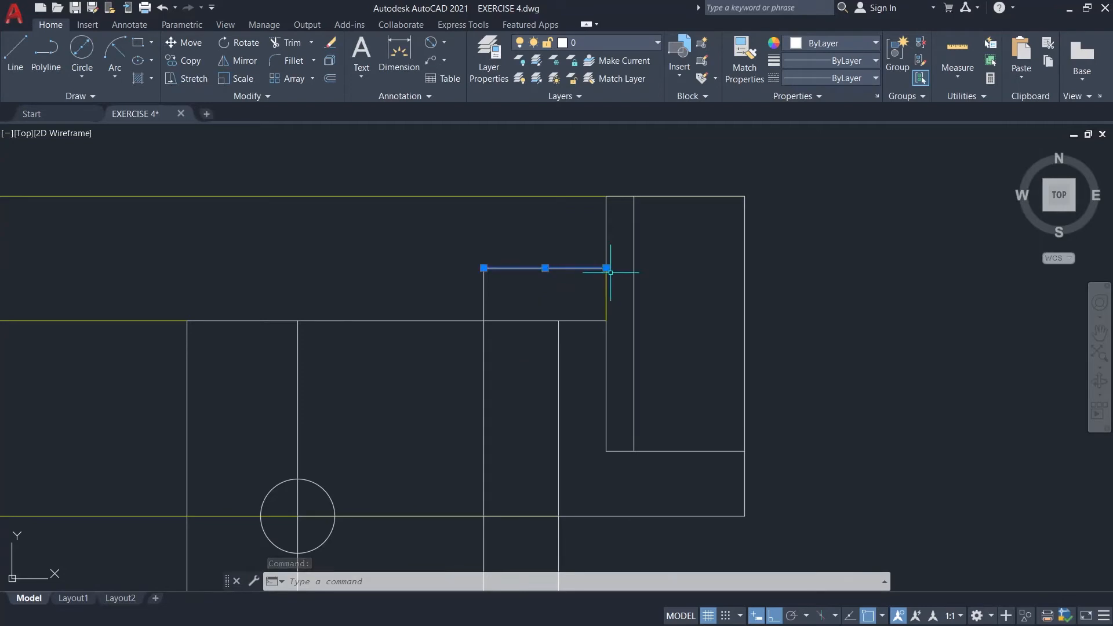
- Stretch the 0.62 line's right end to the inner 1.29 line, and draw a vertical line from that line's foot to the baseline
left_click(606, 268)
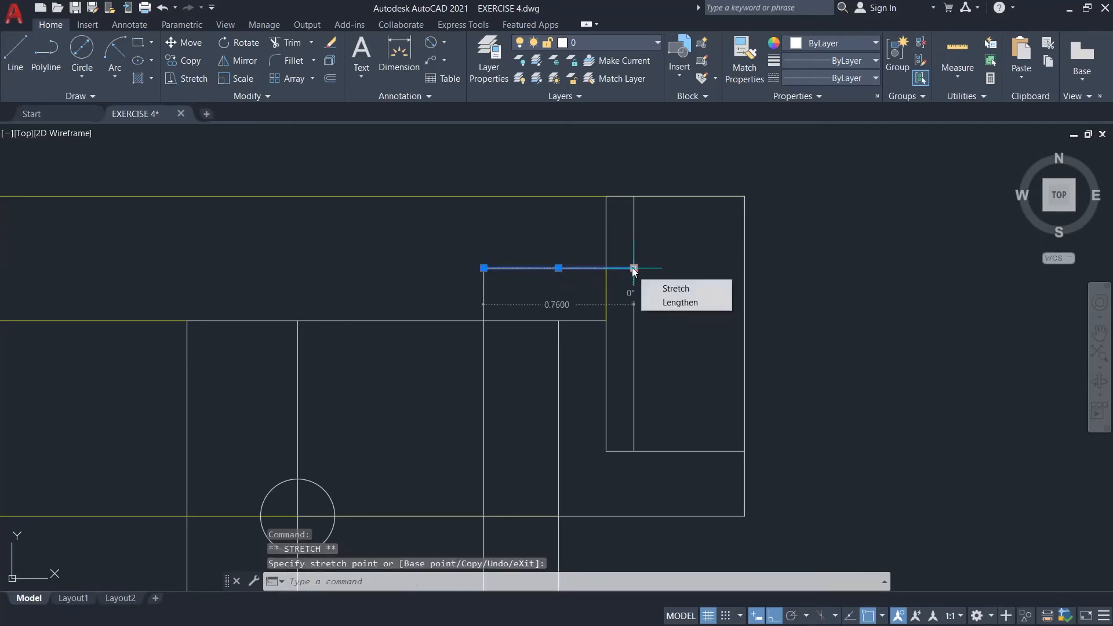
key("Escape")
scroll(678, 307, "down", 3)
type("l")
key("Return")
left_click(628, 346)
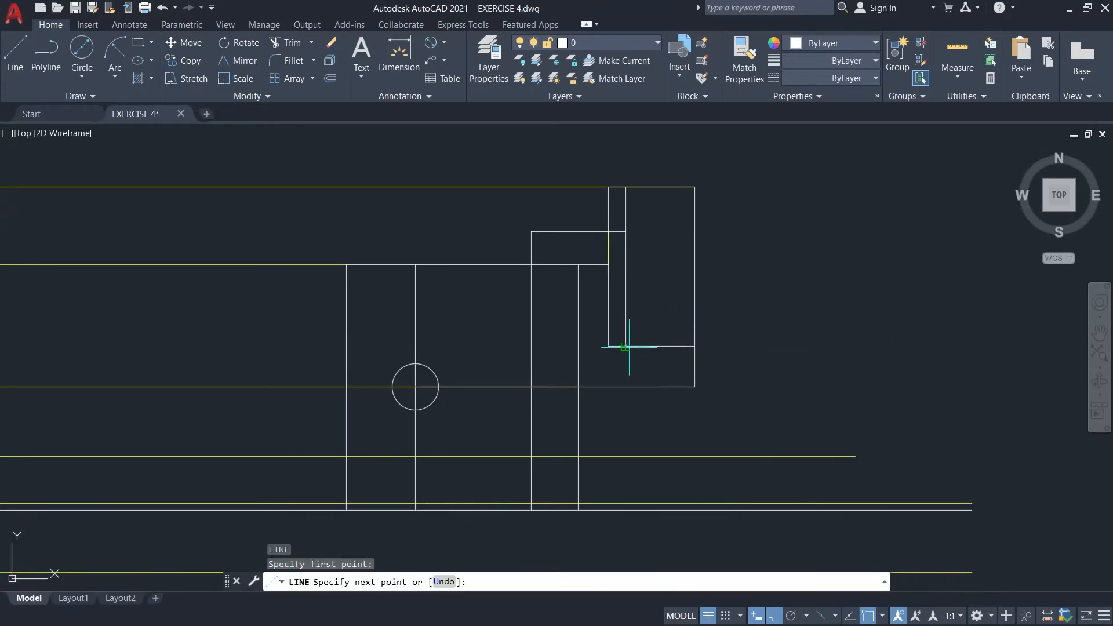
left_click(625, 512)
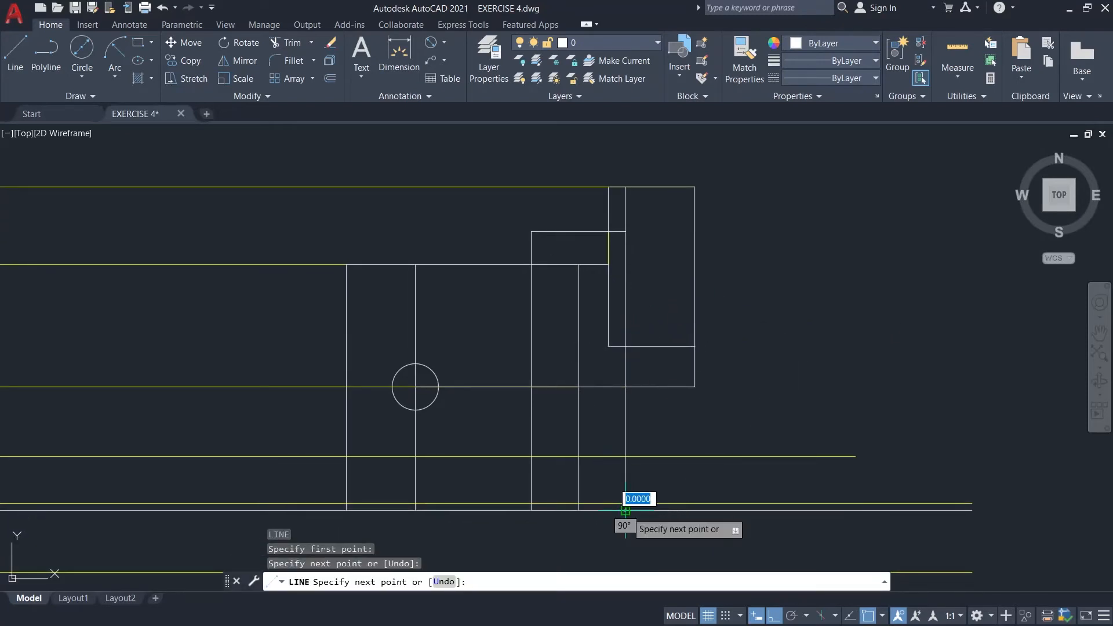
- Trace the upper-right block from its lower-left corner along the lower edge, right edge and top to the inner vertical, ending at the 0.62 line
key("Escape")
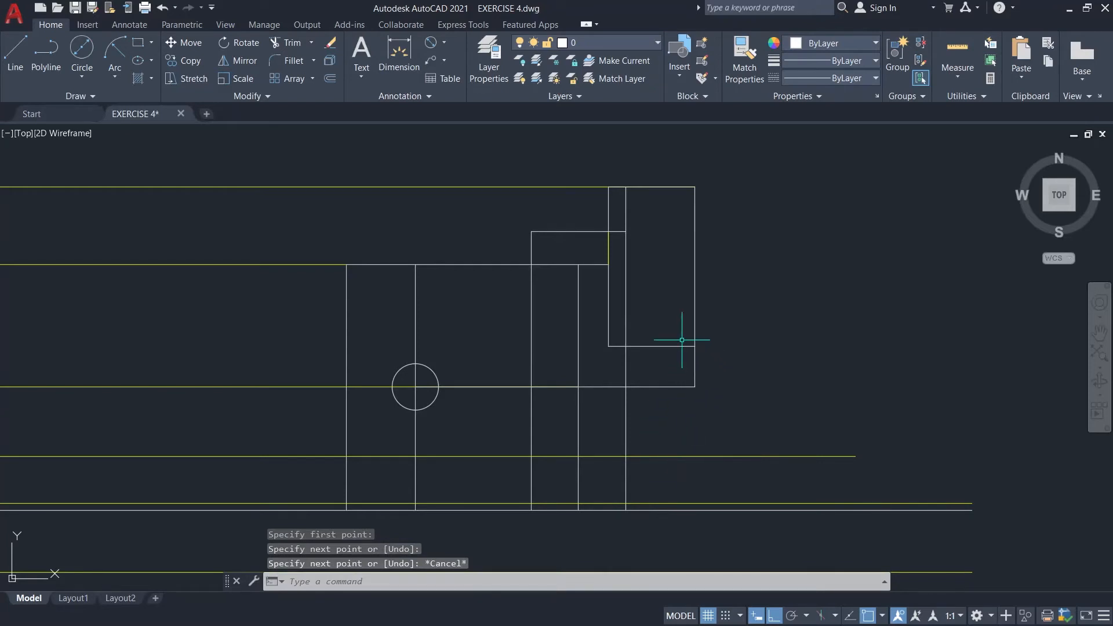
type("l")
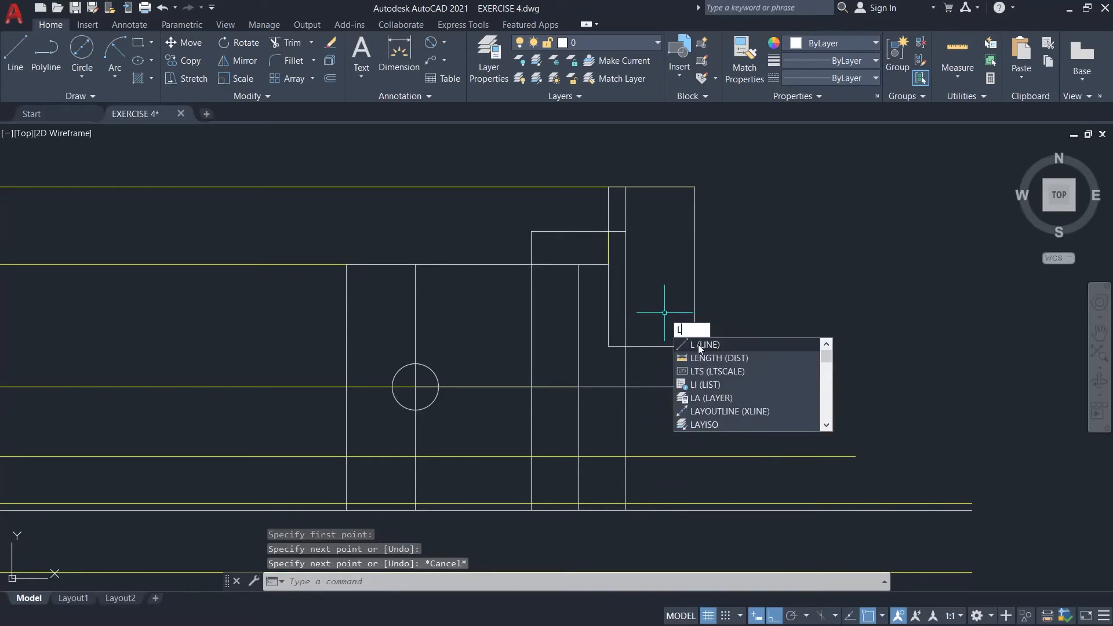
left_click(699, 345)
scroll(687, 285, "down", 6)
scroll(686, 285, "down", 2)
scroll(667, 283, "up", 10)
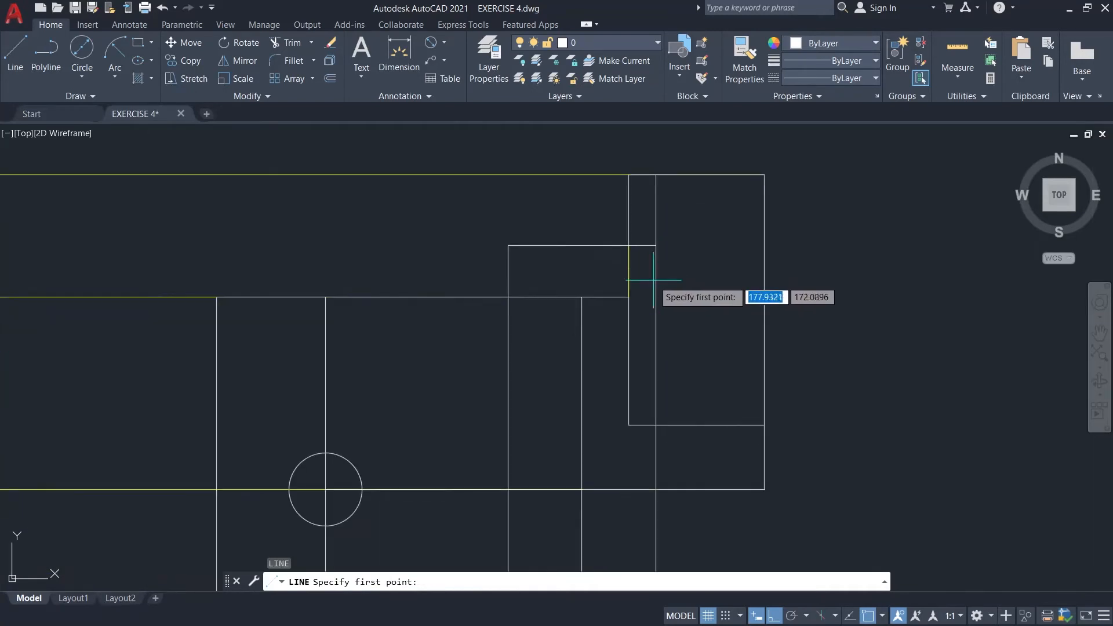
left_click(656, 425)
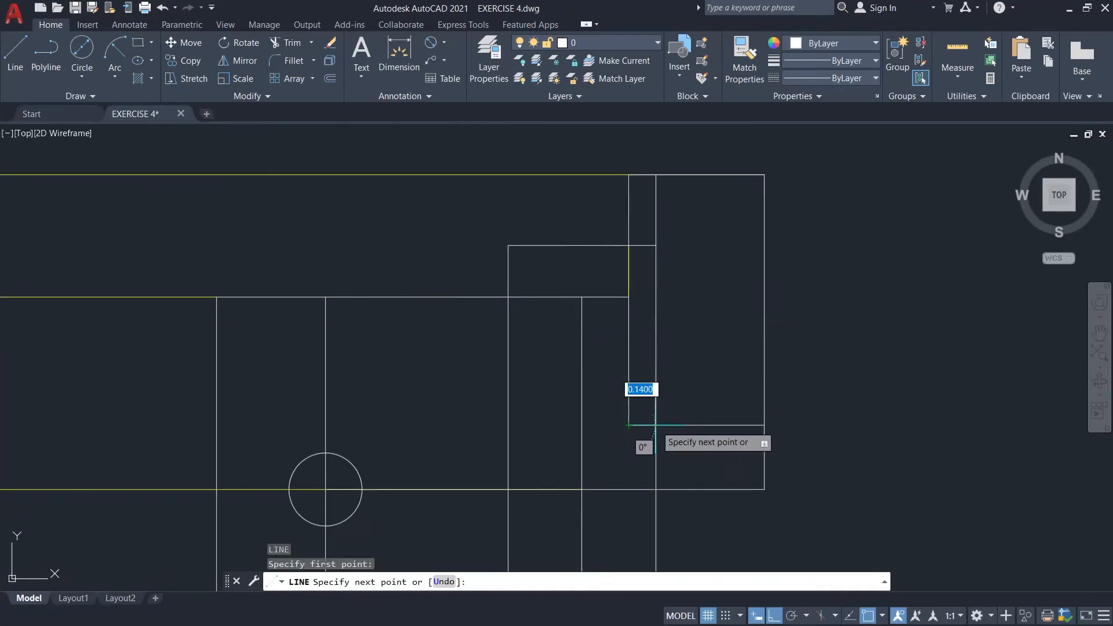
left_click(763, 425)
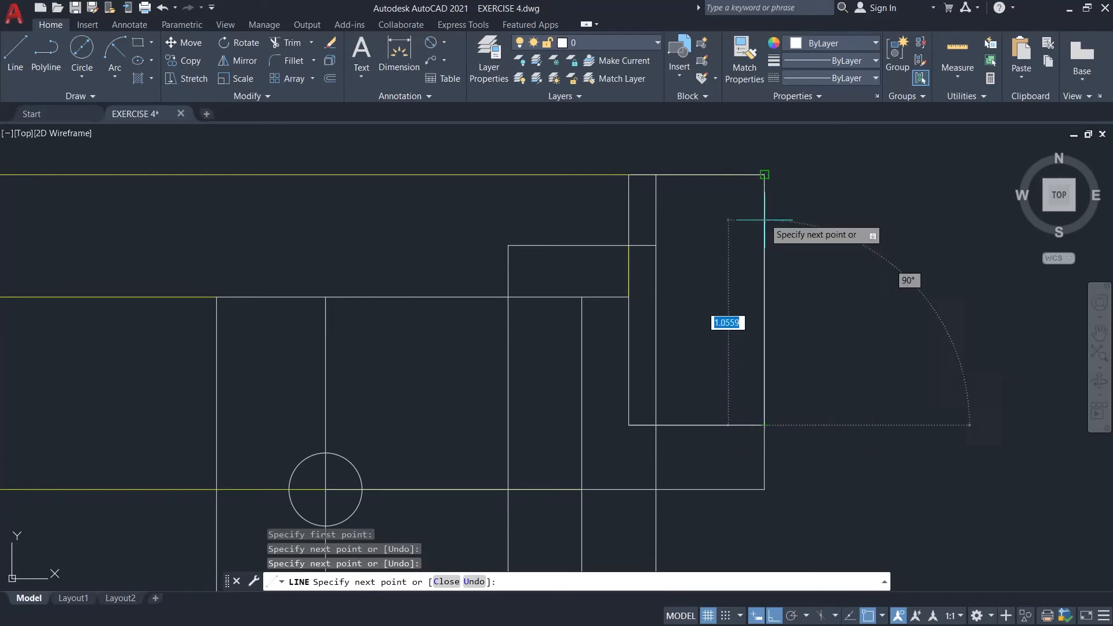
left_click(764, 175)
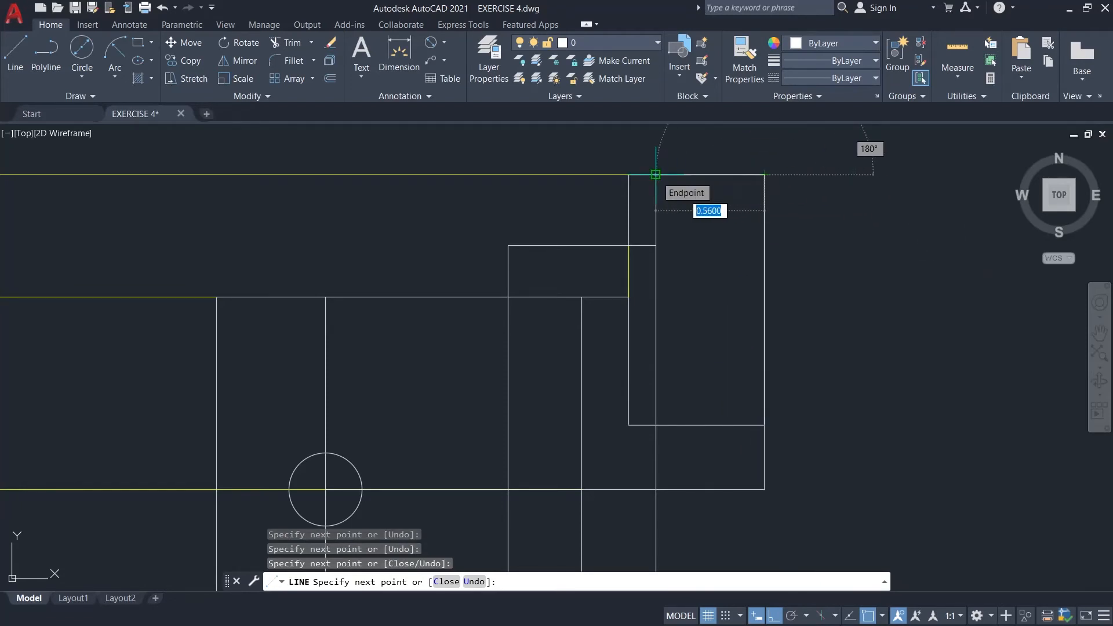
left_click(656, 175)
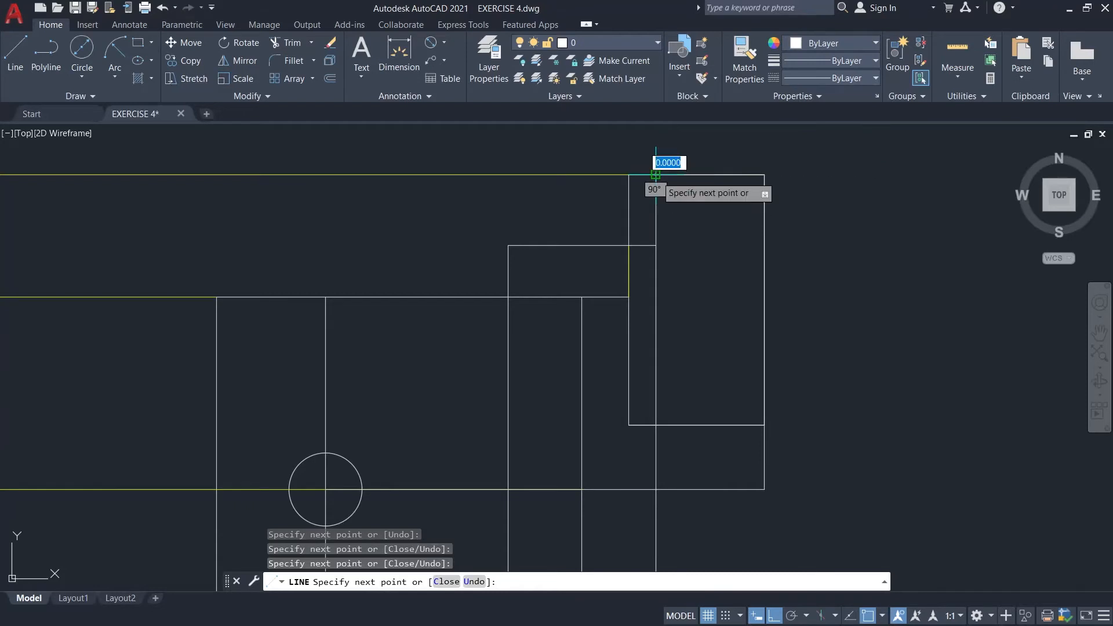
left_click(655, 245)
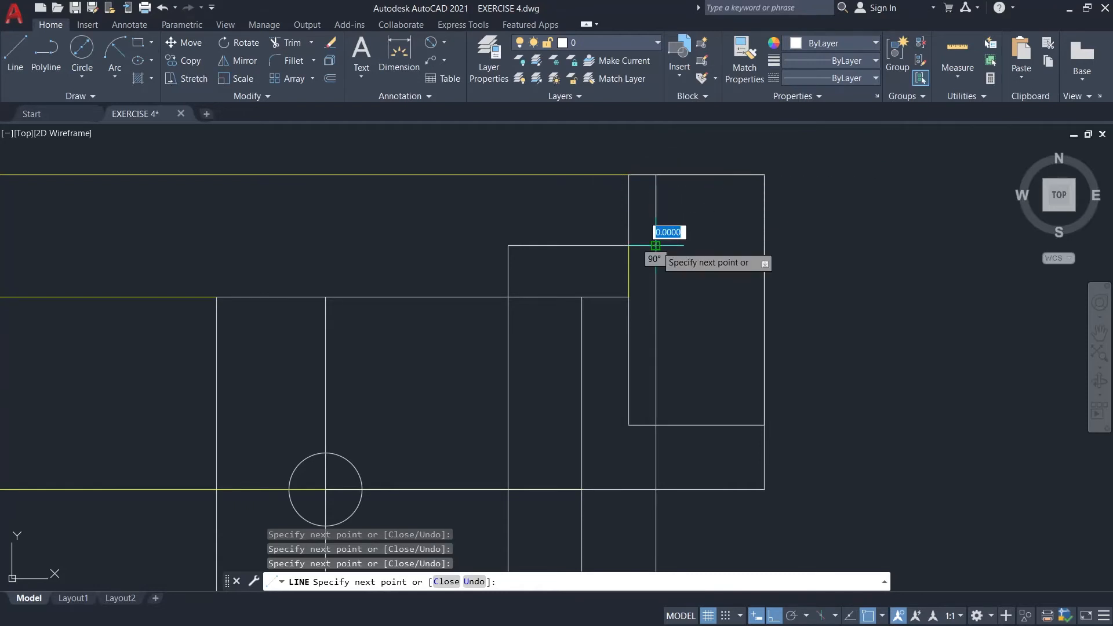
key("Escape")
scroll(690, 254, "down", 2)
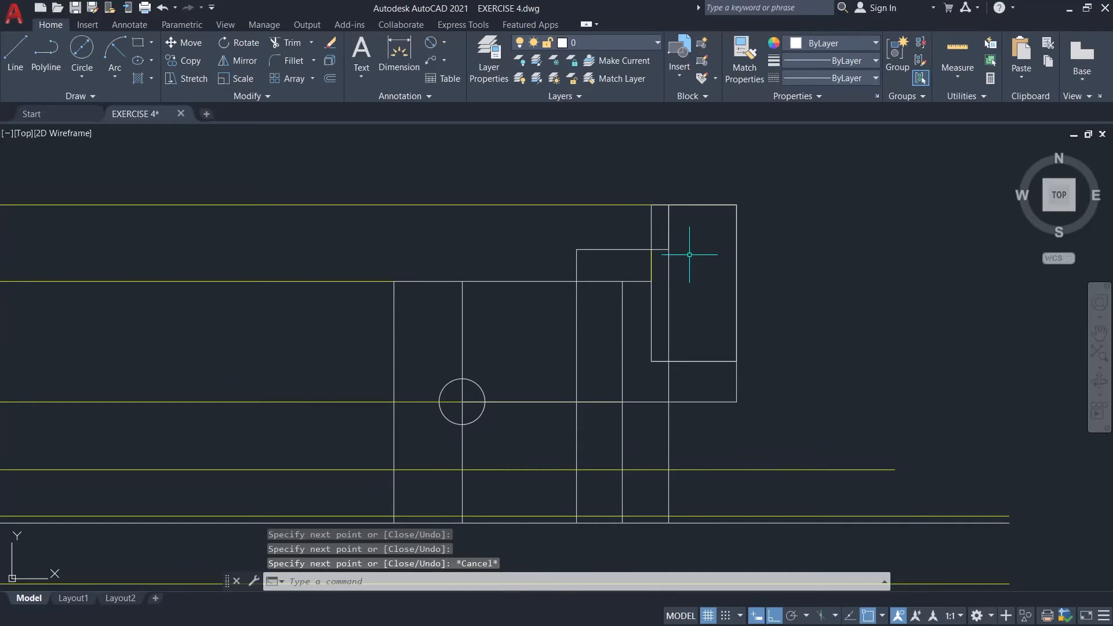
- Set the Fillet radius to 0.12 with Multiple and round the corner between the inner vertical and the underside of the upper-right block
scroll(689, 254, "down", 3)
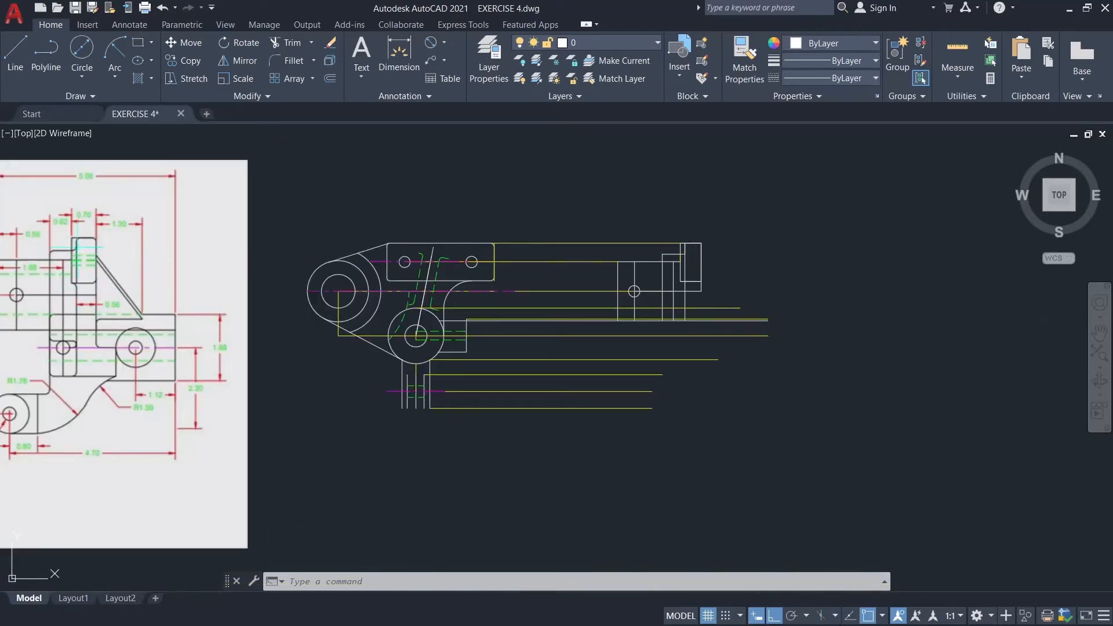
scroll(737, 271, "up", 3)
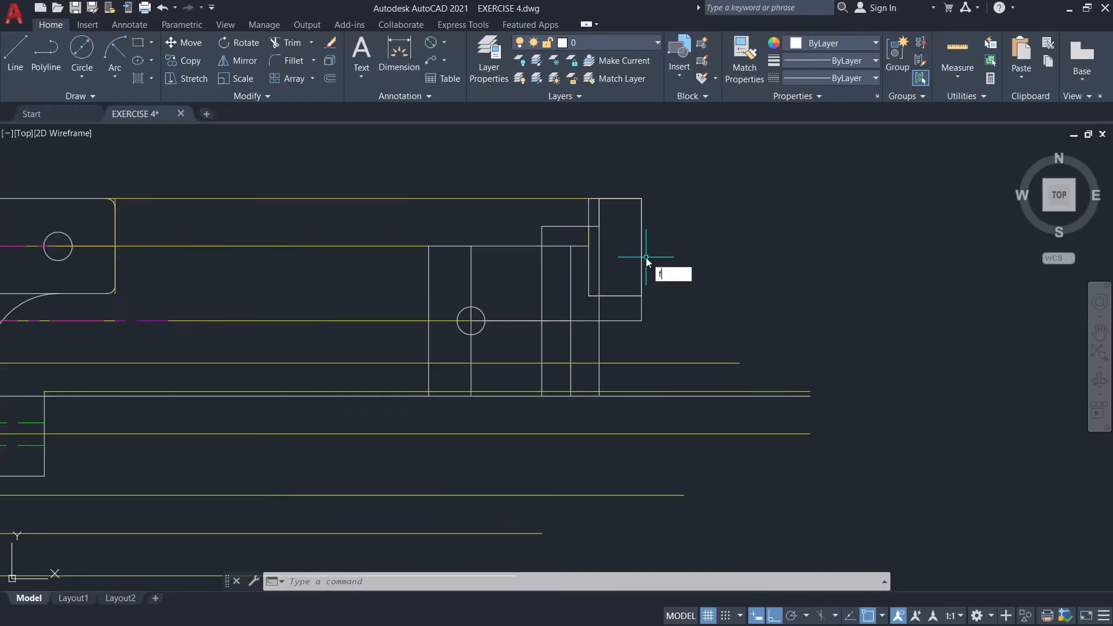
key("Return")
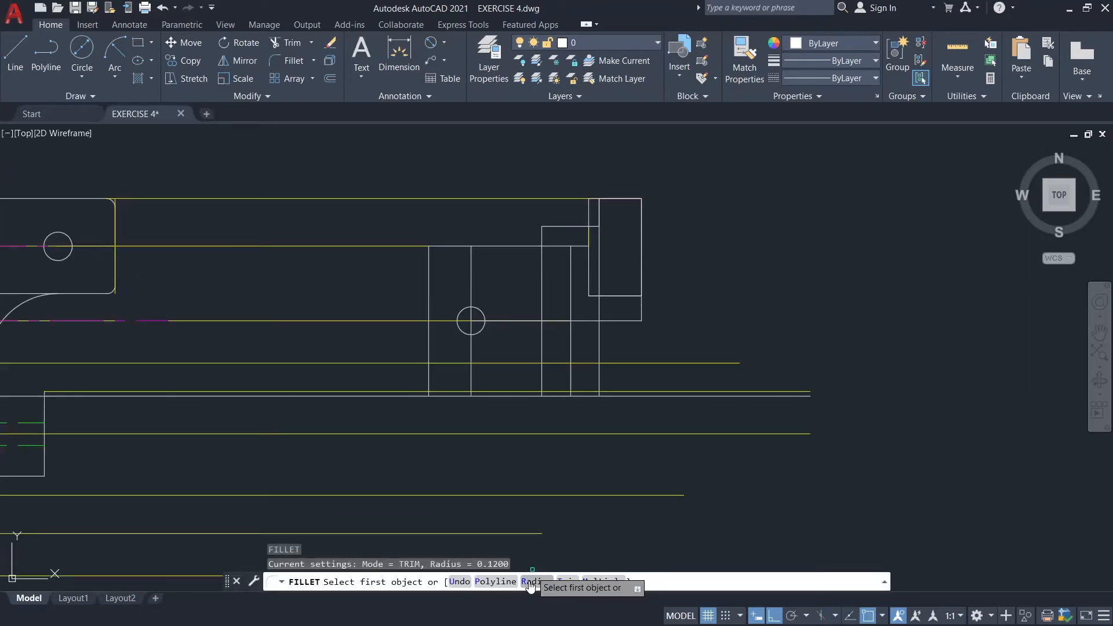
left_click(530, 582)
type("0.1")
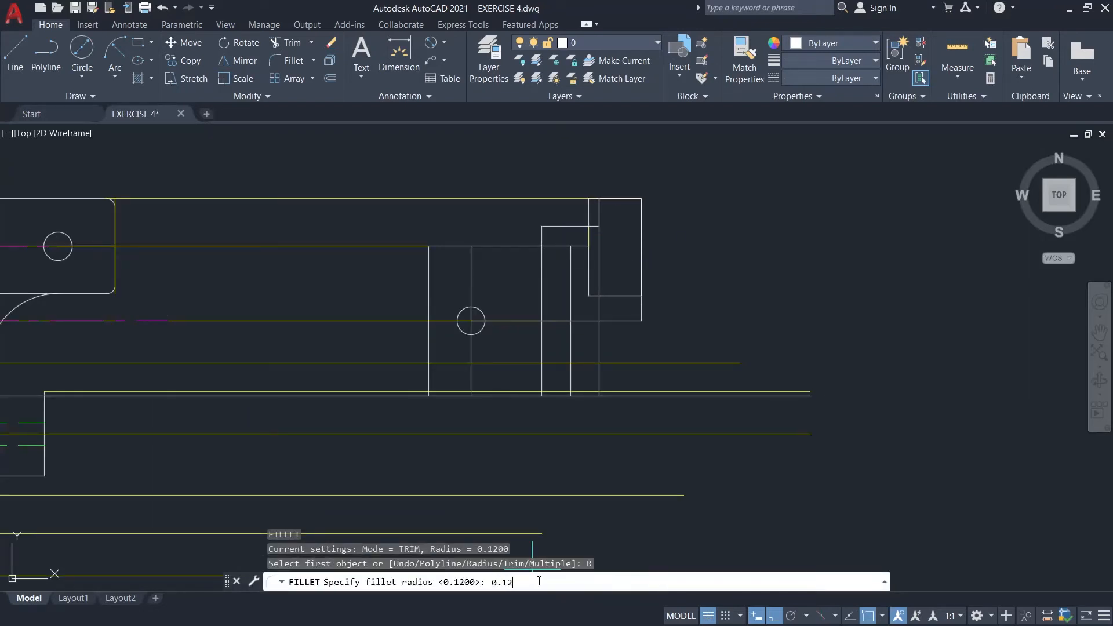
type("2")
key("Return")
left_click(603, 581)
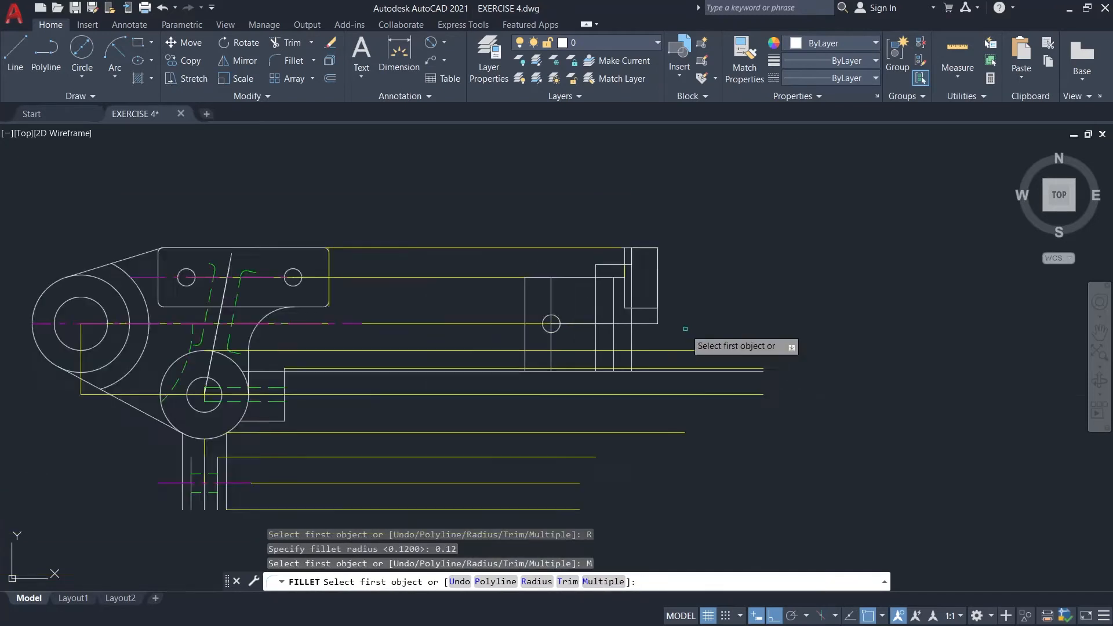
scroll(685, 328, "down", 3)
left_click(652, 320)
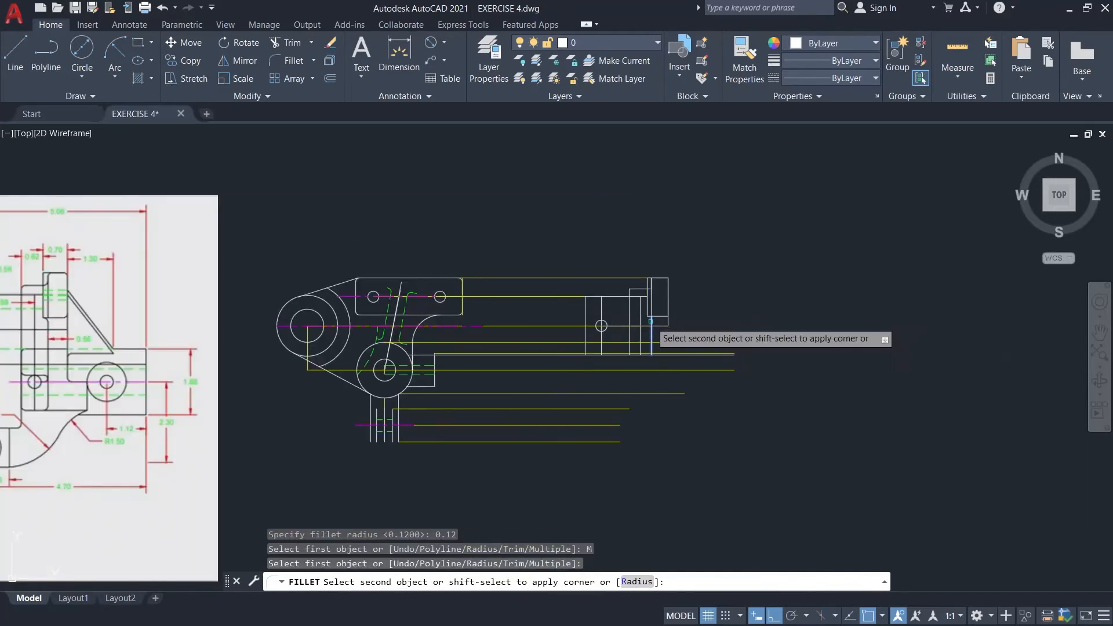
scroll(652, 321, "up", 5)
left_click(705, 320)
scroll(705, 321, "down", 4)
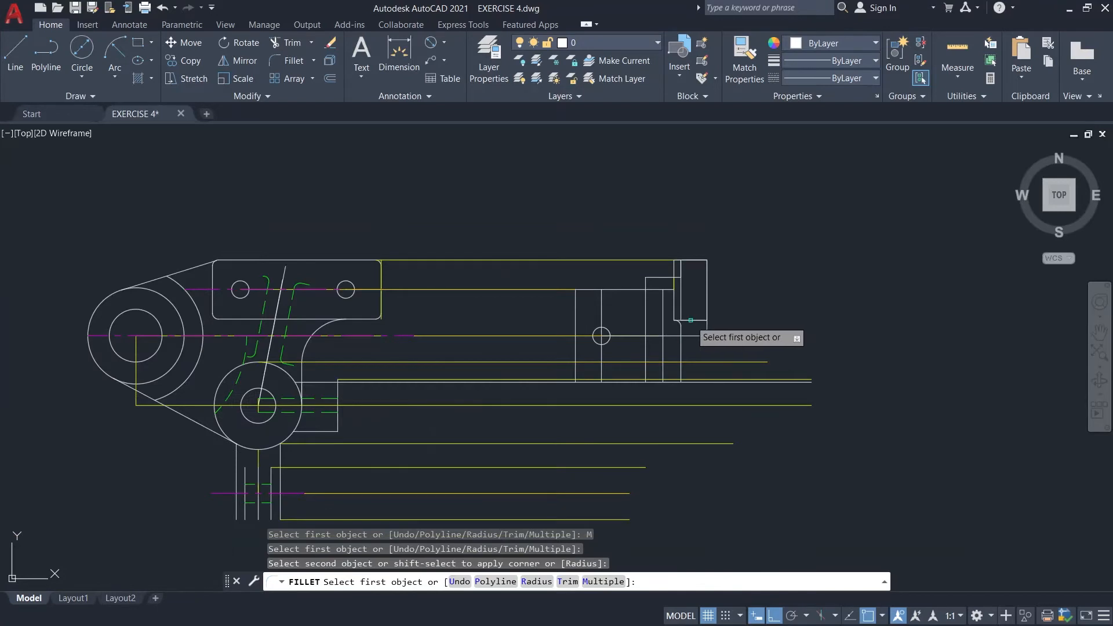
- Fillet the block's lower-right, upper-right and upper inner corners with the 0.12 radius
scroll(693, 323, "up", 5)
left_click(691, 323)
left_click(711, 317)
scroll(713, 313, "down", 4)
scroll(710, 273, "up", 4)
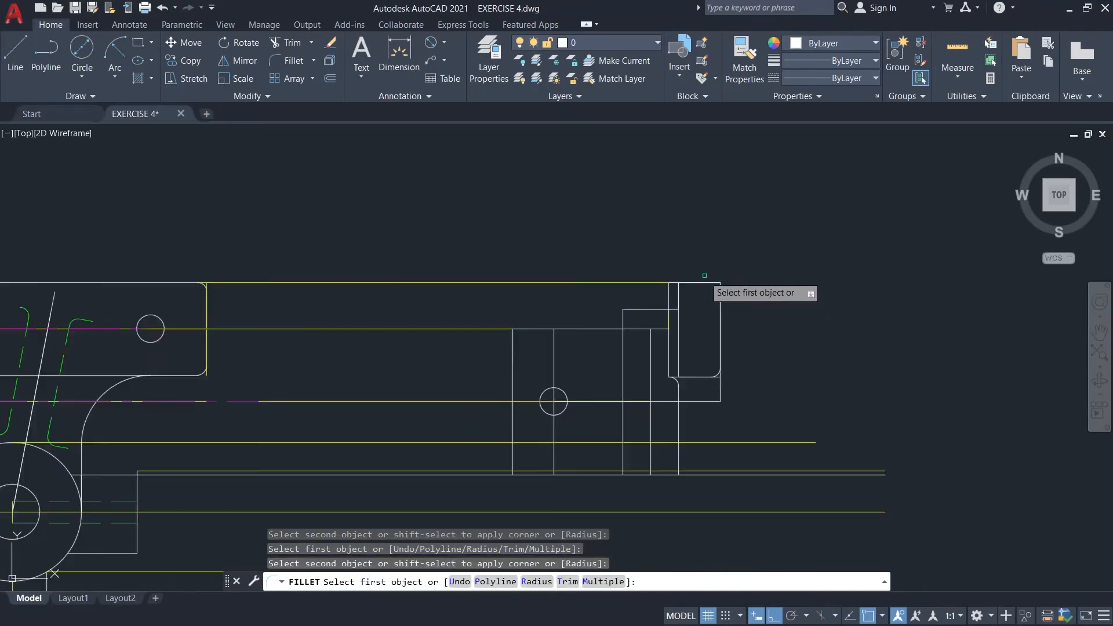
left_click(715, 284)
left_click(721, 289)
scroll(732, 288, "down", 4)
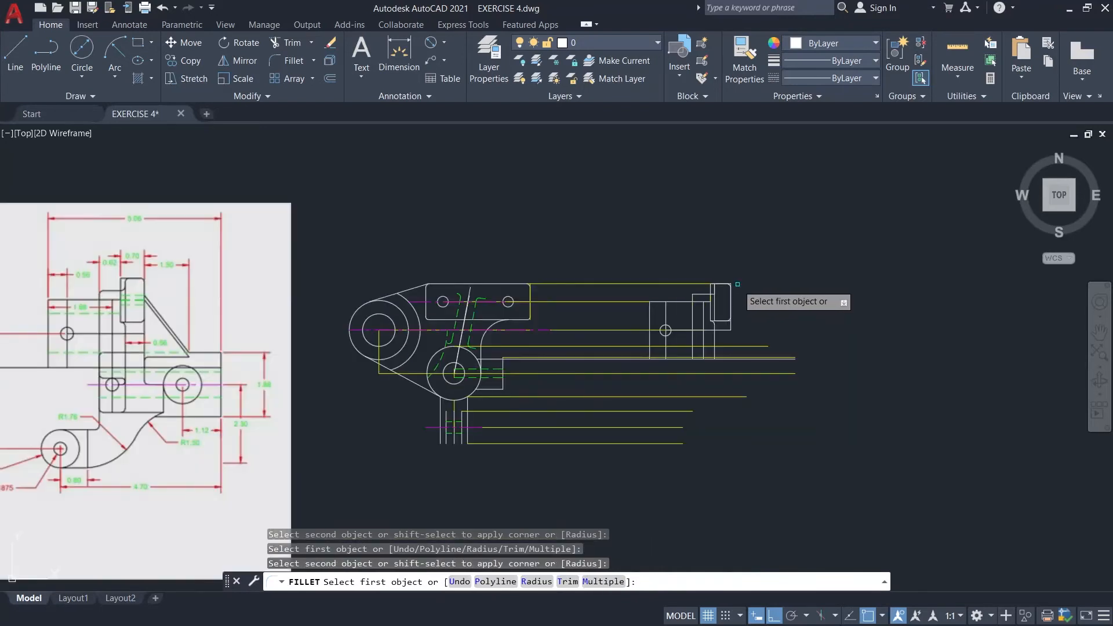
scroll(731, 284, "up", 4)
left_click(699, 289)
left_click(722, 284)
scroll(747, 287, "down", 4)
- Fillet both ends of the 0.62 line with the 0.12 radius, where it meets the inner vertical and the left vertical
scroll(730, 299, "up", 6)
left_click(738, 280)
left_click(739, 279)
scroll(750, 293, "down", 4)
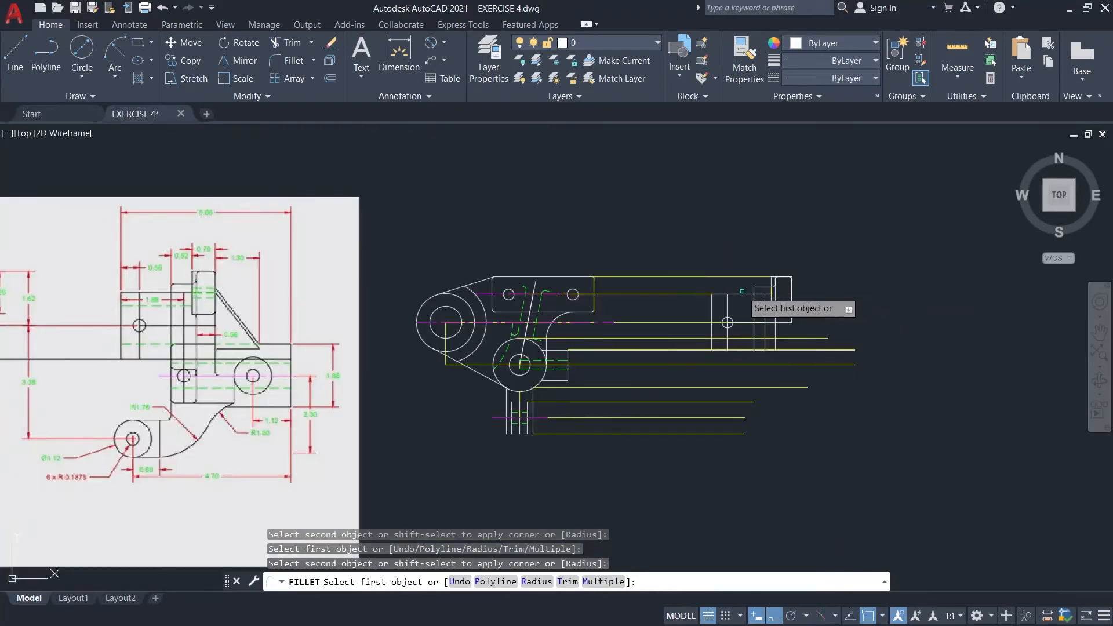
scroll(754, 292, "up", 2)
left_click(767, 289)
left_click(782, 279)
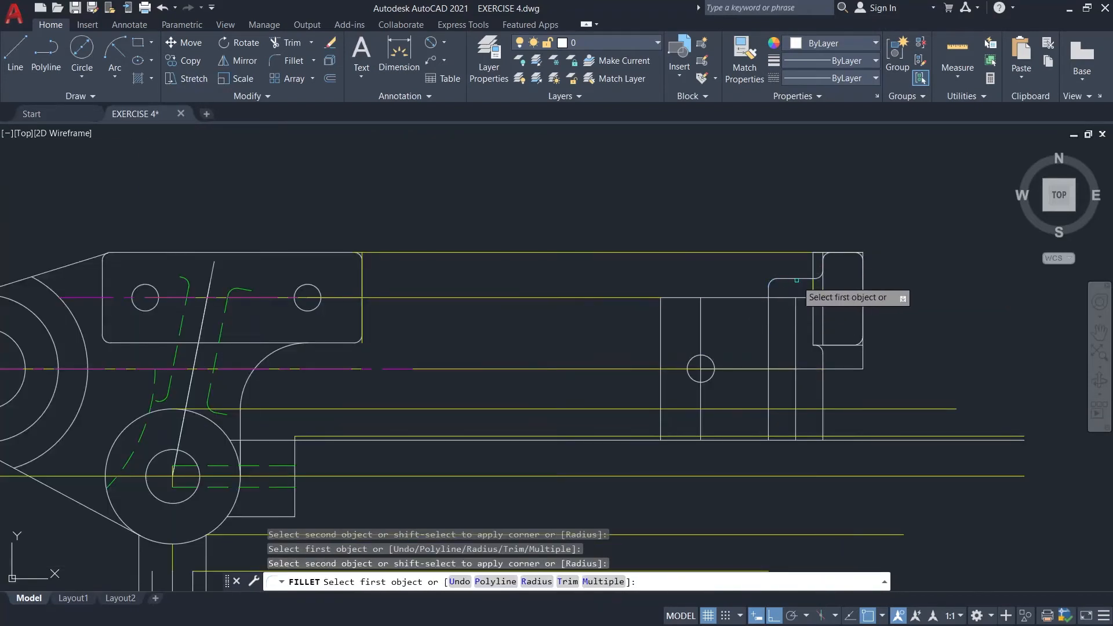
scroll(834, 284, "down", 5)
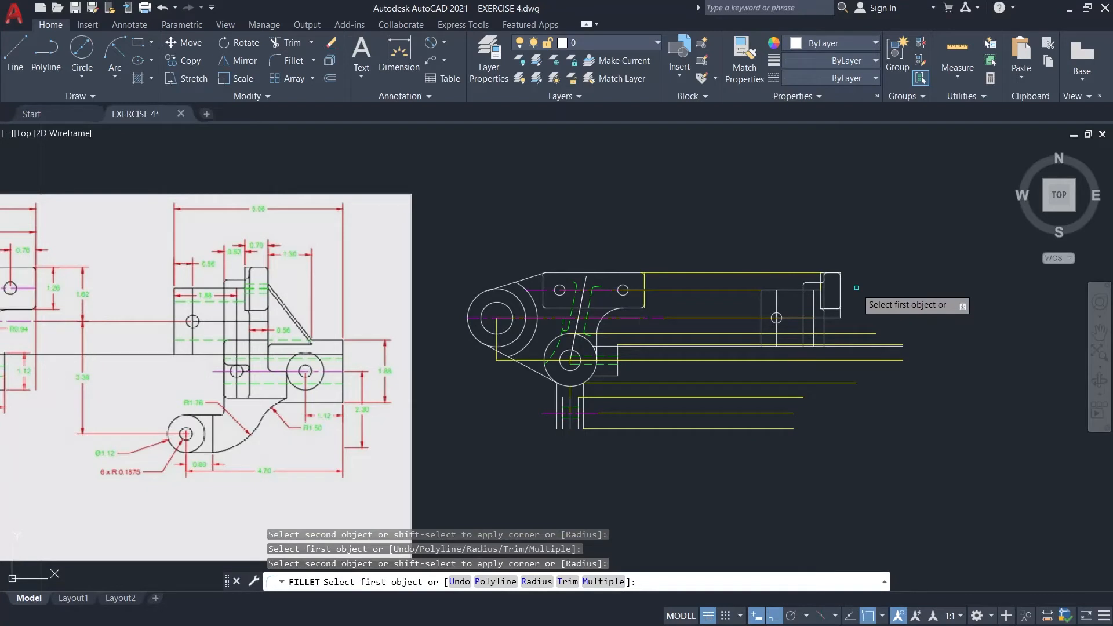
scroll(856, 288, "up", 5)
key("Escape")
- Trim the leftover line ends outside the rounded corners of the upper-right block
type("tr")
key("Return")
scroll(719, 233, "up", 4)
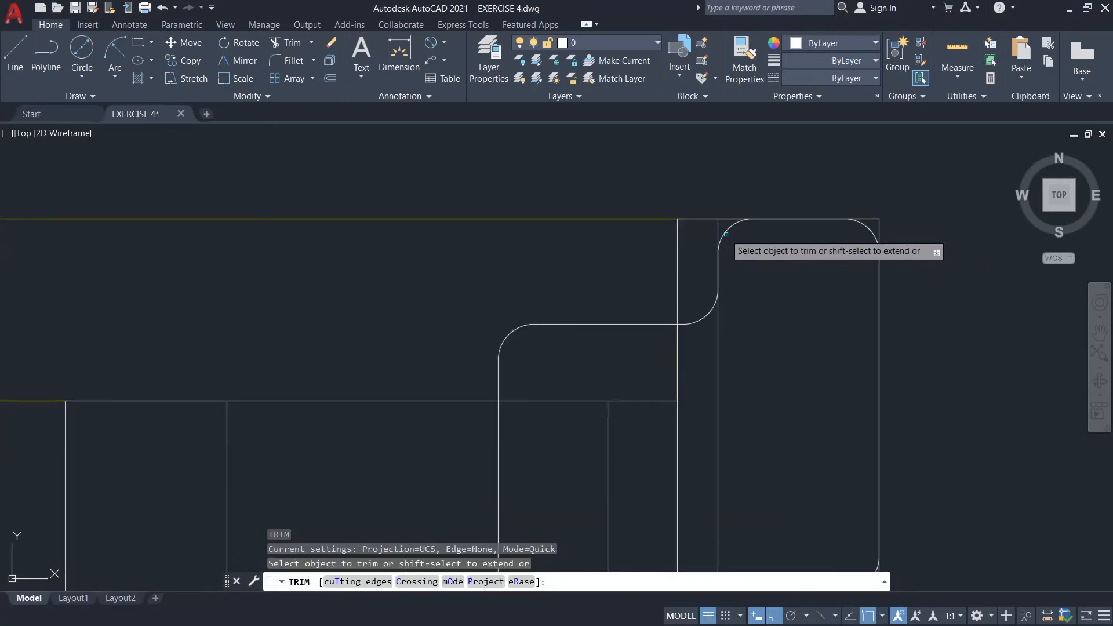
left_click(717, 227)
scroll(751, 240, "down", 4)
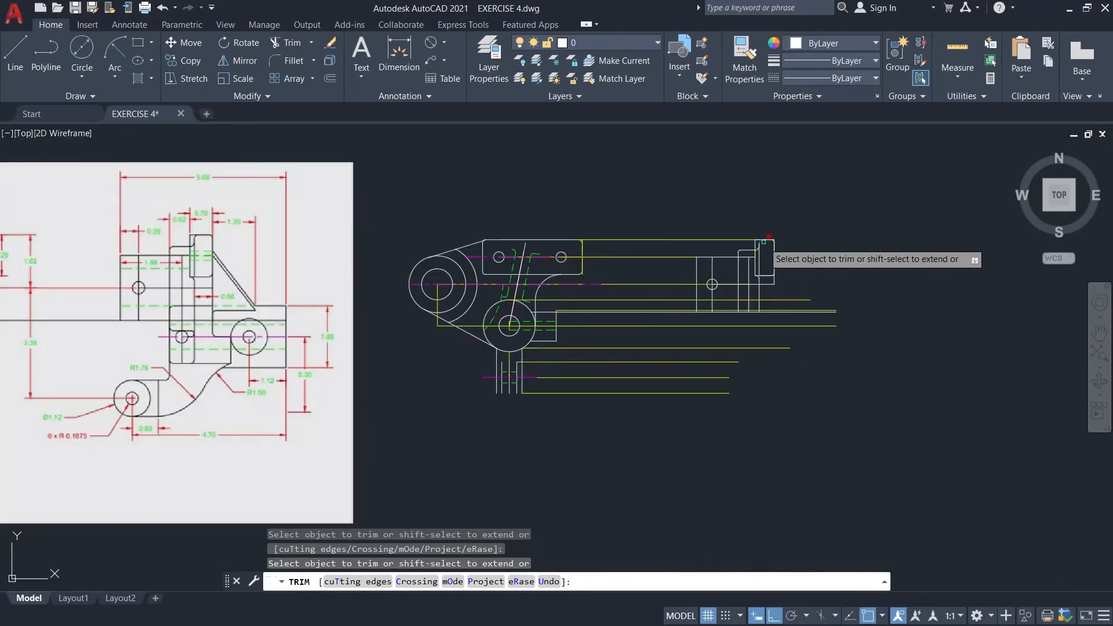
scroll(765, 242, "up", 3)
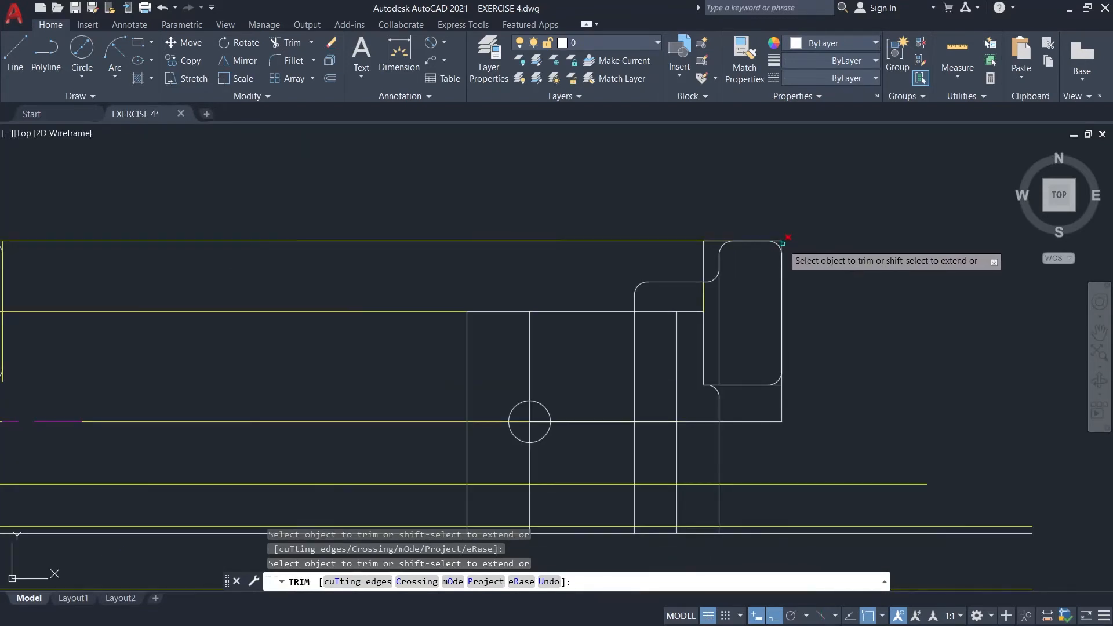
left_click(787, 240)
scroll(786, 239, "up", 4)
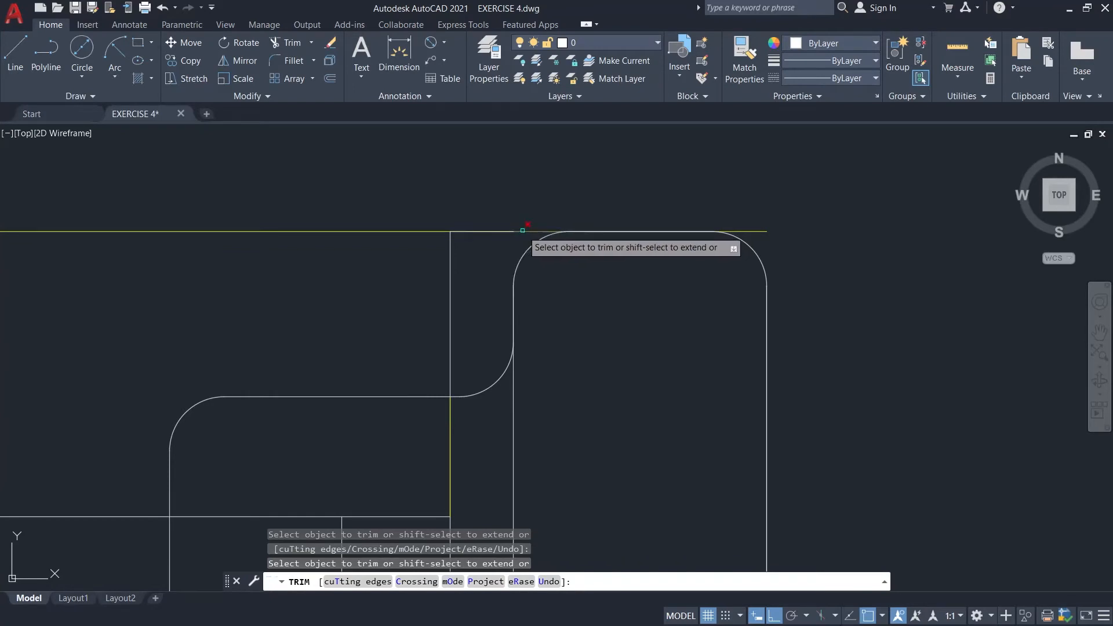
scroll(780, 336, "down", 4)
scroll(731, 352, "up", 5)
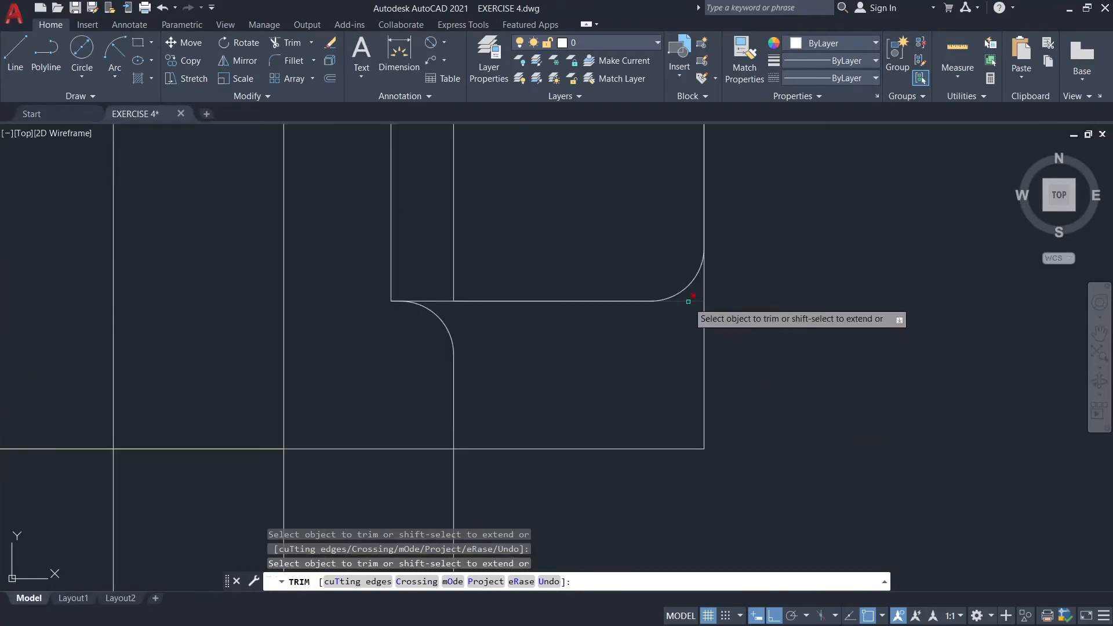
scroll(429, 302, "down", 4)
middle_click_drag(488, 302, 882, 328)
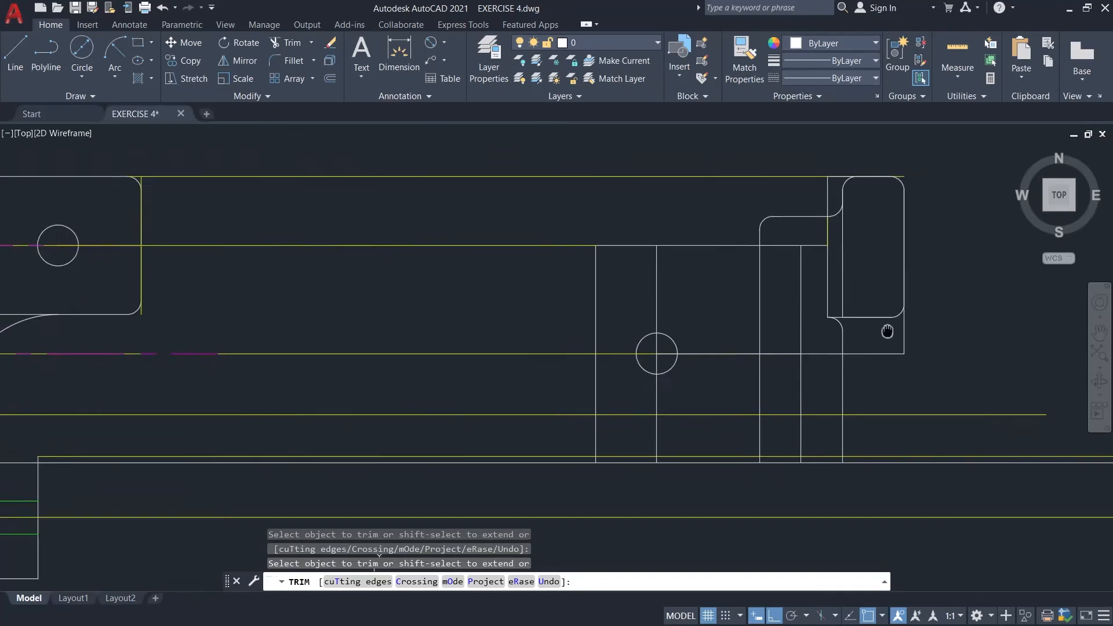
scroll(884, 329, "down", 5)
scroll(881, 329, "up", 5)
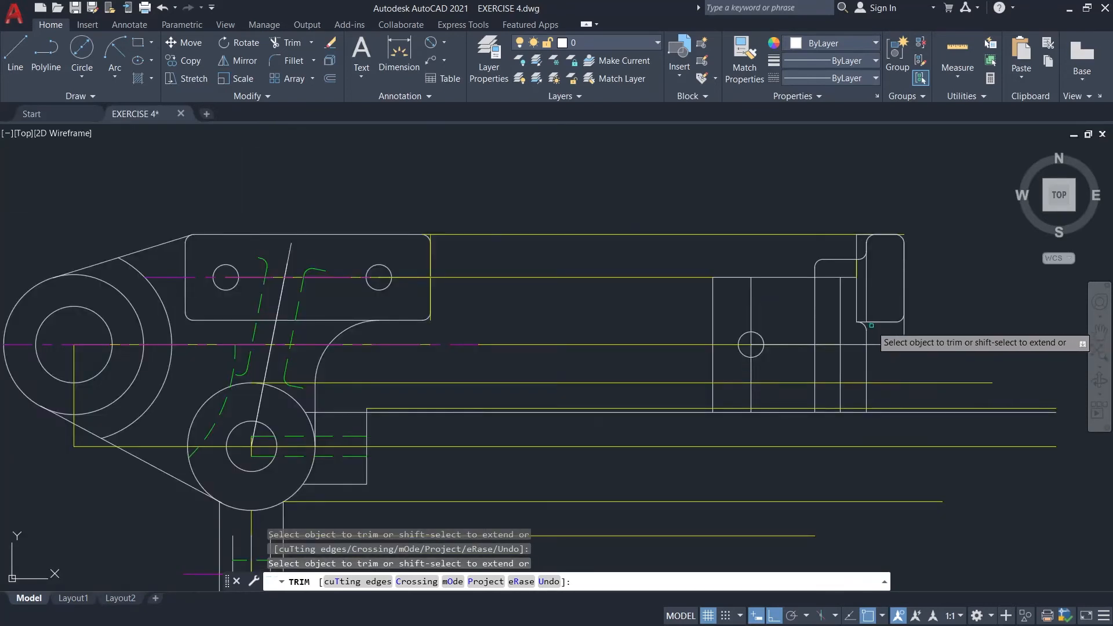
scroll(875, 246, "up", 5)
key("Escape")
- Delete the overlapping short segment between the fillets on the inner vertical and the overlapping segment on the block's right edge
left_click(851, 242)
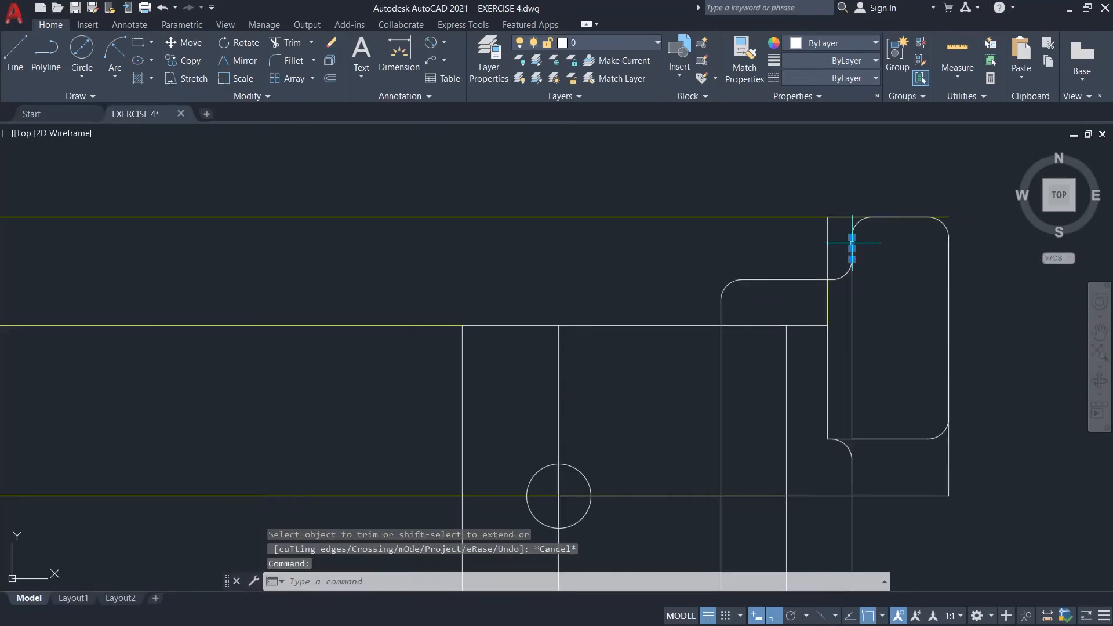
key("Delete")
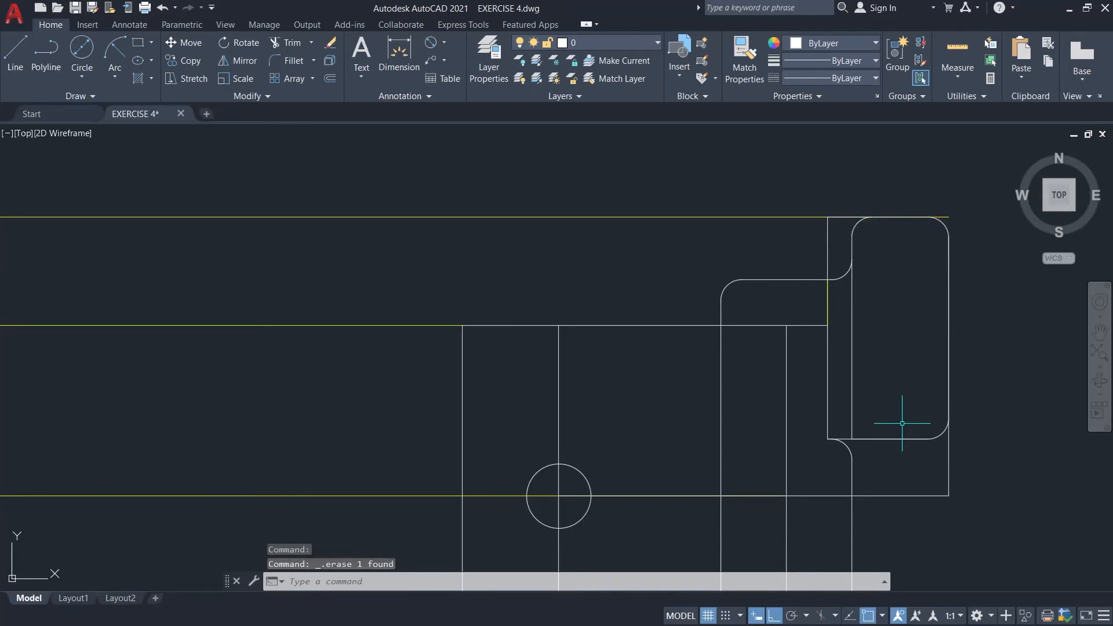
left_click(948, 380)
key("Delete")
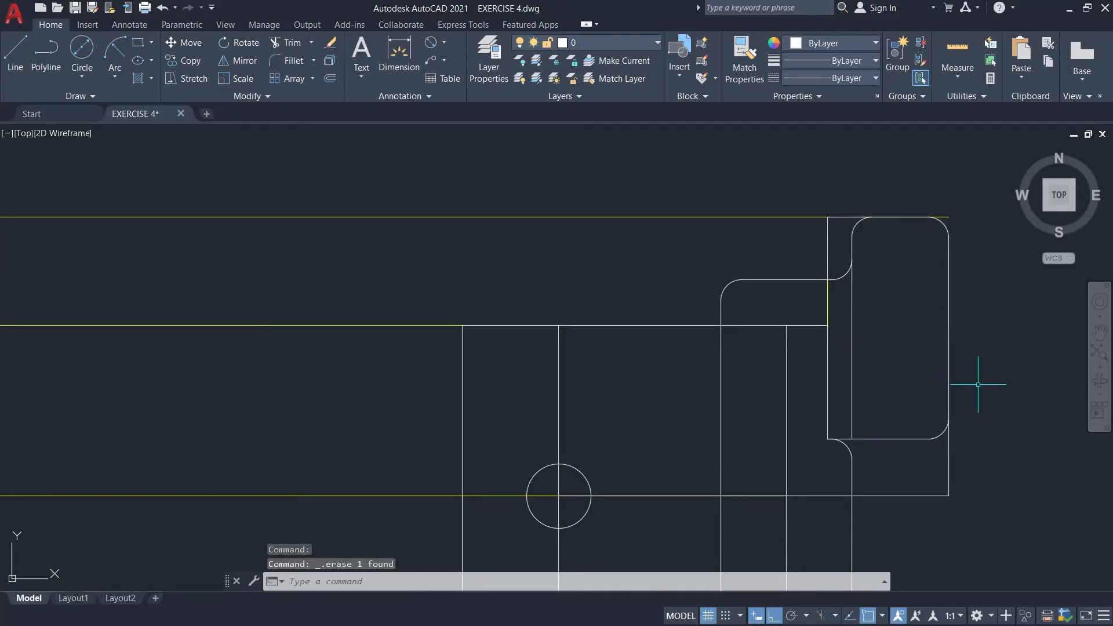
- Stretch the lower end of the right edge down to the baseline
scroll(879, 337, "down", 8)
scroll(695, 376, "up", 3)
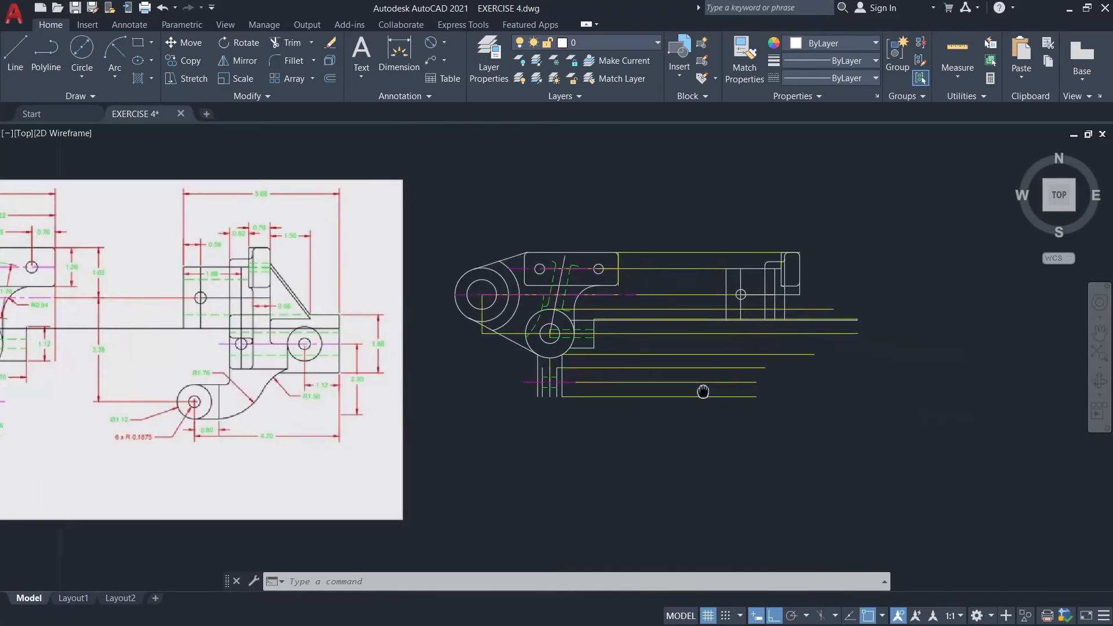
scroll(820, 307, "up", 5)
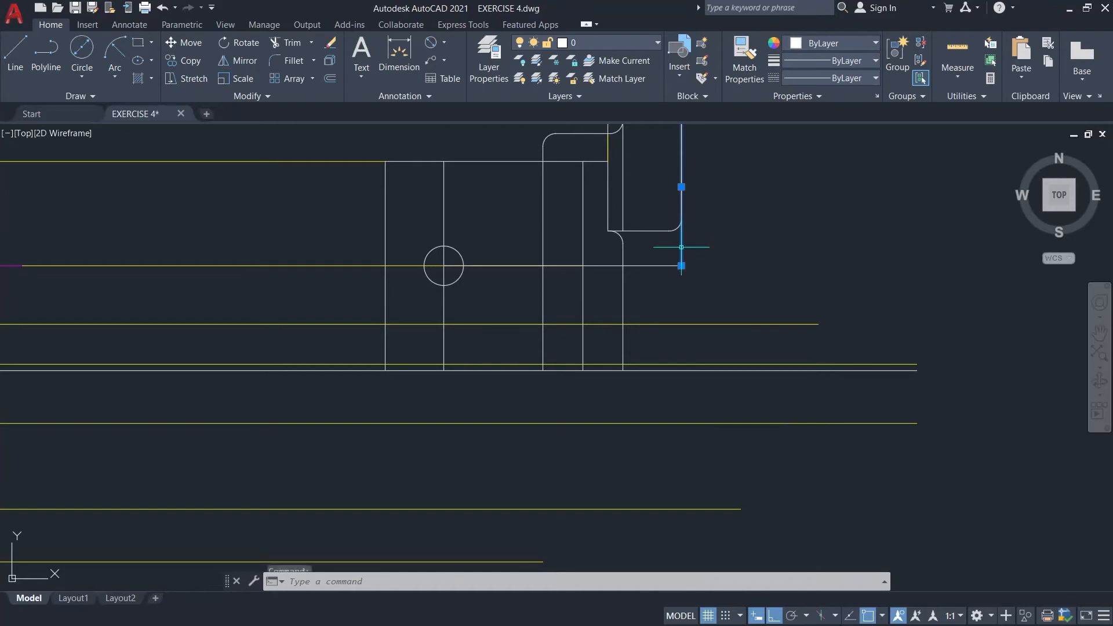
left_click(681, 266)
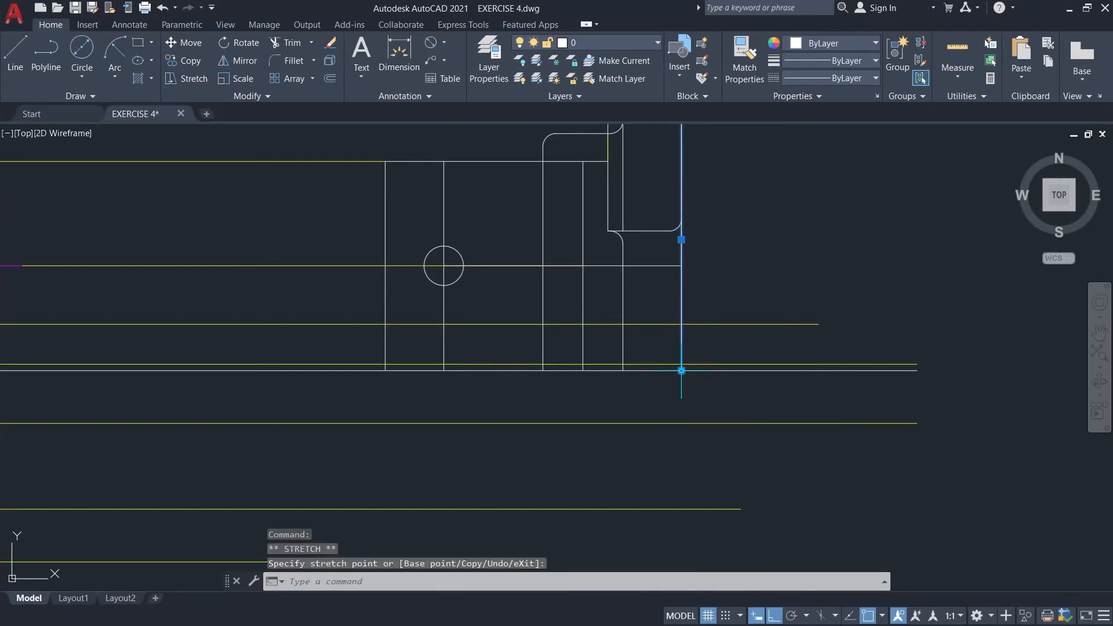
key("Escape")
- Draw a horizontal line on the guide just above the baseline, from the outer left vertical of the rounded section to the right edge
type("l")
key("Return")
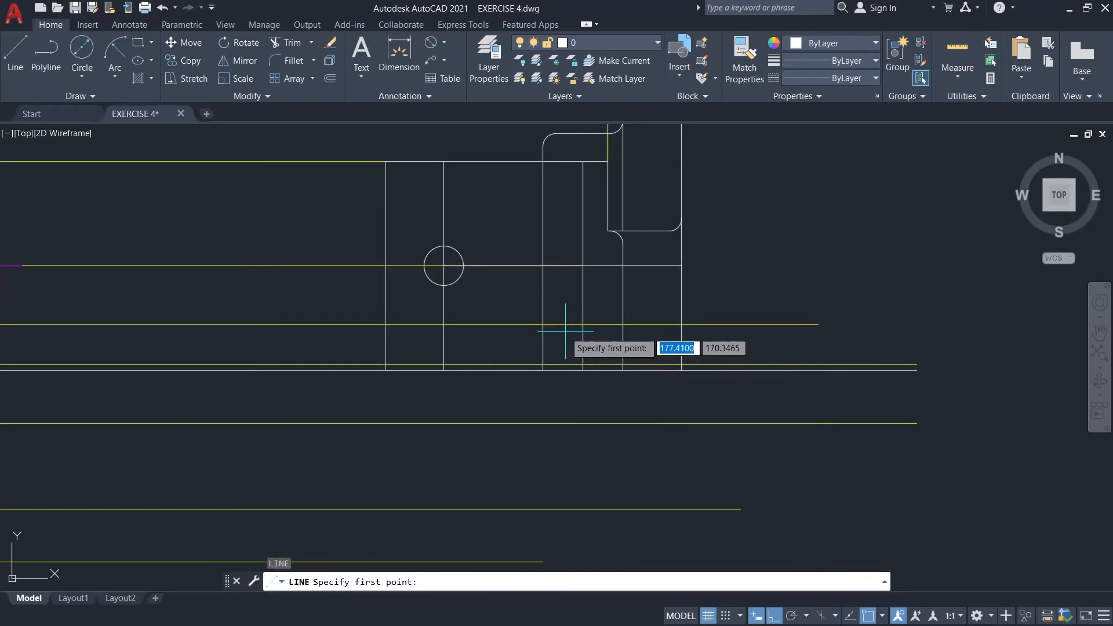
left_click(543, 324)
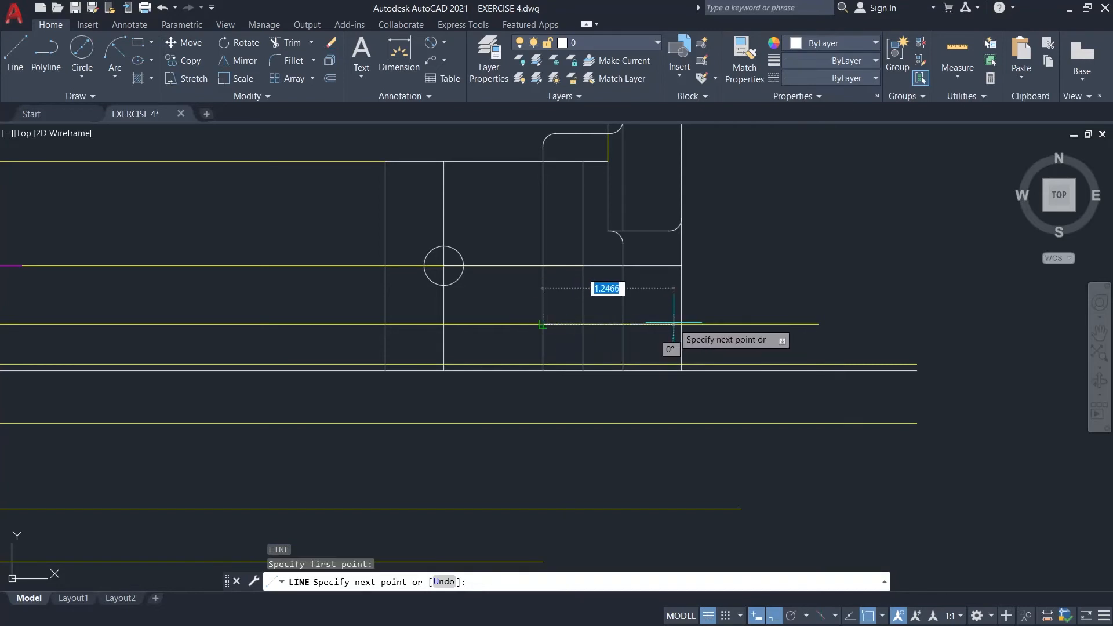
key("Escape")
- On the GUIDE layer, draw two horizontal guide lines across the upper-right block to mark the starts of the slanted rib edges
scroll(727, 303, "down", 2)
left_click(635, 46)
left_click(603, 110)
scroll(504, 209, "down", 3)
scroll(172, 218, "up", 2)
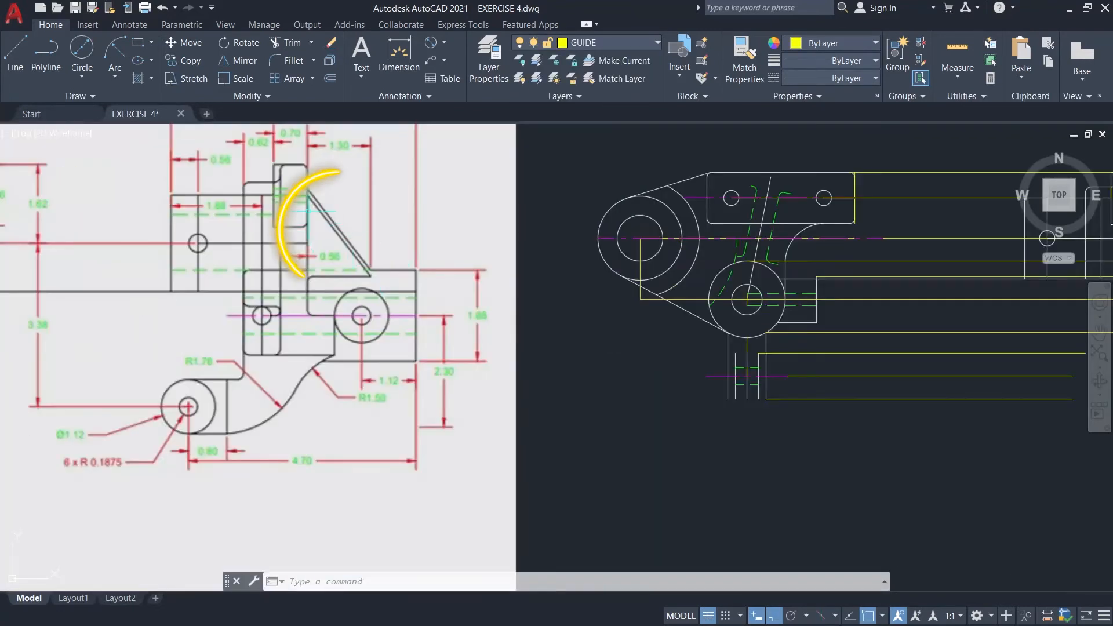
scroll(683, 261, "down", 2)
middle_click_drag(879, 288, 725, 330)
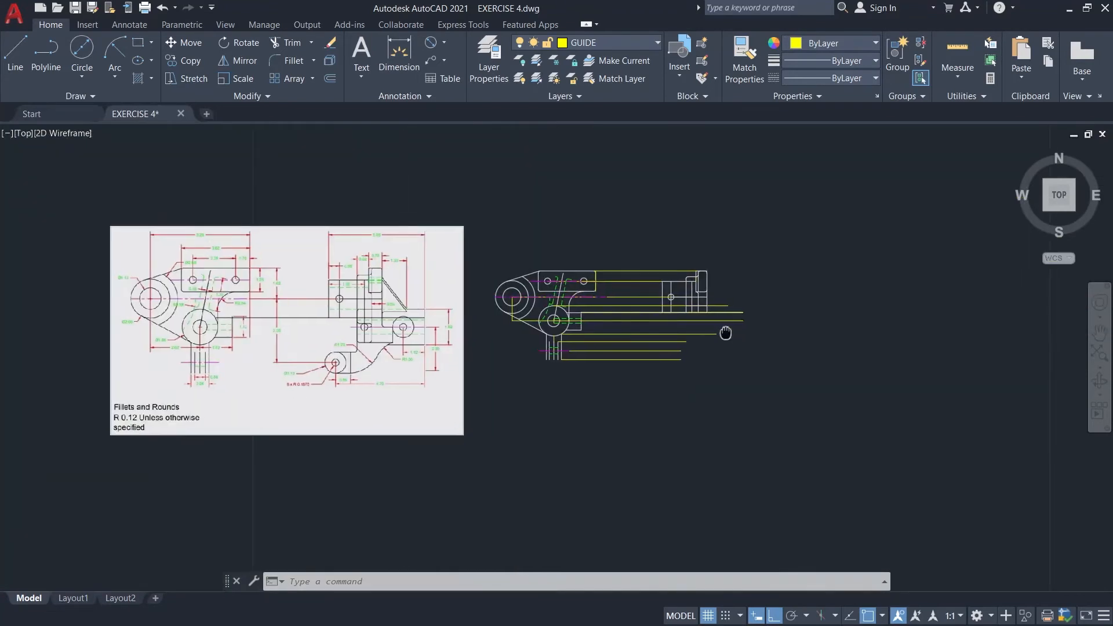
scroll(704, 285, "up", 3)
scroll(701, 251, "up", 3)
type("l")
key("Return")
left_click(632, 245)
left_click(745, 246)
key("Escape")
key("Return")
left_click(632, 266)
left_click(747, 266)
key("Escape")
- On layer 0, draw the outer slanted rib edge from the upper short guide at the block's right edge to the long guide's right end
scroll(958, 302, "down", 2)
left_click(602, 42)
left_click(609, 61)
scroll(744, 186, "down", 2)
scroll(323, 247, "up", 3)
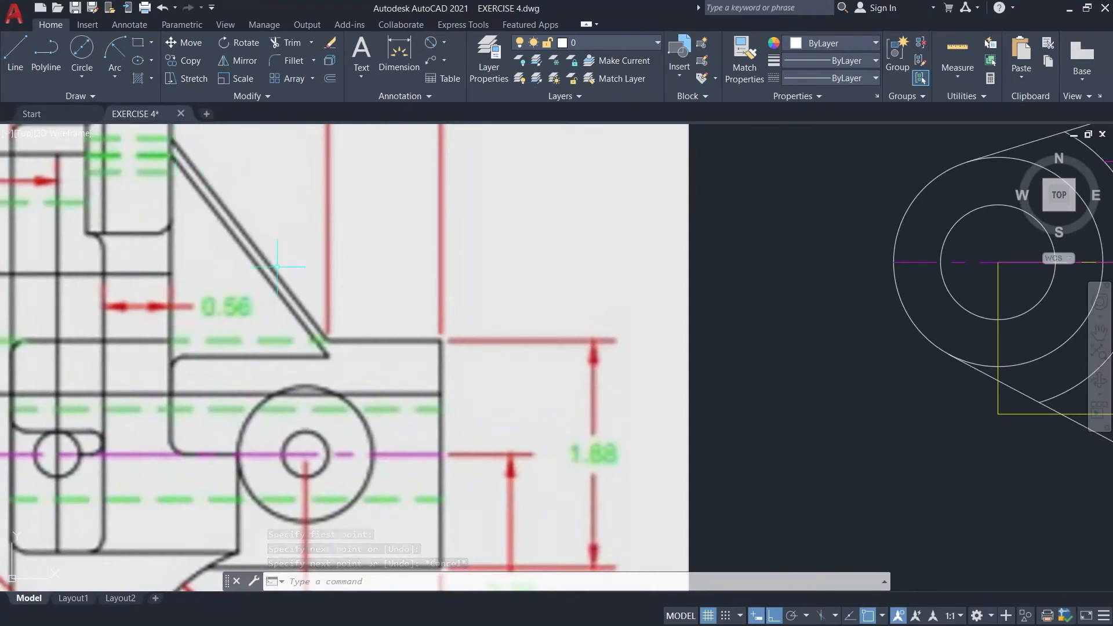
scroll(684, 319, "down", 4)
scroll(655, 323, "up", 5)
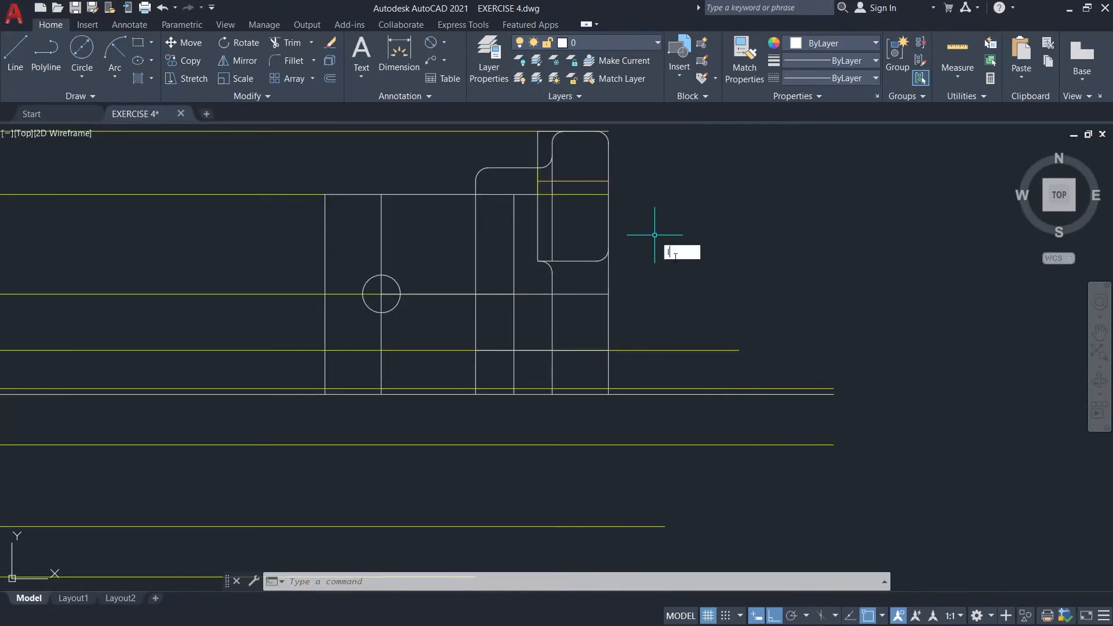
key("Return")
left_click(608, 181)
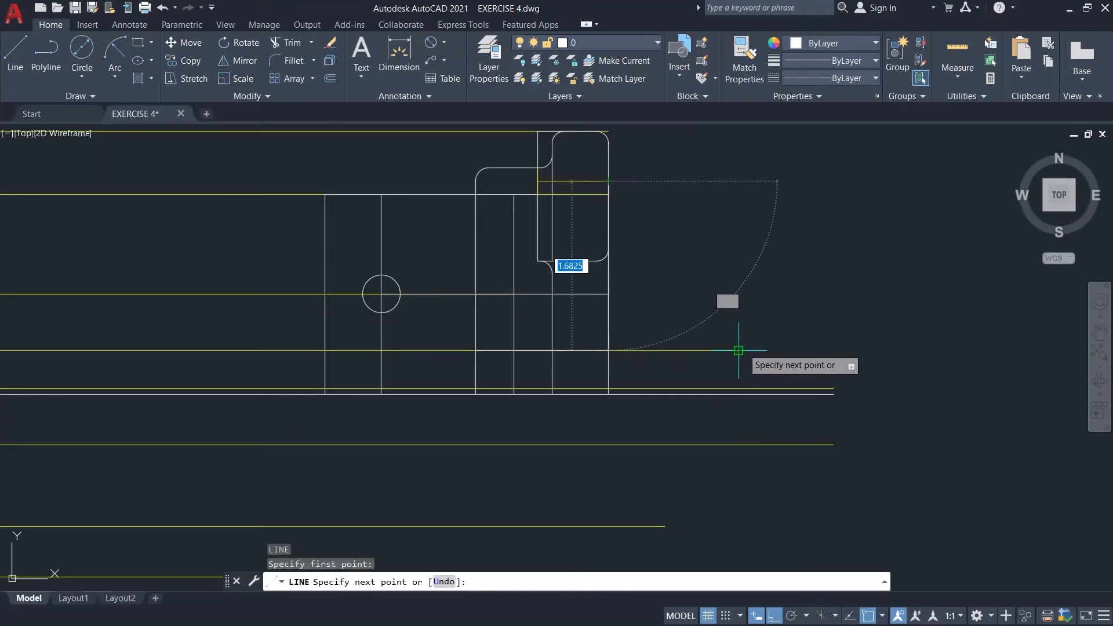
left_click(738, 350)
key("Escape")
- Draw the inner slanted rib edge 2.1237 long from the lower short guide, parallel to the outer slanted edge
type("l")
key("Return")
left_click(608, 194)
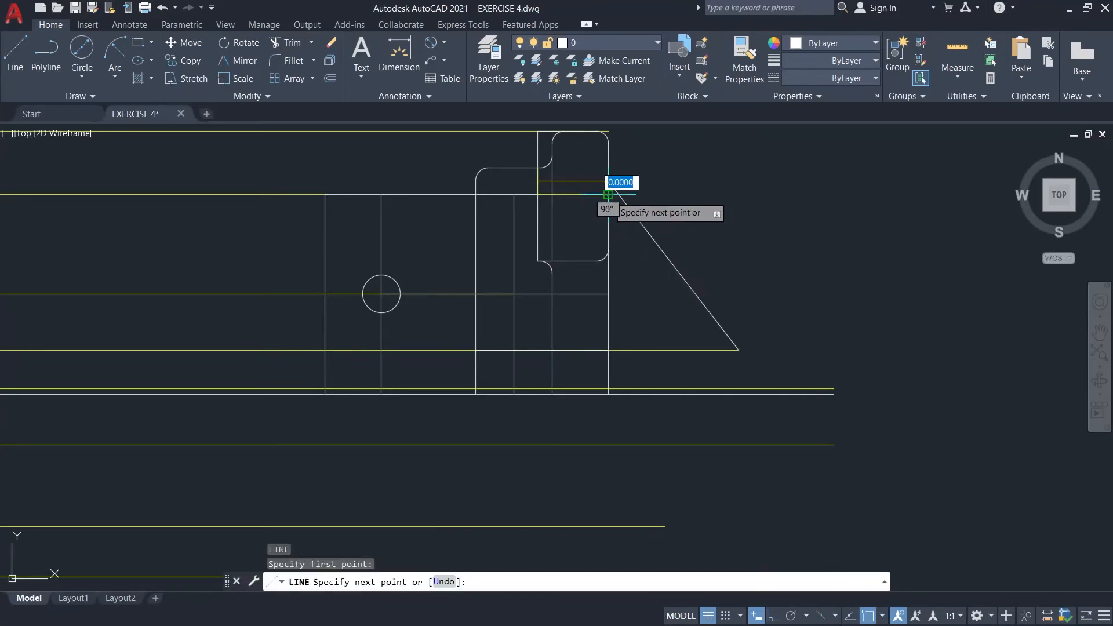
type("2.123")
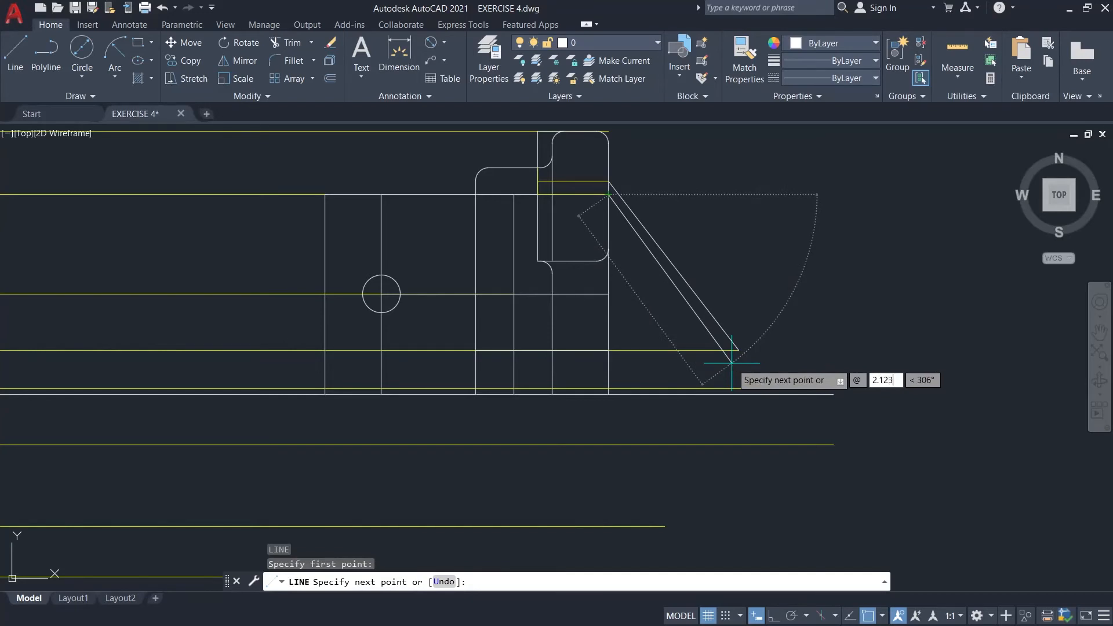
key("Tab")
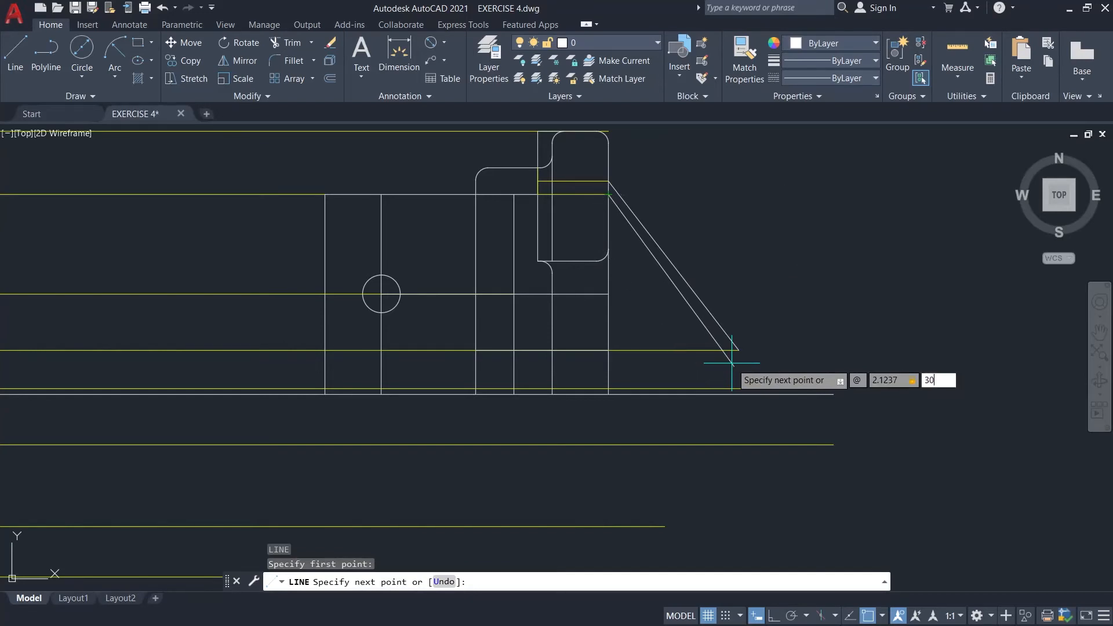
type("30")
key("Return")
key("Escape")
- Draw a 0.94 horizontal line outward from the outer slanted edge's lower end, continuing with a 1.88 vertical line downward
scroll(842, 342, "down", 5)
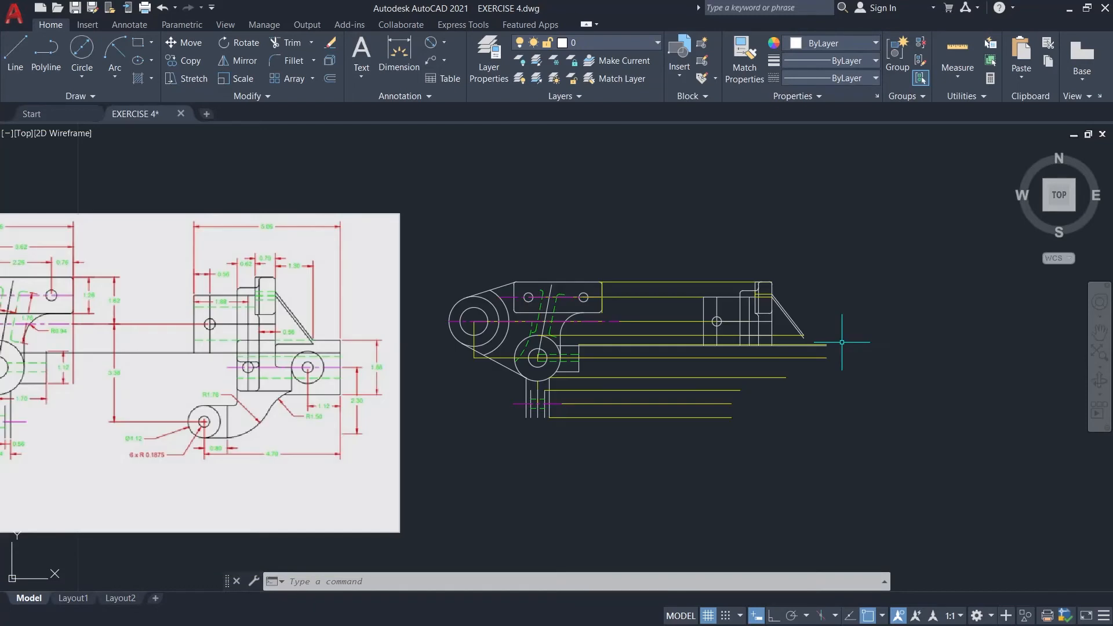
scroll(824, 348, "up", 5)
type("l")
key("Return")
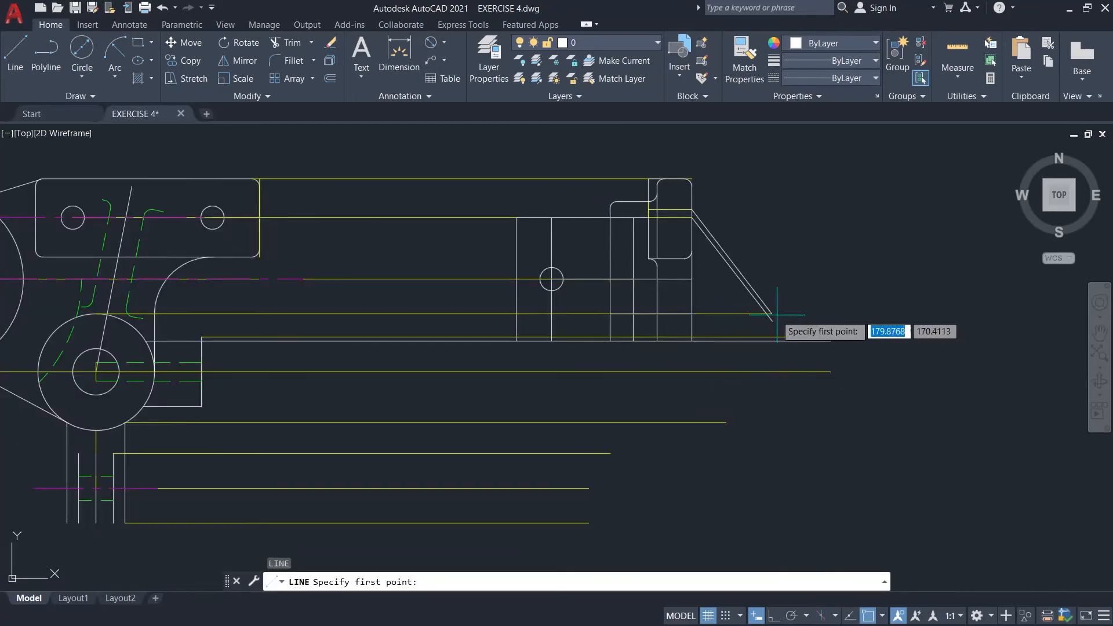
left_click(771, 314)
type("0")
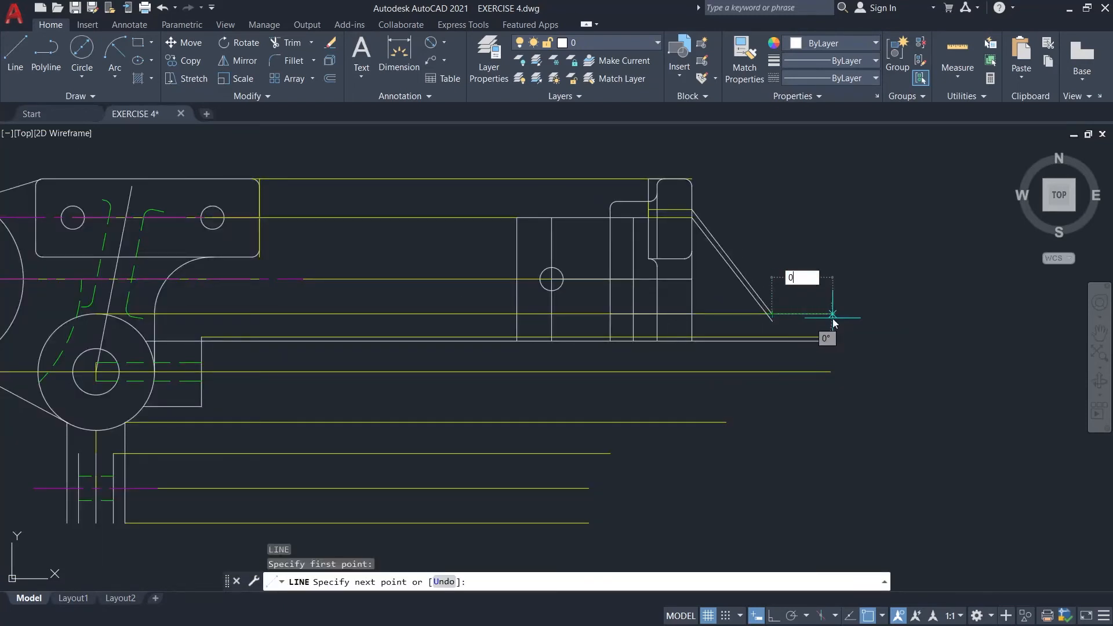
type(".94")
key("Return")
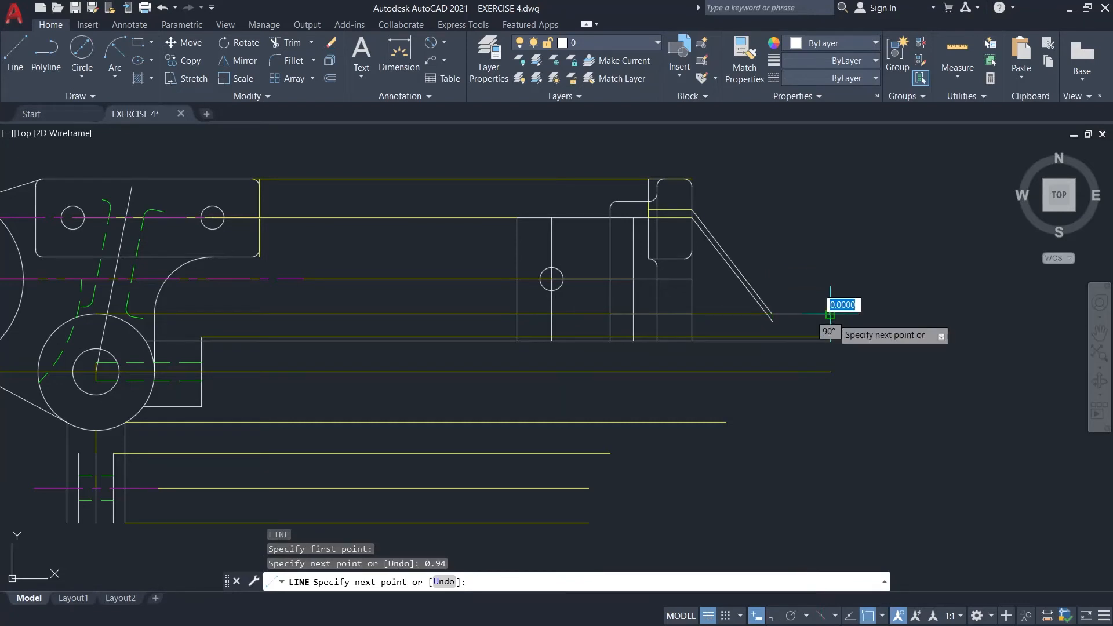
key("F8")
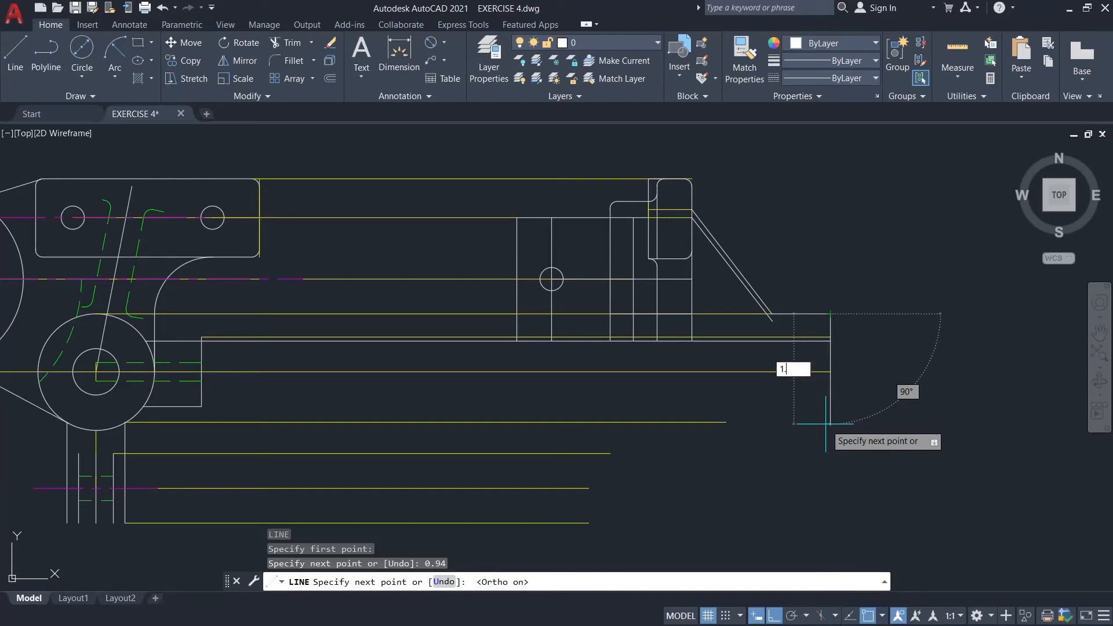
key("Return")
key("Escape")
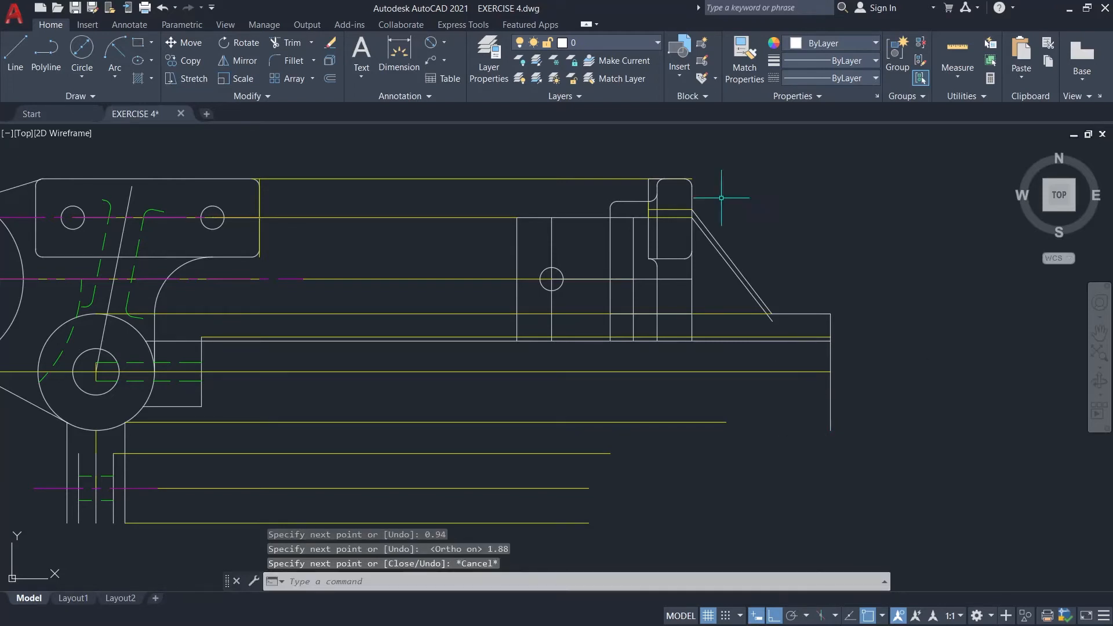
- On the GUIDE layer, draw a 1.12 horizontal line inward from the midpoint of the 1.88 vertical edge
left_click(610, 42)
left_click(588, 112)
type("l")
key("Return")
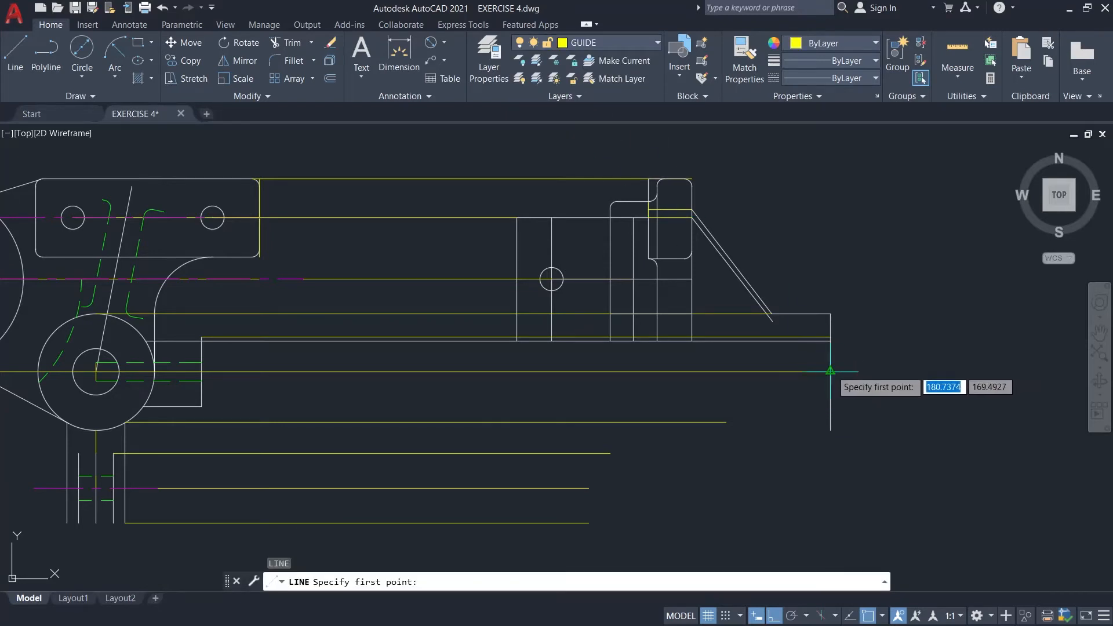
left_click(830, 371)
type("1.12")
key("Return")
key("Escape")
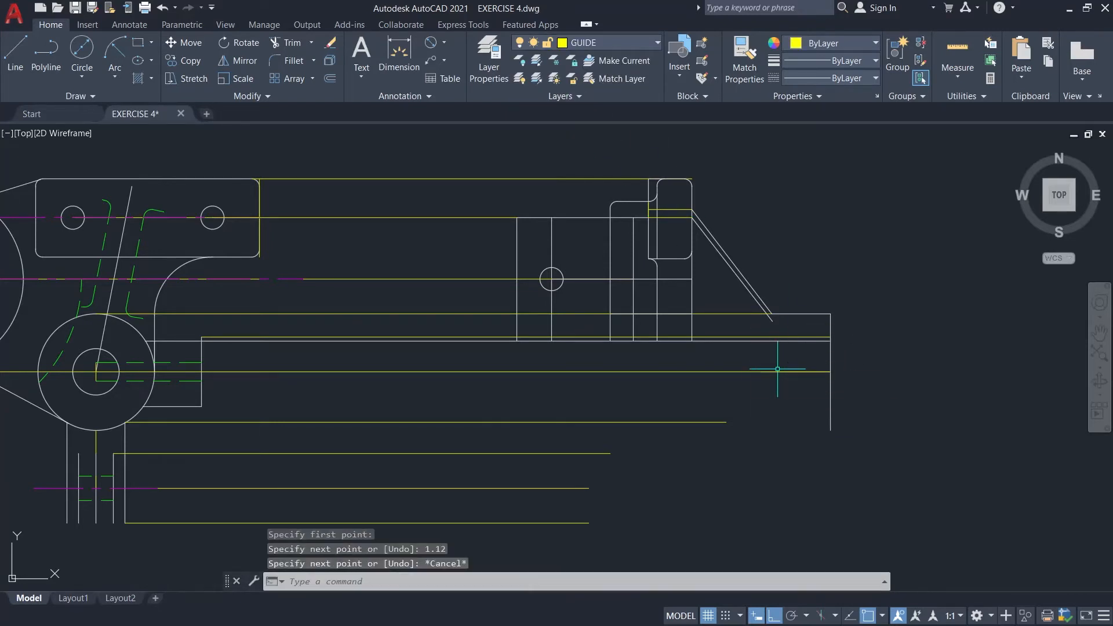
left_click(779, 371)
key("Escape")
scroll(763, 368, "up", 3)
left_click(748, 336)
key("Escape")
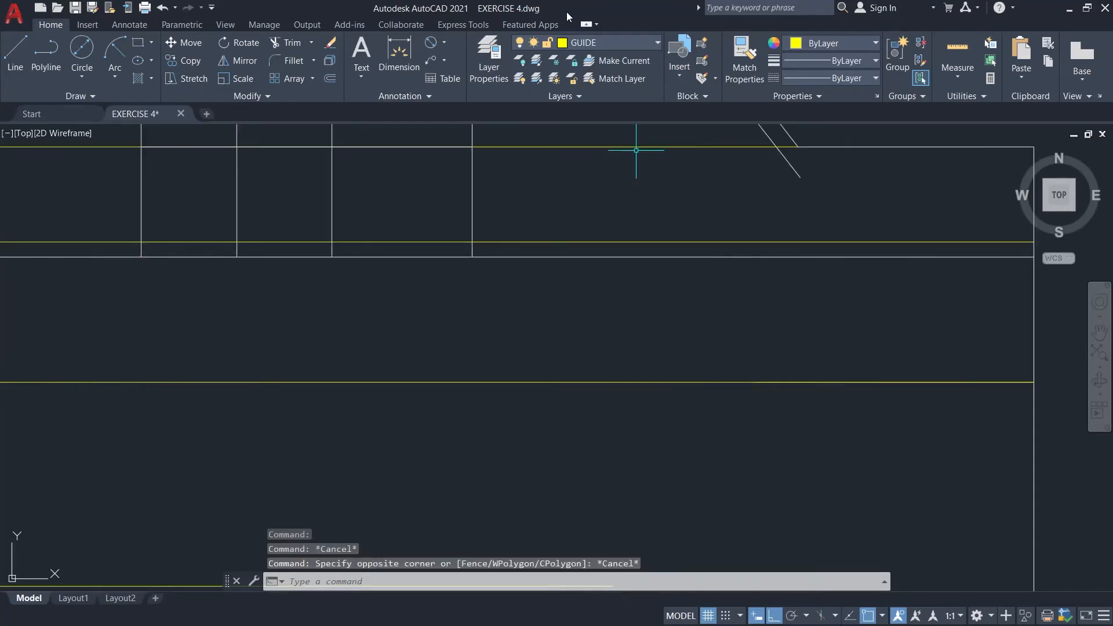
- On layer 0, draw a 0.375 diameter circle centred on the inner end of the 1.12 guide line
left_click(613, 40)
left_click(604, 61)
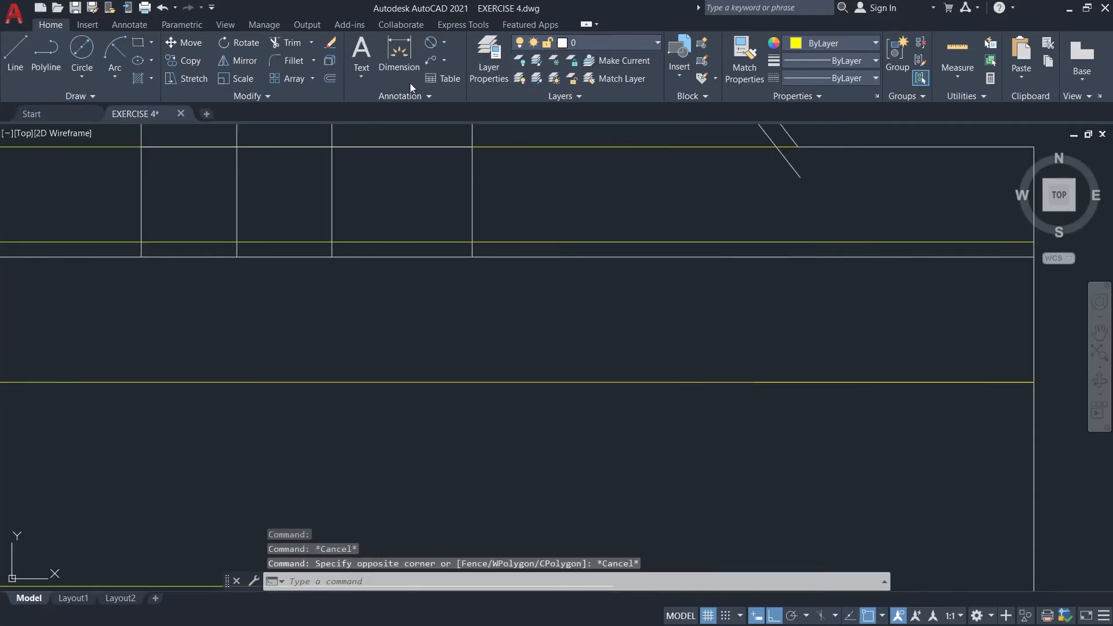
left_click(80, 72)
left_click(107, 130)
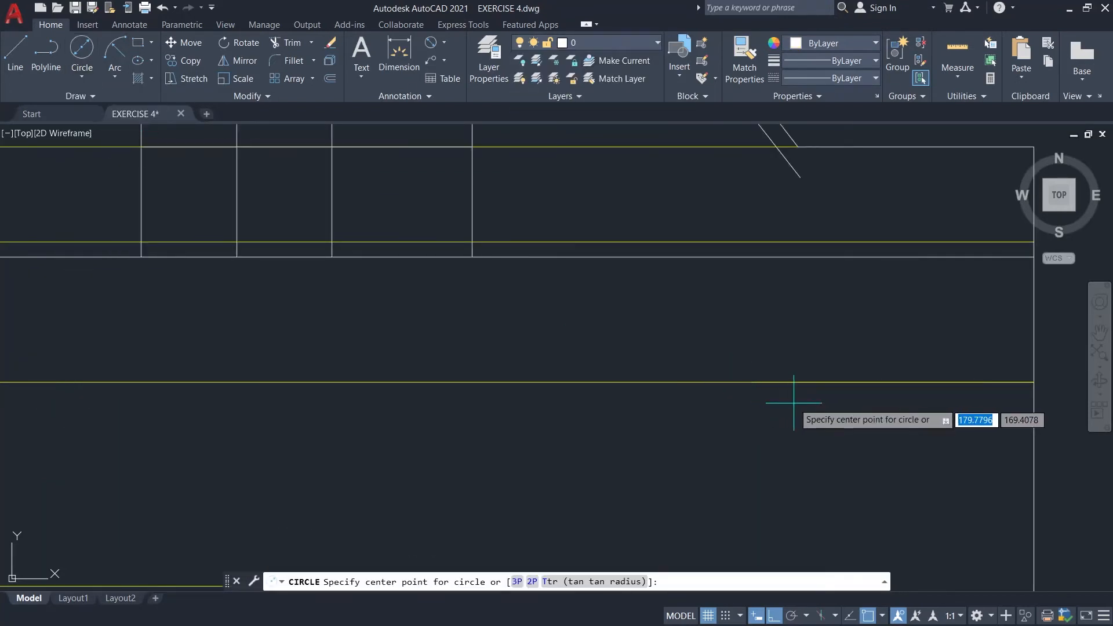
left_click(753, 380)
type("0.3")
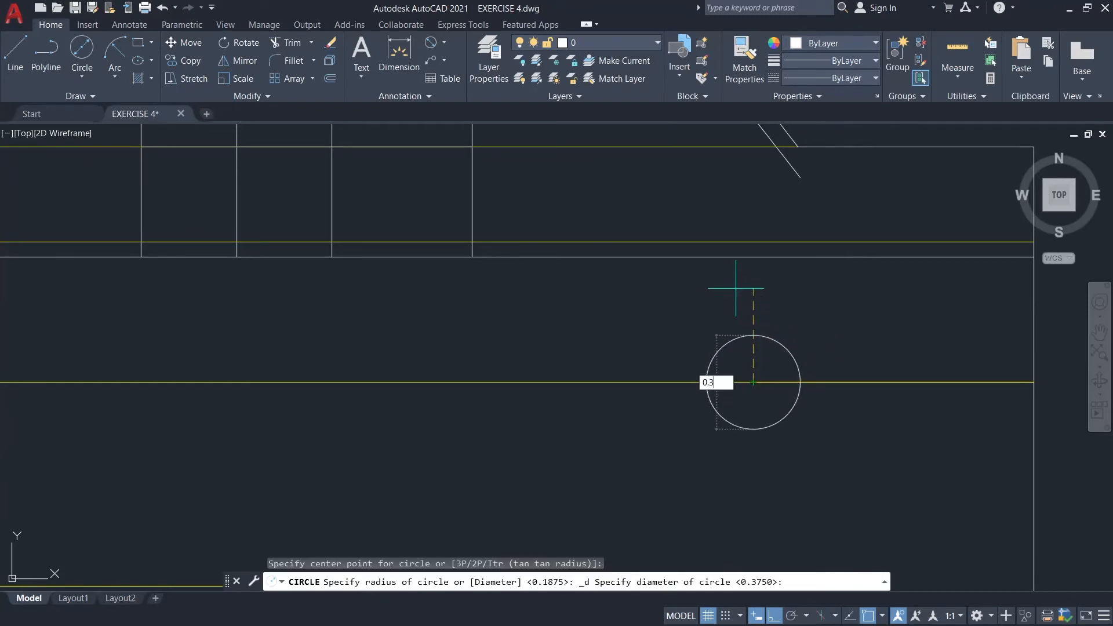
type("75")
key("Return")
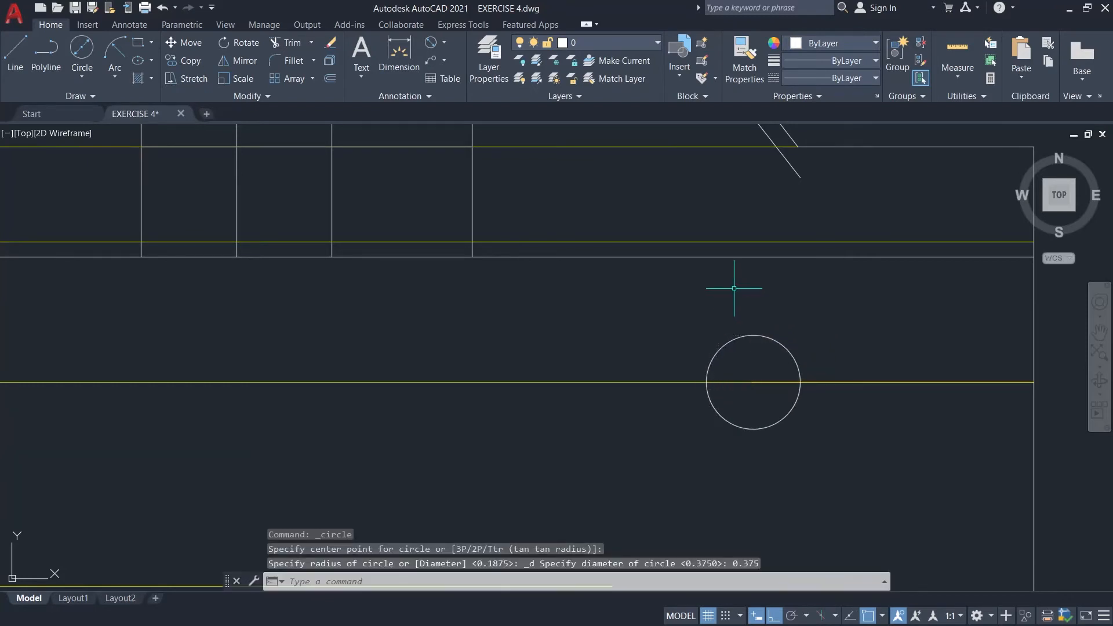
- Draw a 1.12 diameter circle concentric with the 0.375 hole
left_click(81, 47)
left_click(753, 381)
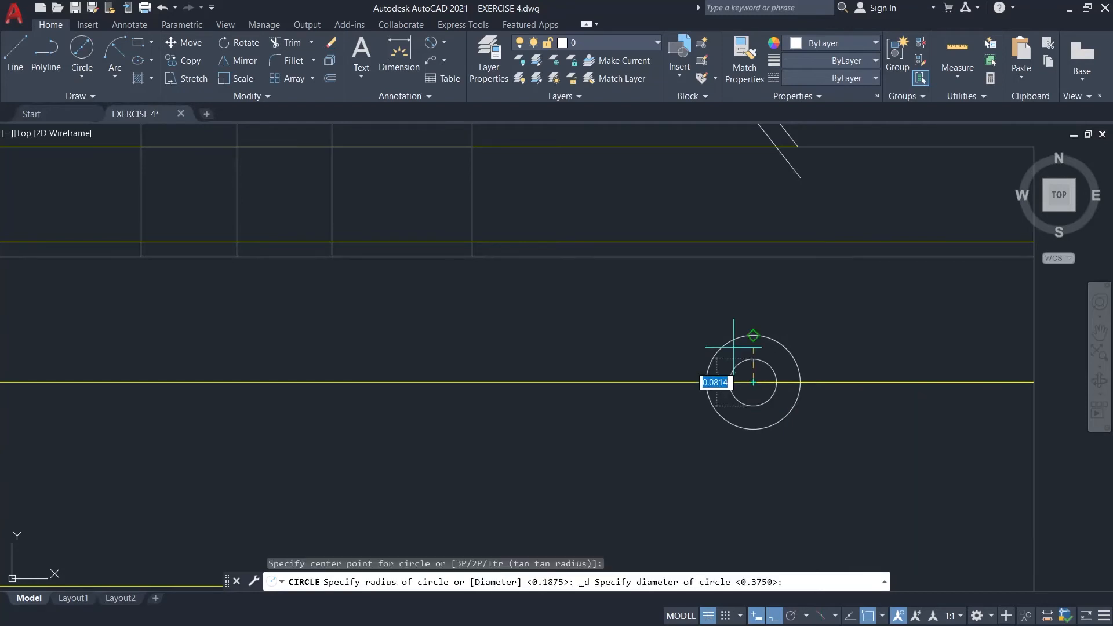
key("Return")
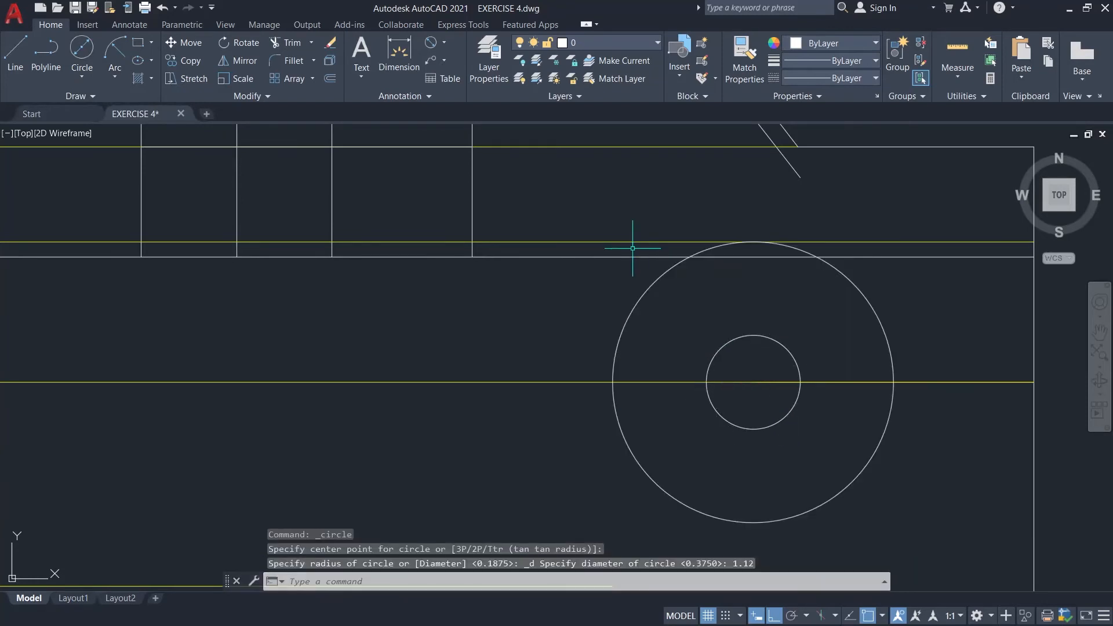
- On the GUIDE layer, draw a vertical line from the small circle's right quadrant up to the inner slanted edge's lower end
scroll(736, 248, "down", 2)
left_click(610, 45)
left_click(580, 111)
type("l")
key("Return")
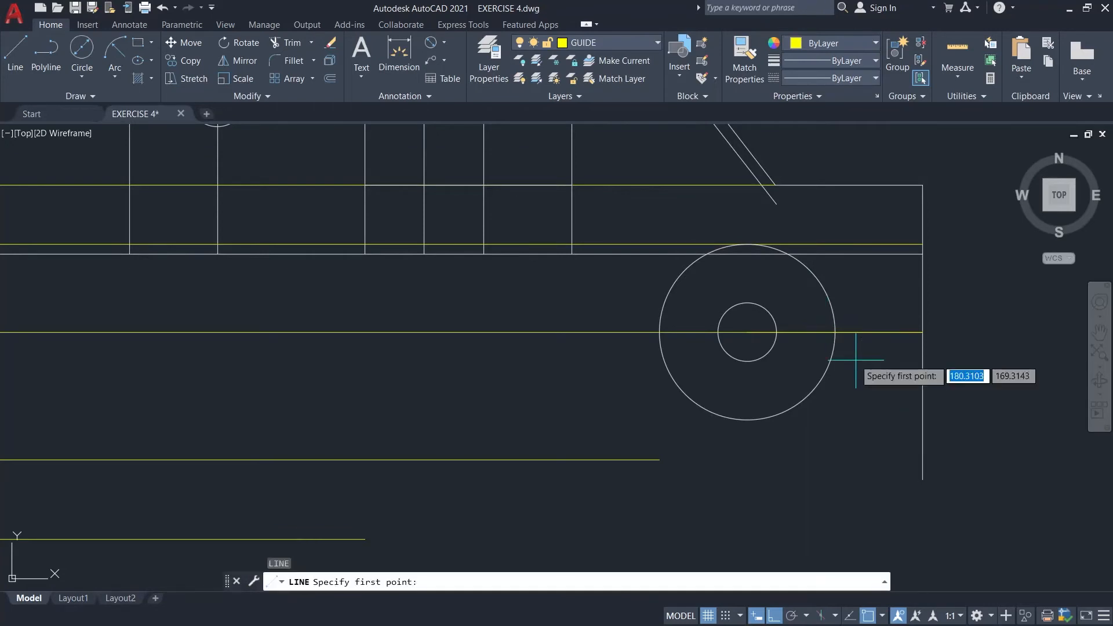
left_click(776, 332)
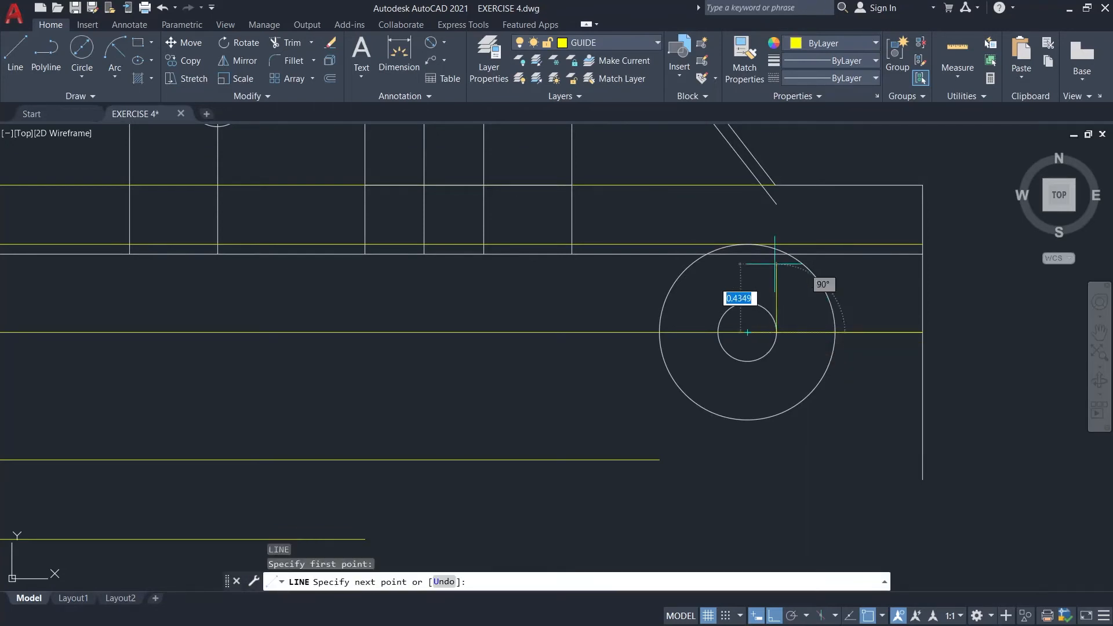
left_click(776, 204)
key("Escape")
scroll(842, 263, "down", 4)
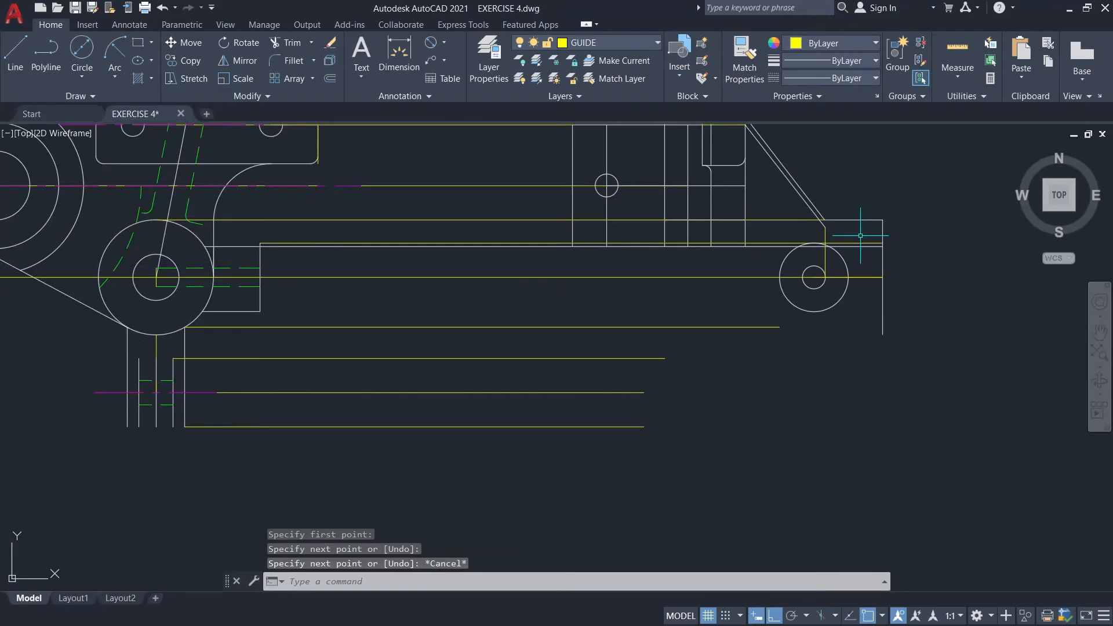
- On layer 0, draw connected lines from the inner slanted edge's end left to the block edge, down to the centre guide, right to the large circle, and down
scroll(832, 341, "up", 4)
type("l")
key("Return")
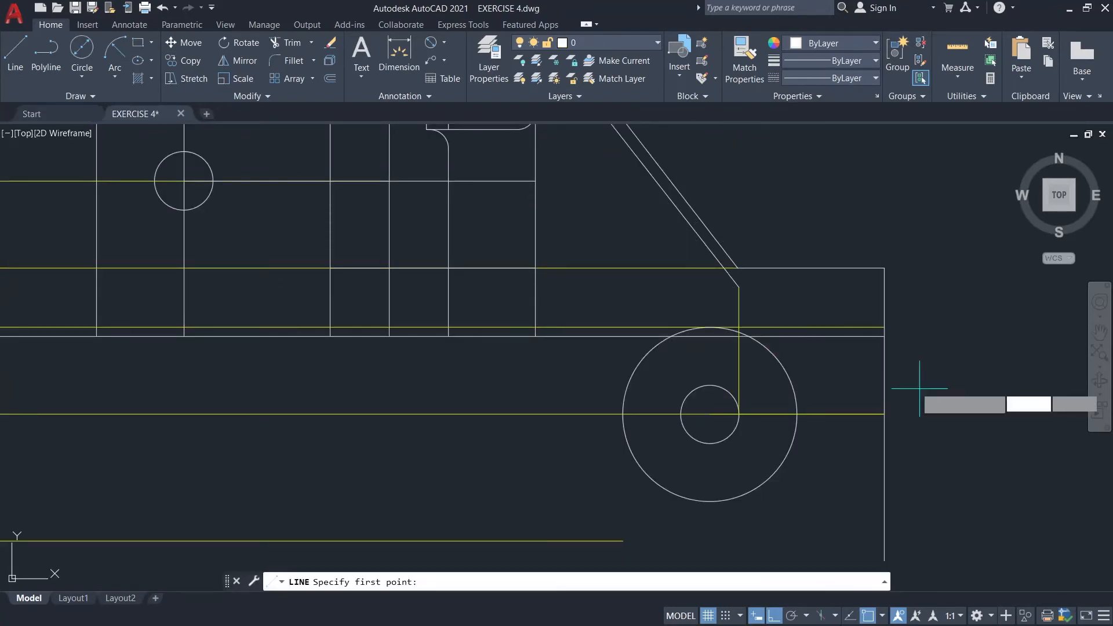
left_click(738, 287)
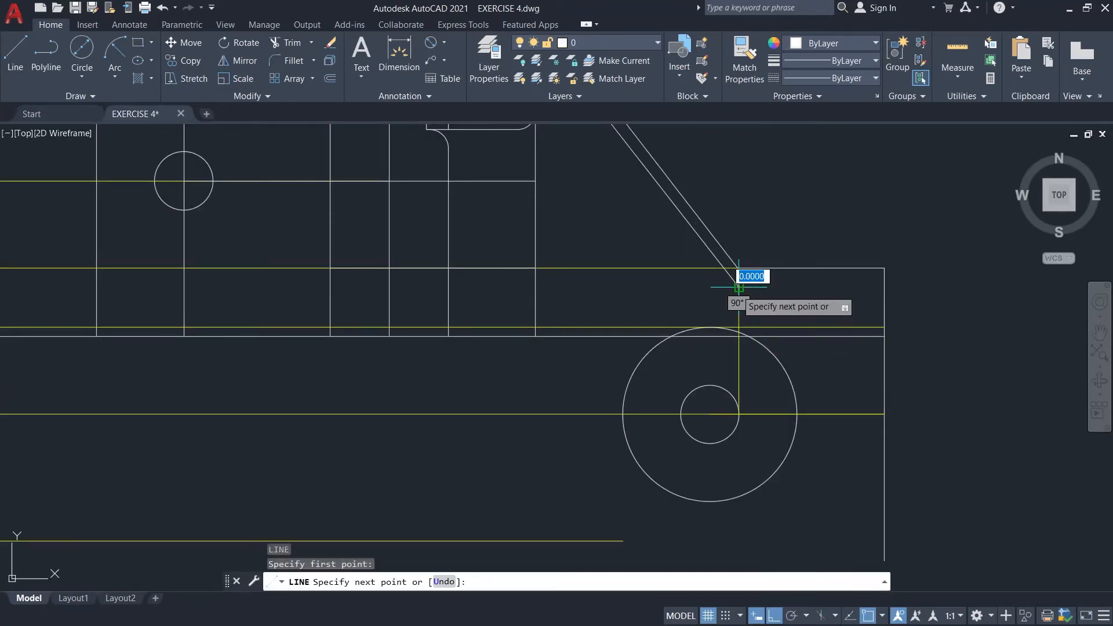
left_click(534, 287)
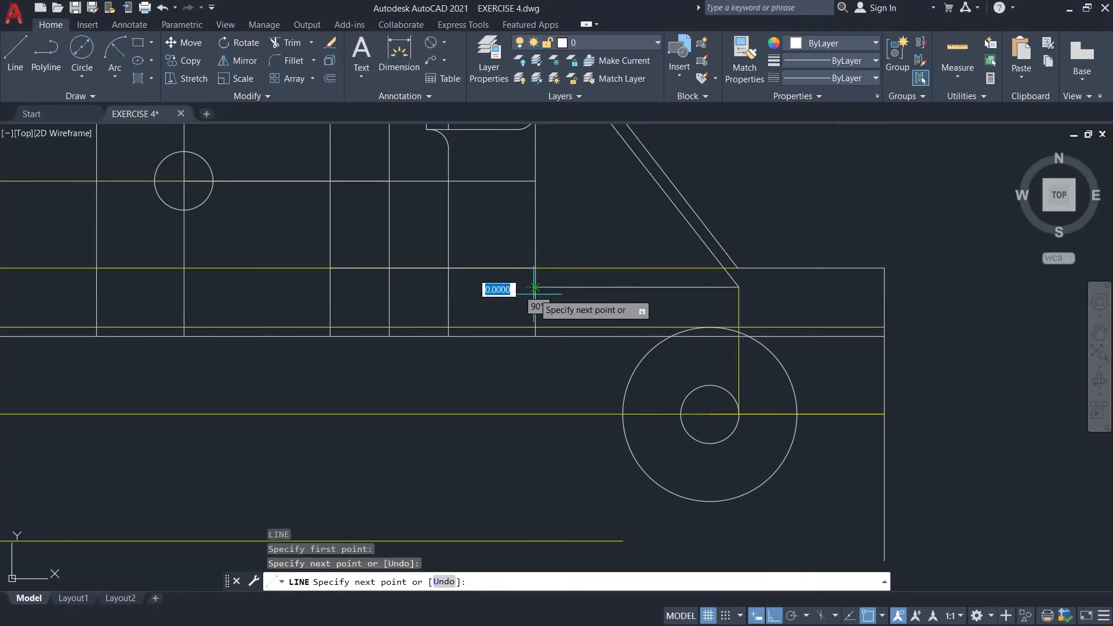
left_click(534, 415)
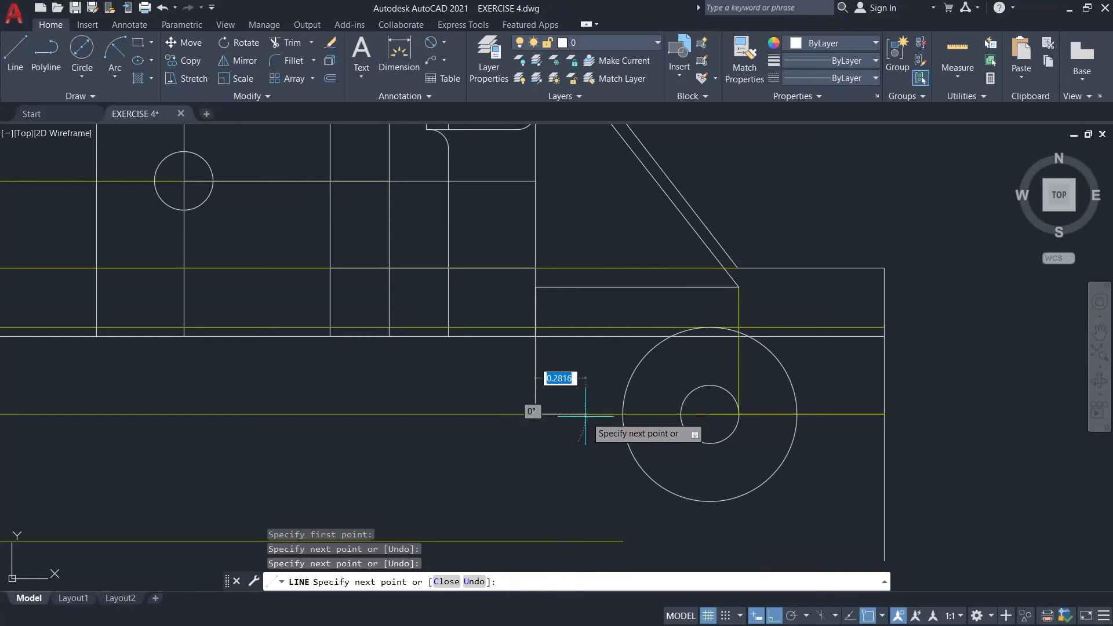
left_click(622, 415)
left_click(622, 540)
key("Escape")
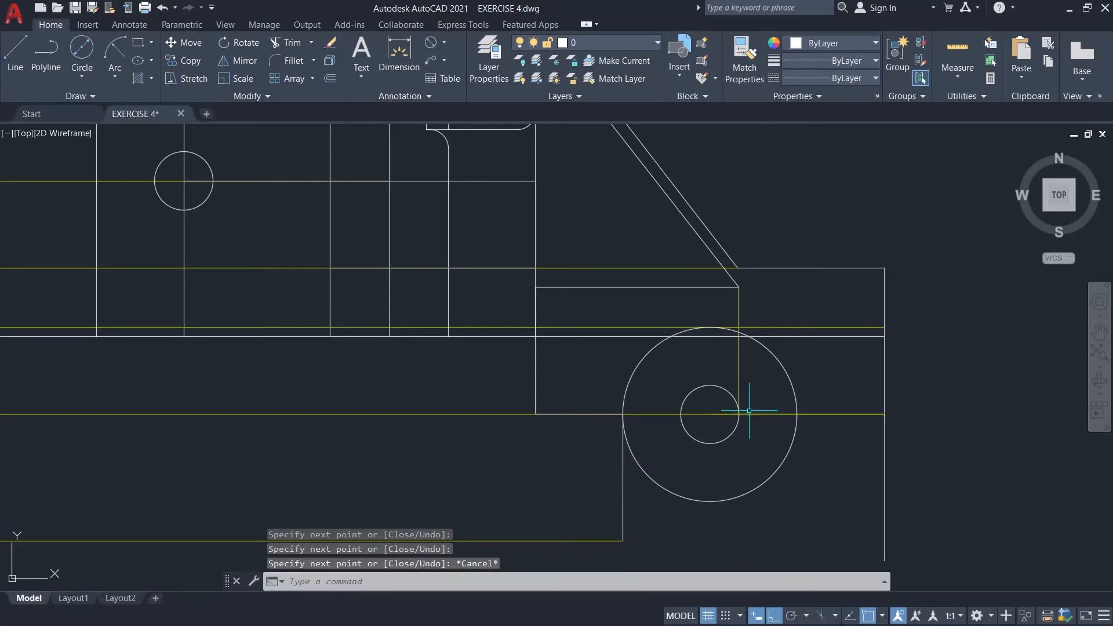
- Fillet the top corner between the horizontal edge below the slanted rib and the vertical block edge with the 0.12 radius
scroll(749, 411, "down", 2)
middle_click_drag(864, 446, 879, 400)
scroll(687, 363, "up", 1)
scroll(731, 385, "down", 3)
scroll(813, 304, "down", 1)
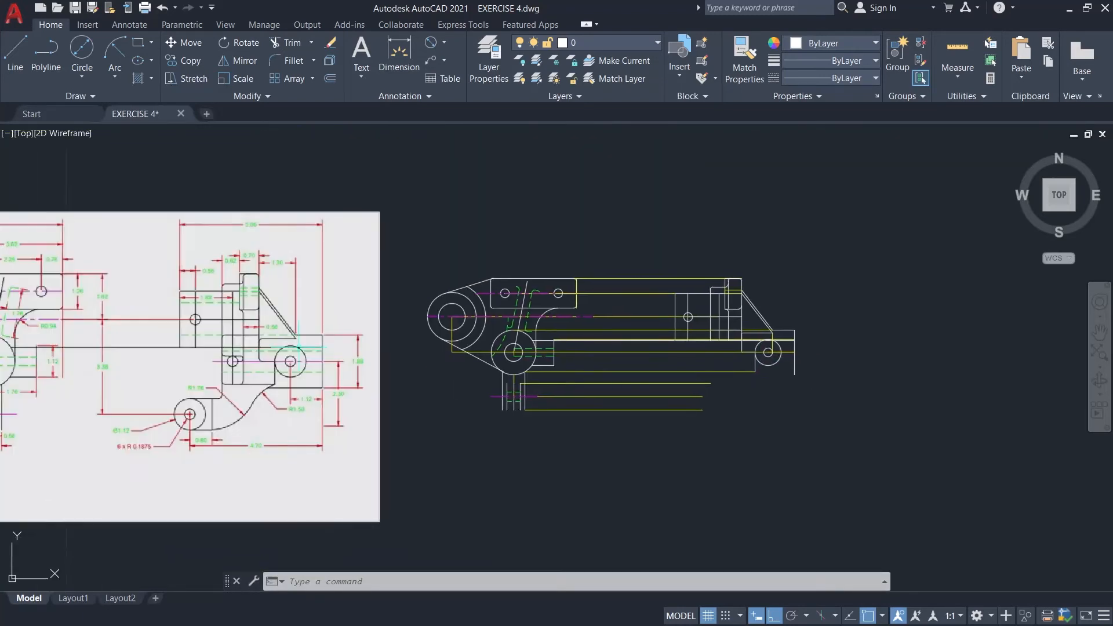
scroll(302, 347, "up", 2)
scroll(399, 271, "down", 1)
middle_click_drag(815, 258, 463, 281)
scroll(680, 340, "up", 2)
type("f")
key("Return")
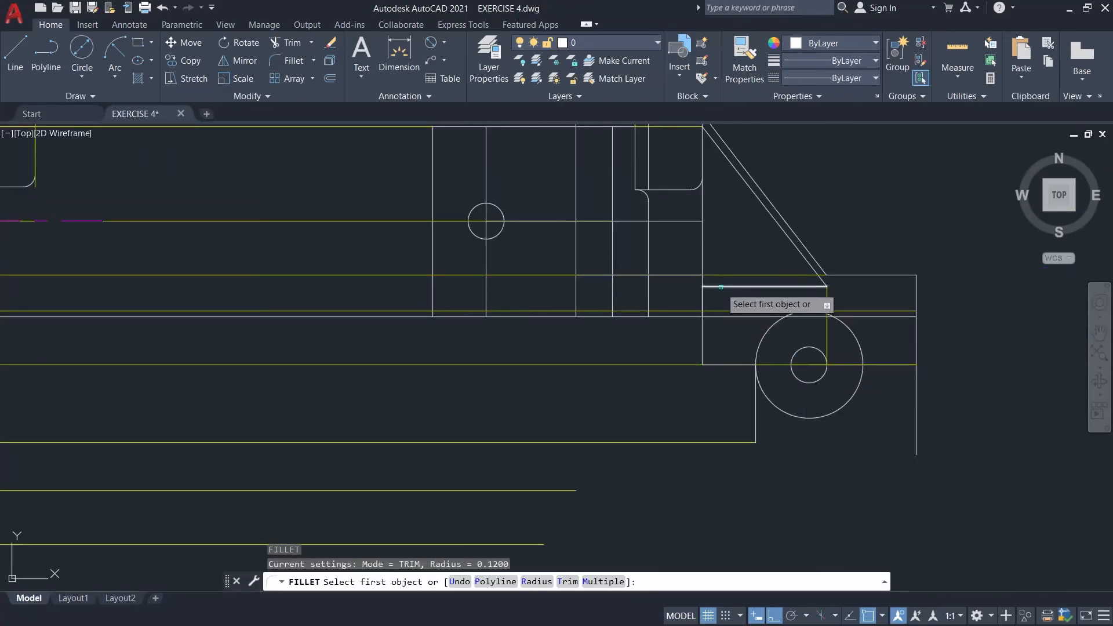
left_click(720, 286)
left_click(701, 297)
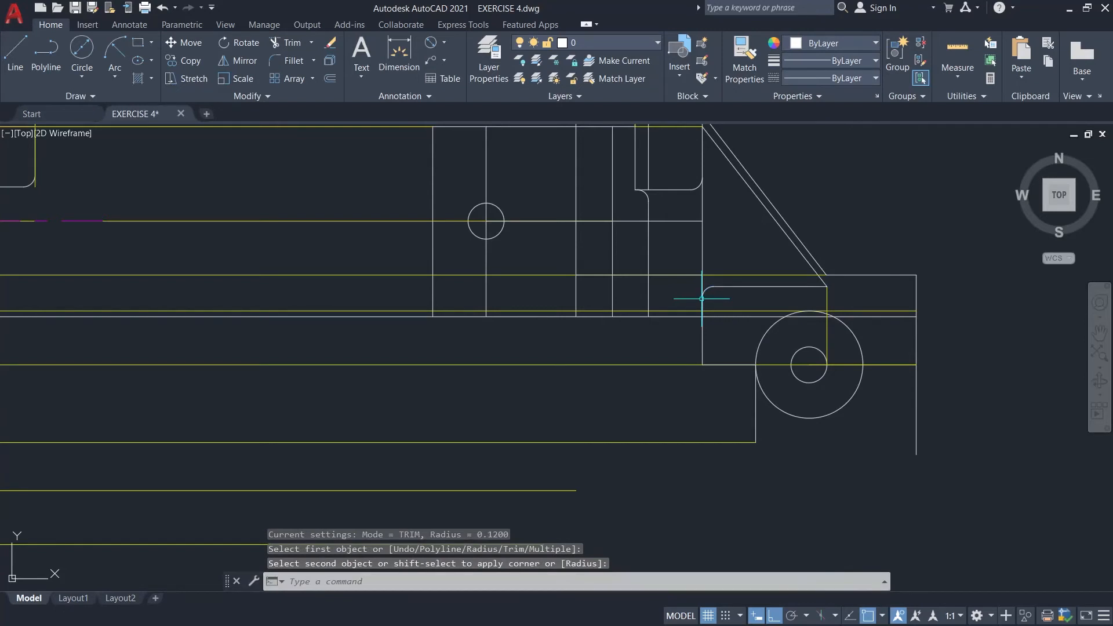
- Fillet the lower corner between the vertical block edge and the short edge leading to the large circle with the 0.12 radius
type("f")
key("Return")
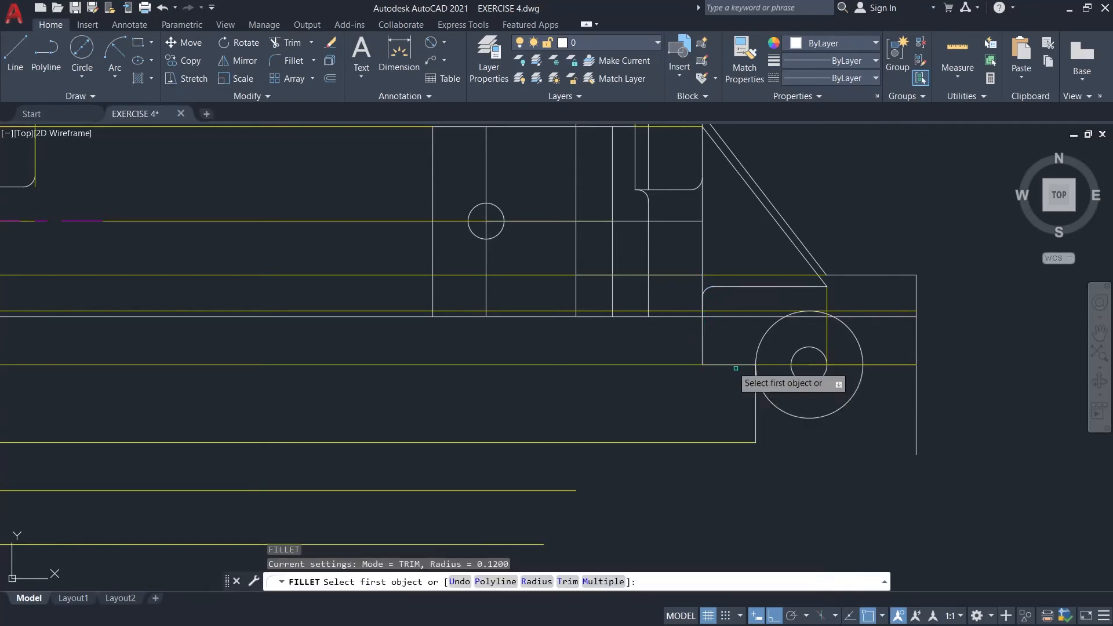
left_click(703, 351)
left_click(753, 364)
key("Escape")
- Stretch the lower end of the vertical line nearest the hole down to the end of the guide line below the block
scroll(823, 333, "down", 2)
middle_click_drag(884, 368, 1006, 357)
scroll(838, 320, "up", 4)
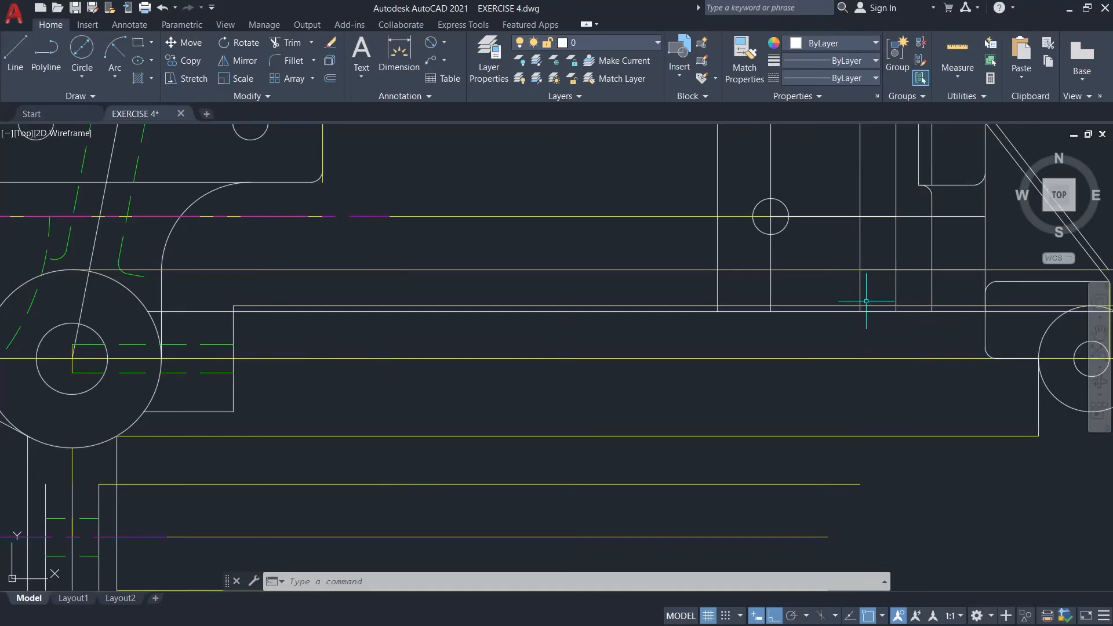
scroll(894, 306, "down", 5)
scroll(897, 297, "up", 6)
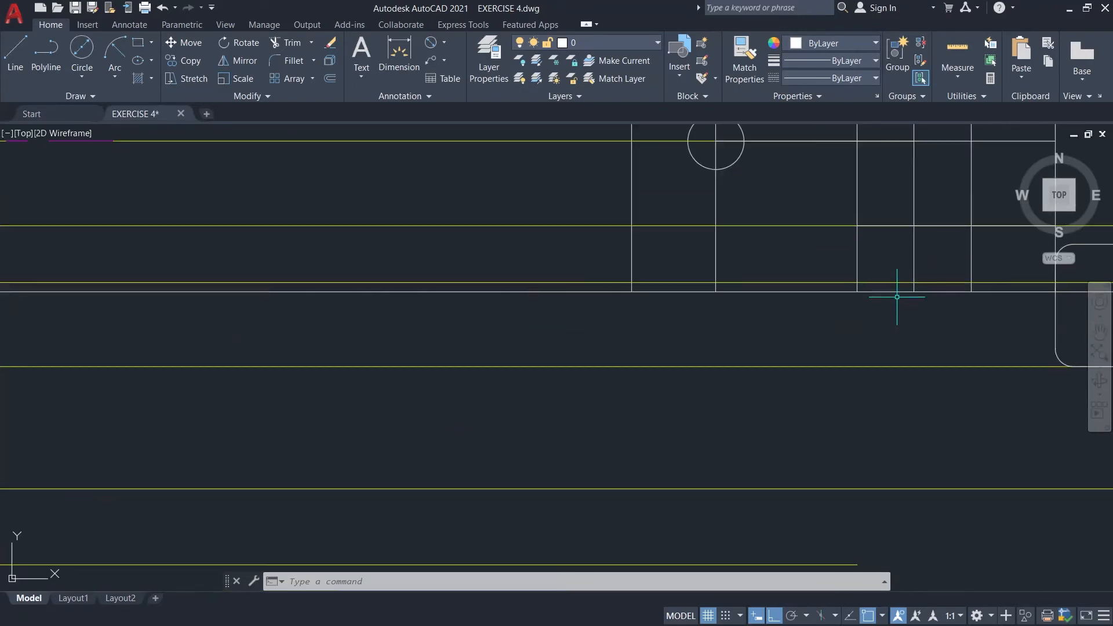
left_click(857, 256)
scroll(880, 295, "down", 3)
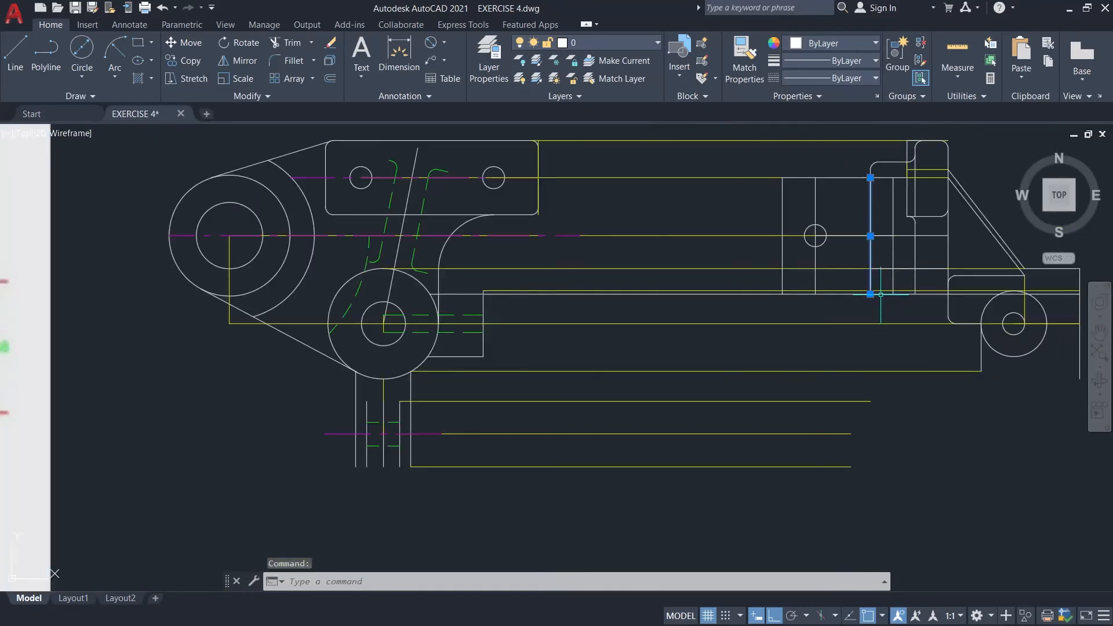
left_click(870, 293)
left_click(870, 401)
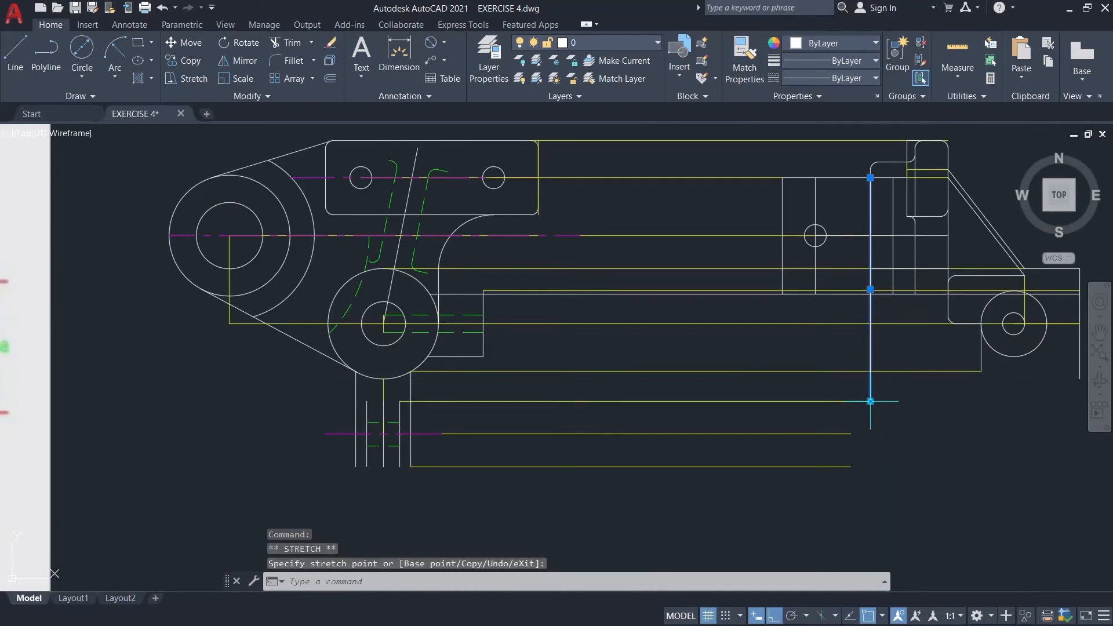
key("Escape")
scroll(924, 344, "up", 2)
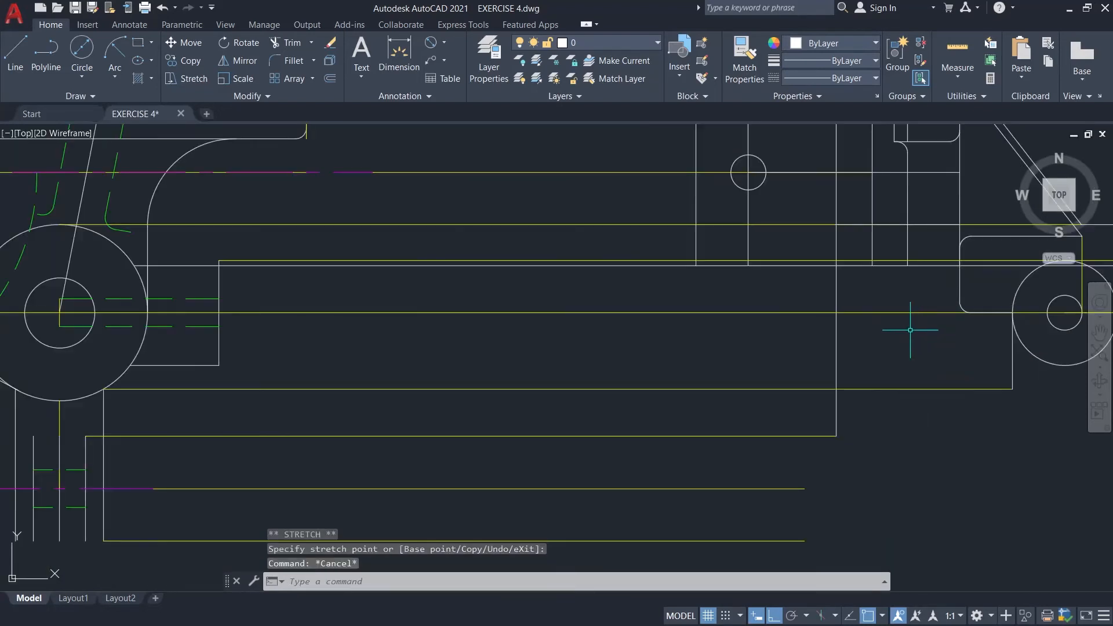
- Draw connected lines from the base edge down along the stretched line to the guide, then right to the vertical edge beneath the boss
type("l")
key("Return")
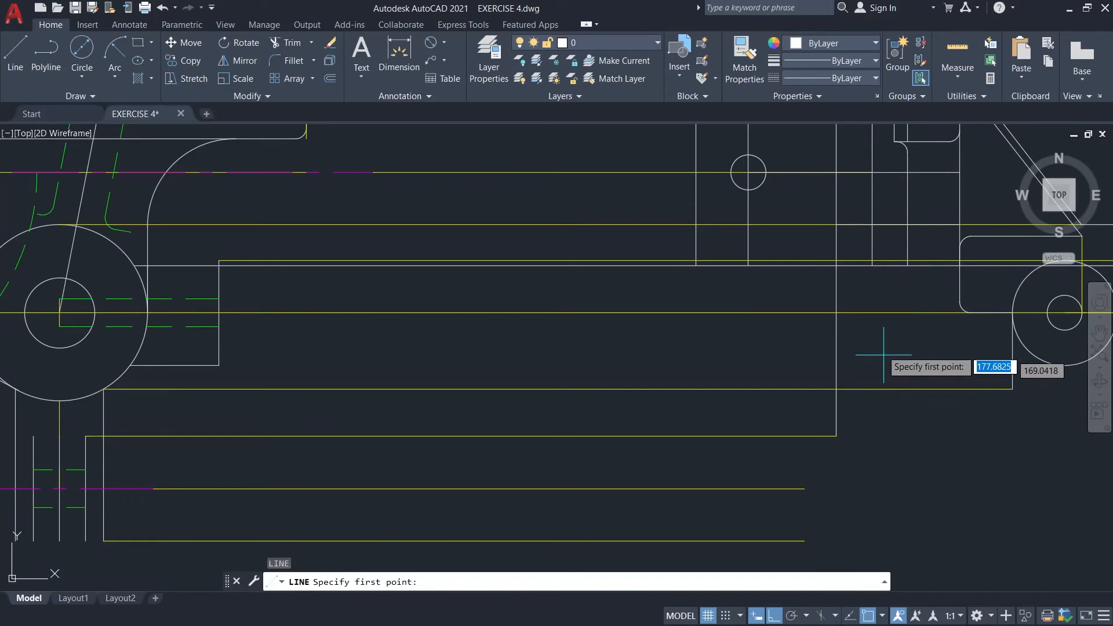
left_click(835, 266)
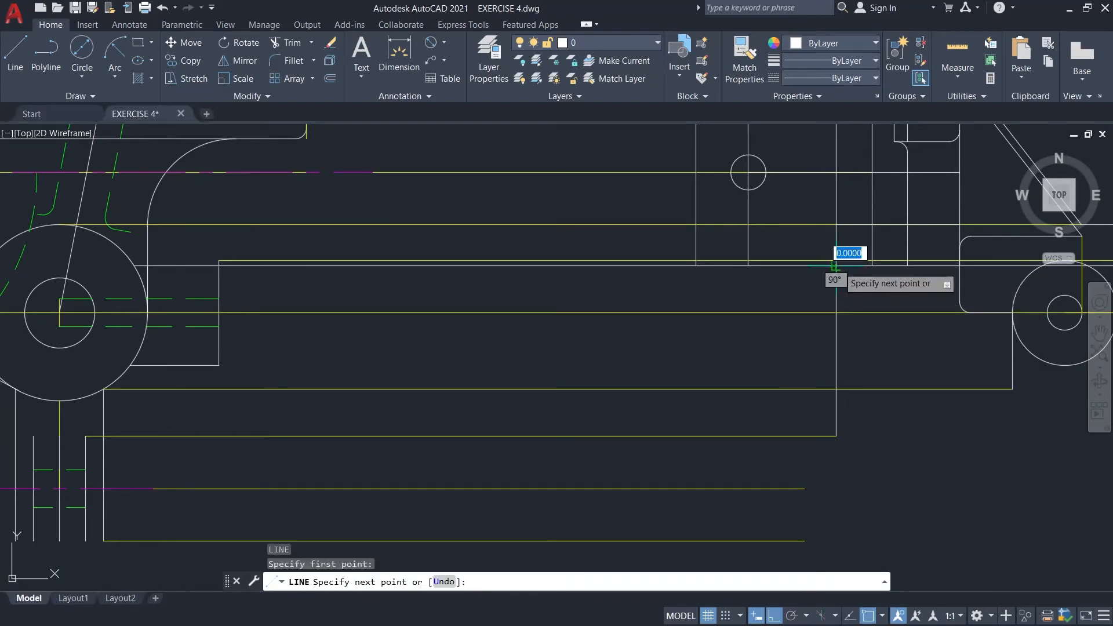
left_click(835, 389)
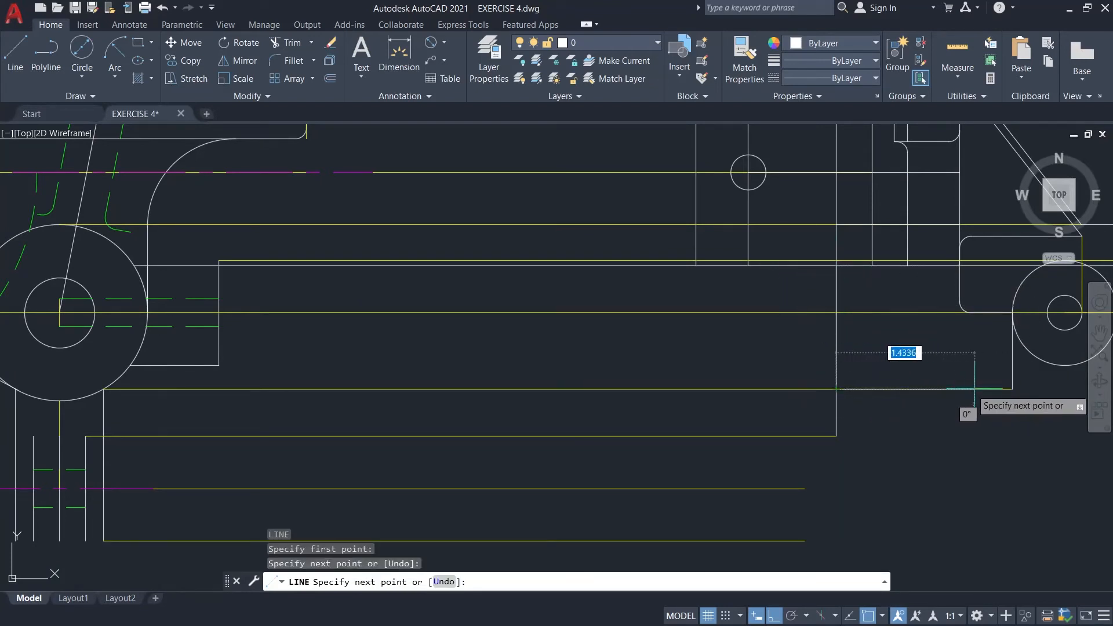
left_click(1012, 389)
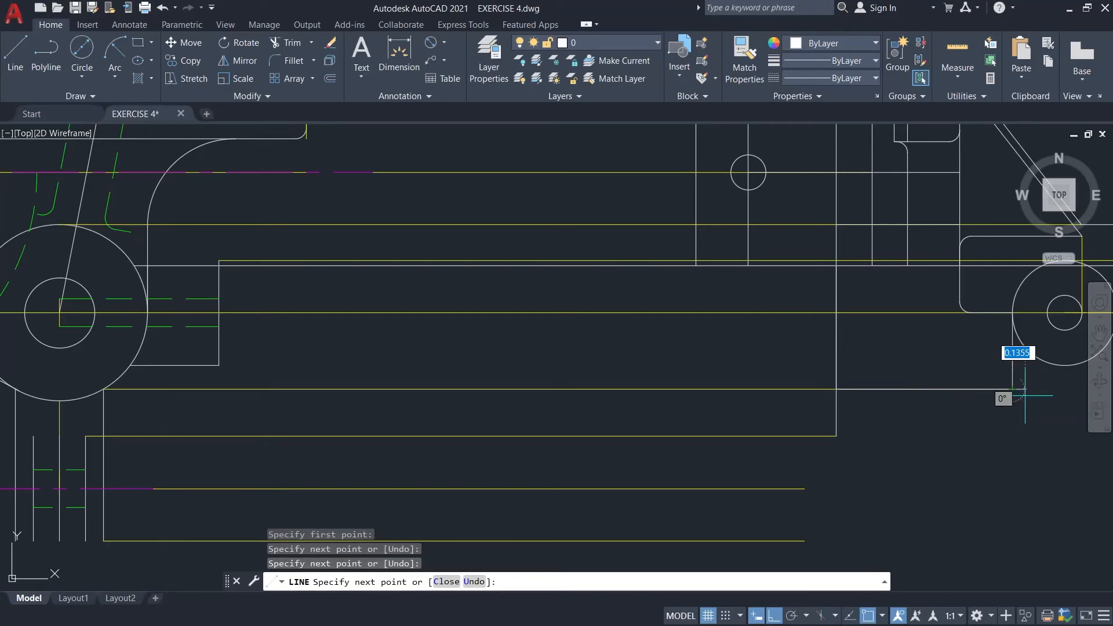
key("Escape")
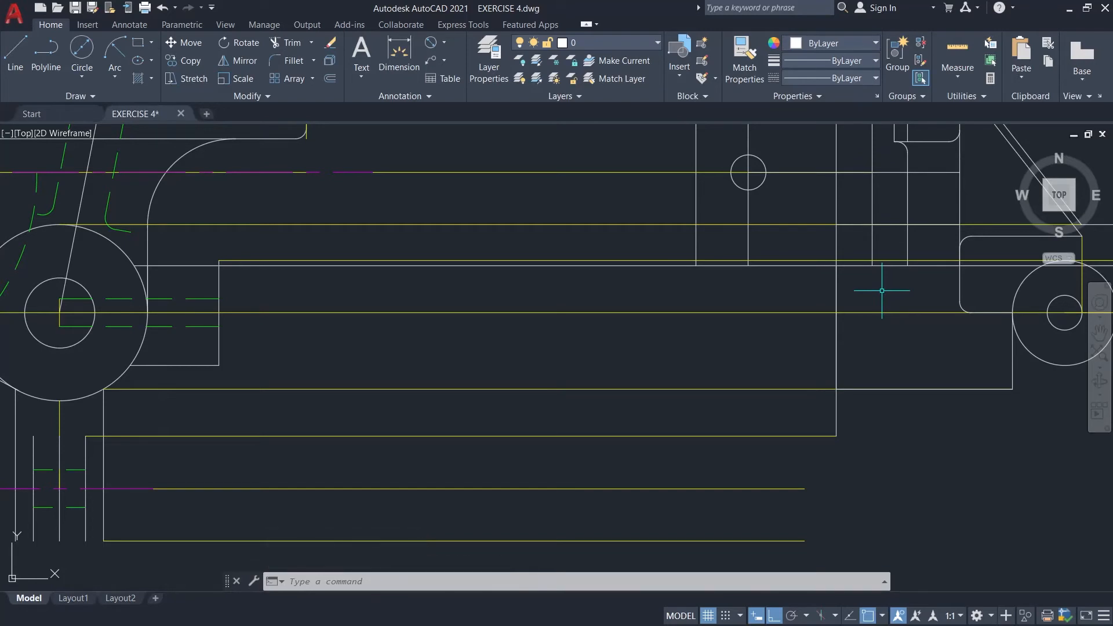
- Draw a horizontal line from the stretched line along the new bottom edge to directly below the third vertical line
type("l")
key("Return")
left_click(835, 389)
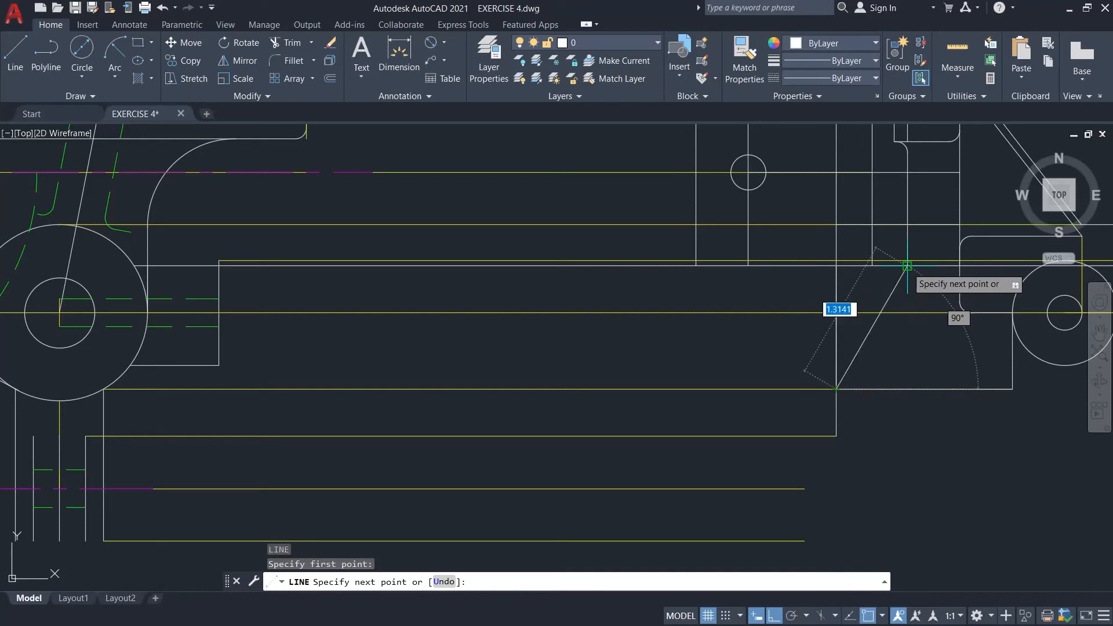
left_click(907, 389)
key("Escape")
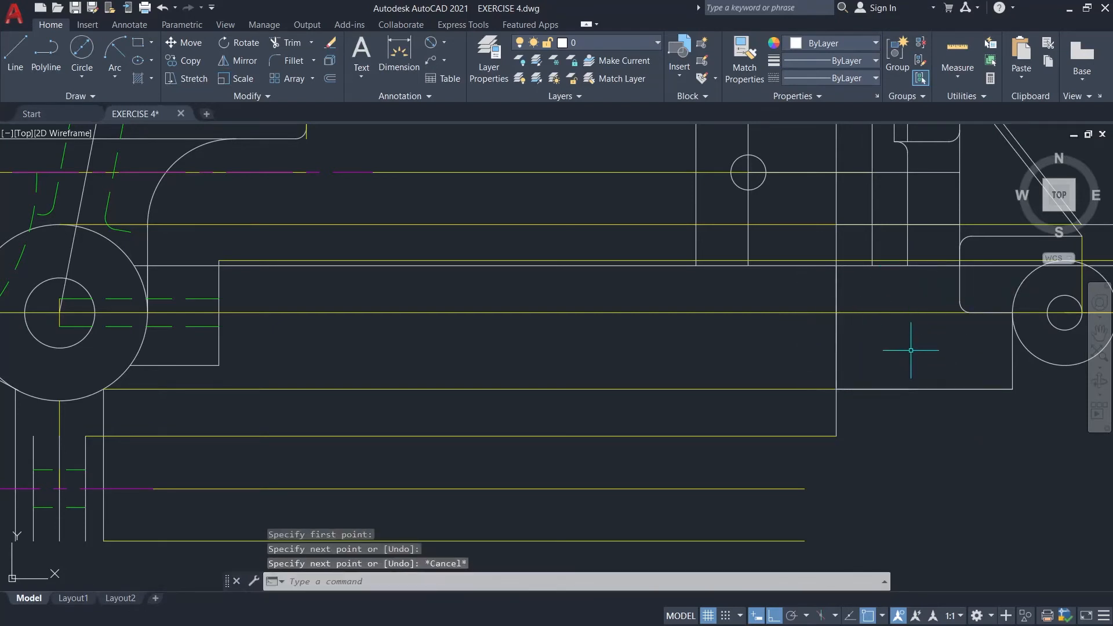
- Stretch the lower ends of the two neighbouring vertical lines down to the new bottom edge
left_click(872, 240)
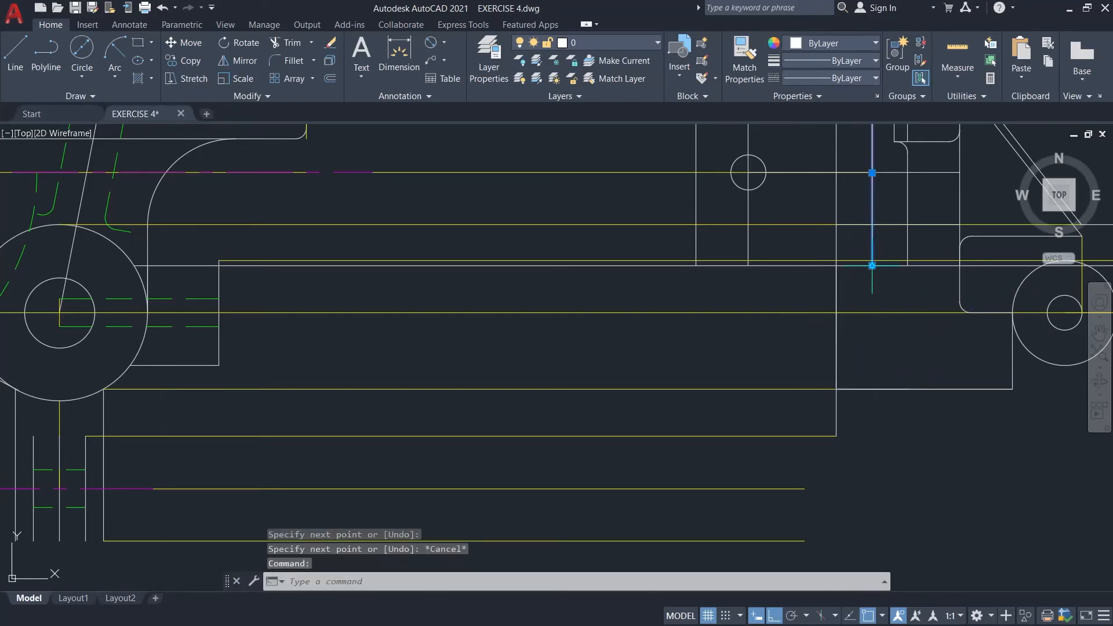
left_click(871, 266)
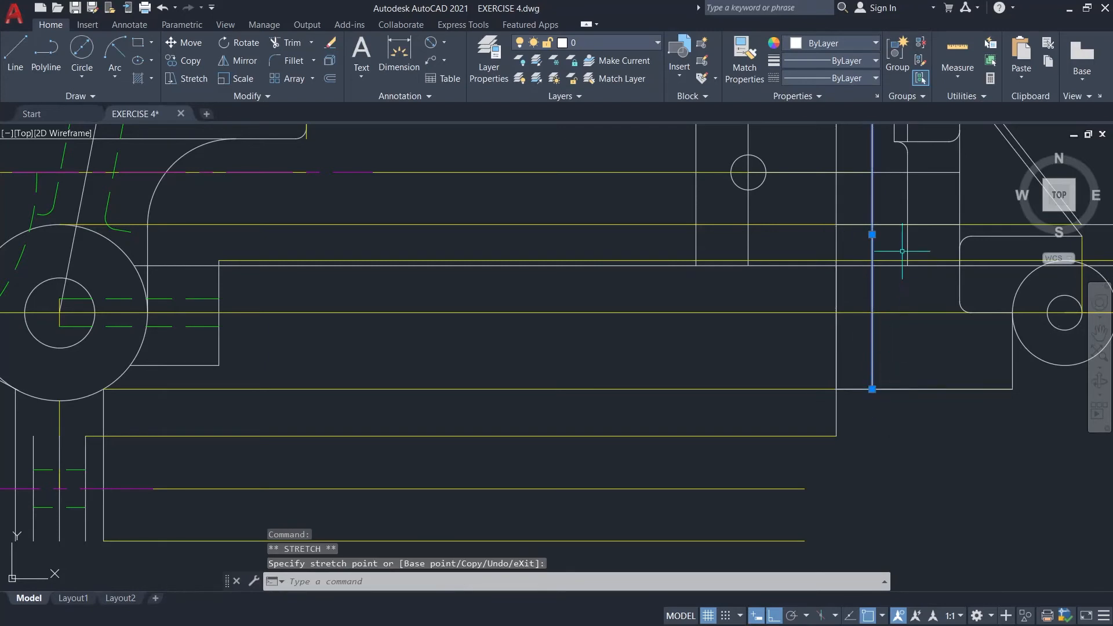
key("Escape")
left_click(907, 244)
left_click(907, 265)
left_click(909, 387)
key("Escape")
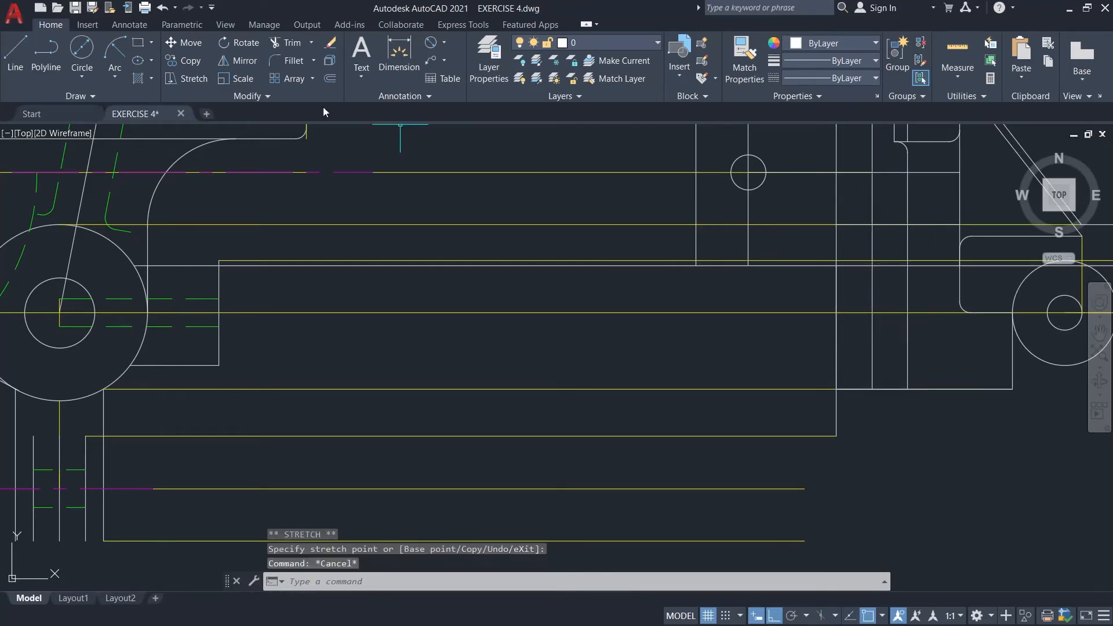
- Draw a 0.375 diameter circle centred where the middle vertical line crosses the centre guide line
left_click(82, 49)
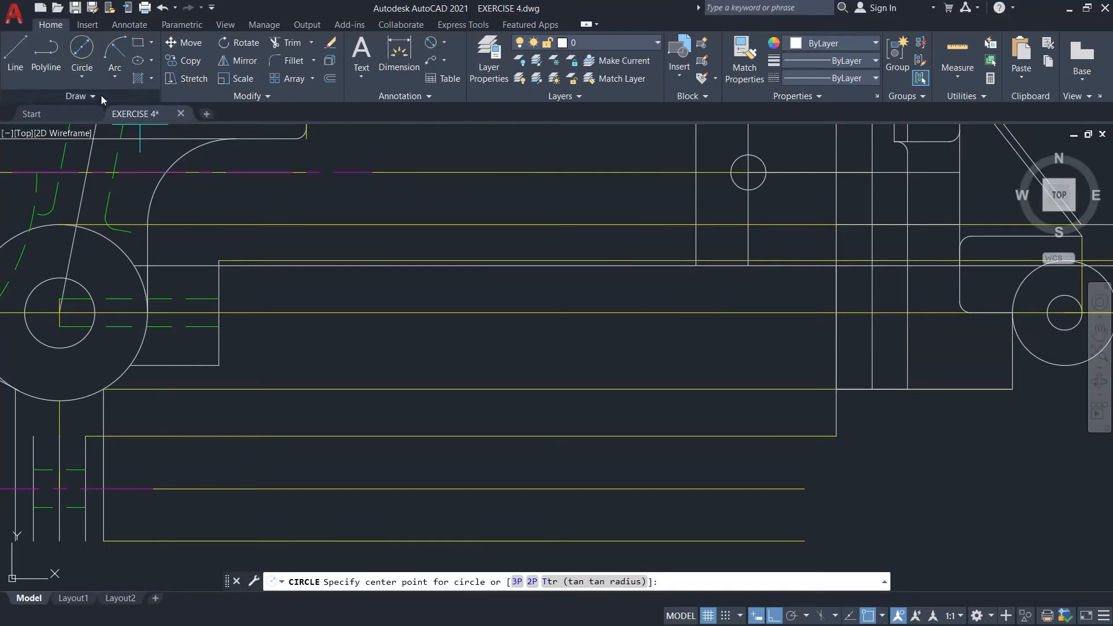
left_click(82, 77)
left_click(116, 134)
scroll(834, 301, "up", 2)
scroll(834, 300, "up", 2)
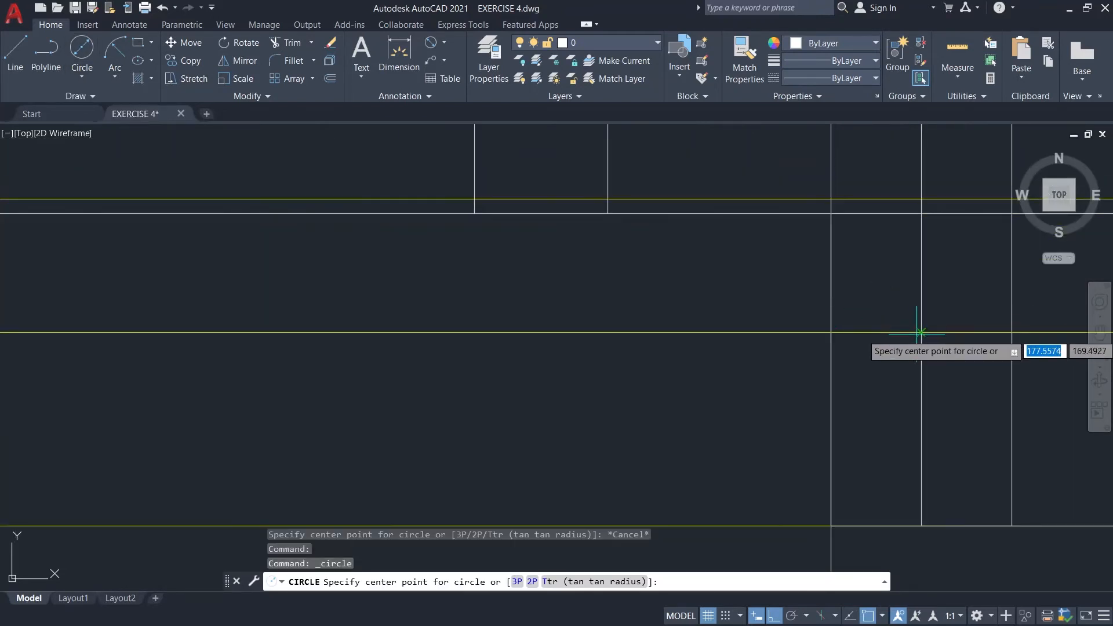
left_click(891, 320)
type("d")
key("Return")
type("0")
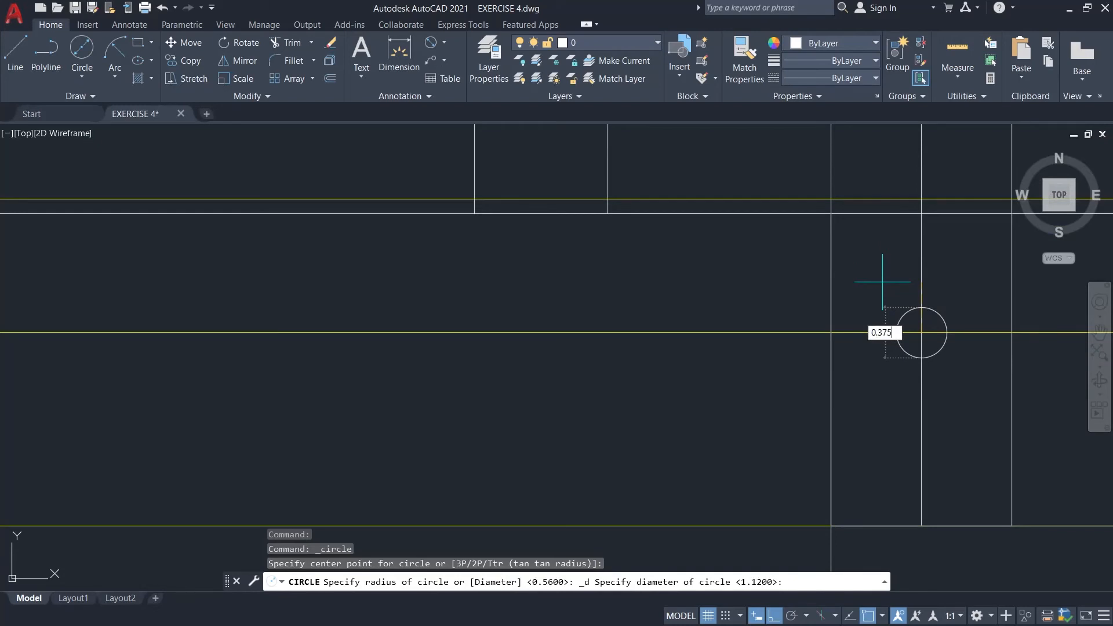
type(".375")
key("Return")
scroll(894, 293, "down", 2)
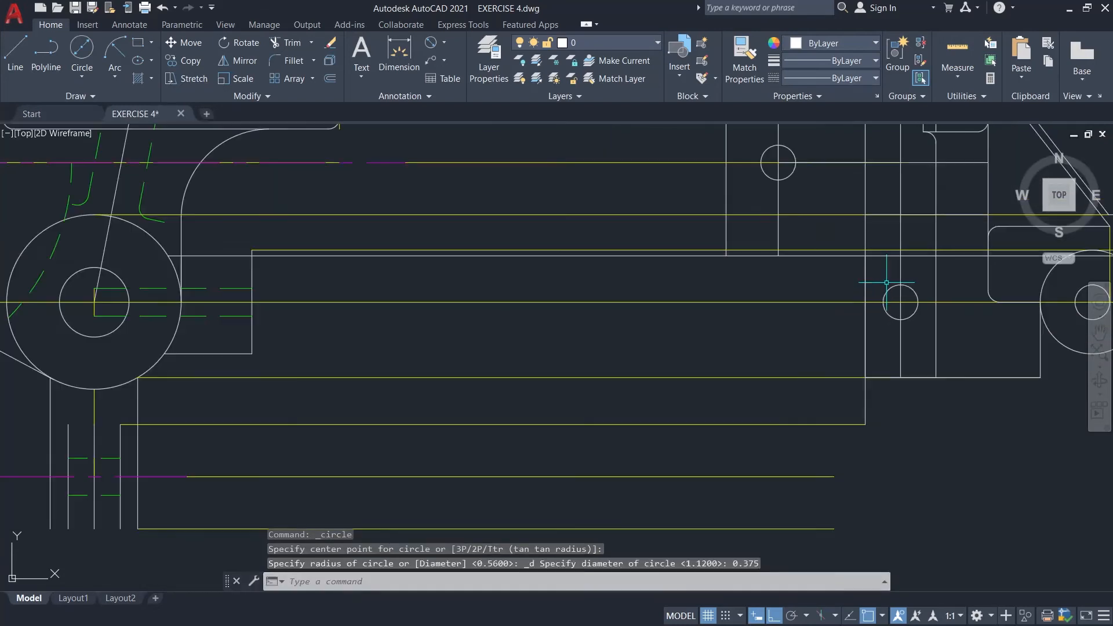
- Draw a horizontal line from the new circle's top quadrant left to the vertical edge
scroll(926, 310, "up", 3)
type("l")
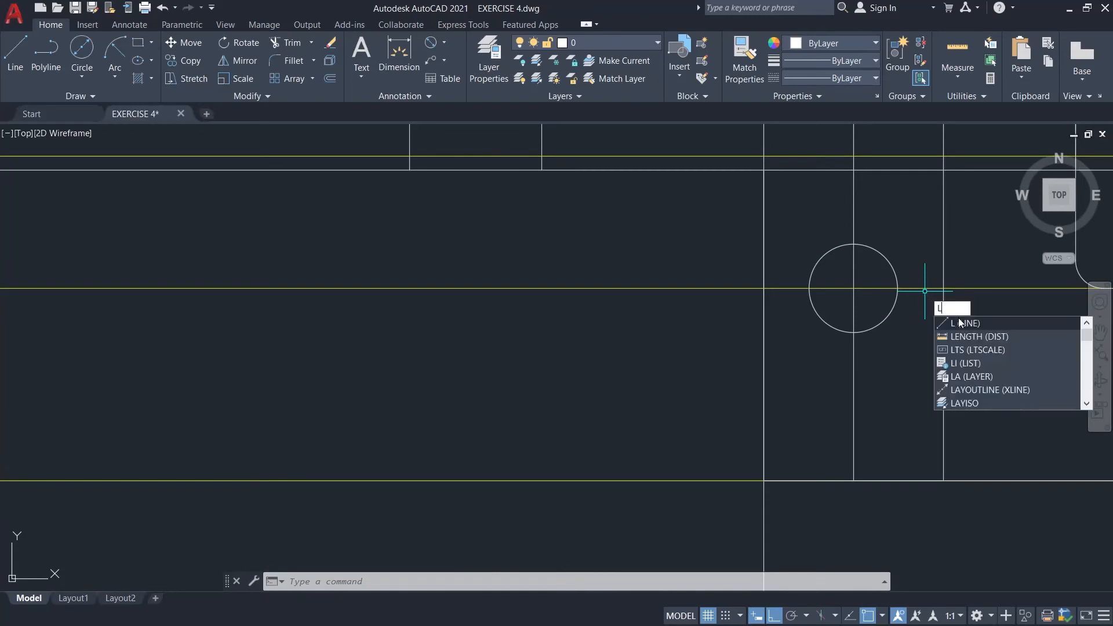
key("Return")
left_click(854, 244)
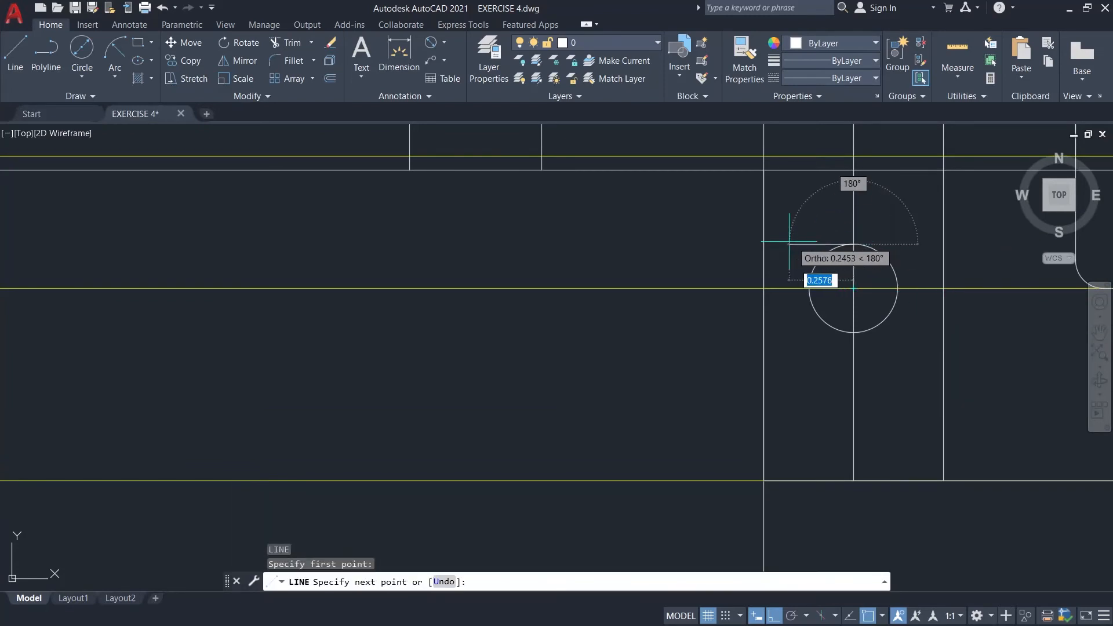
left_click(763, 244)
key("Escape")
- Stretch the inner end of the line tangent to the circle's top across to the opposite vertical edge
left_click(808, 244)
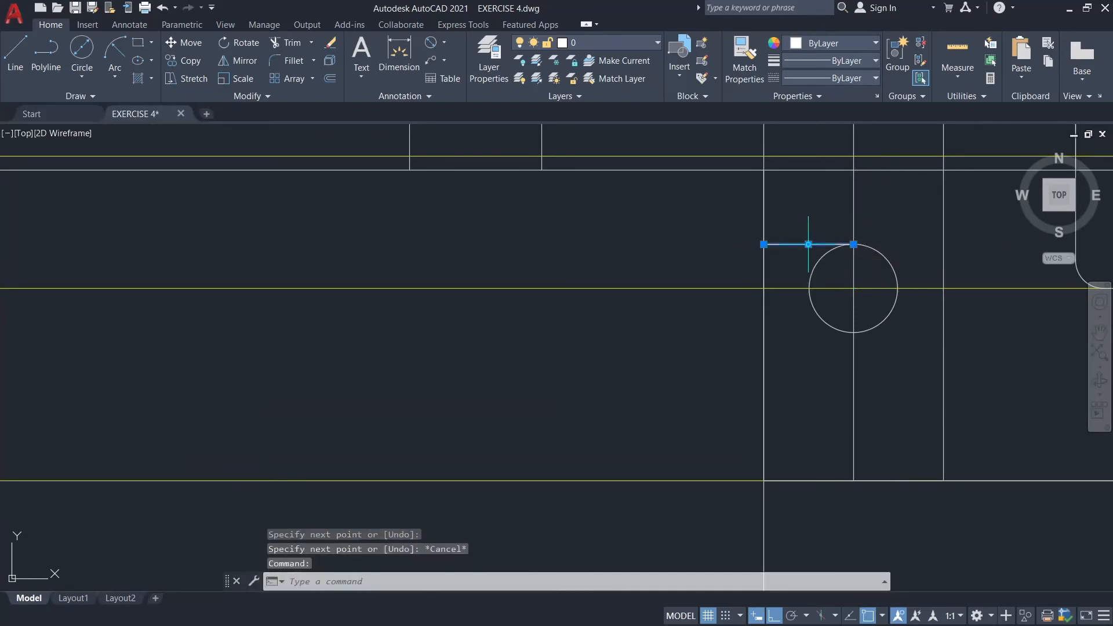
left_click(854, 244)
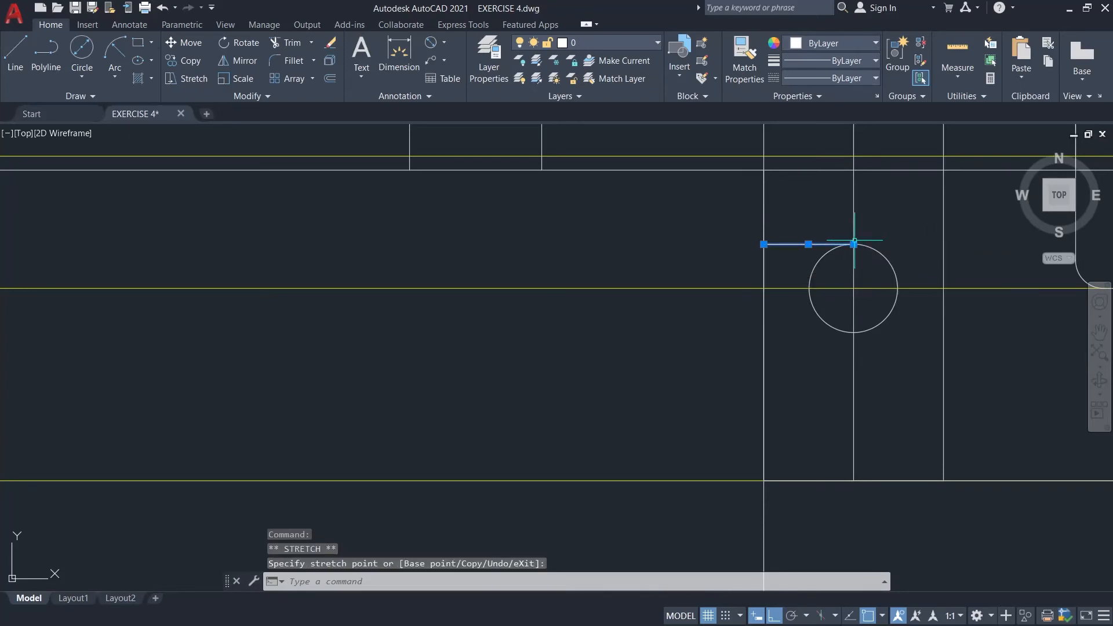
left_click(940, 247)
key("Escape")
mouse_move(845, 219)
middle_mouse_down()
mouse_move(825, 249)
mouse_move(808, 348)
middle_mouse_up()
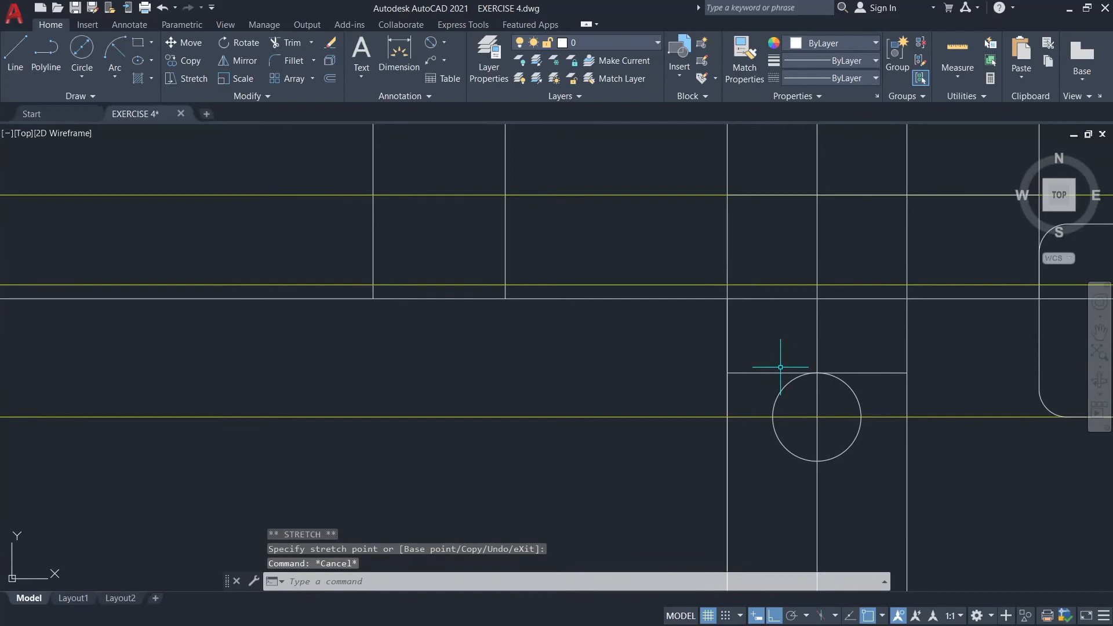
- Draw a vertical line from the tangent line's left end up to the horizontal guide above the base edge
type("l")
key("Return")
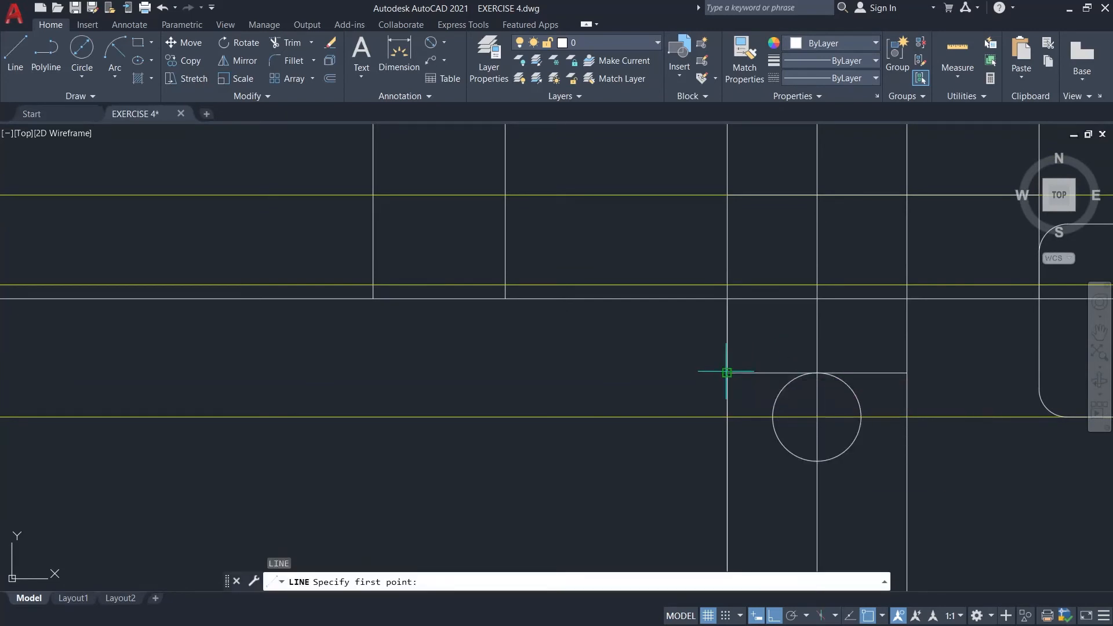
left_click(726, 372)
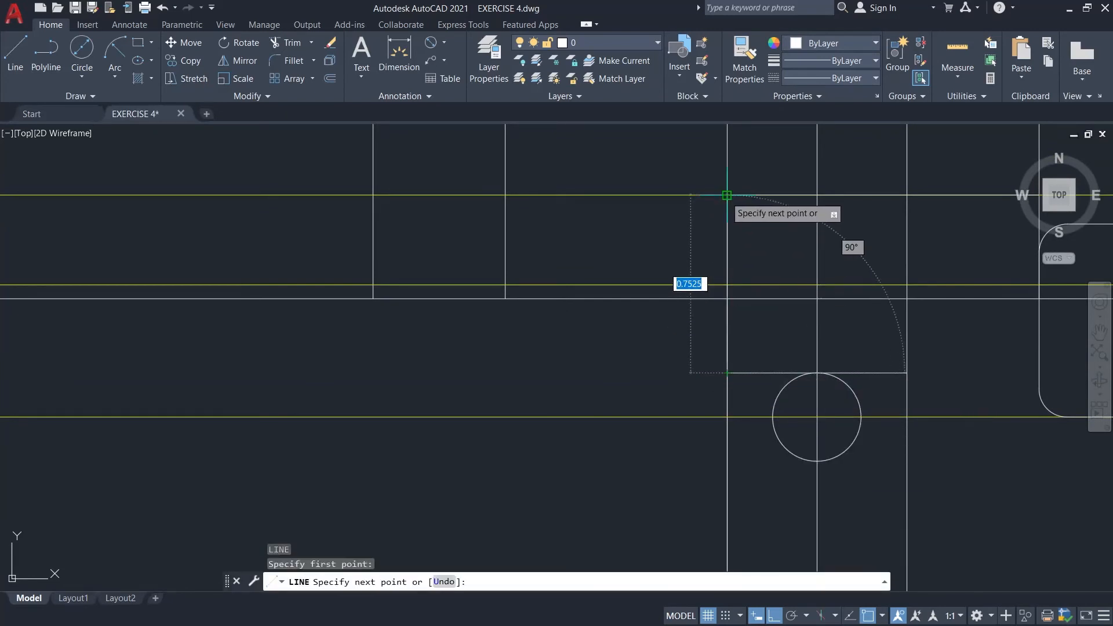
left_click(727, 196)
key("Return")
- Draw a horizontal line from the 0.375 circle's right quadrant to the vertical edge on its right
scroll(868, 344, "down", 1)
middle_click_drag(920, 374, 797, 331)
scroll(779, 353, "up", 2)
type("l")
left_click(819, 386)
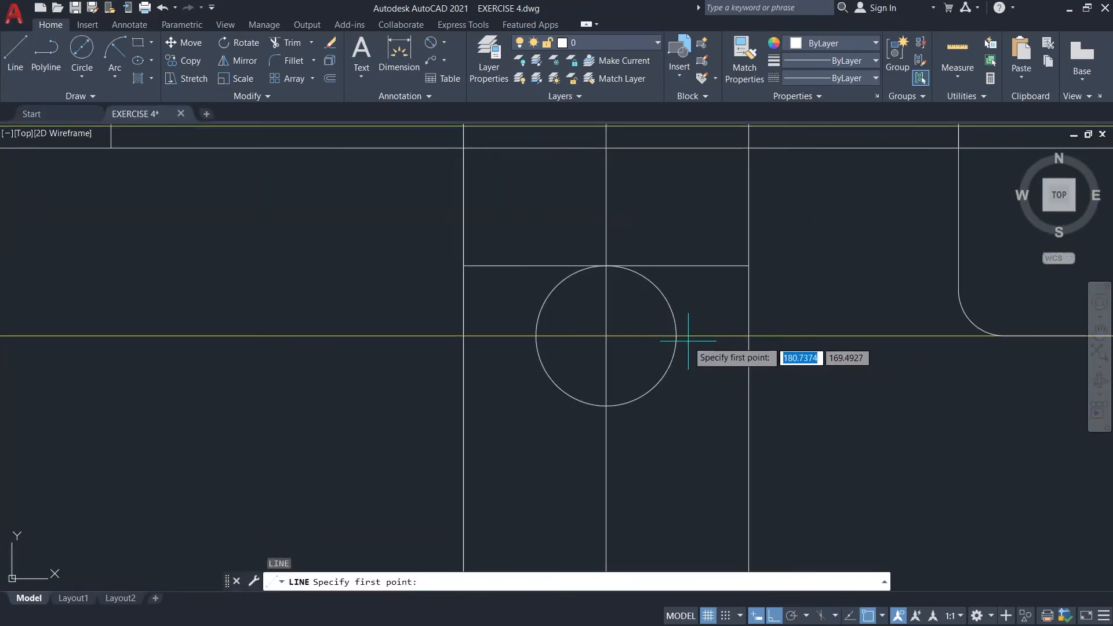
left_click(676, 336)
key("Escape")
- Draw a vertical helper line from the midpoint of the short quadrant line up to the tangent line
type("l")
key("Return")
left_click(713, 336)
left_click(713, 266)
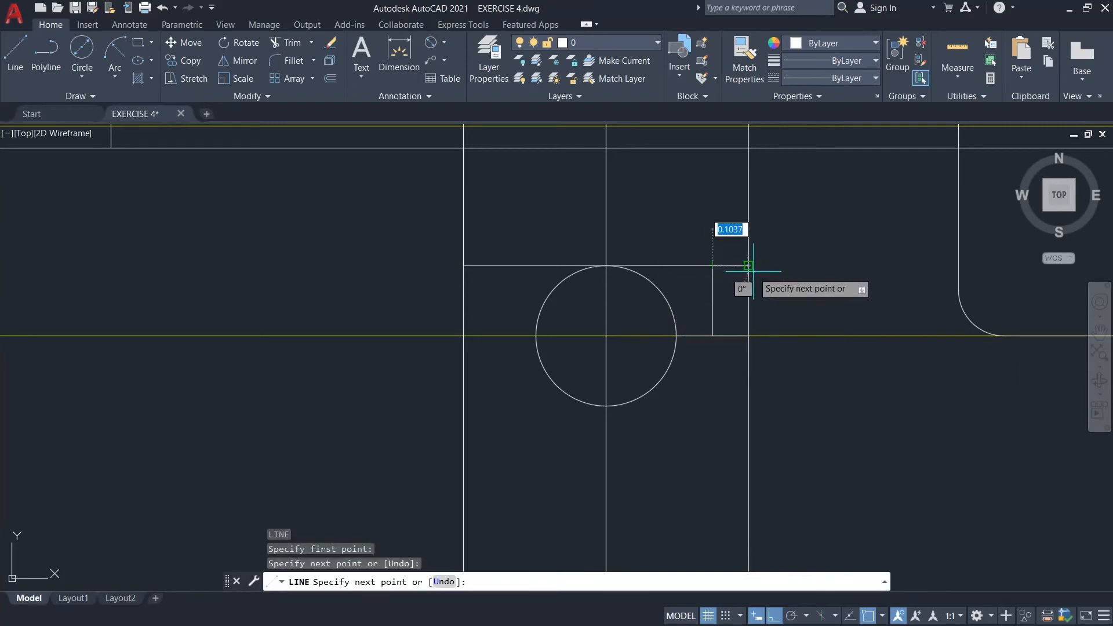
key("Escape")
- Trim the tangent and quadrant lines beyond the vertical helper line, and erase the helper line
type("tr")
key("Return")
left_click(730, 336)
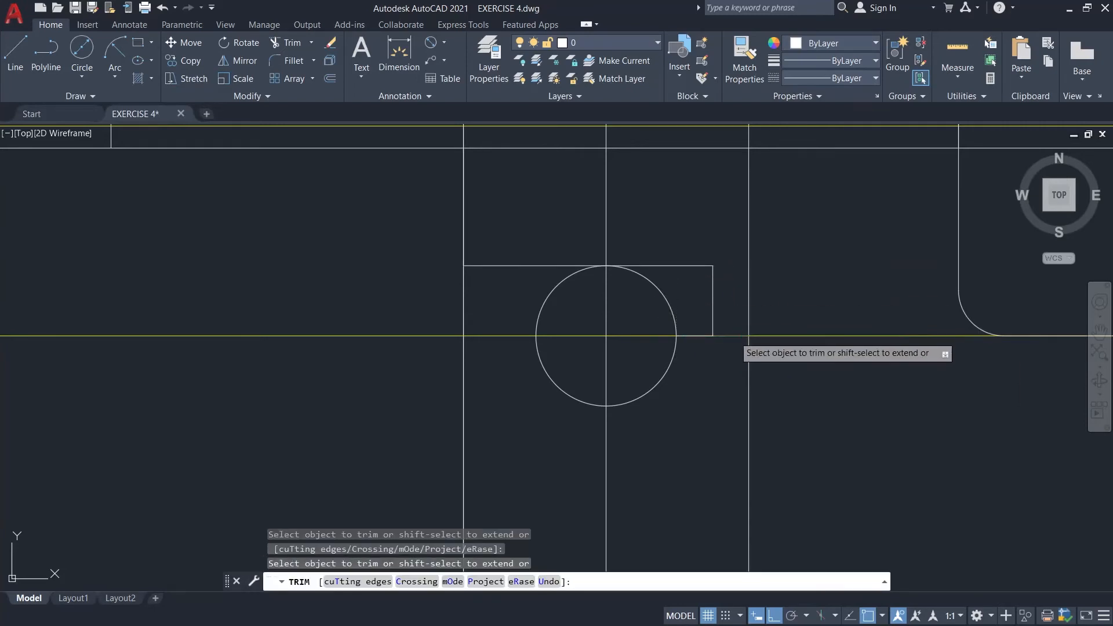
key("Escape")
left_click(713, 294)
key("Delete")
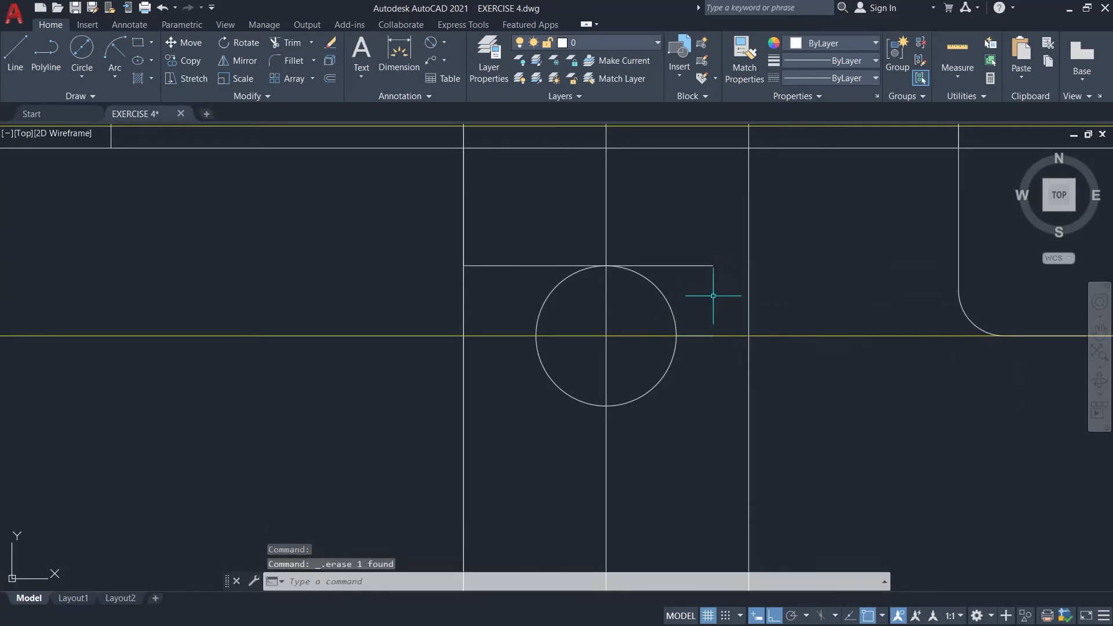
- Fillet the short quadrant line to the tangent line above it with a 0.12 radius, rounding the tab's right end
type("f")
key("Return")
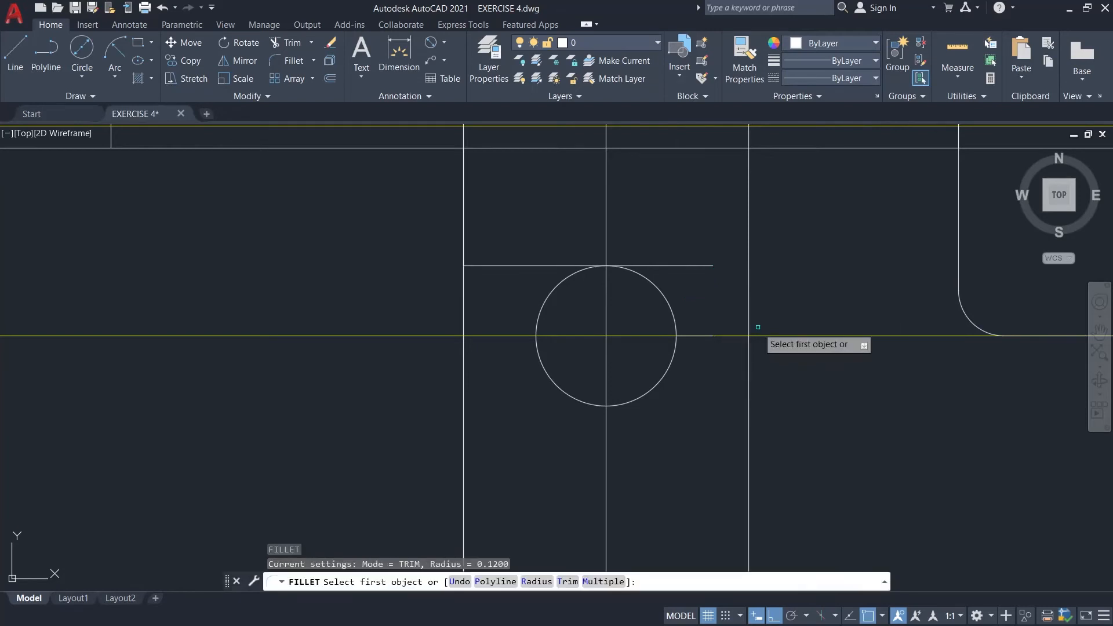
left_click(704, 334)
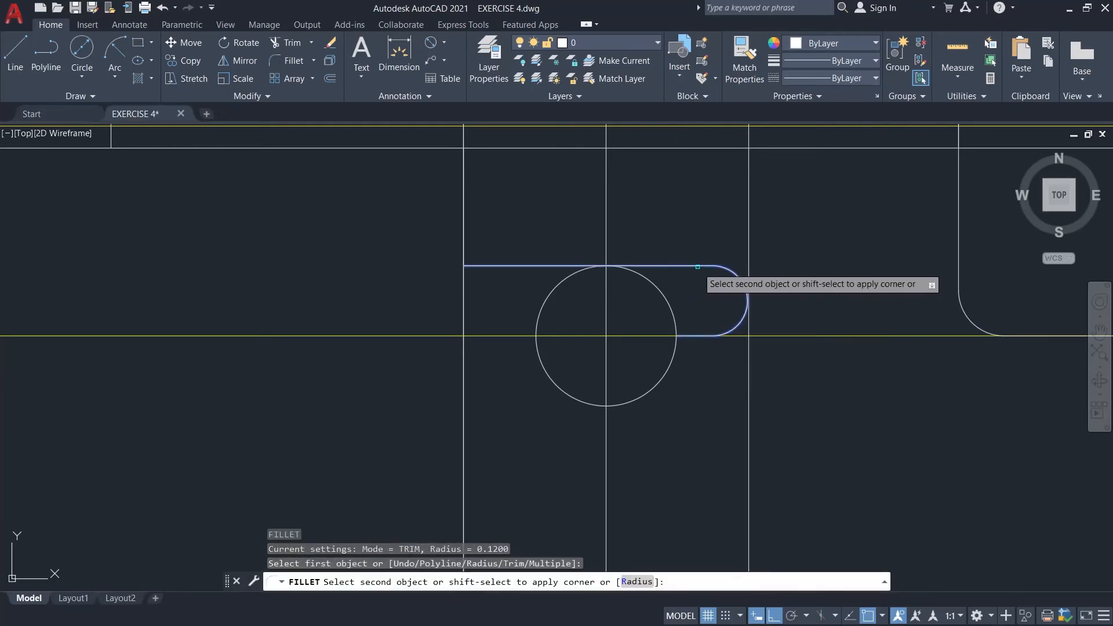
left_click(698, 265)
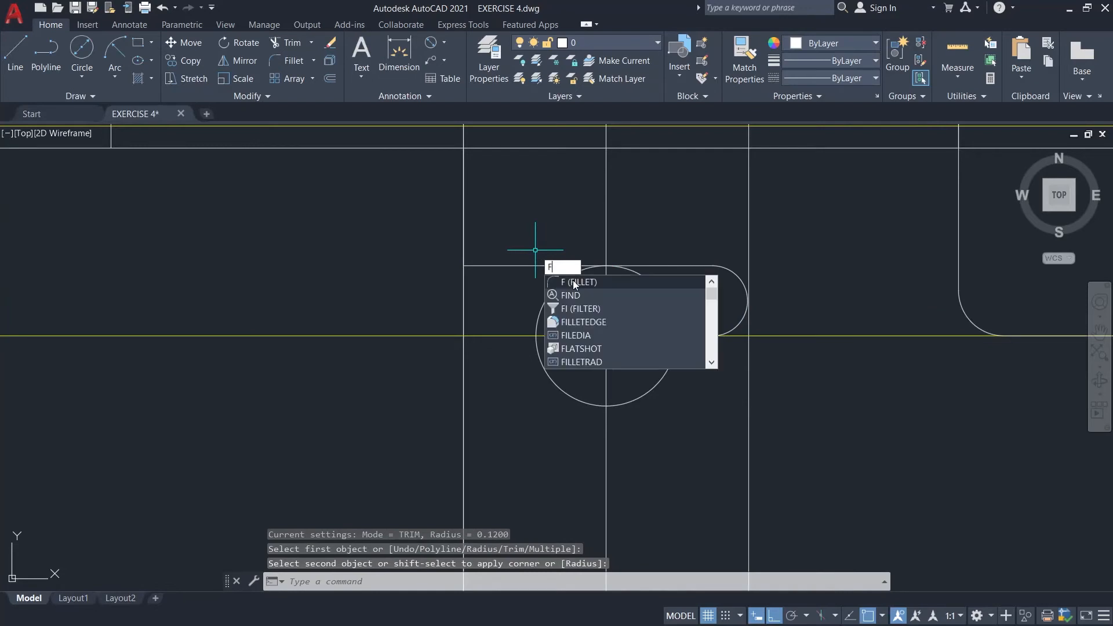
- Apply 0.12 fillets to the block's upper-left corner and to the corner between the tangent line and the left vertical edge
key("Return")
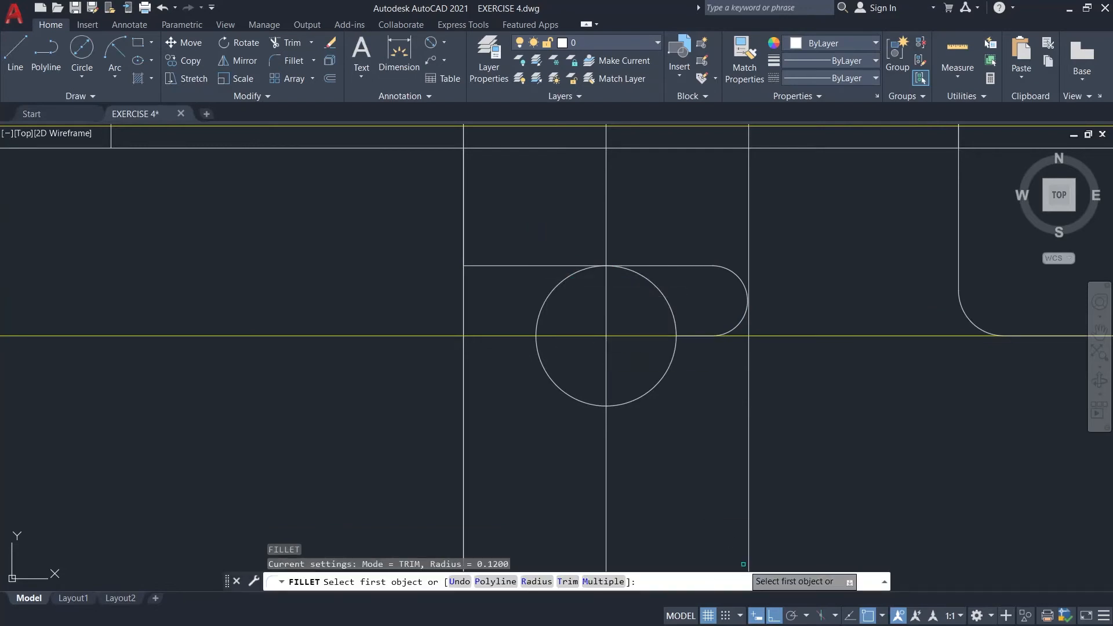
left_click(605, 580)
scroll(688, 398, "down", 2)
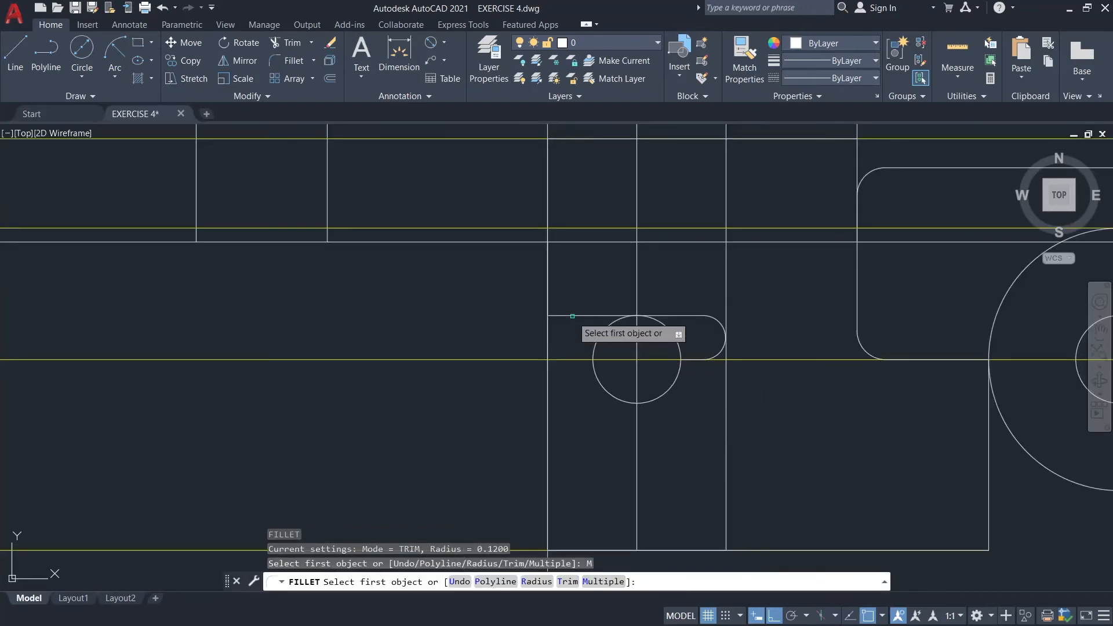
left_click(572, 316)
left_click(548, 265)
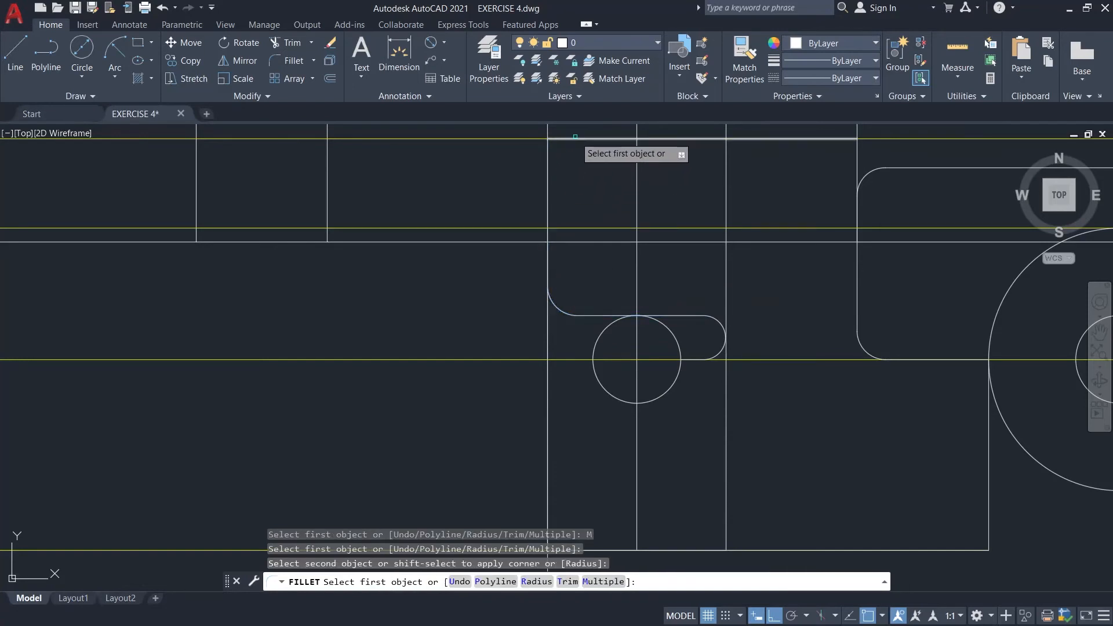
left_click(575, 139)
left_click(548, 159)
- Fillet both bottom corners of the narrow block around the 0.375 hole with a 0.12 radius
middle_click_drag(837, 403, 839, 292)
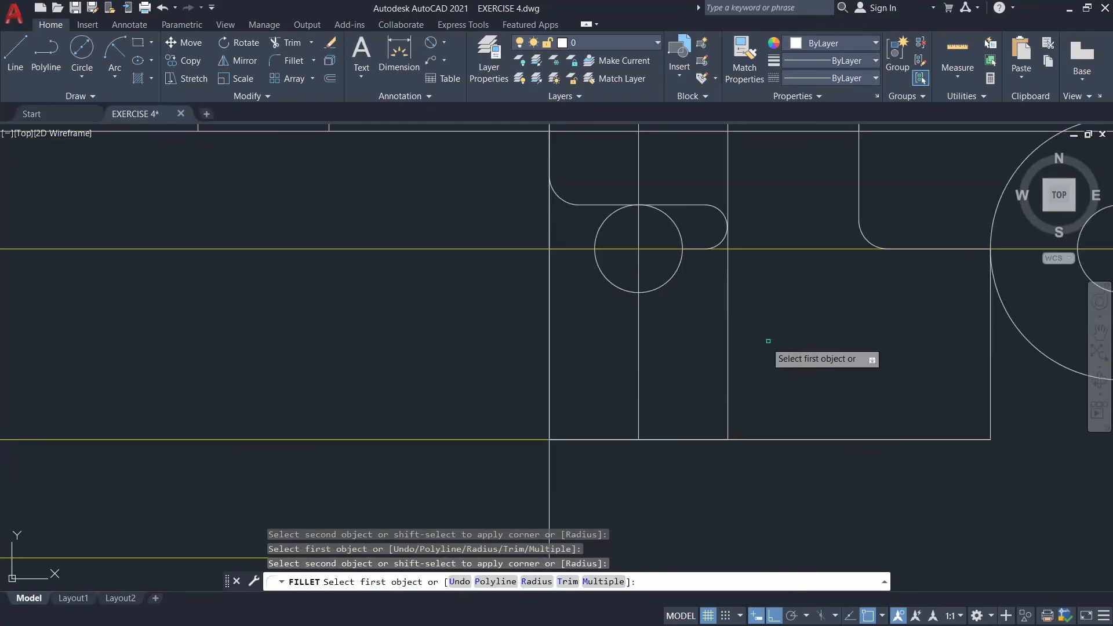
left_click(549, 380)
left_click(591, 440)
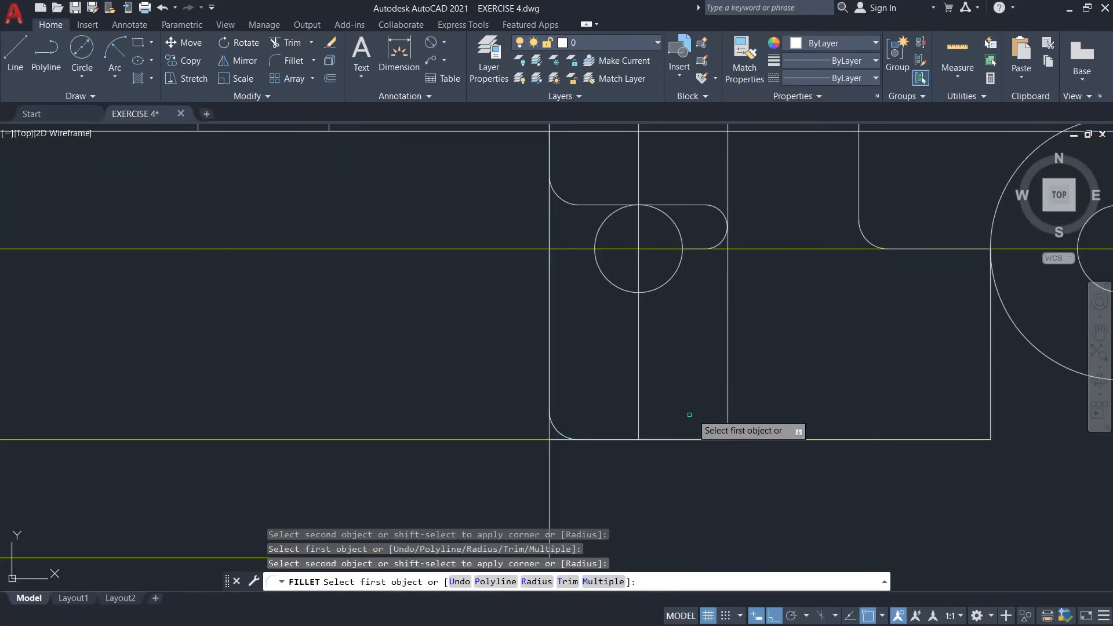
left_click(727, 403)
left_click(705, 436)
key("Escape")
scroll(788, 374, "down", 1)
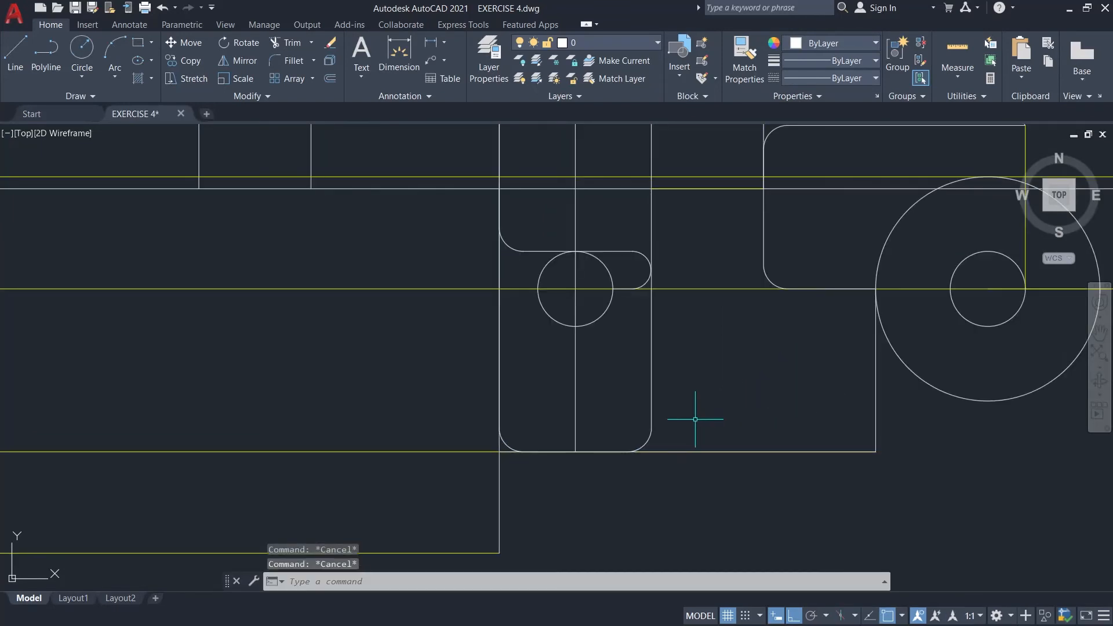
- Try to trim the leftover base line stub outside the block's lower-left fillet
type("tr")
key("Return")
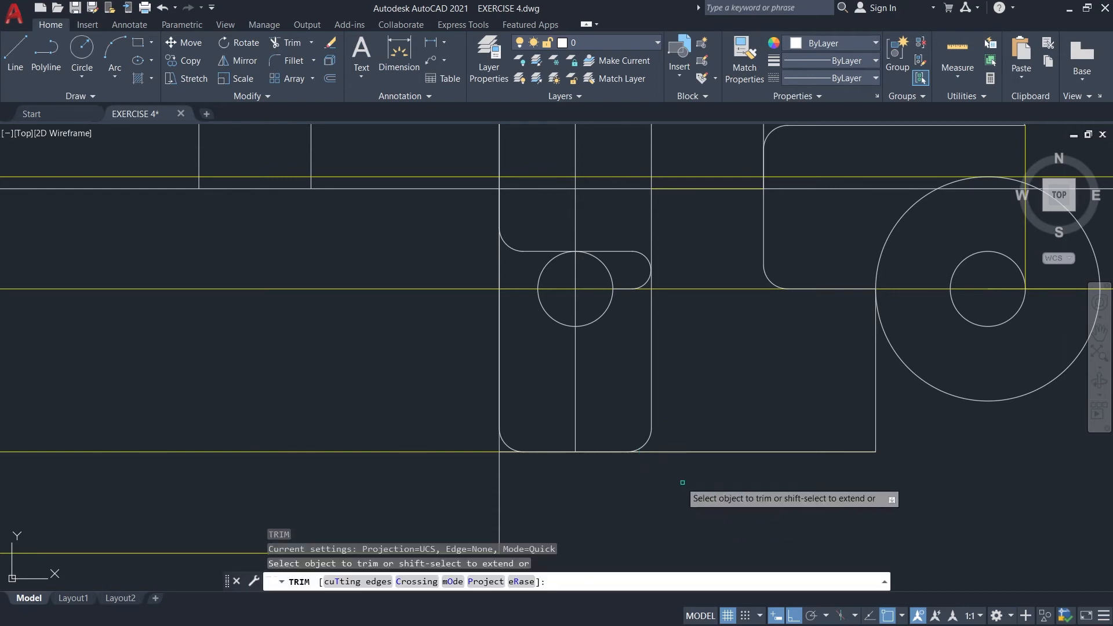
left_click(506, 452)
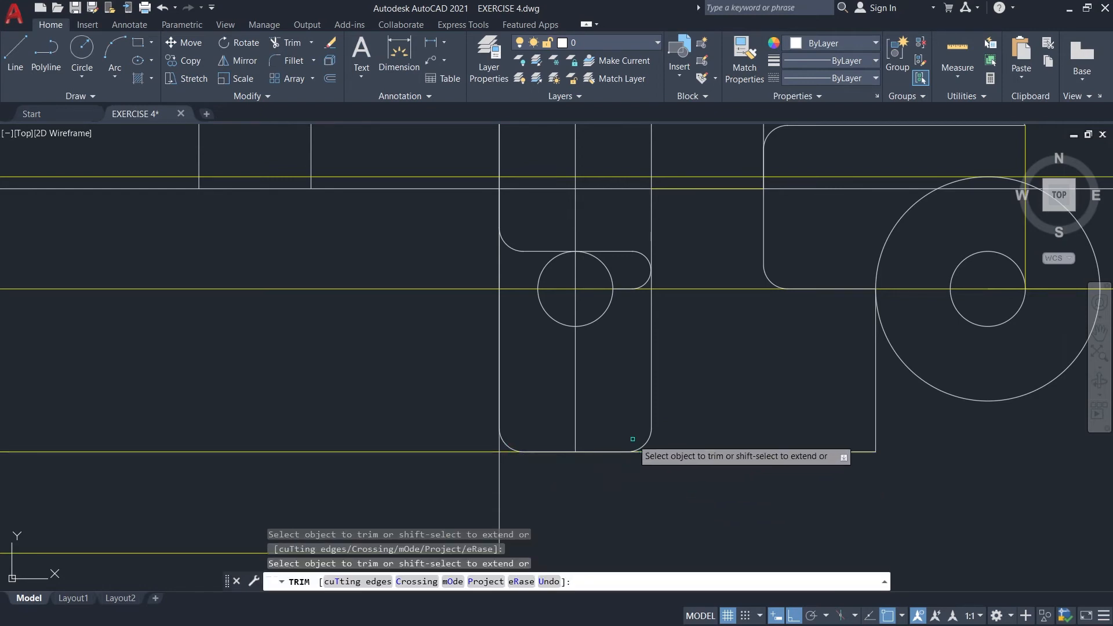
key("Escape")
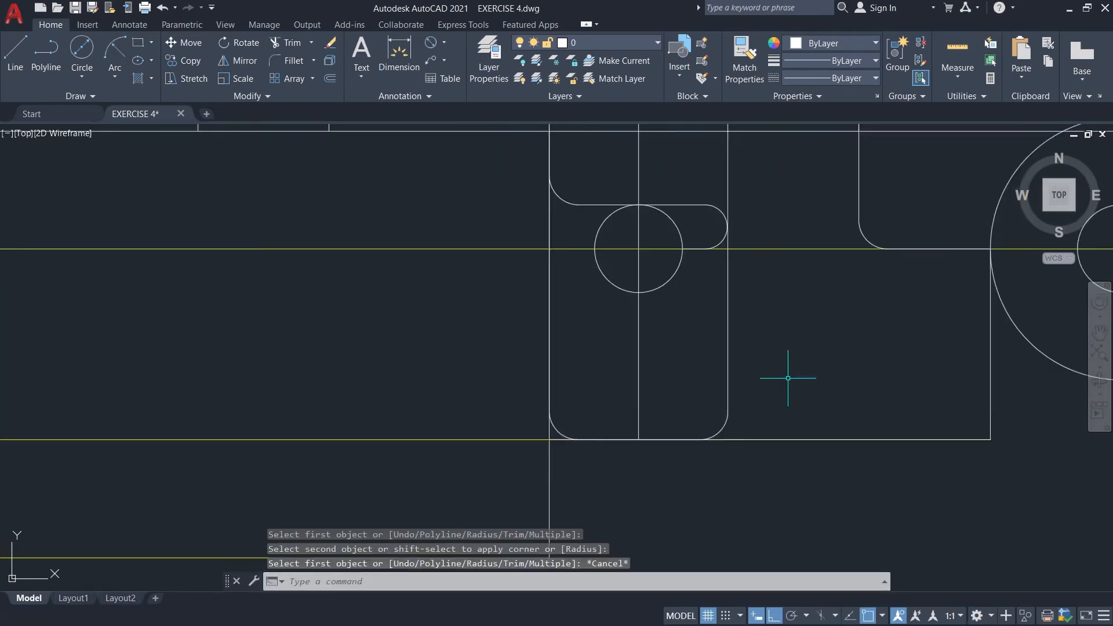
- On the GUIDE layer, draw a line 0.94 down from the right edge's lower end and 4.7 to the left
scroll(788, 378, "down", 6)
middle_click_drag(676, 386, 745, 353)
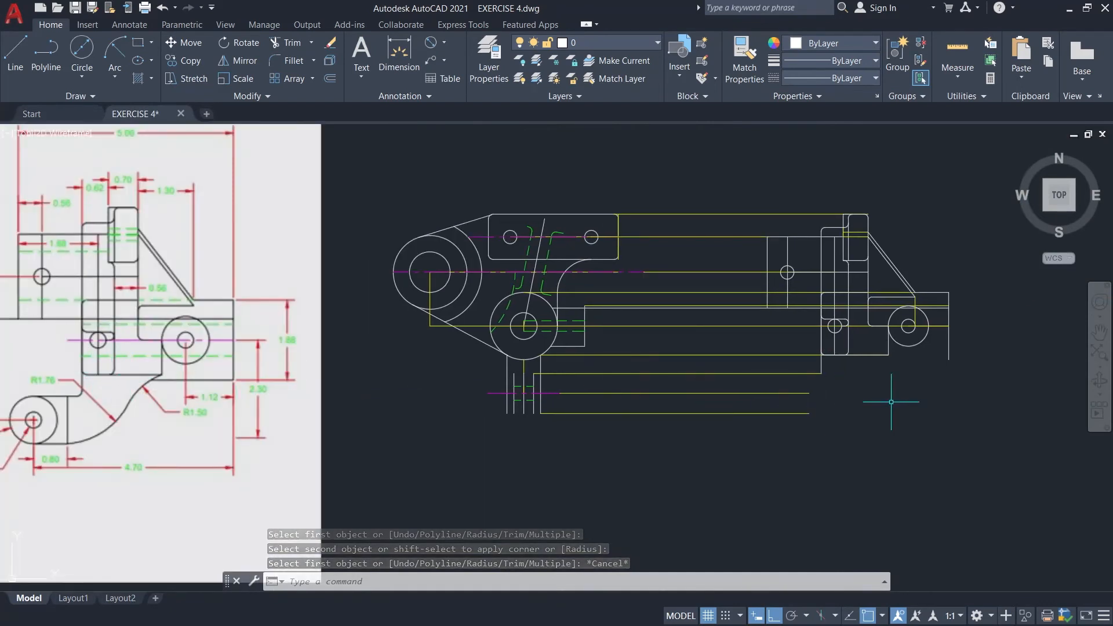
left_click(659, 43)
left_click(604, 110)
type("l")
key("Return")
left_click(949, 359)
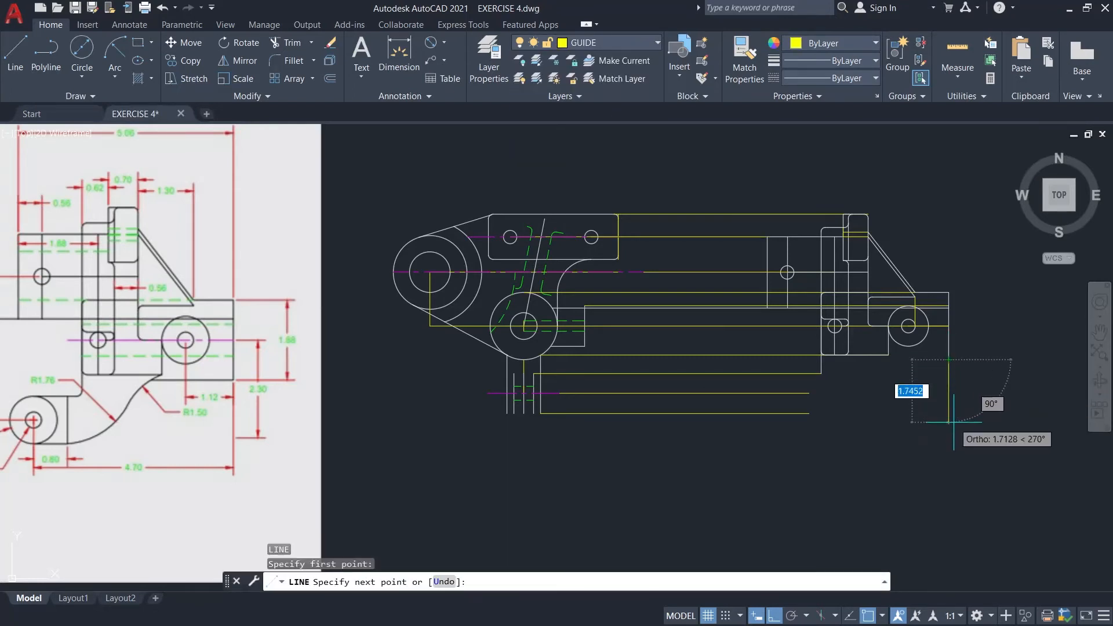
type("0.94")
key("Return")
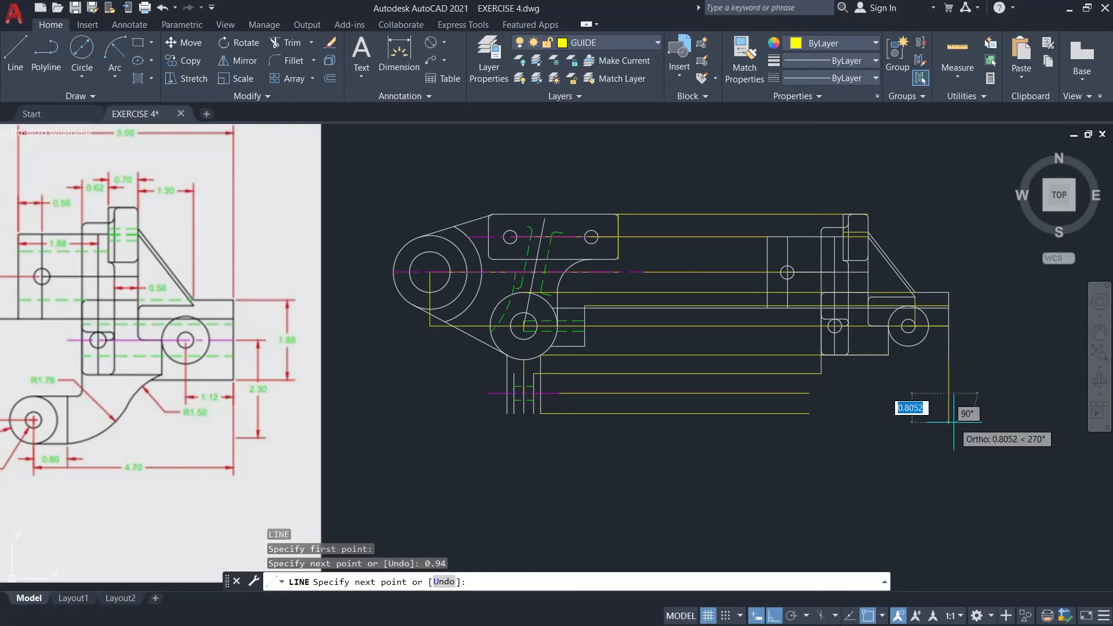
type("4.7")
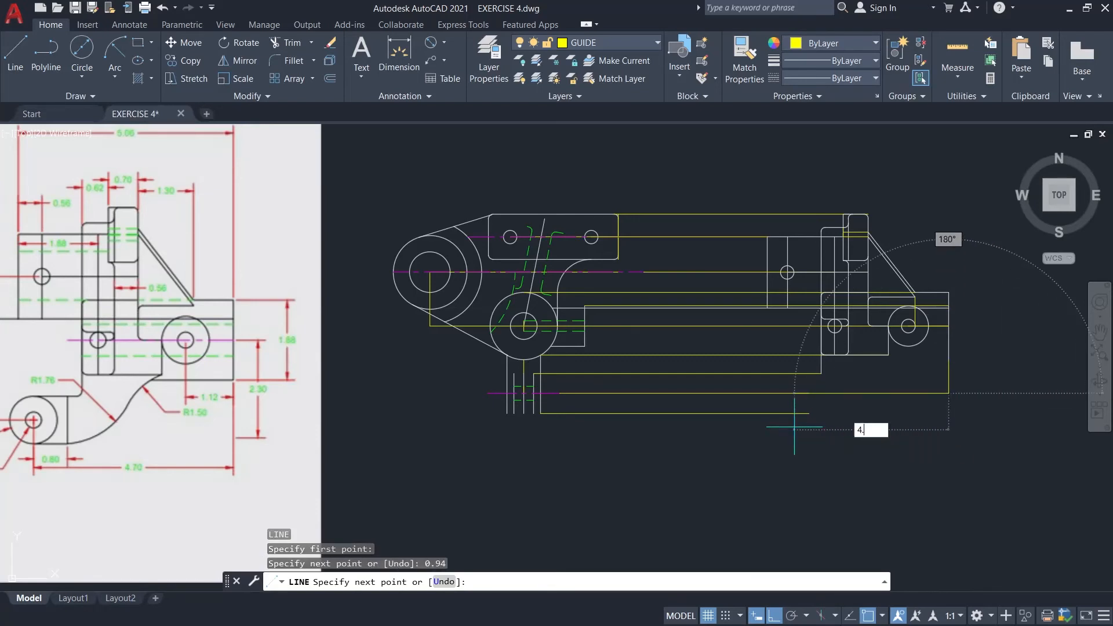
key("Return")
key("Escape")
- Make layer 0 current and draw a 0.375 diameter circle at the left end of the 4.7 guide line
left_click(593, 42)
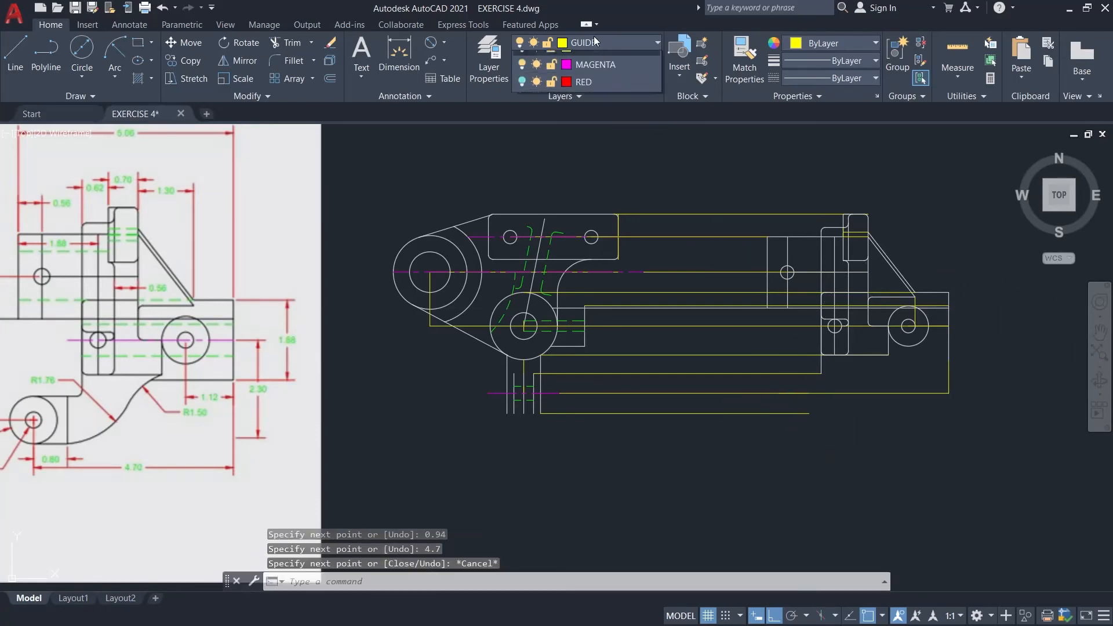
left_click(591, 62)
left_click(801, 393)
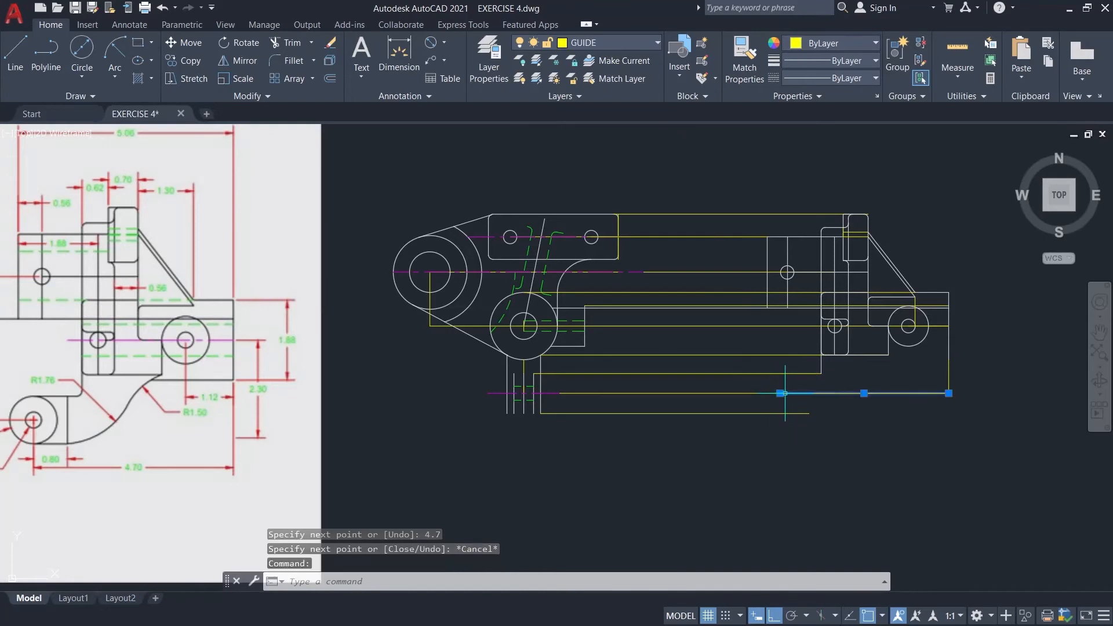
scroll(893, 400, "up", 2)
left_click(82, 52)
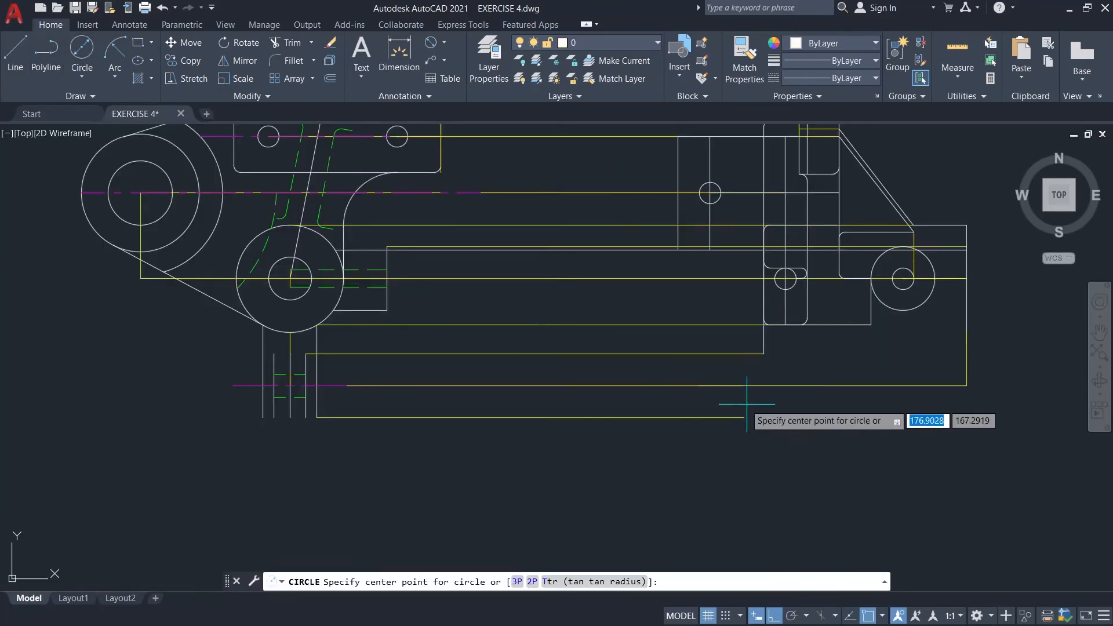
left_click(698, 385)
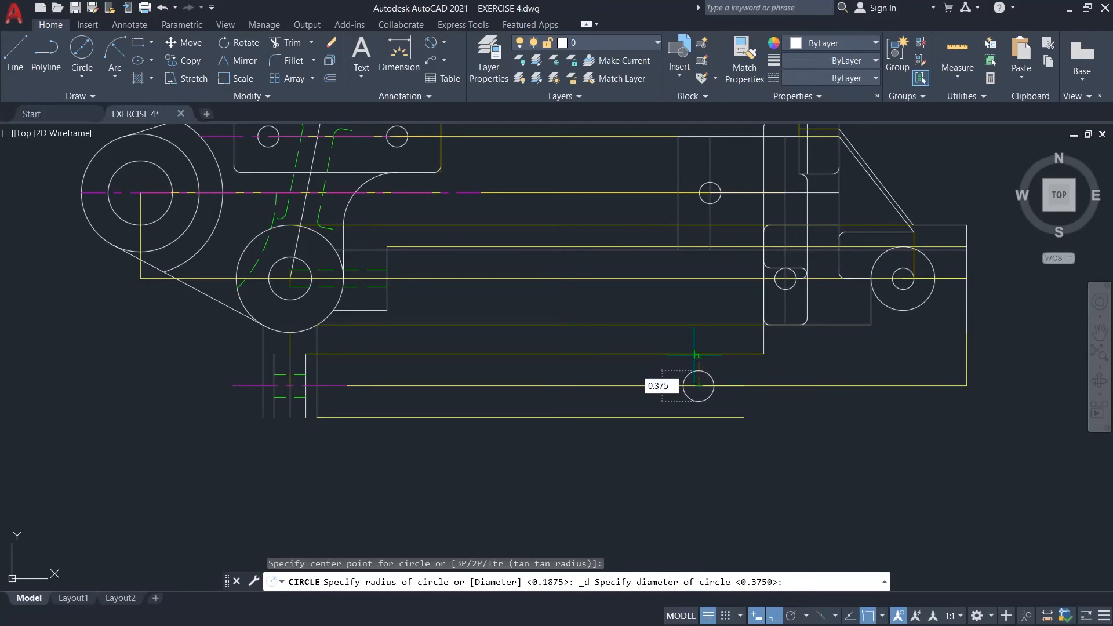
type("0.375")
key("Return")
- Draw a concentric 1.12 diameter circle around the new 0.375 circle
left_click(82, 52)
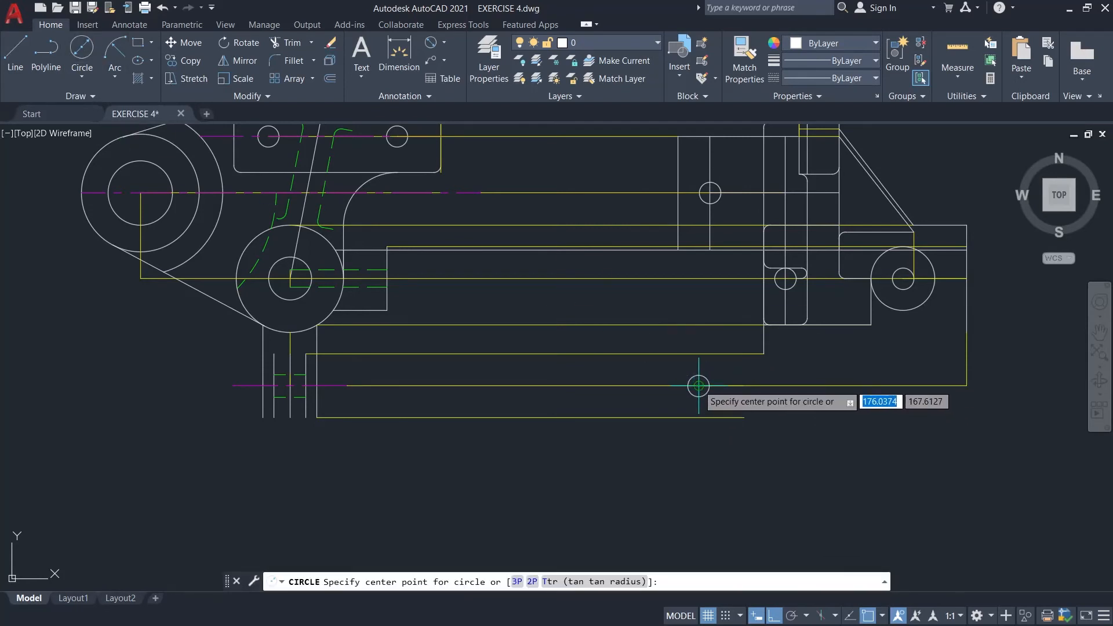
left_click(698, 386)
type("1")
key("Return")
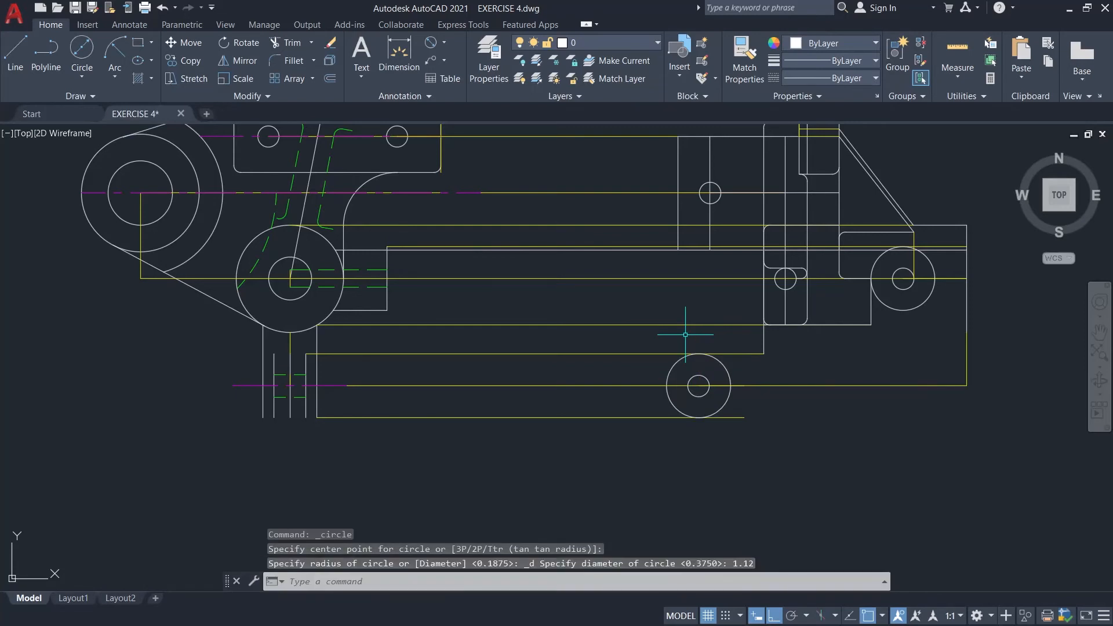
- Draw a horizontal line from the 1.12 circle's top quadrant to the lower end of the vertical edge on its right
type("l")
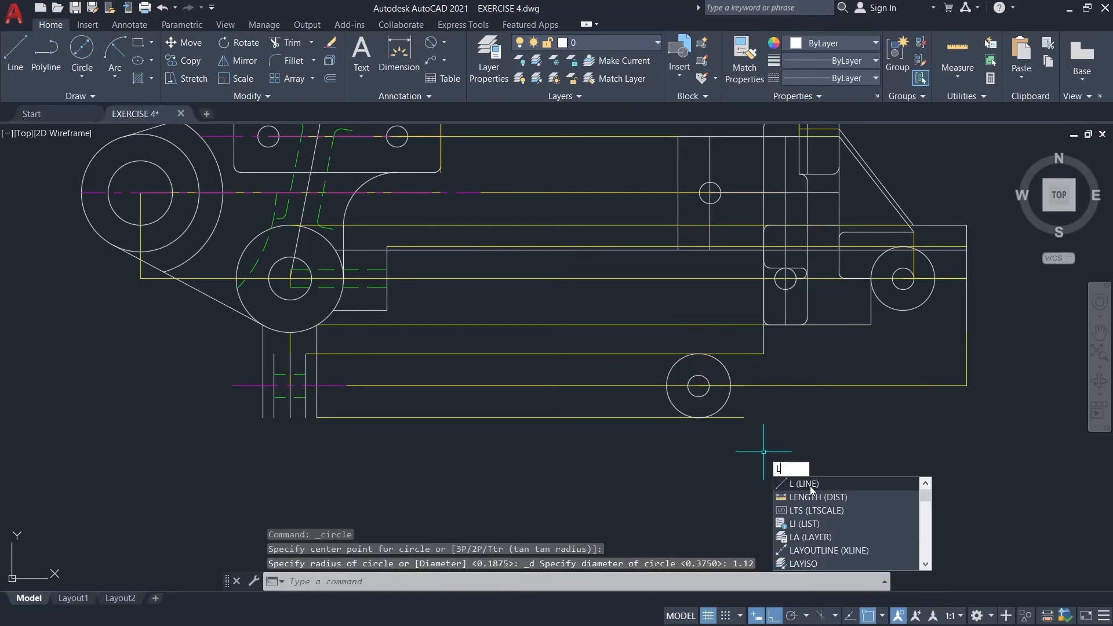
key("Return")
left_click(699, 353)
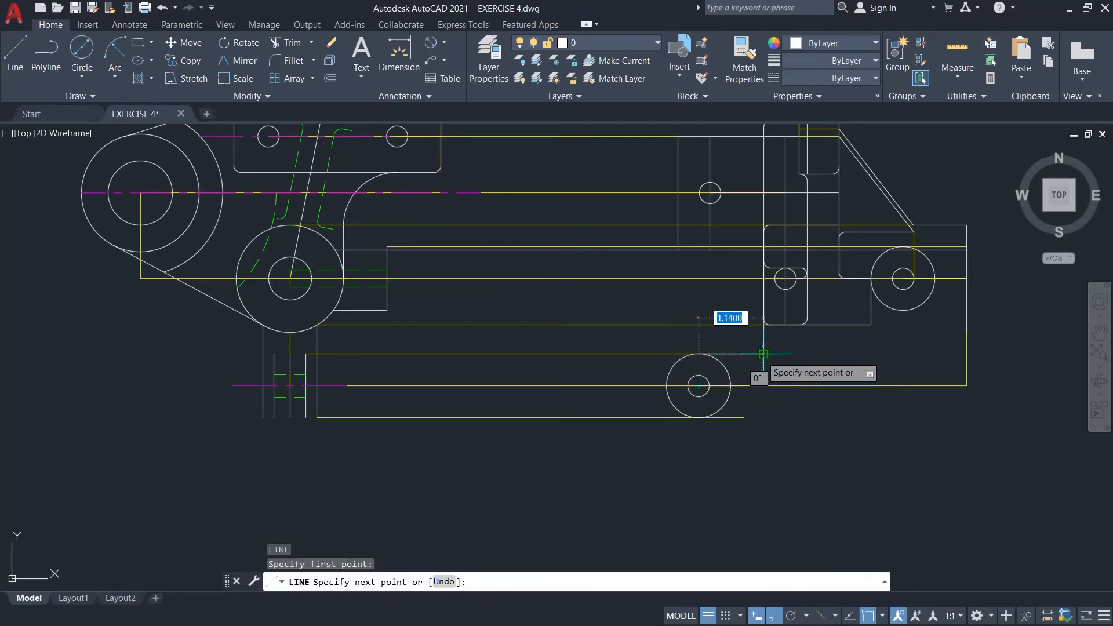
key("Escape")
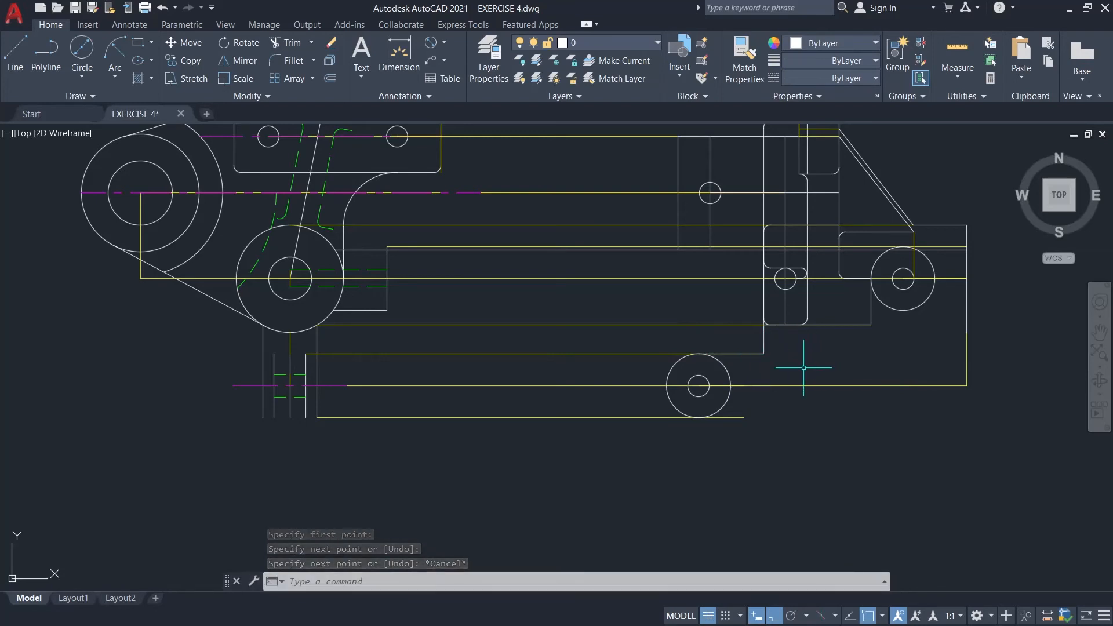
- On the GUIDE layer, draw a short horizontal line between the narrow block's right edge and the next vertical edge, along the existing horizontal edge
scroll(829, 247, "up", 4)
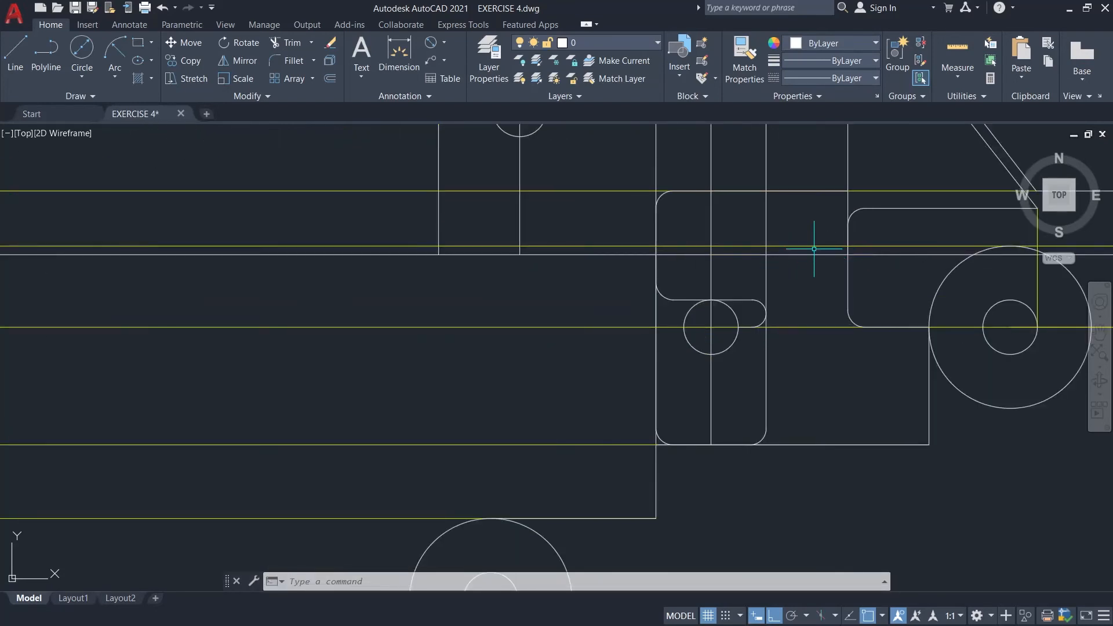
left_click(599, 43)
left_click(585, 112)
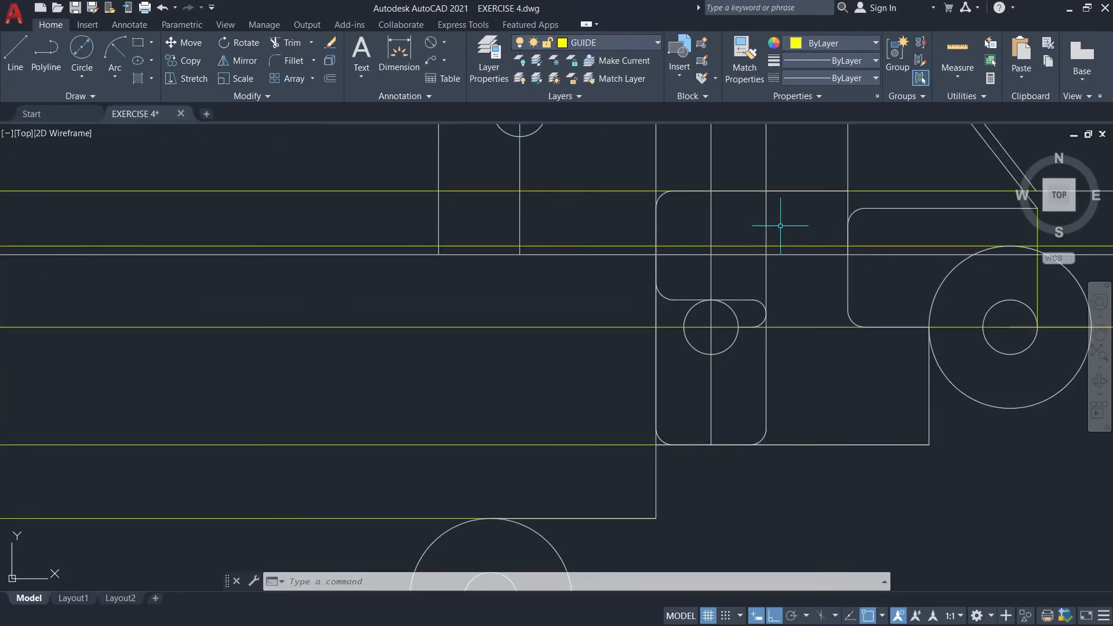
type("l")
key("Return")
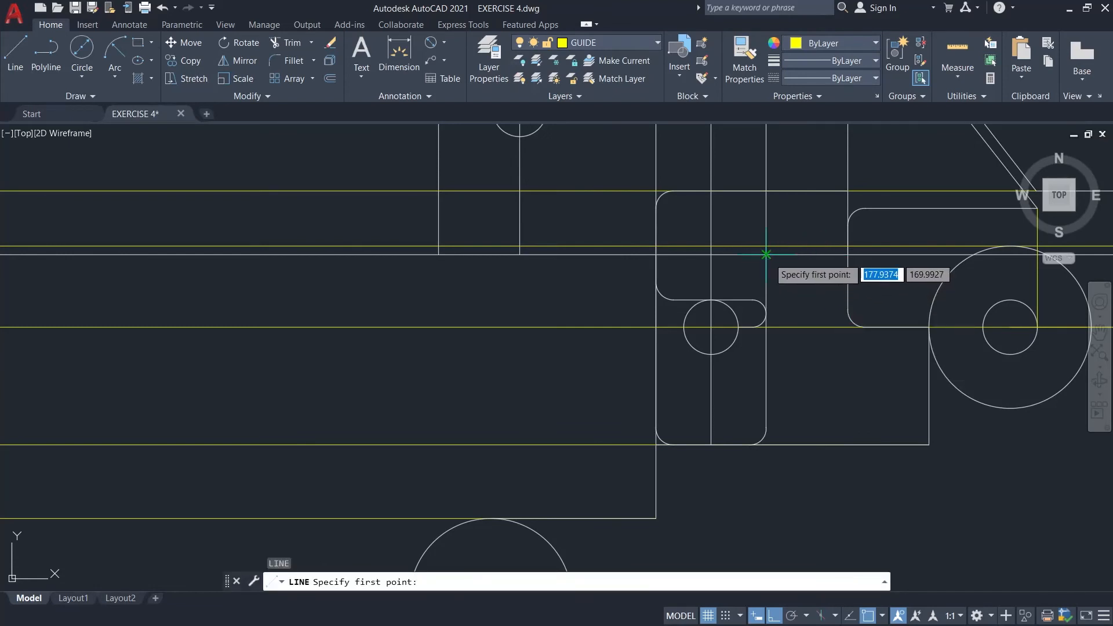
left_click(766, 254)
left_click(846, 254)
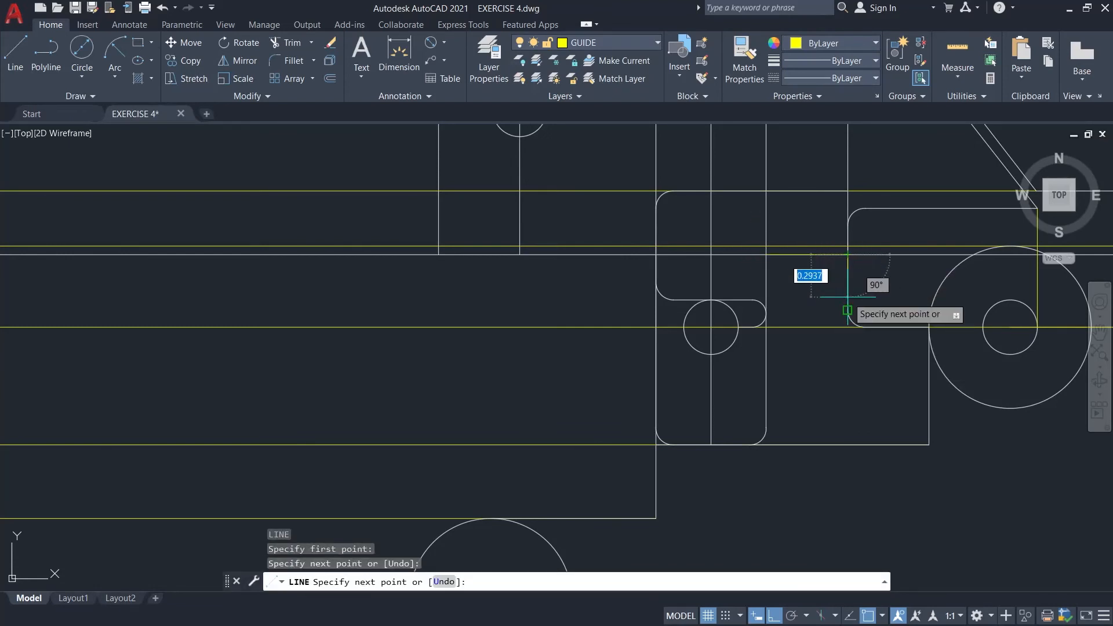
key("Escape")
- Draw a vertical guide line from the short guide's midpoint down to the 4.7 horizontal guide
key("Return")
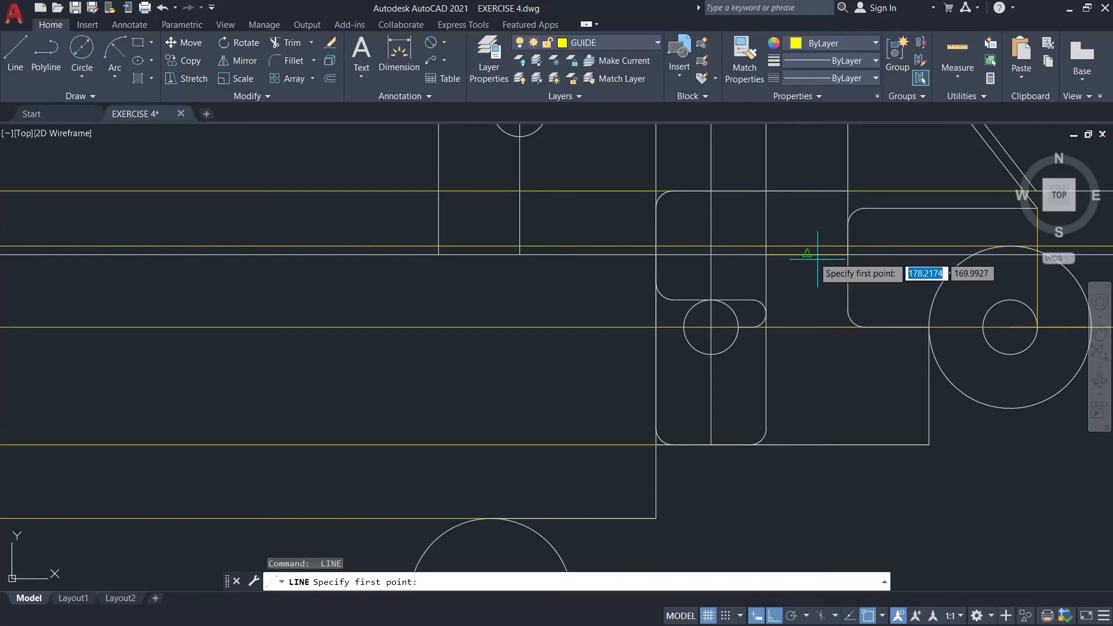
scroll(802, 249, "up", 3)
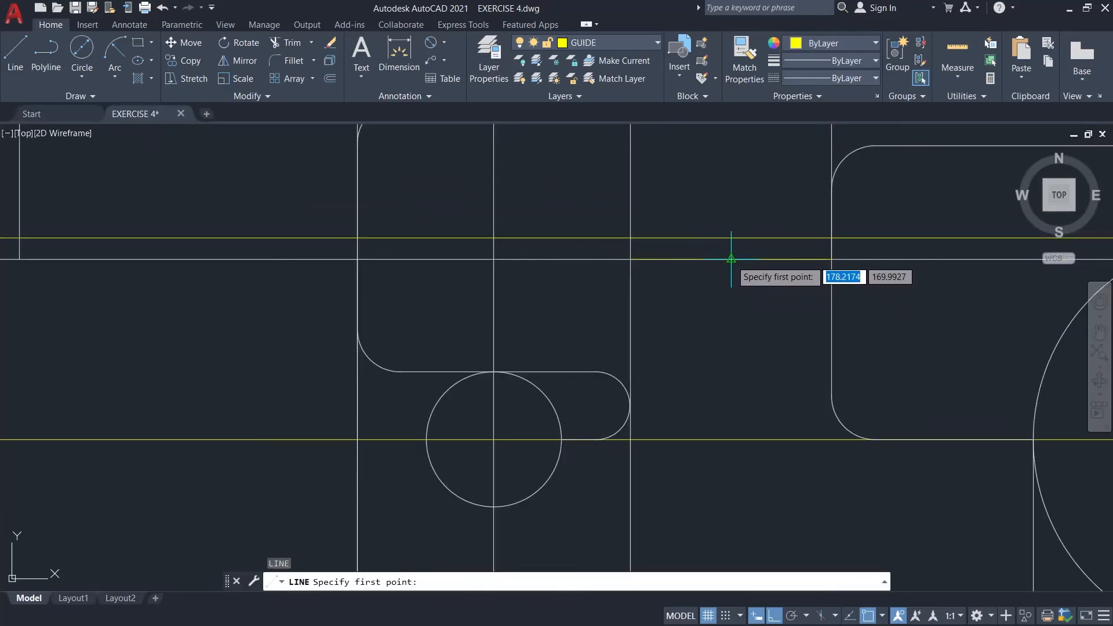
left_click(731, 258)
scroll(744, 407, "down", 5)
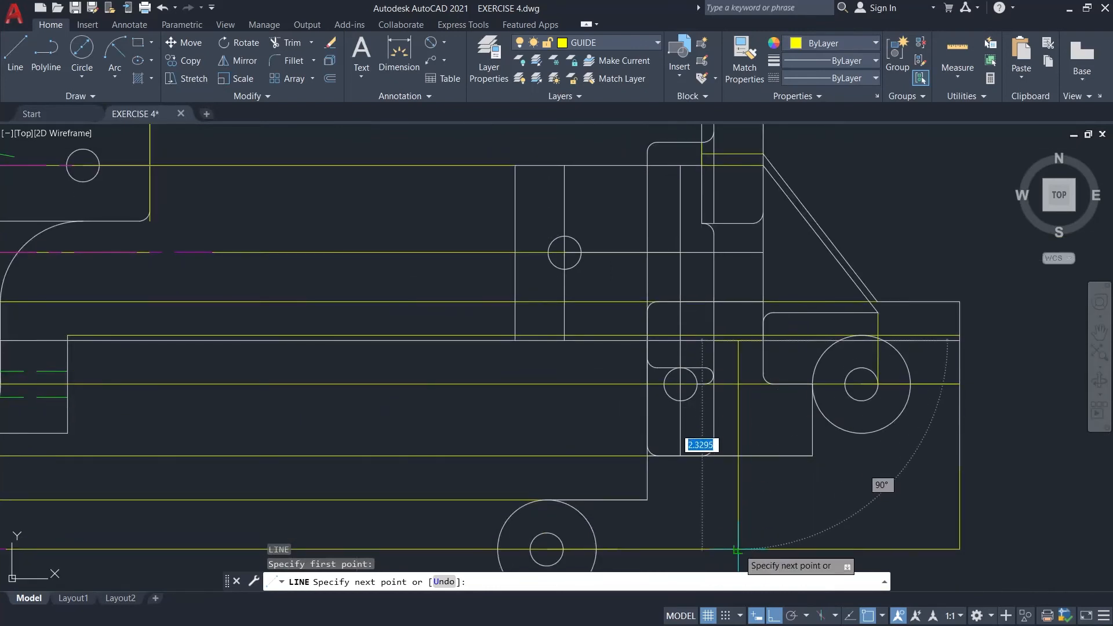
left_click(738, 549)
key("Escape")
scroll(741, 310, "up", 3)
left_click(757, 445)
scroll(790, 410, "down", 5)
key("Escape")
middle_click_drag(803, 464, 772, 381)
scroll(752, 418, "up", 4)
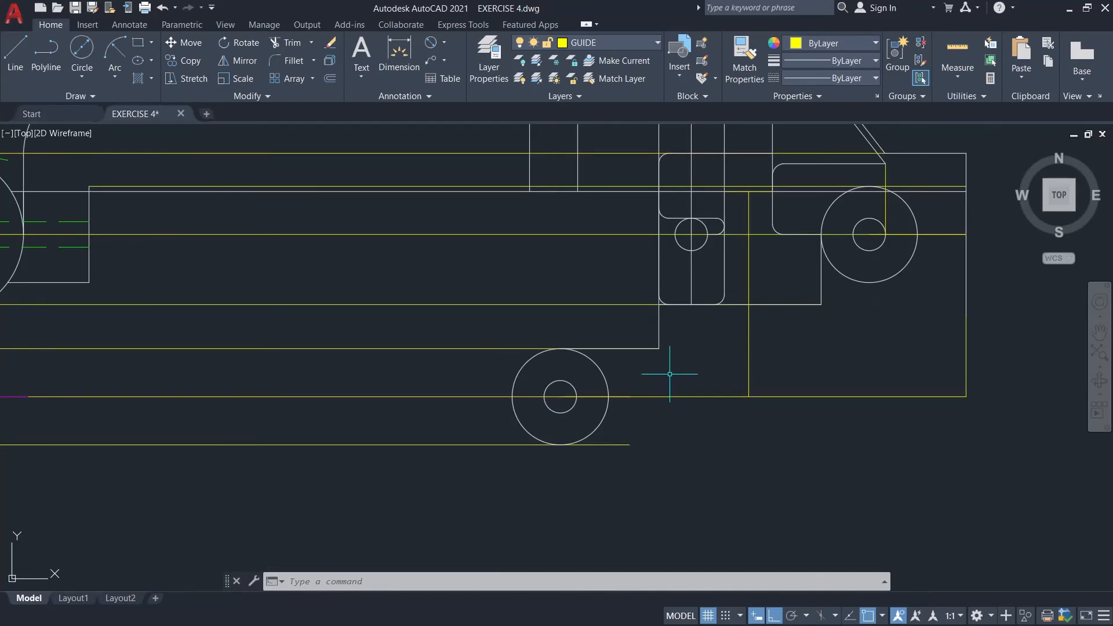
- Draw a vertical guide line beside the 1.12 circle, from the lower guide's end point on the circle's centre line up to the horizontal edge
type("l")
key("Return")
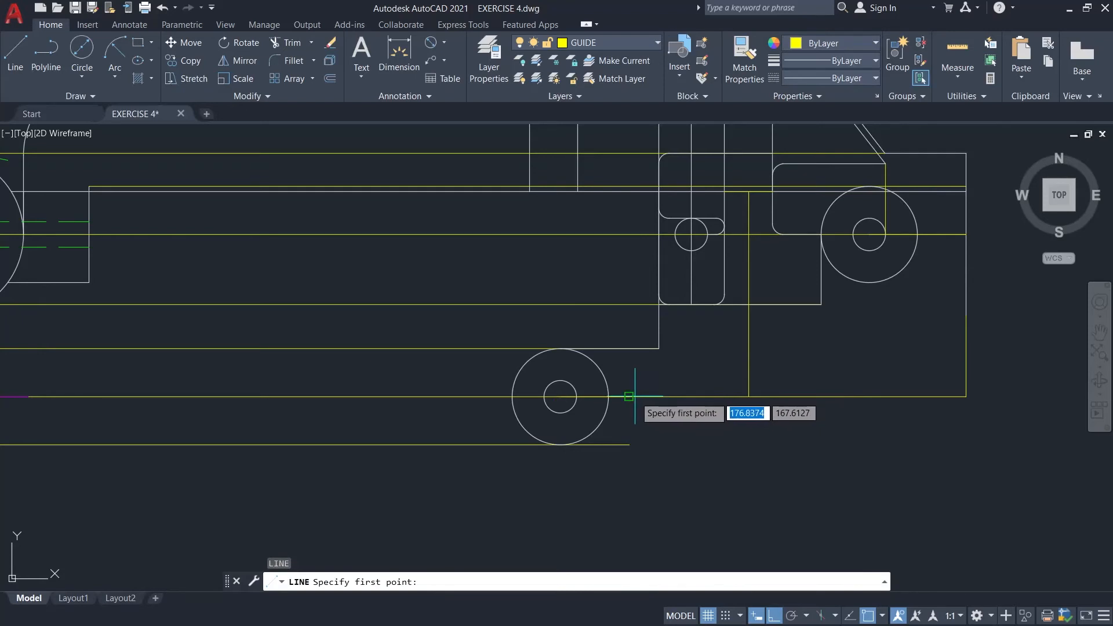
left_click(628, 397)
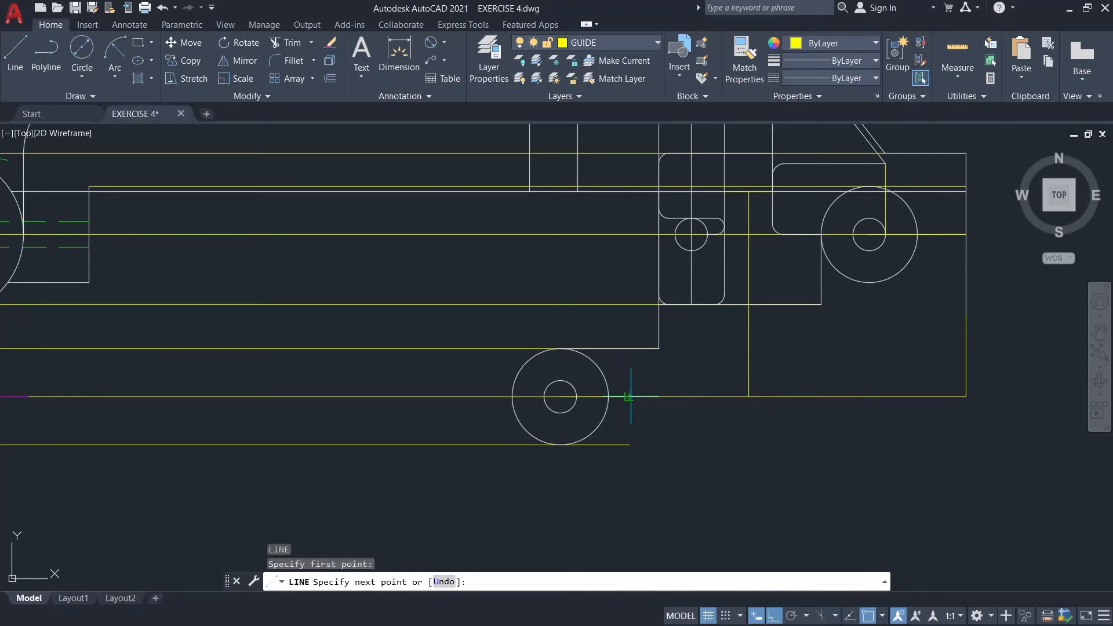
left_click(628, 349)
key("Escape")
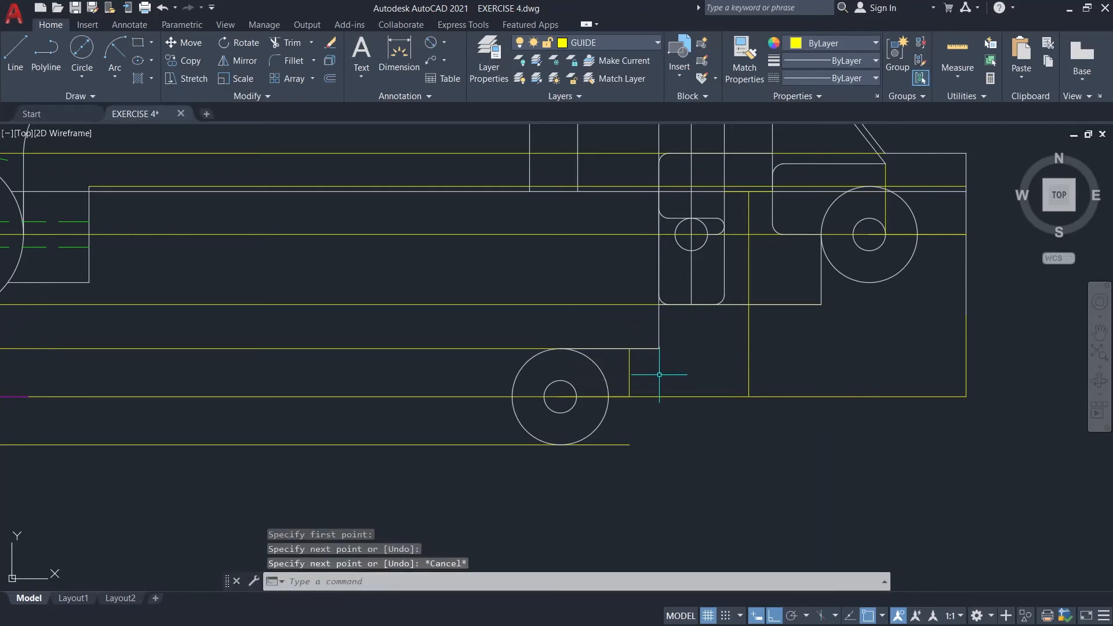
- Draw a horizontal guide line from the short vertical guide's midpoint across to the long vertical guide
type("L")
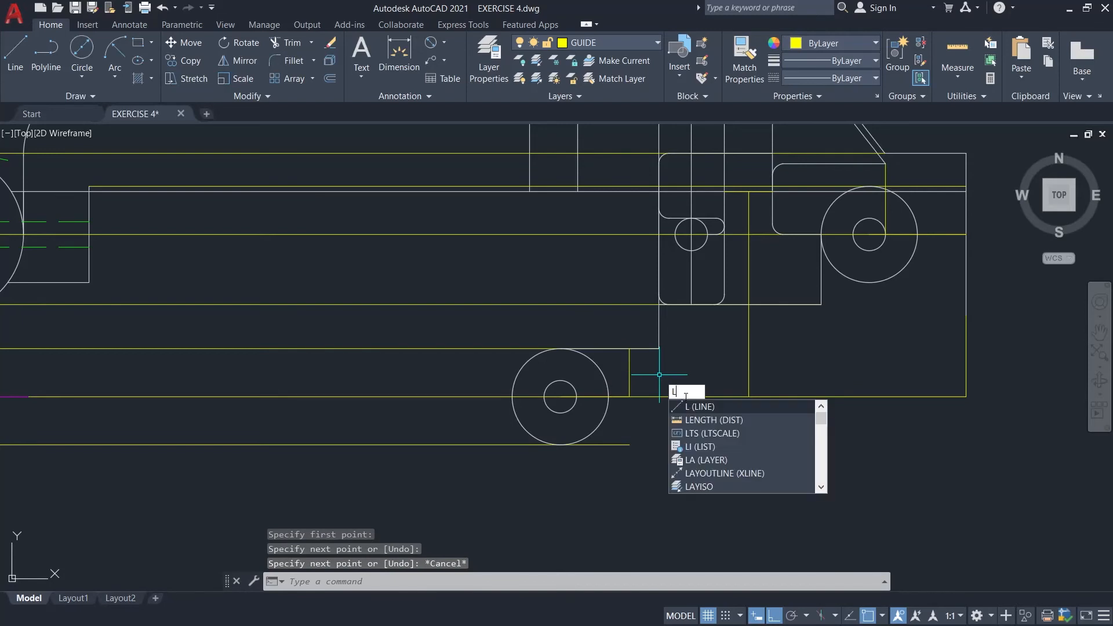
key("Return")
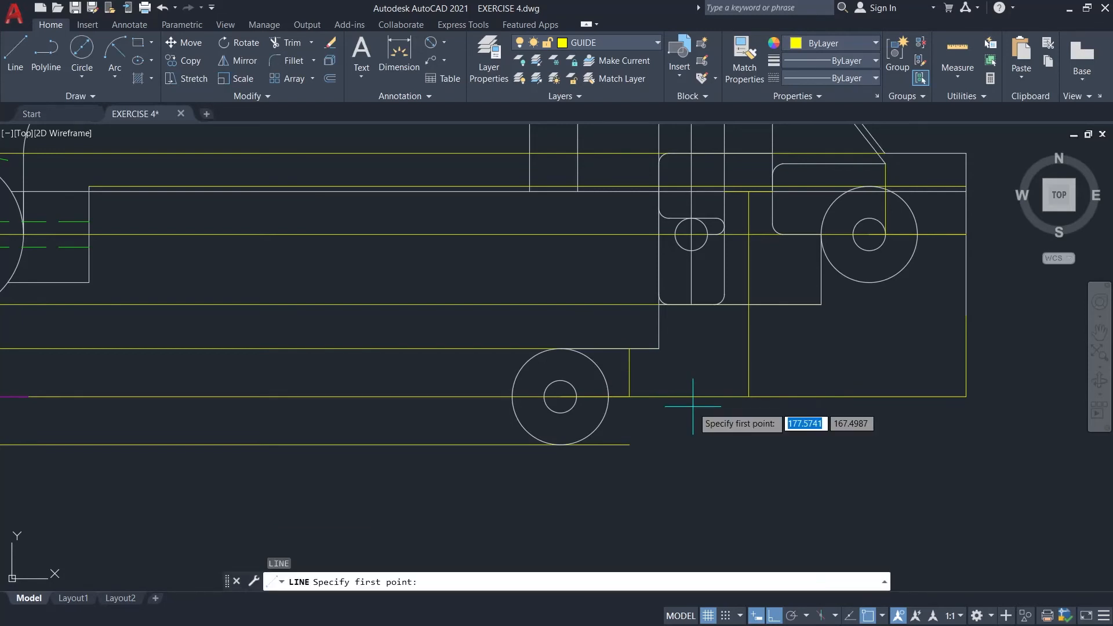
left_click(629, 372)
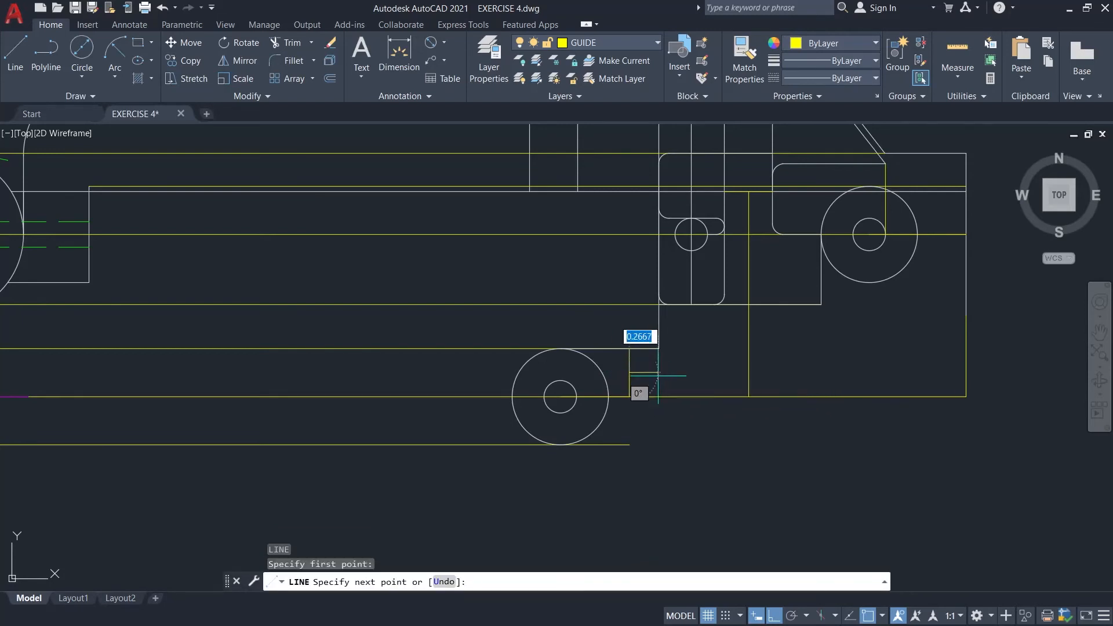
left_click(747, 373)
key("Return")
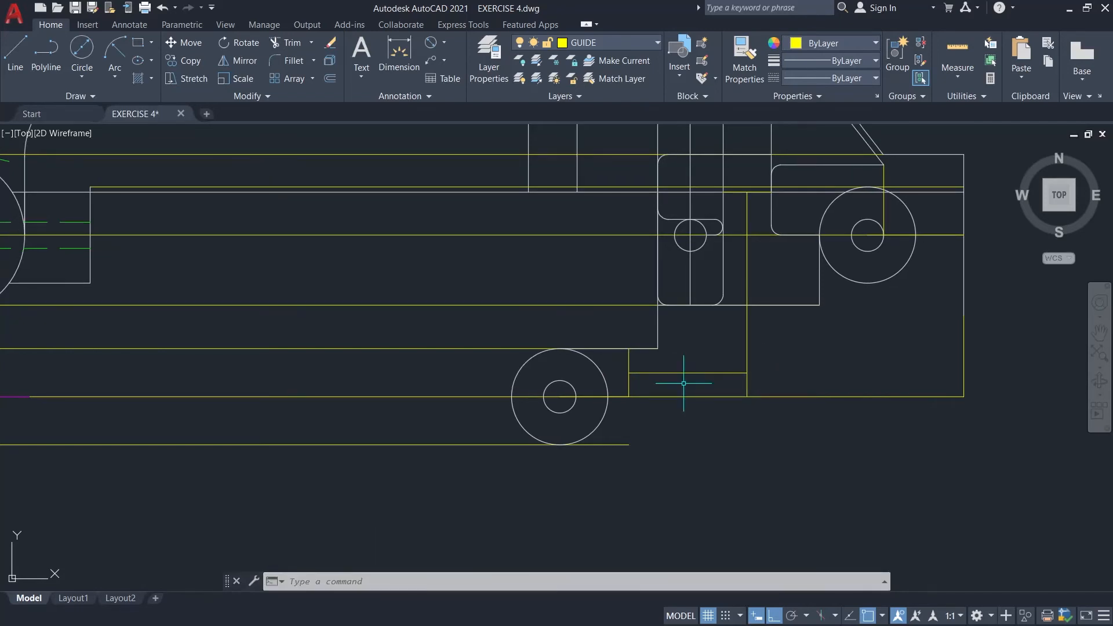
- On layer 0, draw a 0.80 line rightward from the 1.12 circle's bottom quadrant and continue it vertically up to the arm's upper edge
left_click(614, 40)
left_click(602, 54)
scroll(685, 385, "down", 2)
key("Return")
scroll(606, 354, "up", 4)
left_click(541, 347)
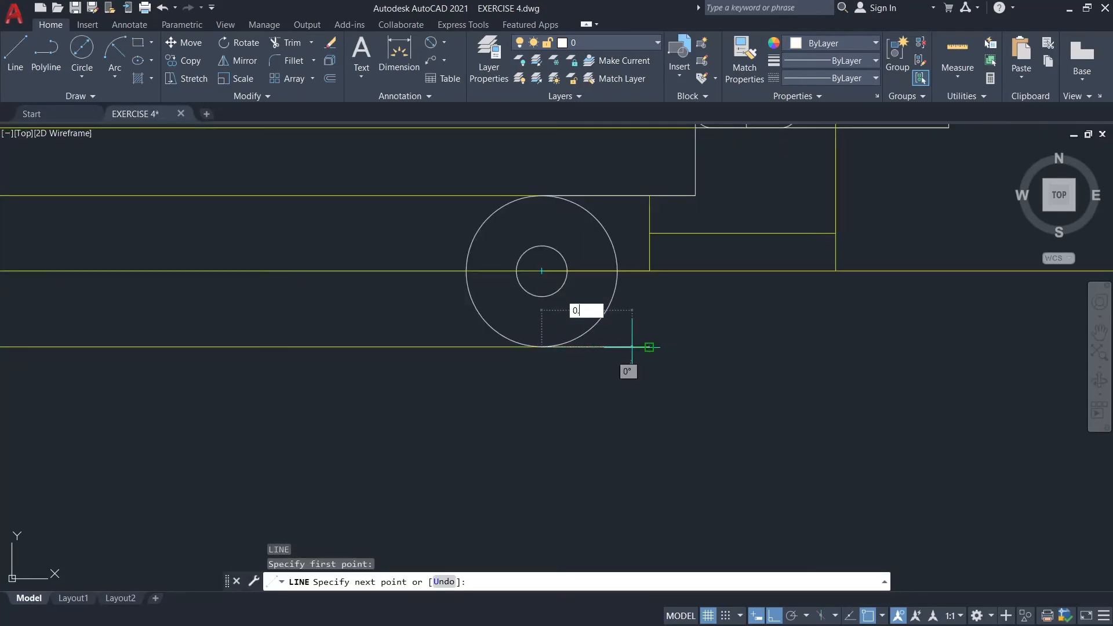
type("0.80")
key("Return")
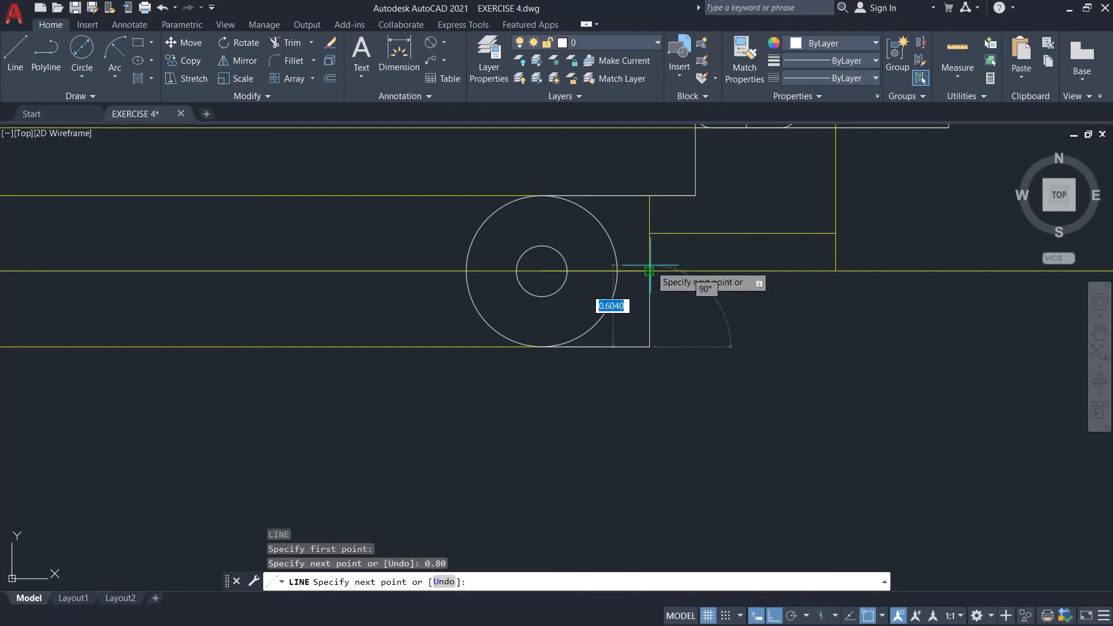
left_click(649, 196)
key("Escape")
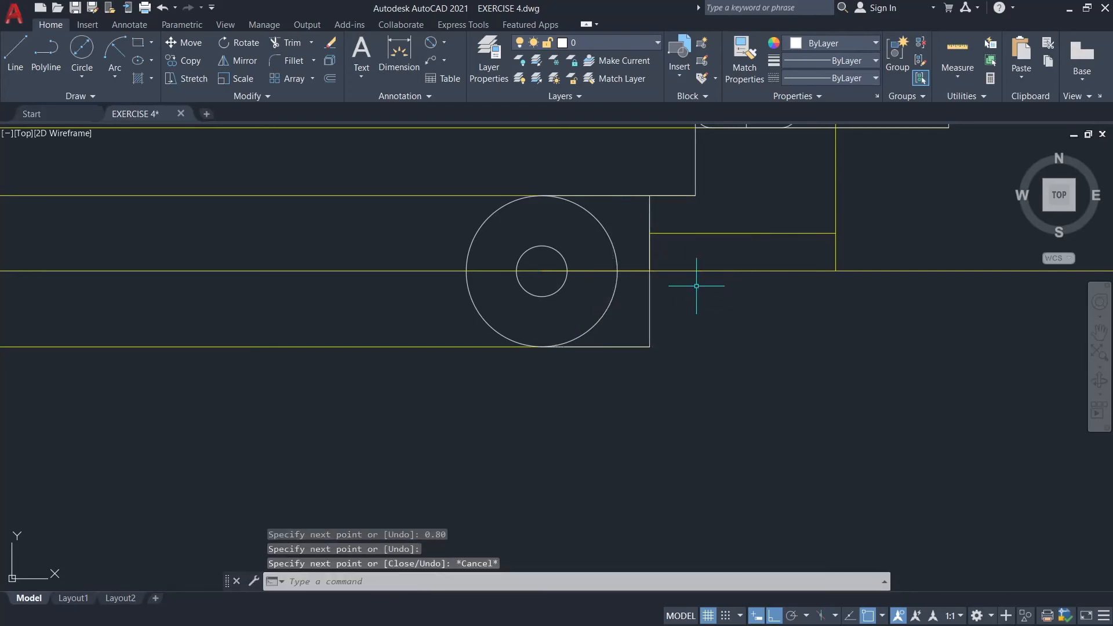
left_click(649, 225)
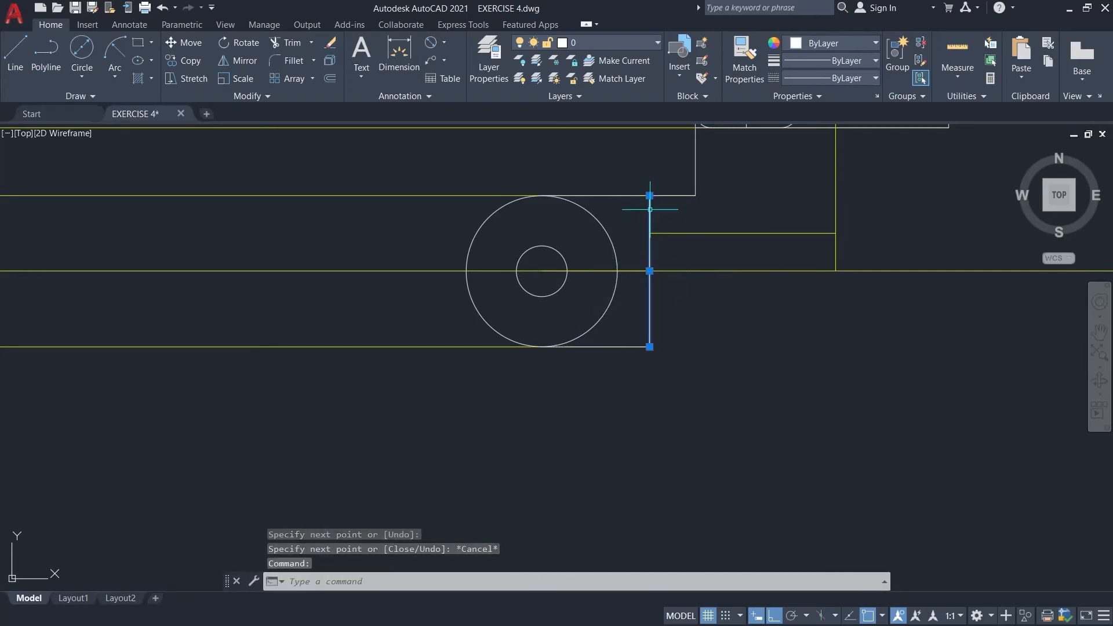
key("Escape")
scroll(718, 341, "down", 6)
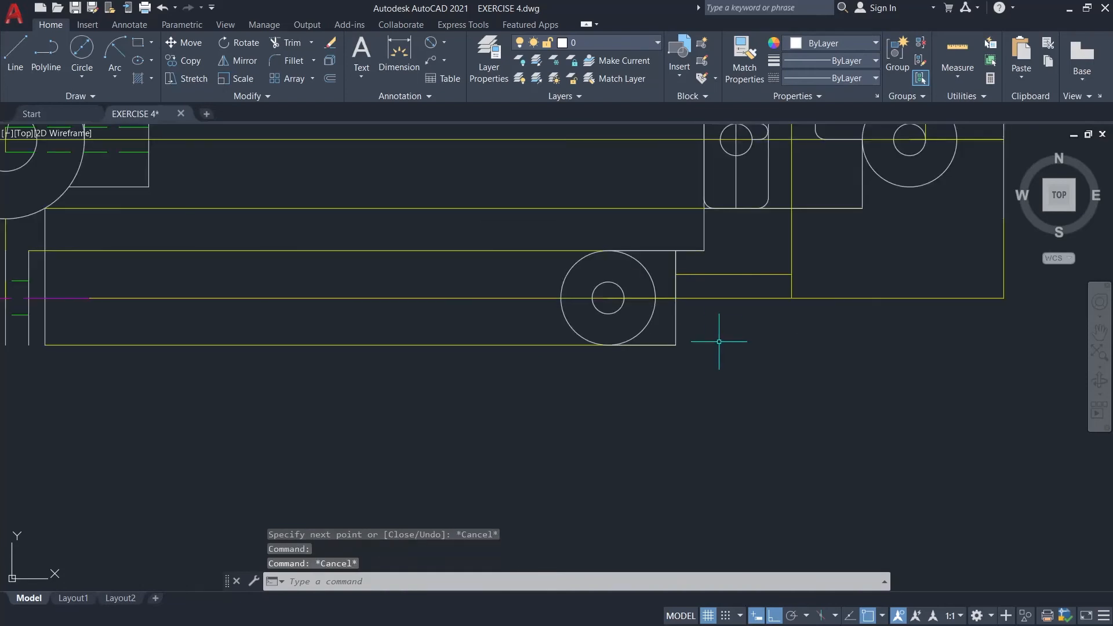
- Draw a start-end-radius arc of radius 1.76 from the arm's lower right corner to the intersection of the horizontal and long vertical guides
scroll(719, 341, "down", 3)
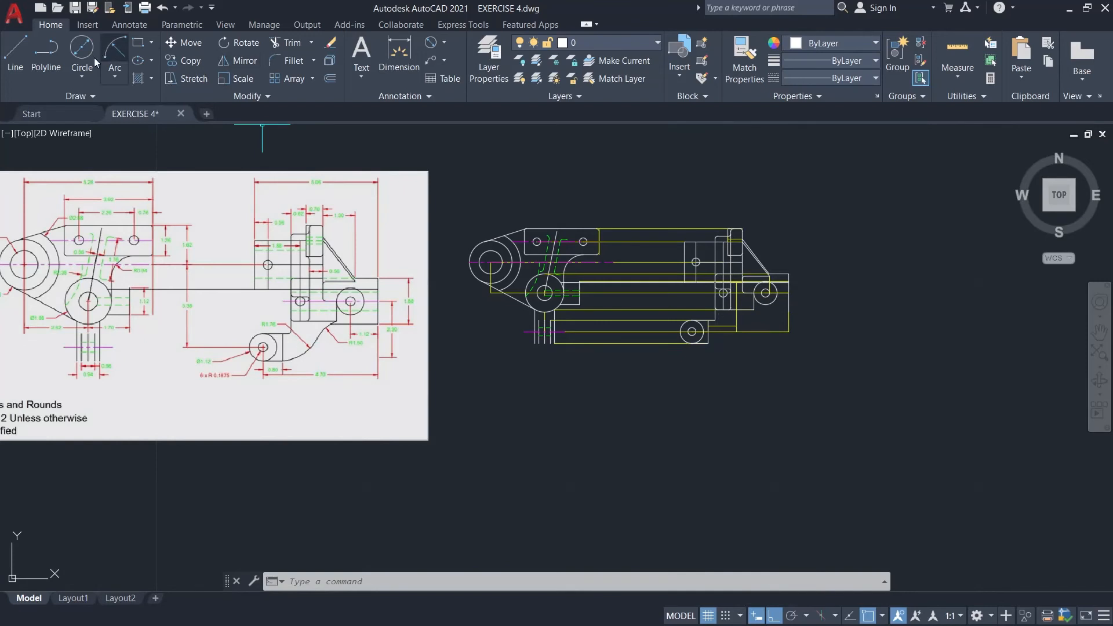
left_click(83, 75)
left_click(116, 77)
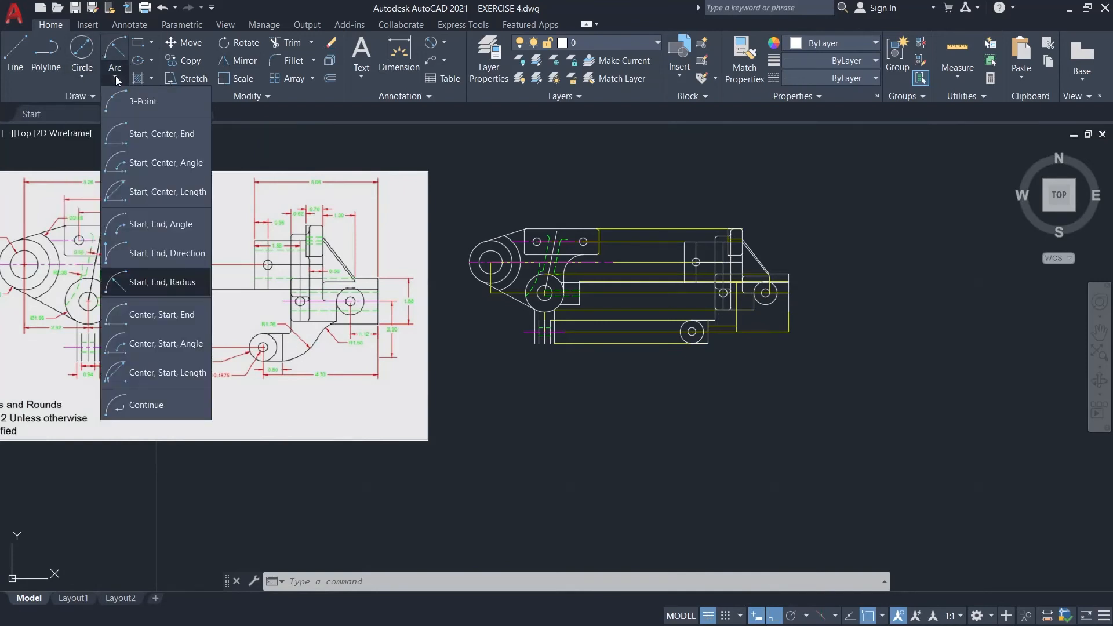
left_click(178, 286)
scroll(799, 352, "up", 4)
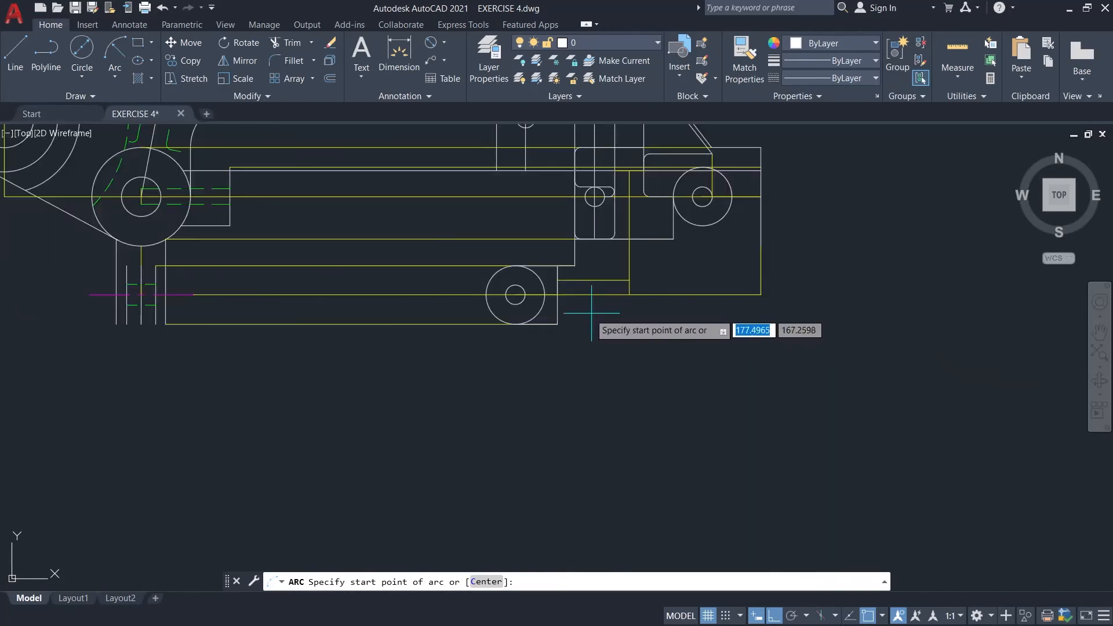
scroll(622, 279, "up", 4)
left_click(557, 323)
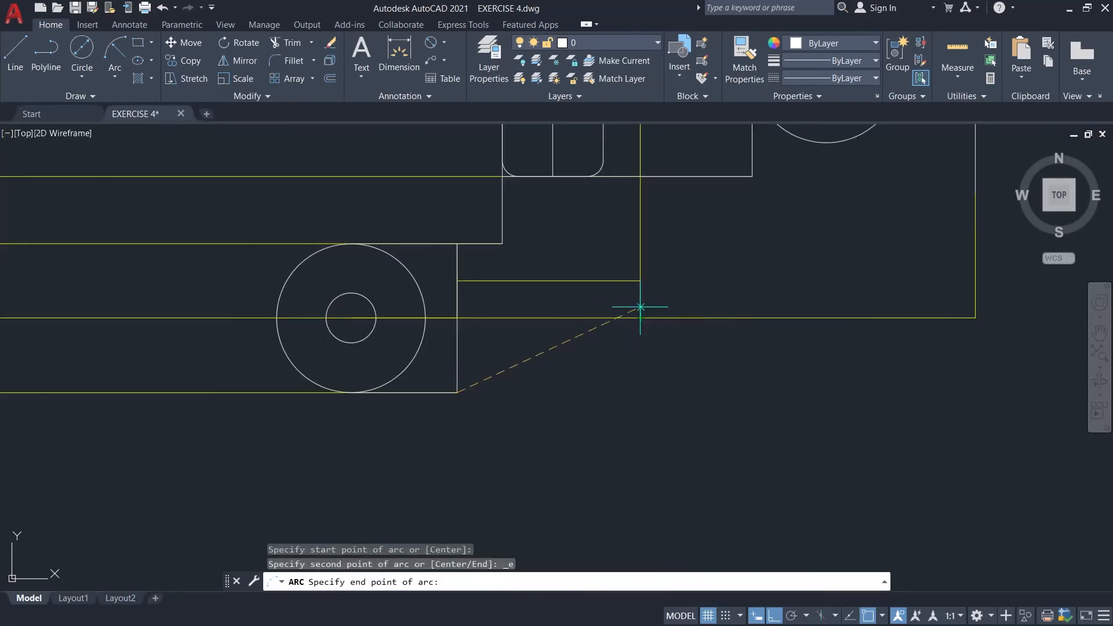
left_click(640, 281)
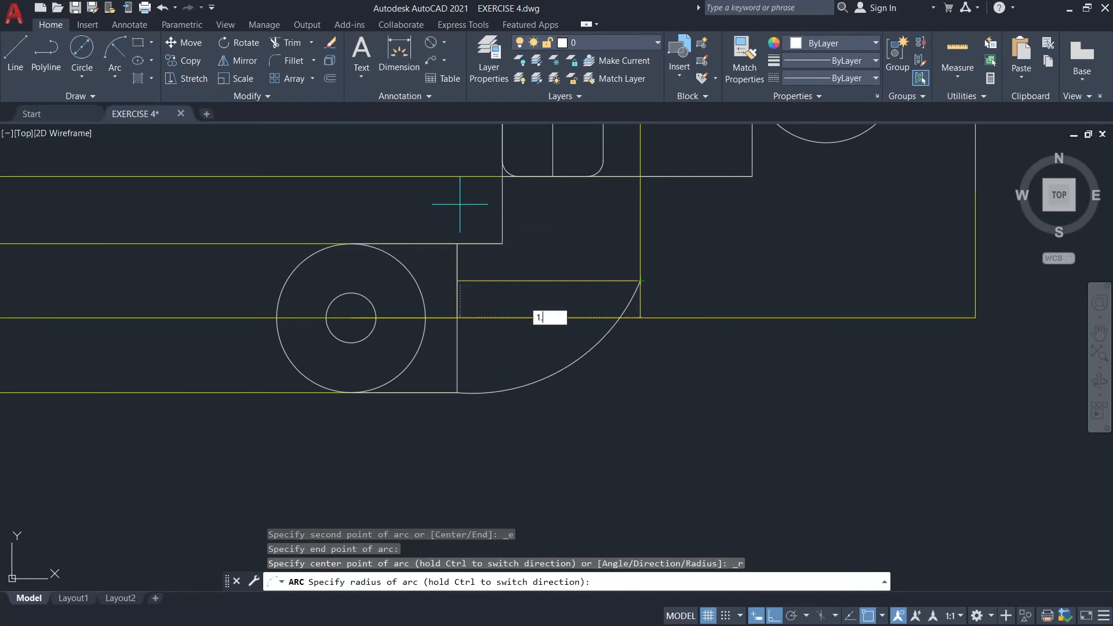
key("Return")
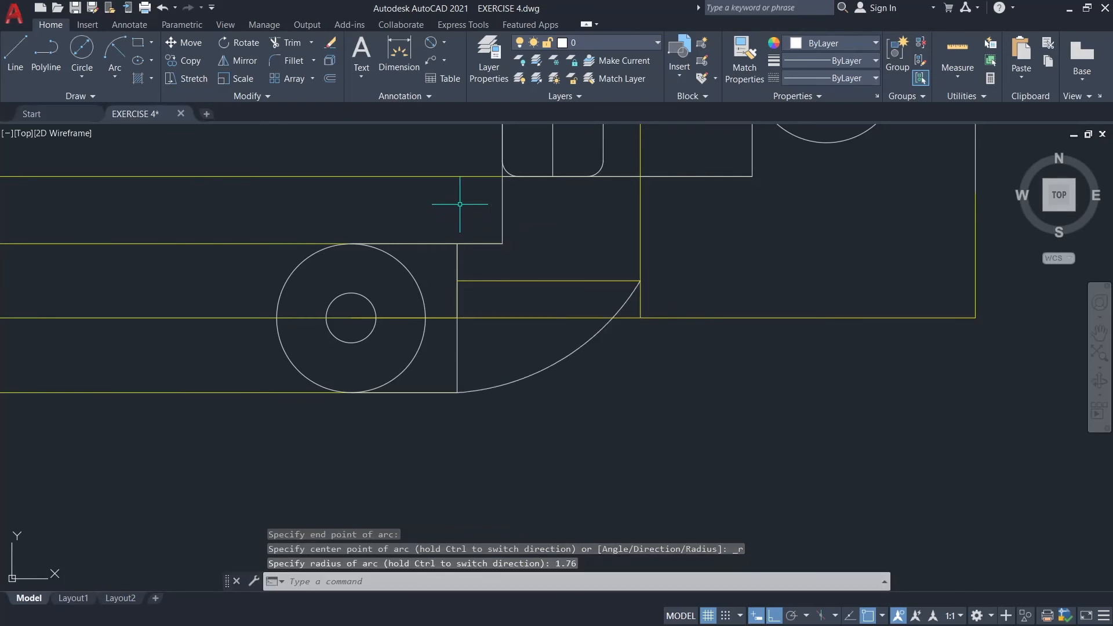
- Draw a start-end-radius arc of radius 1.50 from the corner below the right-hand circle to the upper end of the 1.76 arc
left_click(132, 63)
left_click(752, 177)
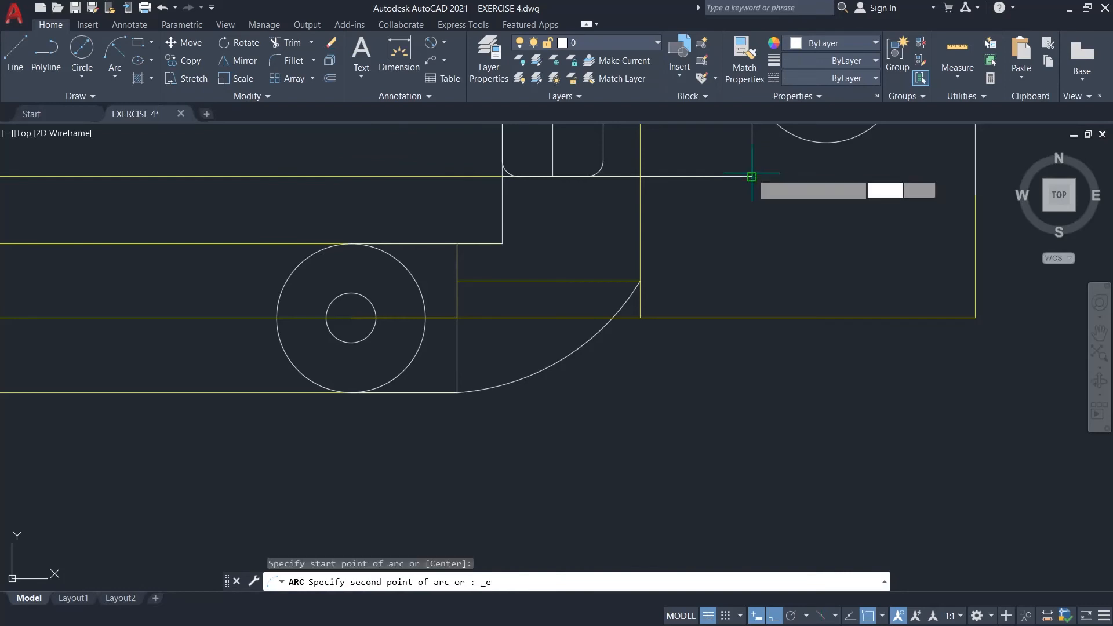
left_click(637, 278)
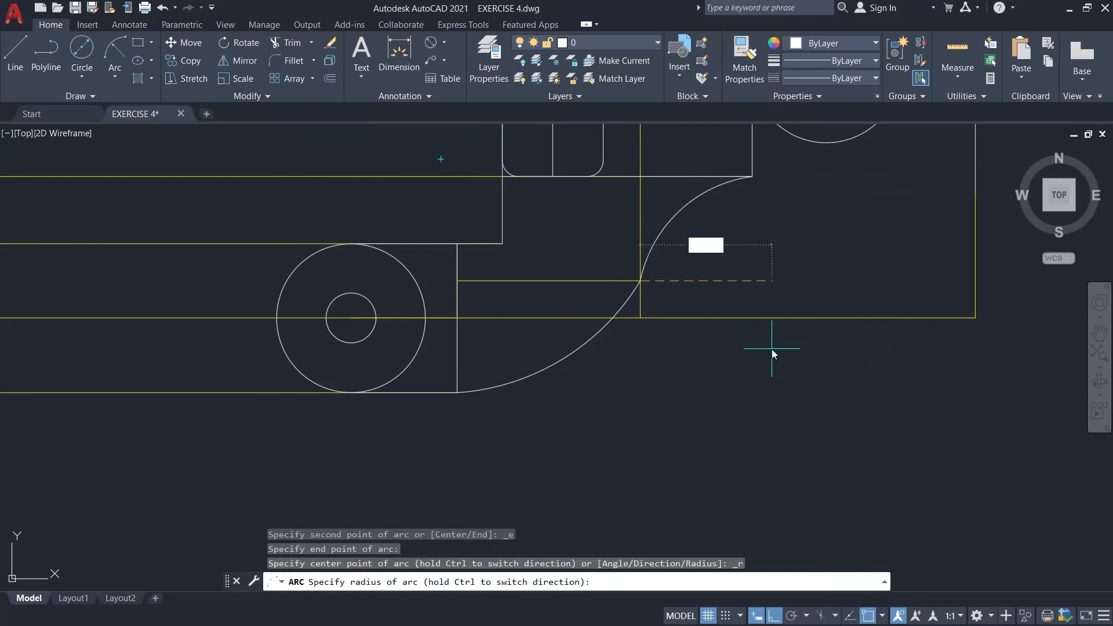
type("1.50")
key("Return")
key("Escape")
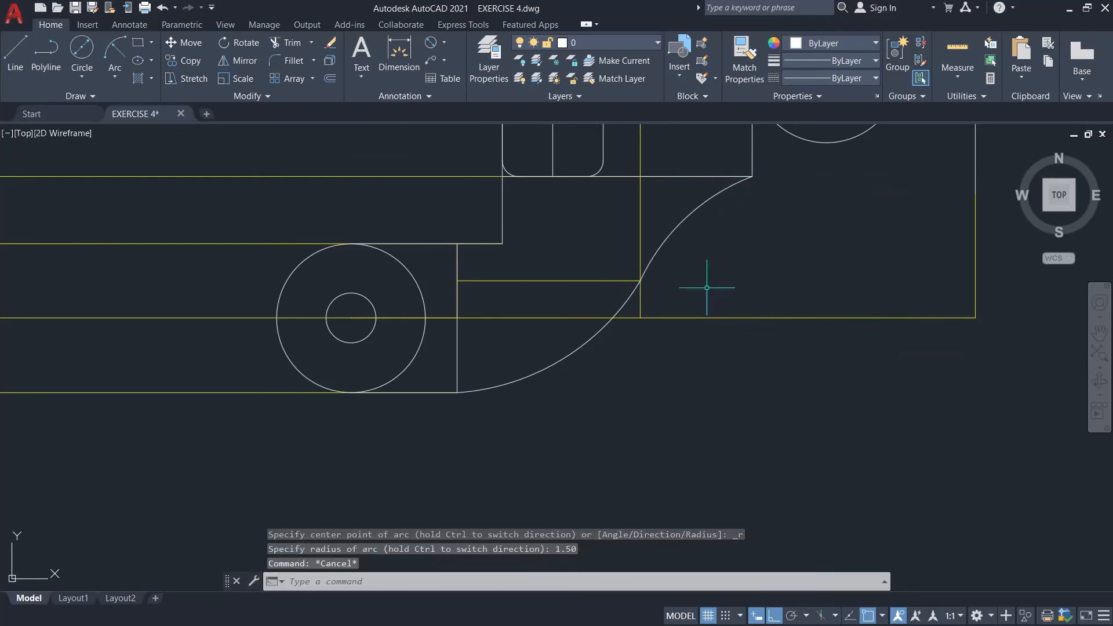
- Draw a horizontal line from the lower end of the far right edge past the 1.50 arc, and trim the part beyond the arc
scroll(879, 226, "down", 2)
middle_click_drag(880, 224, 737, 262)
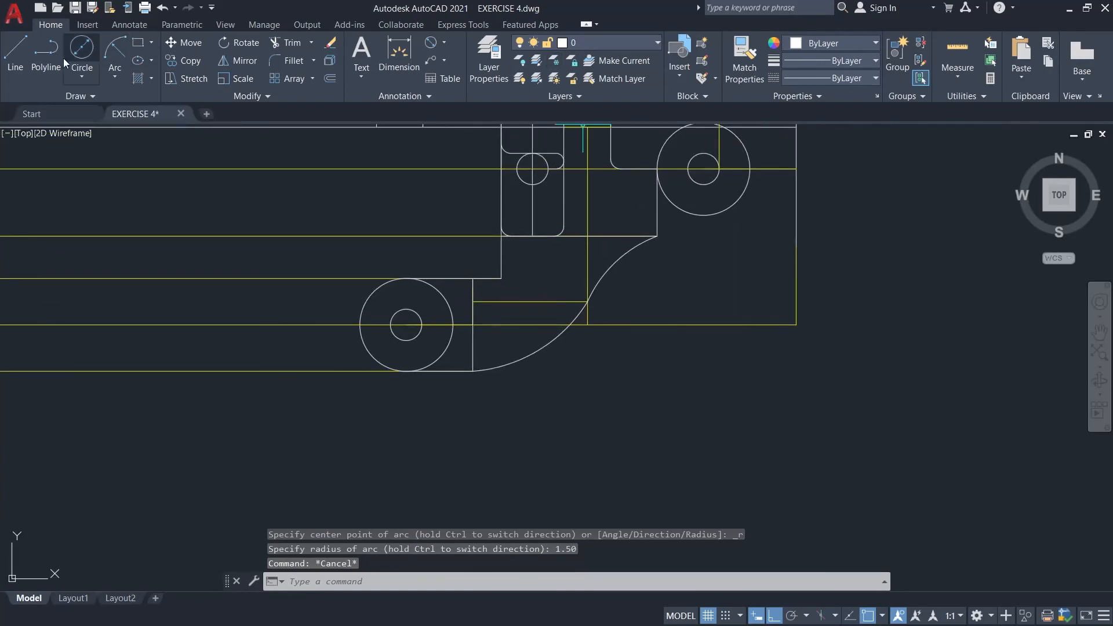
left_click(15, 52)
left_click(796, 247)
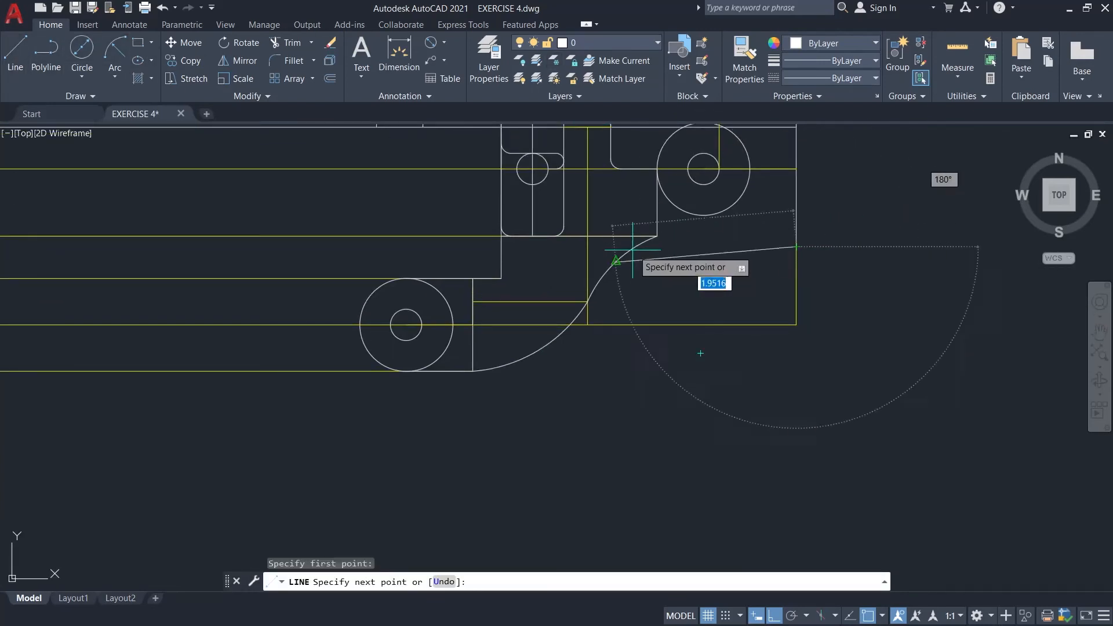
left_click(615, 251)
key("Escape")
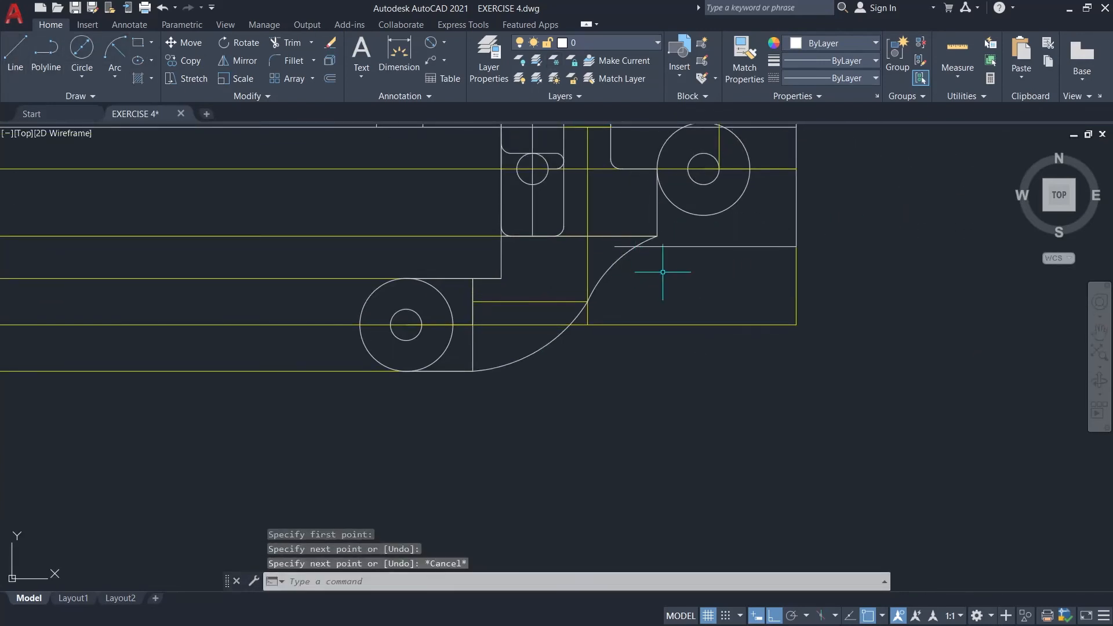
key("Return")
left_click(621, 248)
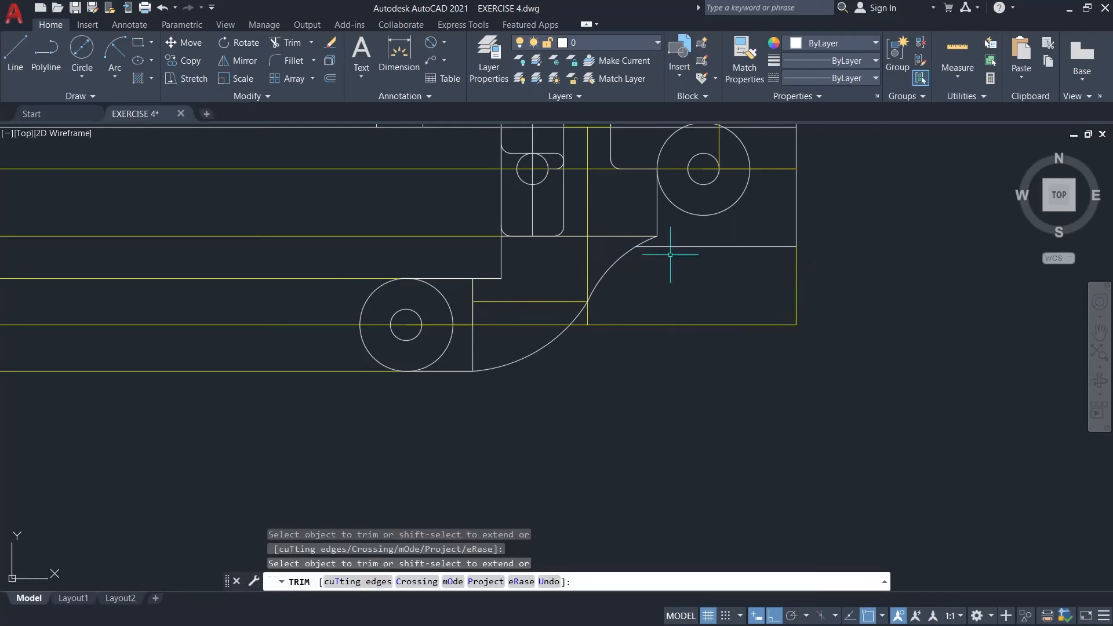
key("Escape")
- On the magenta layer, draw a 3.9 long horizontal centre line from the far right edge leftward through the two upper 0.375 circles
scroll(717, 255, "down", 2)
middle_click_drag(728, 254, 938, 360)
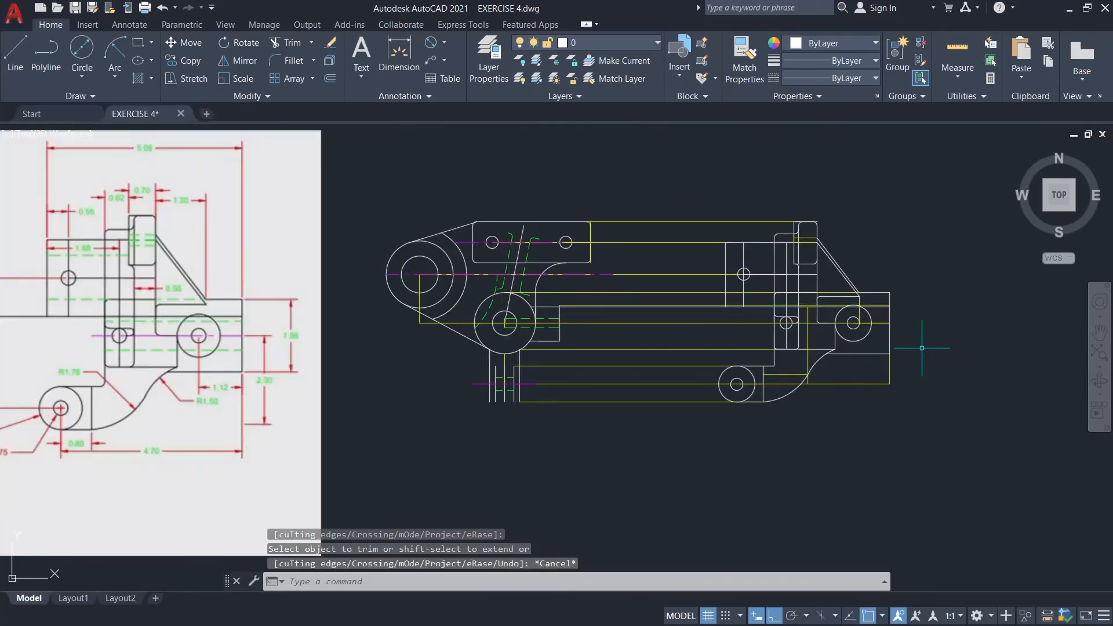
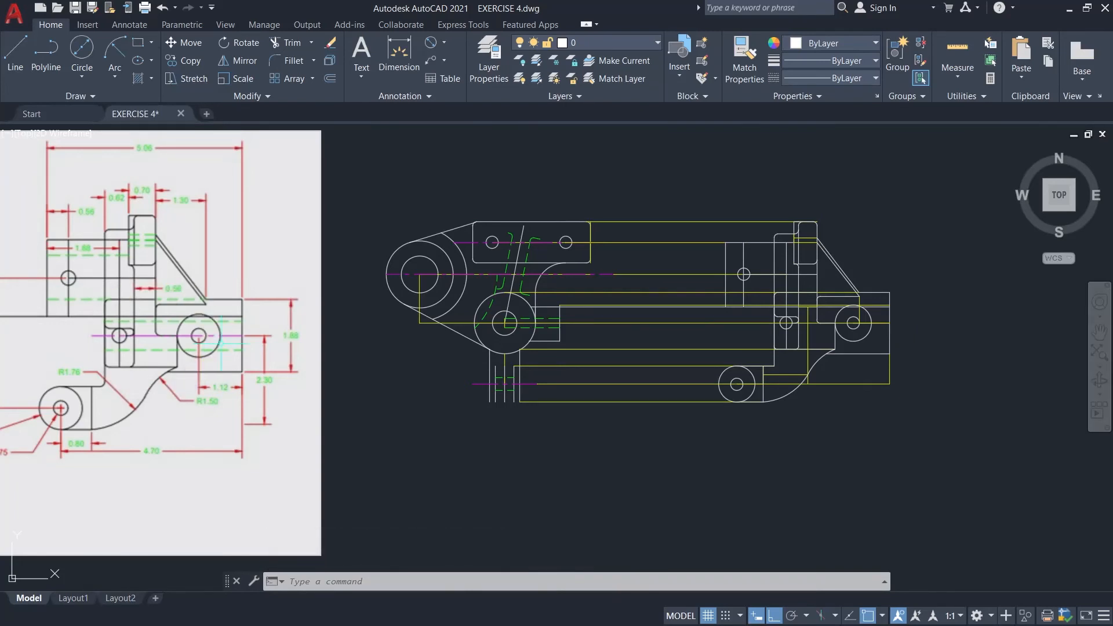
left_click(616, 44)
left_click(603, 130)
scroll(952, 414, "up", 2)
scroll(952, 414, "up", 2)
key("Return")
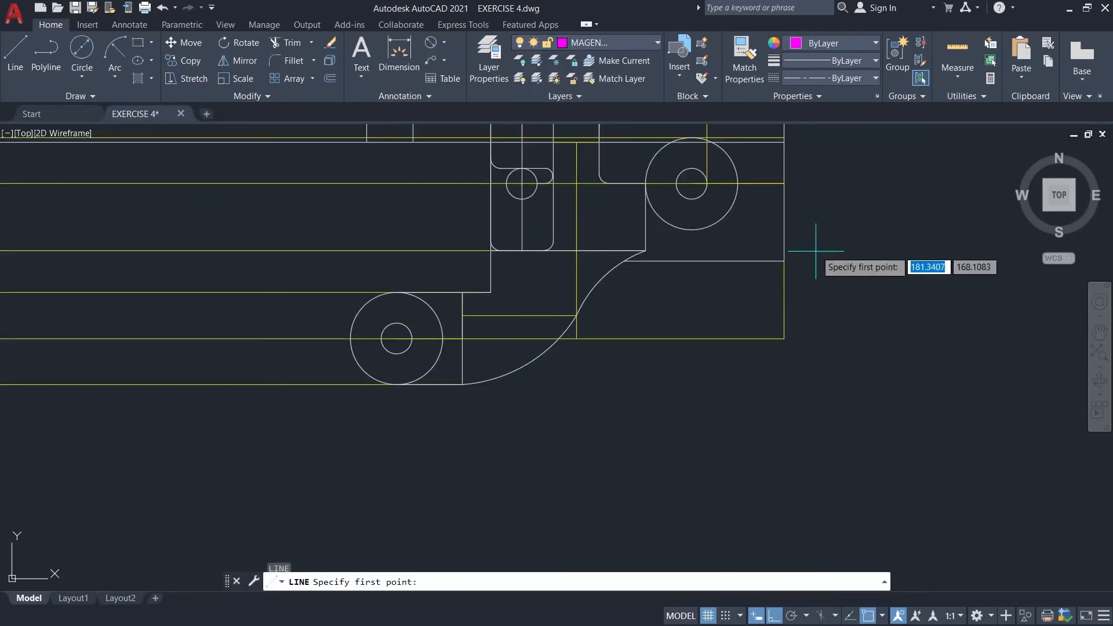
scroll(783, 185, "down", 4)
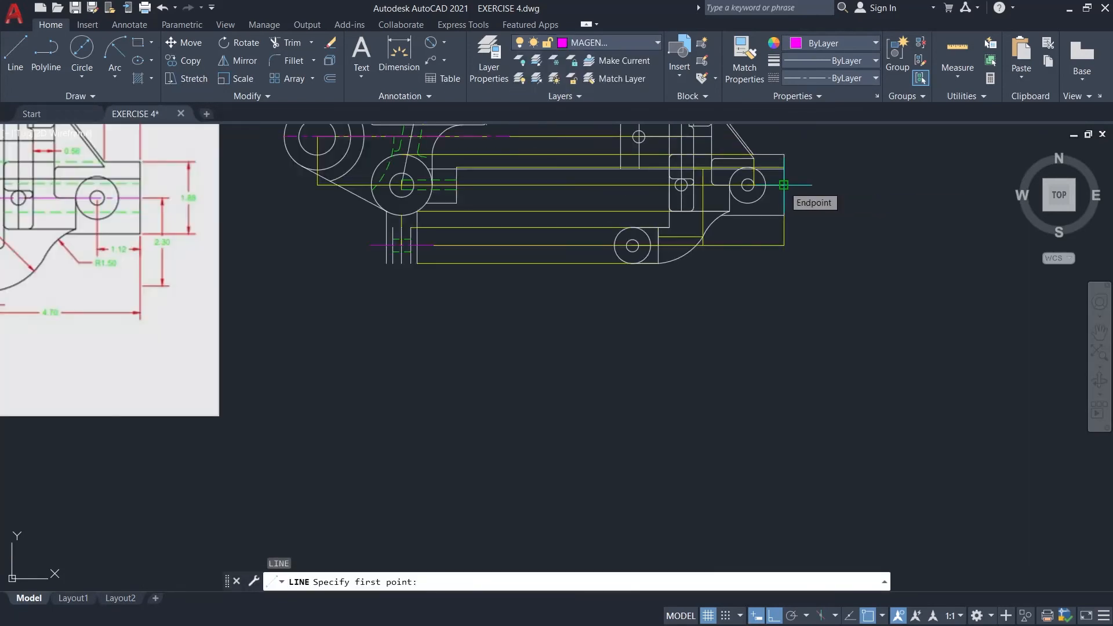
scroll(783, 185, "up", 2)
left_click(783, 185)
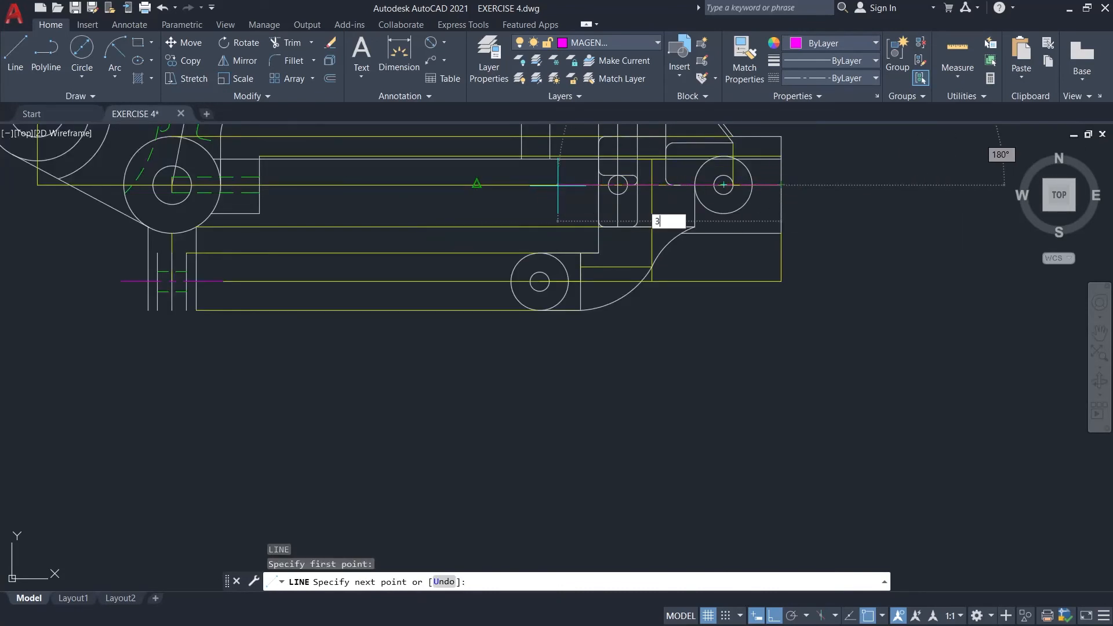
key("Return")
key("Escape")
scroll(772, 325, "down", 2)
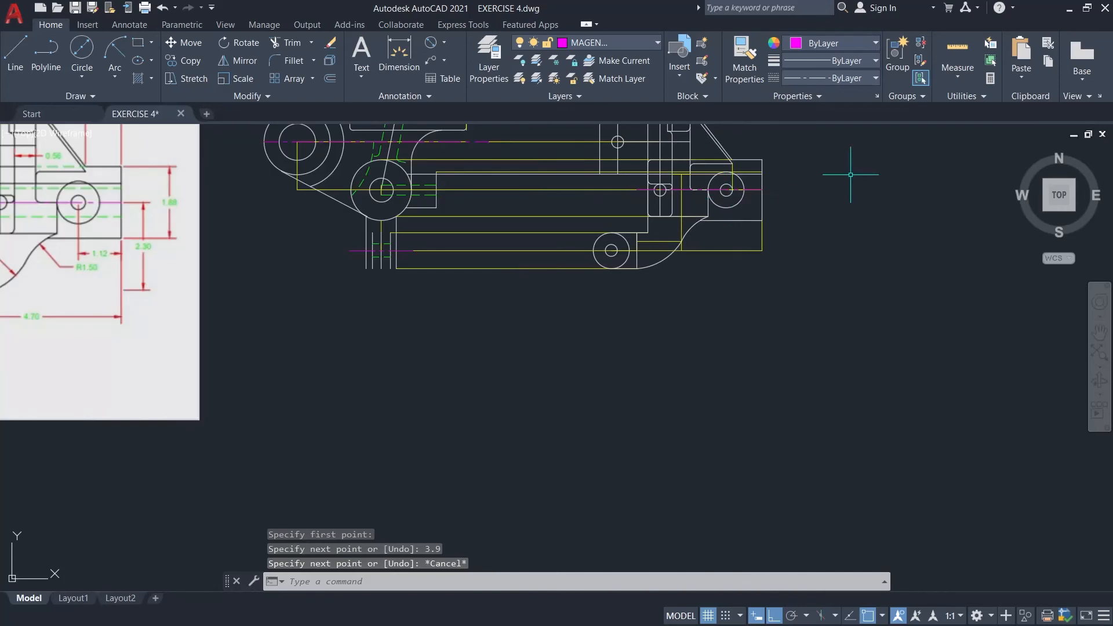
- On the GUIDE layer, draw a vertical guide from the top of the right-hand inner circle to the top of its outer circle
middle_click_drag(861, 321, 968, 288)
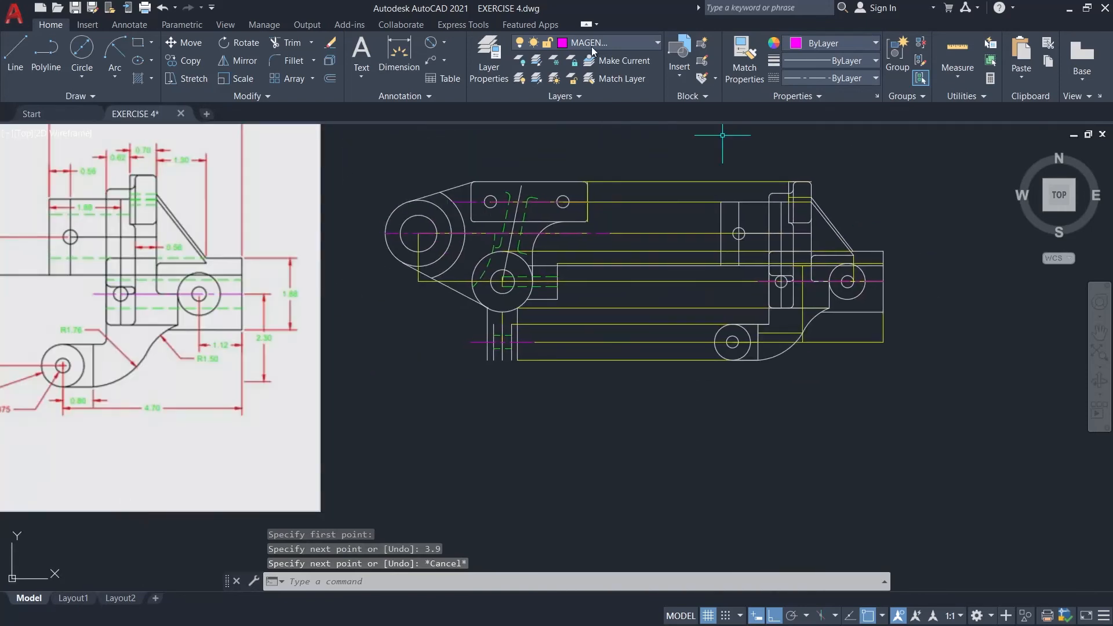
left_click(633, 43)
left_click(614, 92)
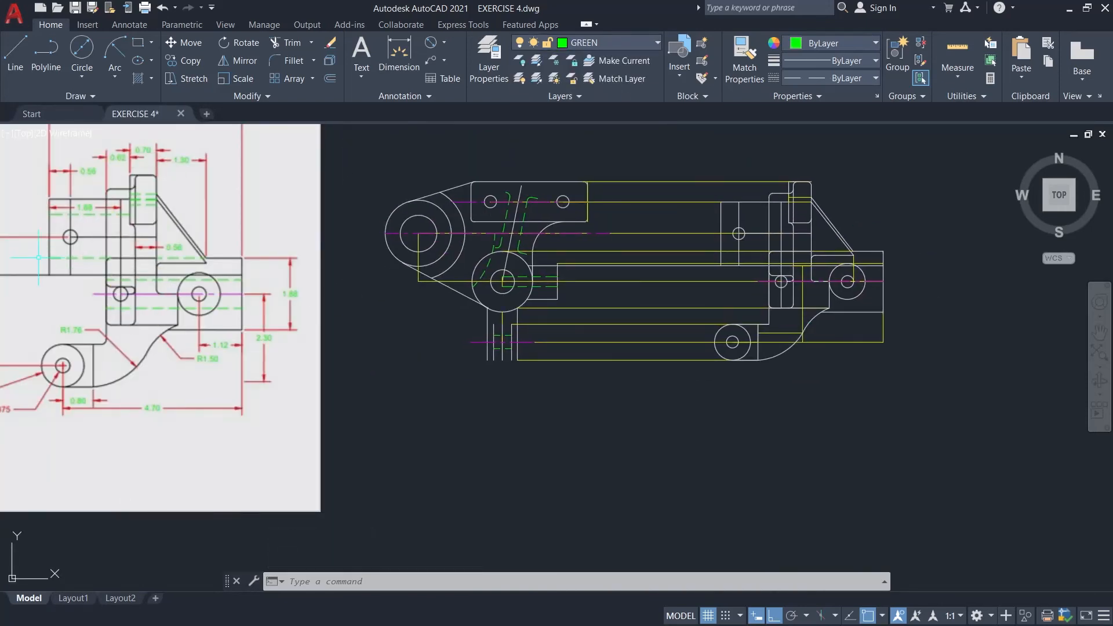
scroll(889, 322, "up", 2)
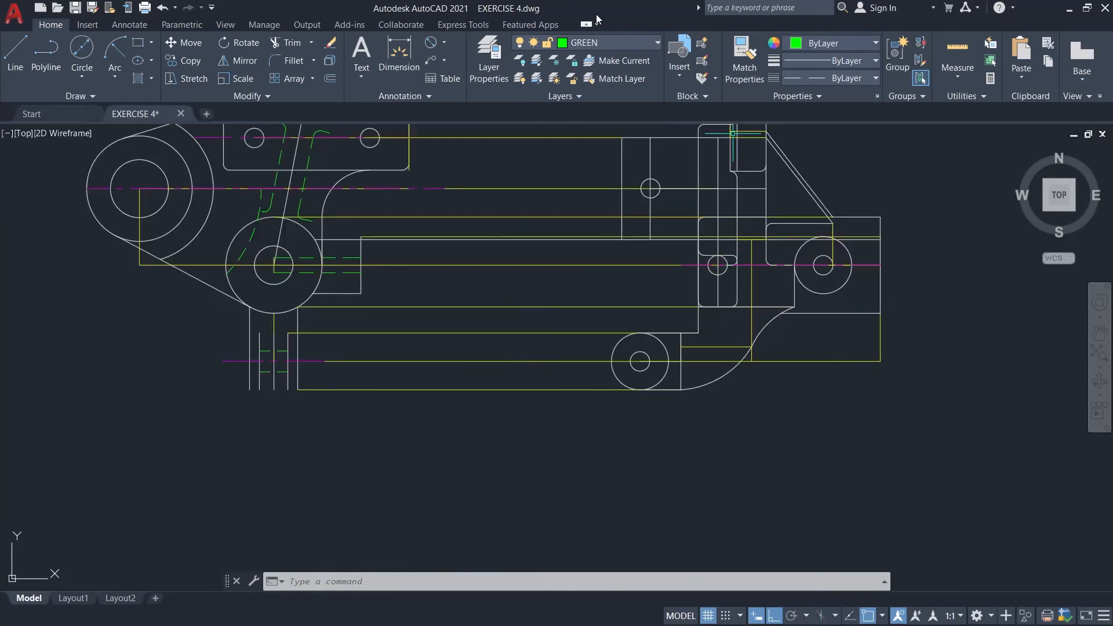
left_click(612, 43)
left_click(604, 118)
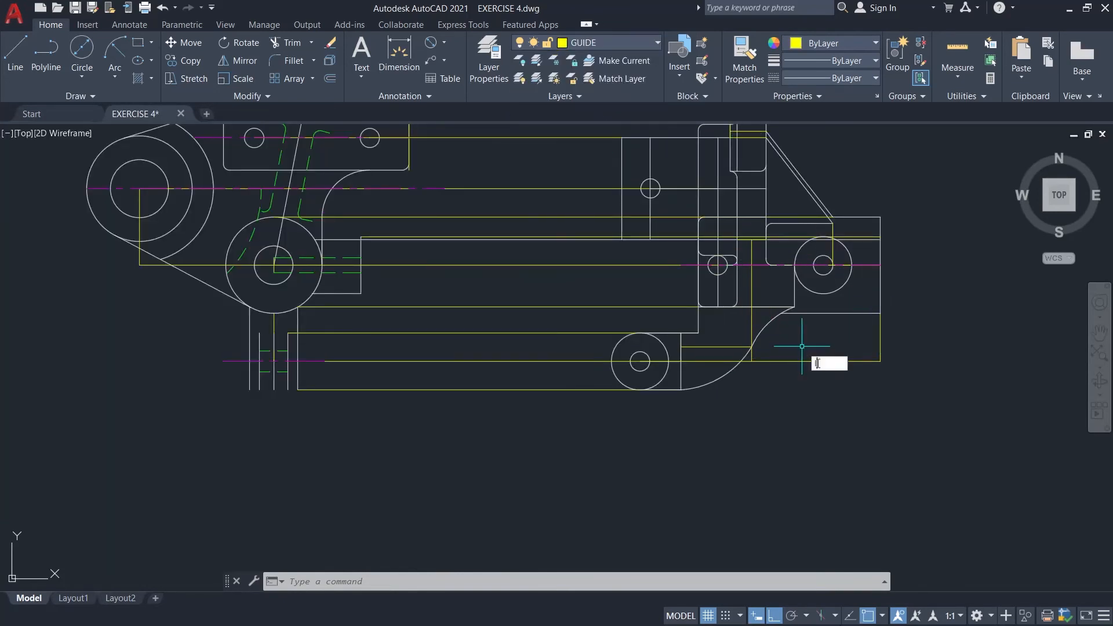
type("l")
key("Return")
scroll(863, 307, "up", 4)
left_click(755, 209)
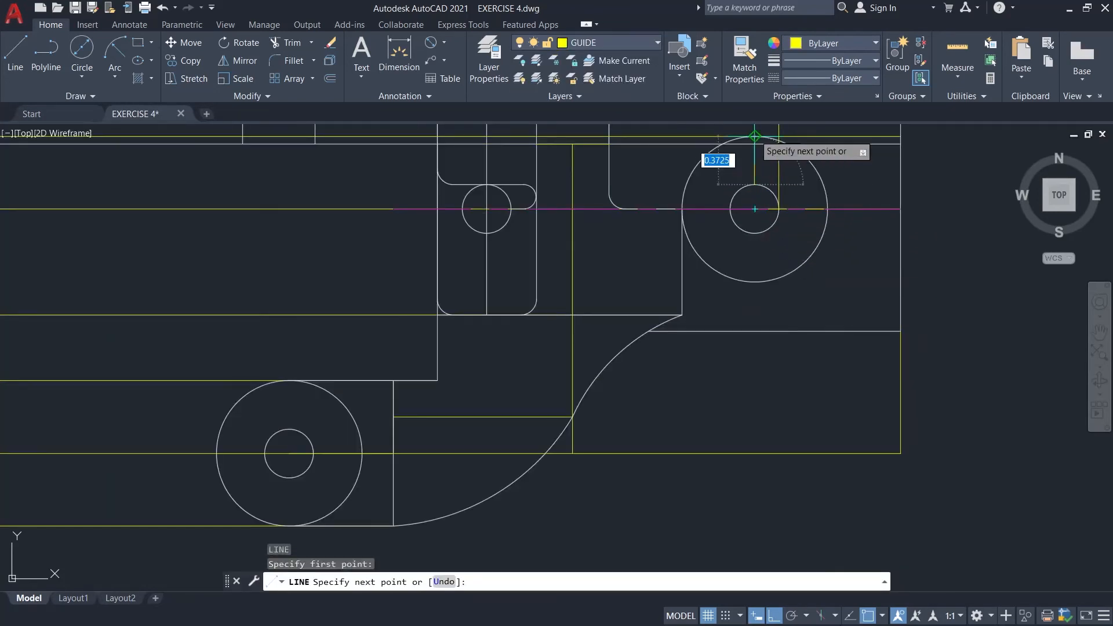
left_click(754, 137)
key("Escape")
- Draw a matching vertical guide from the bottom of the right-hand inner circle to the bottom of its outer circle
key("Return")
left_click(754, 208)
left_click(754, 282)
key("Escape")
- On the GREEN layer, draw a hidden line from the upper guide's midpoint to the far right edge and stretch it left to the plate's left edge
left_click(609, 43)
left_click(589, 95)
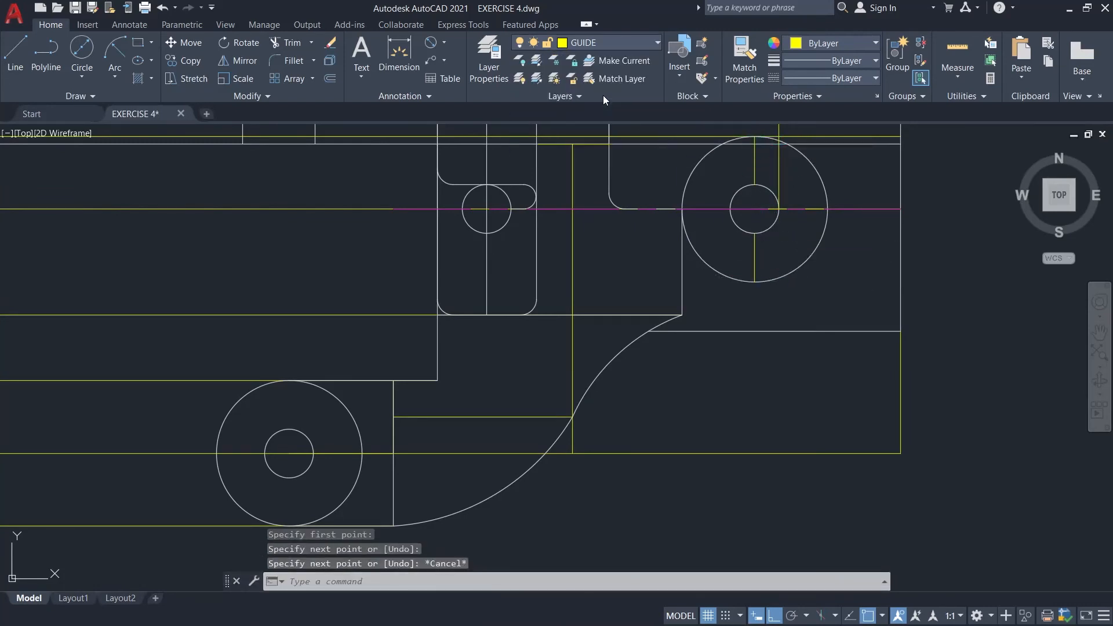
type("l")
key("Return")
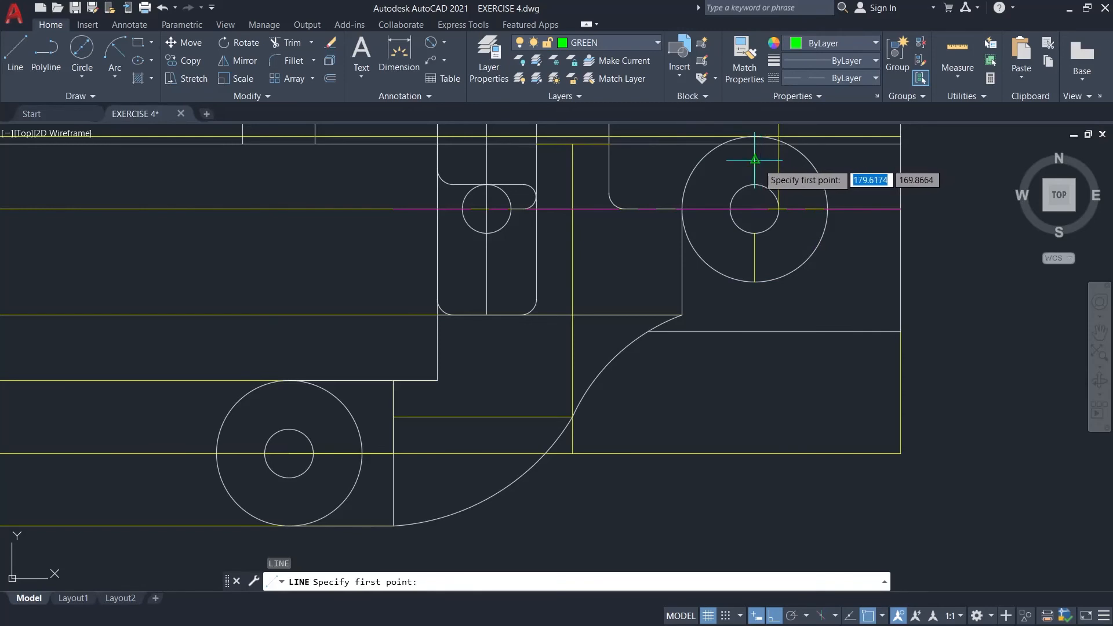
left_click(754, 159)
left_click(846, 160)
key("Escape")
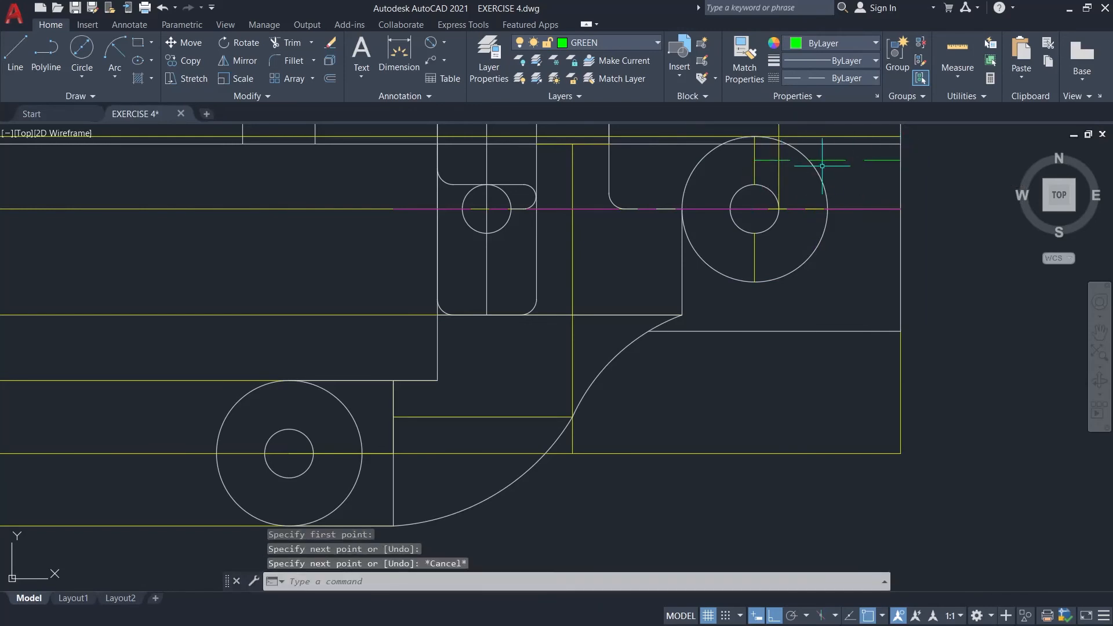
left_click(774, 161)
left_click(754, 160)
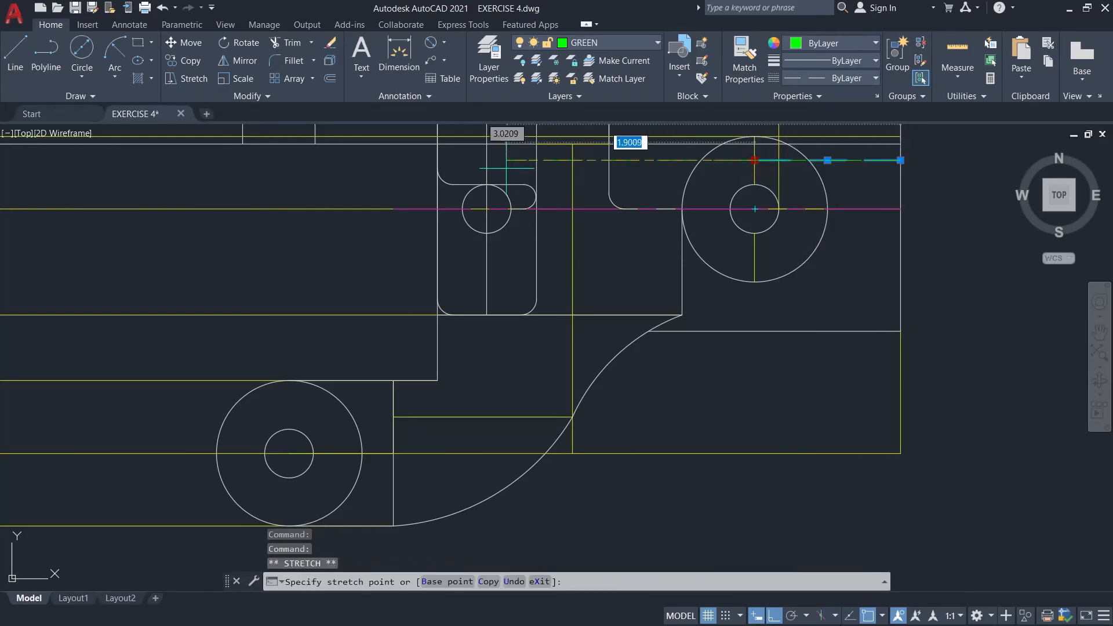
left_click(521, 185)
- Draw a hidden line from the lower guide's midpoint to the far right edge and stretch it left to the plate's left edge
type("l")
key("Return")
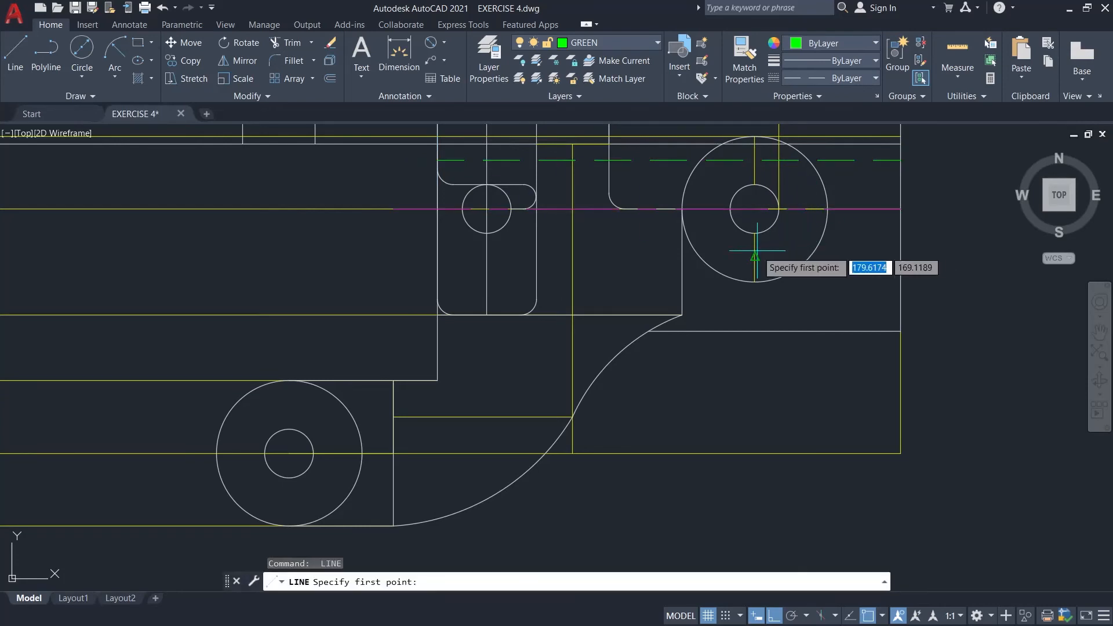
left_click(754, 257)
left_click(899, 257)
key("Escape")
left_click(777, 257)
left_click(754, 258)
left_click(437, 256)
key("Escape")
- Draw a horizontal hidden line along the guide from the upper block's left edge to the end of the plate's rounded corner
scroll(437, 256, "down", 1)
middle_click_drag(339, 155, 780, 281)
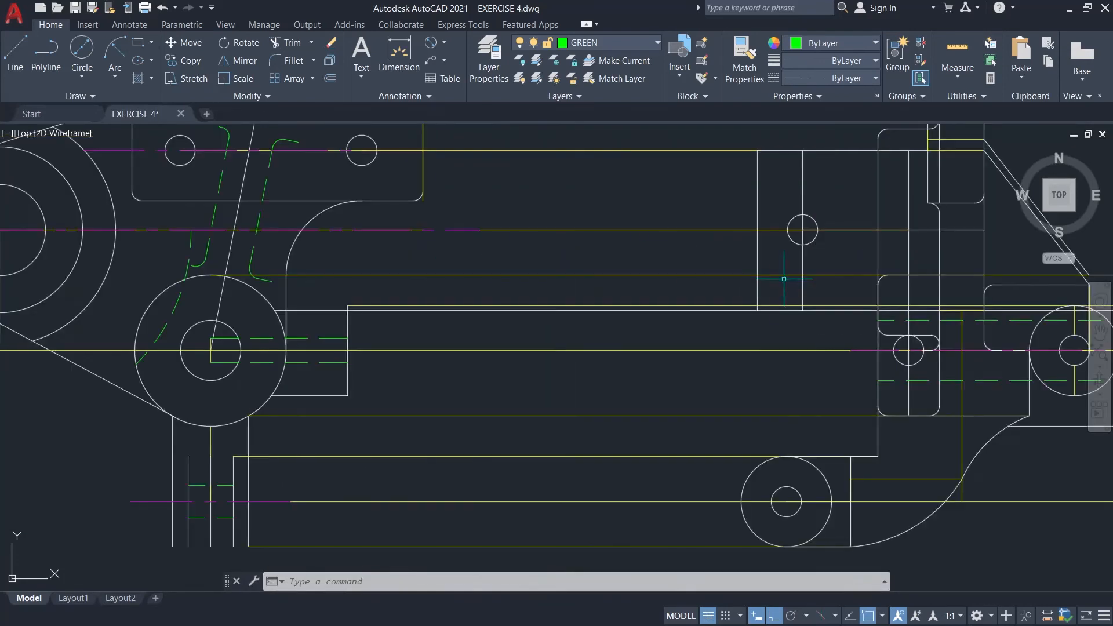
type("l")
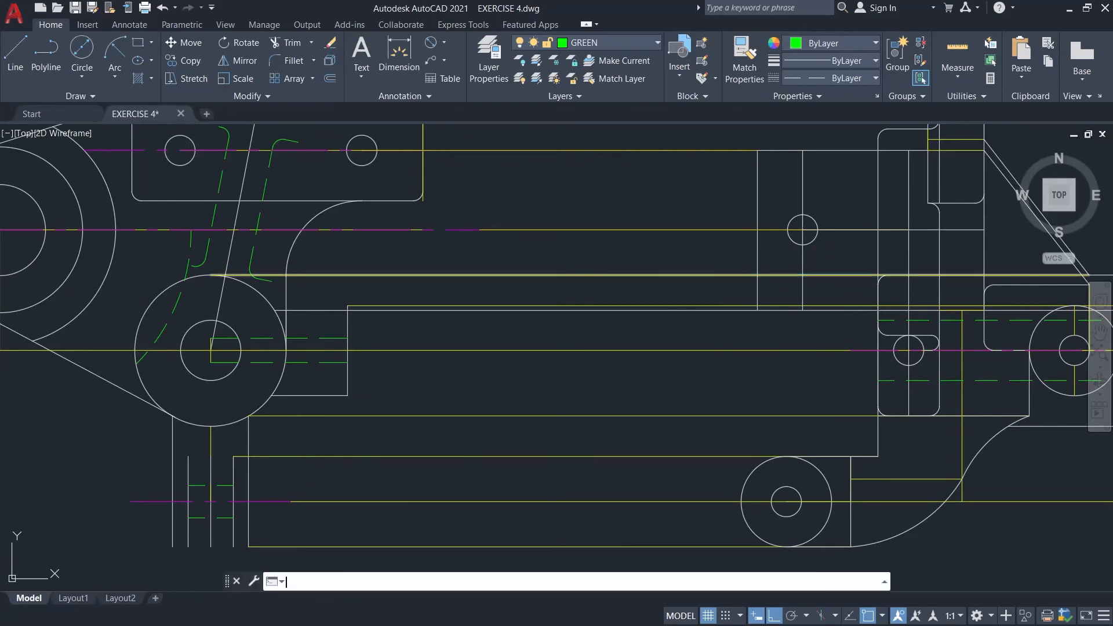
key("Return")
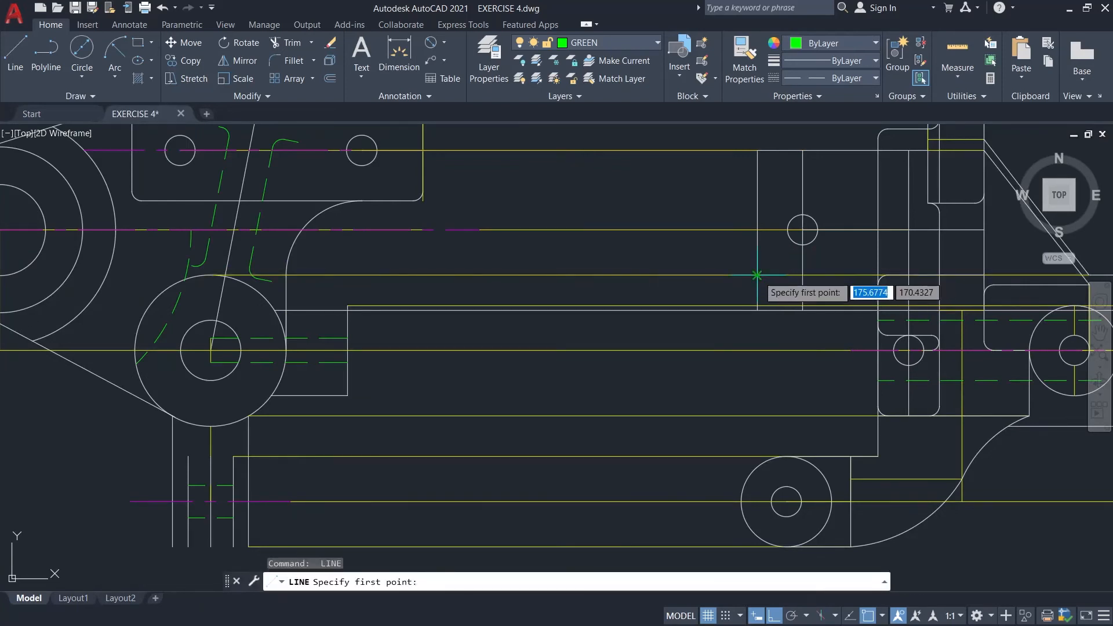
left_click(757, 275)
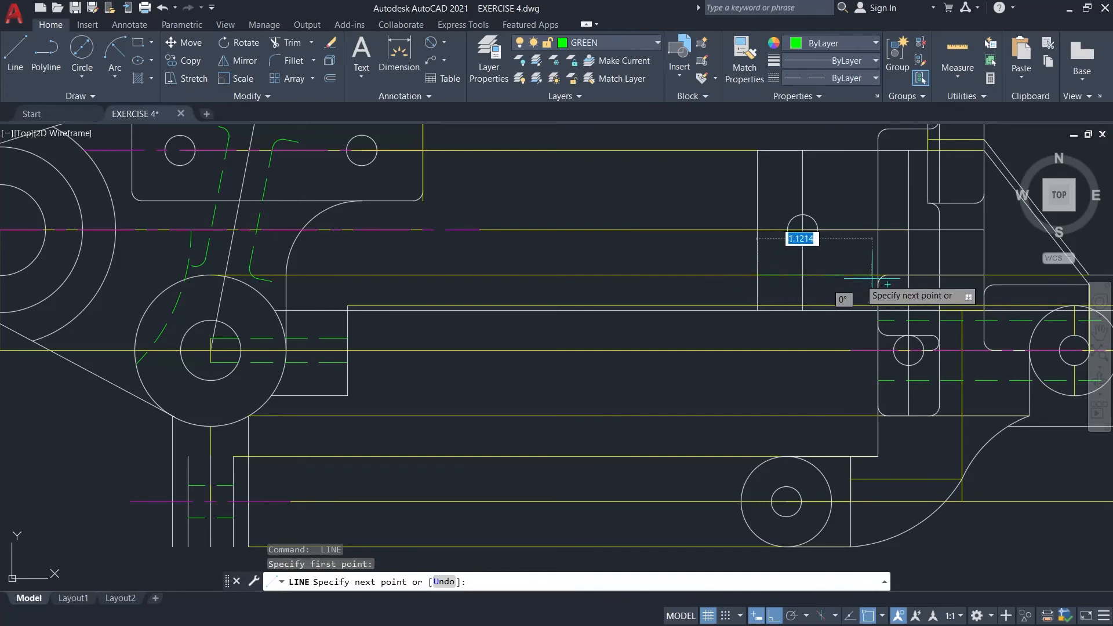
scroll(908, 275, "up", 4)
left_click(835, 273)
key("Escape")
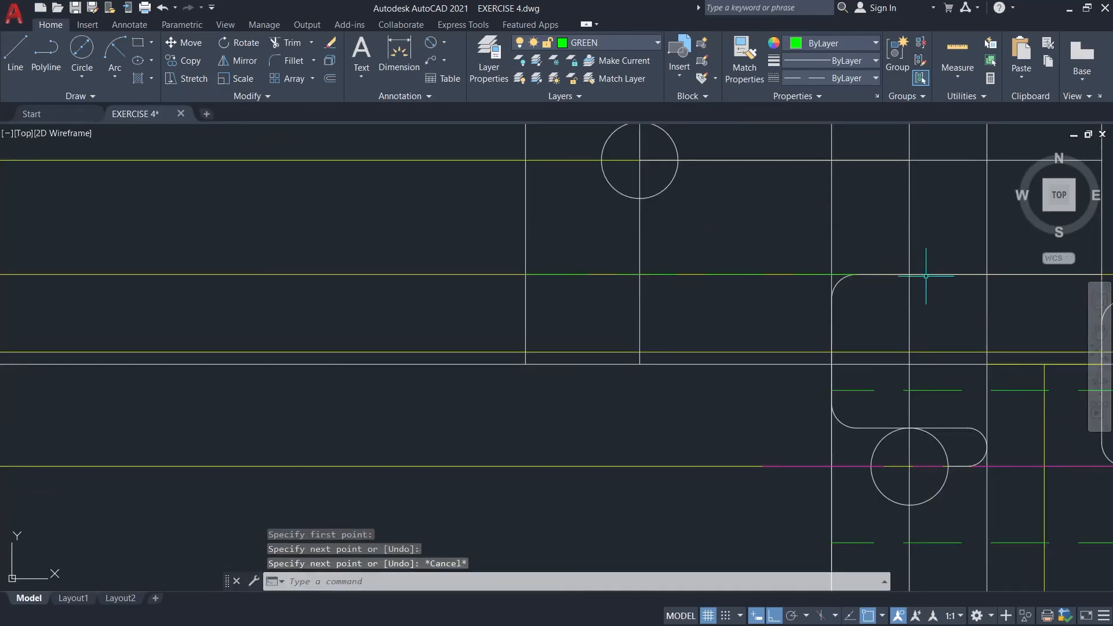
- Draw a 1.30 long horizontal hidden line from the plate's right vertical edge to the lower end of the sloped rib
middle_click_drag(924, 270, 504, 333)
type("l")
key("Return")
left_click(681, 338)
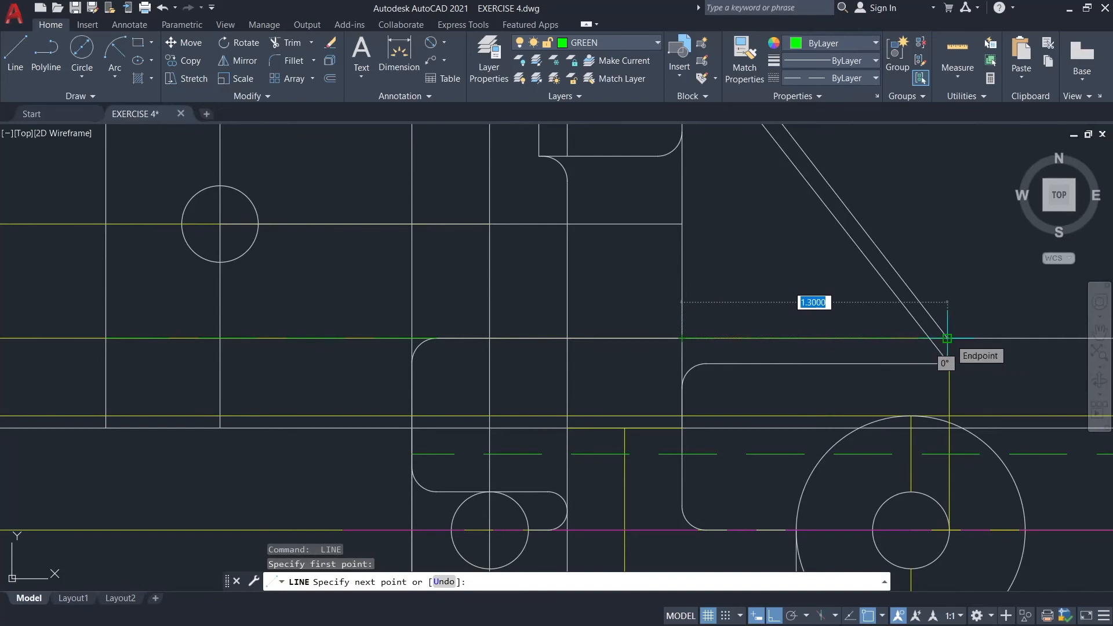
left_click(947, 338)
key("Escape")
- Offset the hidden line across the upper block upward by 1.12
scroll(982, 316, "down", 5)
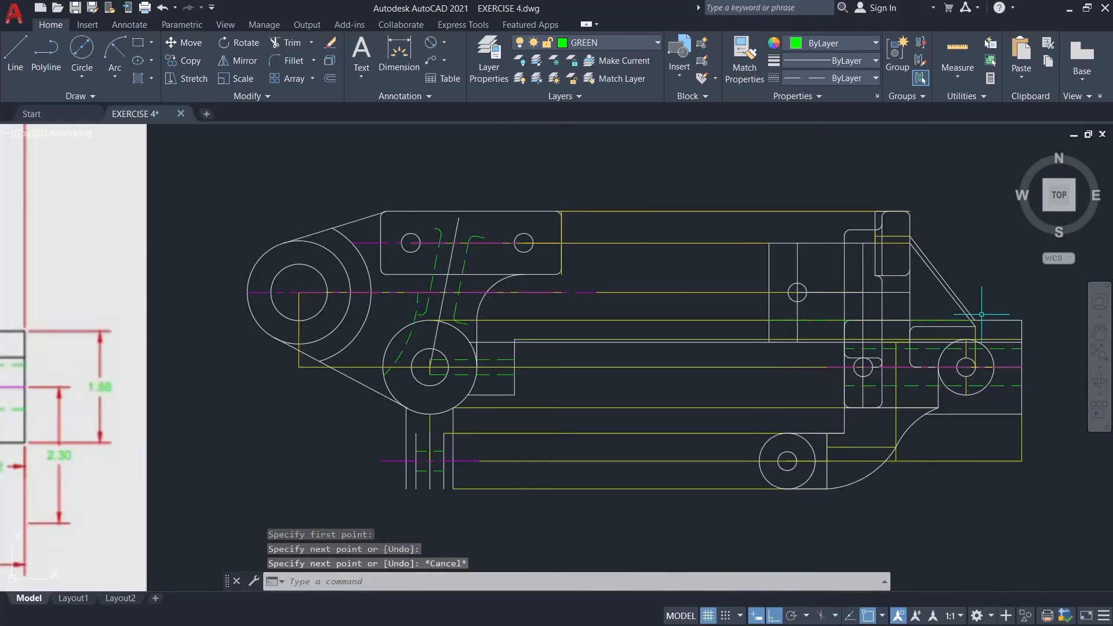
scroll(981, 315, "down", 2)
scroll(162, 309, "up", 5)
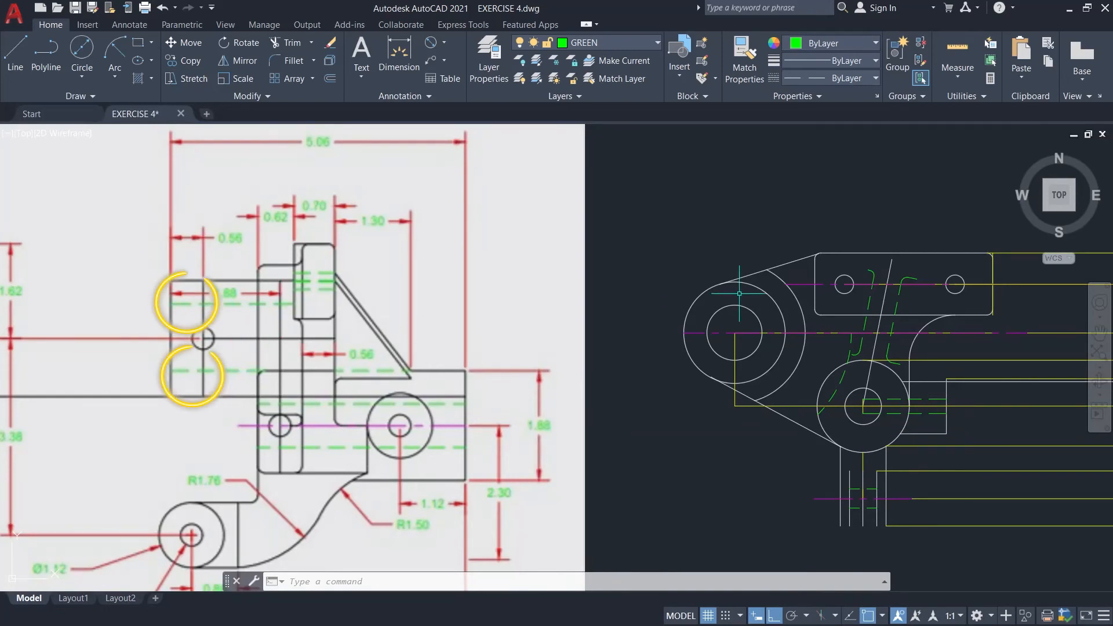
scroll(914, 312, "down", 1)
middle_click_drag(964, 310, 532, 339)
scroll(735, 379, "up", 2)
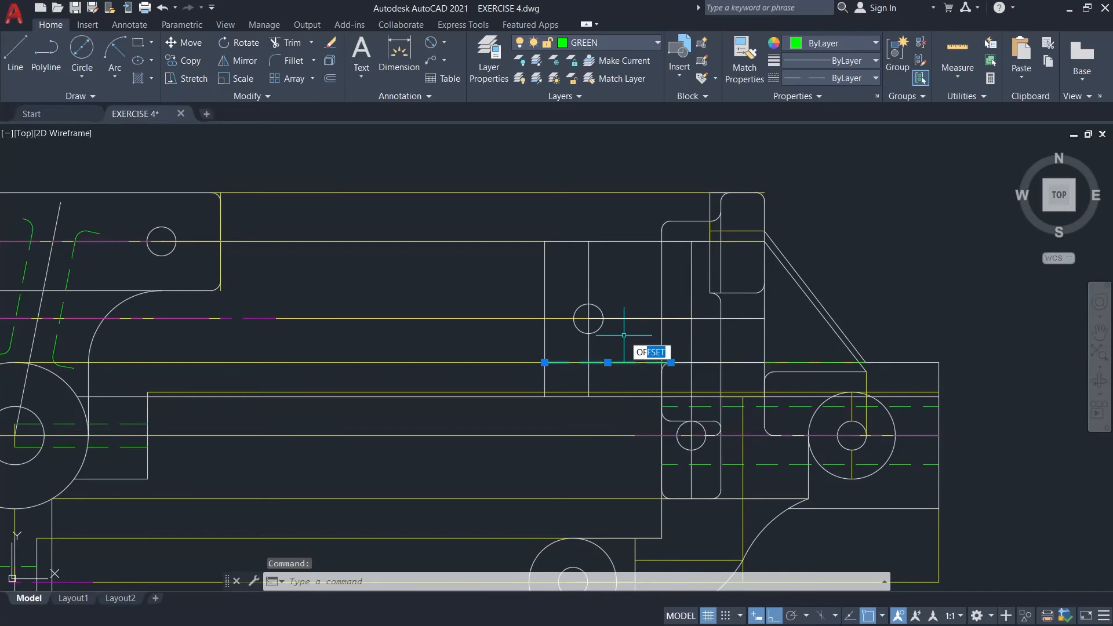
key("Return")
scroll(565, 364, "up", 3)
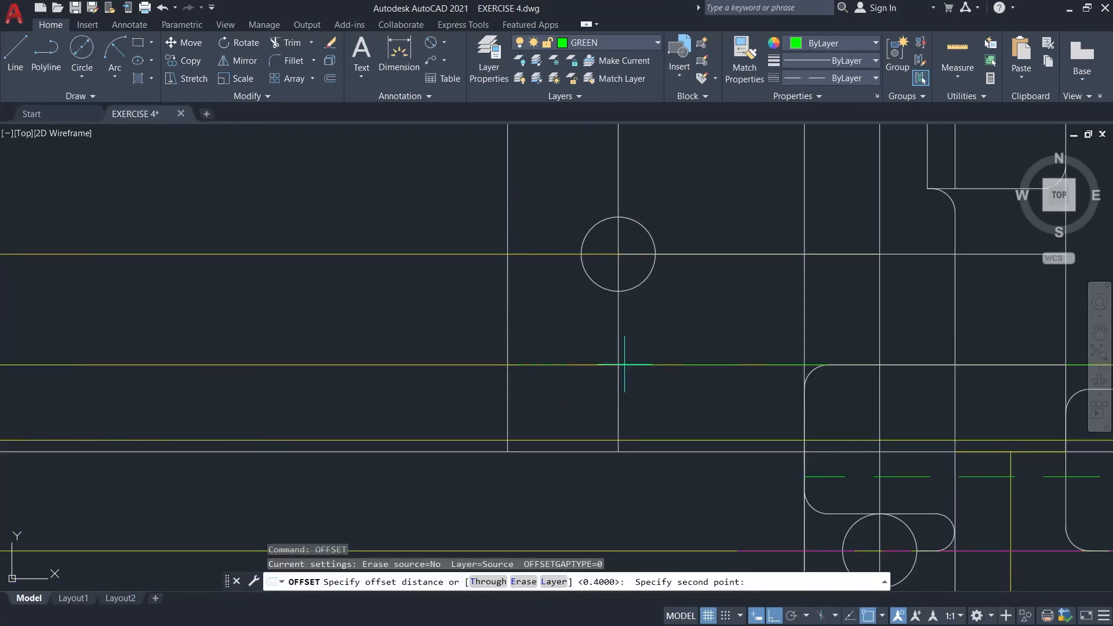
left_click(828, 364)
scroll(814, 197, "down", 1)
middle_click_drag(815, 197, 746, 378)
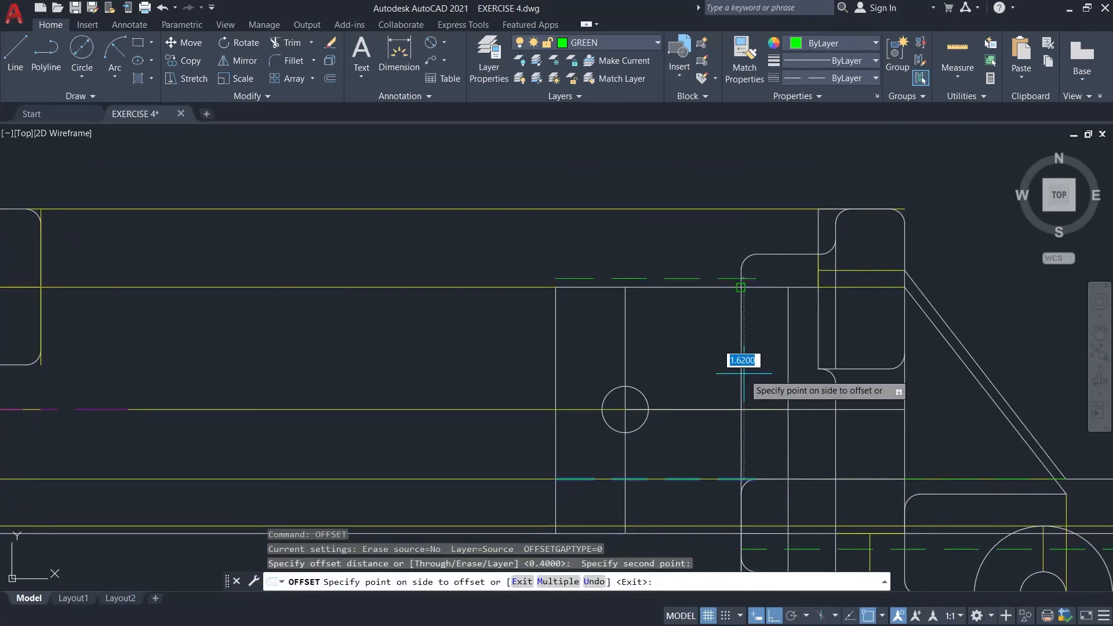
type("1.12")
key("Return")
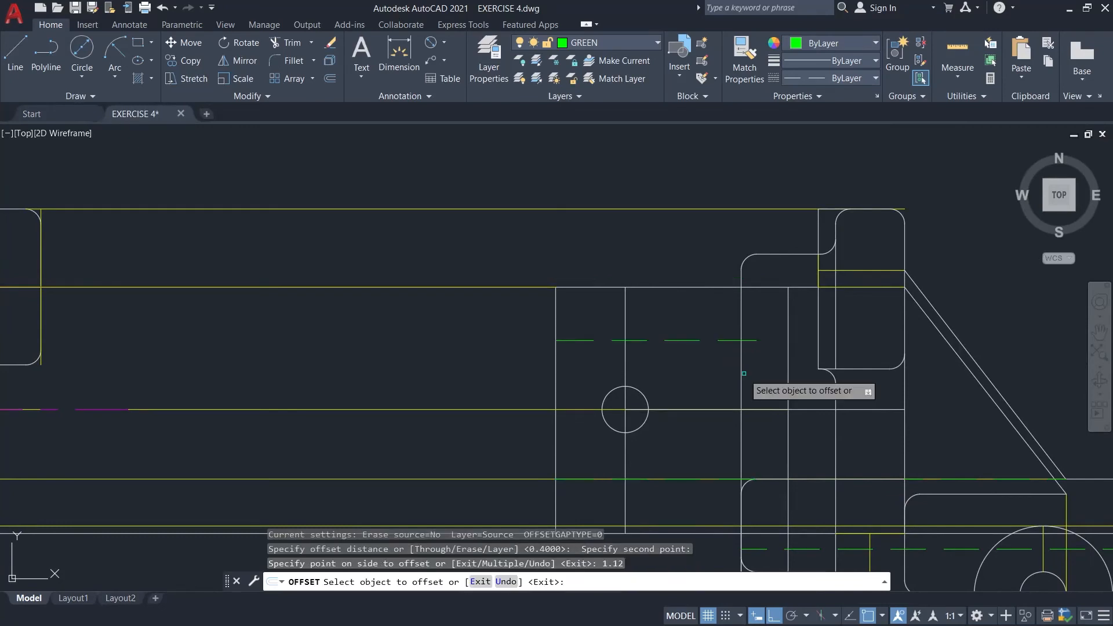
key("Escape")
- Stretch the right end of the offset hidden line to the left edge of the narrow upper plate
left_click(731, 342)
scroll(811, 336, "down", 4)
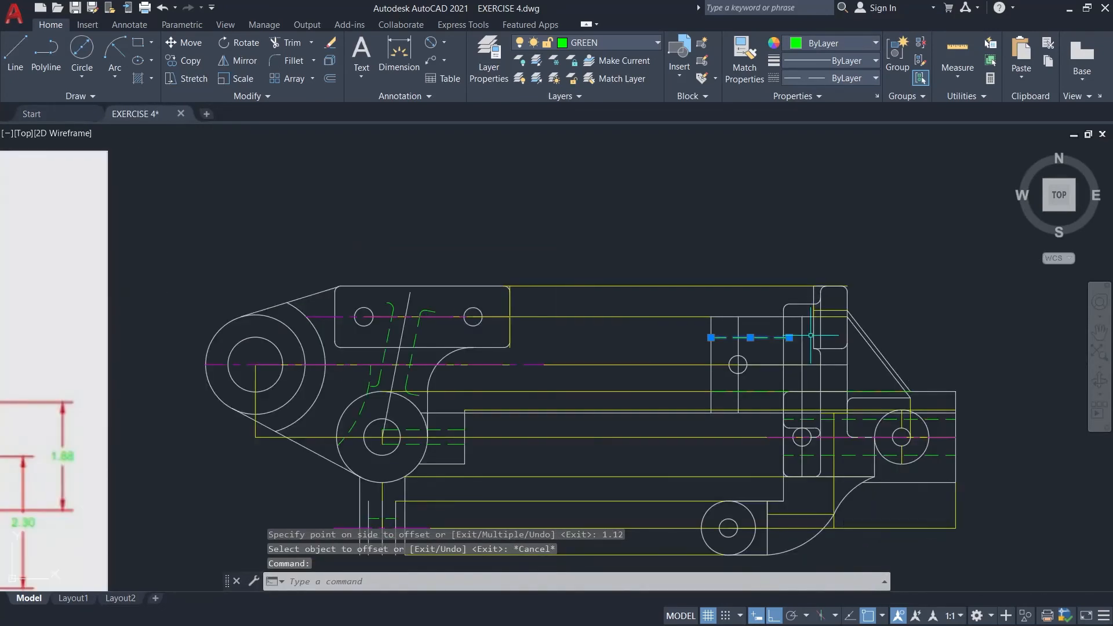
scroll(800, 337, "up", 3)
left_click(785, 334)
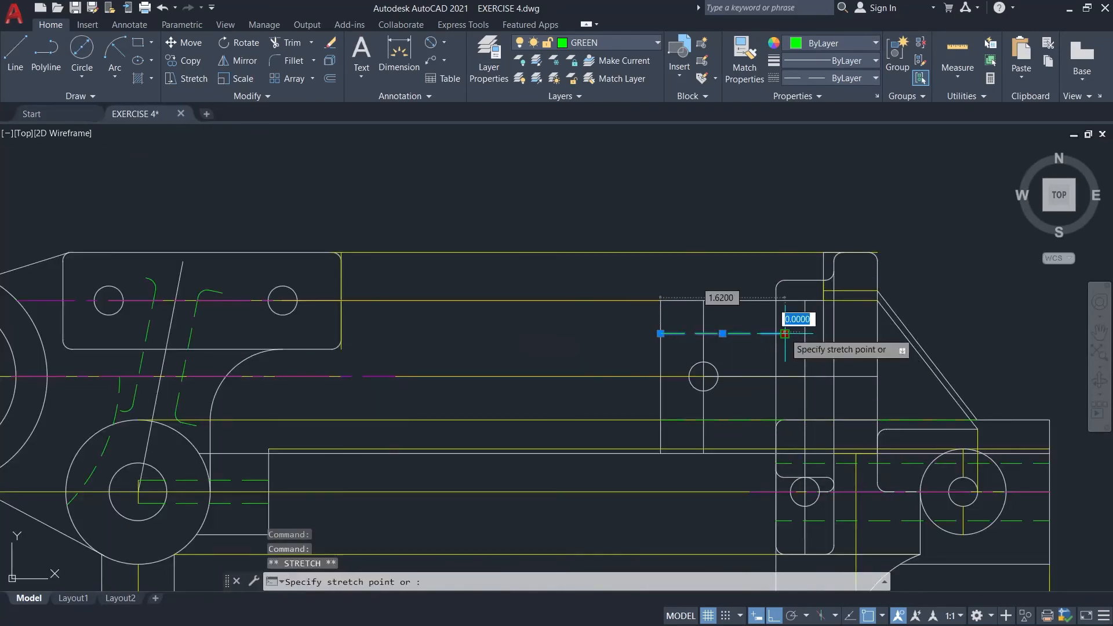
left_click(823, 334)
key("Escape")
- Draw a horizontal hidden line across the narrow upper plate, level with the block's top edge, to the lower rib line's upper end
scroll(875, 295, "up", 2)
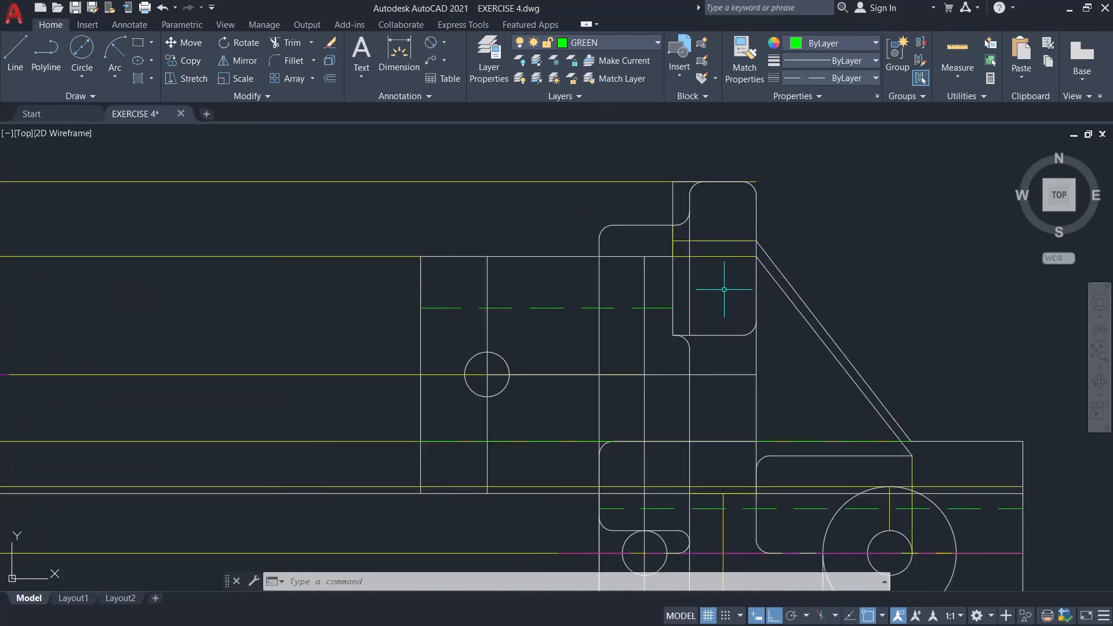
type("l")
key("Return")
left_click(673, 256)
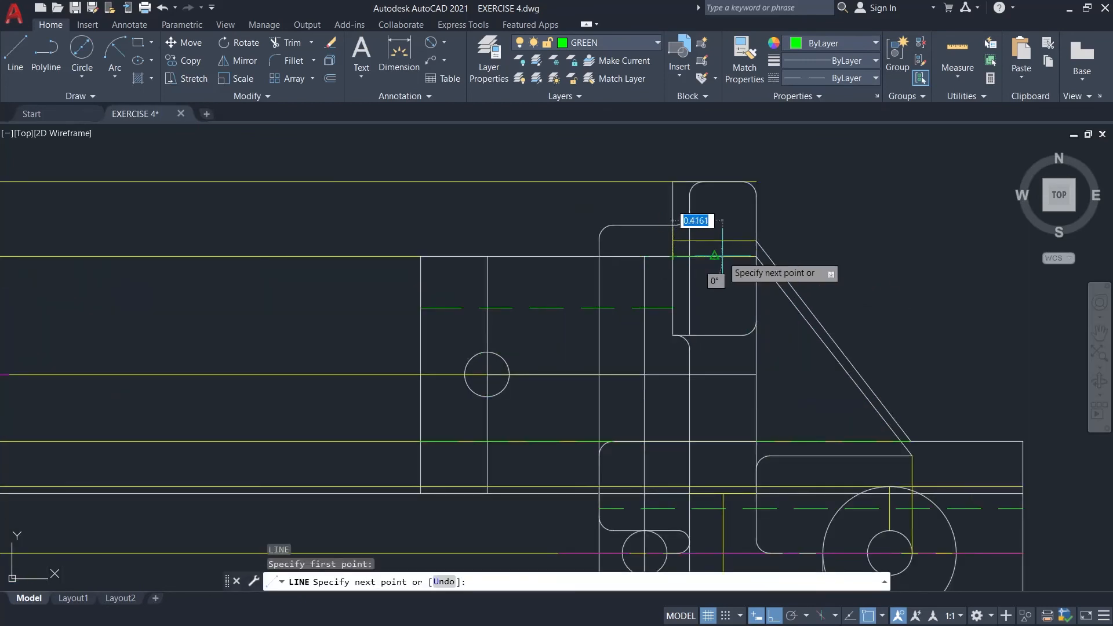
scroll(727, 255, "up", 3)
left_click(802, 256)
key("Escape")
- Offset the narrow upper plate's hidden line upward by 0.1325
type("off")
key("Return")
left_click(590, 256)
left_click(802, 256)
left_click(801, 257)
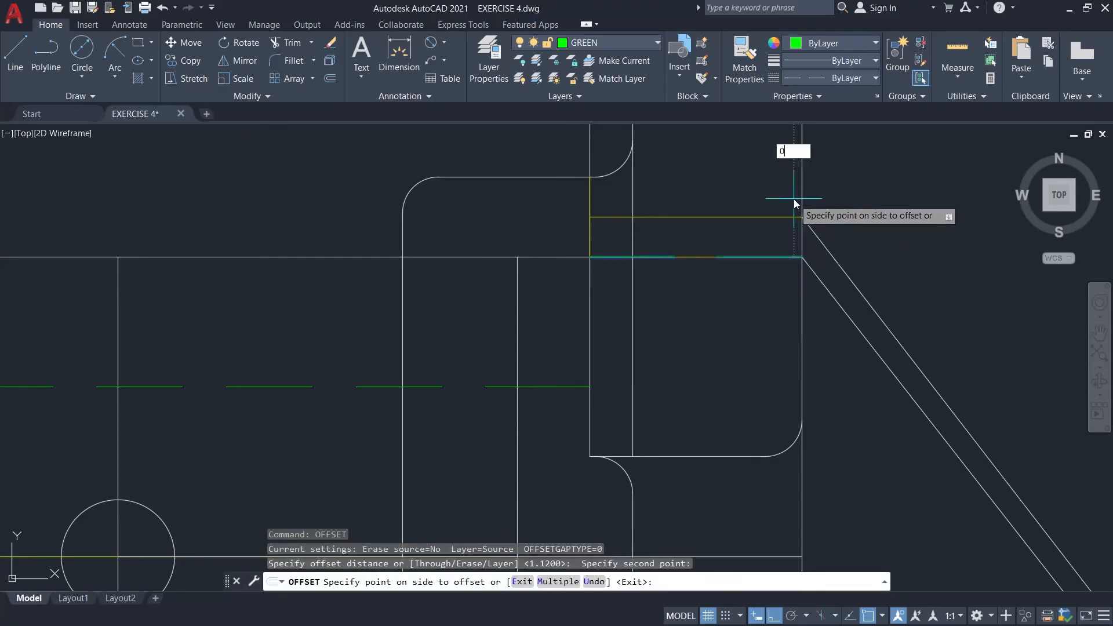
left_click(793, 198)
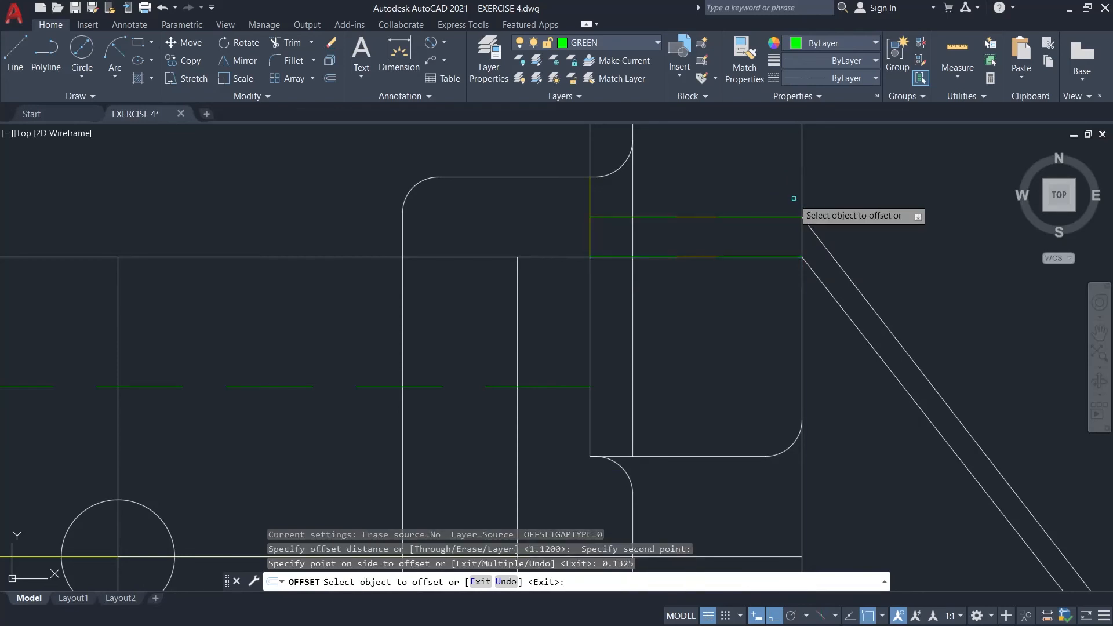
- Offset the plate's original hidden line downward by 0.02, and offset that copy downward by 0.1325
left_click(740, 257)
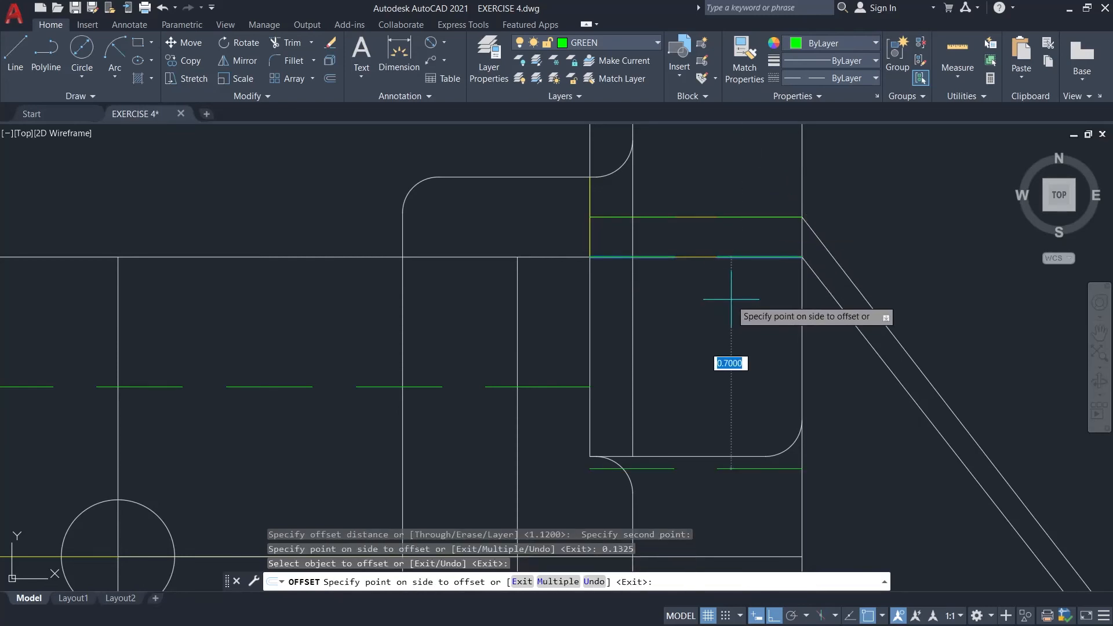
left_click(731, 300)
left_click(745, 262)
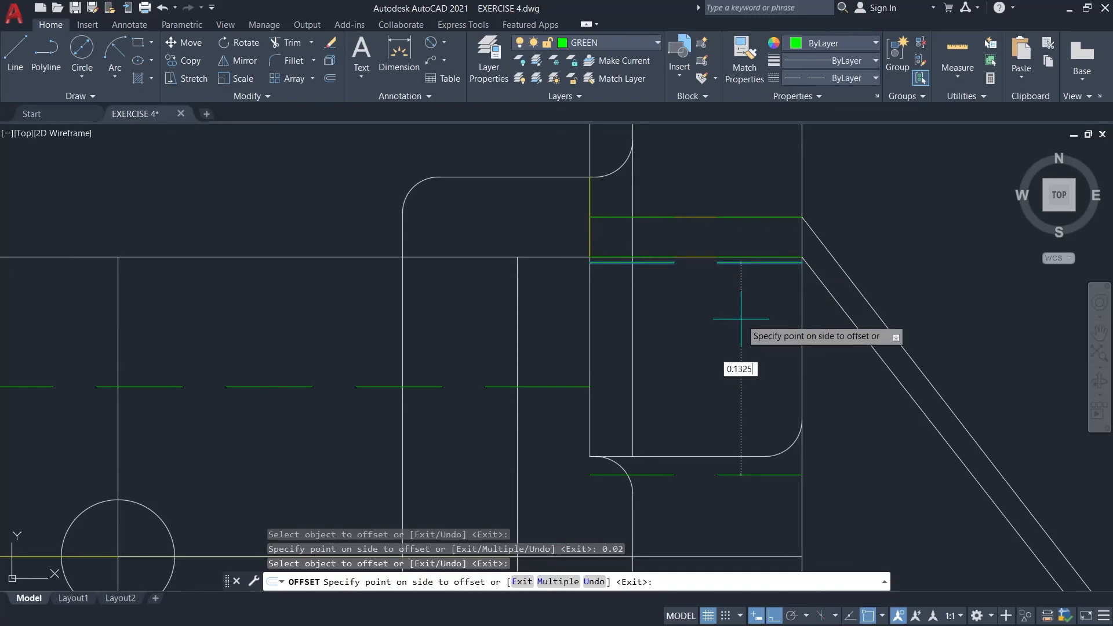
key("Return")
key("Escape")
- Make the RED layer current and turn it on
scroll(745, 318, "down", 6)
middle_click_drag(775, 323, 769, 291)
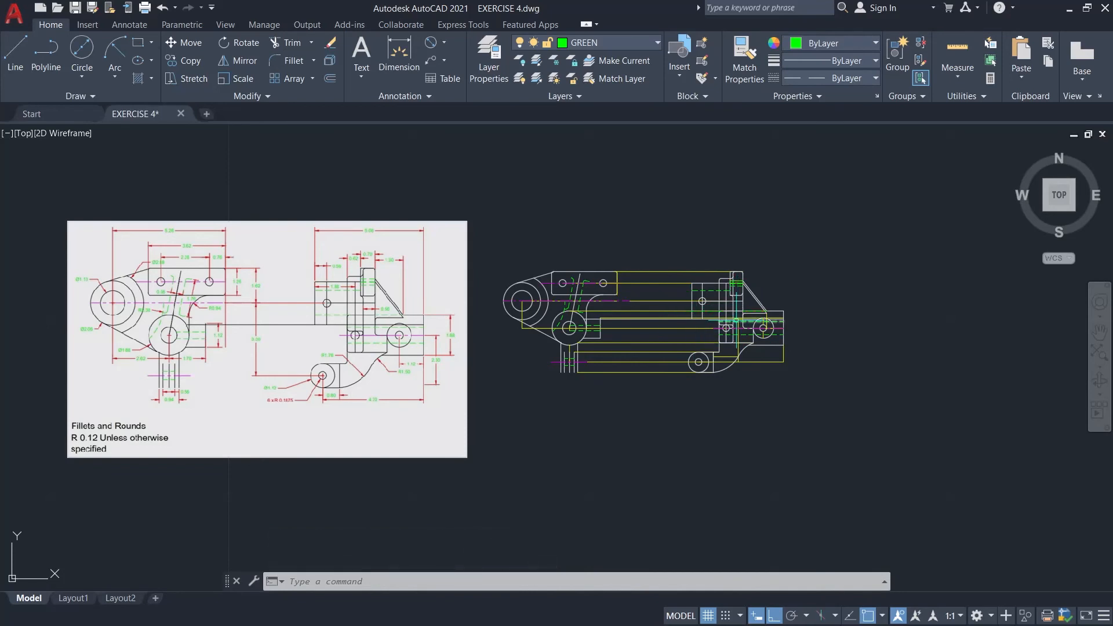
scroll(744, 318, "up", 2)
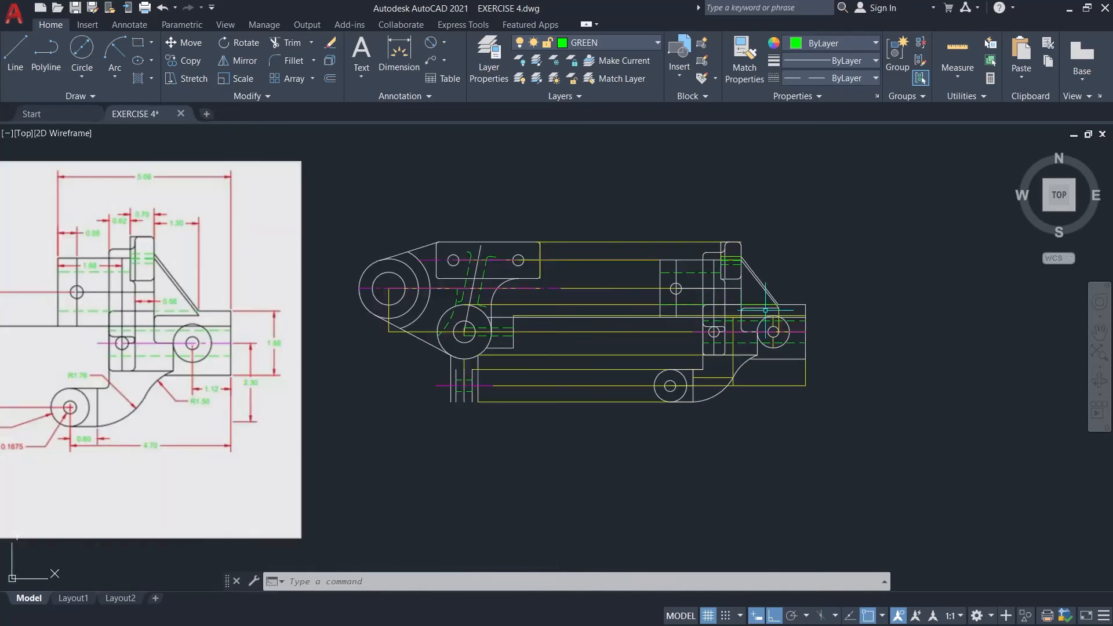
scroll(765, 310, "down", 2)
left_click(623, 43)
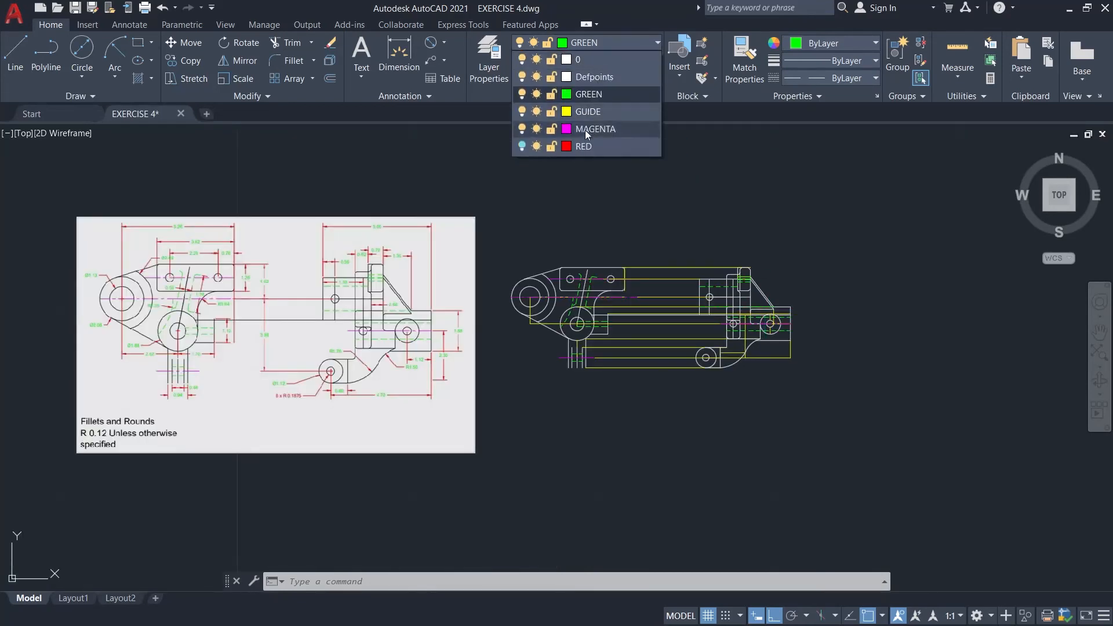
left_click(588, 146)
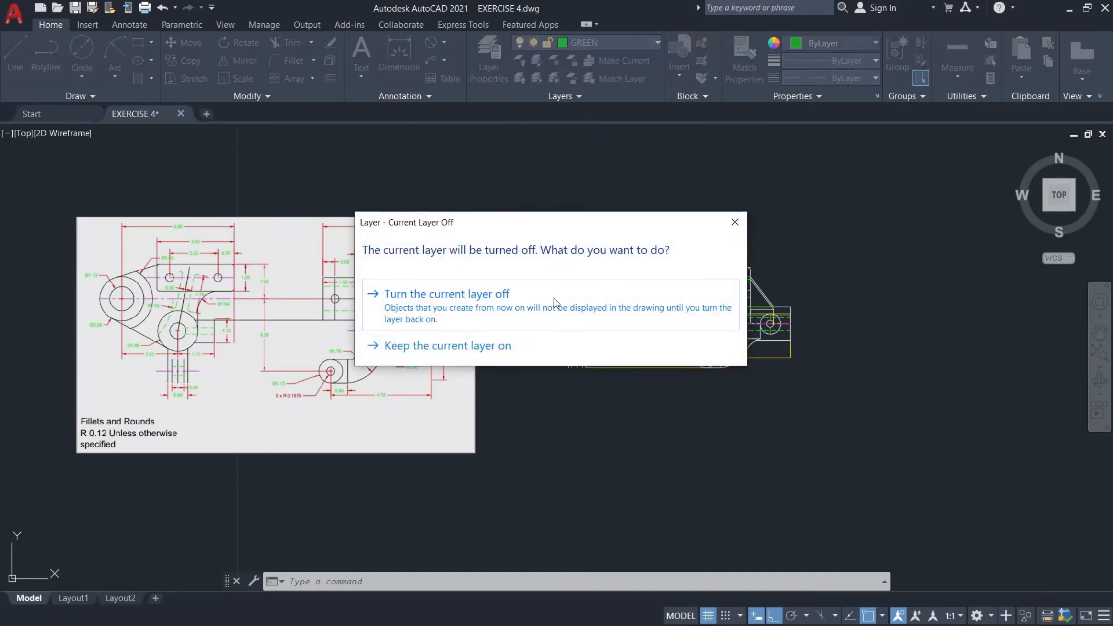
left_click(554, 308)
left_click(602, 44)
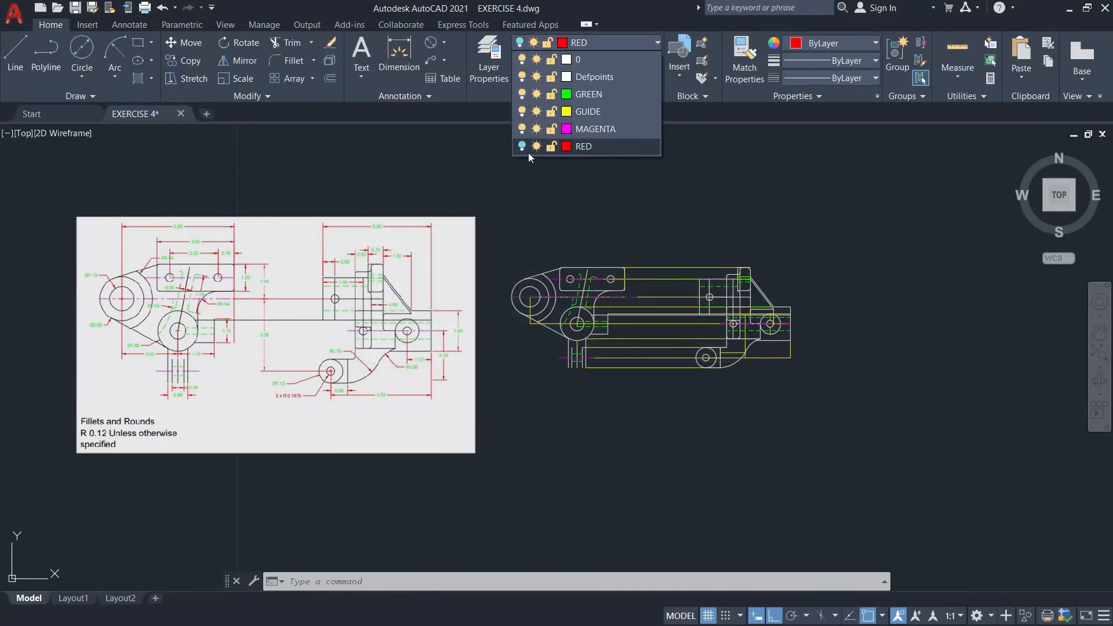
left_click(521, 146)
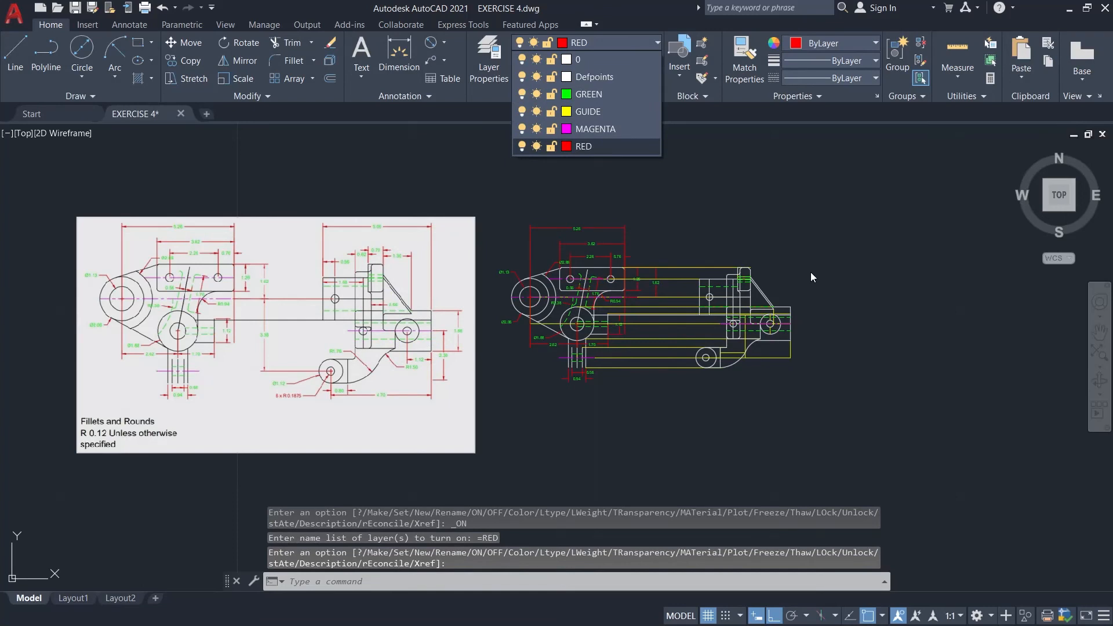
left_click(810, 277)
scroll(790, 289, "up", 1)
scroll(785, 286, "down", 1)
- Make the GUIDE layer current and turn the RED layer off
left_click(631, 44)
left_click(598, 145)
left_click(628, 43)
left_click(580, 112)
left_click(600, 40)
left_click(522, 146)
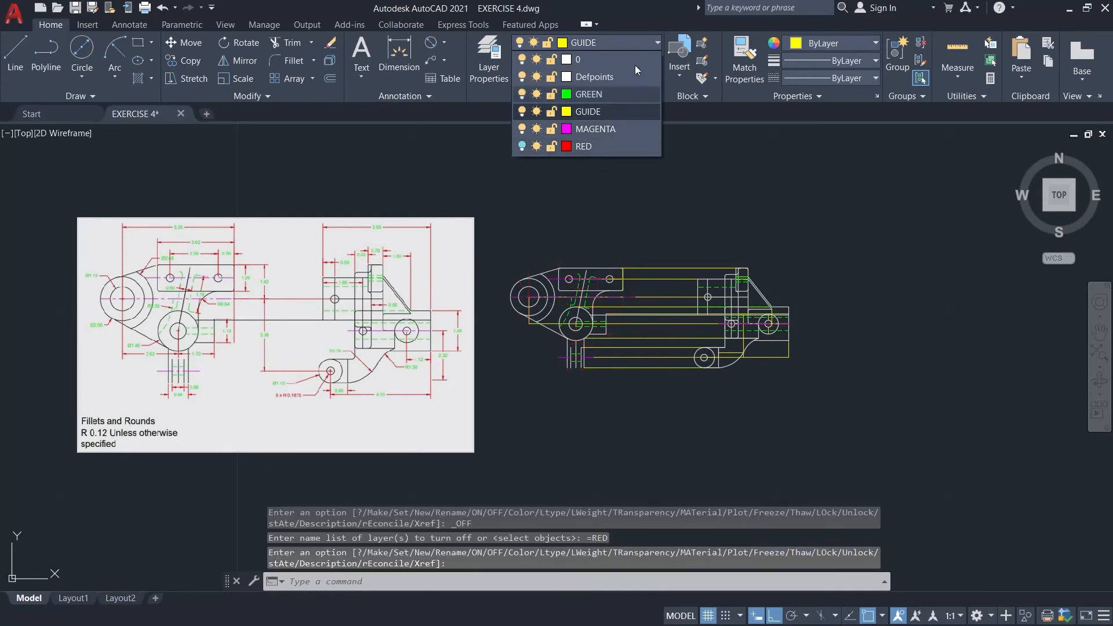
- Turn the RED layer back on and make it the current layer
left_click(629, 43)
left_click(640, 43)
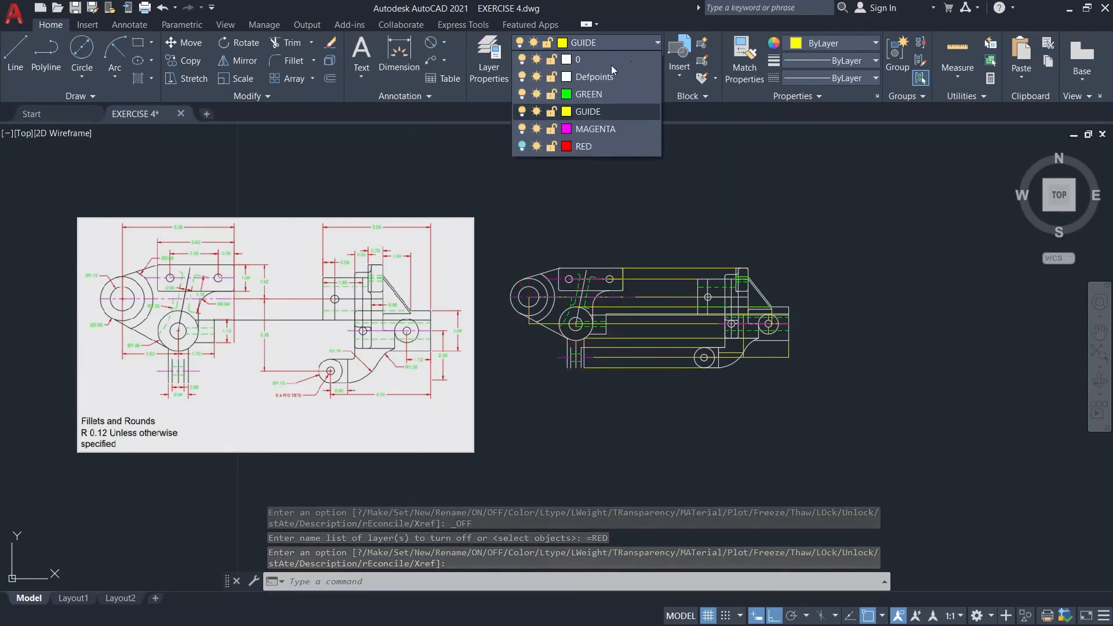
left_click(522, 147)
left_click(591, 146)
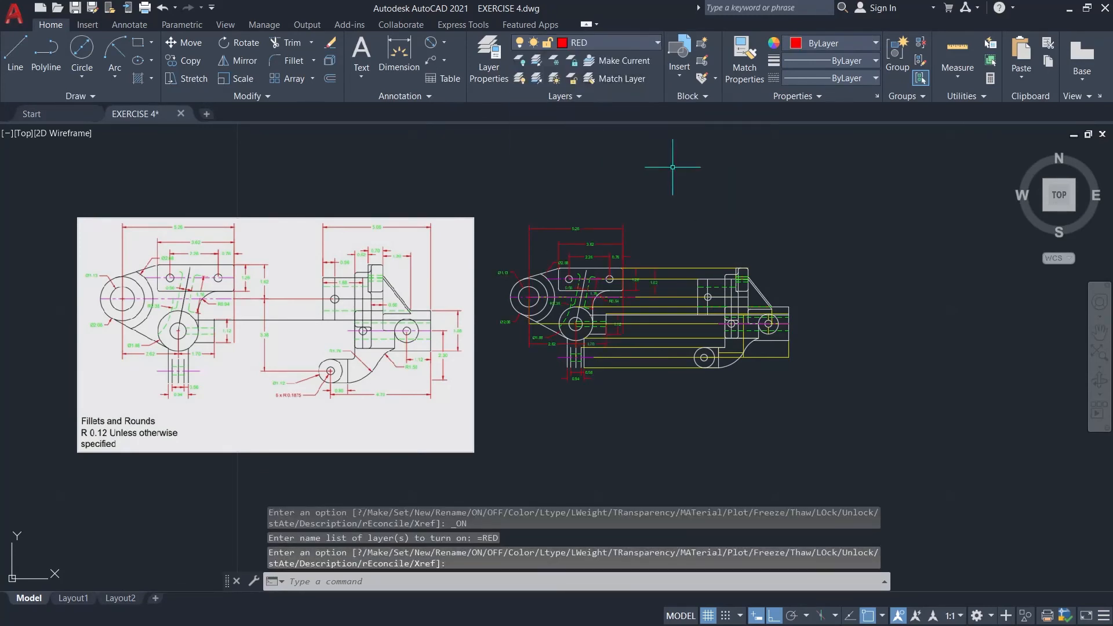
- Try a linear dimension from the side view's upper block's left edge to the left edge of the tall flange, and undo it
scroll(428, 391, "up", 2)
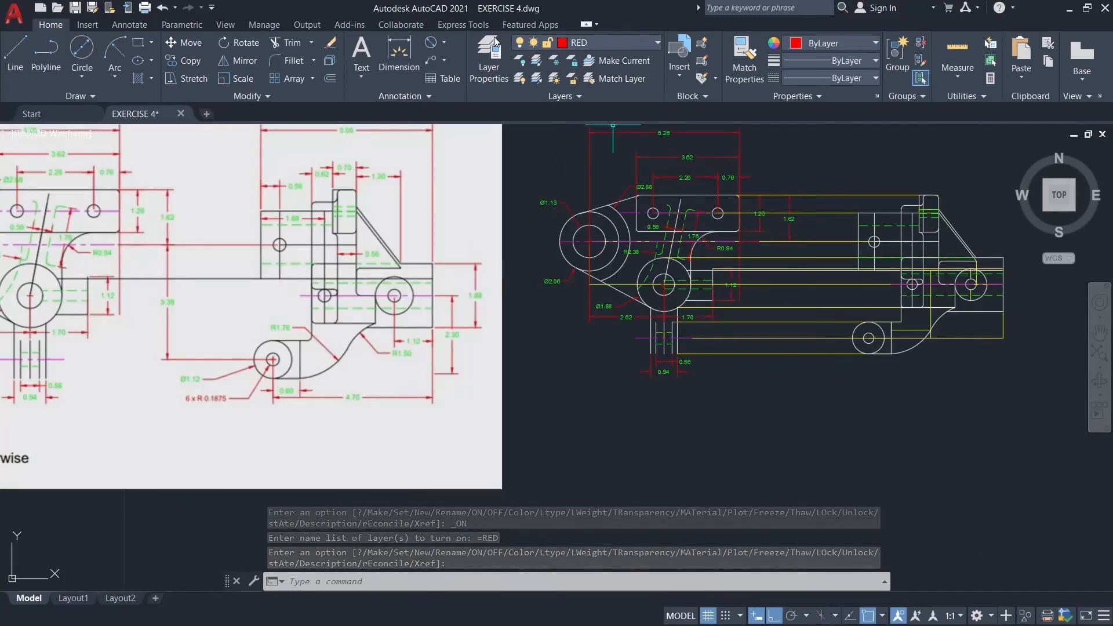
left_click(443, 40)
left_click(459, 66)
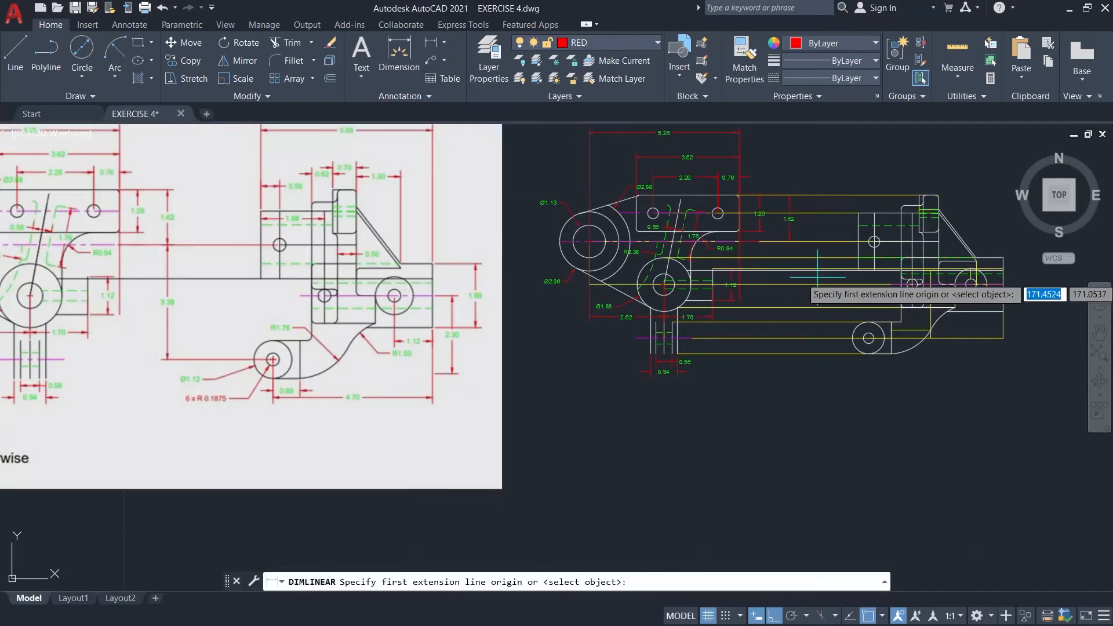
middle_click_drag(975, 255, 812, 328)
scroll(779, 348, "up", 2)
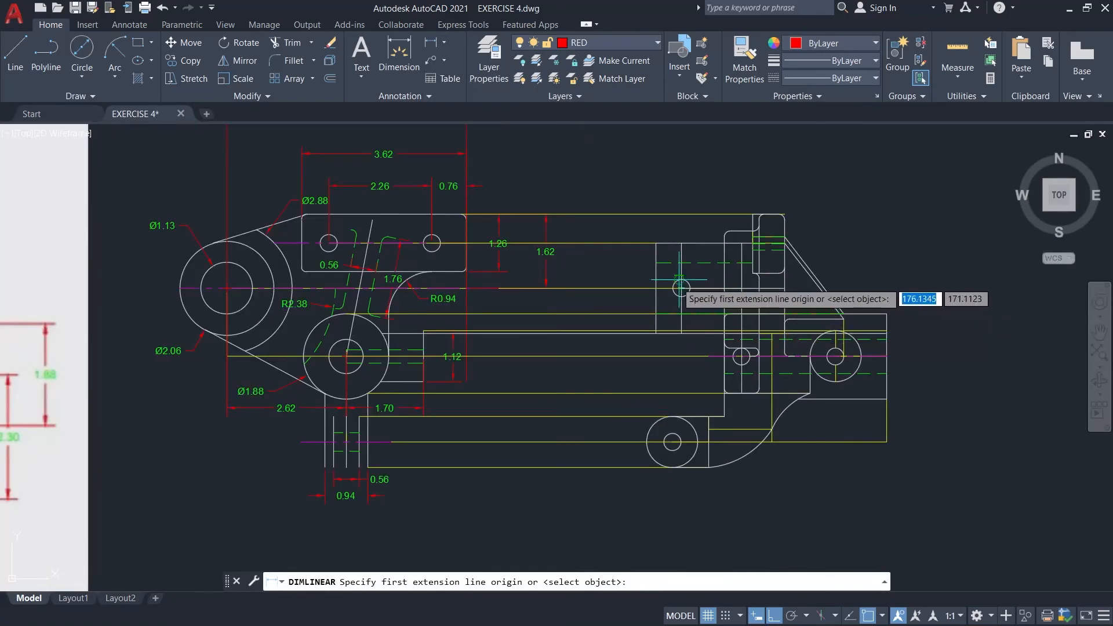
left_click(655, 250)
scroll(672, 255, "up", 4)
left_click(791, 242)
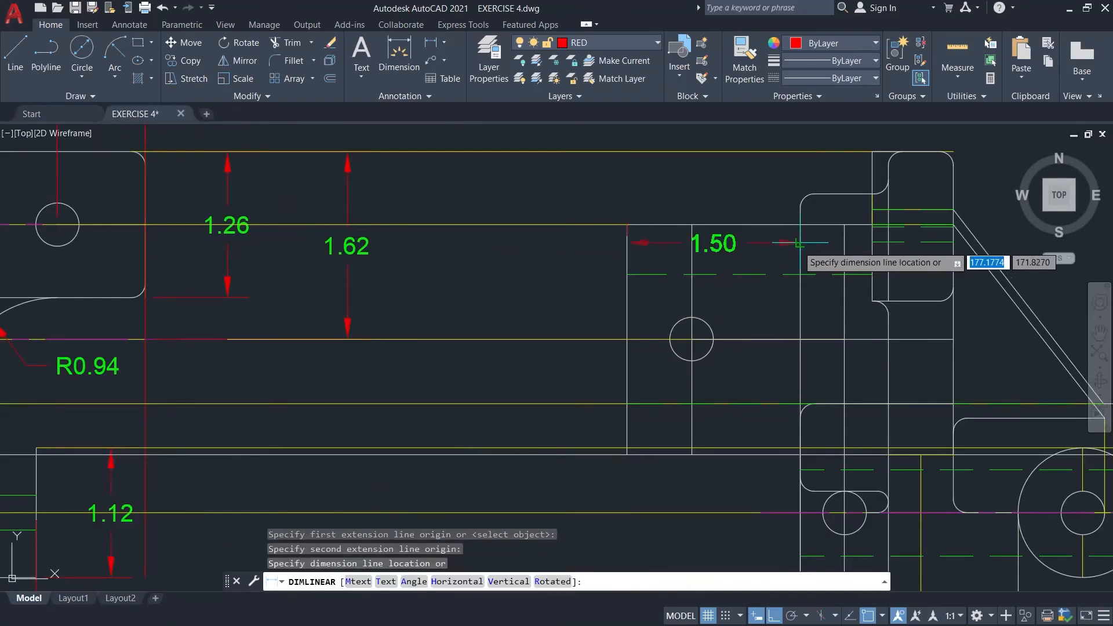
left_click(806, 244)
scroll(807, 243, "down", 4)
key("ctrl+z")
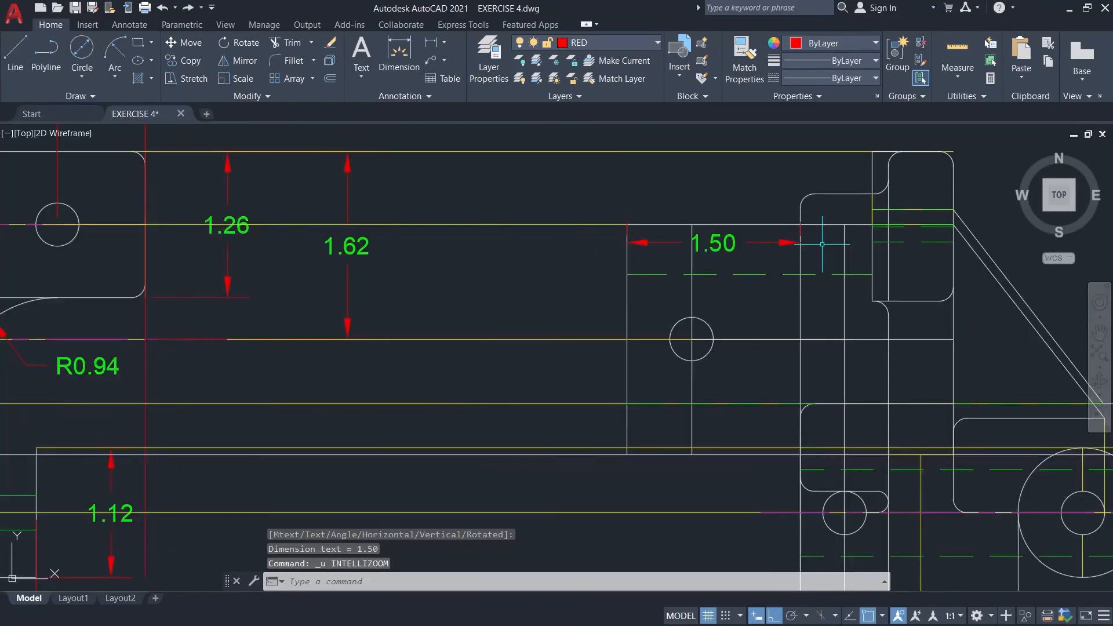
key("ctrl+z")
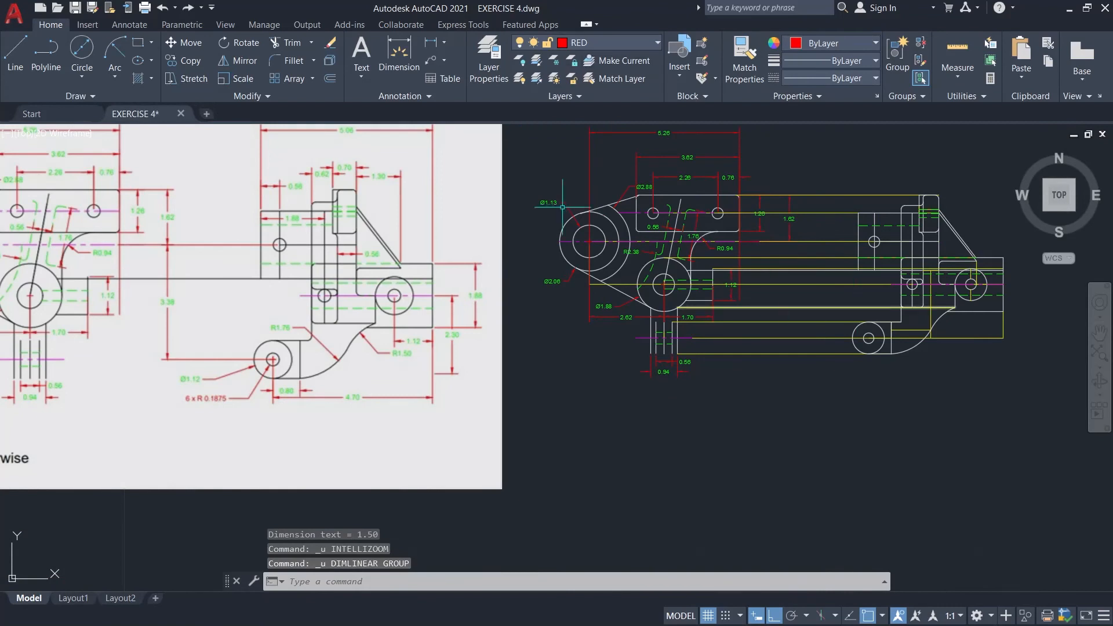
- Add a horizontal linear dimension inside the upper block, from its left edge to the vertical line through the lower small hole
left_click(438, 46)
scroll(925, 278, "up", 4)
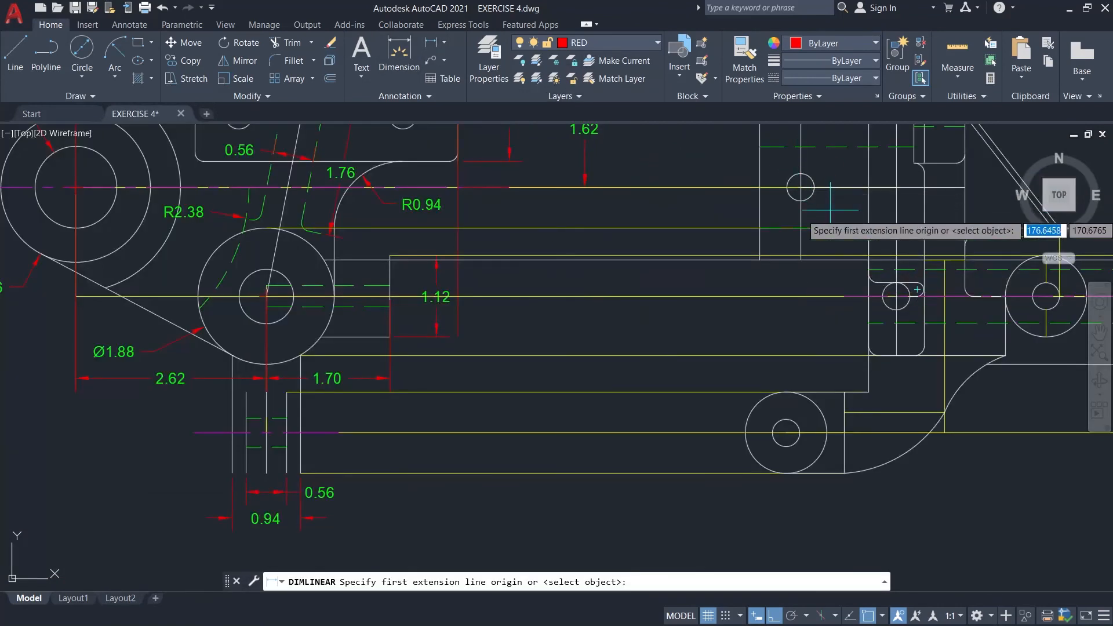
middle_click_drag(813, 295, 857, 388)
left_click(803, 218)
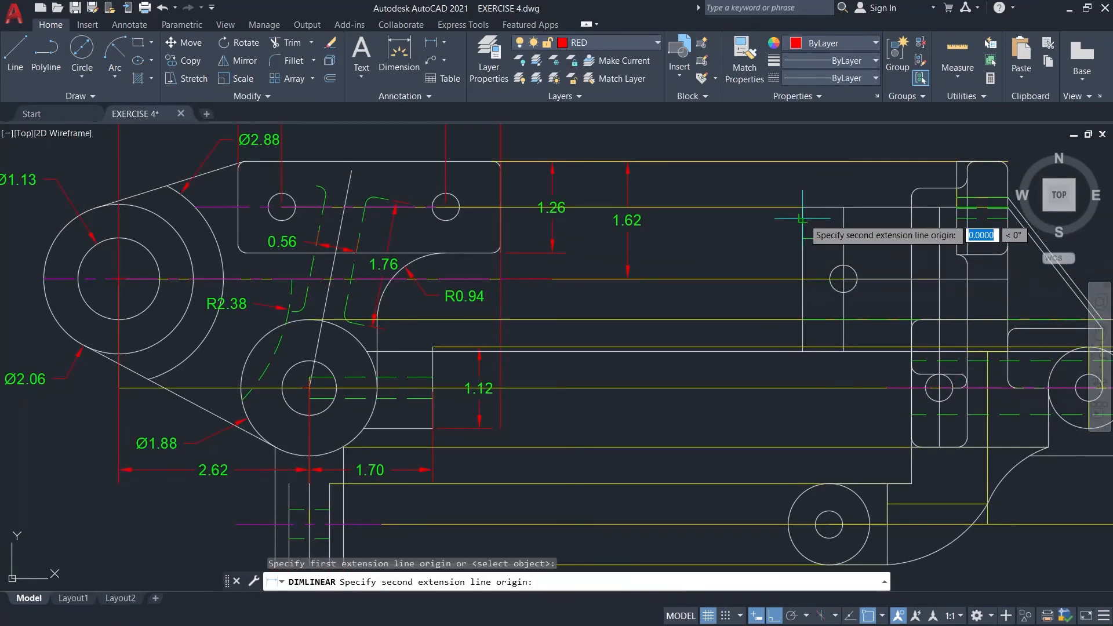
left_click(938, 219)
left_click(951, 221)
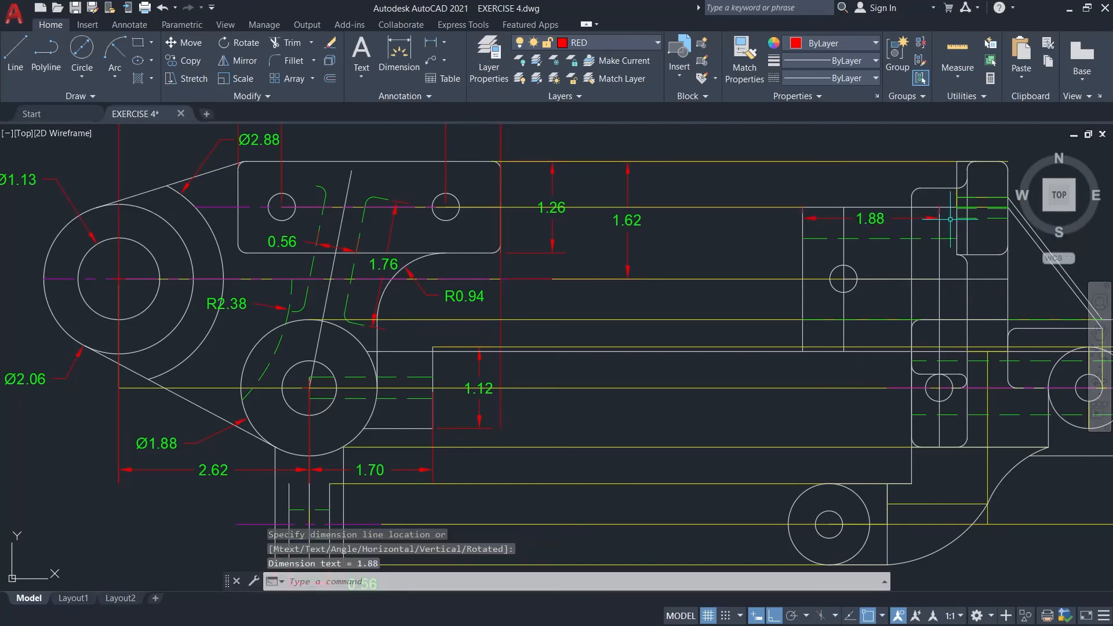
- Dimension the horizontal distance from the upper block's left edge to its hole's vertical centre line, placing the dimension above the block
scroll(951, 220, "down", 6)
scroll(950, 219, "up", 2)
key("Return")
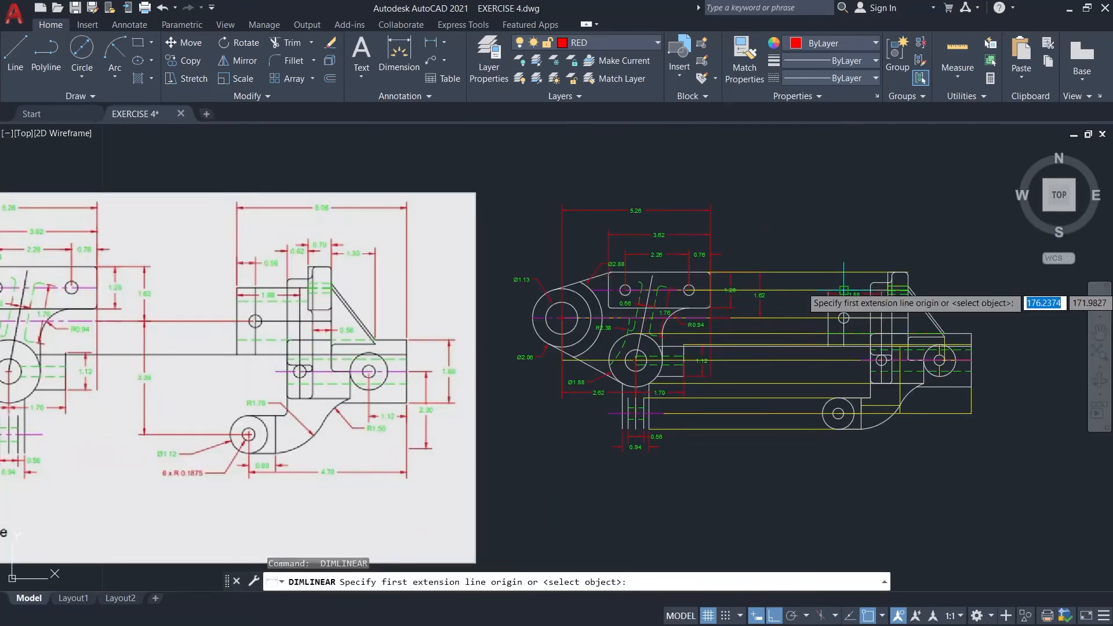
left_click(828, 288)
left_click(844, 286)
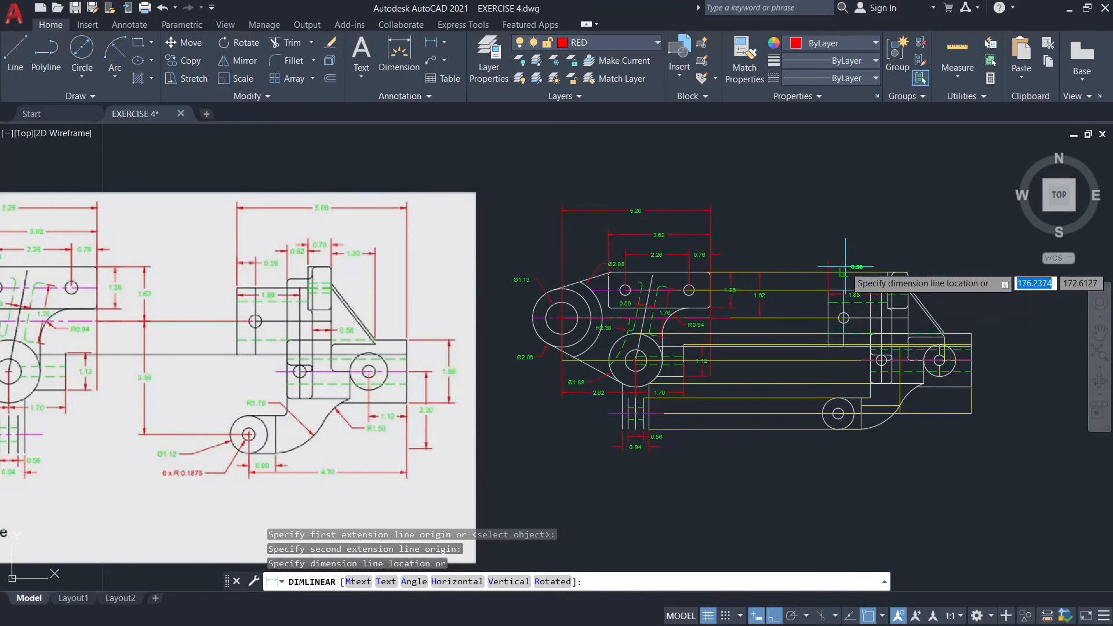
scroll(844, 271, "up", 4)
scroll(844, 271, "down", 4)
scroll(845, 271, "up", 2)
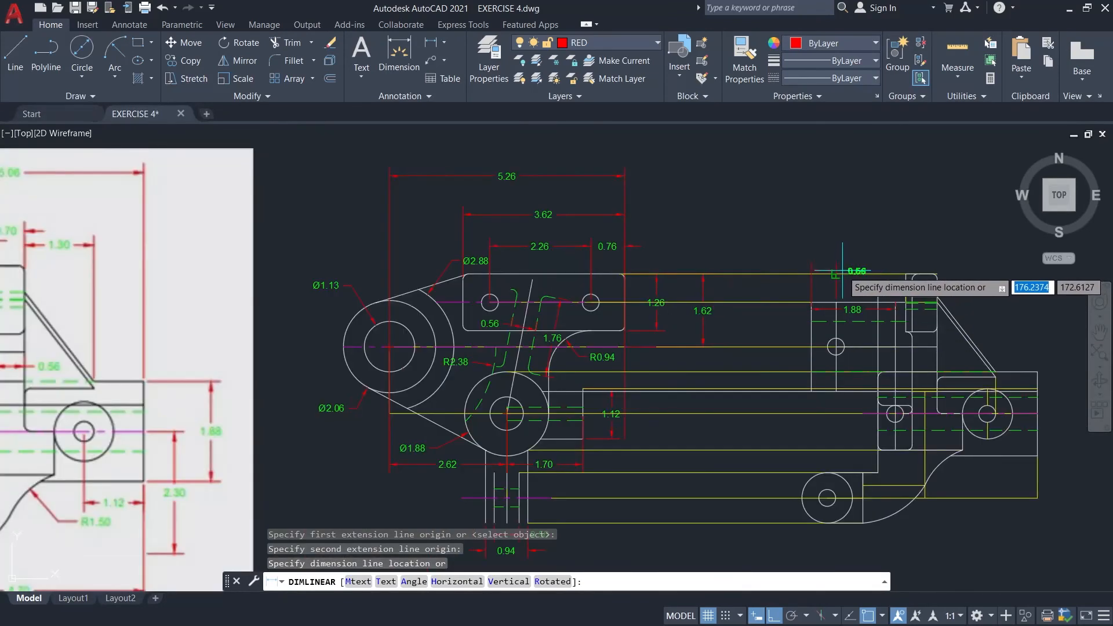
scroll(840, 274, "down", 3)
scroll(840, 273, "up", 3)
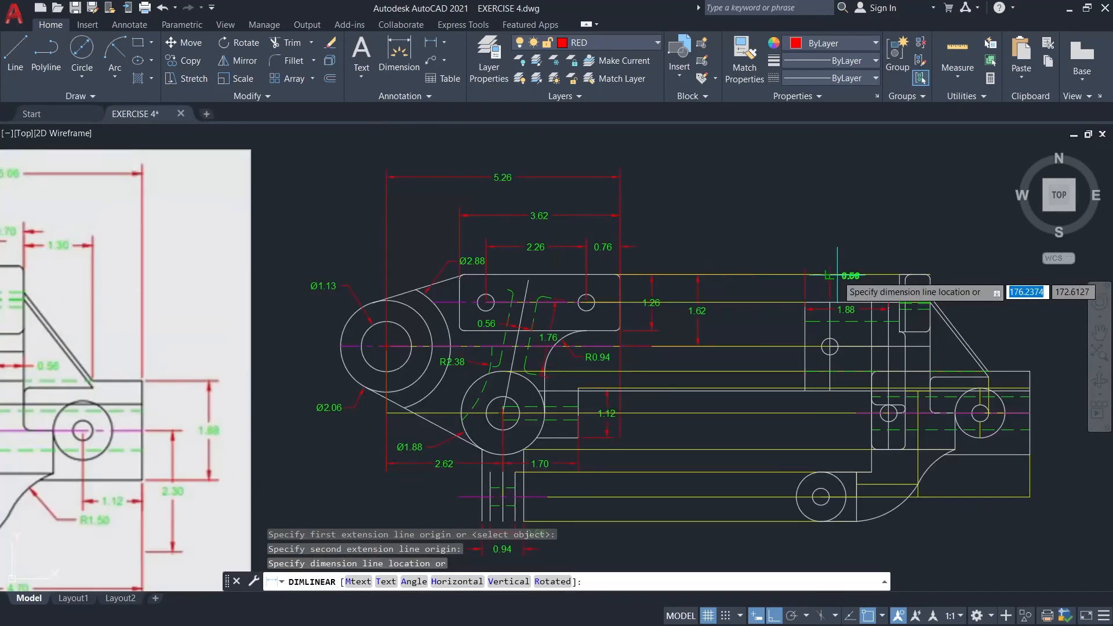
left_click(832, 274)
- Dimension the horizontal distance from the tall flange's left edge to the narrow upper plate's left edge, placing it above the view
scroll(832, 274, "down", 2)
key("Return")
scroll(833, 294, "up", 6)
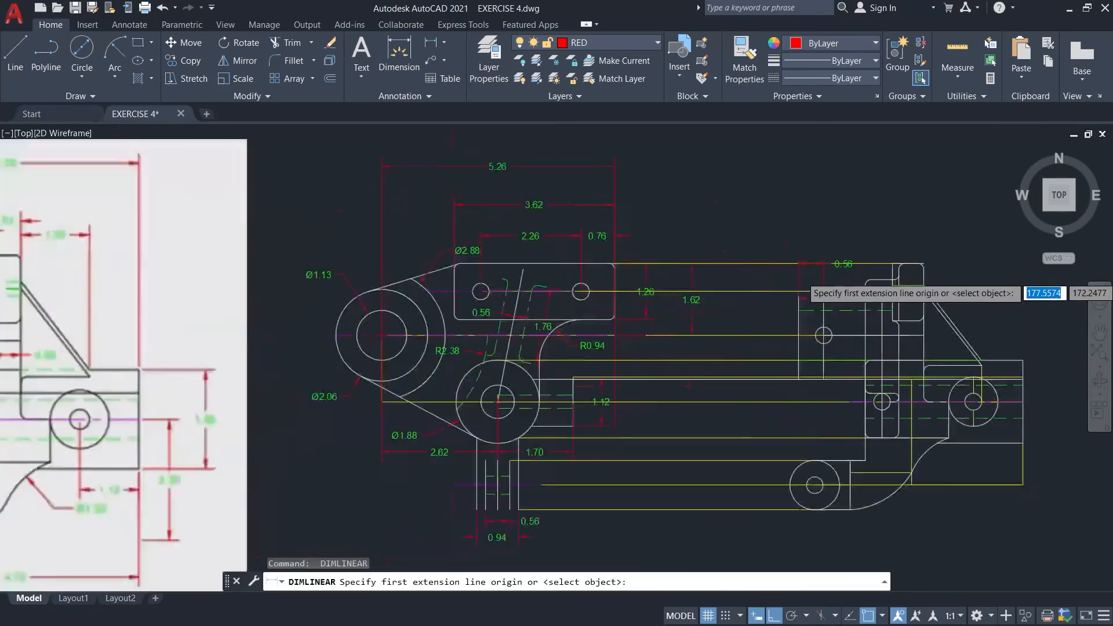
left_click(833, 296)
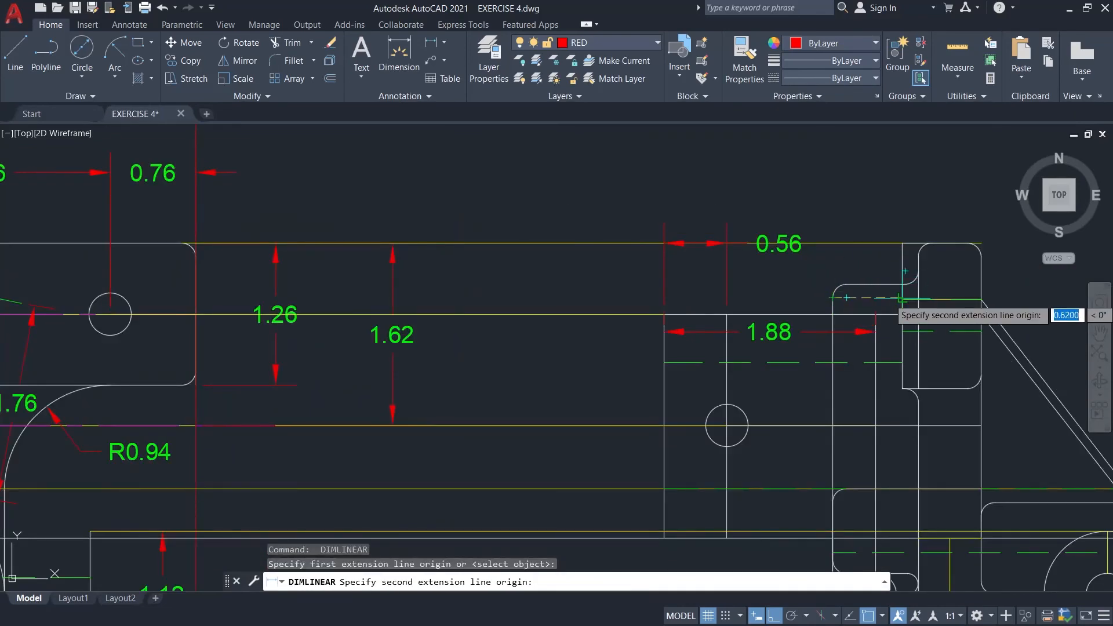
scroll(902, 299, "down", 5)
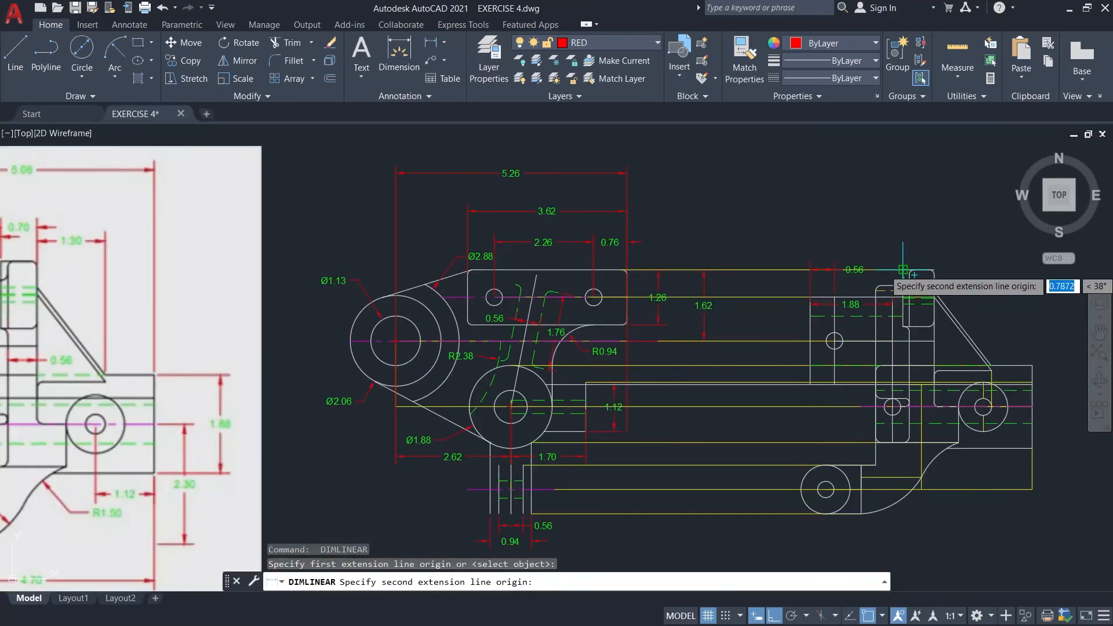
left_click(903, 270)
scroll(898, 252, "up", 5)
left_click(899, 253)
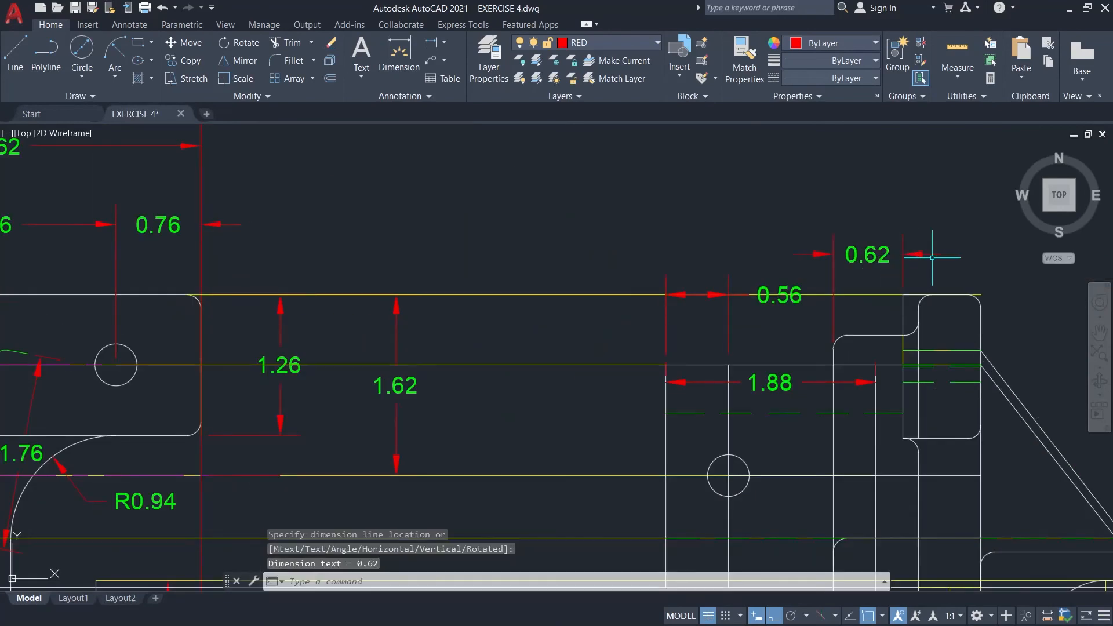
- Dimension the width of the narrow upper plate, placing the dimension above its top edge
scroll(899, 254, "down", 5)
scroll(867, 283, "up", 3)
key("Return")
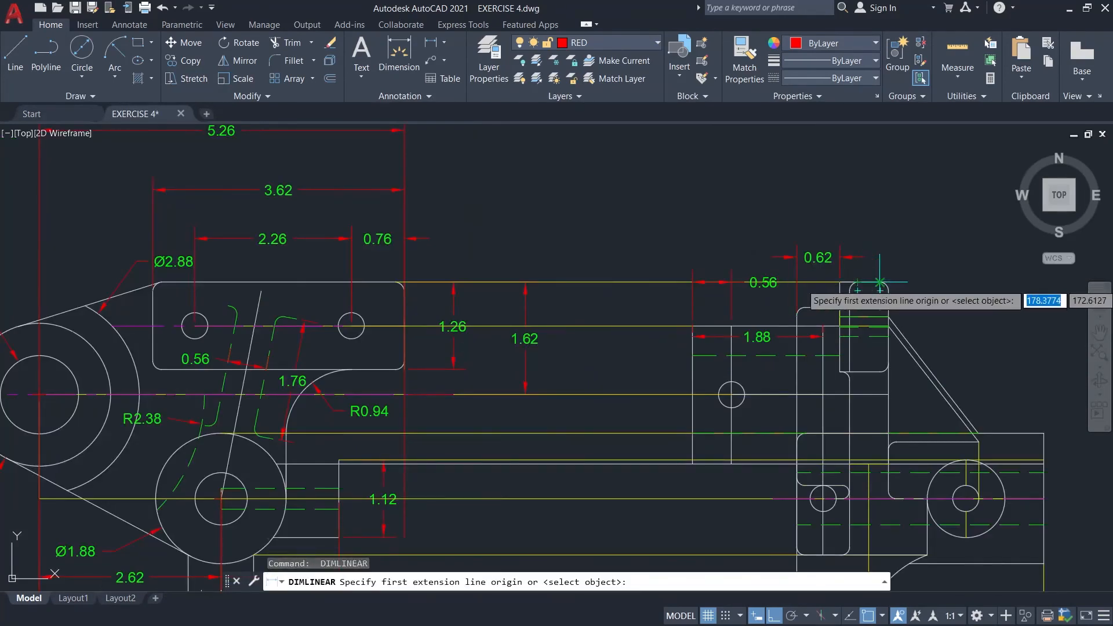
left_click(887, 282)
scroll(891, 282, "up", 4)
left_click(883, 304)
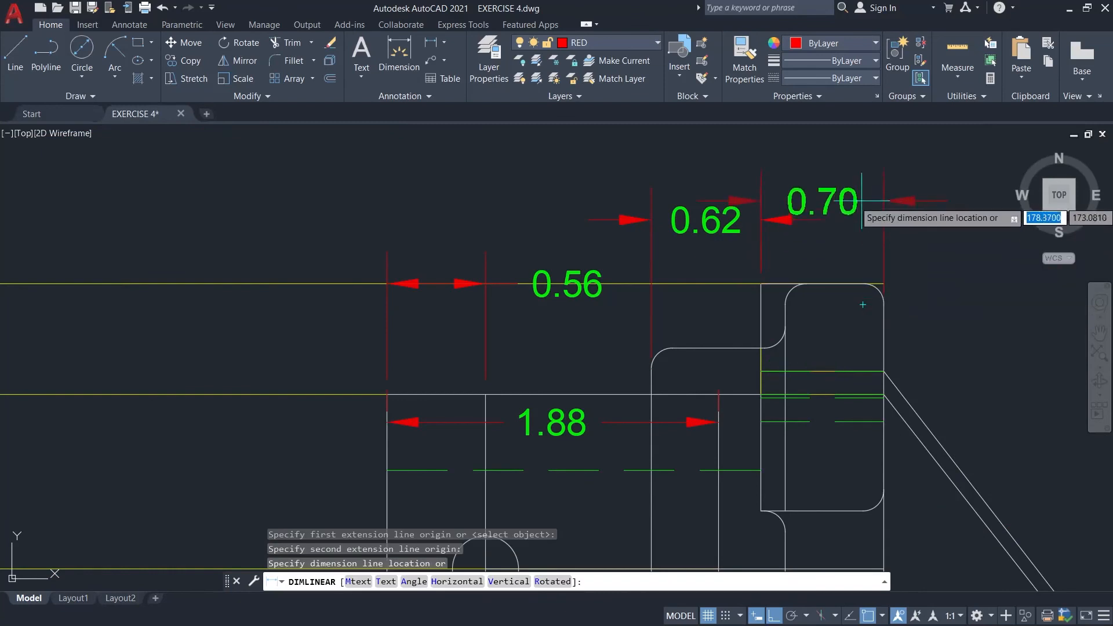
left_click(760, 189)
- Dimension the horizontal distance from the narrow plate's right edge to the sloped rib's lower end, aligned with the flange dimension above the view
scroll(857, 198, "down", 6)
mouse_move(893, 218)
middle_mouse_down()
mouse_move(970, 244)
mouse_move(967, 252)
middle_mouse_up()
key("Return")
scroll(917, 248, "up", 6)
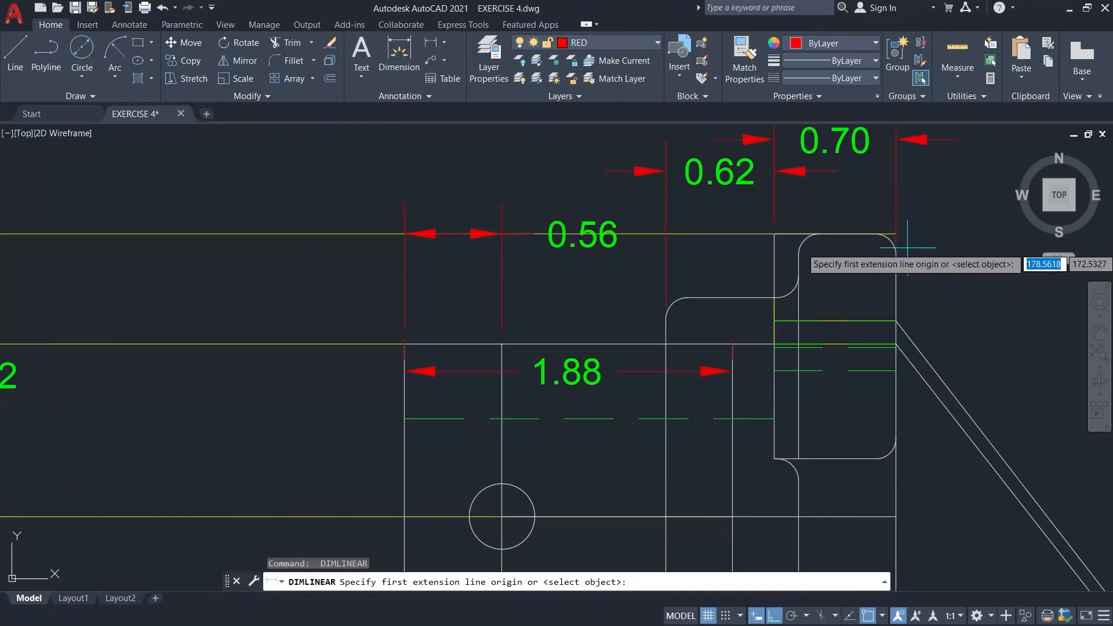
left_click(888, 250)
scroll(938, 259, "down", 8)
middle_click_drag(938, 259, 888, 253)
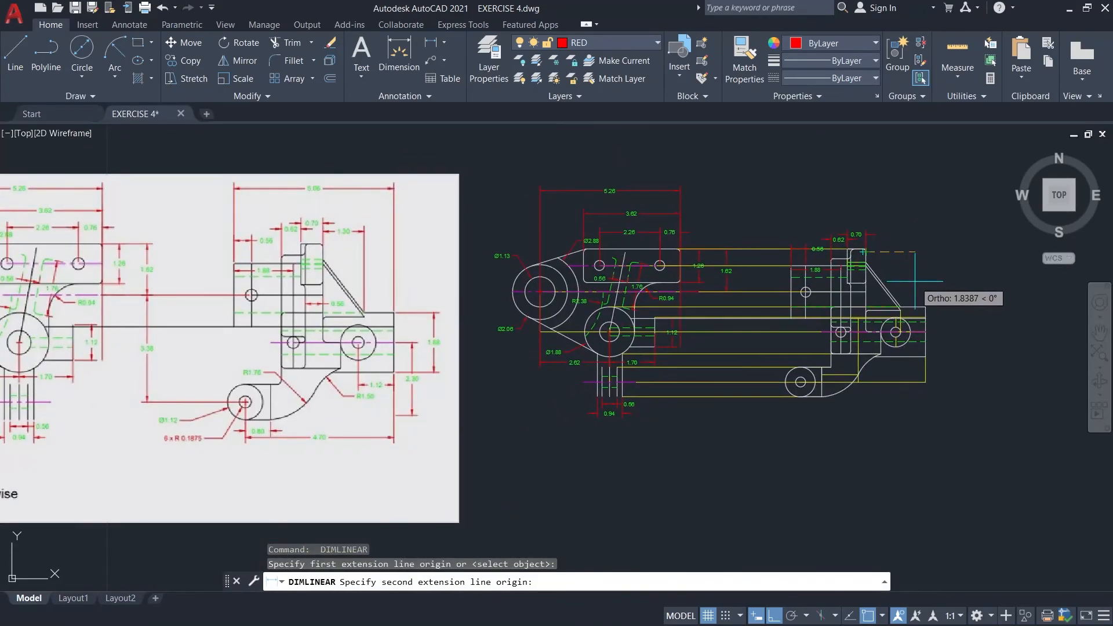
scroll(878, 312, "up", 8)
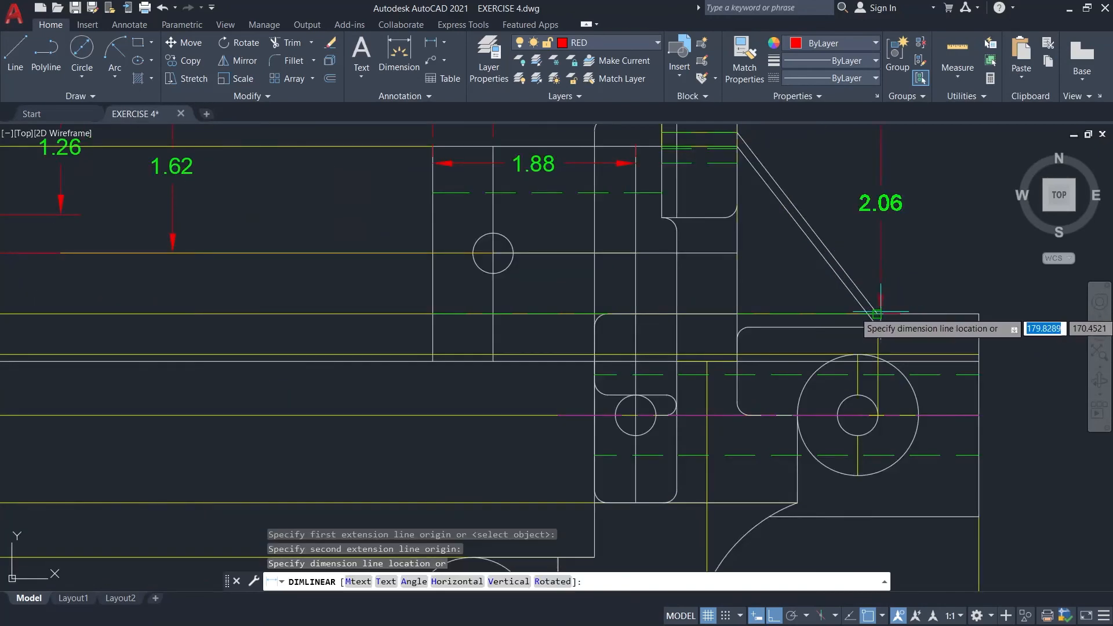
left_click(878, 313)
scroll(878, 313, "down", 8)
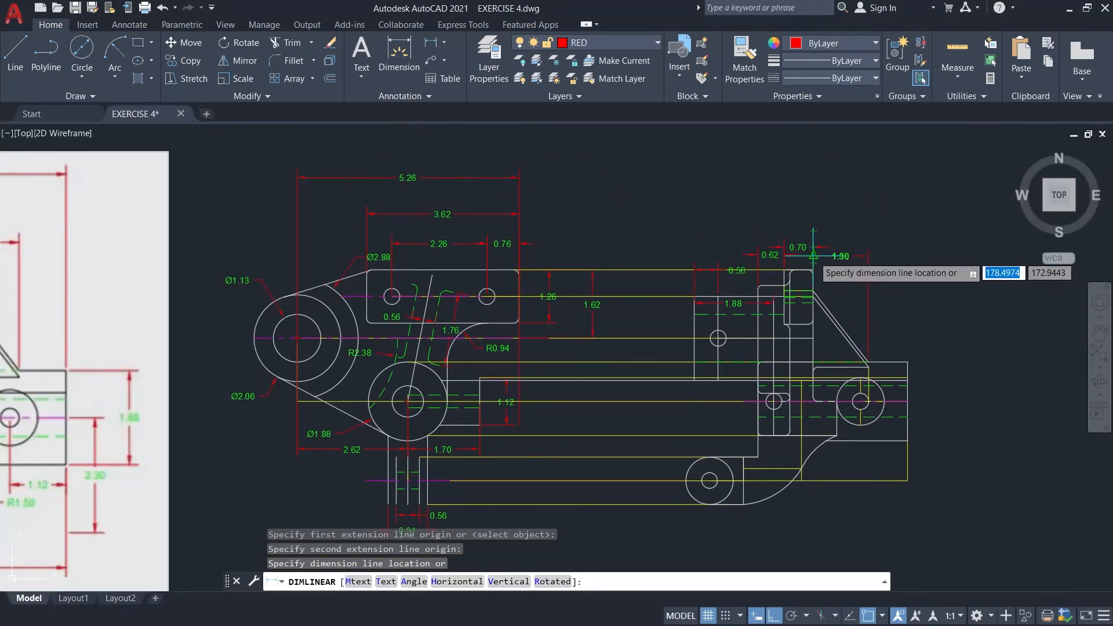
left_click(813, 255)
- Dimension the side view's overall width, placing it above the view in line with the front view's topmost dimension
scroll(886, 261, "down", 5)
middle_click_drag(887, 261, 812, 263)
scroll(825, 265, "up", 5)
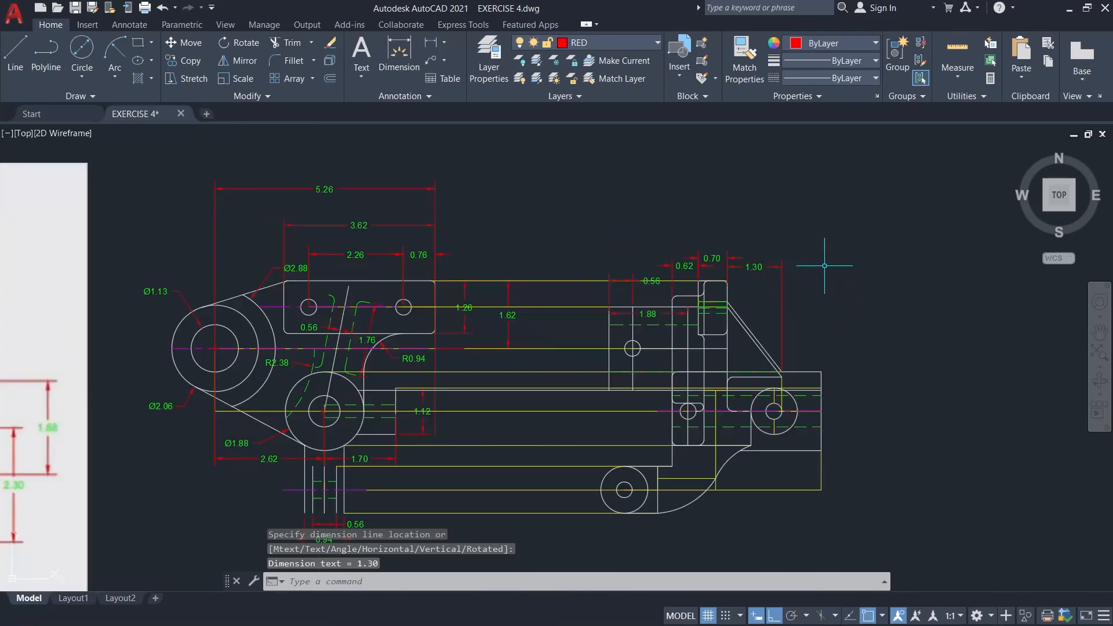
key("Return")
scroll(614, 293, "up", 8)
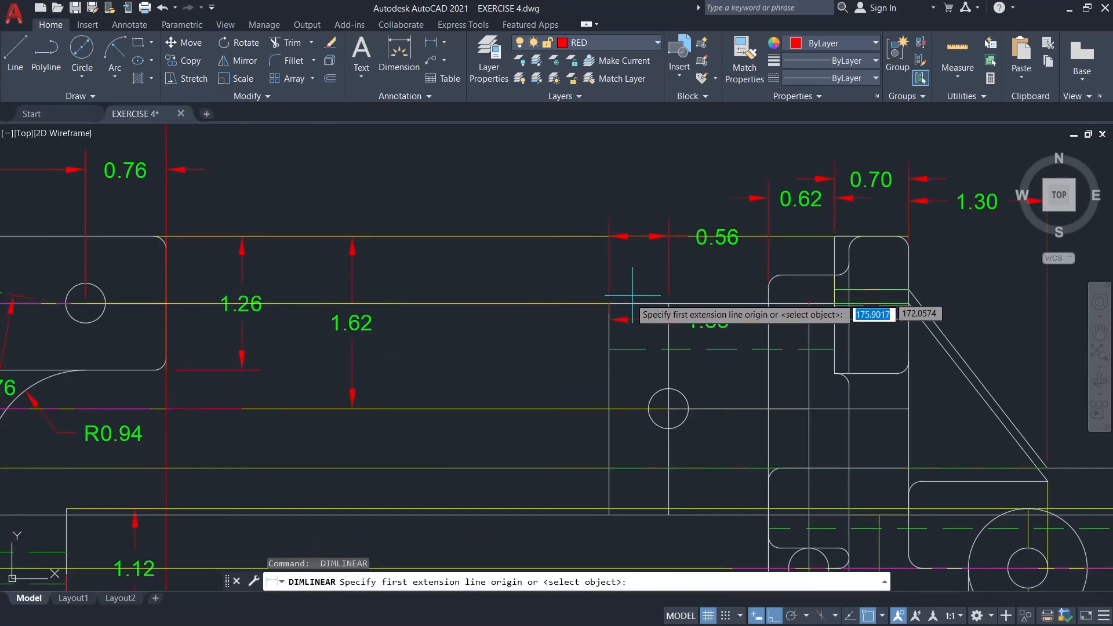
left_click(598, 299)
scroll(708, 299, "down", 6)
left_click(1015, 401)
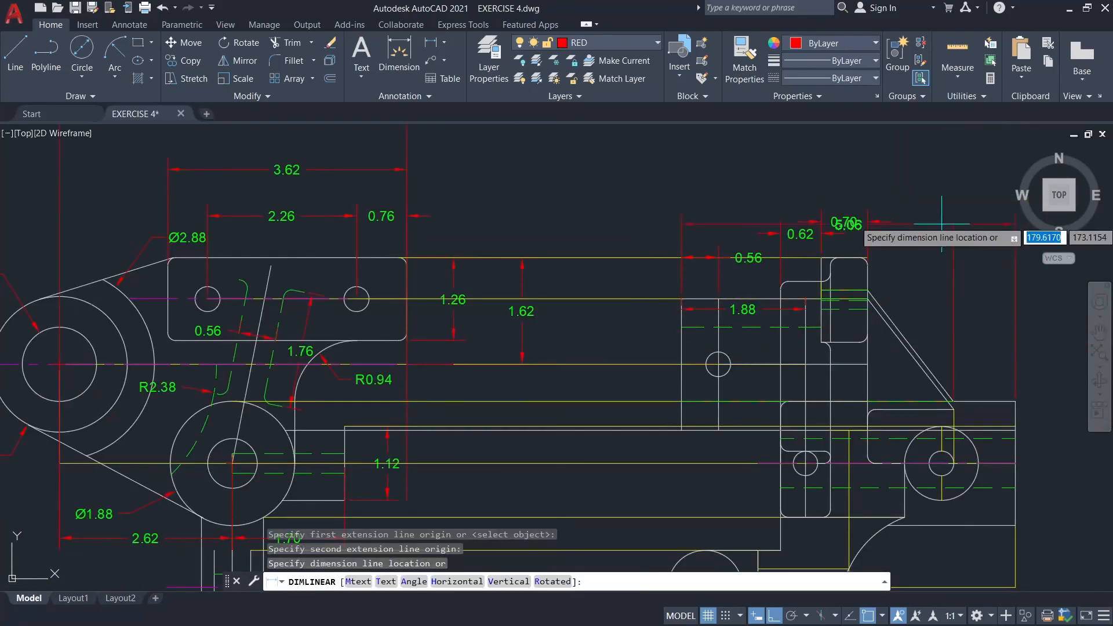
middle_click_drag(406, 129, 441, 293)
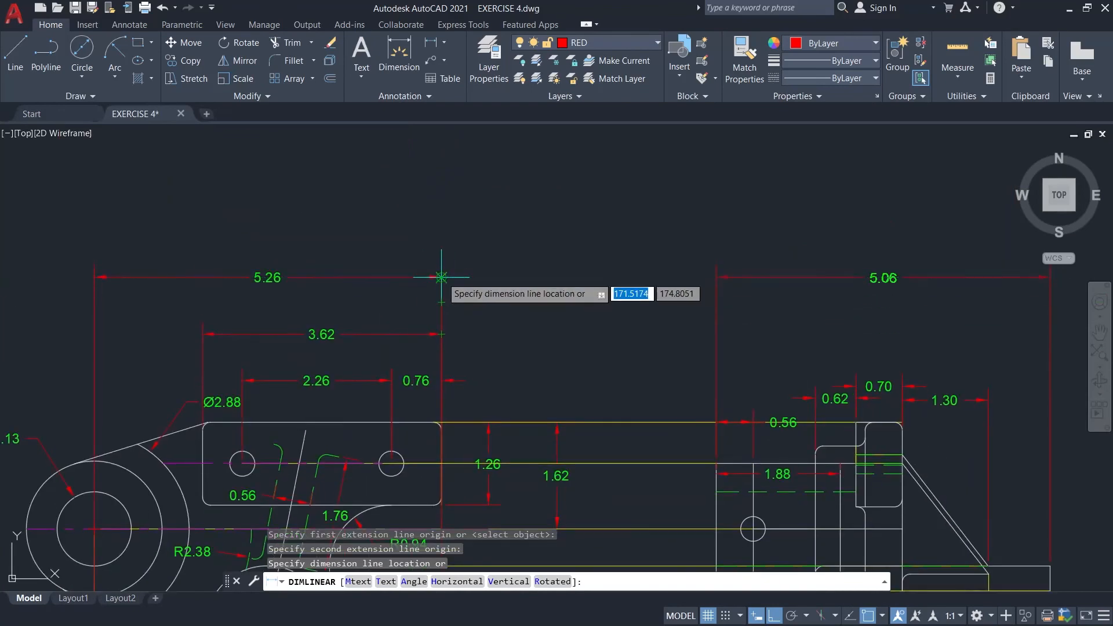
left_click(442, 277)
key("Escape")
scroll(684, 311, "down", 5)
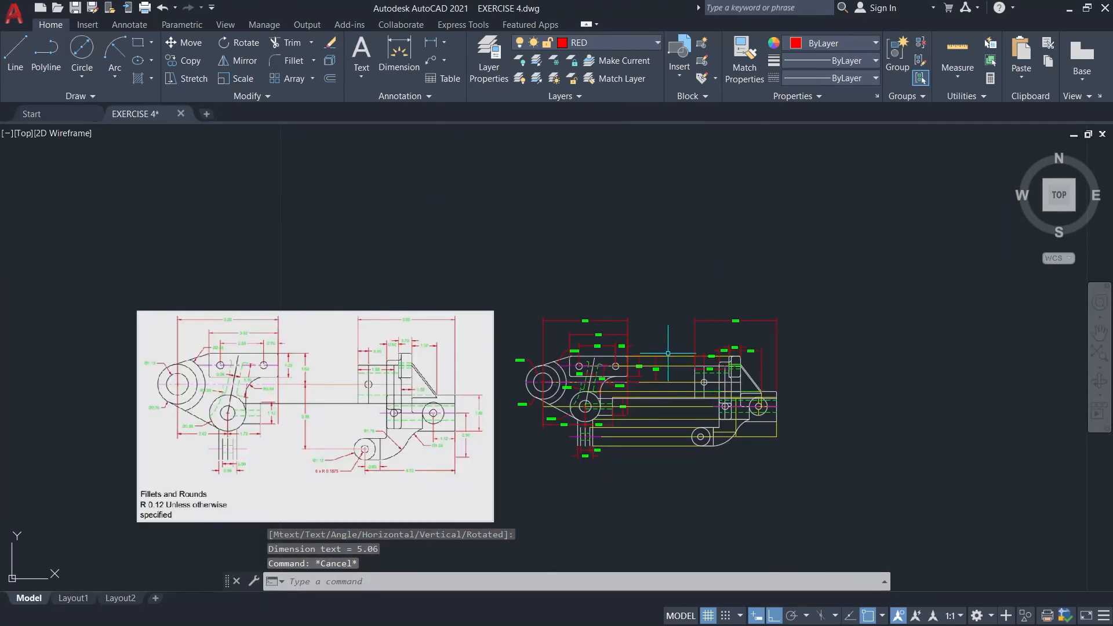
- Dimension the height of the side view's right-hand block, placing the vertical dimension beyond its right edge
scroll(671, 351, "up", 3)
key("Return")
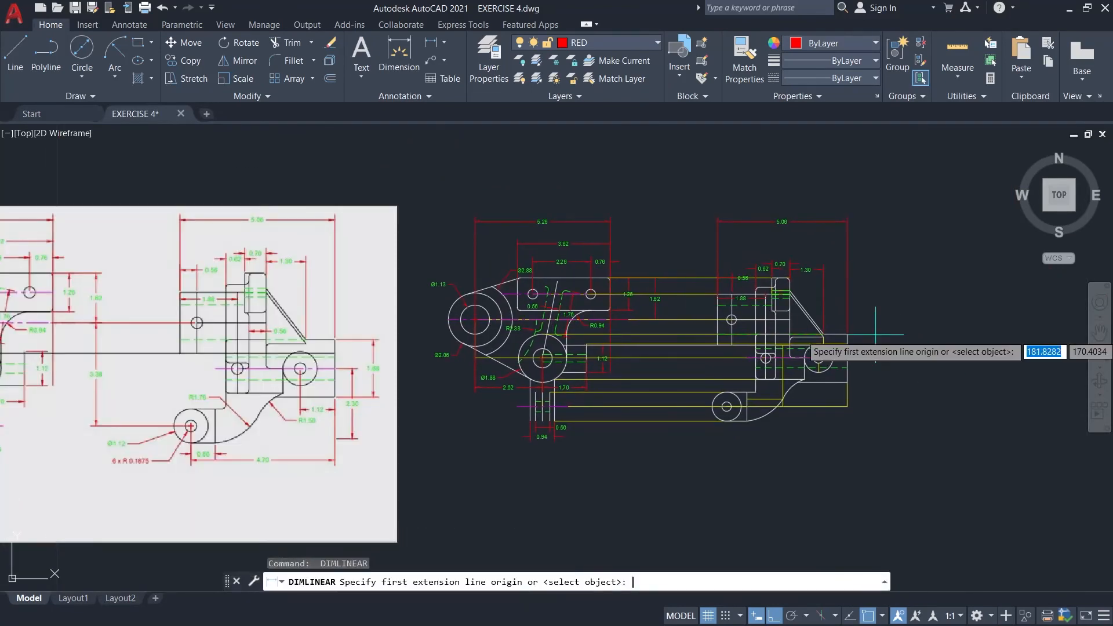
scroll(875, 335, "up", 4)
left_click(828, 314)
scroll(829, 432, "down", 2)
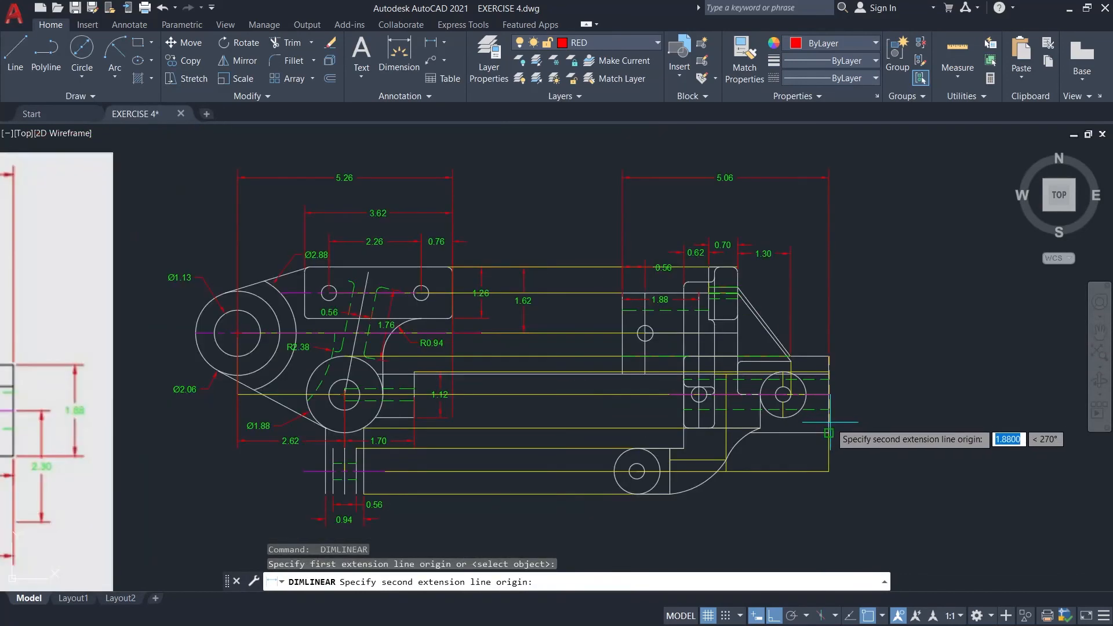
scroll(828, 432, "down", 2)
scroll(829, 423, "up", 4)
left_click(816, 450)
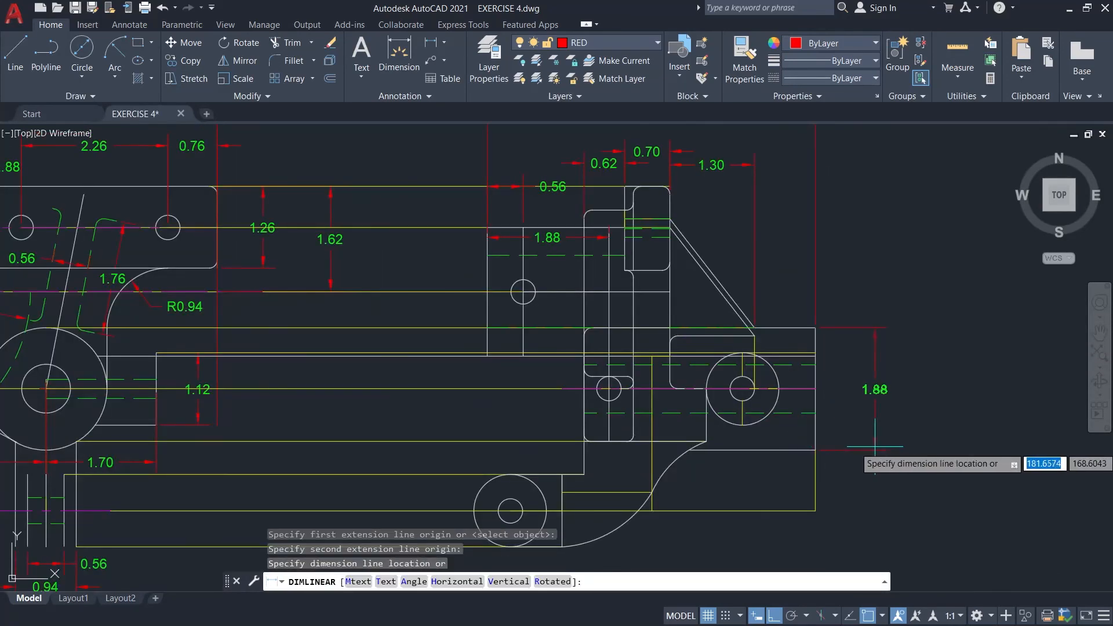
scroll(877, 447, "down", 3)
left_click(887, 446)
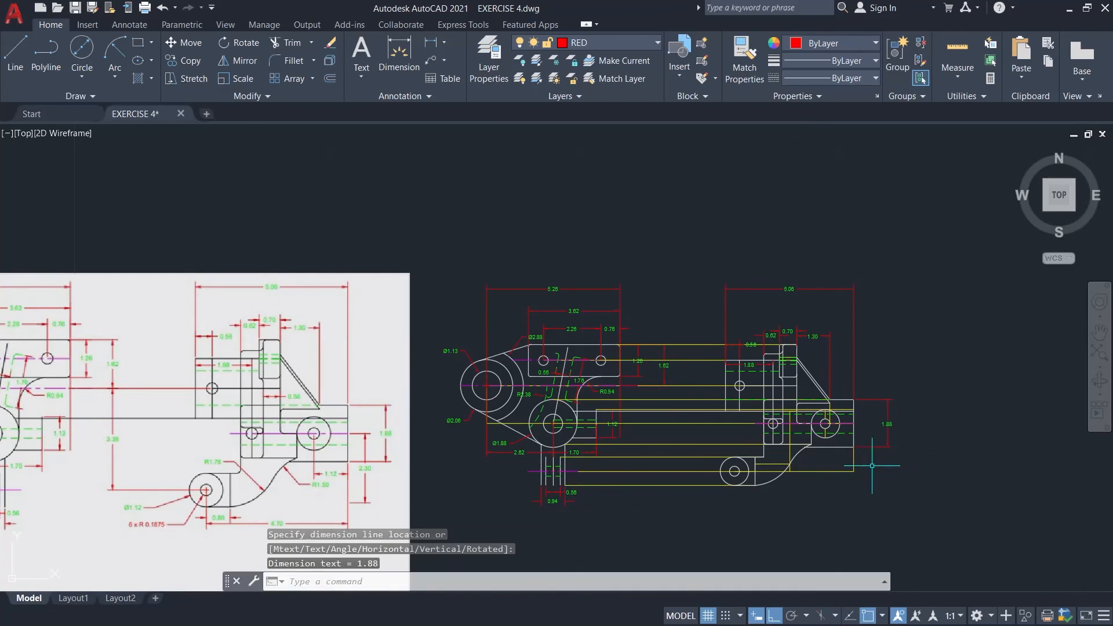
- Add a 2.30 vertical dimension downward from the upper boss's centre line at the block's right edge, between the edge and the height dimension
scroll(876, 463, "up", 4)
key("Return")
left_click(821, 324)
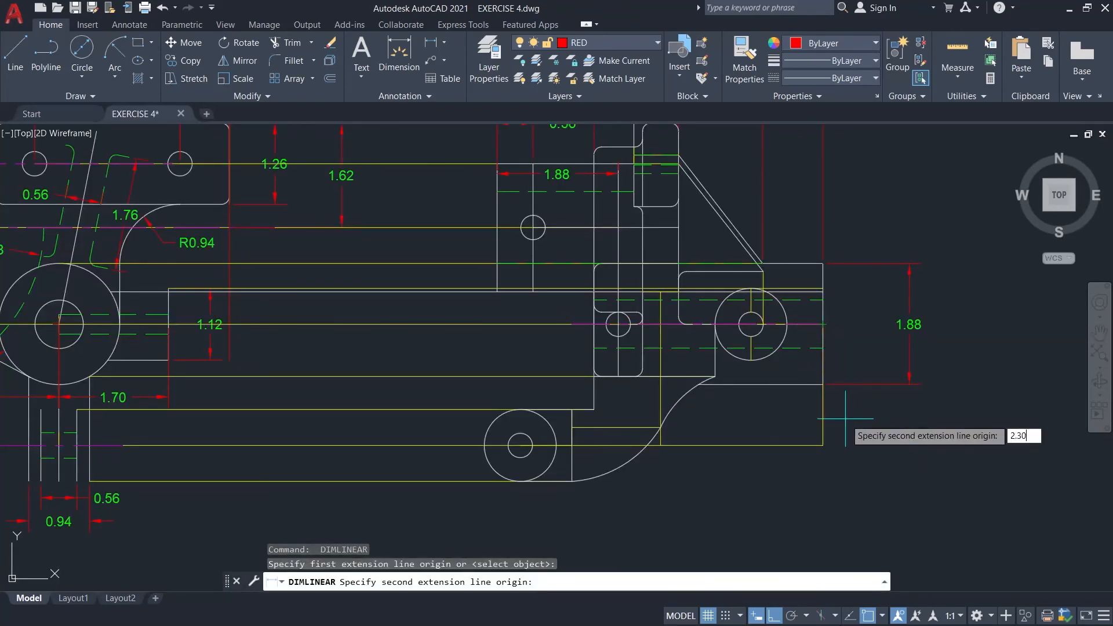
key("Return")
scroll(876, 408, "down", 3)
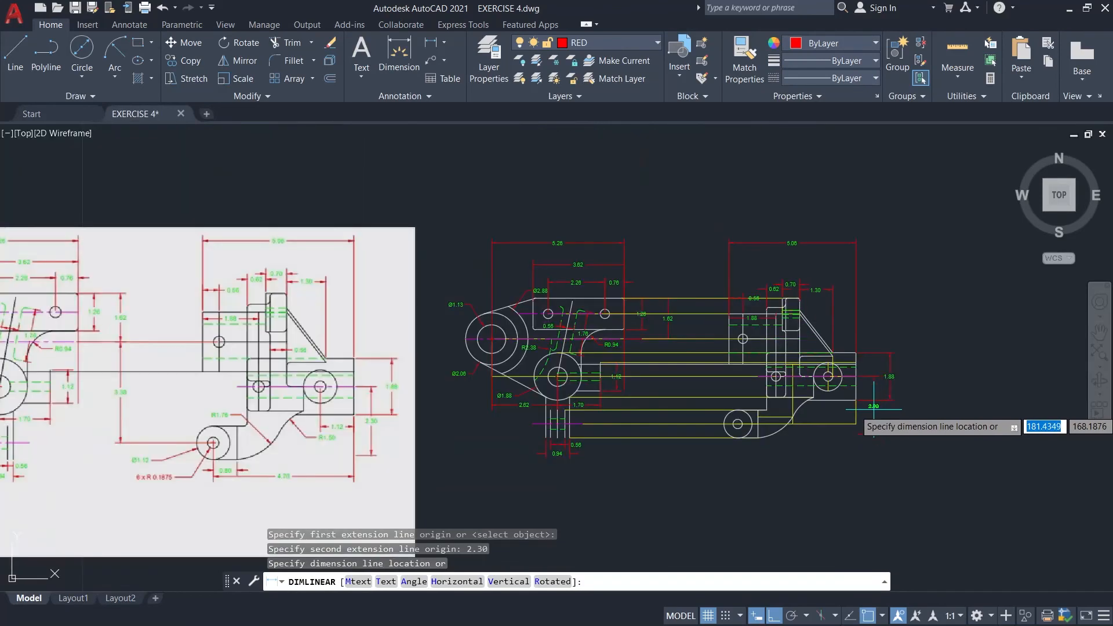
scroll(874, 408, "up", 3)
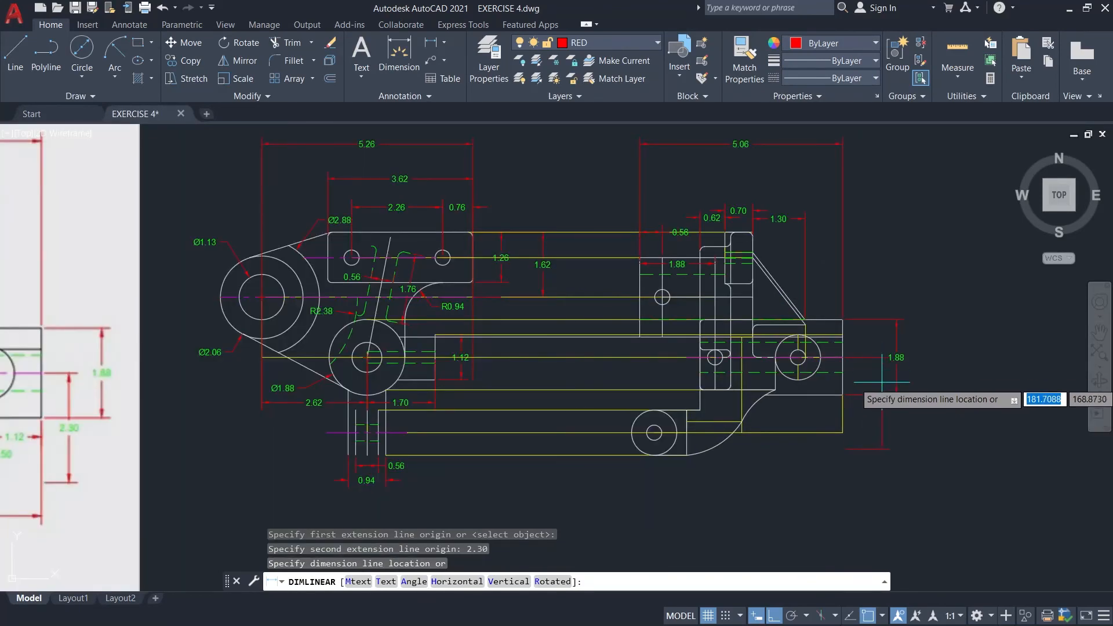
scroll(879, 386, "down", 3)
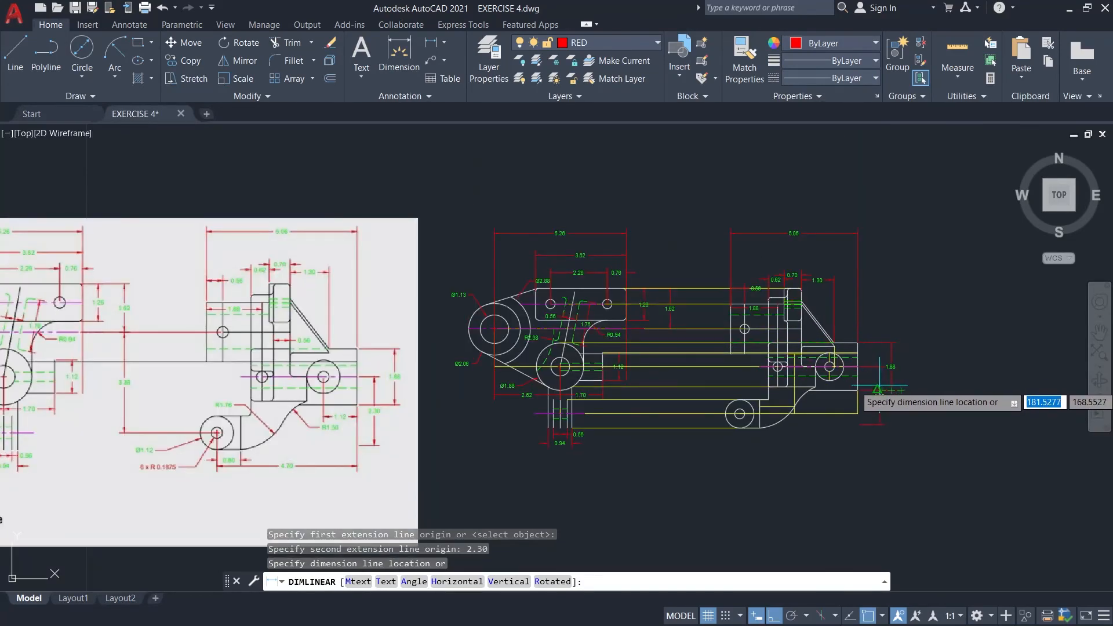
scroll(882, 382, "up", 2)
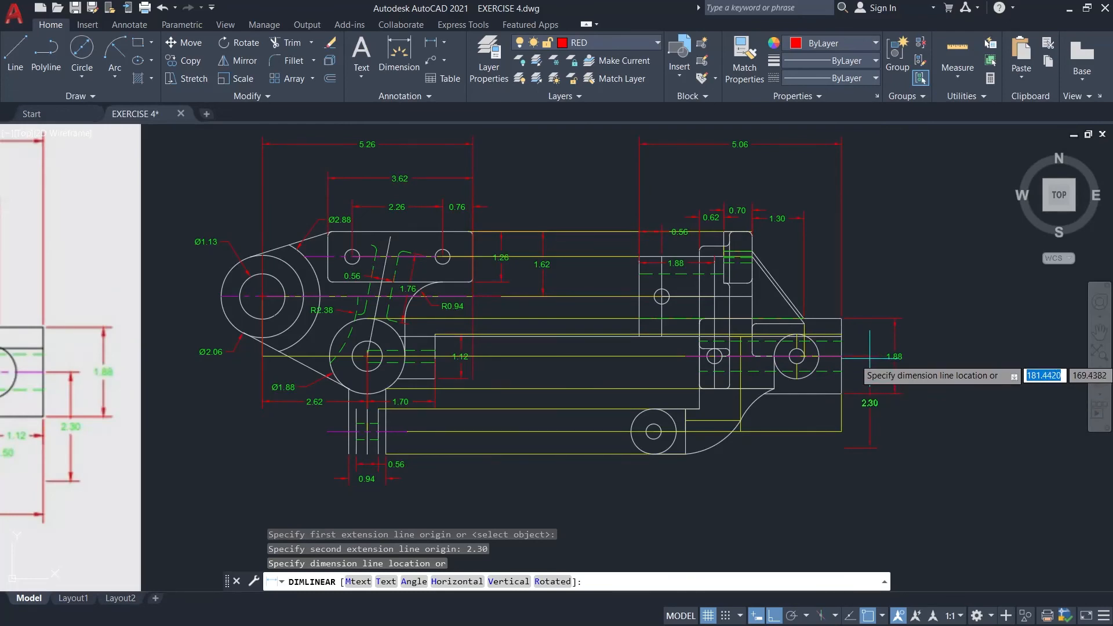
left_click(870, 354)
scroll(869, 371, "down", 2)
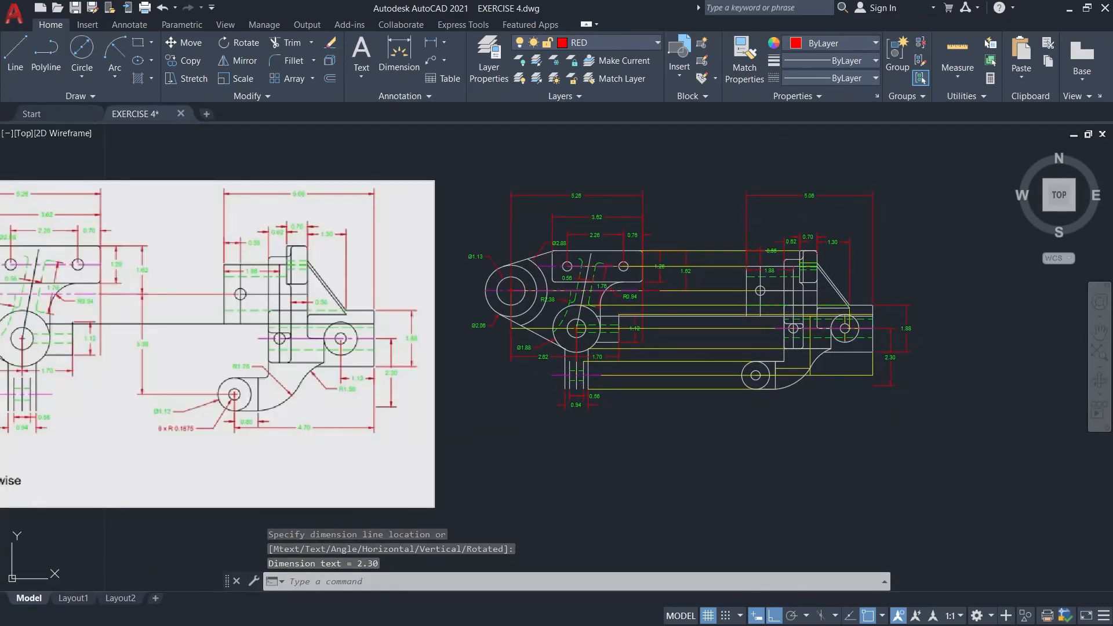
- Dimension the horizontal distance from the upper boss's centre to the block's right edge, placing it just below the block
key("Return")
scroll(860, 341, "up", 3)
scroll(852, 337, "down", 3)
scroll(843, 330, "up", 6)
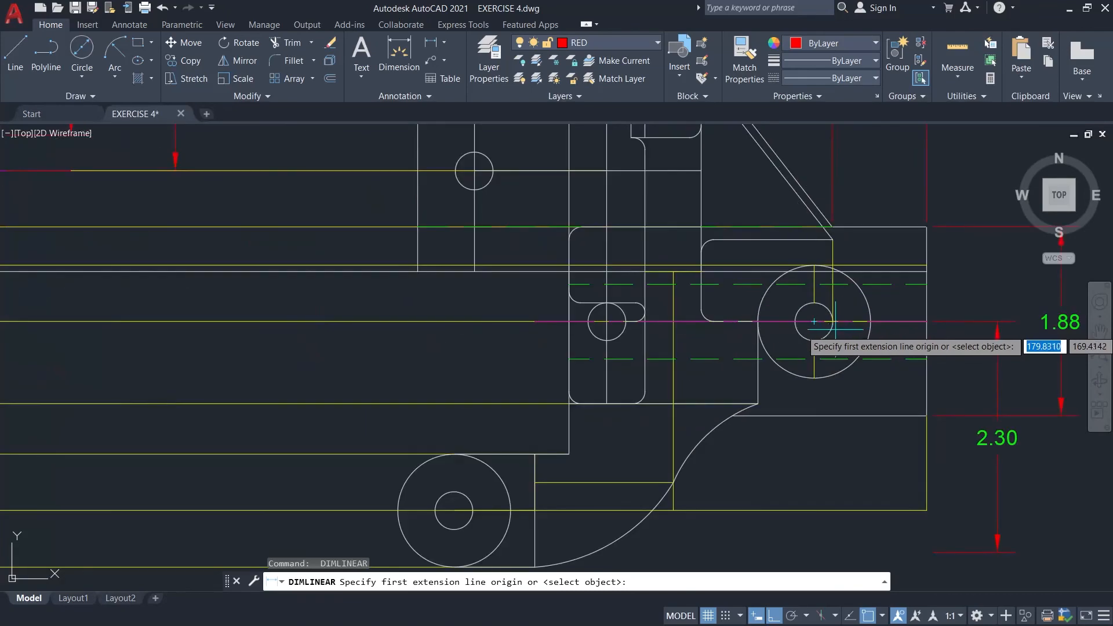
left_click(837, 328)
scroll(841, 330, "down", 3)
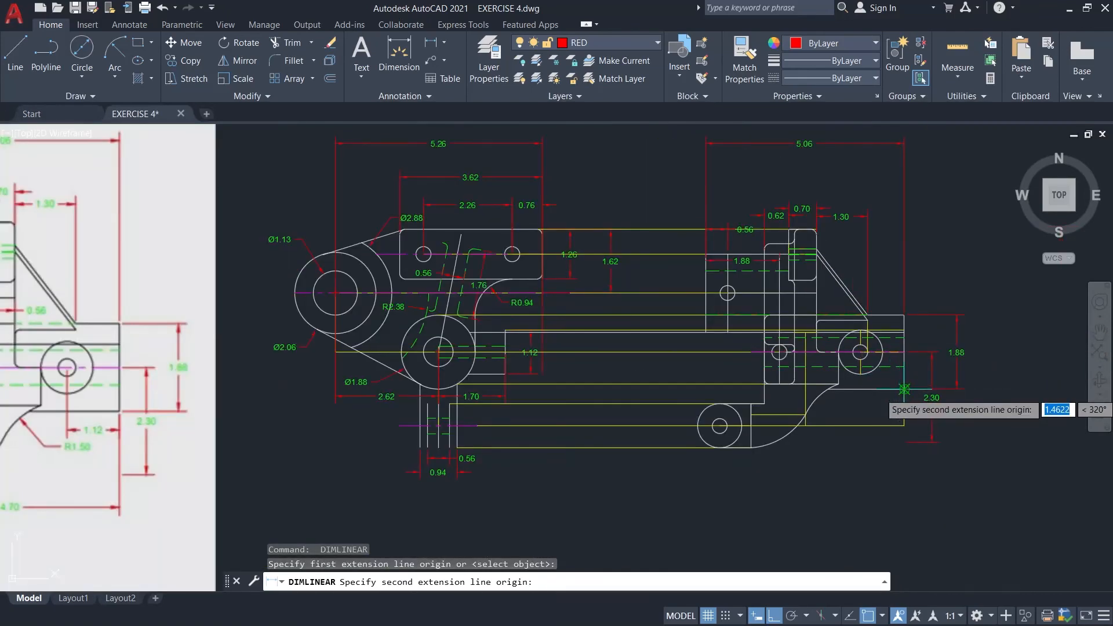
left_click(904, 388)
left_click(878, 408)
scroll(919, 425, "down", 1)
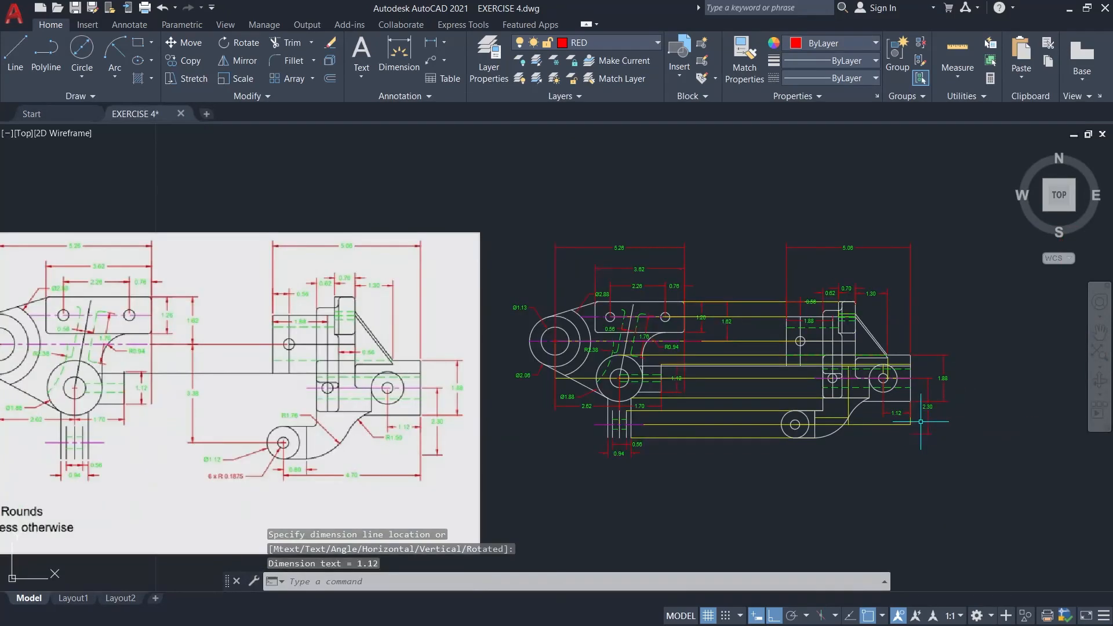
- Dimension the horizontal distance from the lower boss's centre to the block's right edge, placing it below the side view
middle_click_drag(907, 457, 860, 417)
key("Return")
left_click(748, 383)
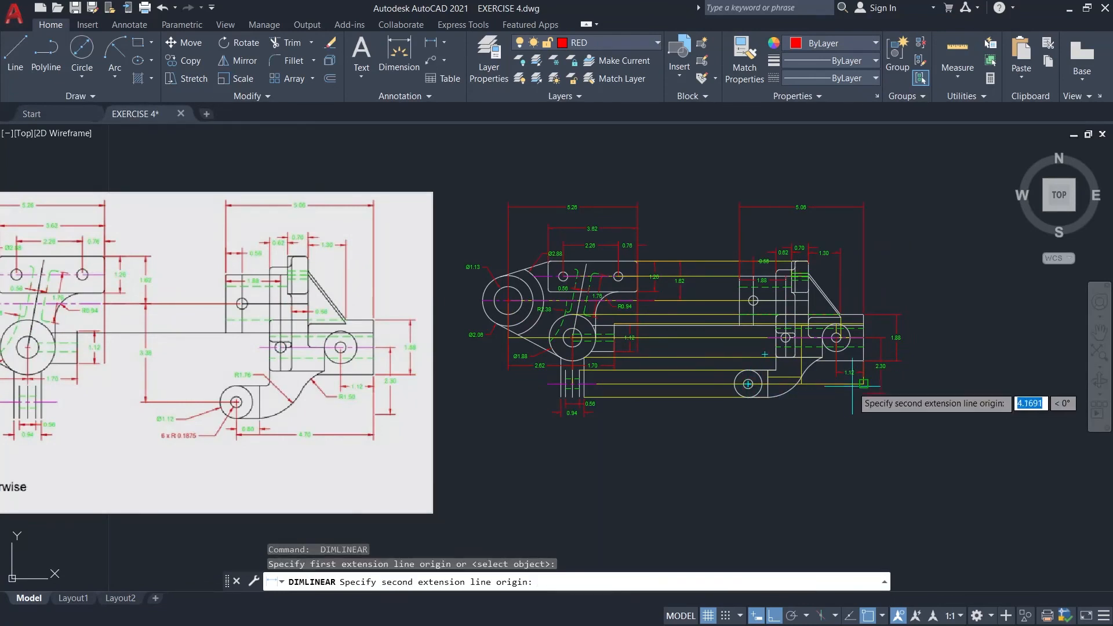
left_click(863, 361)
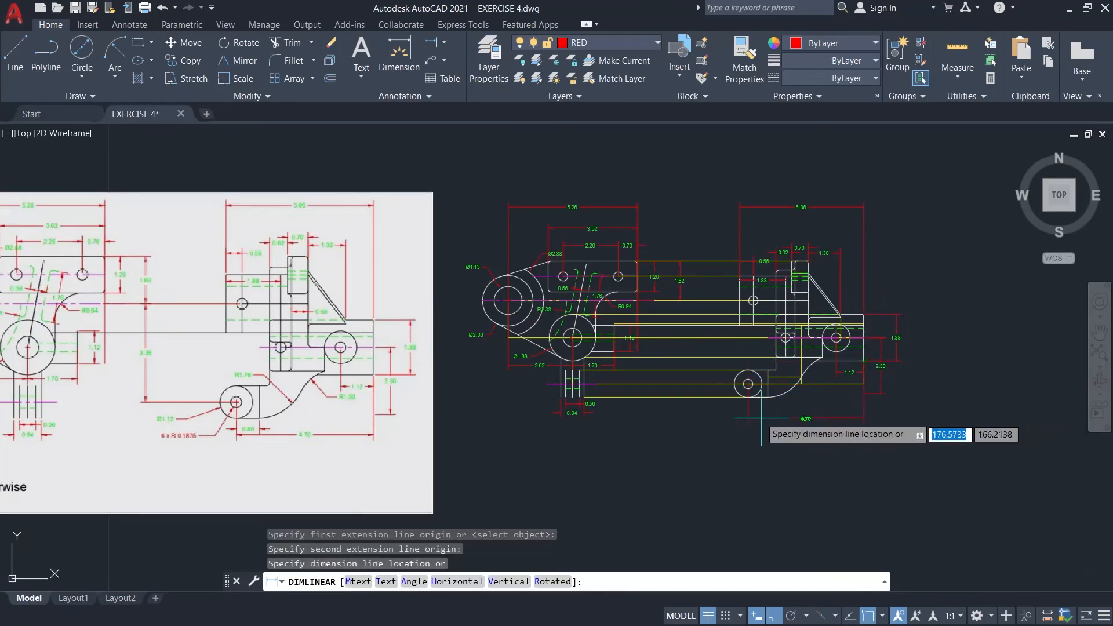
left_click(642, 416)
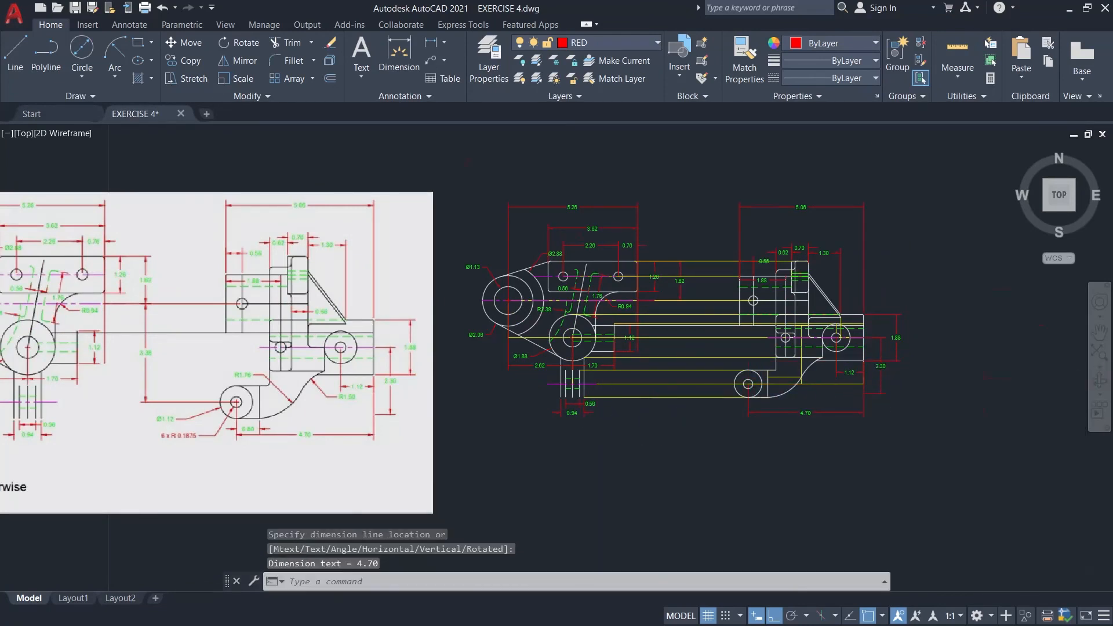
- Dimension the horizontal distance from the lower boss's centre to the vertical line where the curved arm begins, placing it just below the boss
scroll(661, 418, "up", 2)
key("Return")
left_click(799, 363)
left_click(832, 383)
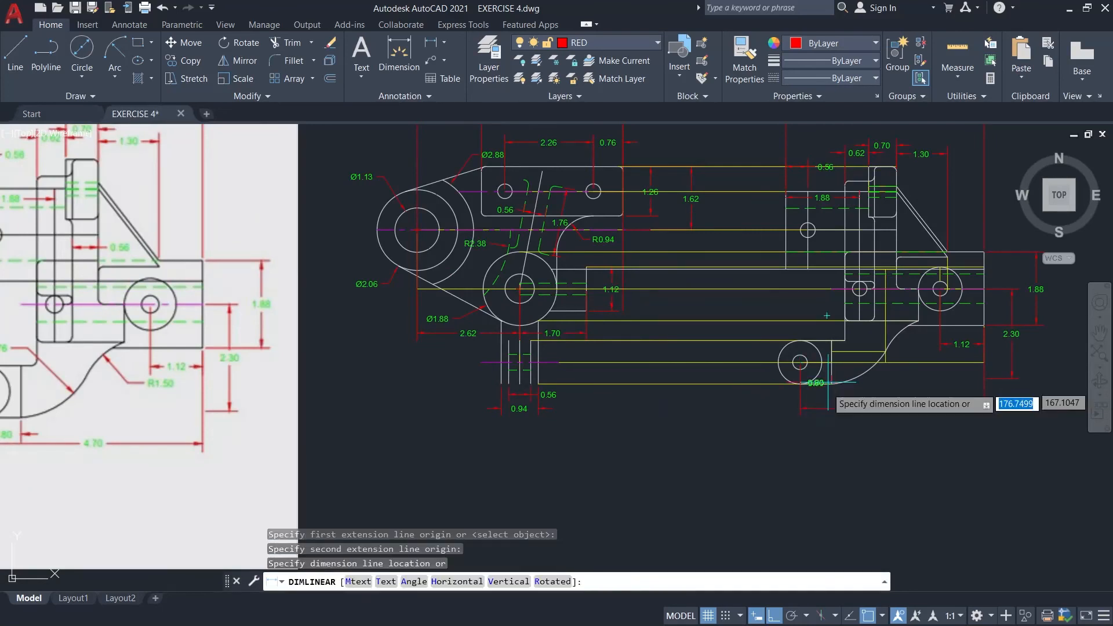
left_click(800, 393)
- Dimension the tall flange's thickness below the narrow upper plate, placing the dimension just above the right-hand block's top edge
scroll(831, 405, "down", 2)
middle_click_drag(967, 397, 924, 423)
scroll(834, 323, "up", 4)
key("Return")
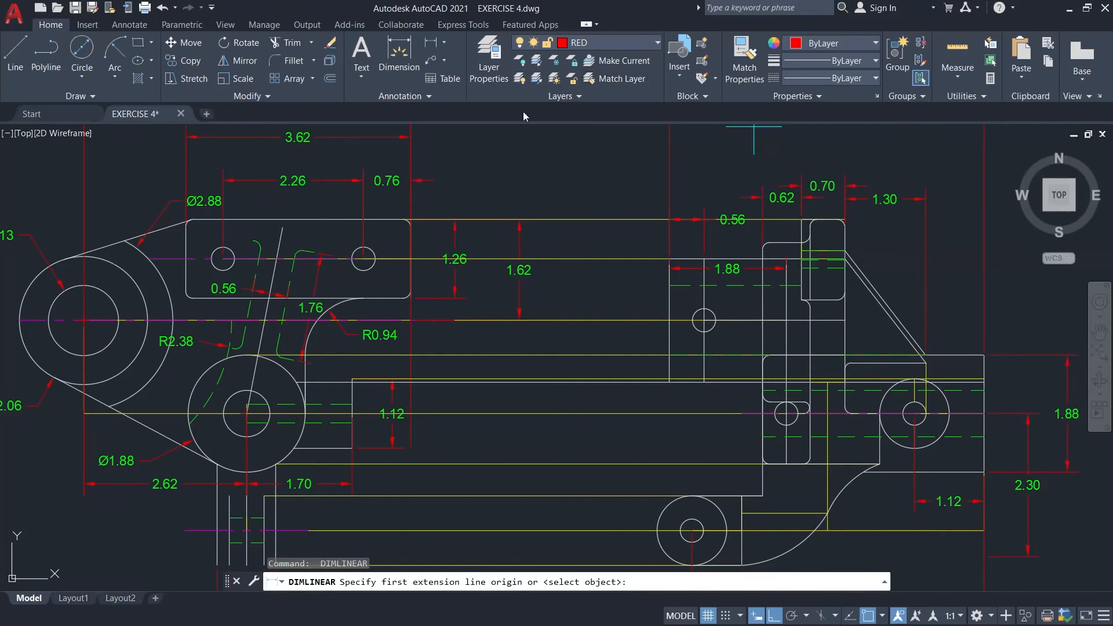
scroll(788, 334, "up", 5)
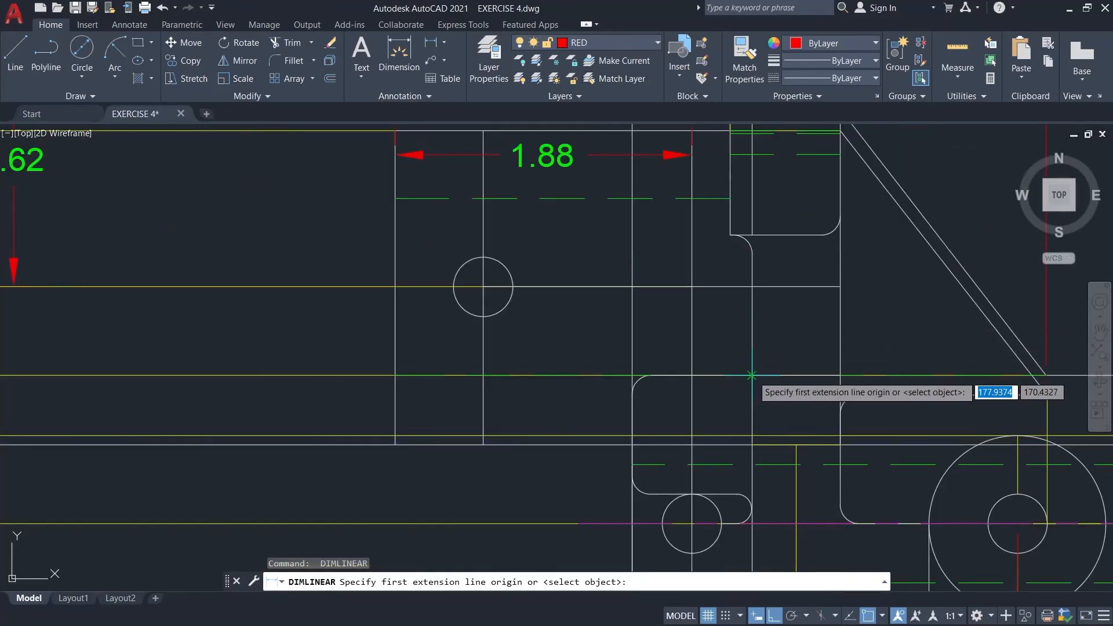
left_click(752, 286)
left_click(840, 286)
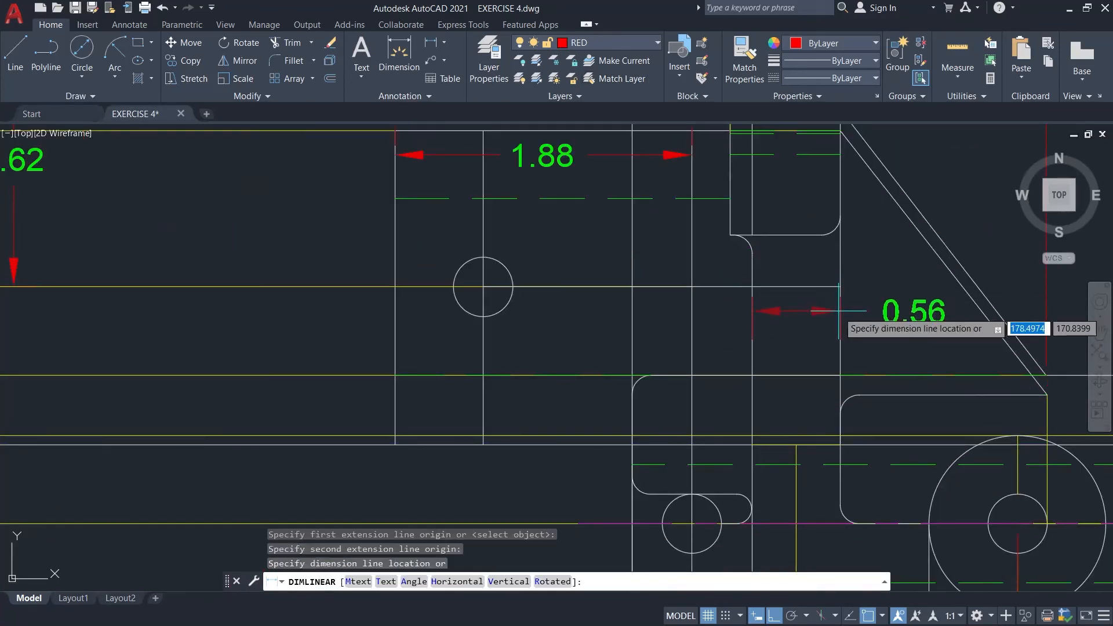
left_click(841, 332)
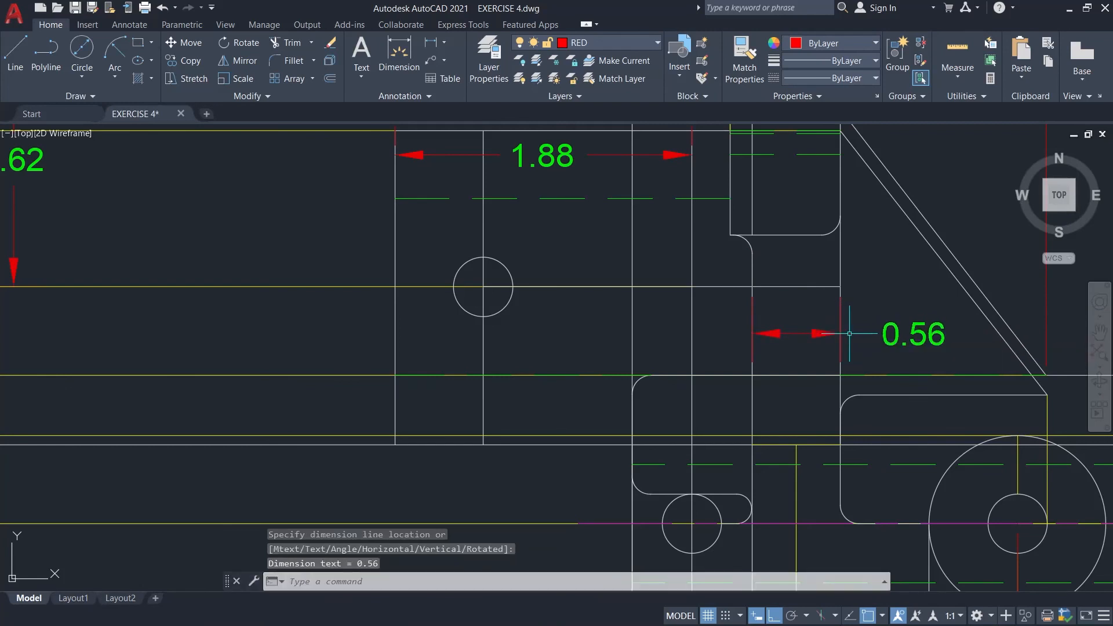
- Try to add a radius dimension to the curved arm's lower arc, with its text above the lower boss
scroll(841, 332, "down", 10)
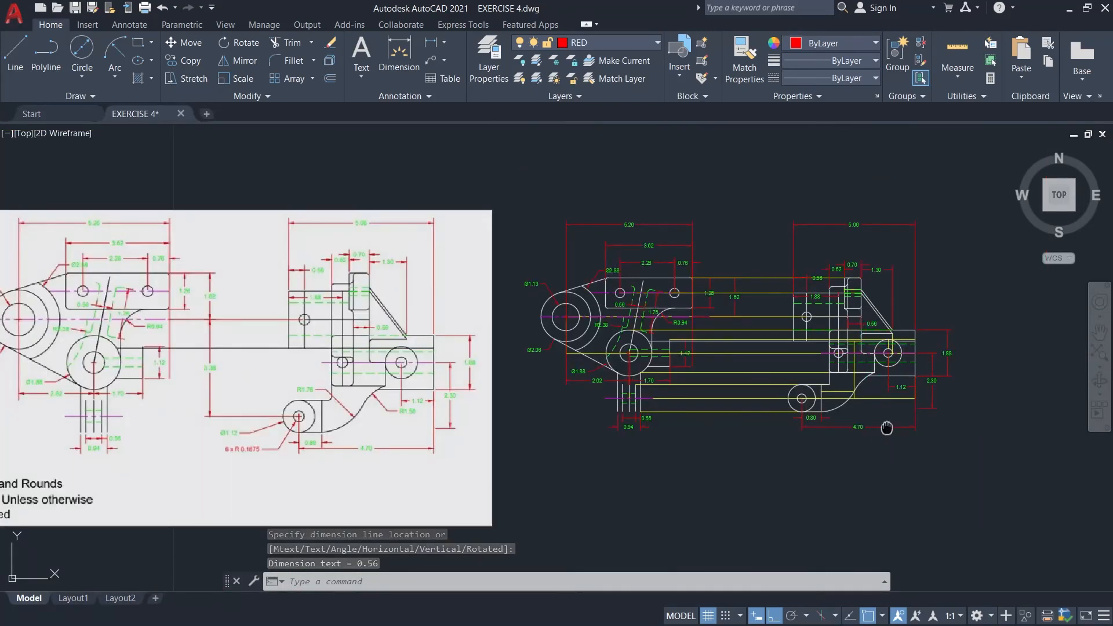
middle_click_drag(847, 446, 828, 418)
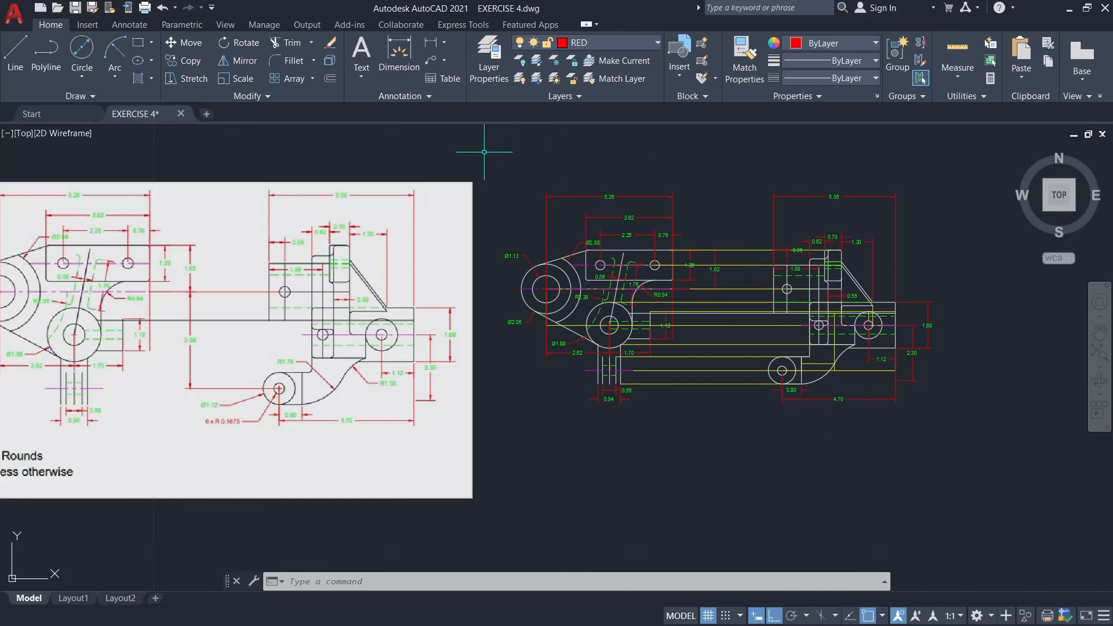
left_click(87, 75)
left_click(313, 68)
left_click(445, 44)
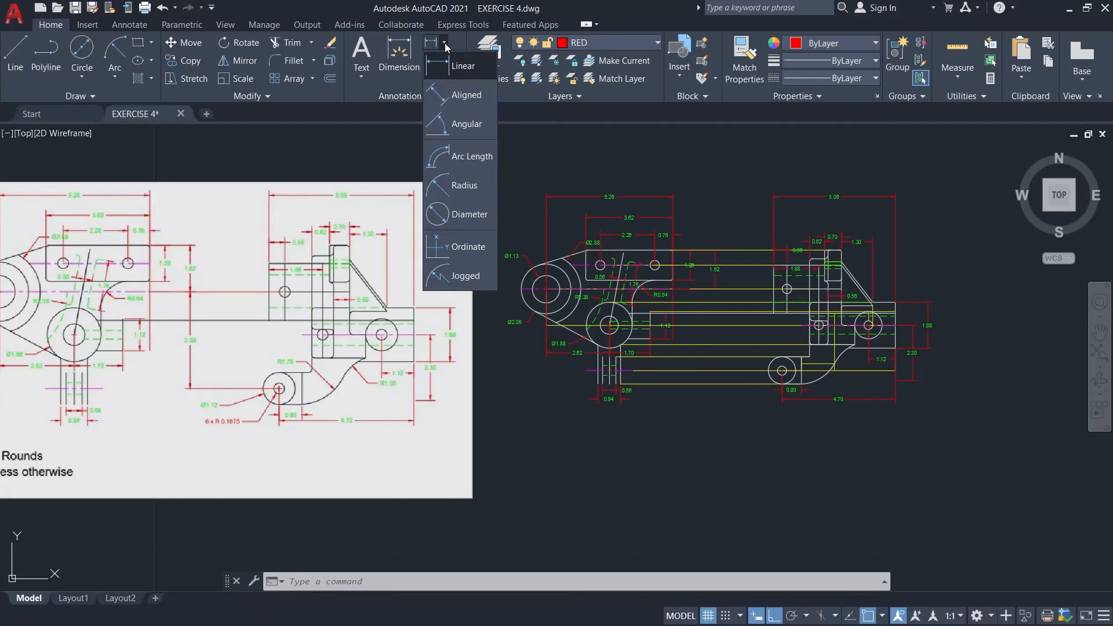
left_click(464, 184)
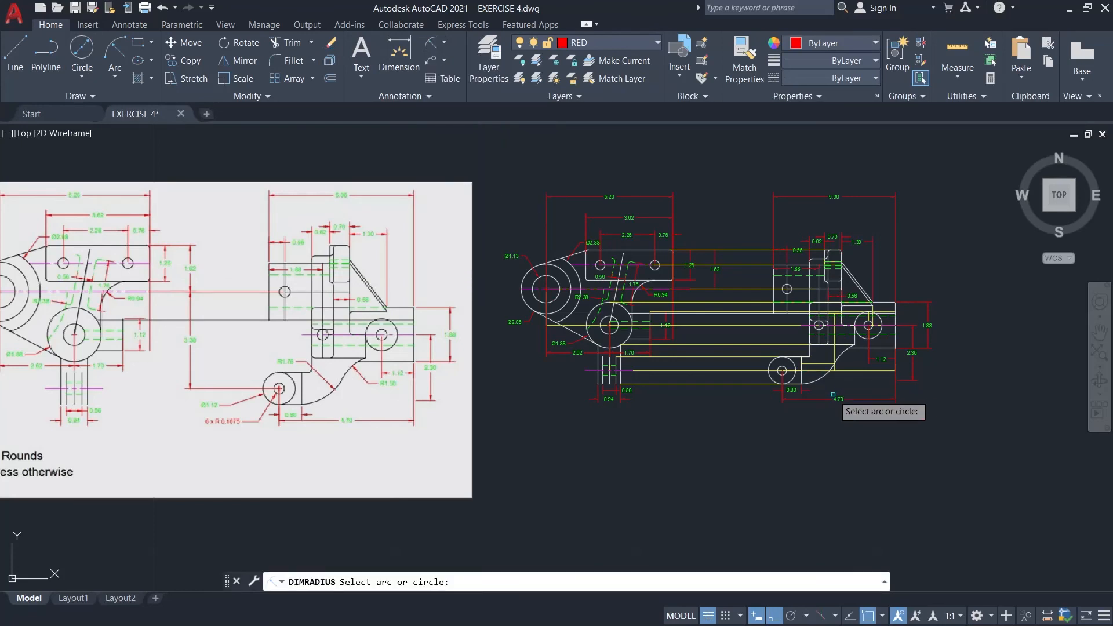
scroll(823, 380, "up", 2)
left_click(821, 376)
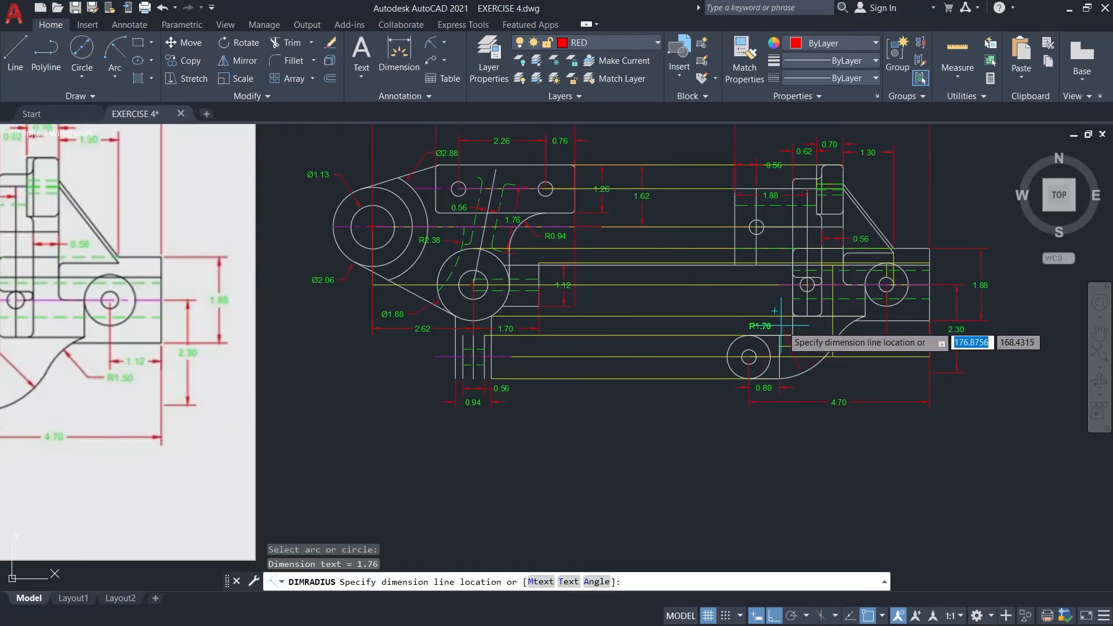
scroll(785, 333, "down", 2)
scroll(786, 334, "up", 2)
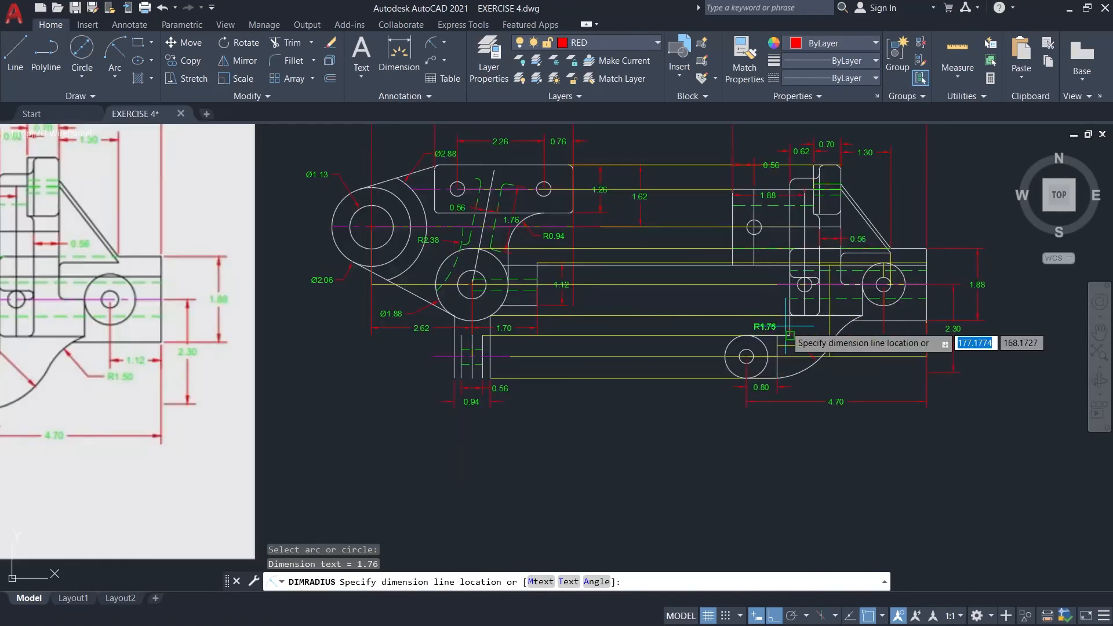
left_click(789, 336)
scroll(810, 342, "down", 2)
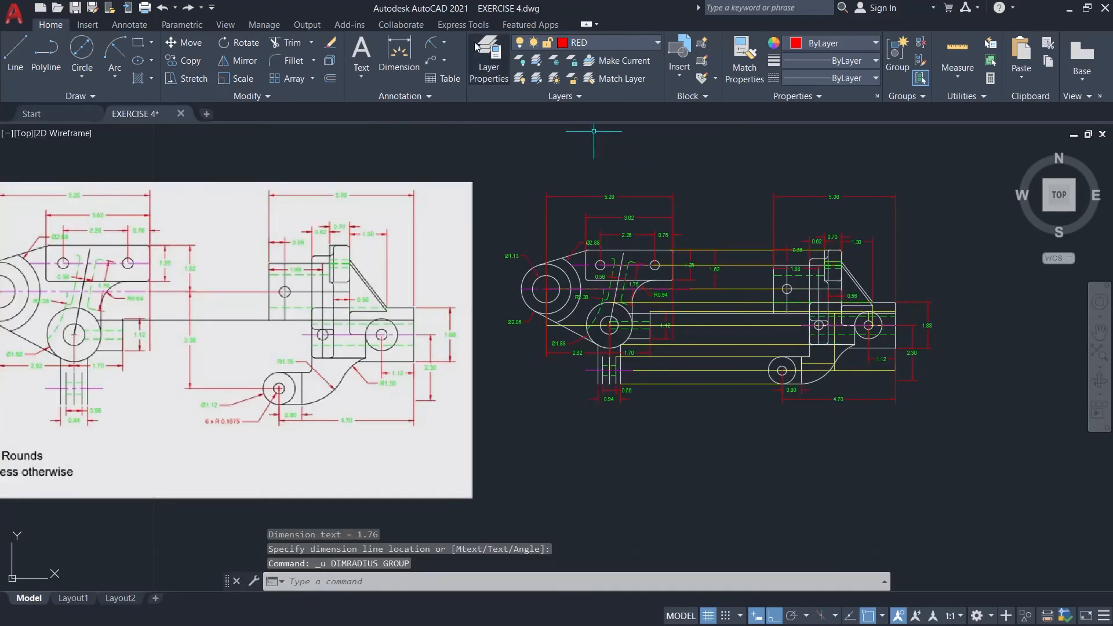
- Dimension the radius of the curved arm's lower arc, placing the text above and between the lower boss and the block
key("Return")
scroll(805, 351, "up", 4)
left_click(823, 417)
scroll(782, 359, "up", 2)
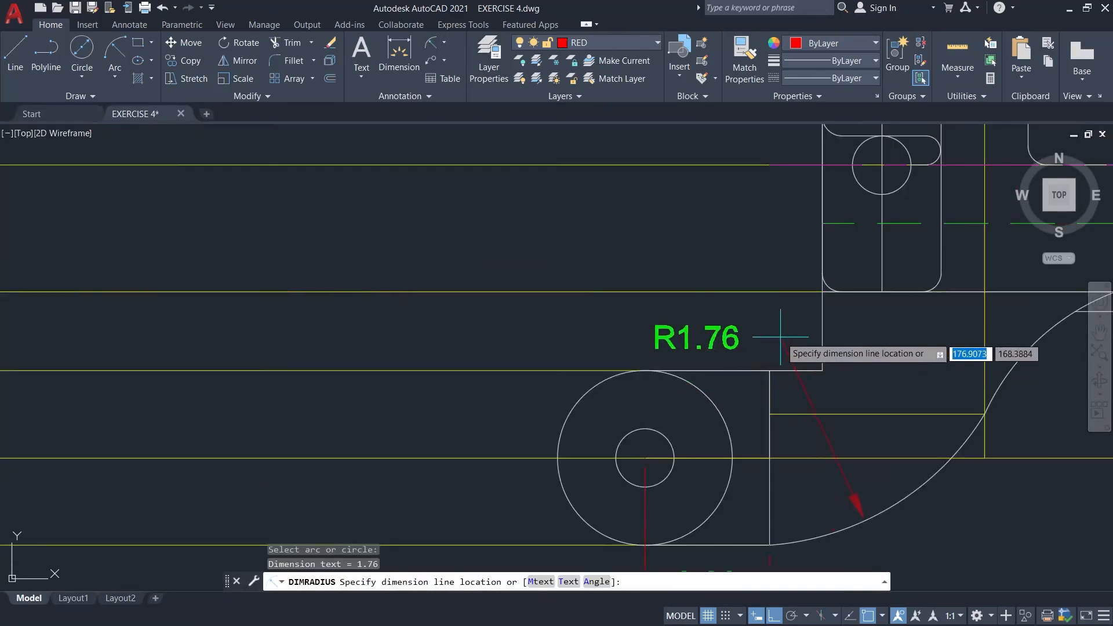
left_click(795, 326)
scroll(804, 329, "down", 3)
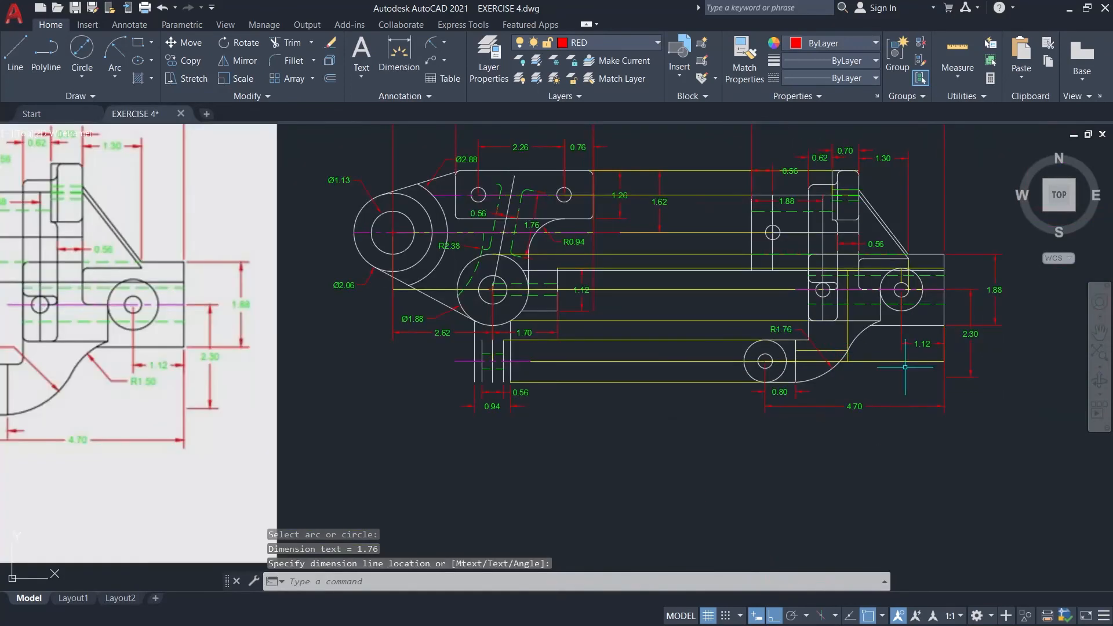
- Dimension the radius of the curved arm's upper arc, placing the text outside the arm, below the right-hand block
key("Return")
left_click(863, 335)
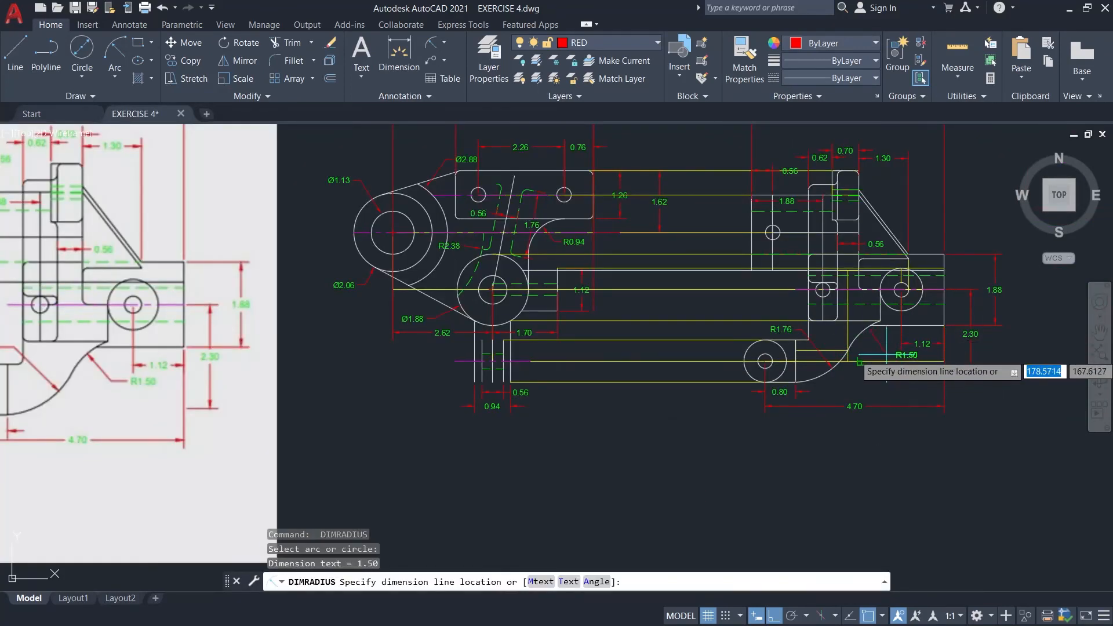
scroll(886, 355, "up", 4)
left_click(878, 355)
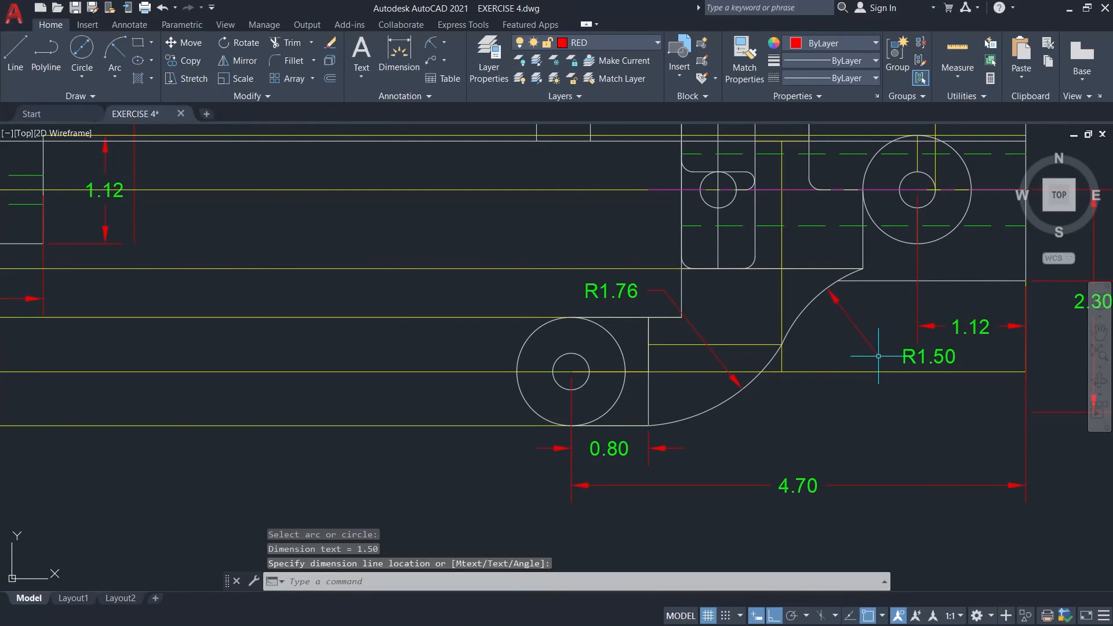
- Add a radius dimension to the small hole in the lower boss, placing its text below and to the left of the boss
scroll(880, 356, "down", 4)
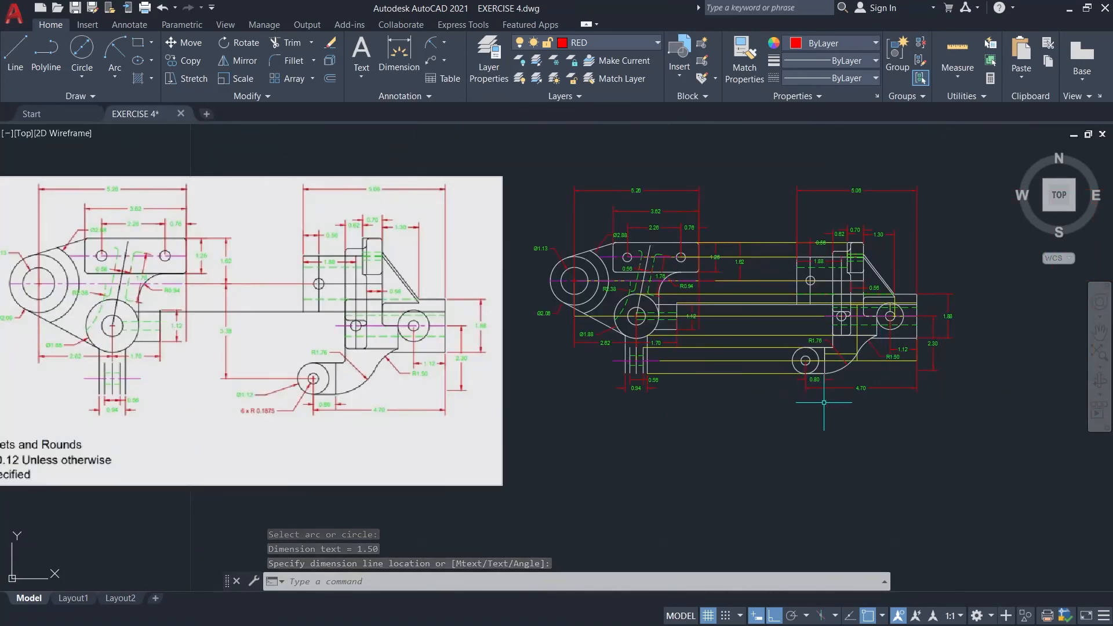
scroll(823, 401, "up", 2)
key("Return")
scroll(777, 350, "up", 2)
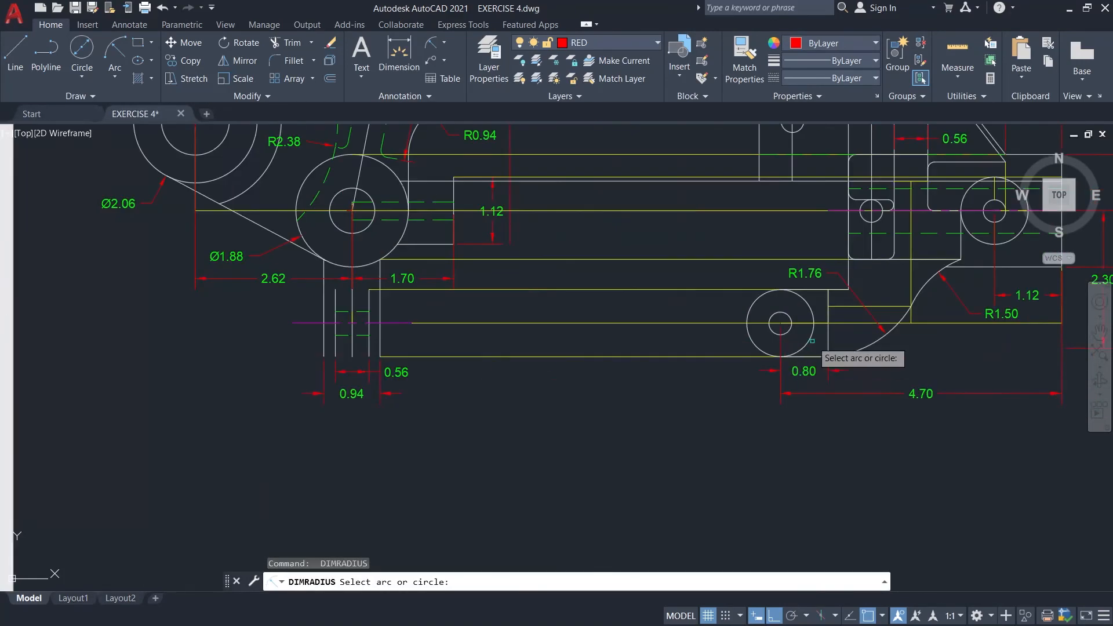
left_click(781, 334)
left_click(721, 392)
- Replace the text of the small hole's radius dimension with "6 x R 0.1875"
scroll(719, 389, "down", 4)
scroll(713, 387, "up", 4)
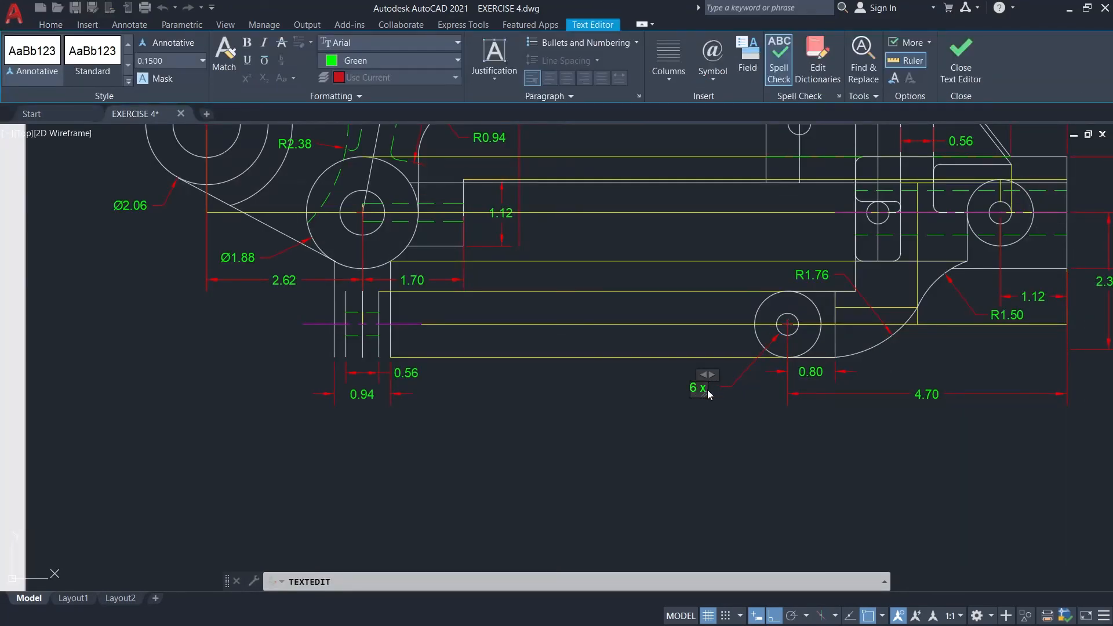
scroll(708, 394, "down", 4)
scroll(699, 394, "up", 4)
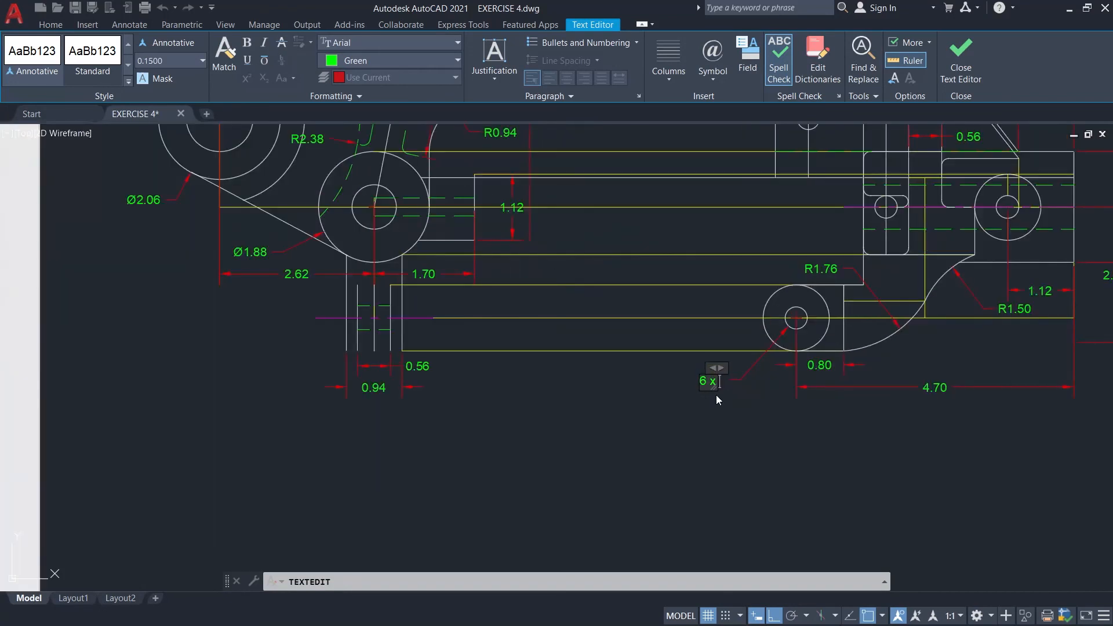
type("0.375")
scroll(729, 405, "down", 5)
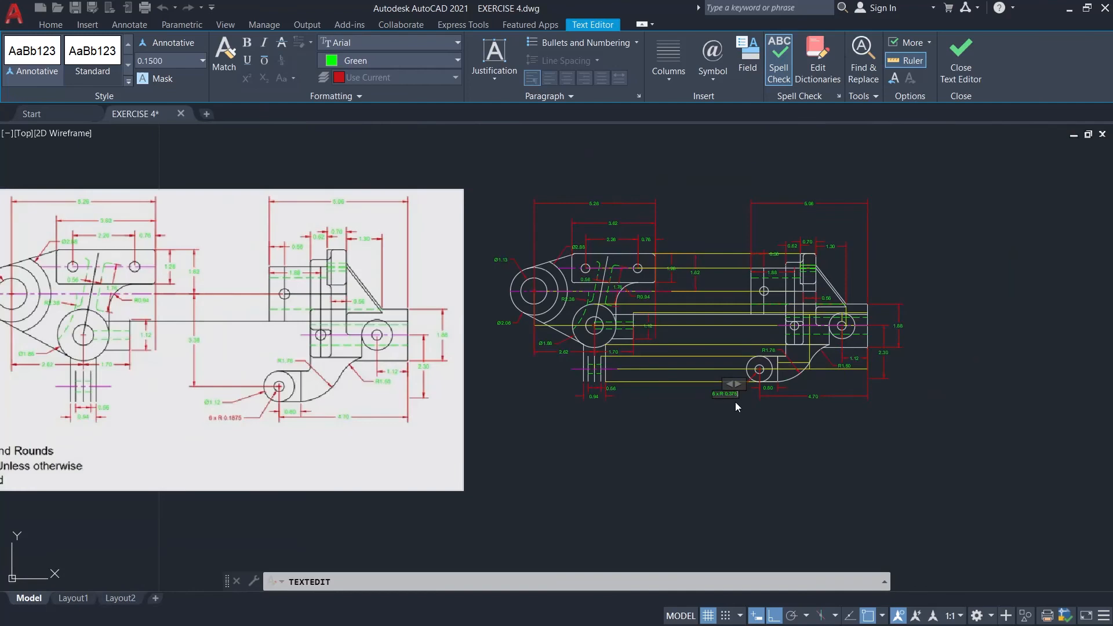
scroll(735, 402, "up", 5)
scroll(728, 398, "down", 2)
scroll(728, 399, "down", 2)
scroll(728, 398, "up", 4)
key("BackSpace")
key("BackSpace")
key("BackSpace")
type("1875")
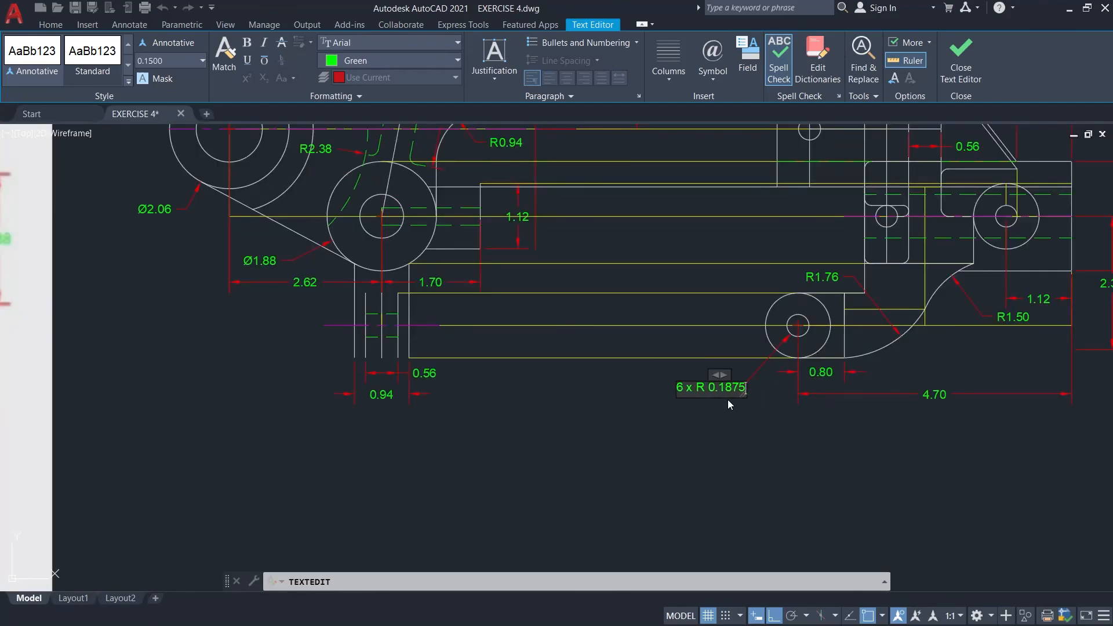
- Set the colour of the "6 x R 0.1875" text to ByLayer and finish the text edit
scroll(728, 399, "down", 3)
scroll(728, 399, "up", 3)
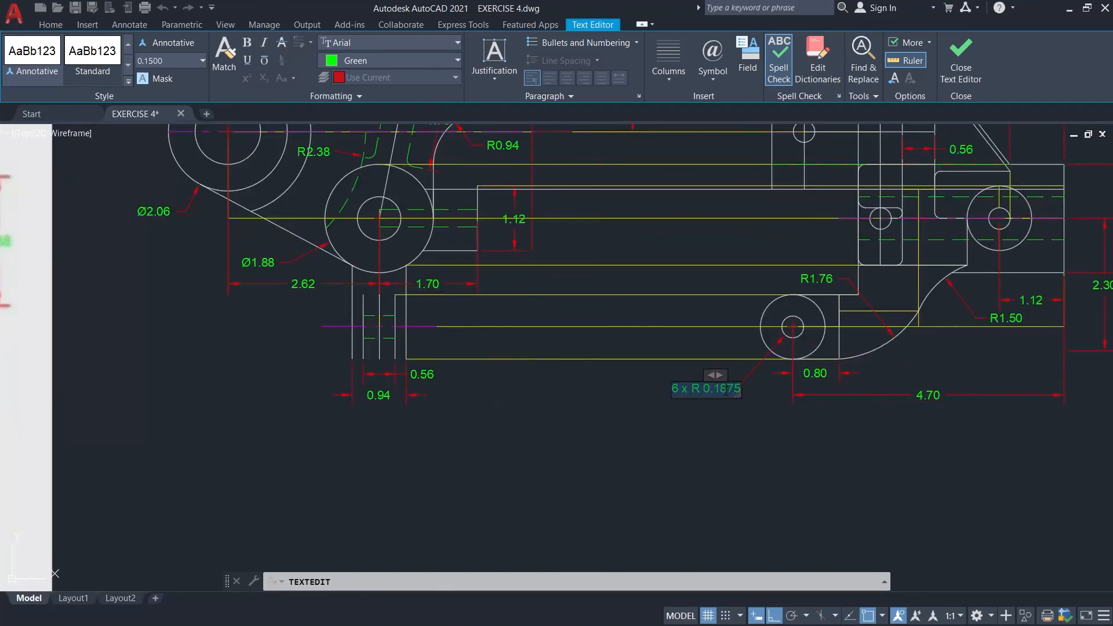
left_click(380, 63)
left_click(354, 80)
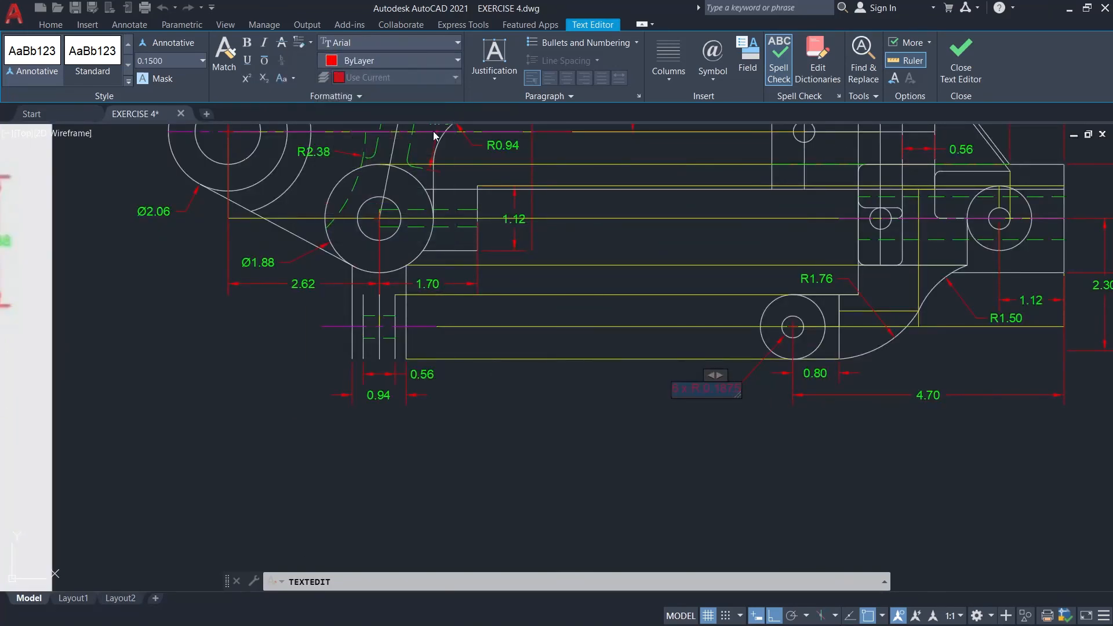
left_click(723, 429)
key("Escape")
- Dimension the diameter of the lower boss's outer circle, placing the text to its lower left, just above the "6 x R 0.1875" note
scroll(746, 398, "down", 5)
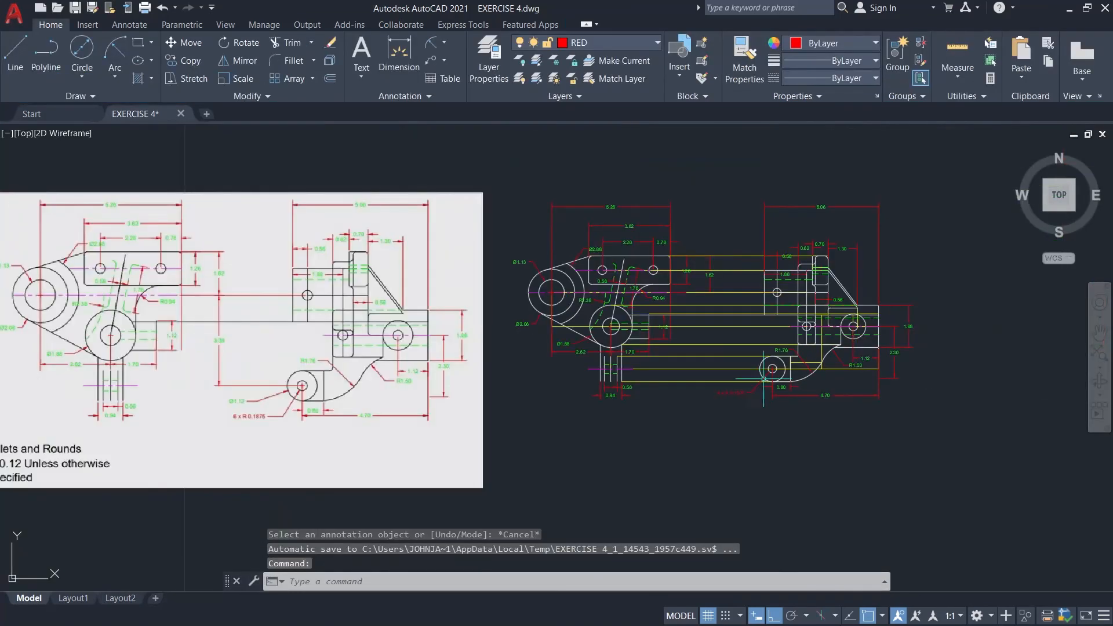
scroll(667, 288, "up", 2)
left_click(118, 74)
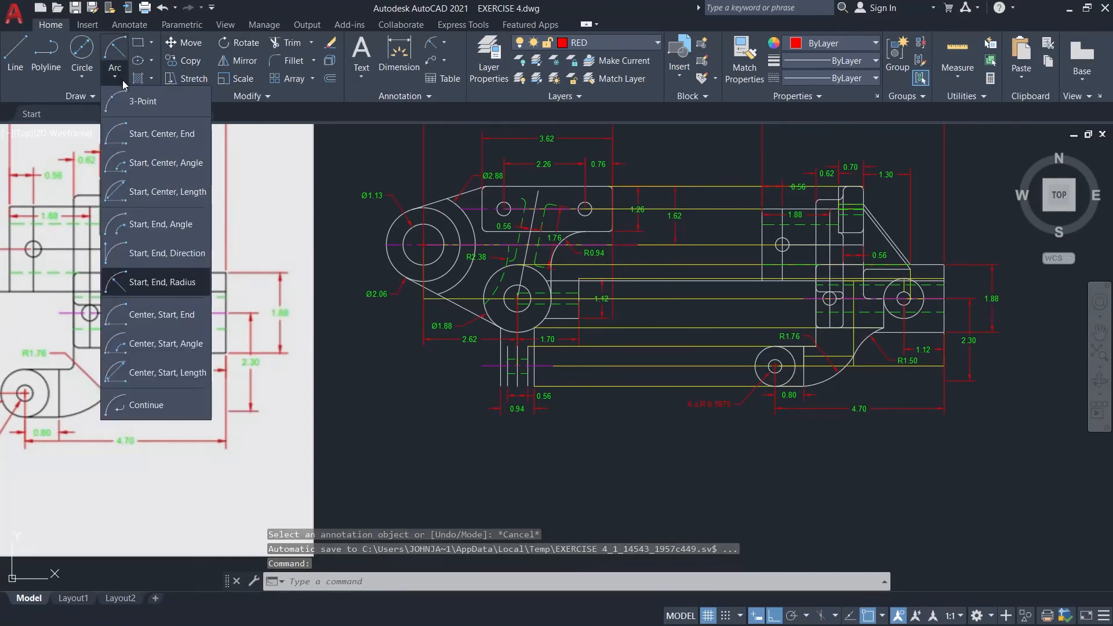
left_click(444, 43)
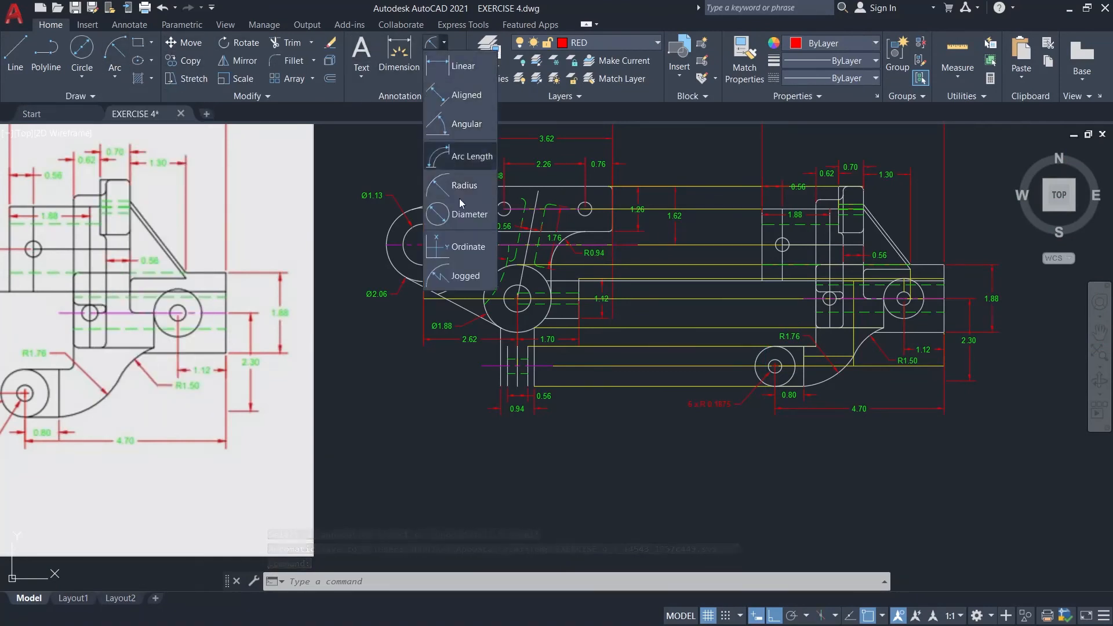
left_click(467, 214)
left_click(757, 372)
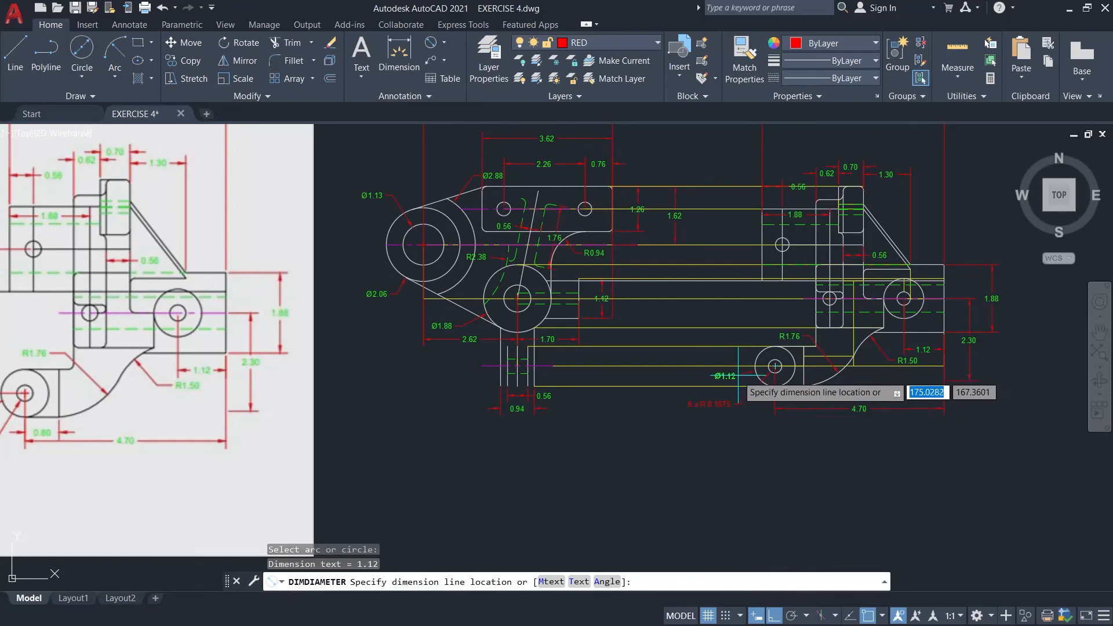
scroll(719, 391, "down", 3)
scroll(719, 391, "up", 3)
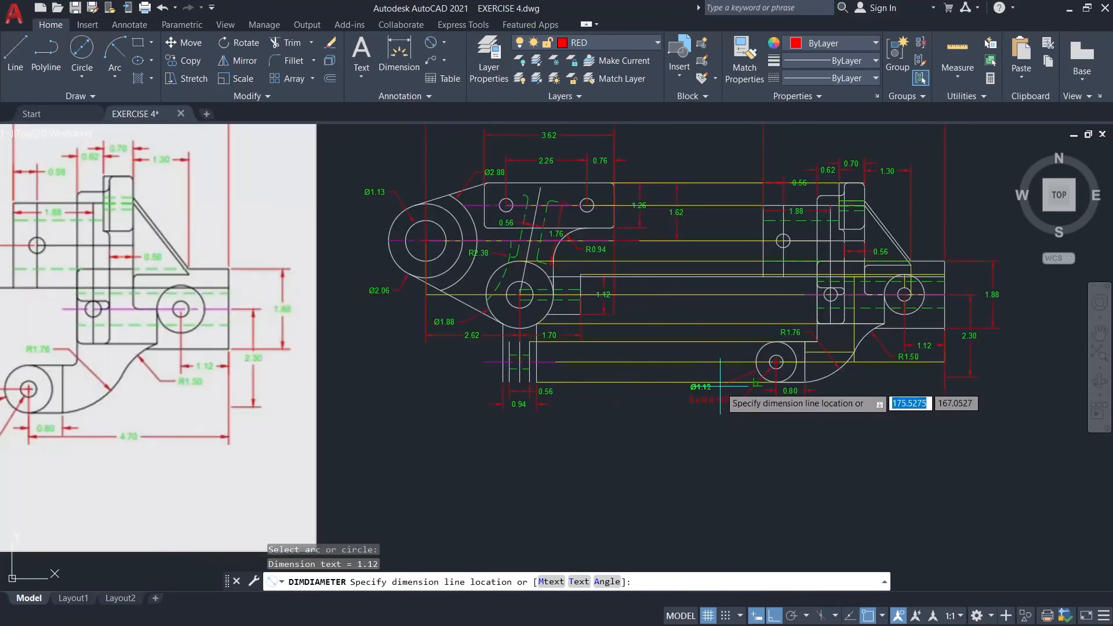
scroll(721, 388, "up", 3)
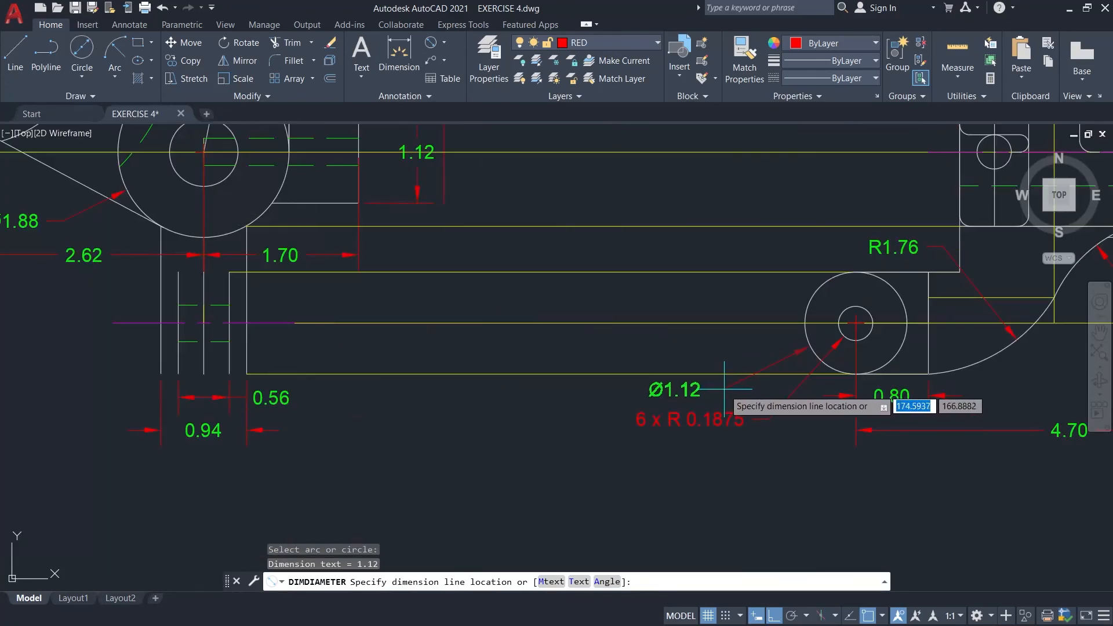
left_click(719, 389)
- Dimension the vertical distance from the upper plate's hole centre to the lower boss's centre, aligning it with the 1.62 dimension between the views
scroll(754, 376, "down", 5)
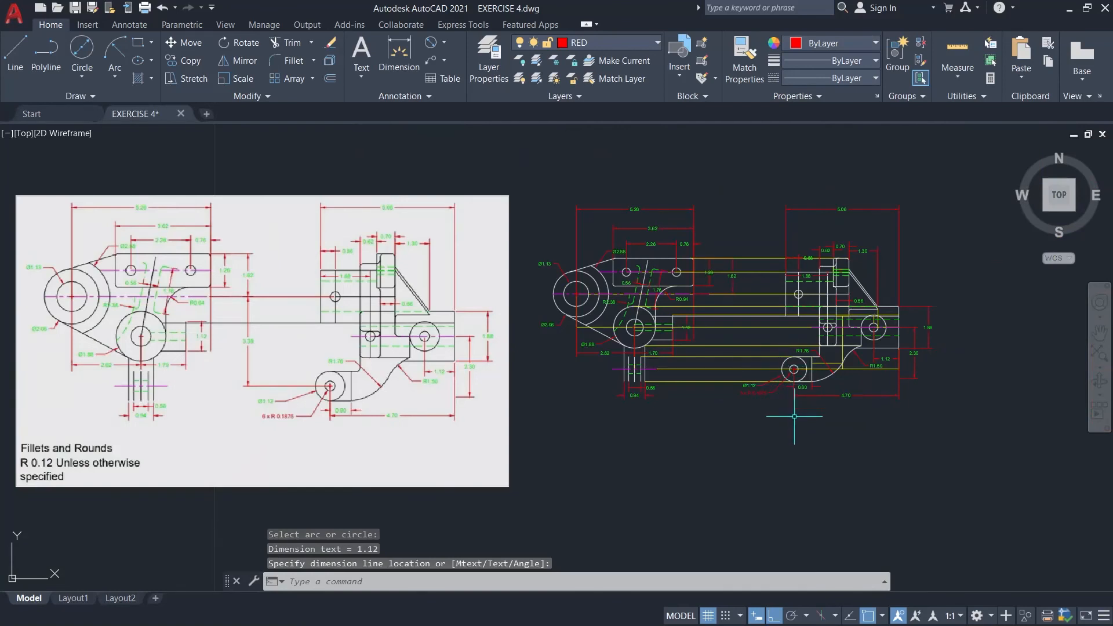
left_click(443, 42)
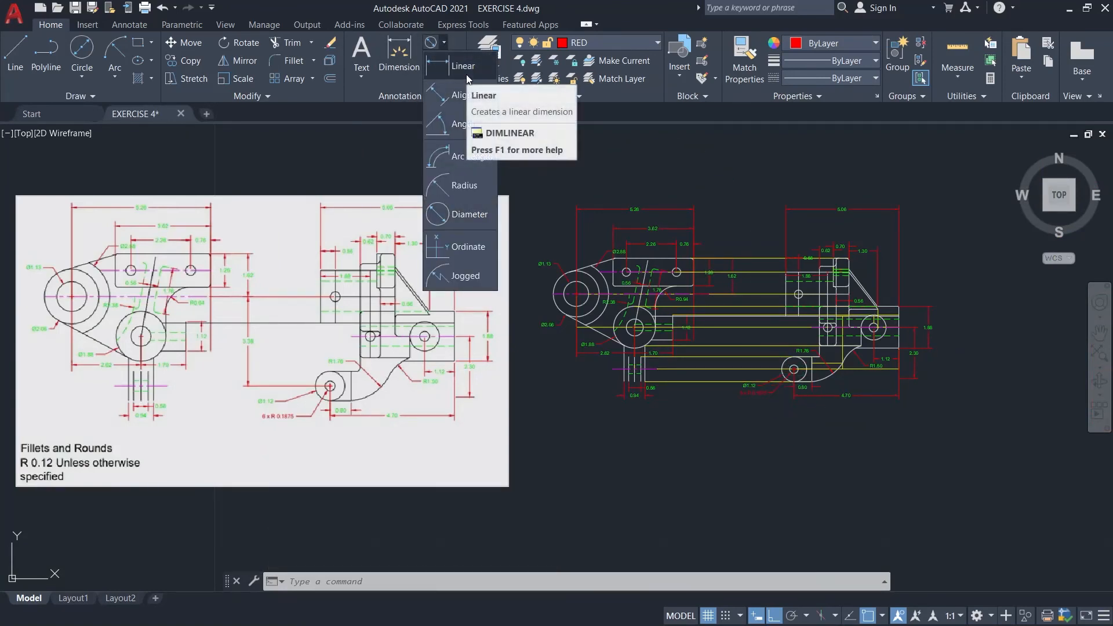
left_click(466, 74)
scroll(792, 318, "up", 3)
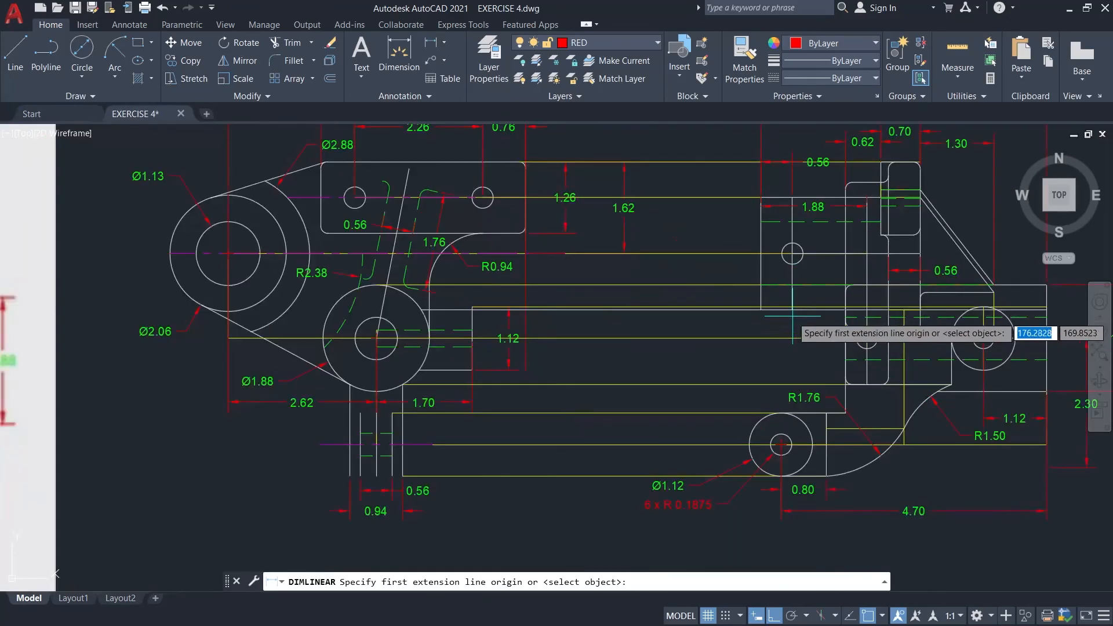
left_click(792, 253)
scroll(781, 444, "down", 2)
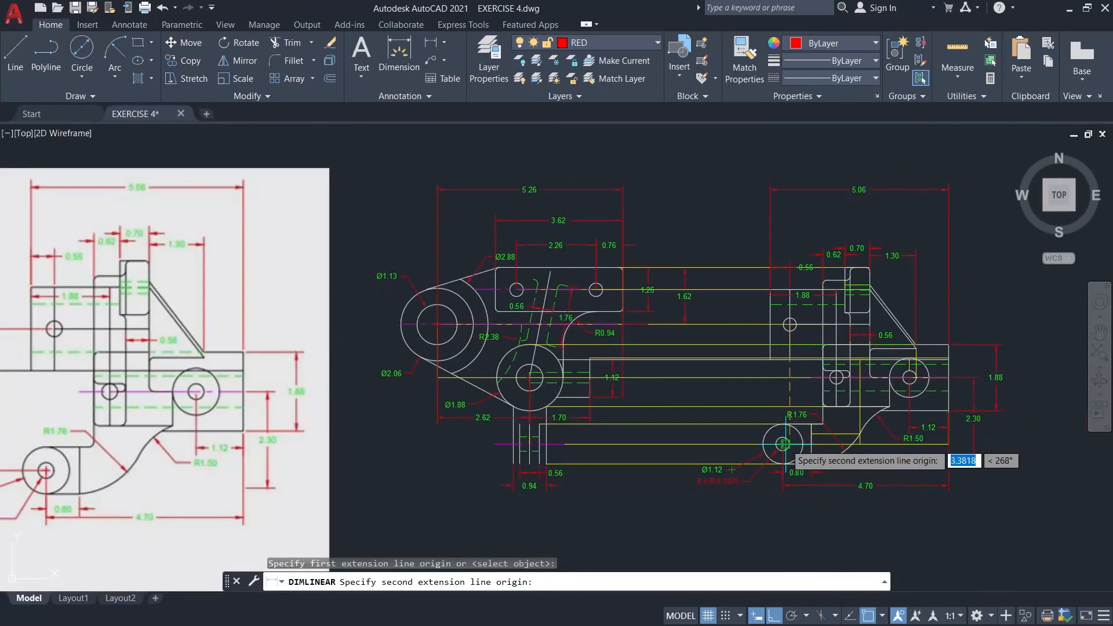
scroll(784, 444, "down", 1)
scroll(784, 444, "up", 3)
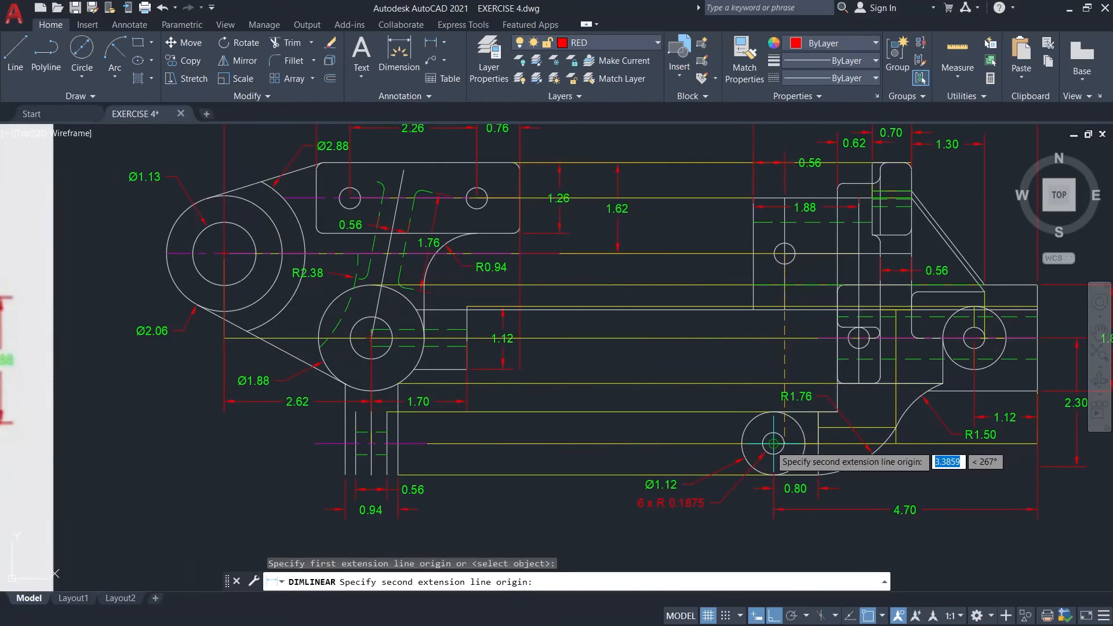
left_click(774, 444)
left_click(617, 255)
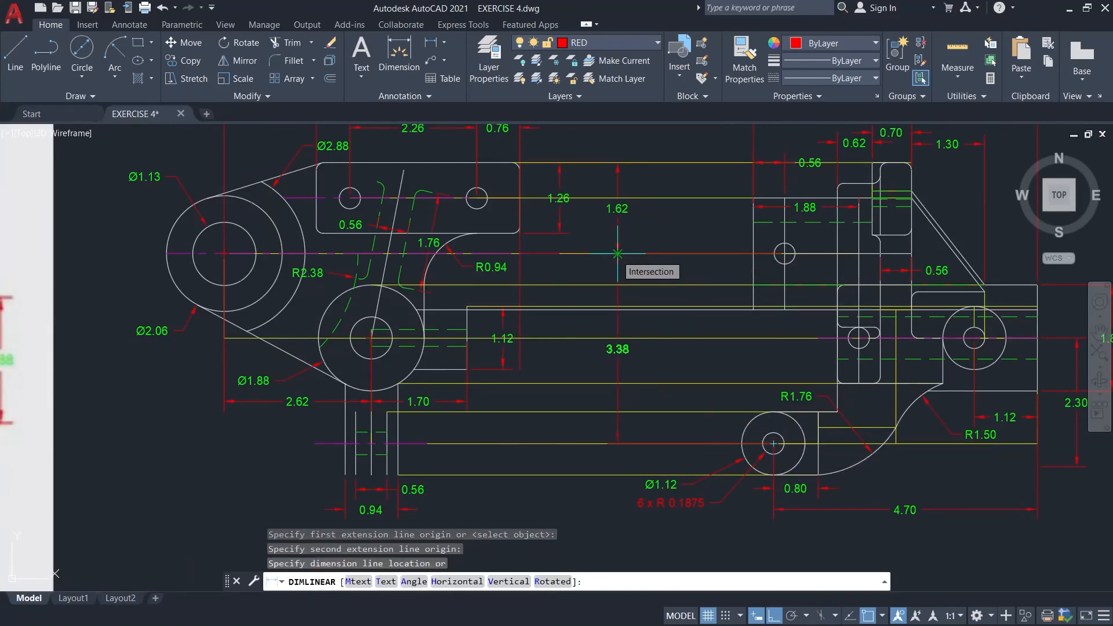
- Turn off the GUIDE layer to hide the construction lines in both views
scroll(731, 275, "down", 3)
middle_click_drag(915, 330, 930, 352)
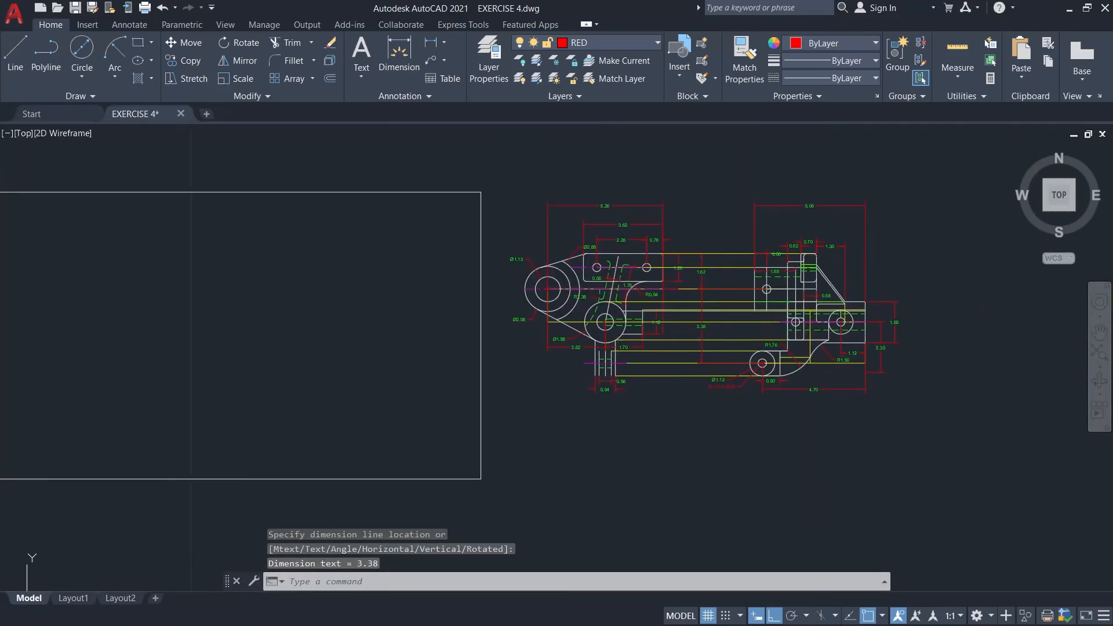
left_click(630, 41)
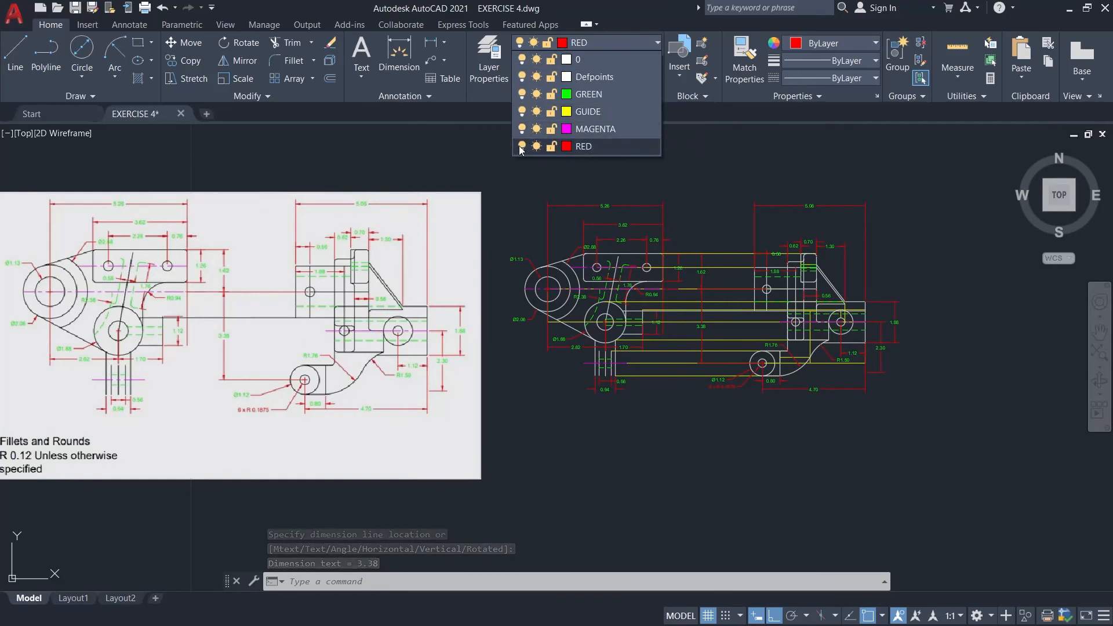
left_click(522, 112)
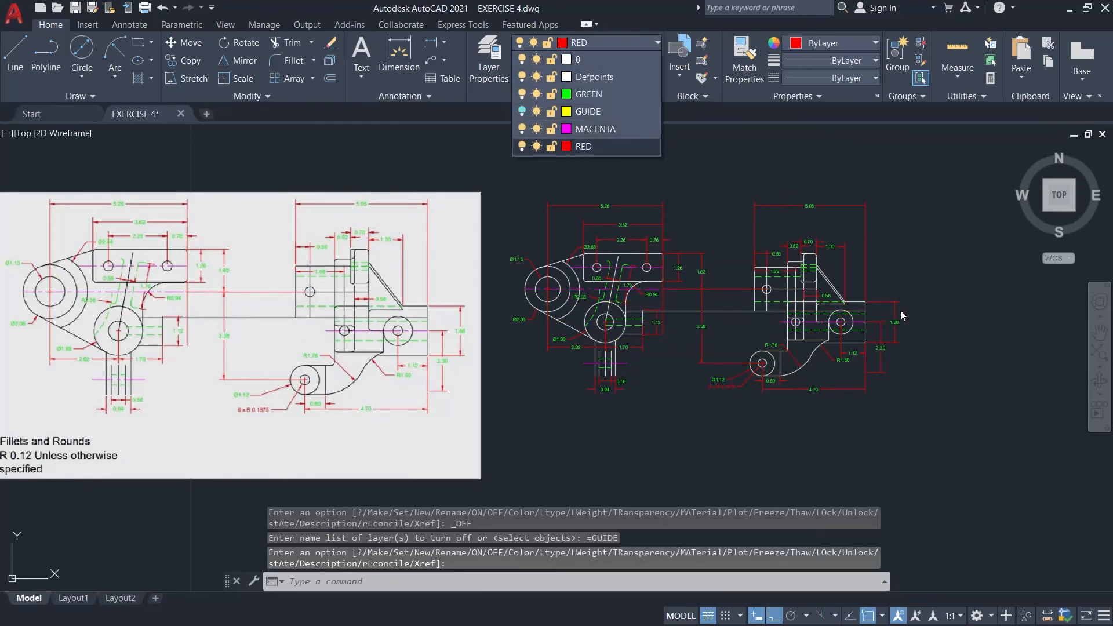
left_click(929, 314)
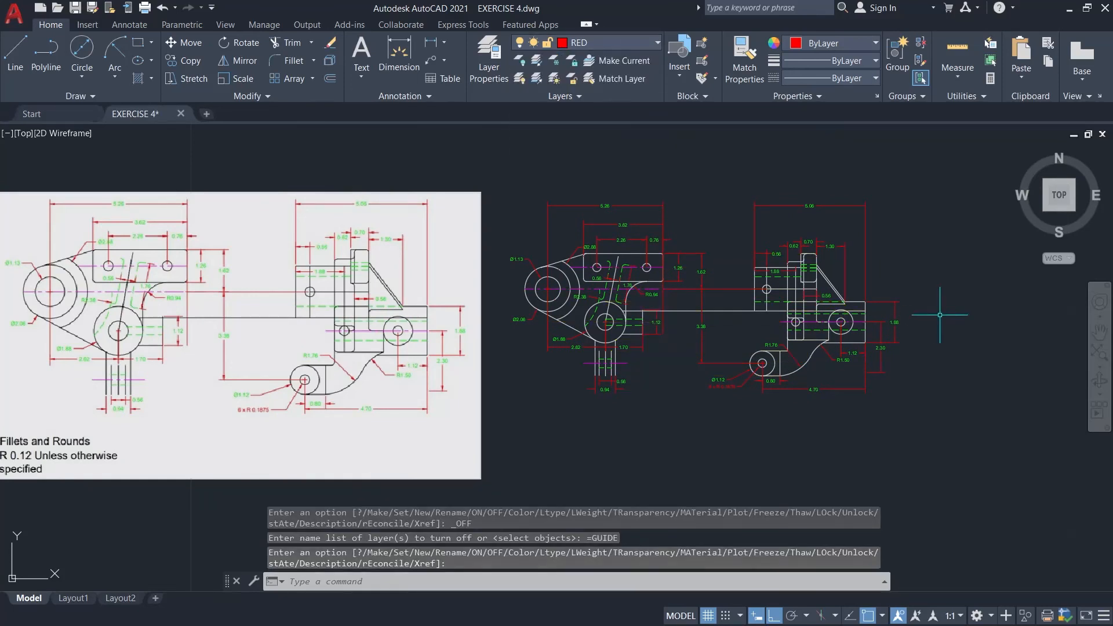